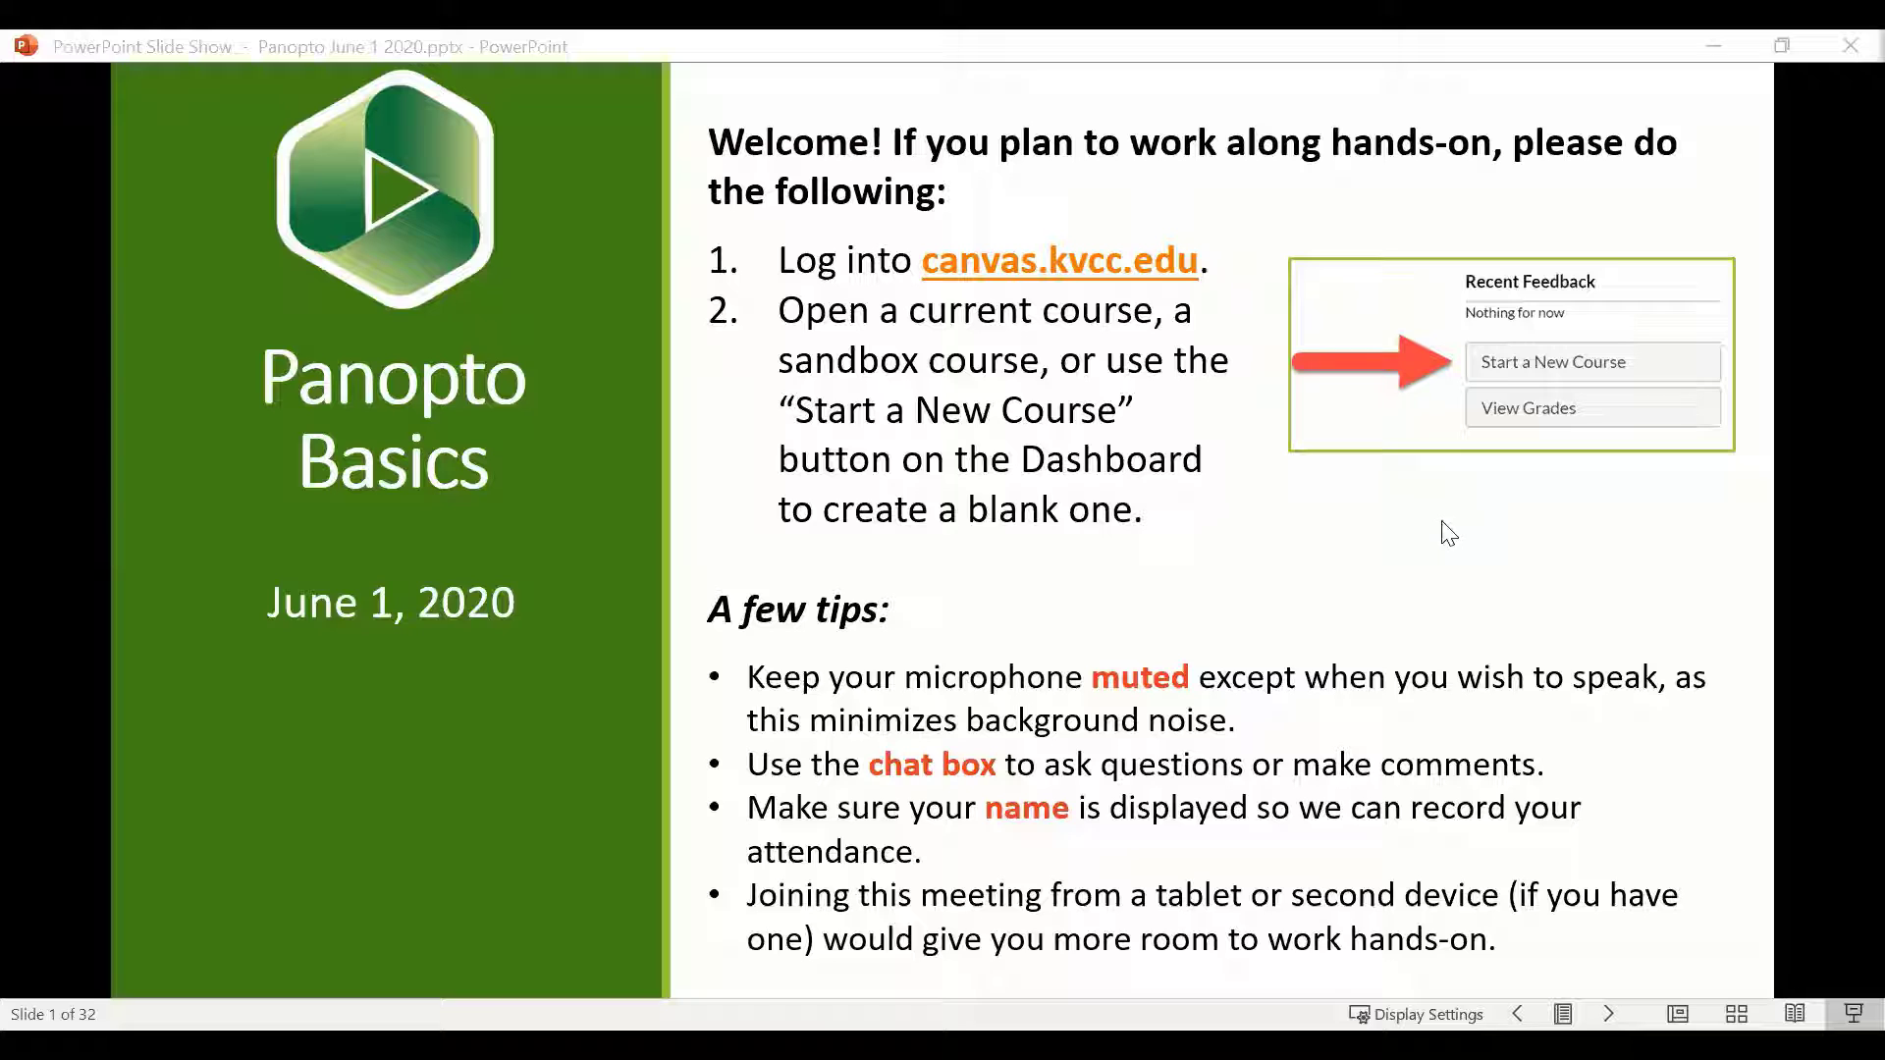
Advance the slide show through the Panopto introduction and setup slides to the Add Panopto to Canvas slide.
{"action": "left_click", "coordinate": [1338, 566]}
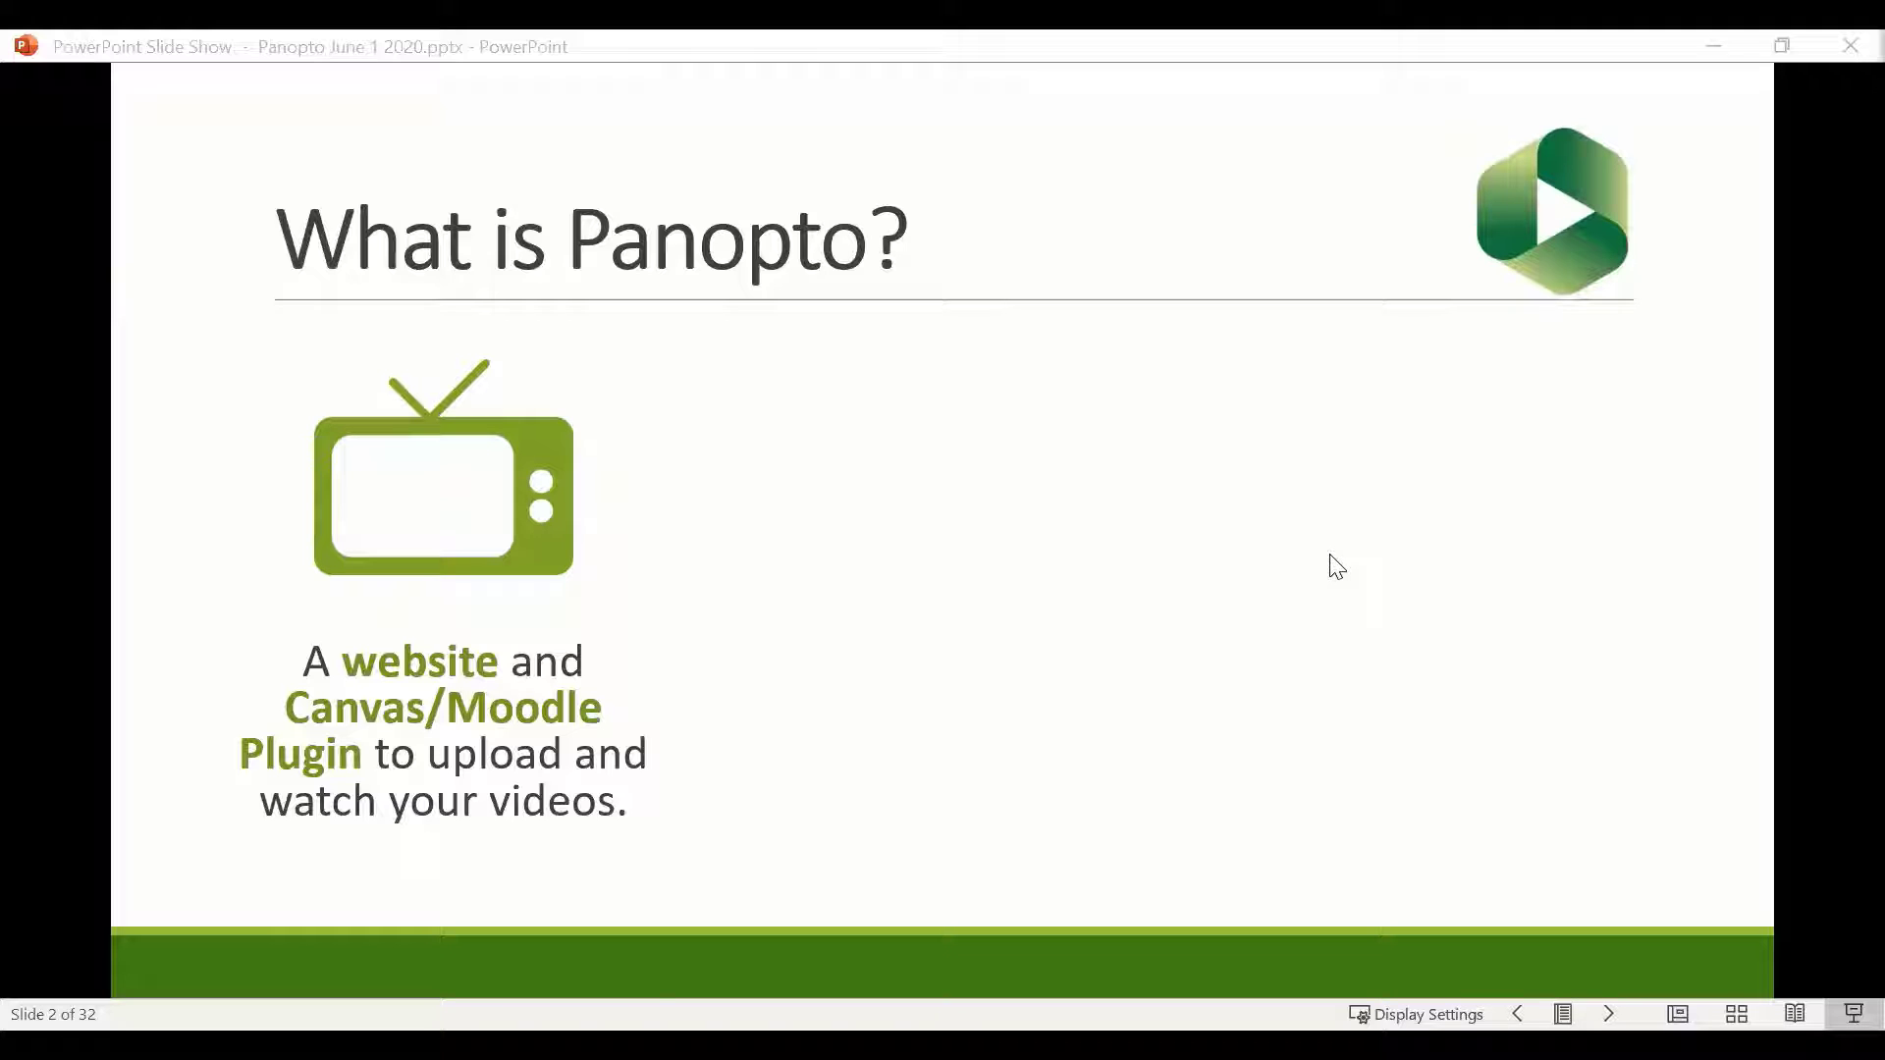
{"action": "left_click", "coordinate": [1633, 618]}
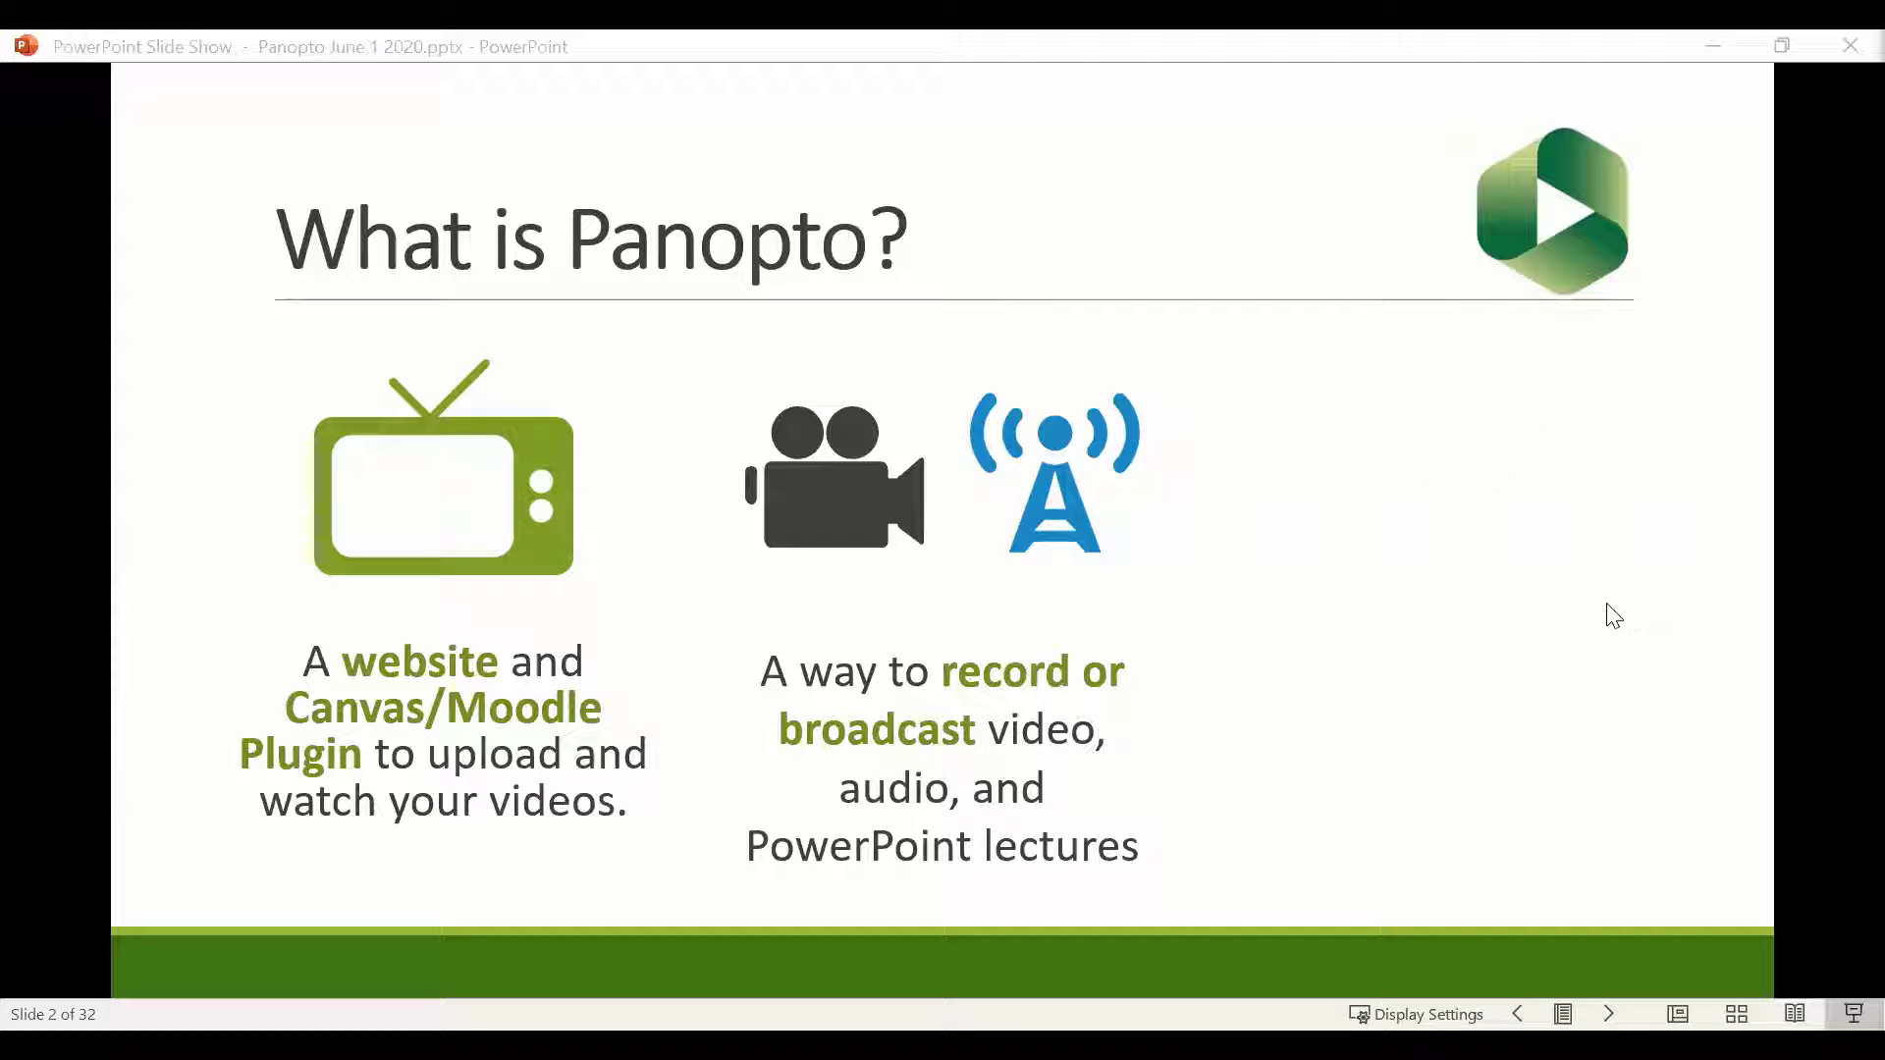
{"action": "left_click", "coordinate": [1650, 614]}
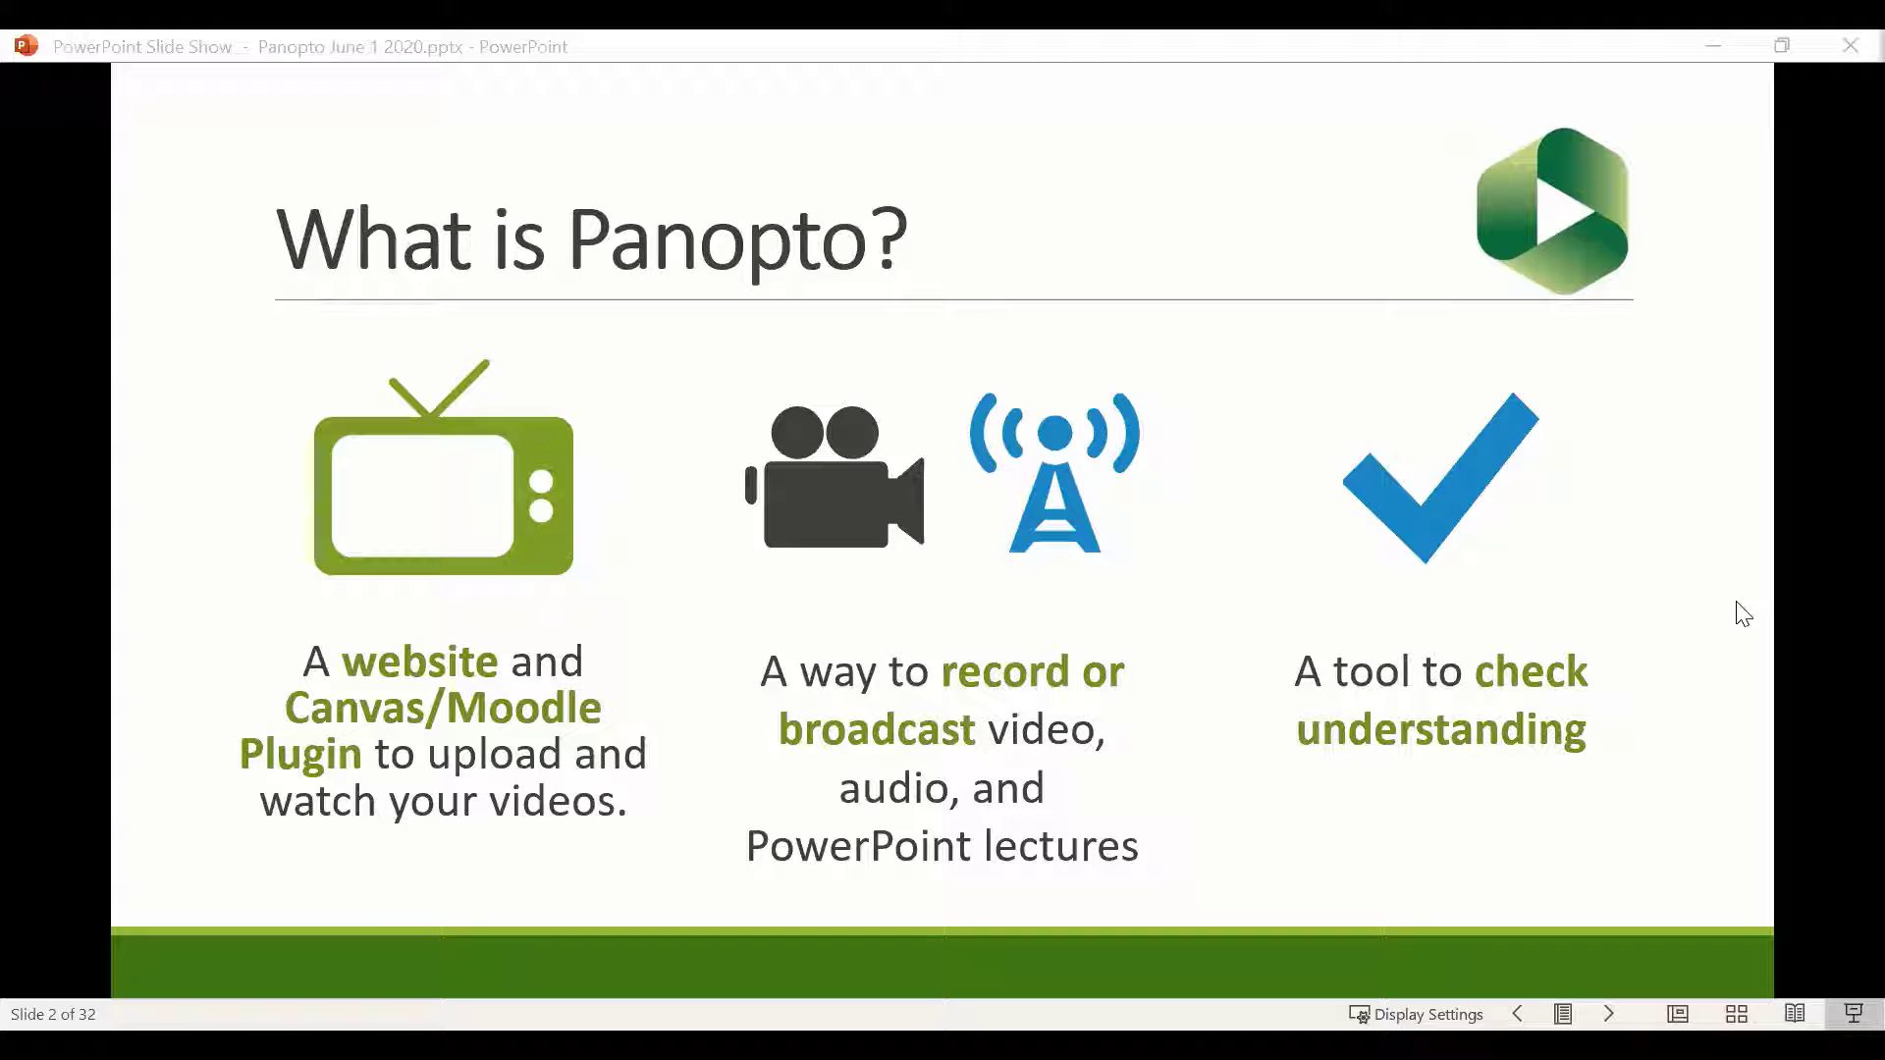
{"action": "left_click", "coordinate": [1679, 525]}
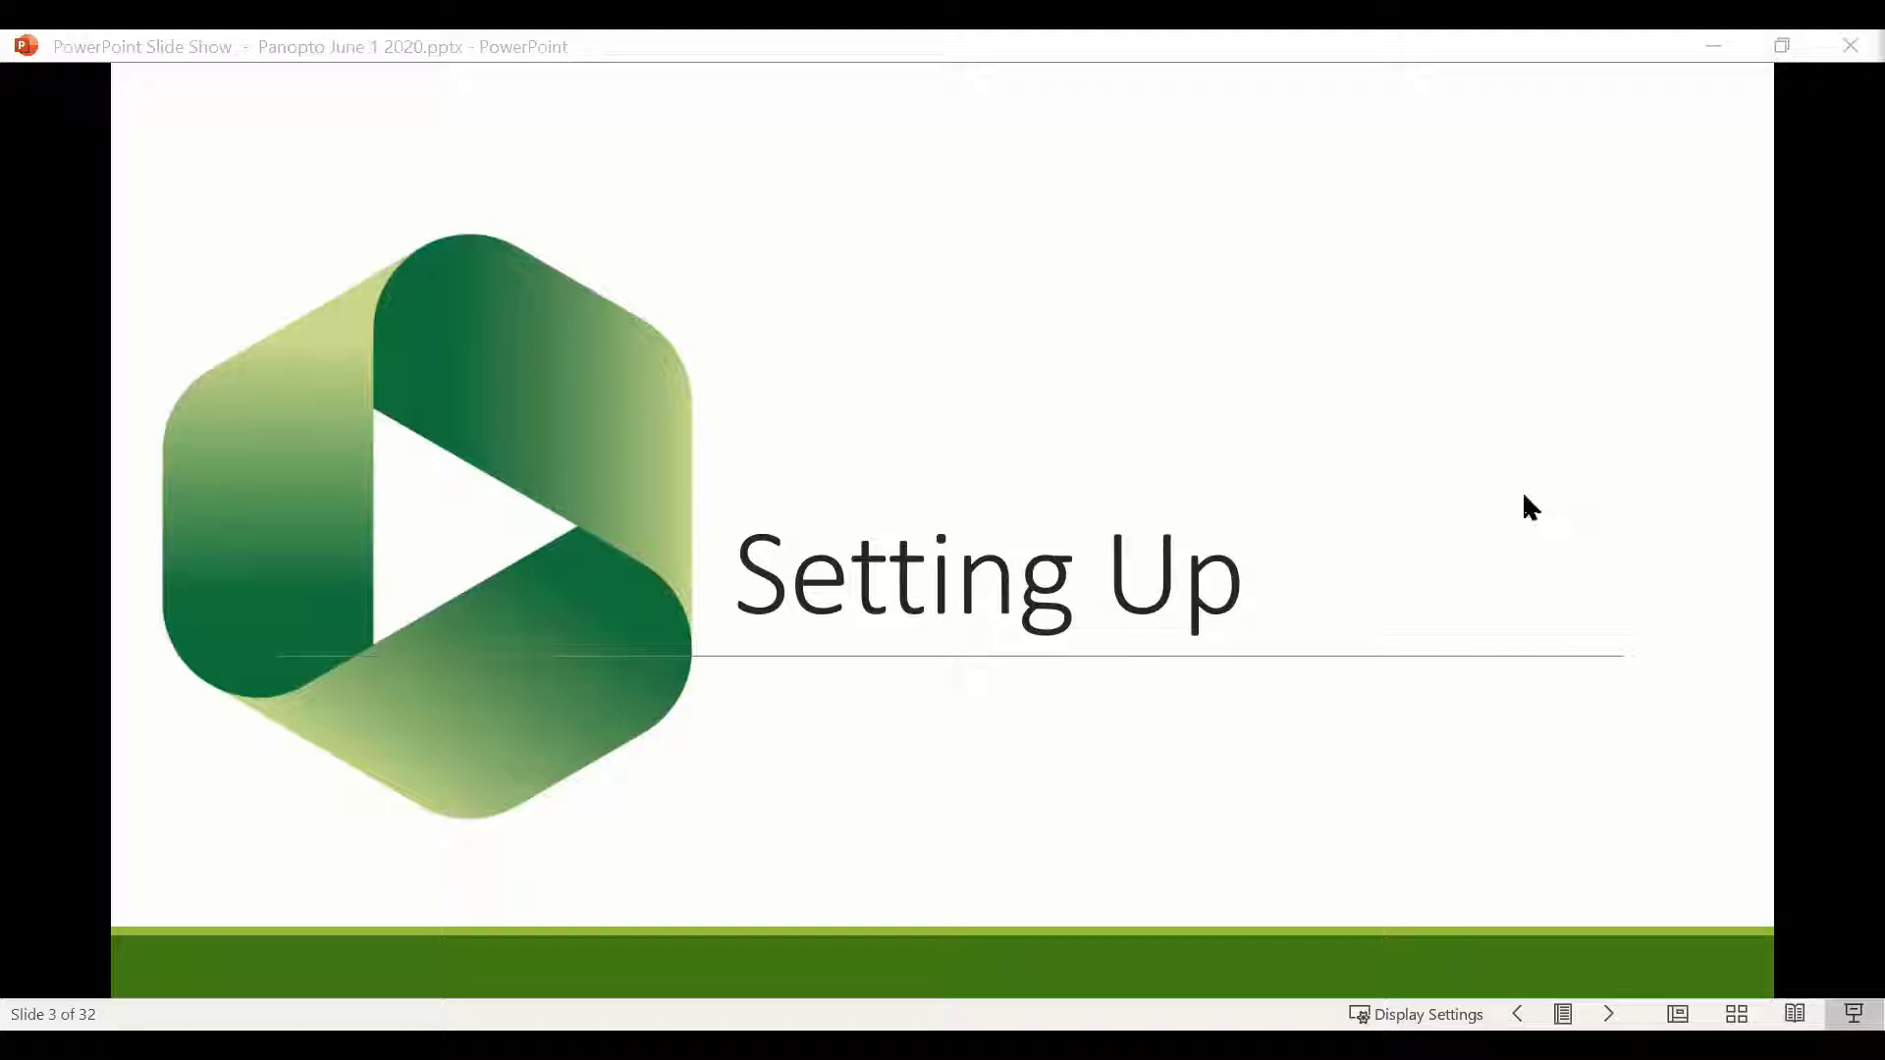
{"action": "left_click", "coordinate": [1451, 549]}
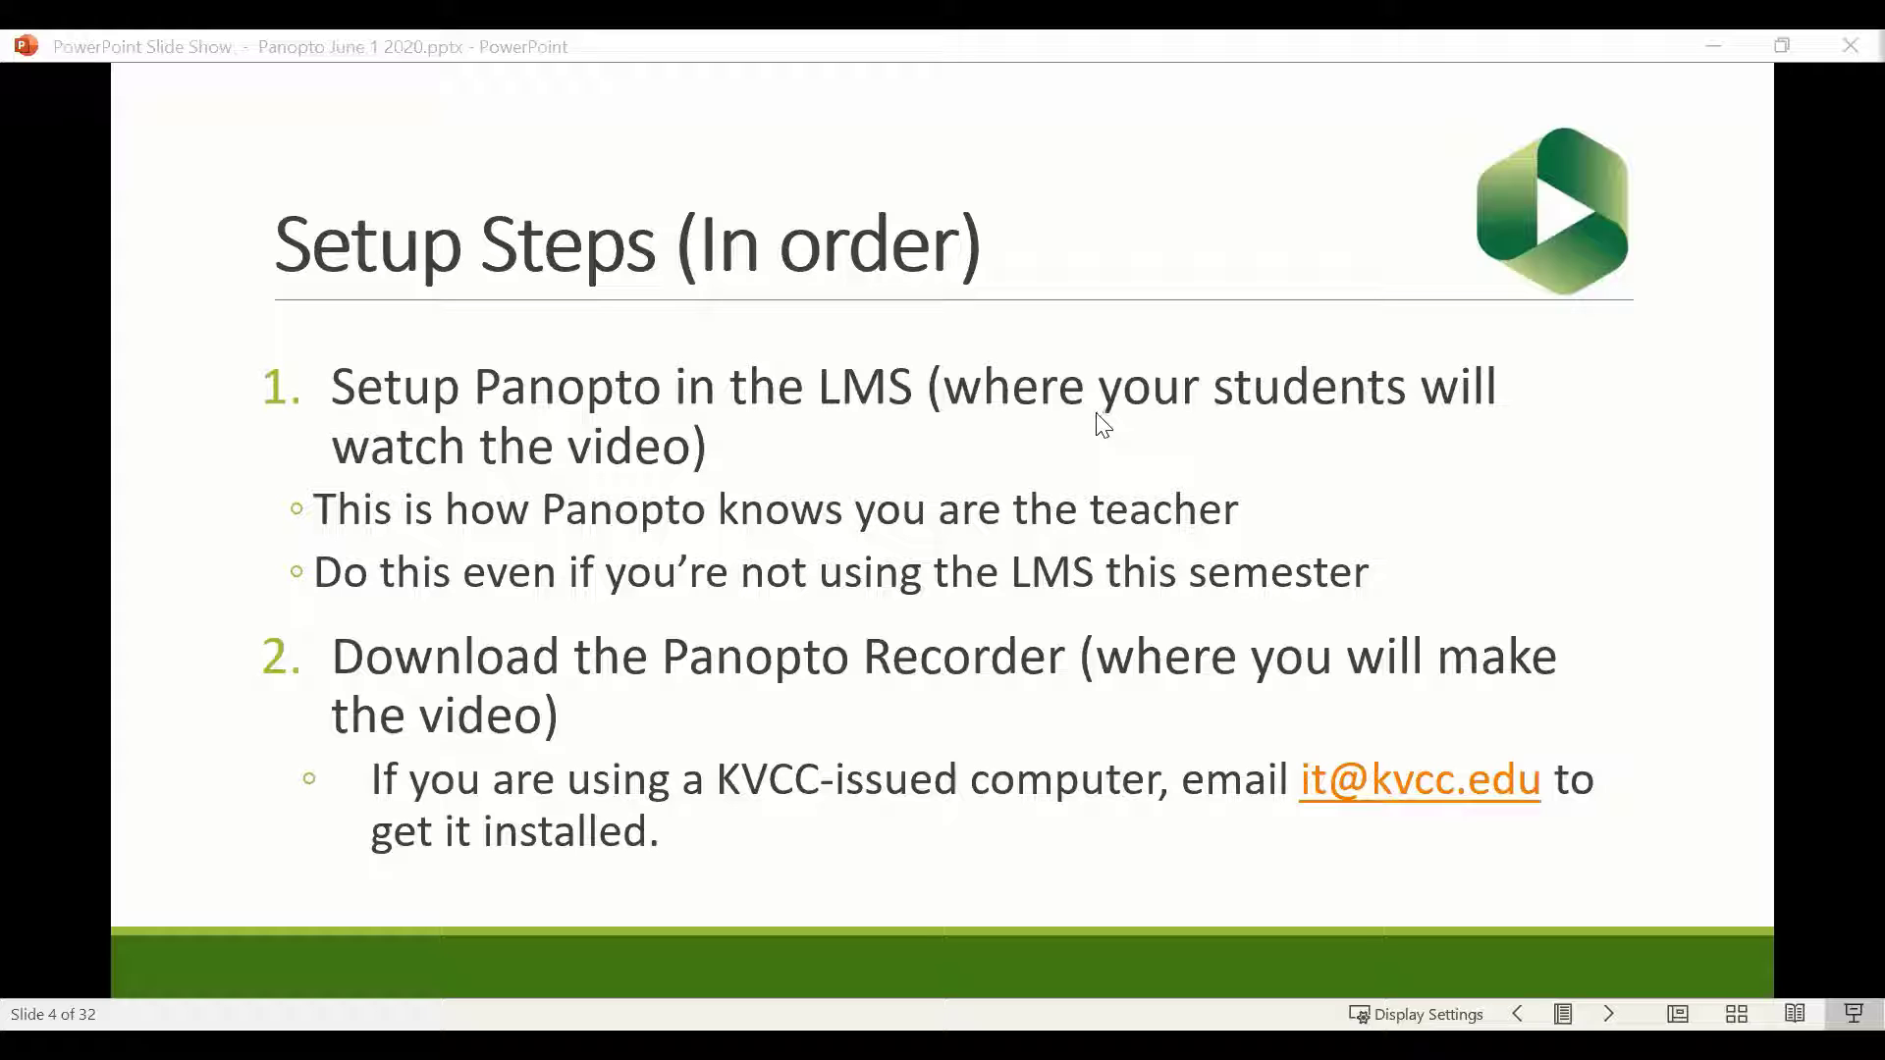
{"action": "left_click", "coordinate": [1209, 438]}
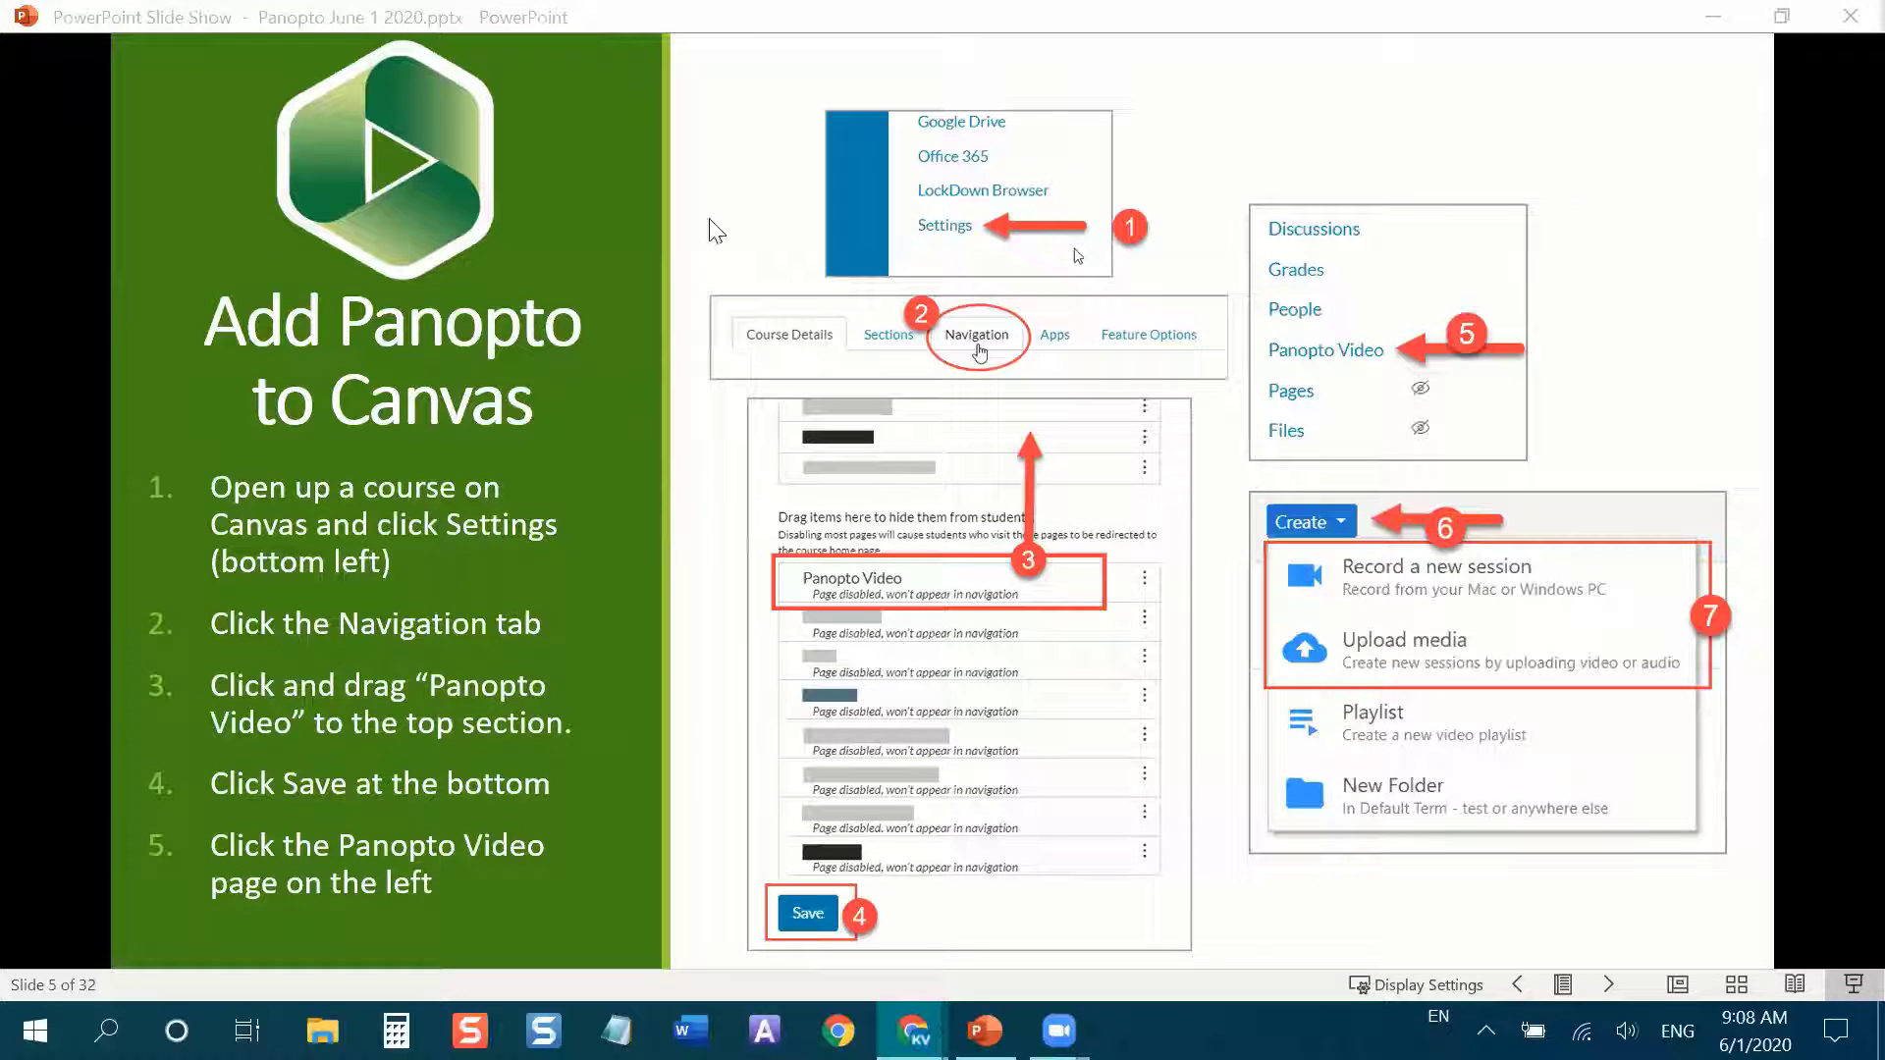
Switch to the Panopto Sample course in Canvas and open the Navigation section of its course settings.
{"action": "key", "text": "alt+Tab"}
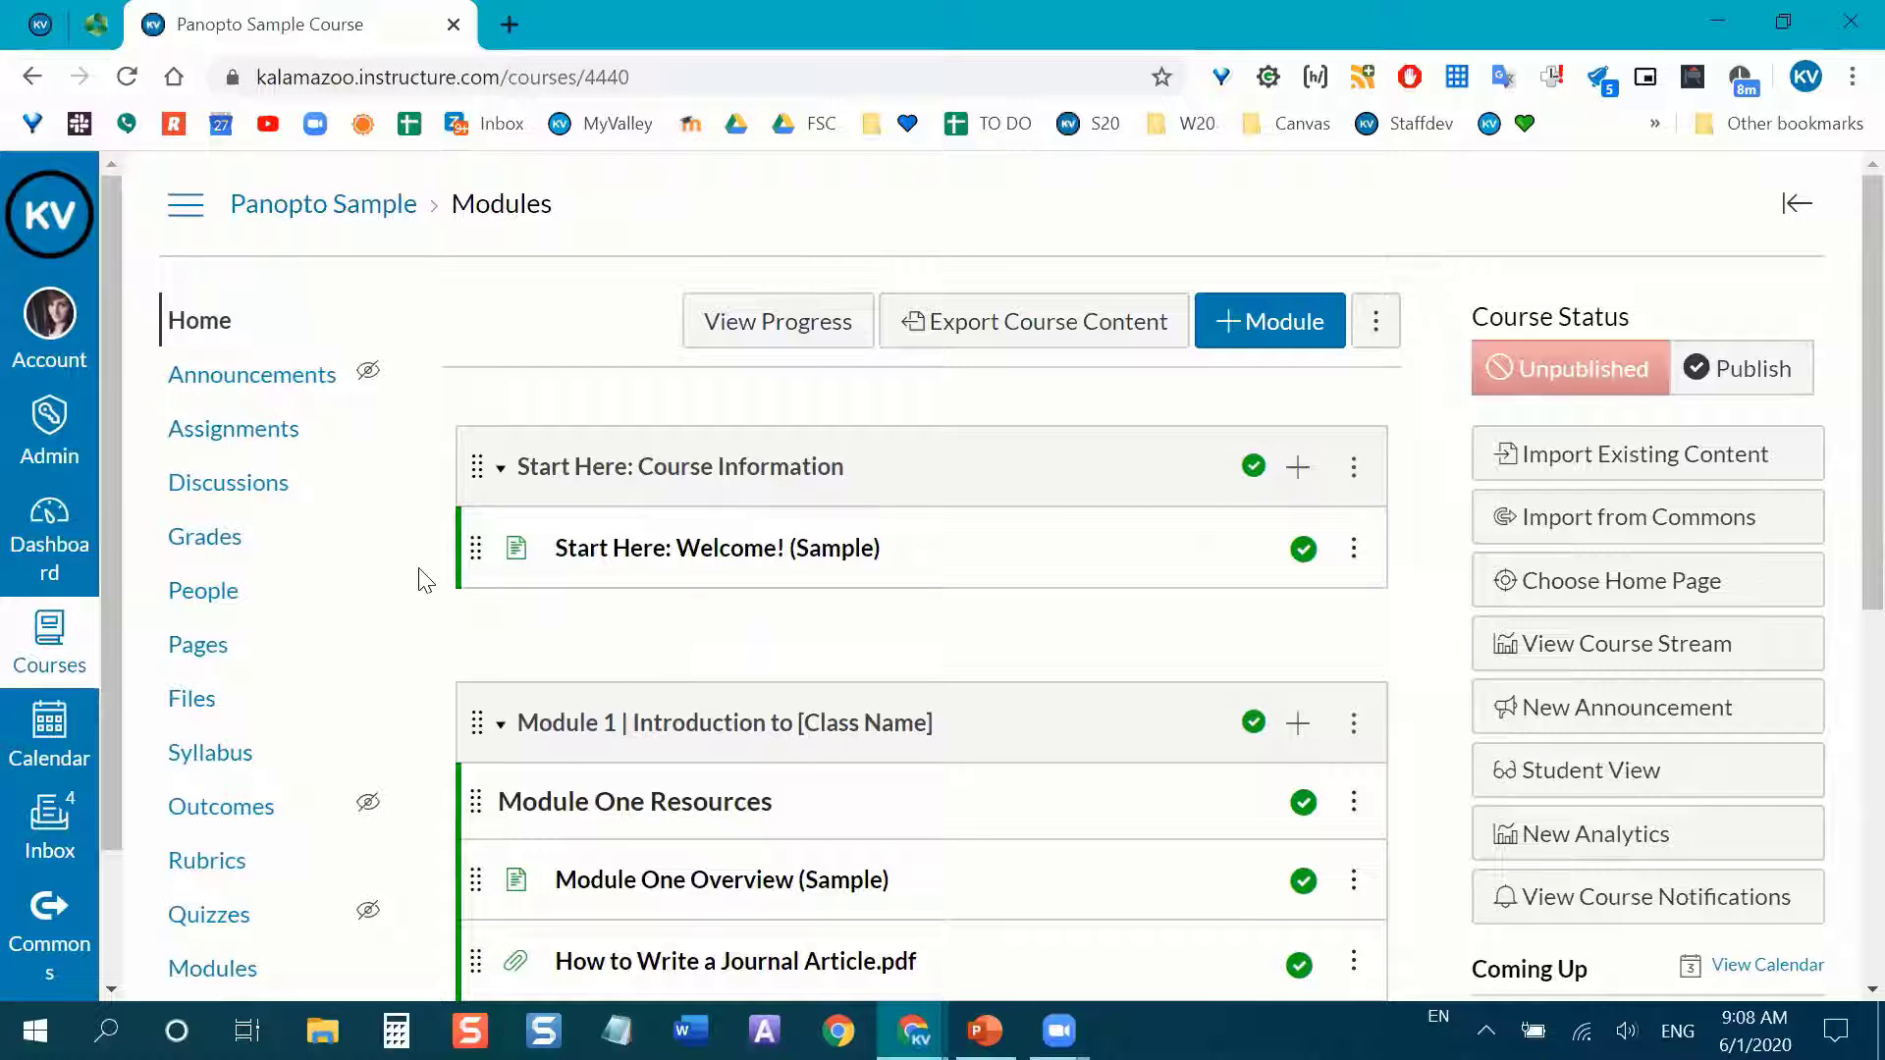
{"action": "scroll", "coordinate": [424, 564], "scroll_direction": "down", "scroll_amount": 3}
{"action": "scroll", "coordinate": [226, 510], "scroll_direction": "down", "scroll_amount": 1}
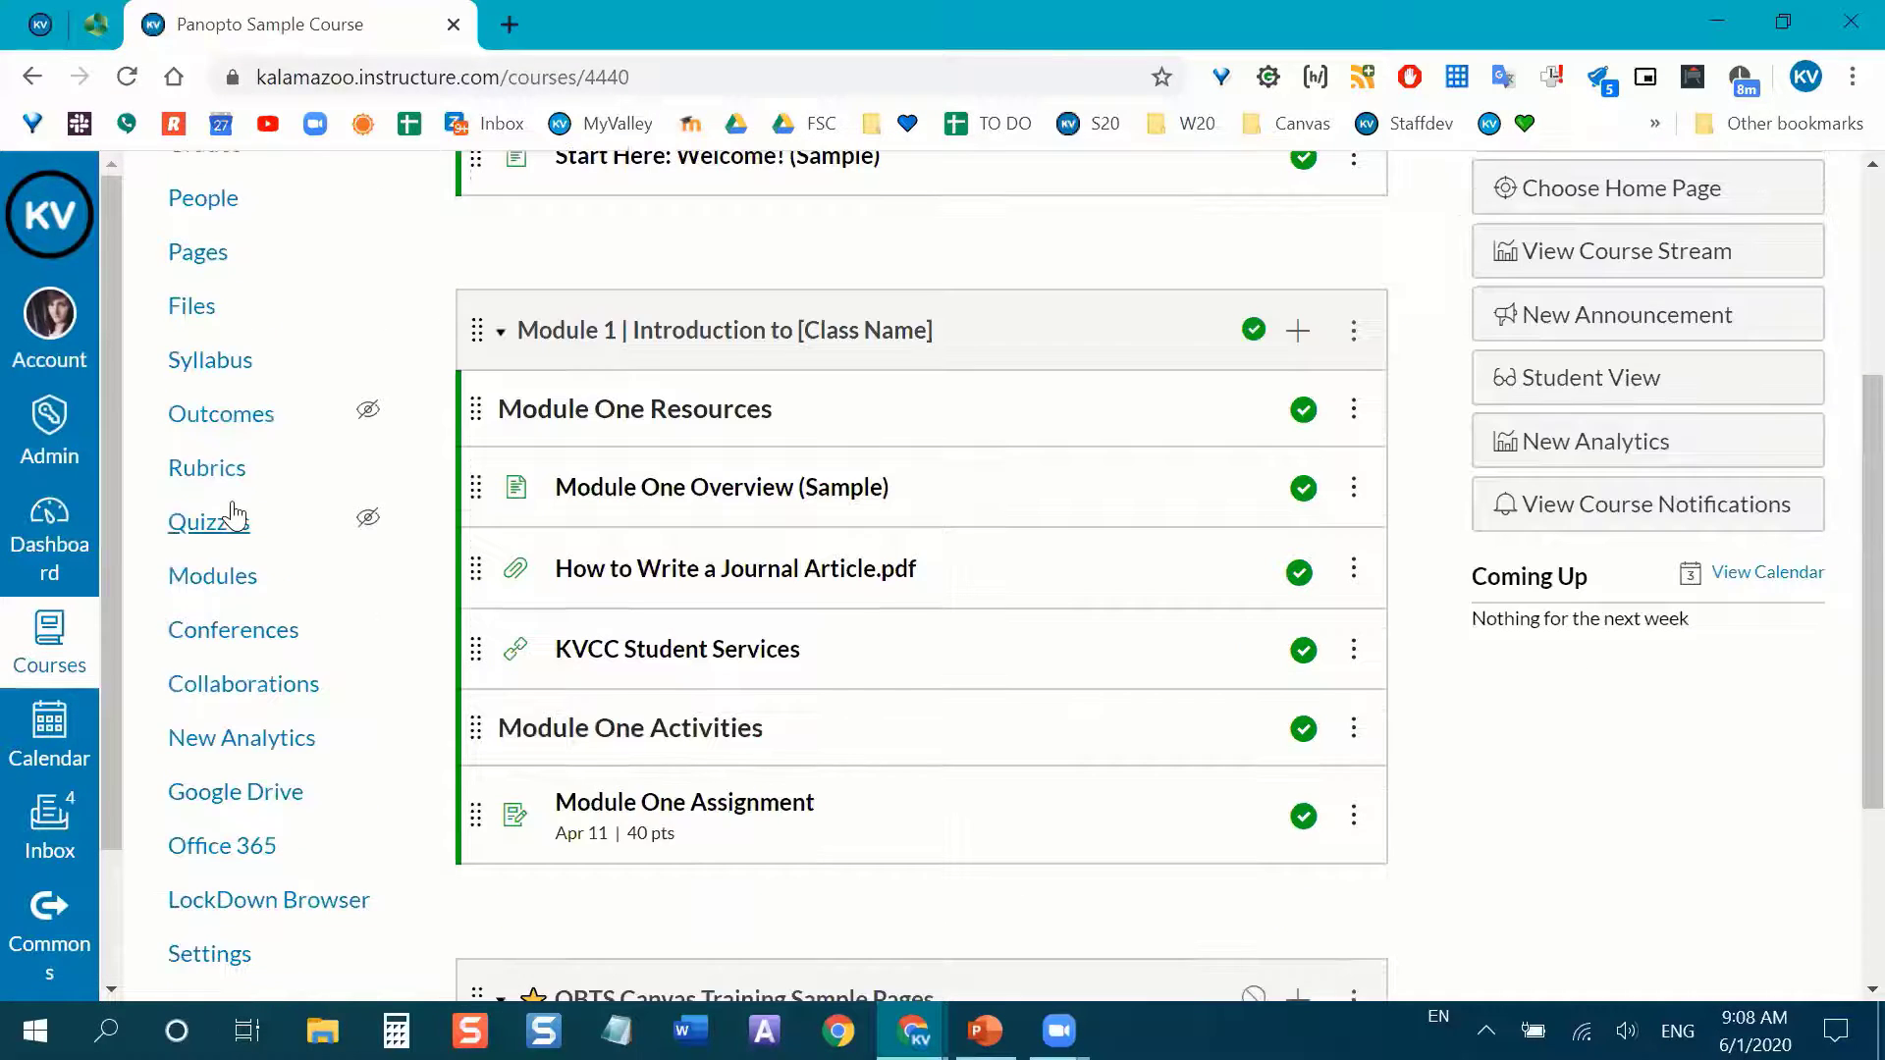
{"action": "scroll", "coordinate": [236, 519], "scroll_direction": "down", "scroll_amount": 3}
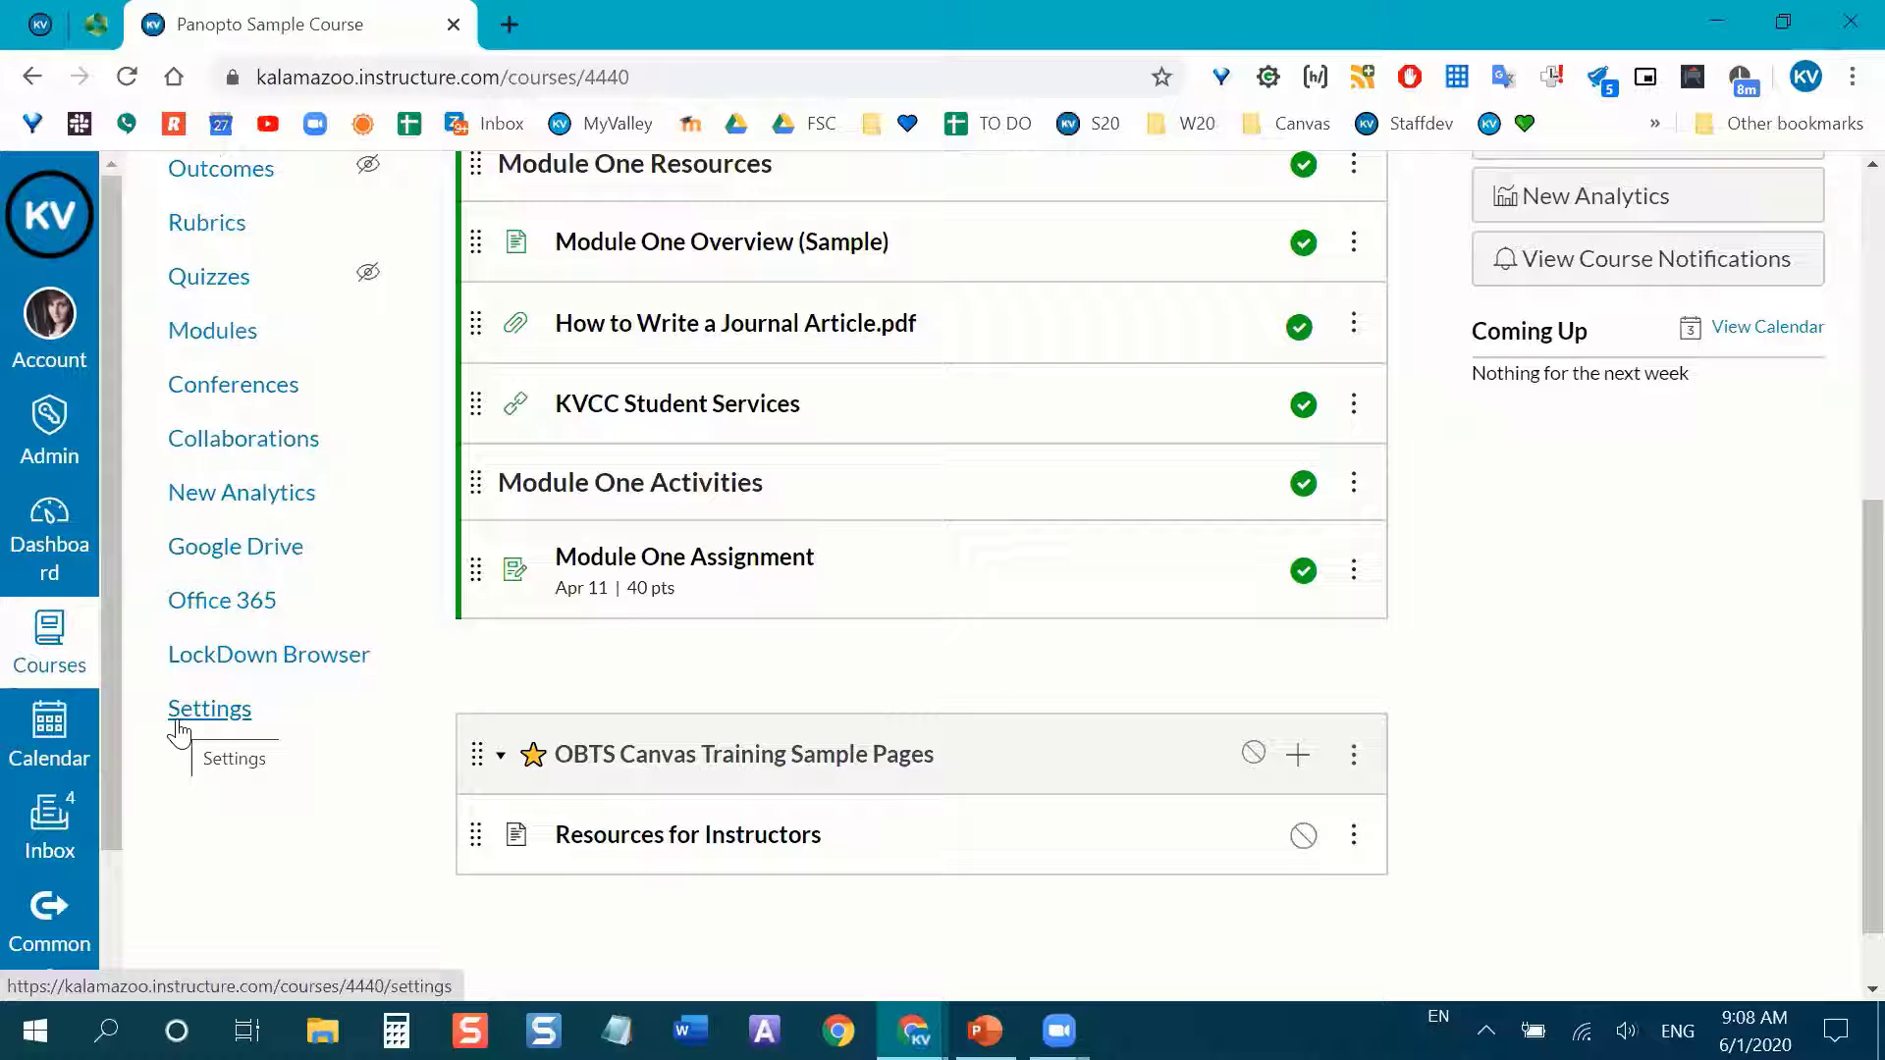
{"action": "left_click", "coordinate": [178, 732]}
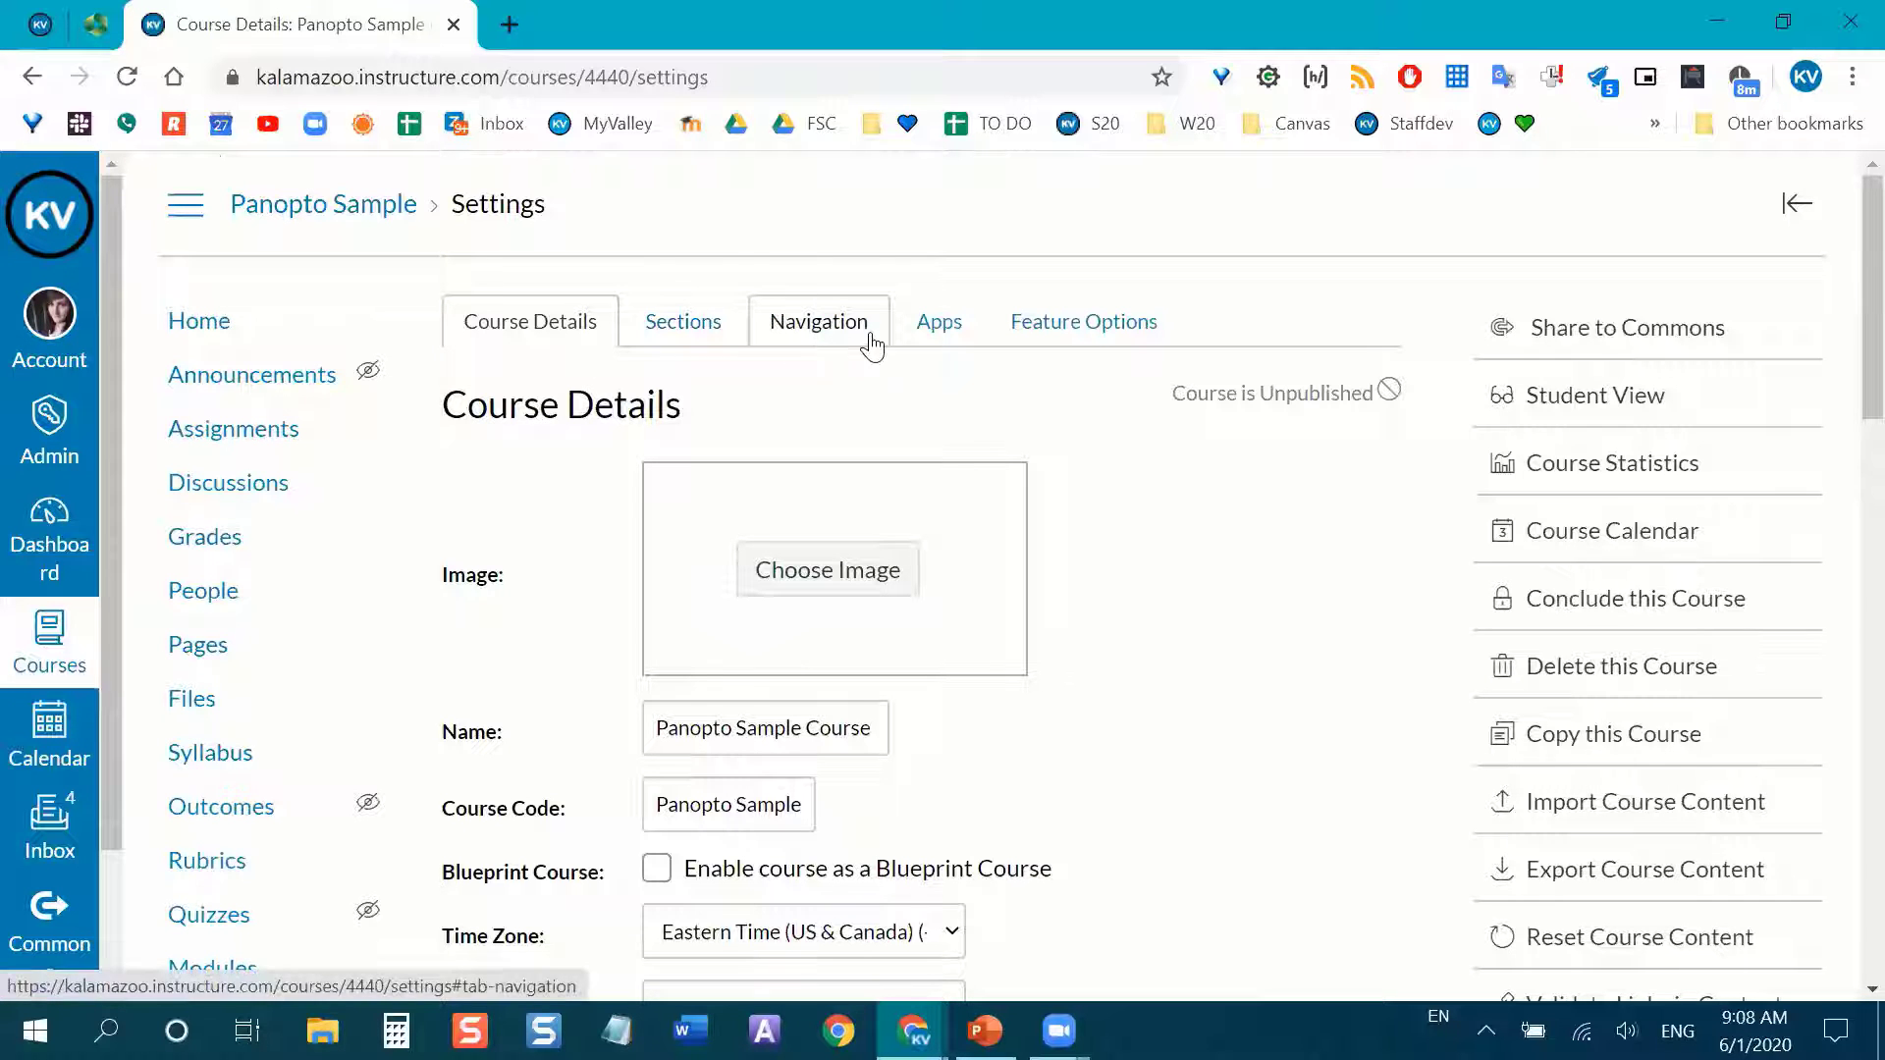
{"action": "left_click", "coordinate": [813, 340]}
{"action": "left_click", "coordinate": [813, 339]}
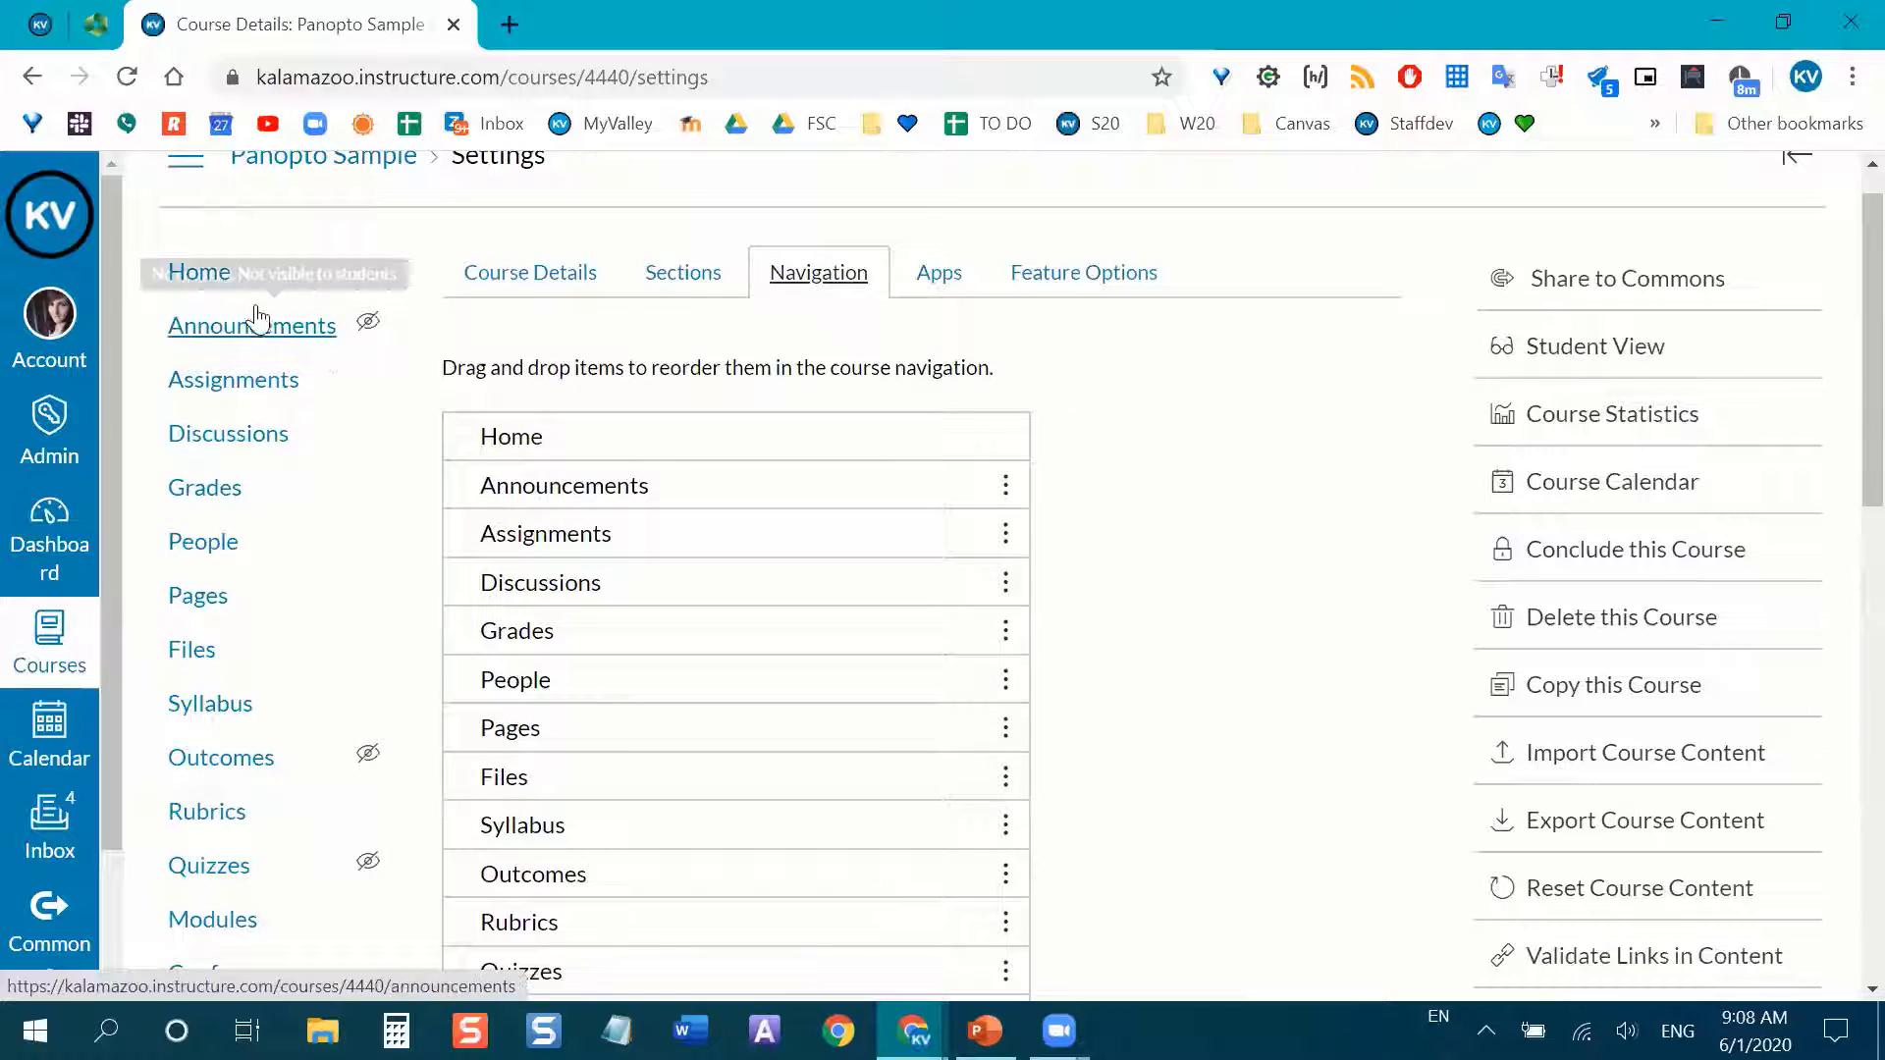
Examine the visible and hidden items in the course navigation lists and locate Panopto Video.
{"action": "scroll", "coordinate": [488, 409], "scroll_direction": "down", "scroll_amount": 1}
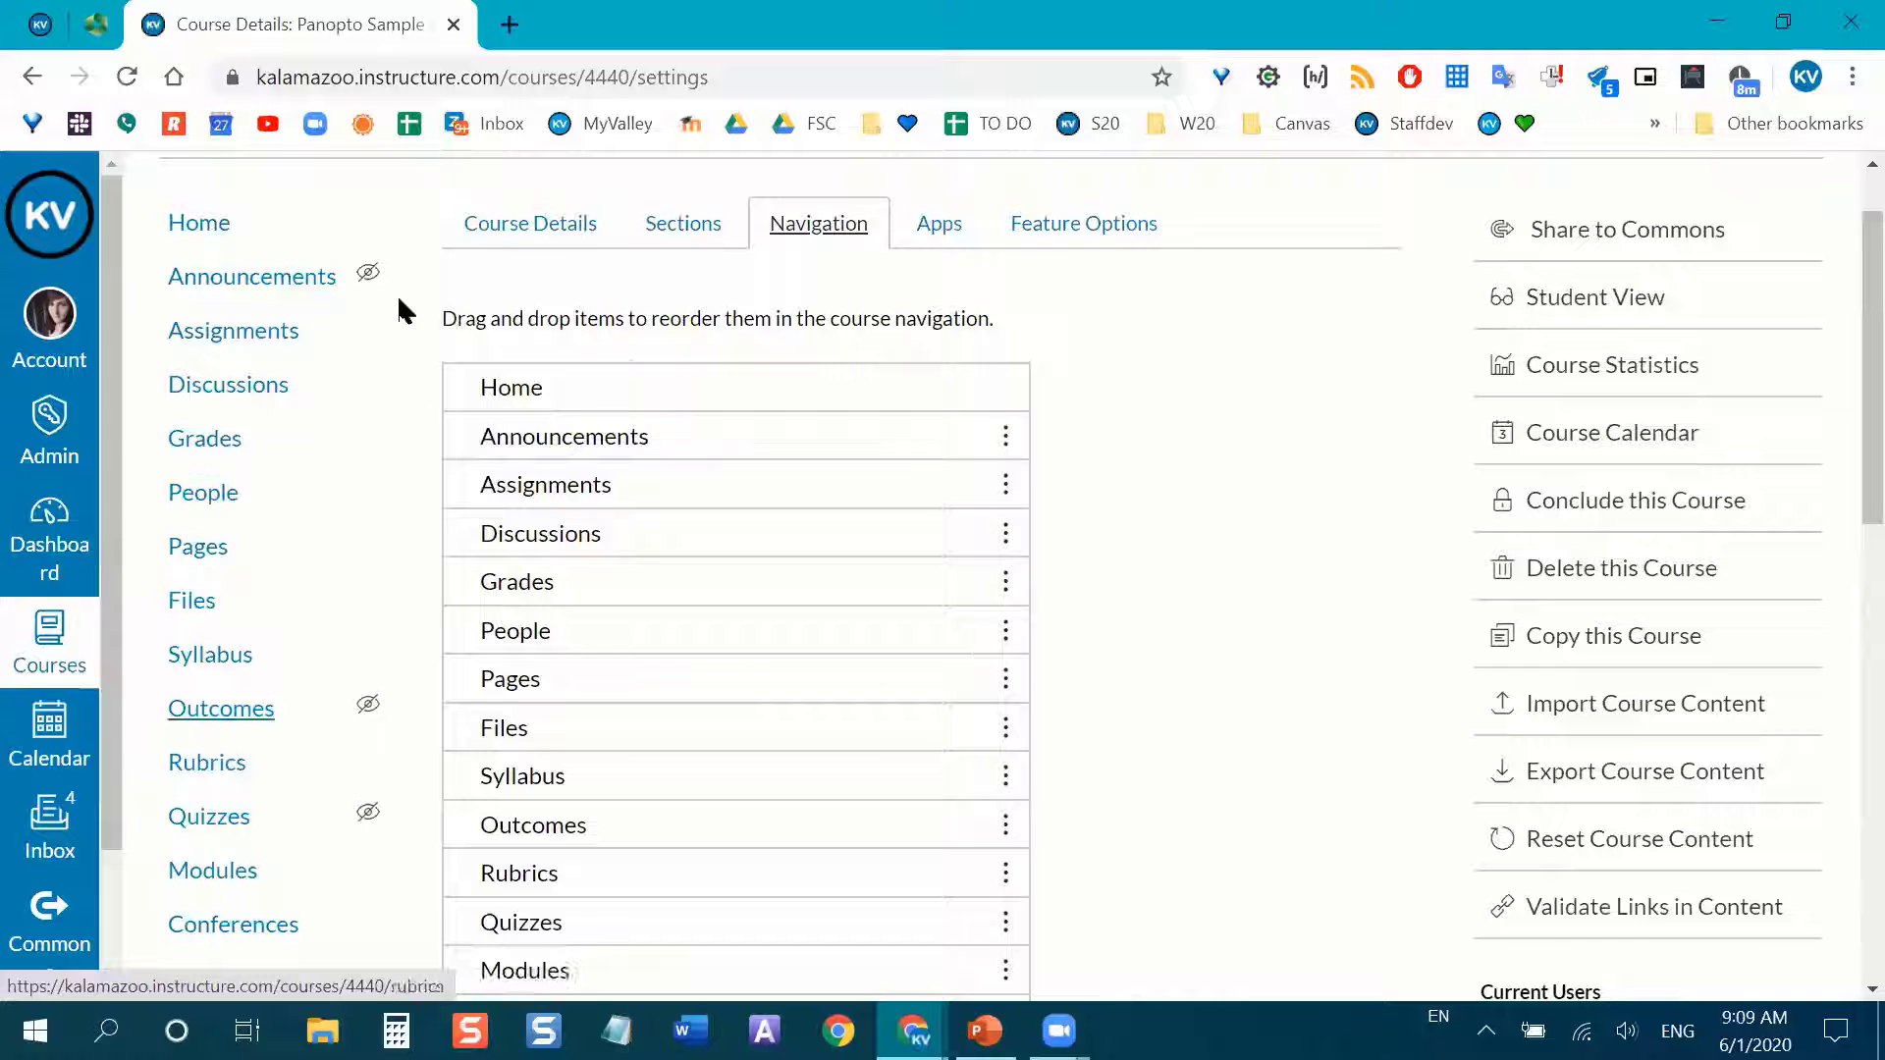
{"action": "scroll", "coordinate": [1316, 496], "scroll_direction": "down", "scroll_amount": 1}
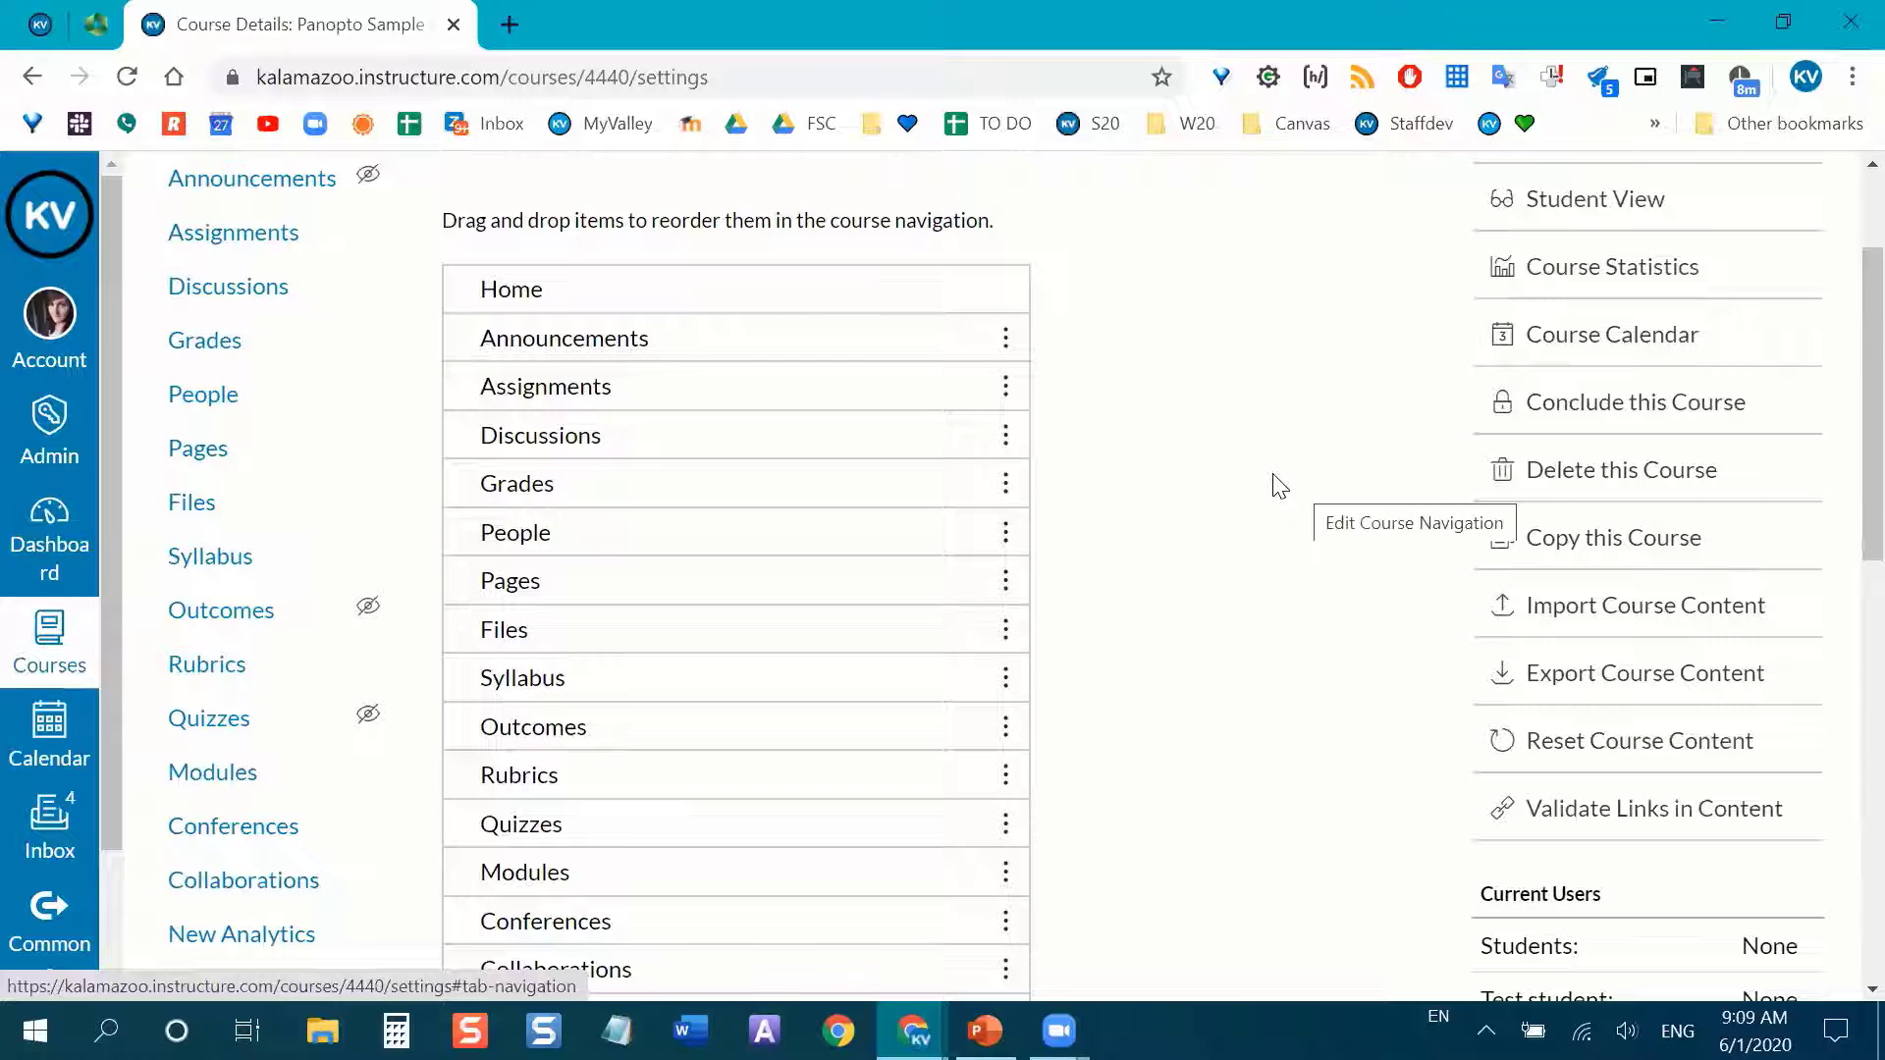
{"action": "scroll", "coordinate": [1181, 490], "scroll_direction": "down", "scroll_amount": 1}
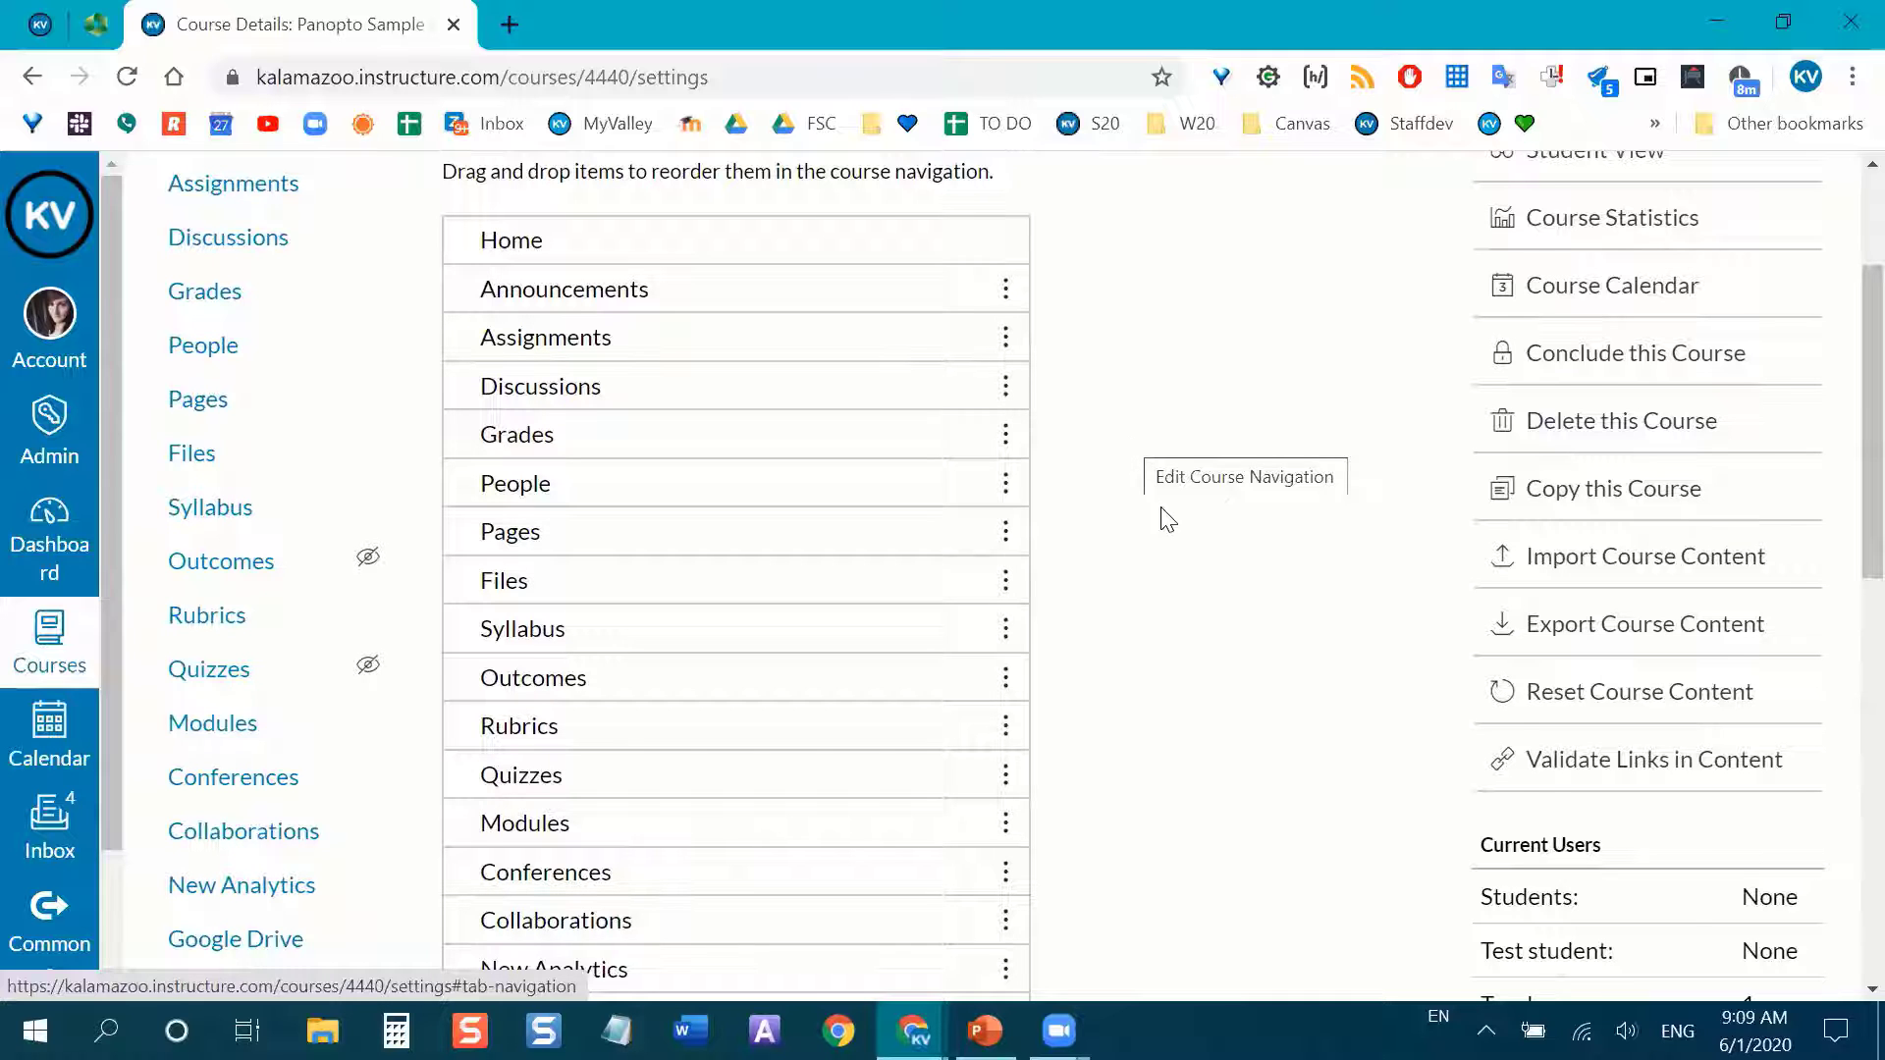
{"action": "scroll", "coordinate": [1149, 491], "scroll_direction": "down", "scroll_amount": 3}
{"action": "scroll", "coordinate": [1109, 432], "scroll_direction": "down", "scroll_amount": 4}
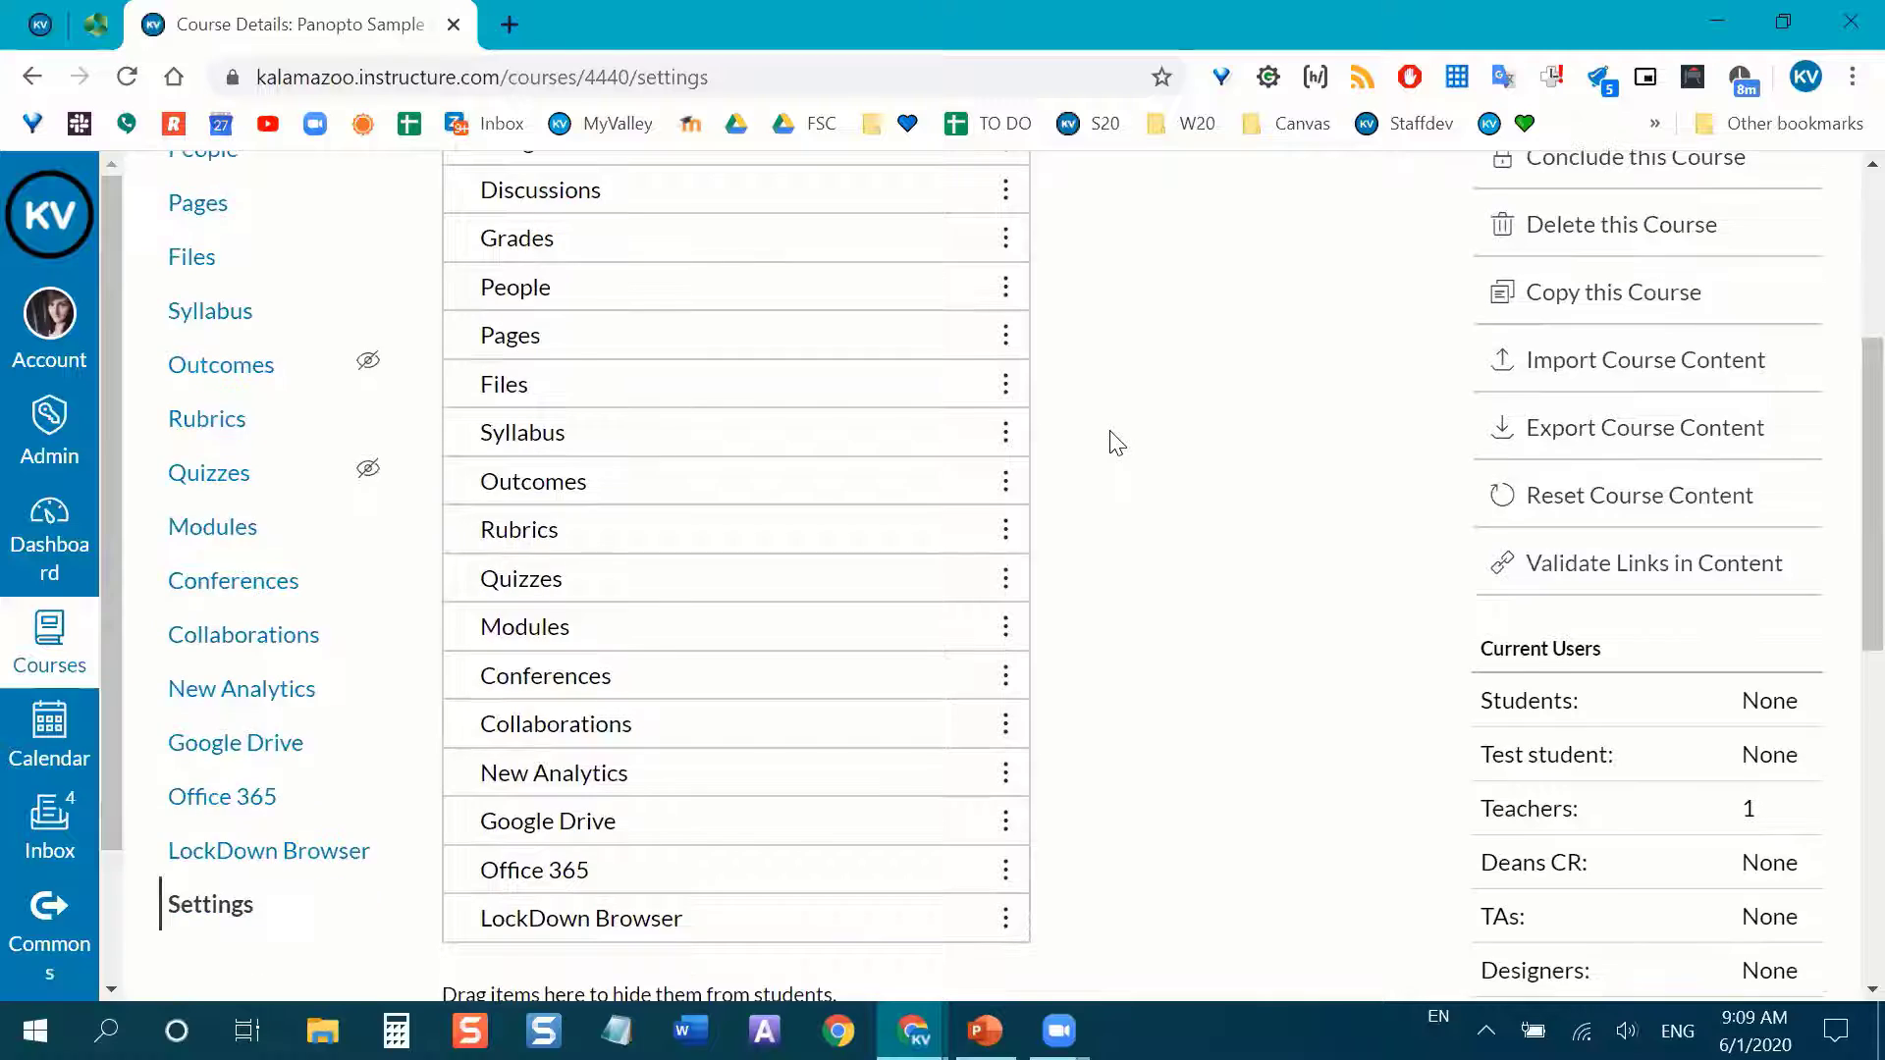
{"action": "scroll", "coordinate": [1102, 412], "scroll_direction": "down", "scroll_amount": 2}
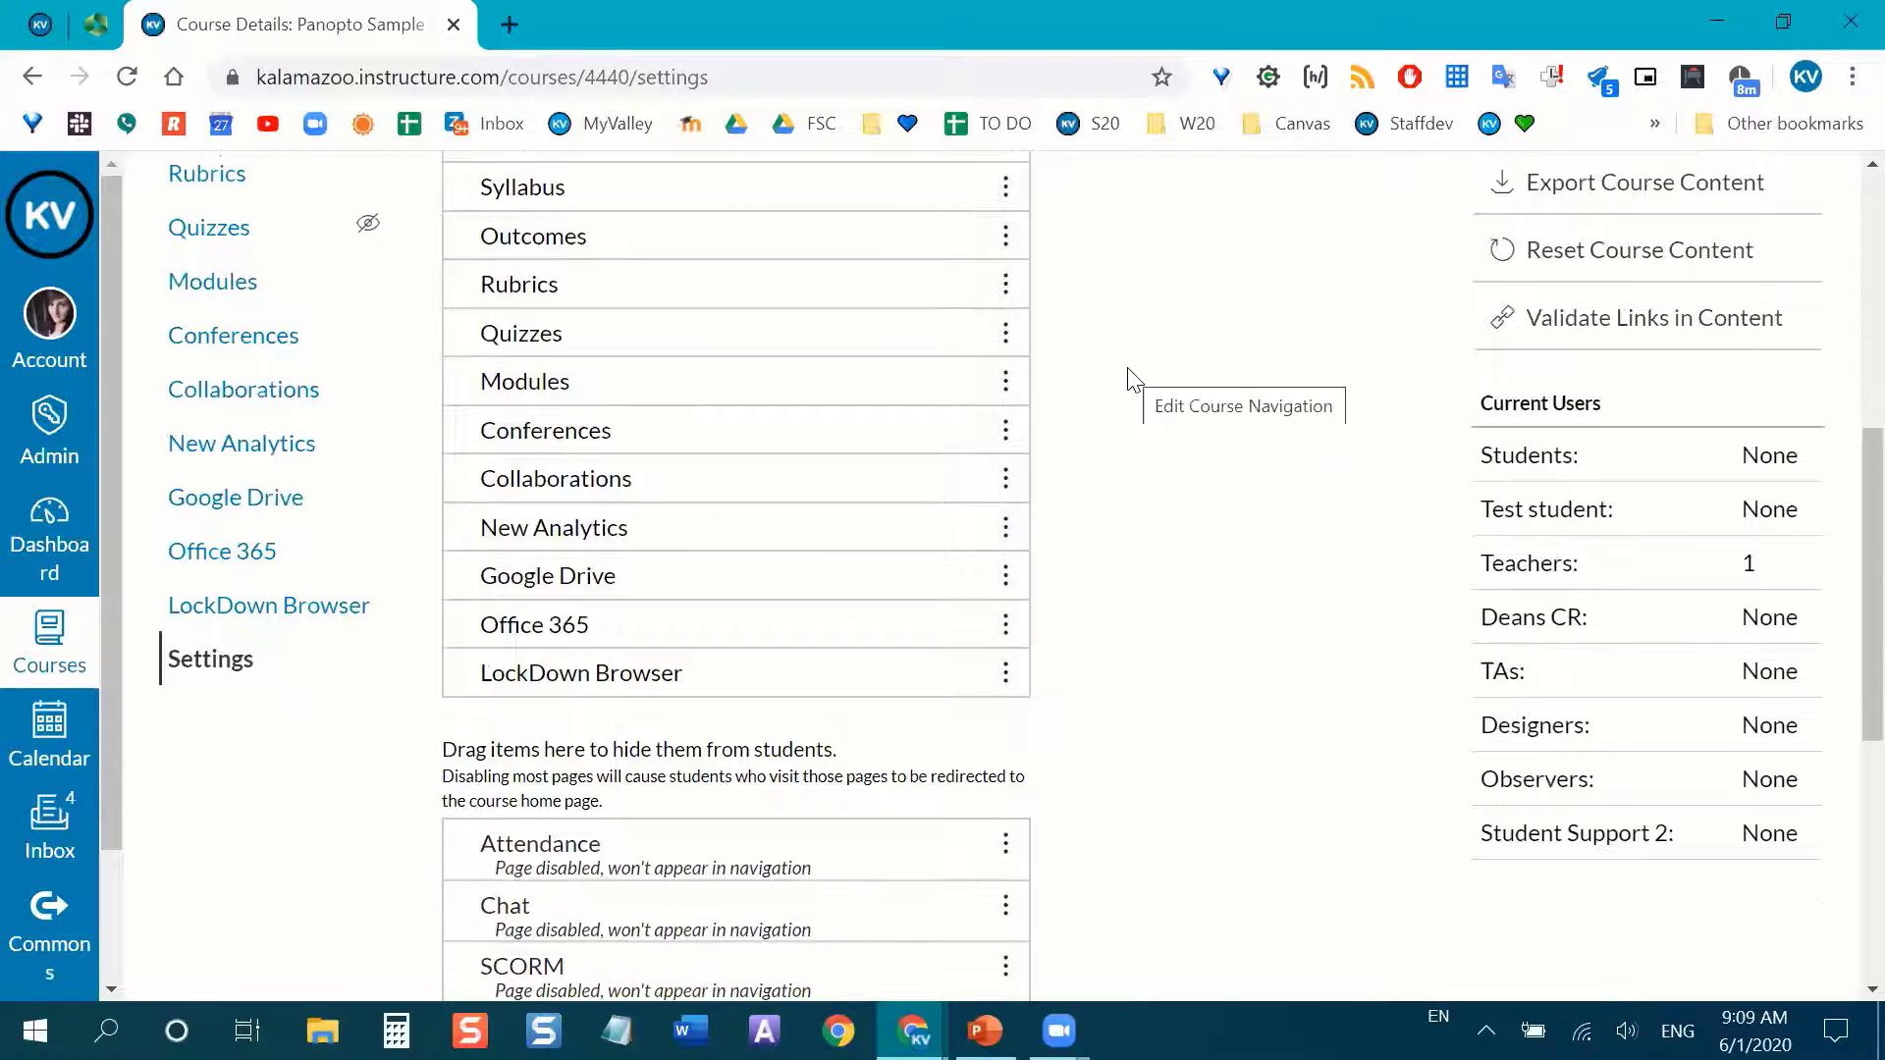
{"action": "scroll", "coordinate": [1134, 380], "scroll_direction": "down", "scroll_amount": 3}
{"action": "scroll", "coordinate": [1131, 380], "scroll_direction": "down", "scroll_amount": 8}
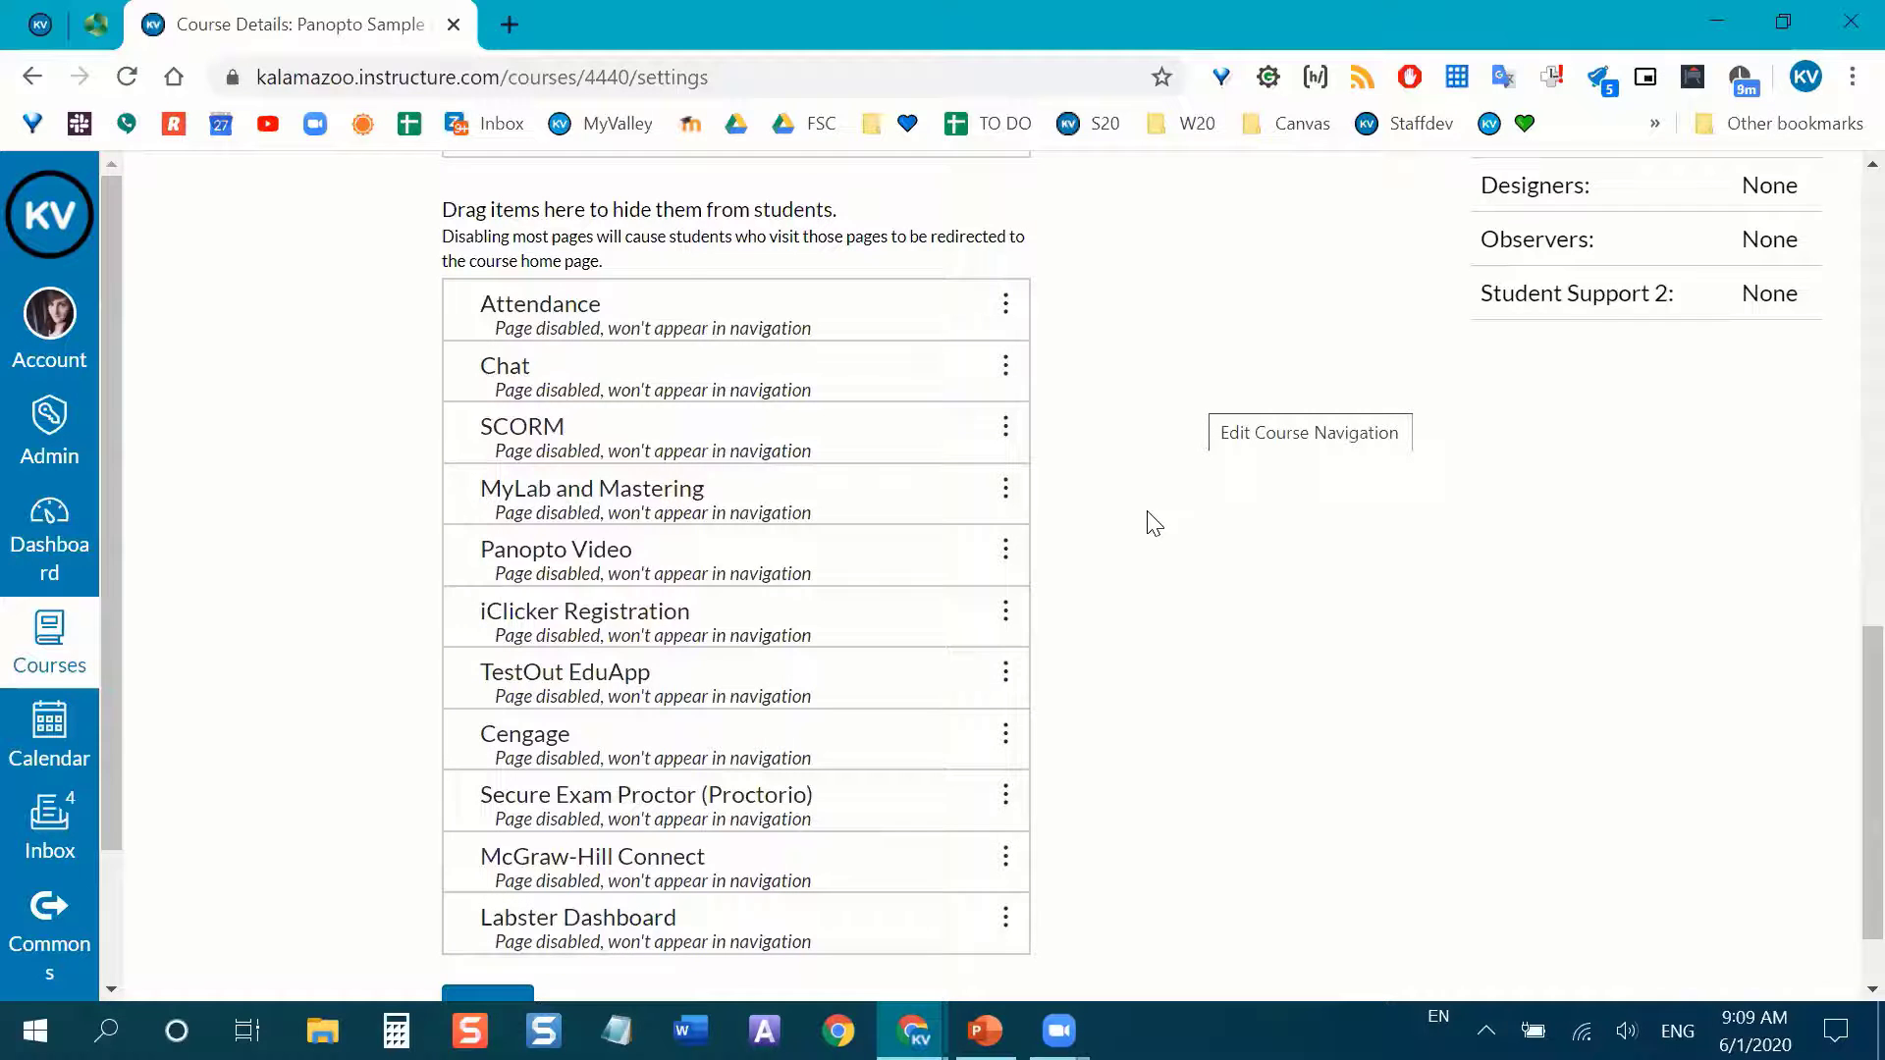
{"action": "scroll", "coordinate": [1154, 523], "scroll_direction": "up", "scroll_amount": 14}
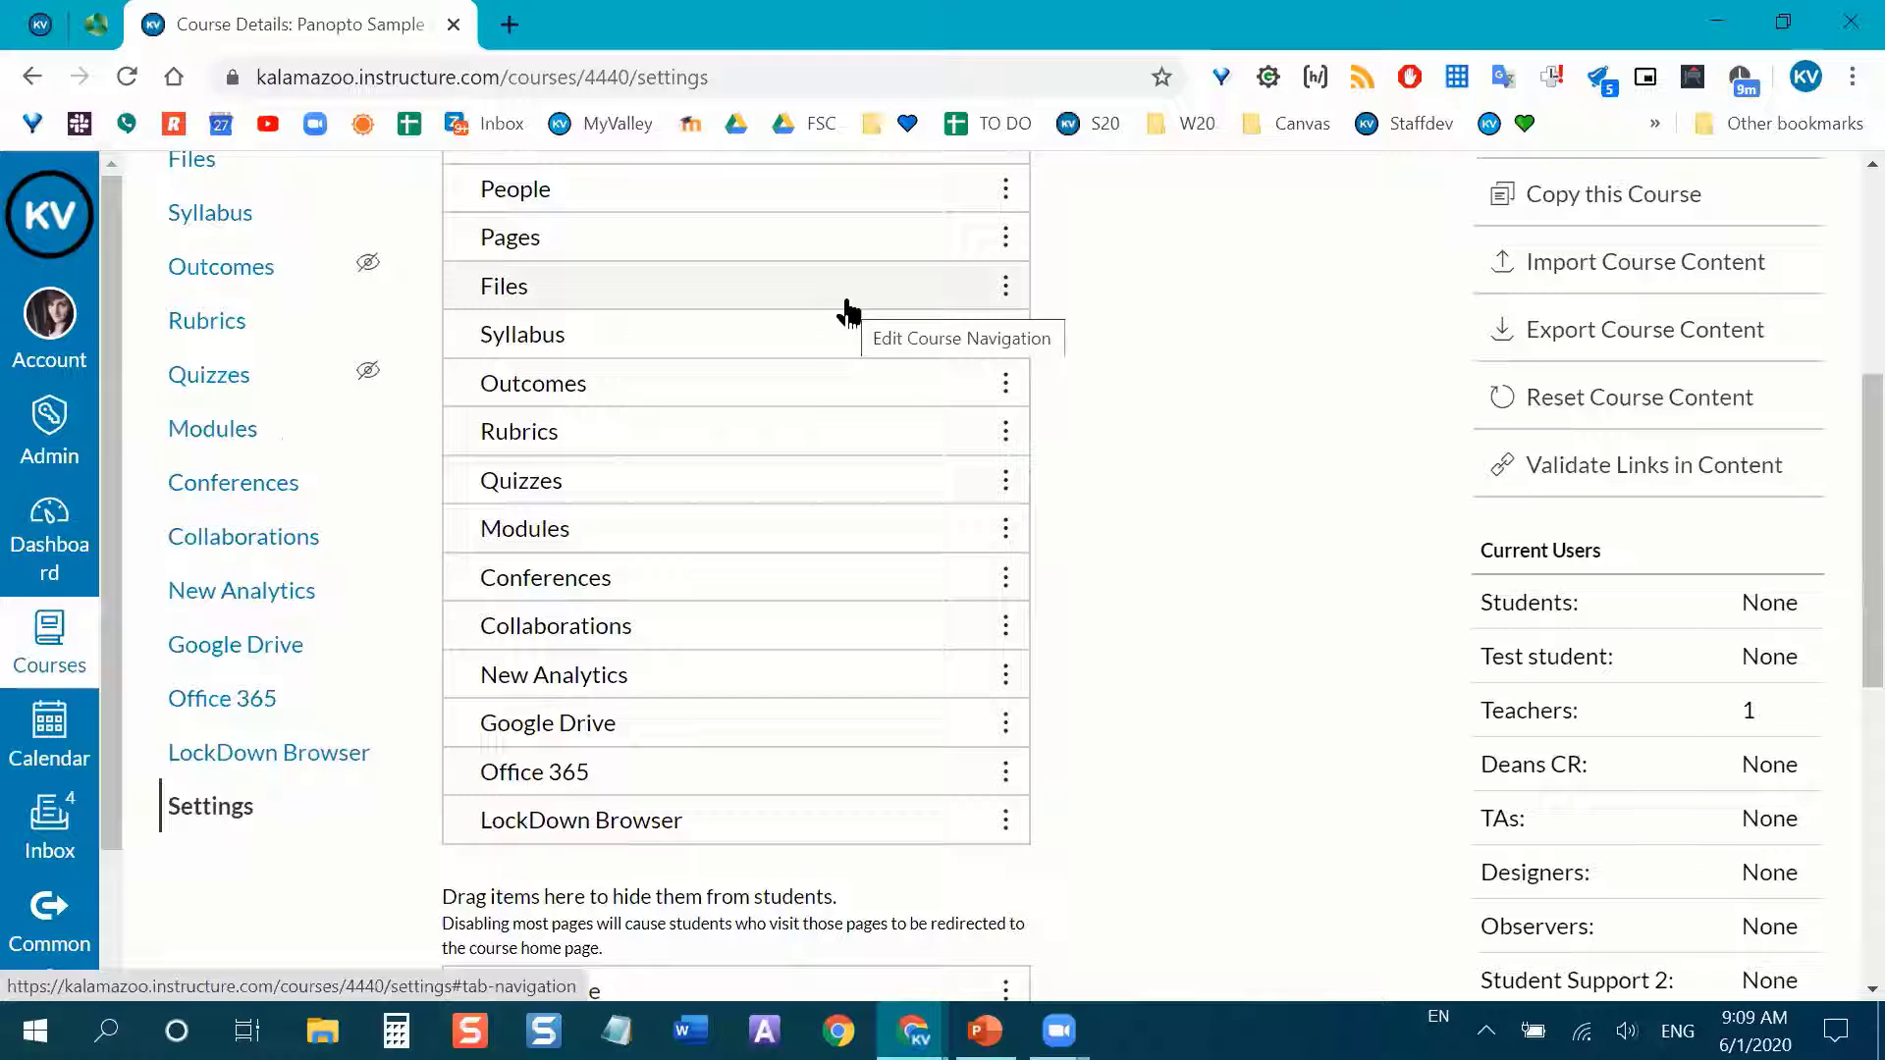
{"action": "scroll", "coordinate": [1117, 387], "scroll_direction": "down", "scroll_amount": 6}
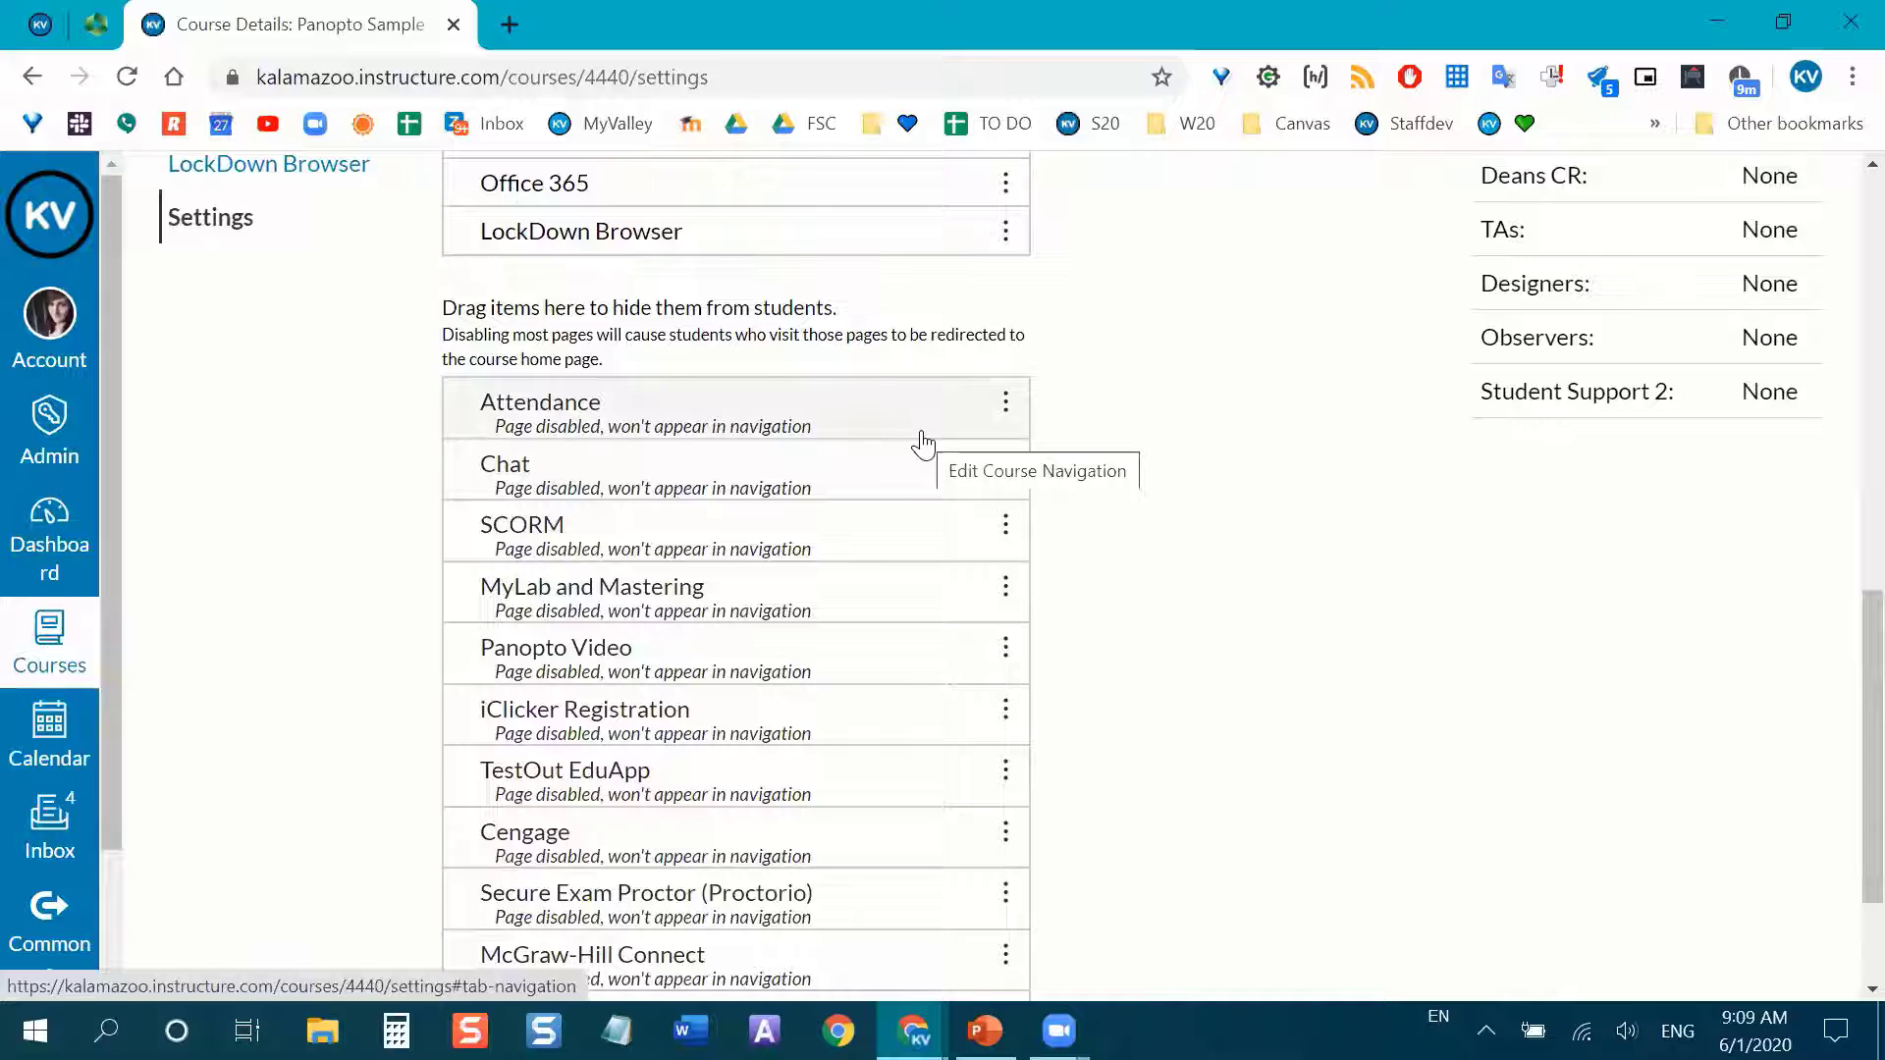
{"action": "scroll", "coordinate": [1100, 499], "scroll_direction": "down", "scroll_amount": 1}
{"action": "scroll", "coordinate": [1097, 498], "scroll_direction": "down", "scroll_amount": 2}
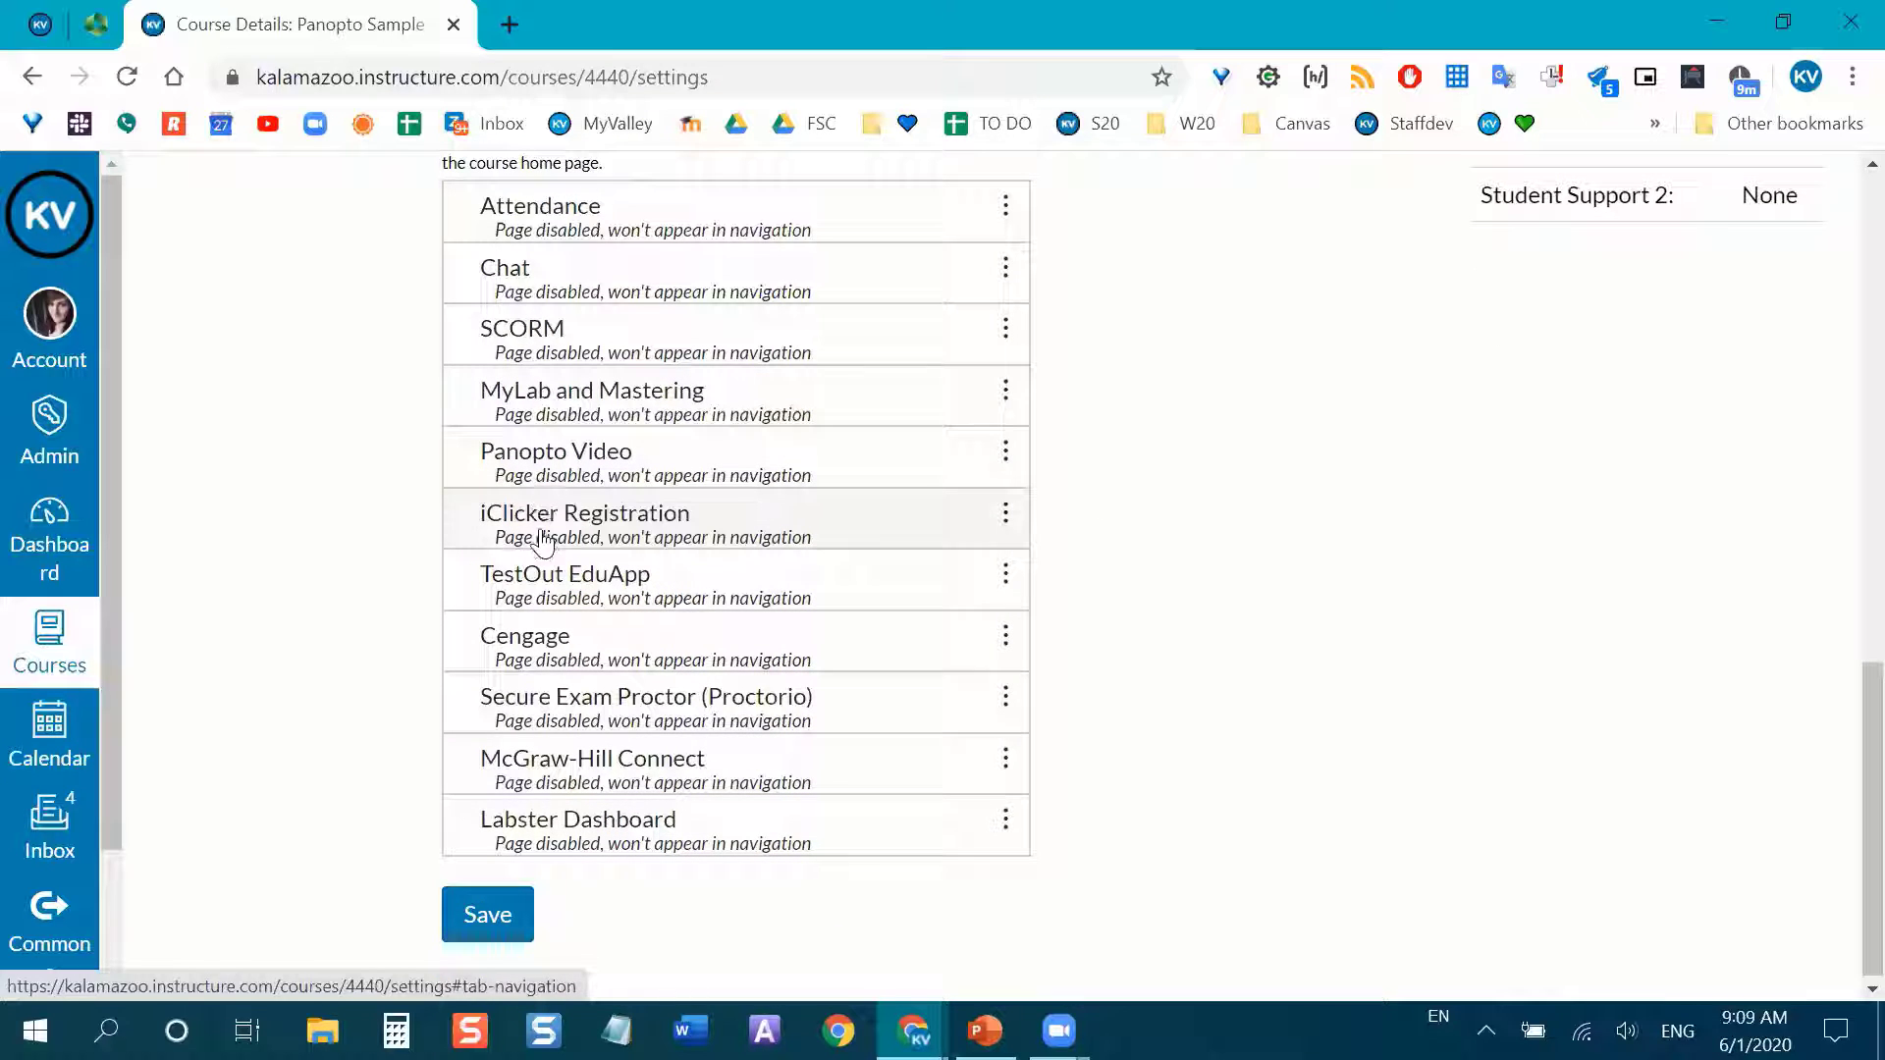
{"action": "scroll", "coordinate": [1246, 580], "scroll_direction": "up", "scroll_amount": 1}
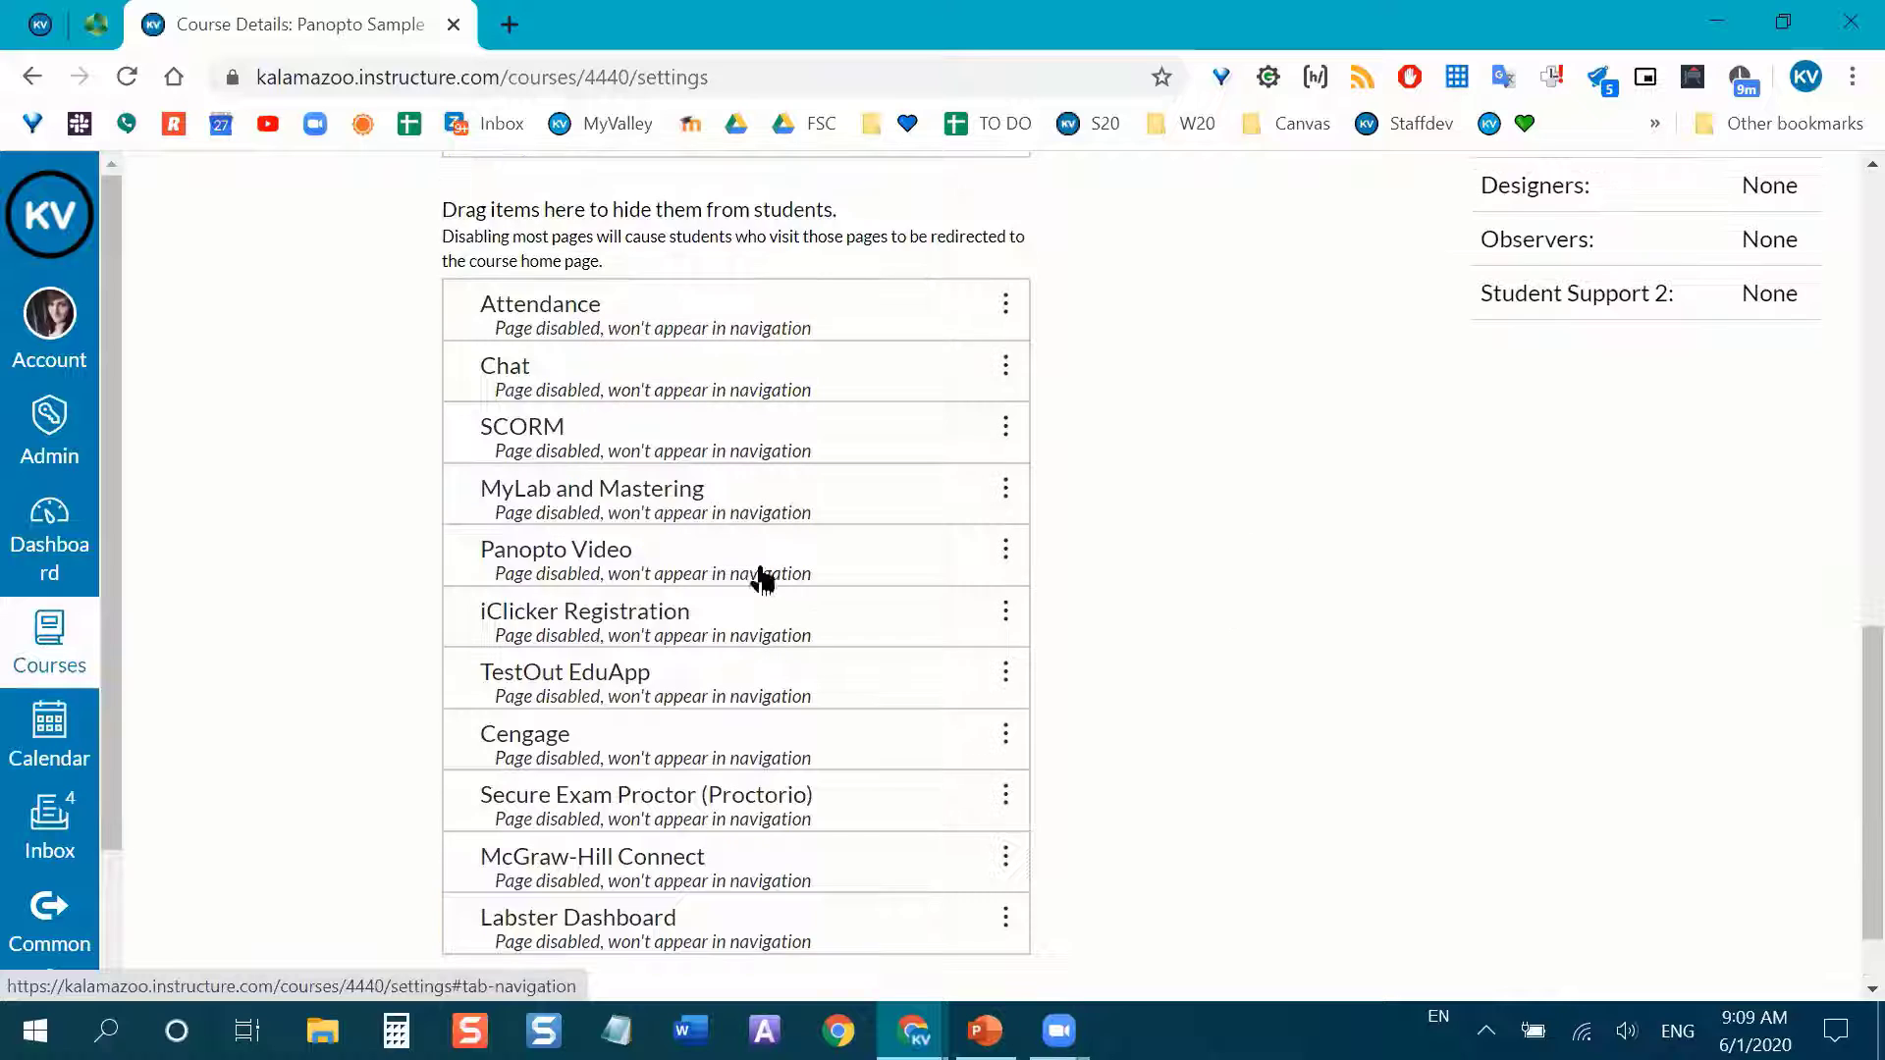
{"action": "scroll", "coordinate": [545, 633], "scroll_direction": "up", "scroll_amount": 1}
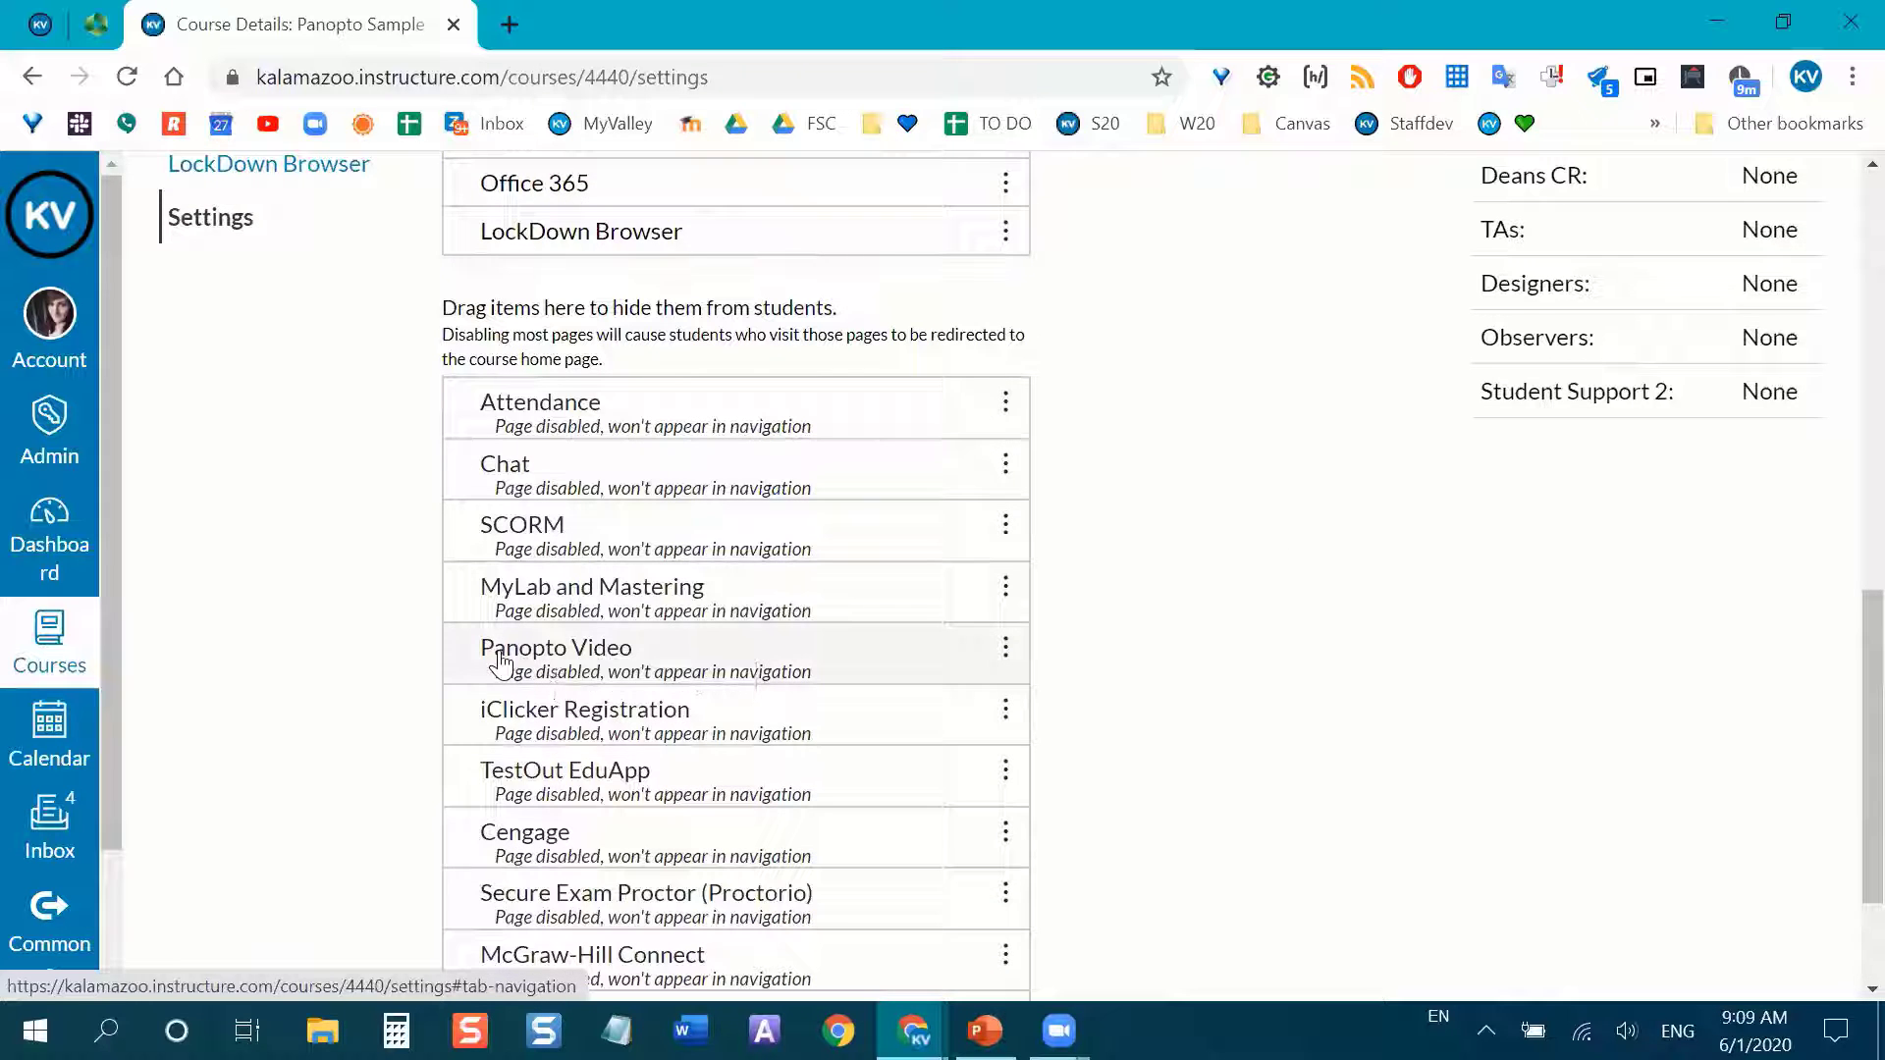
Move Panopto Video from the hidden items into the visible course navigation, between Announcements and Assignments.
{"action": "left_click_drag", "start_coordinate": [579, 649], "coordinate": [926, 590]}
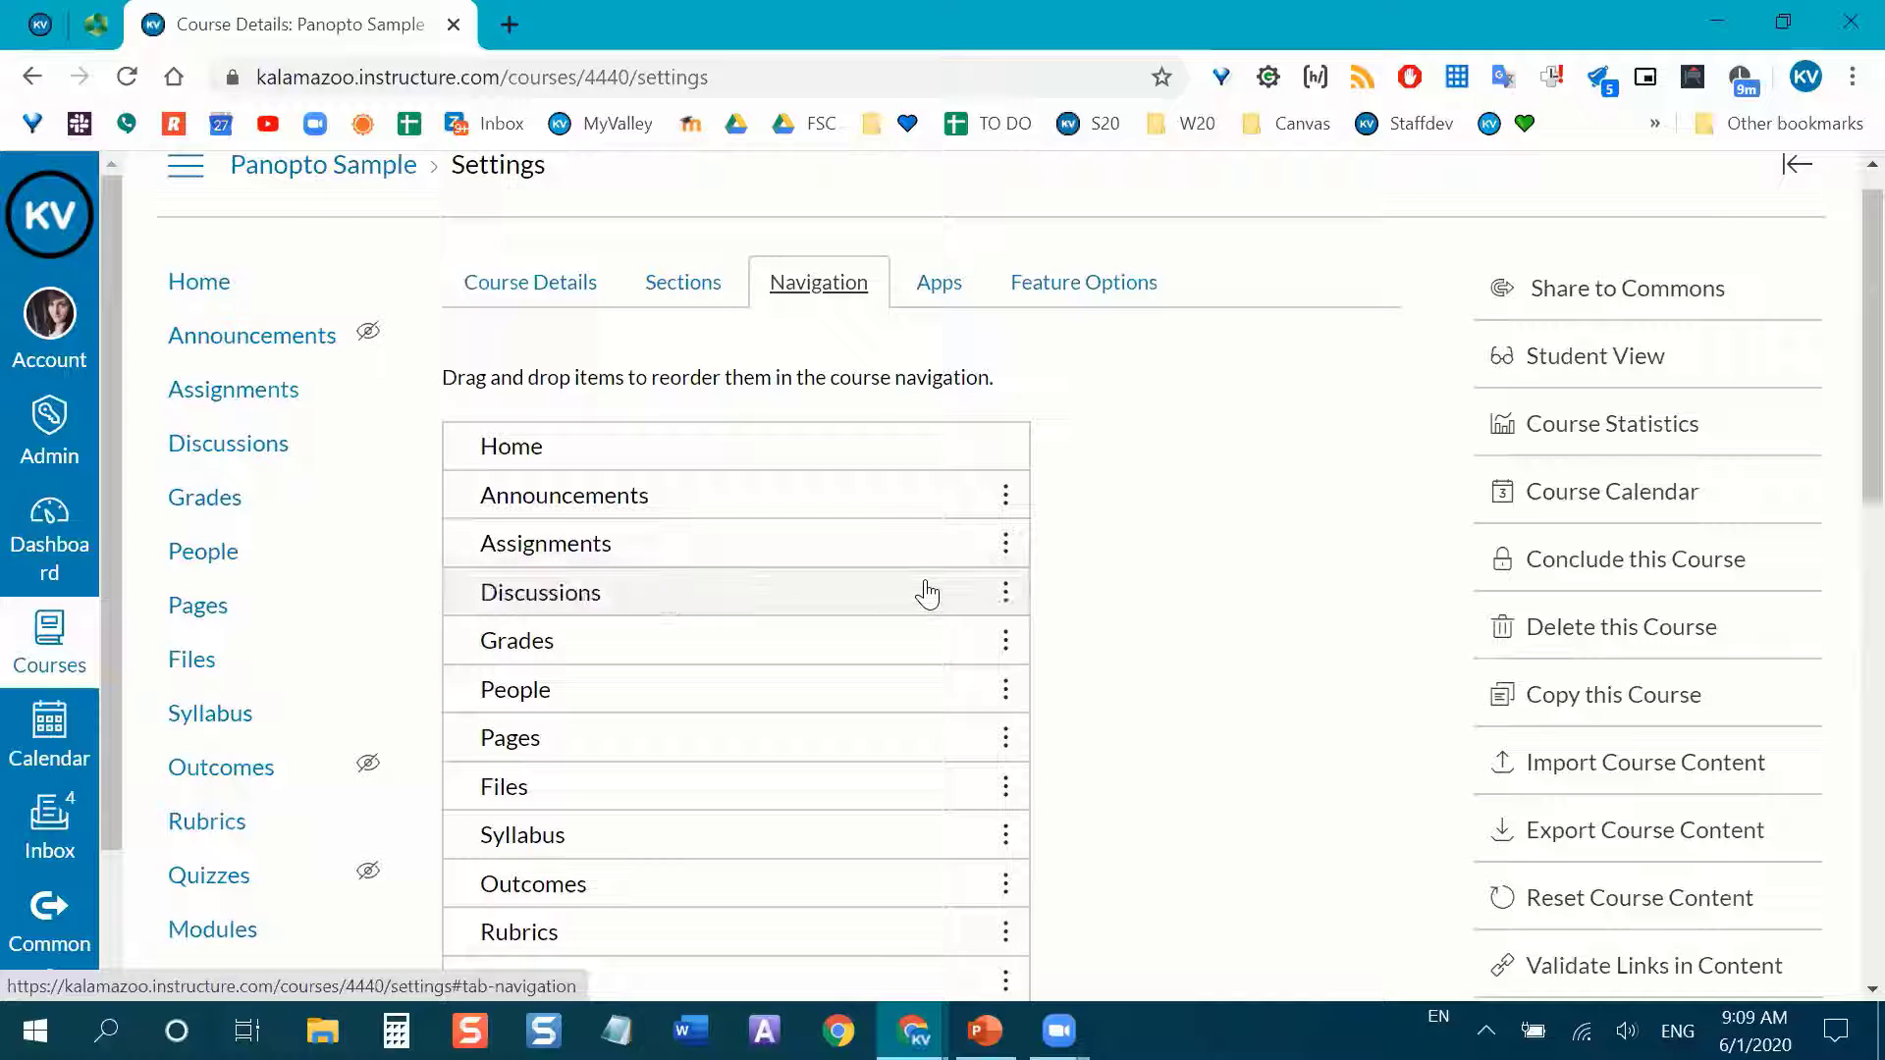
{"action": "scroll", "coordinate": [824, 539], "scroll_direction": "down", "scroll_amount": 10}
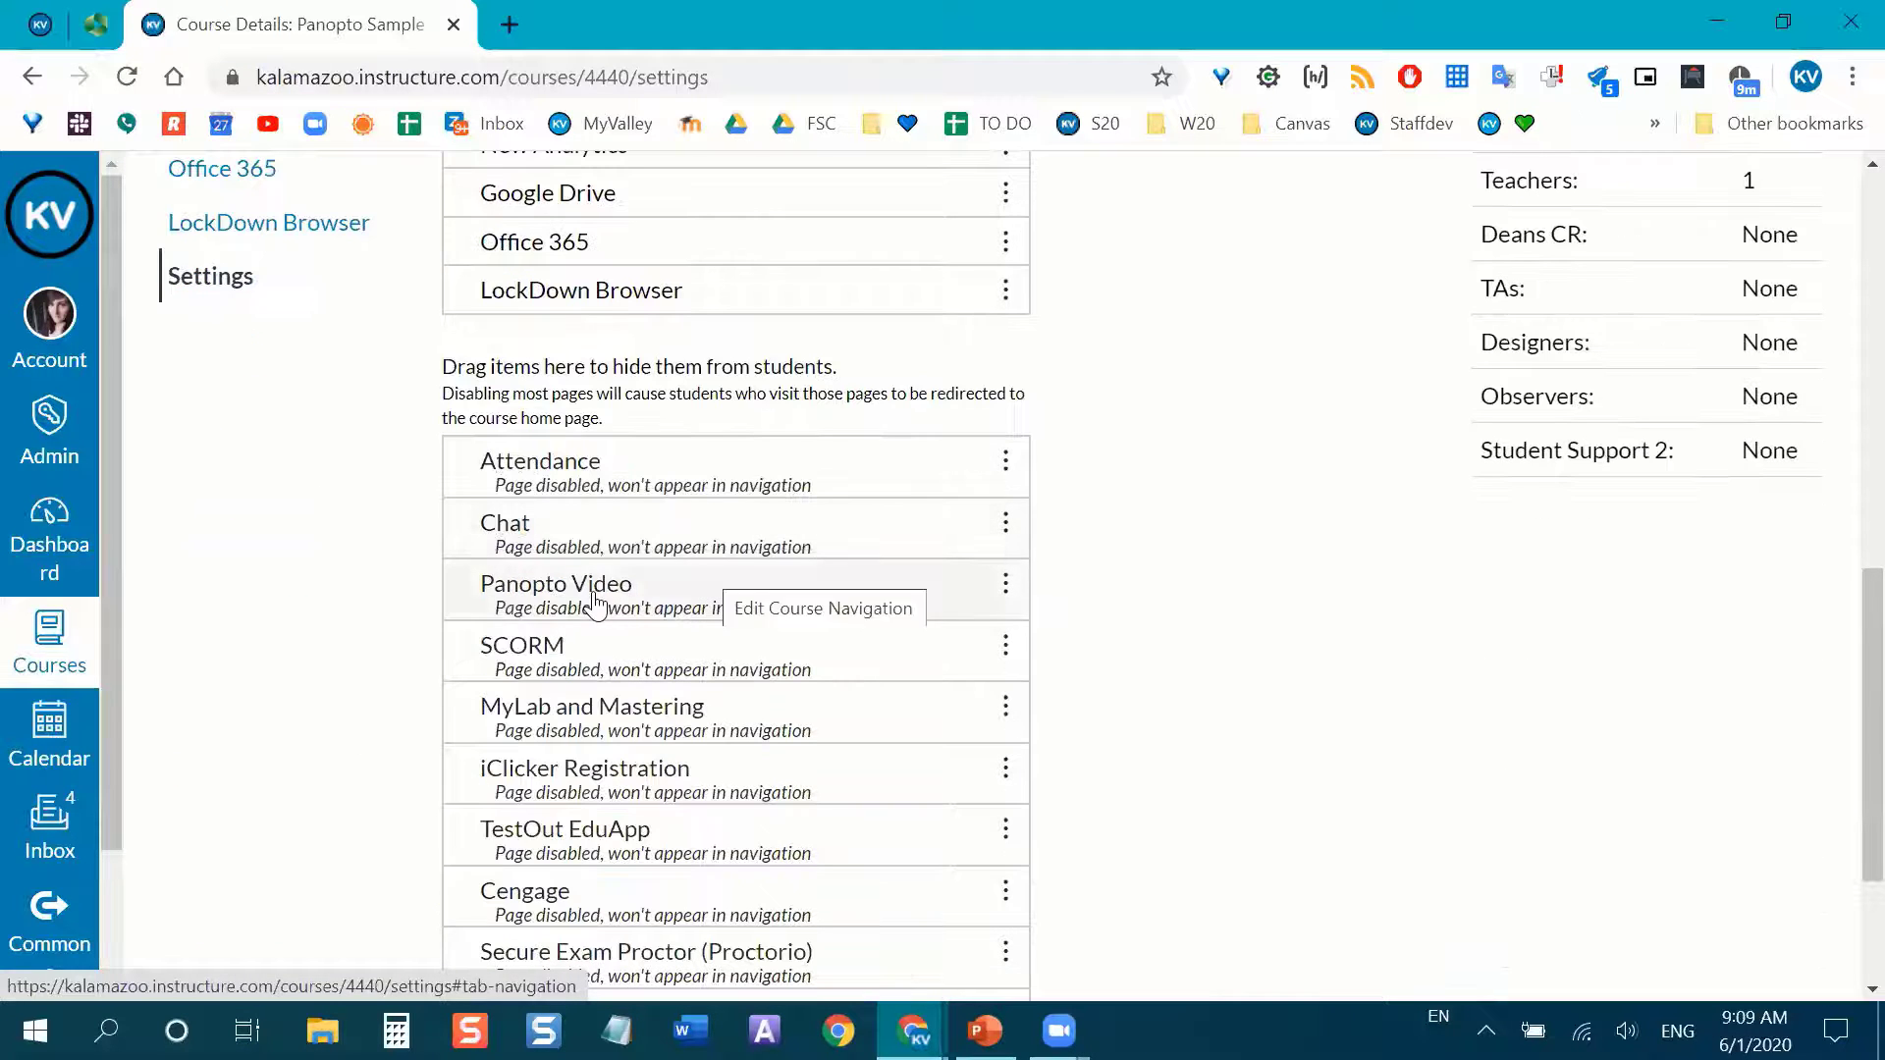
{"action": "left_click_drag", "start_coordinate": [695, 580], "coordinate": [727, 462]}
{"action": "scroll", "coordinate": [737, 551], "scroll_direction": "up", "scroll_amount": 10}
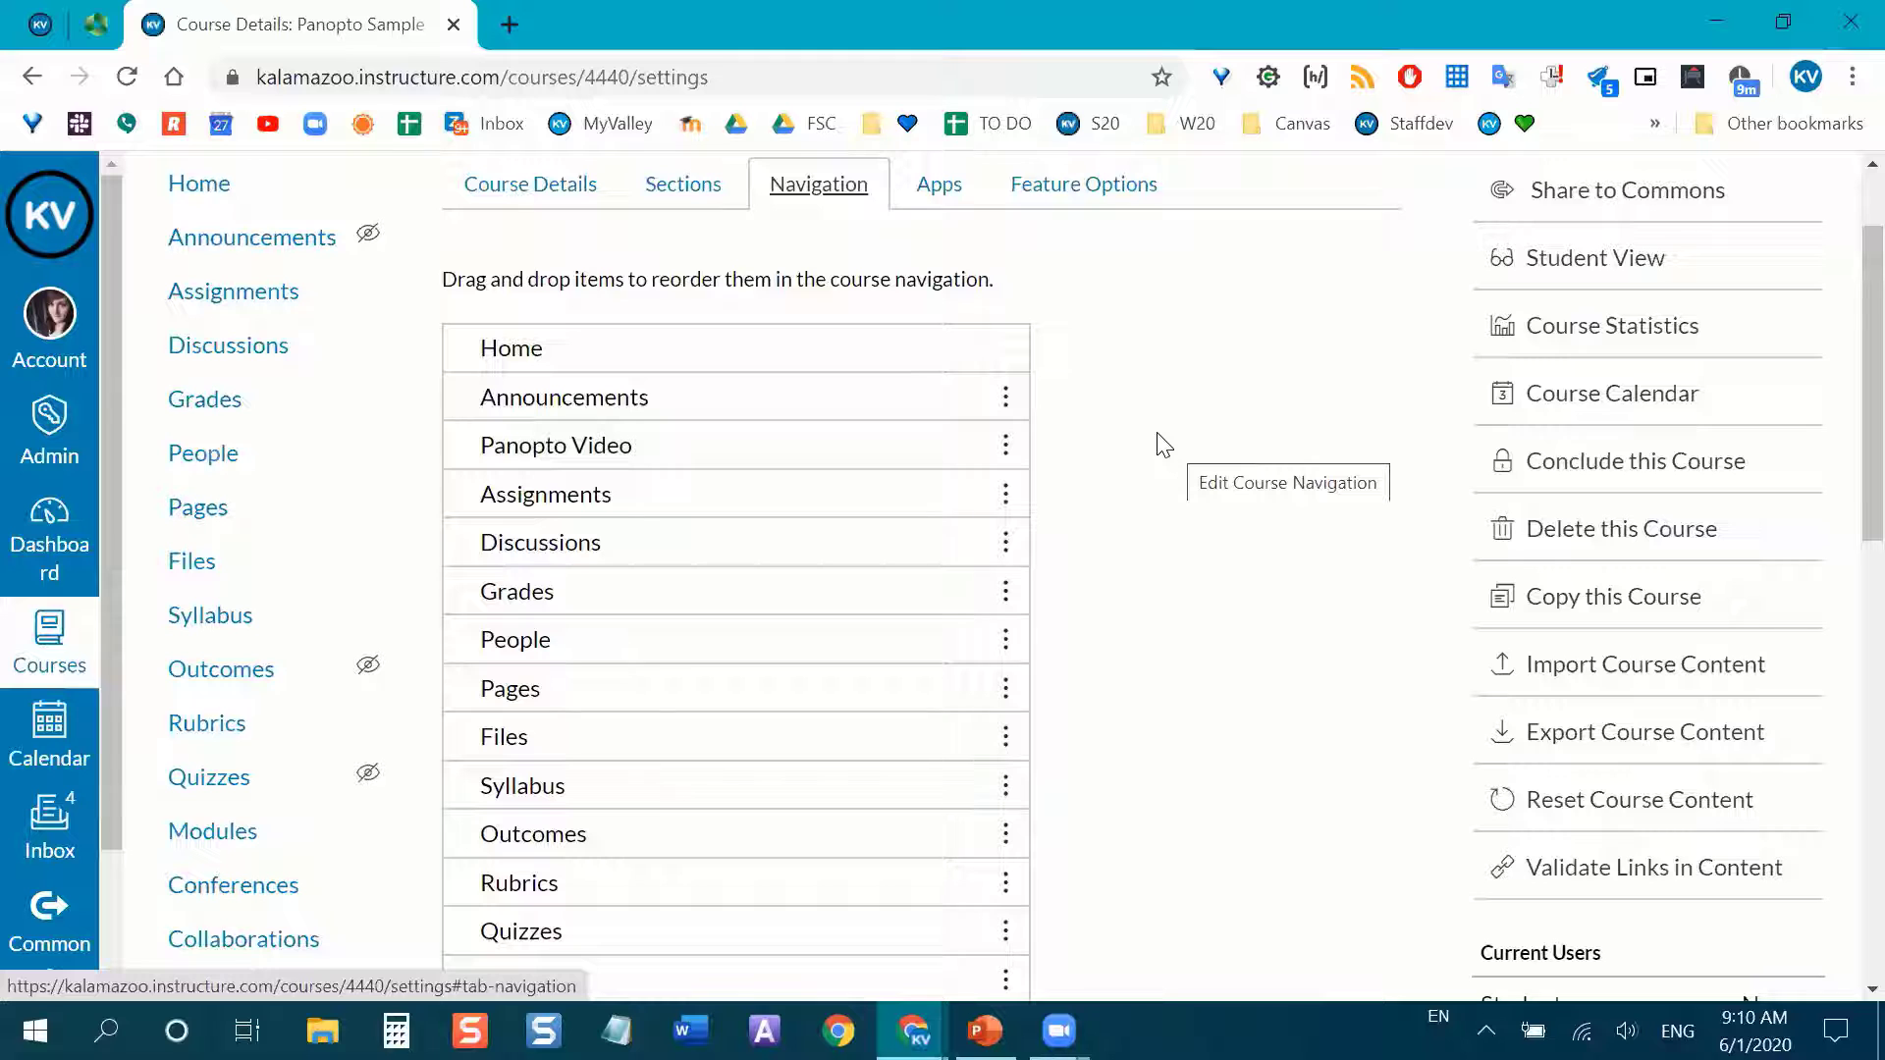
Save the course navigation changes and open the course's Panopto Video page.
{"action": "scroll", "coordinate": [1162, 439], "scroll_direction": "down", "scroll_amount": 6}
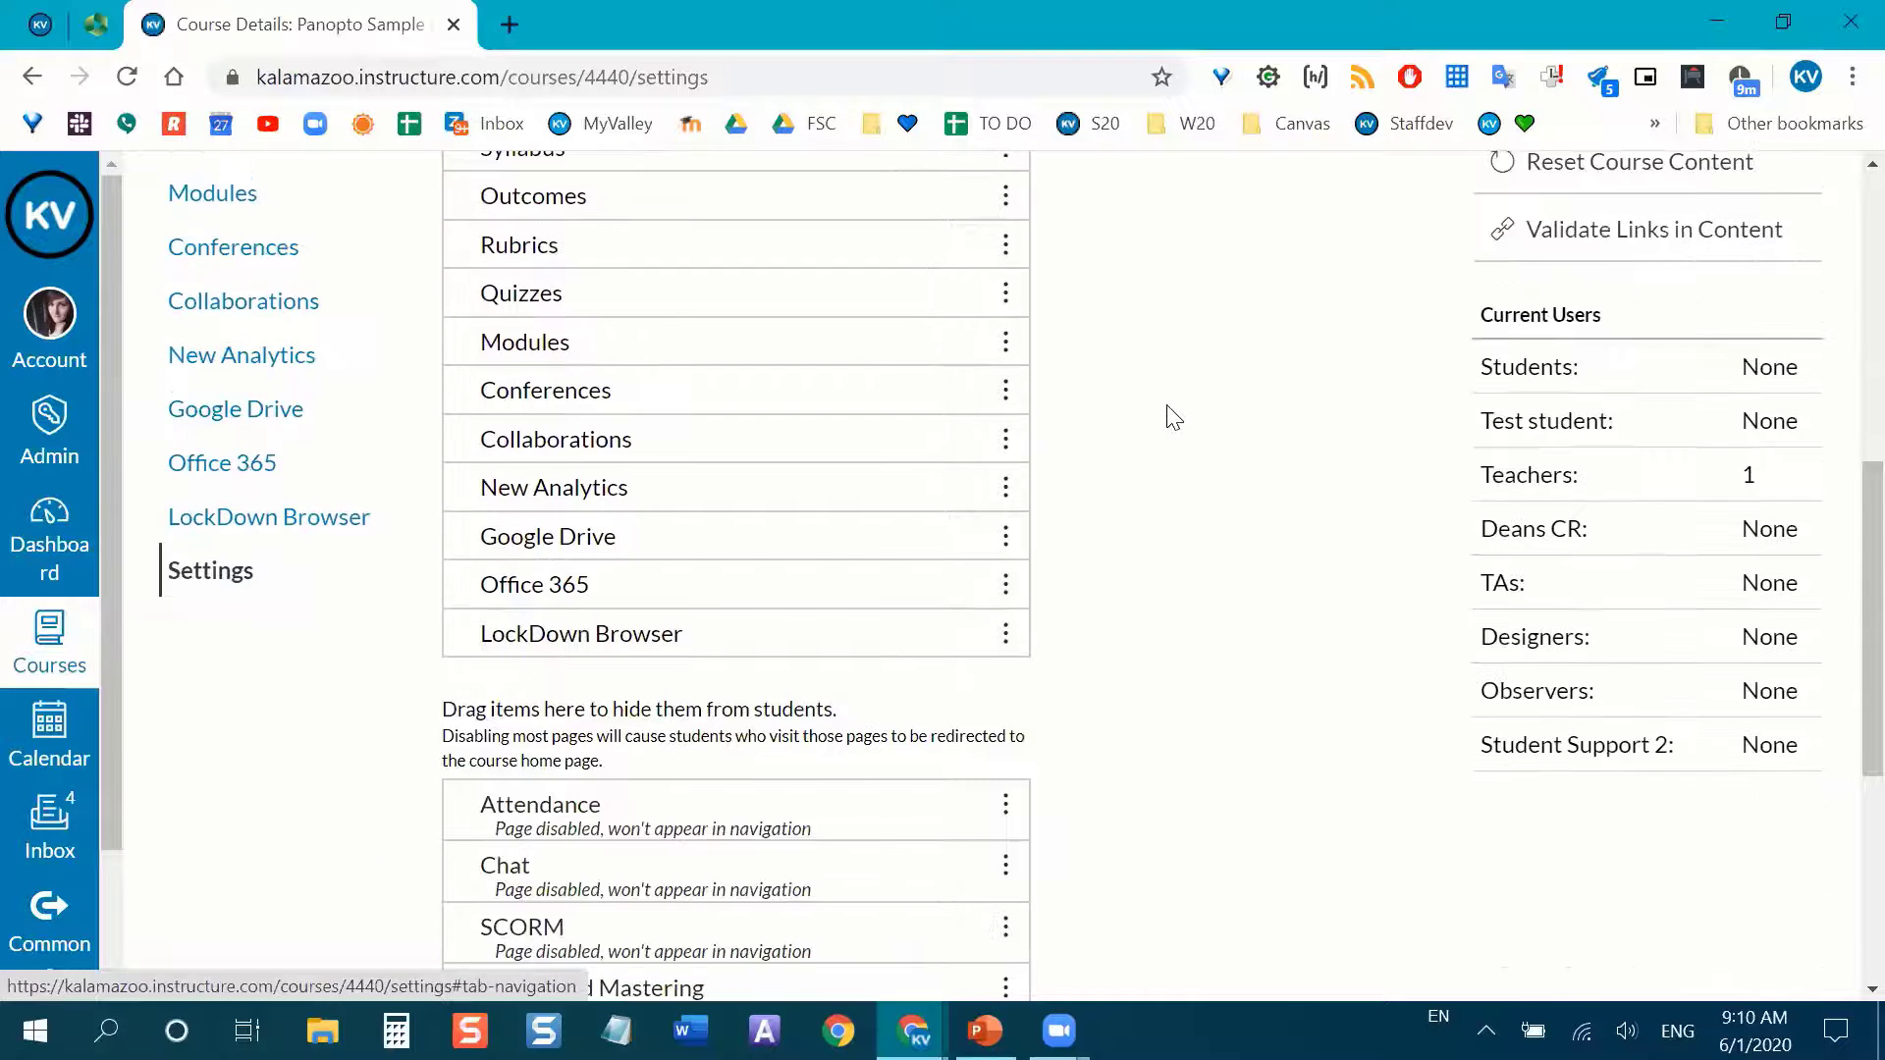
{"action": "scroll", "coordinate": [1172, 418], "scroll_direction": "down", "scroll_amount": 1}
{"action": "scroll", "coordinate": [1174, 434], "scroll_direction": "down", "scroll_amount": 4}
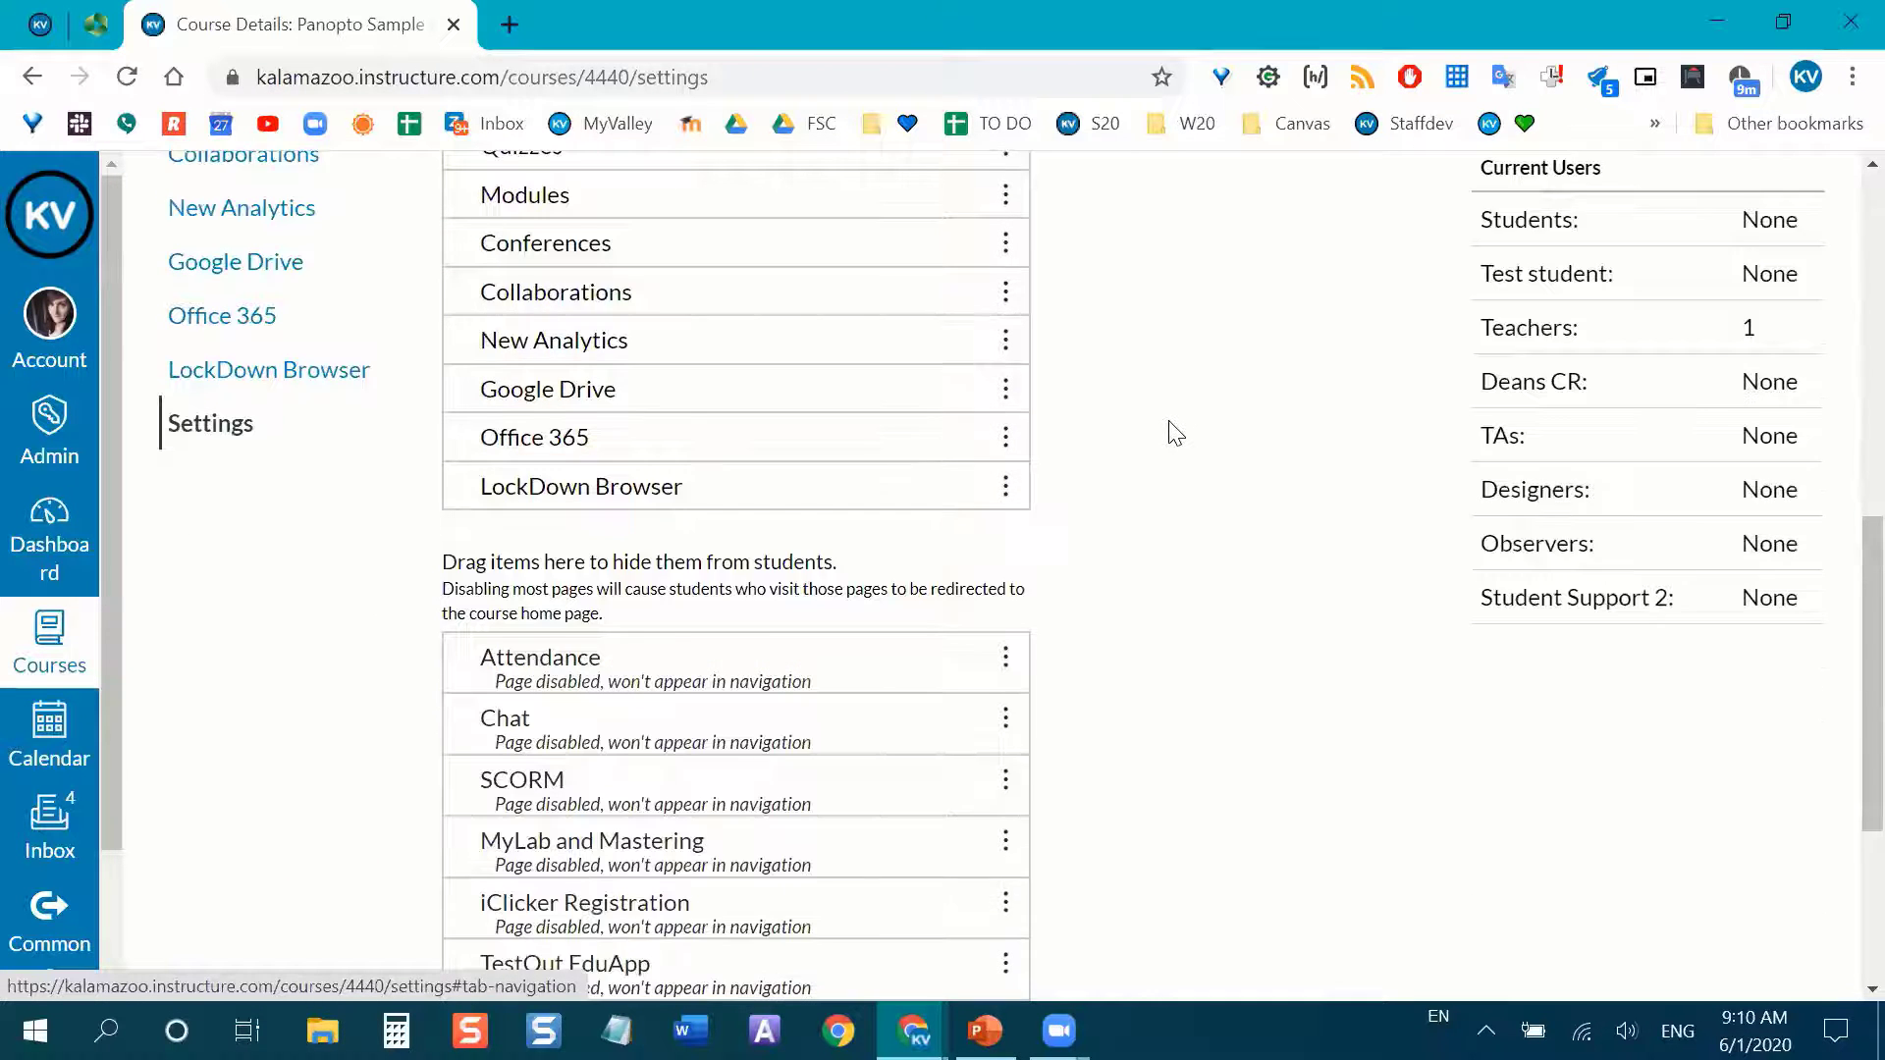
{"action": "scroll", "coordinate": [1168, 430], "scroll_direction": "down", "scroll_amount": 1}
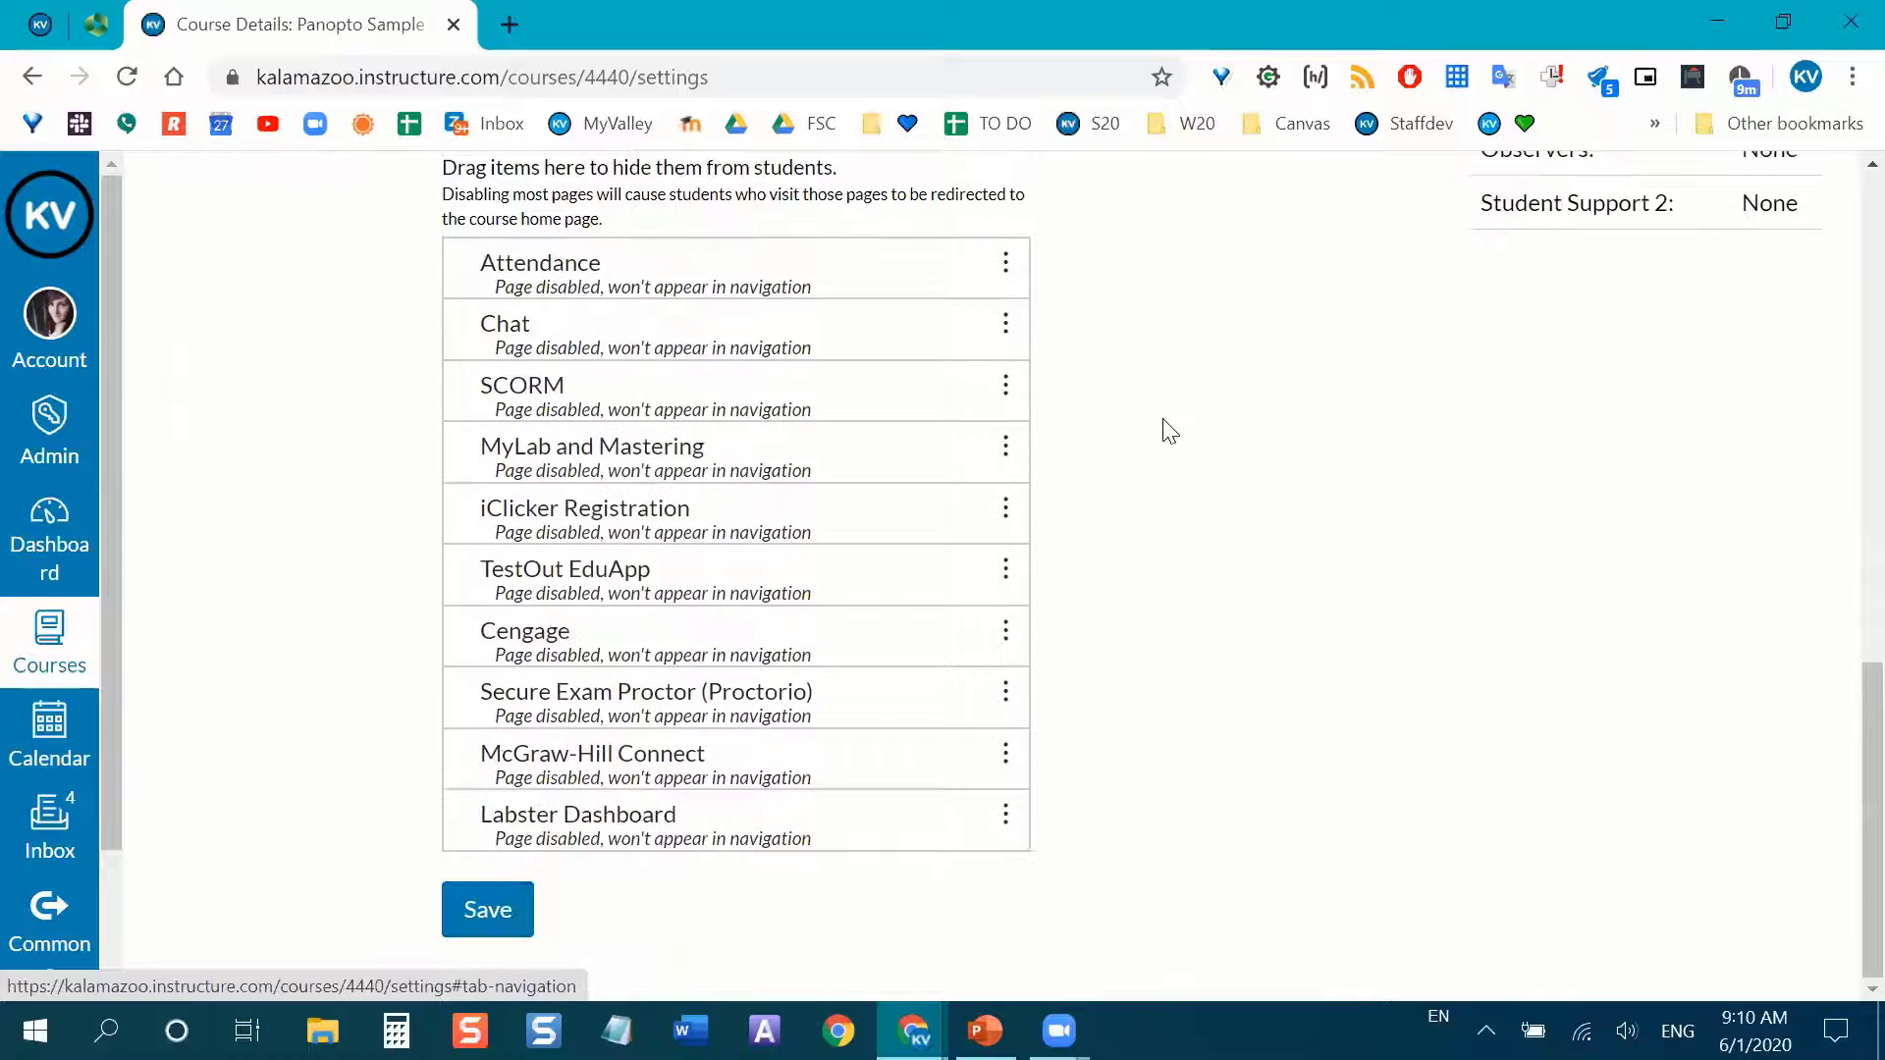
{"action": "left_click", "coordinate": [488, 910]}
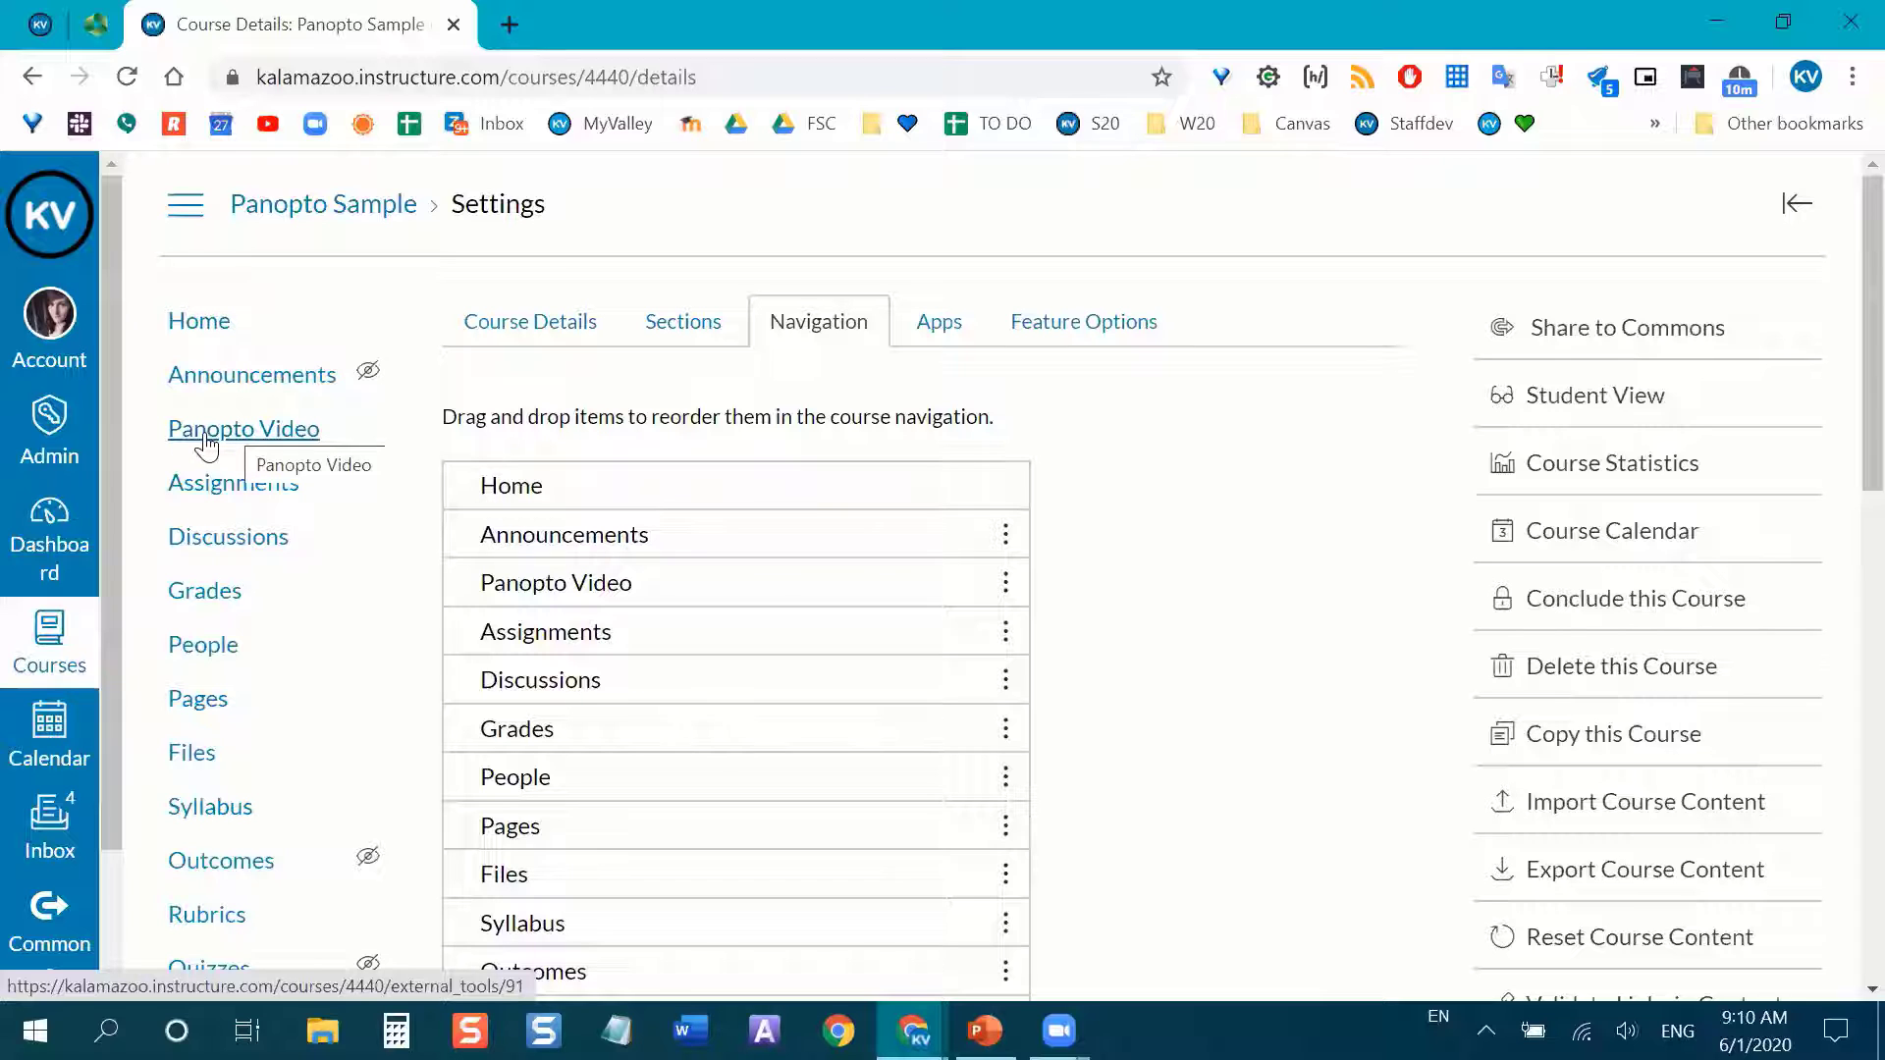
{"action": "left_click", "coordinate": [246, 437]}
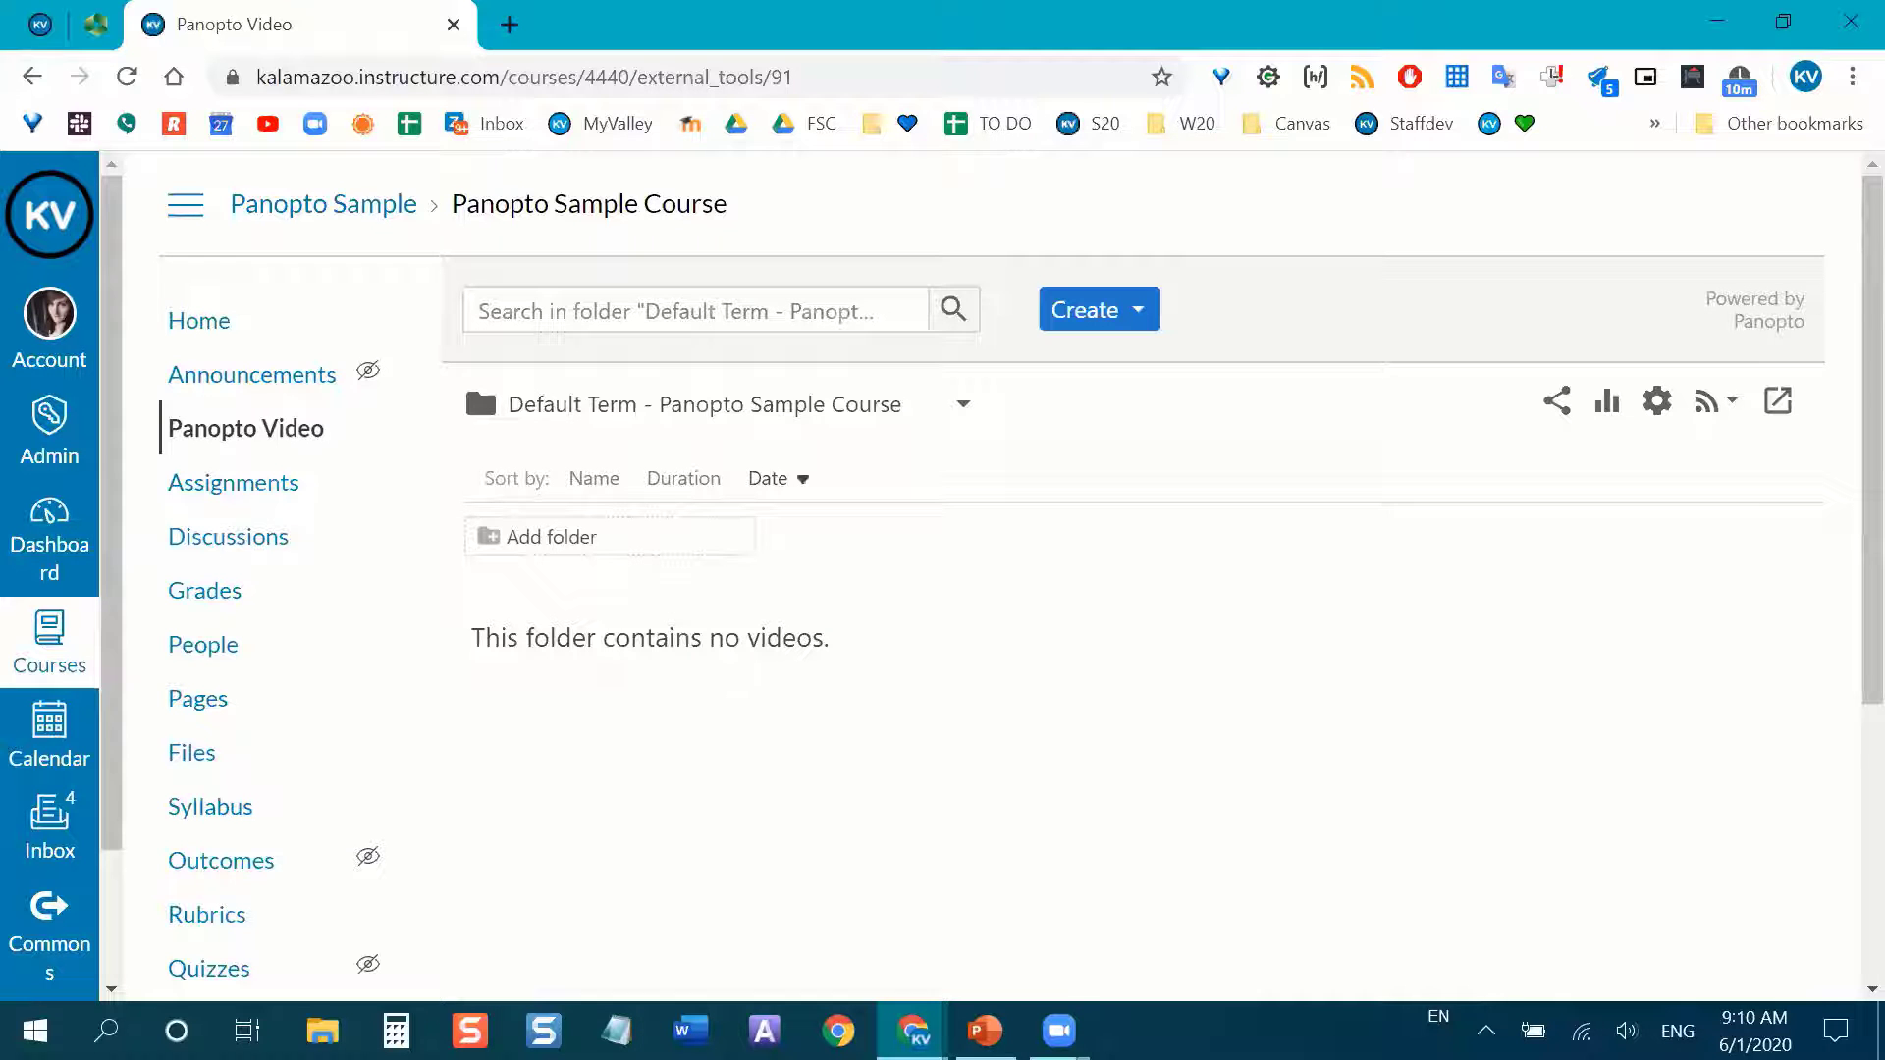
Switch back to the PowerPoint slide show and reveal the instructions on the Uploading slide.
{"action": "mouse_move", "coordinate": [985, 1031]}
{"action": "left_click", "coordinate": [1020, 962]}
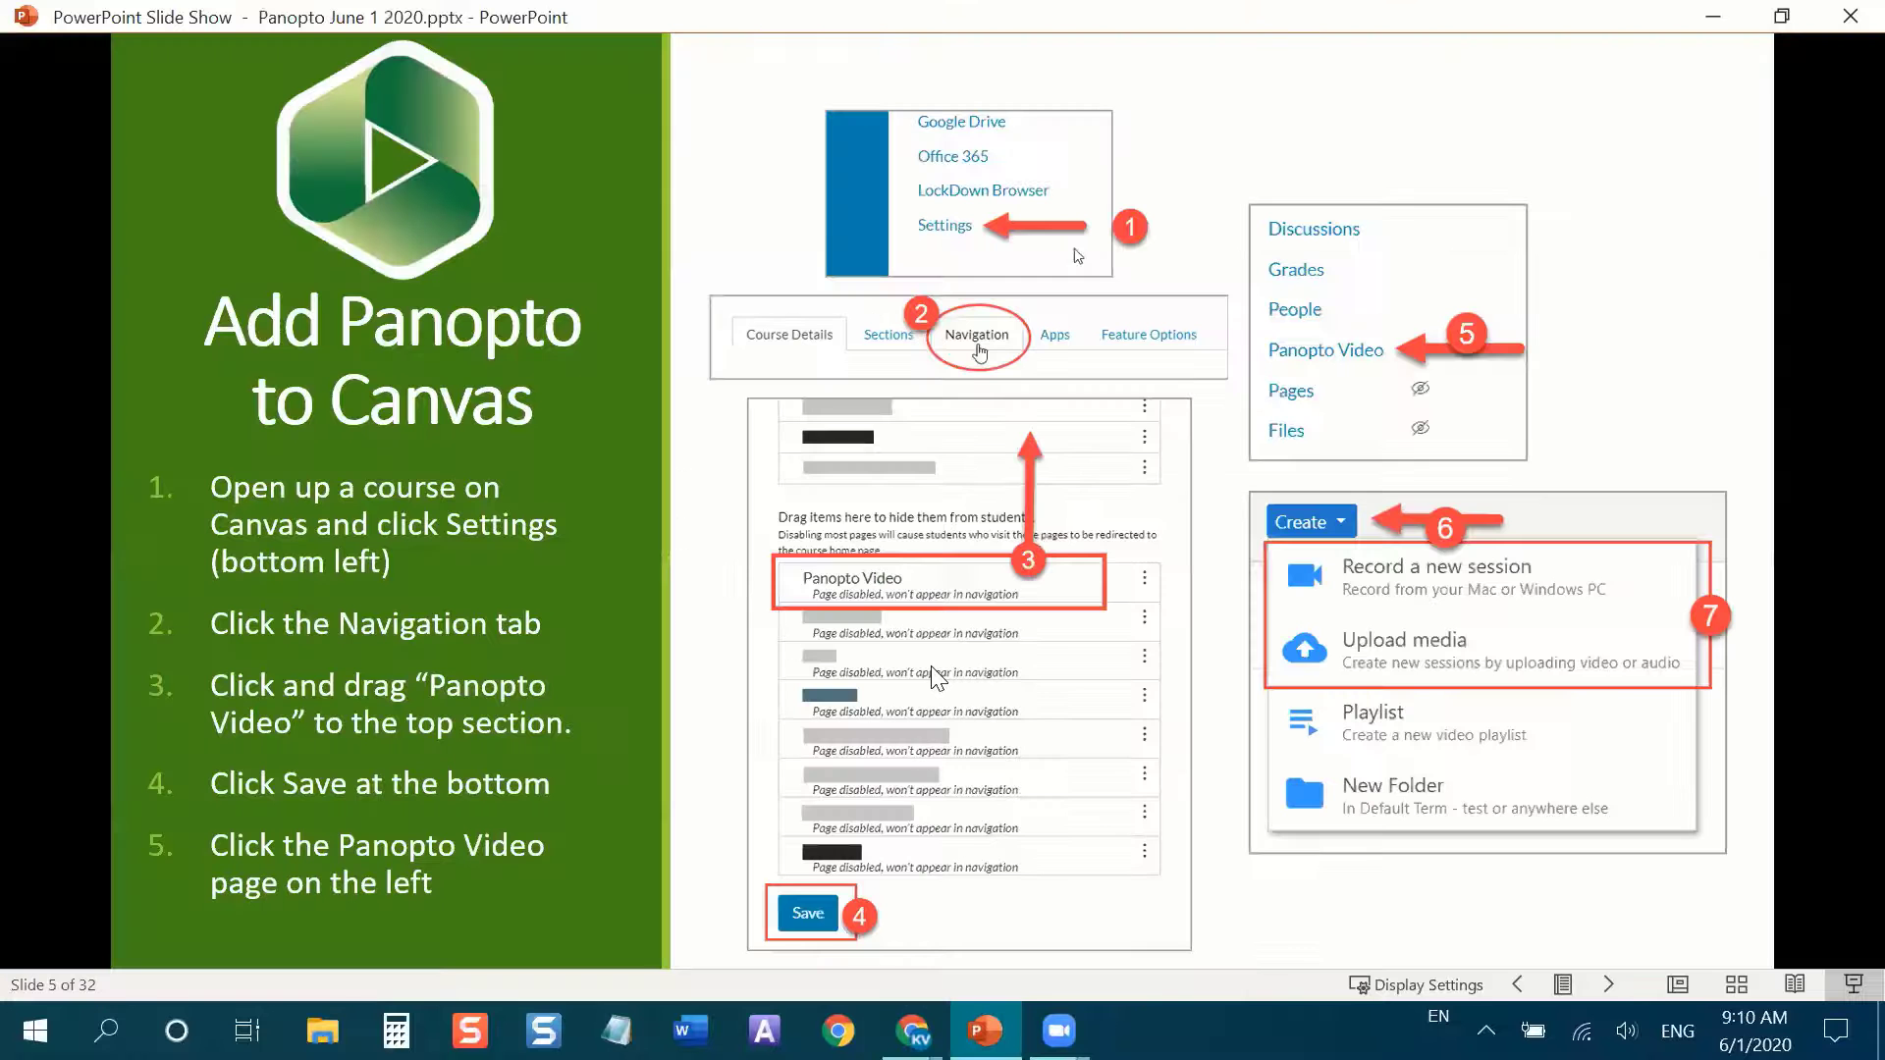
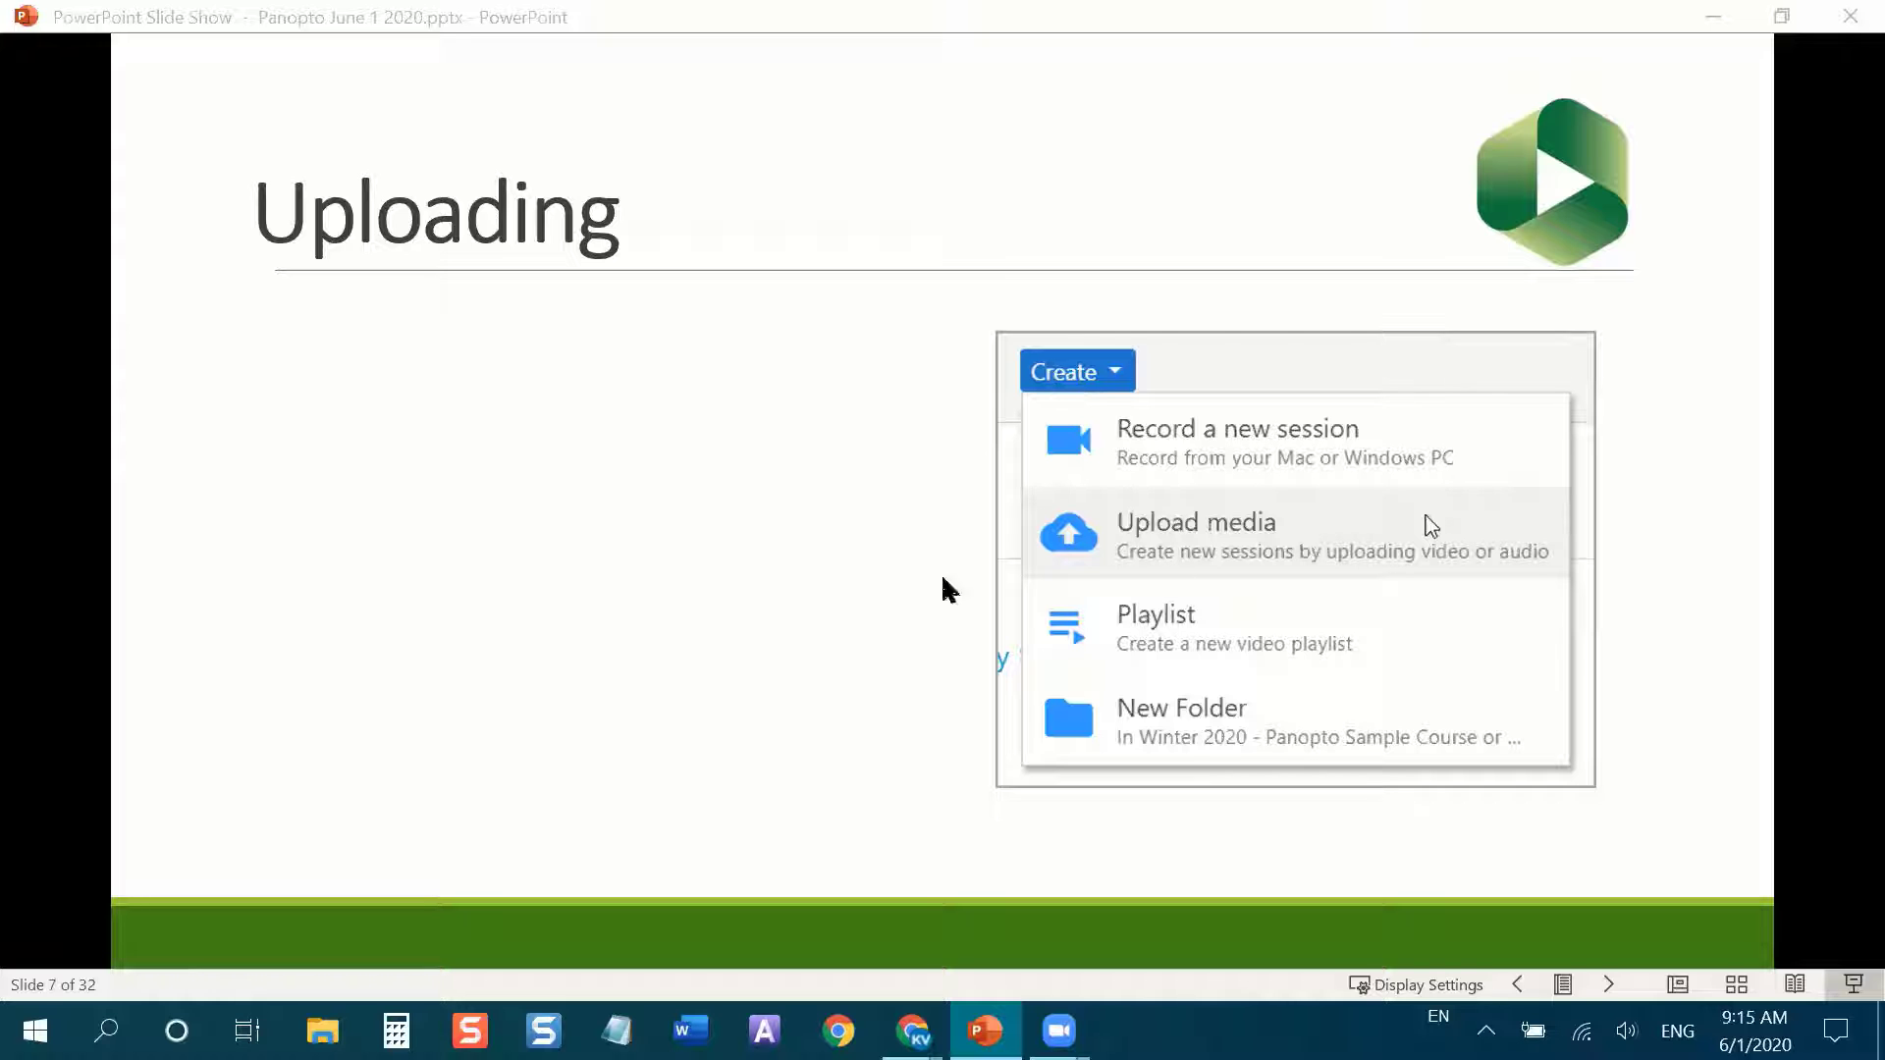
{"action": "left_click", "coordinate": [821, 606]}
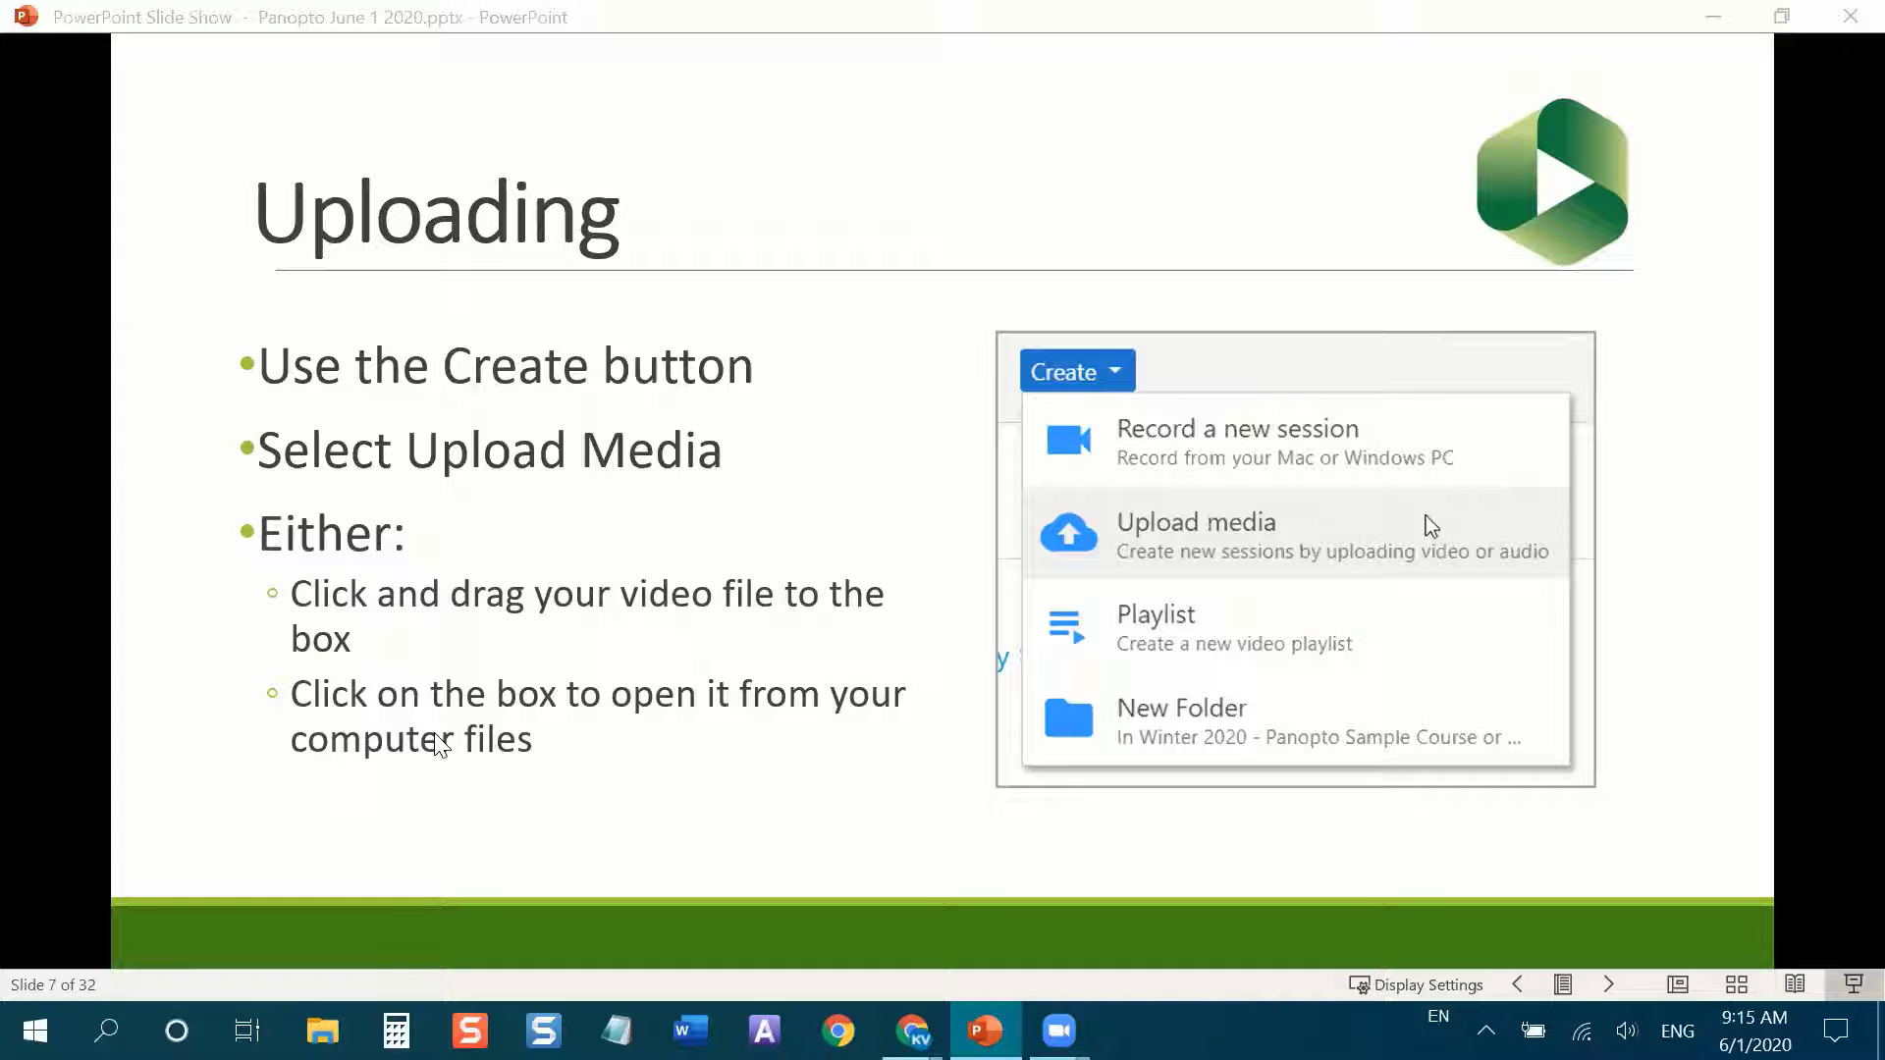
Switch from the slide show to the course's Panopto Video page and open the file browser for uploading media to Panopto Sample Course.
{"action": "left_click", "coordinate": [1713, 17]}
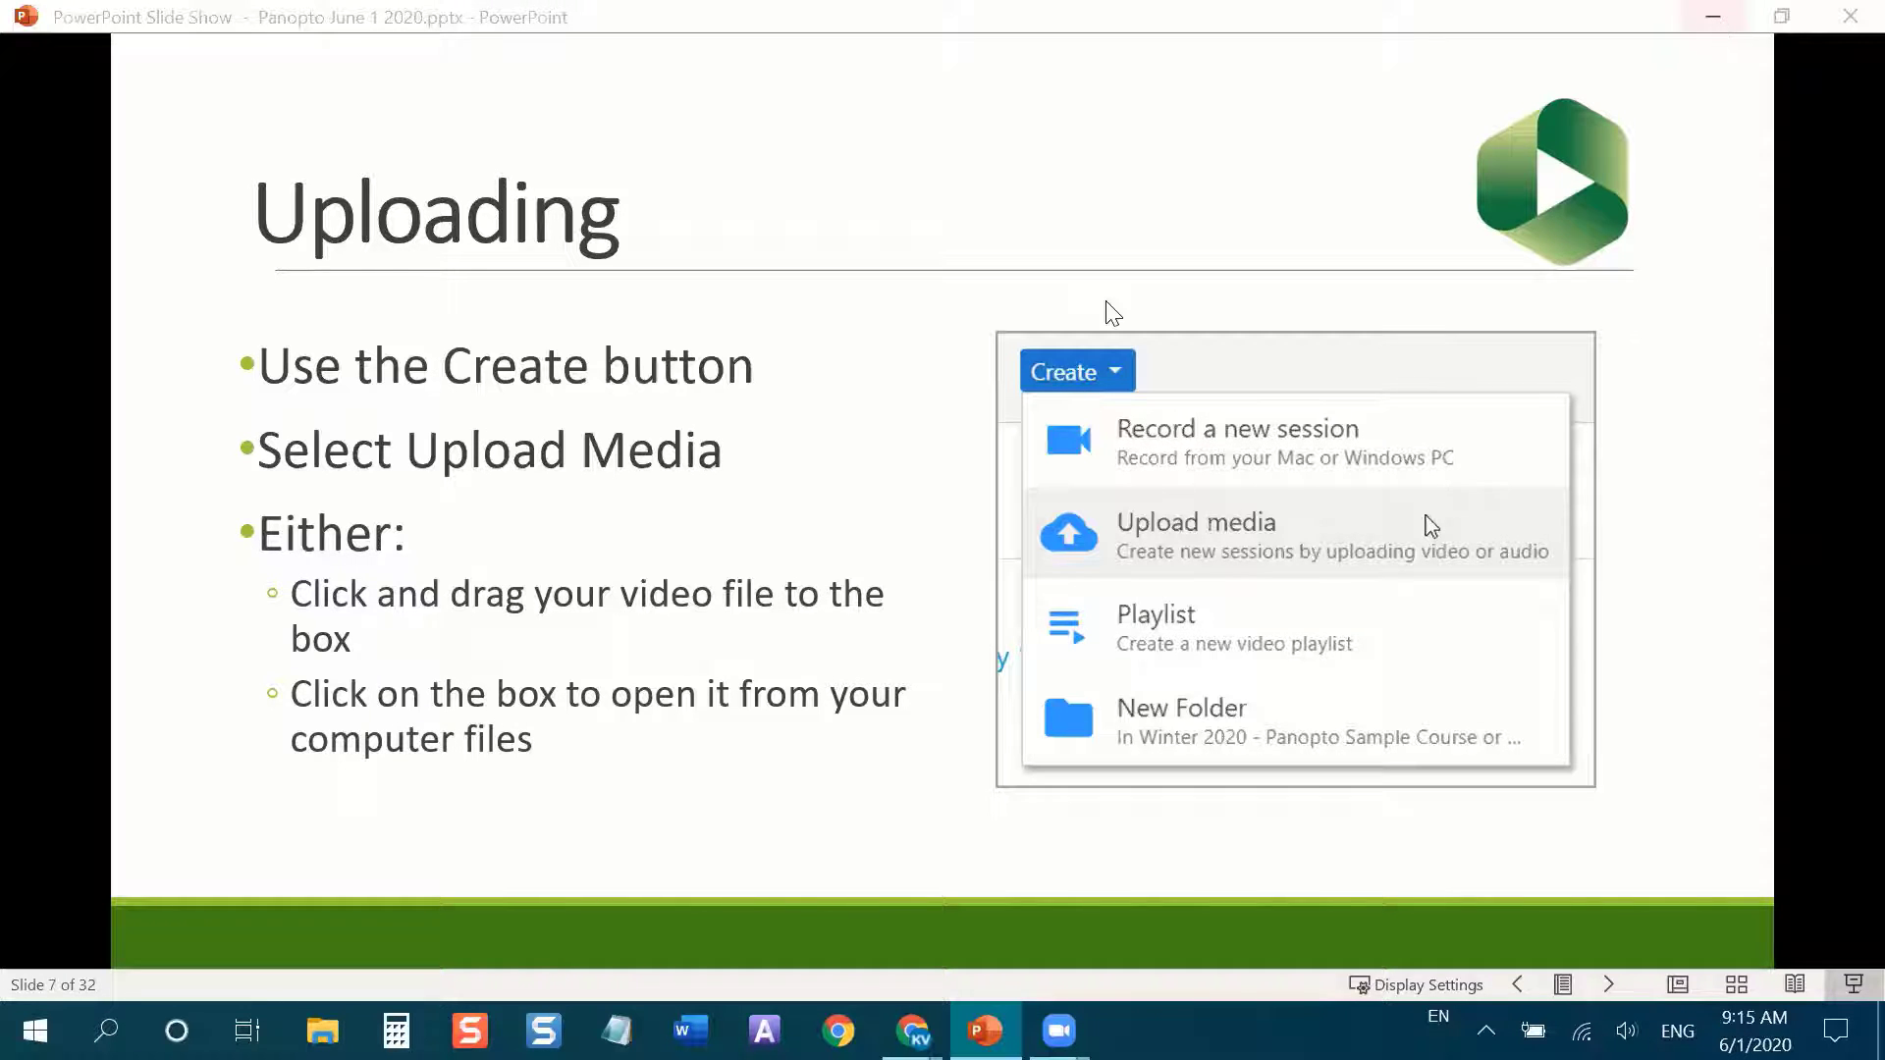
{"action": "left_click", "coordinate": [1116, 311]}
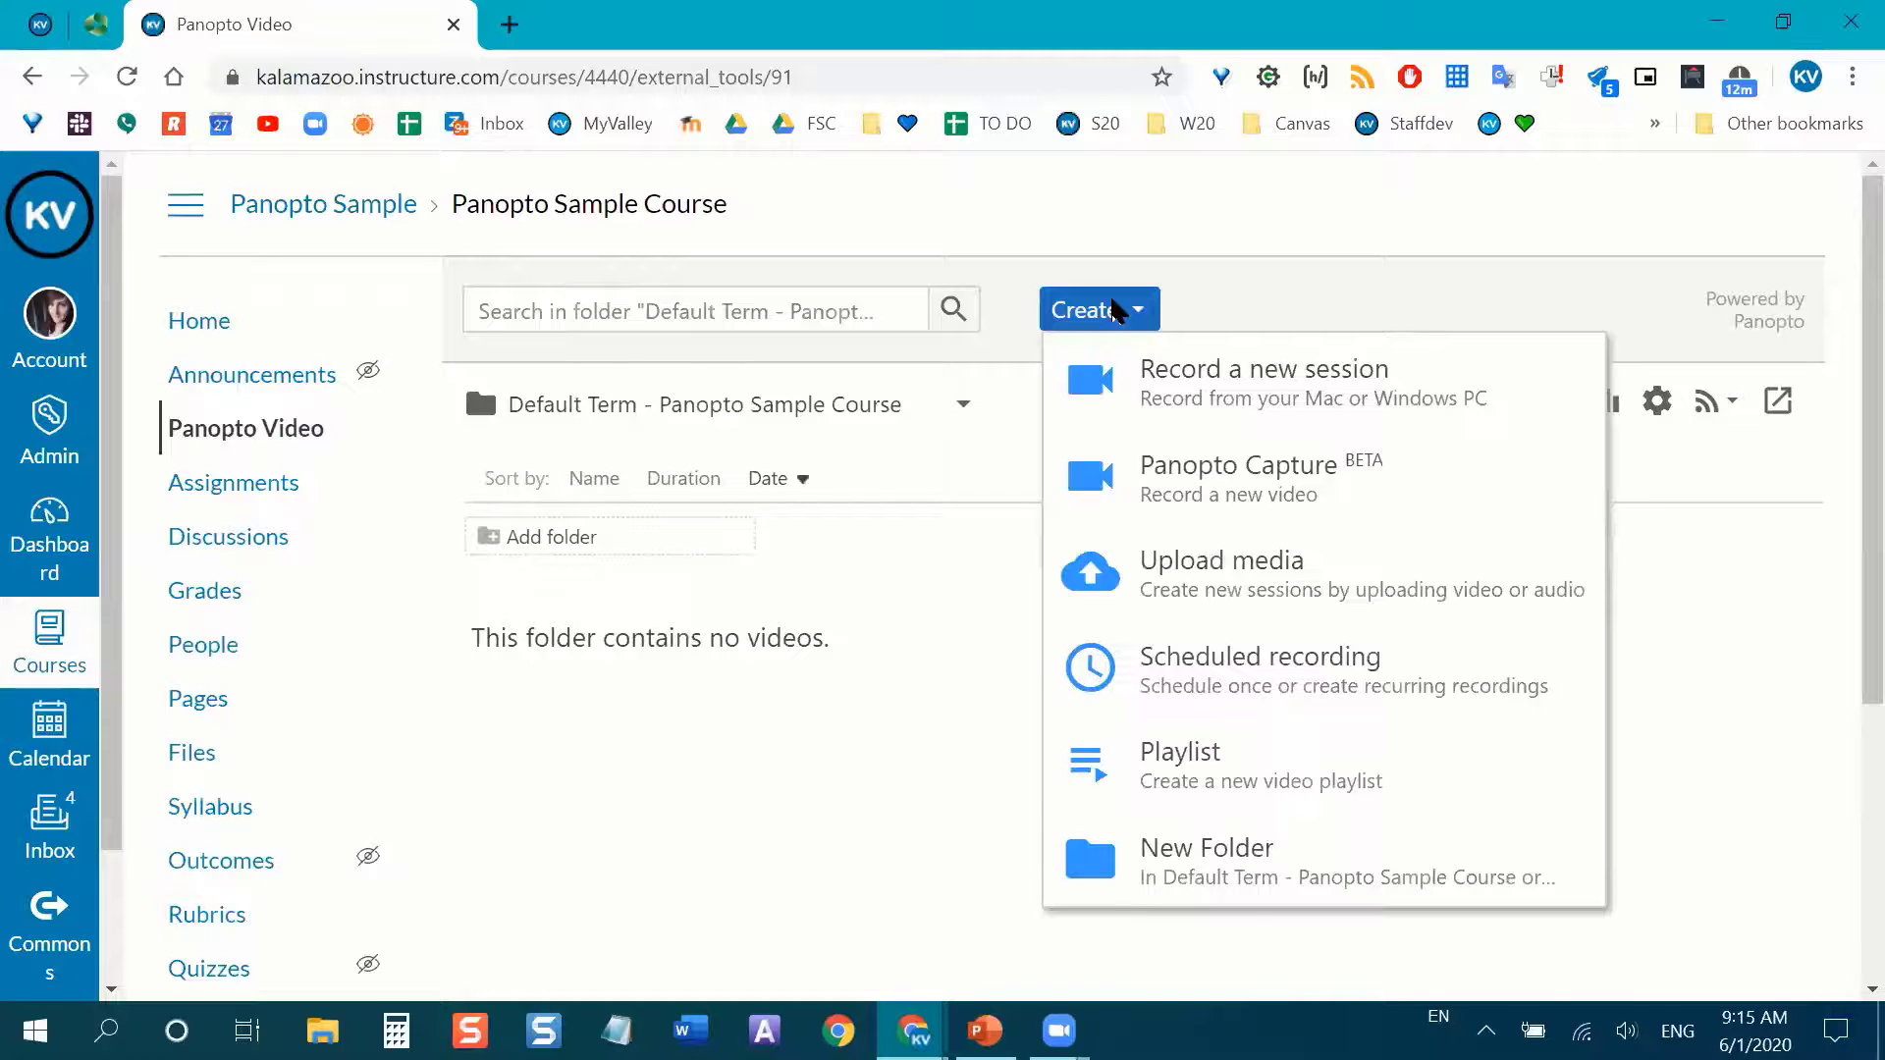
{"action": "left_click", "coordinate": [1194, 591]}
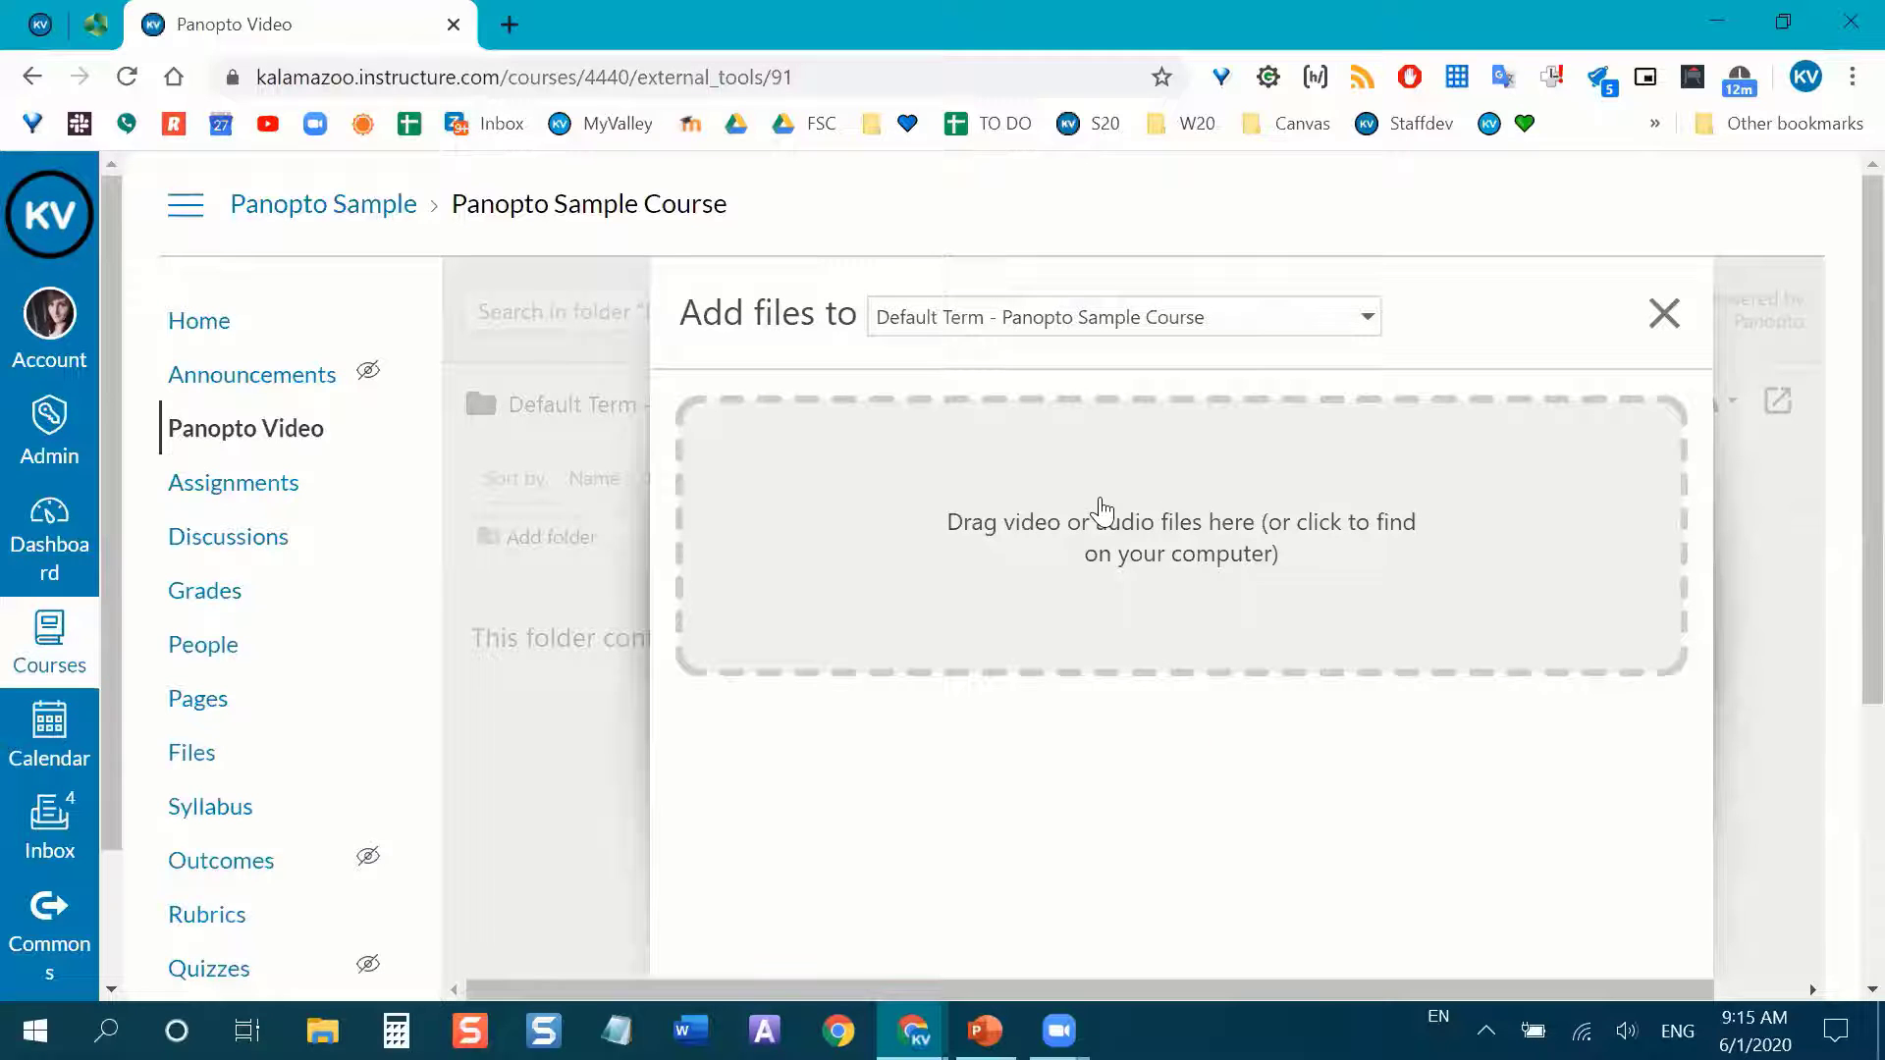
{"action": "left_click", "coordinate": [1198, 652]}
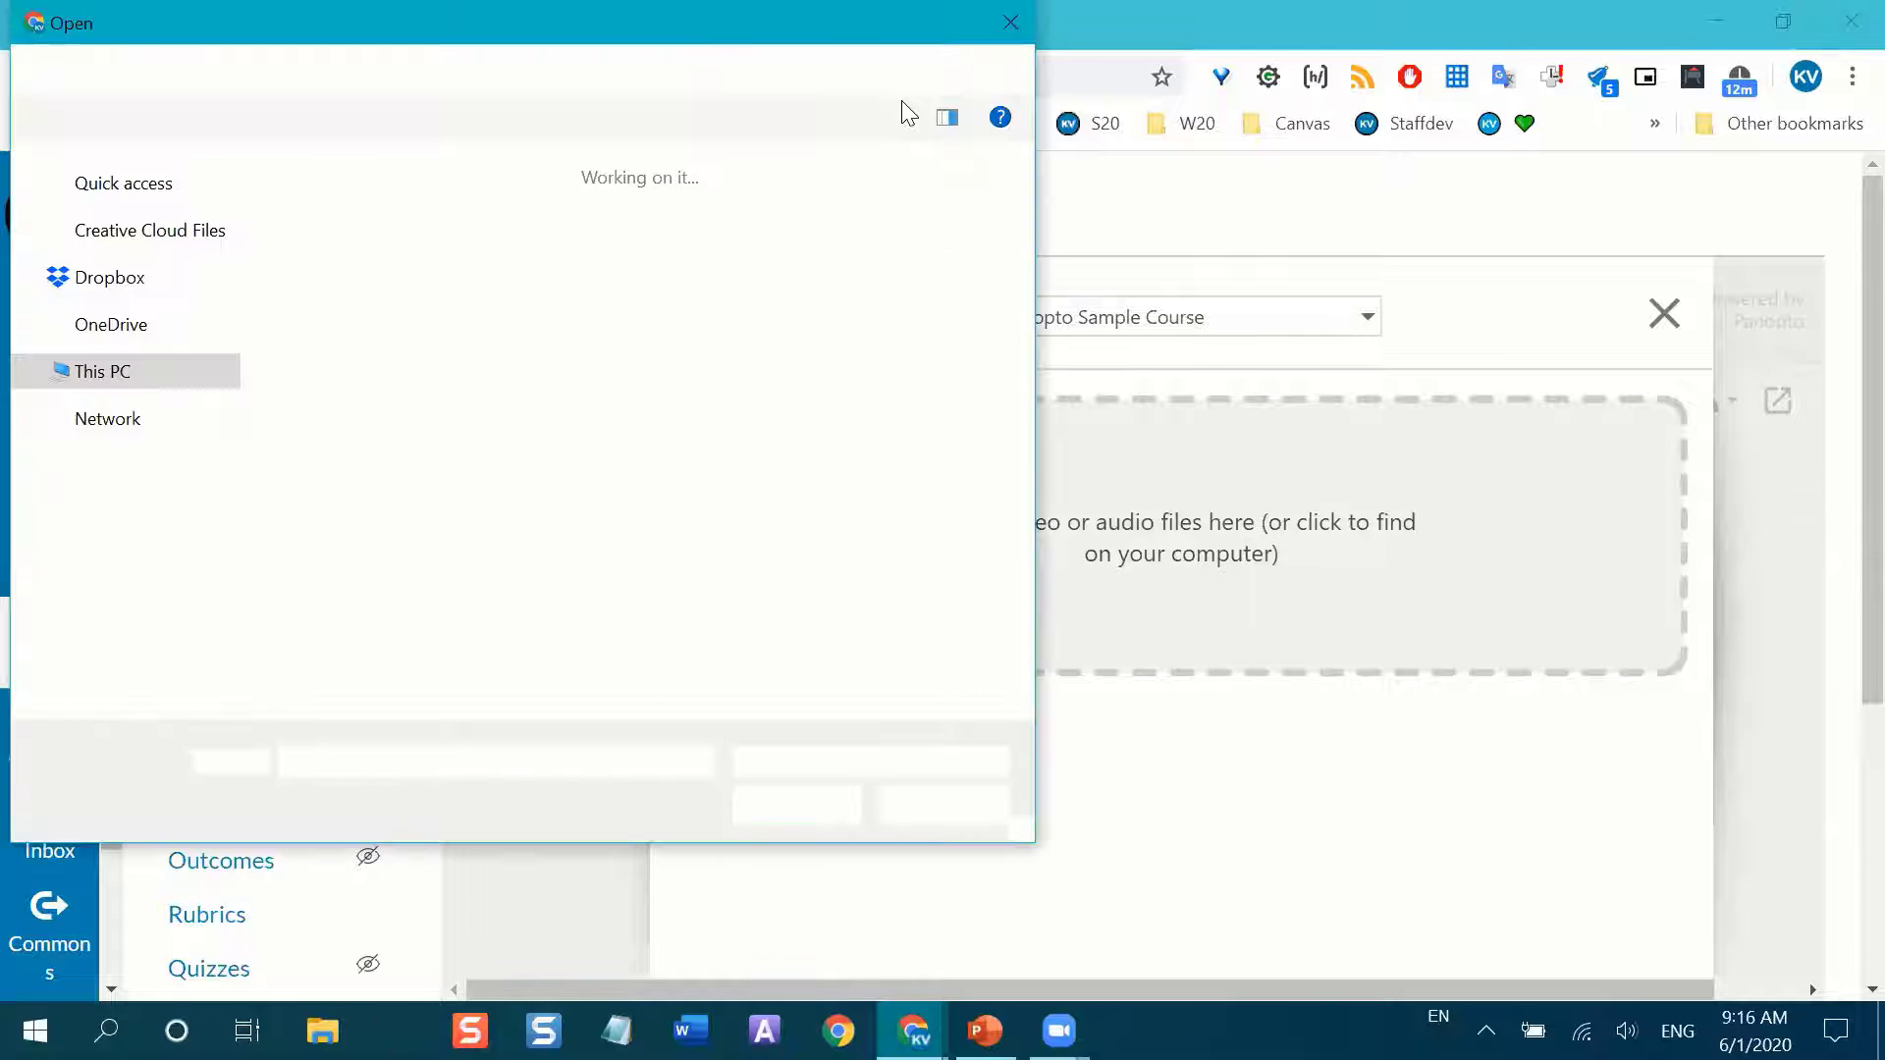
Close the file browser and the upload window without adding a file, and return to the PowerPoint Uploading slide.
{"action": "left_click", "coordinate": [1011, 21]}
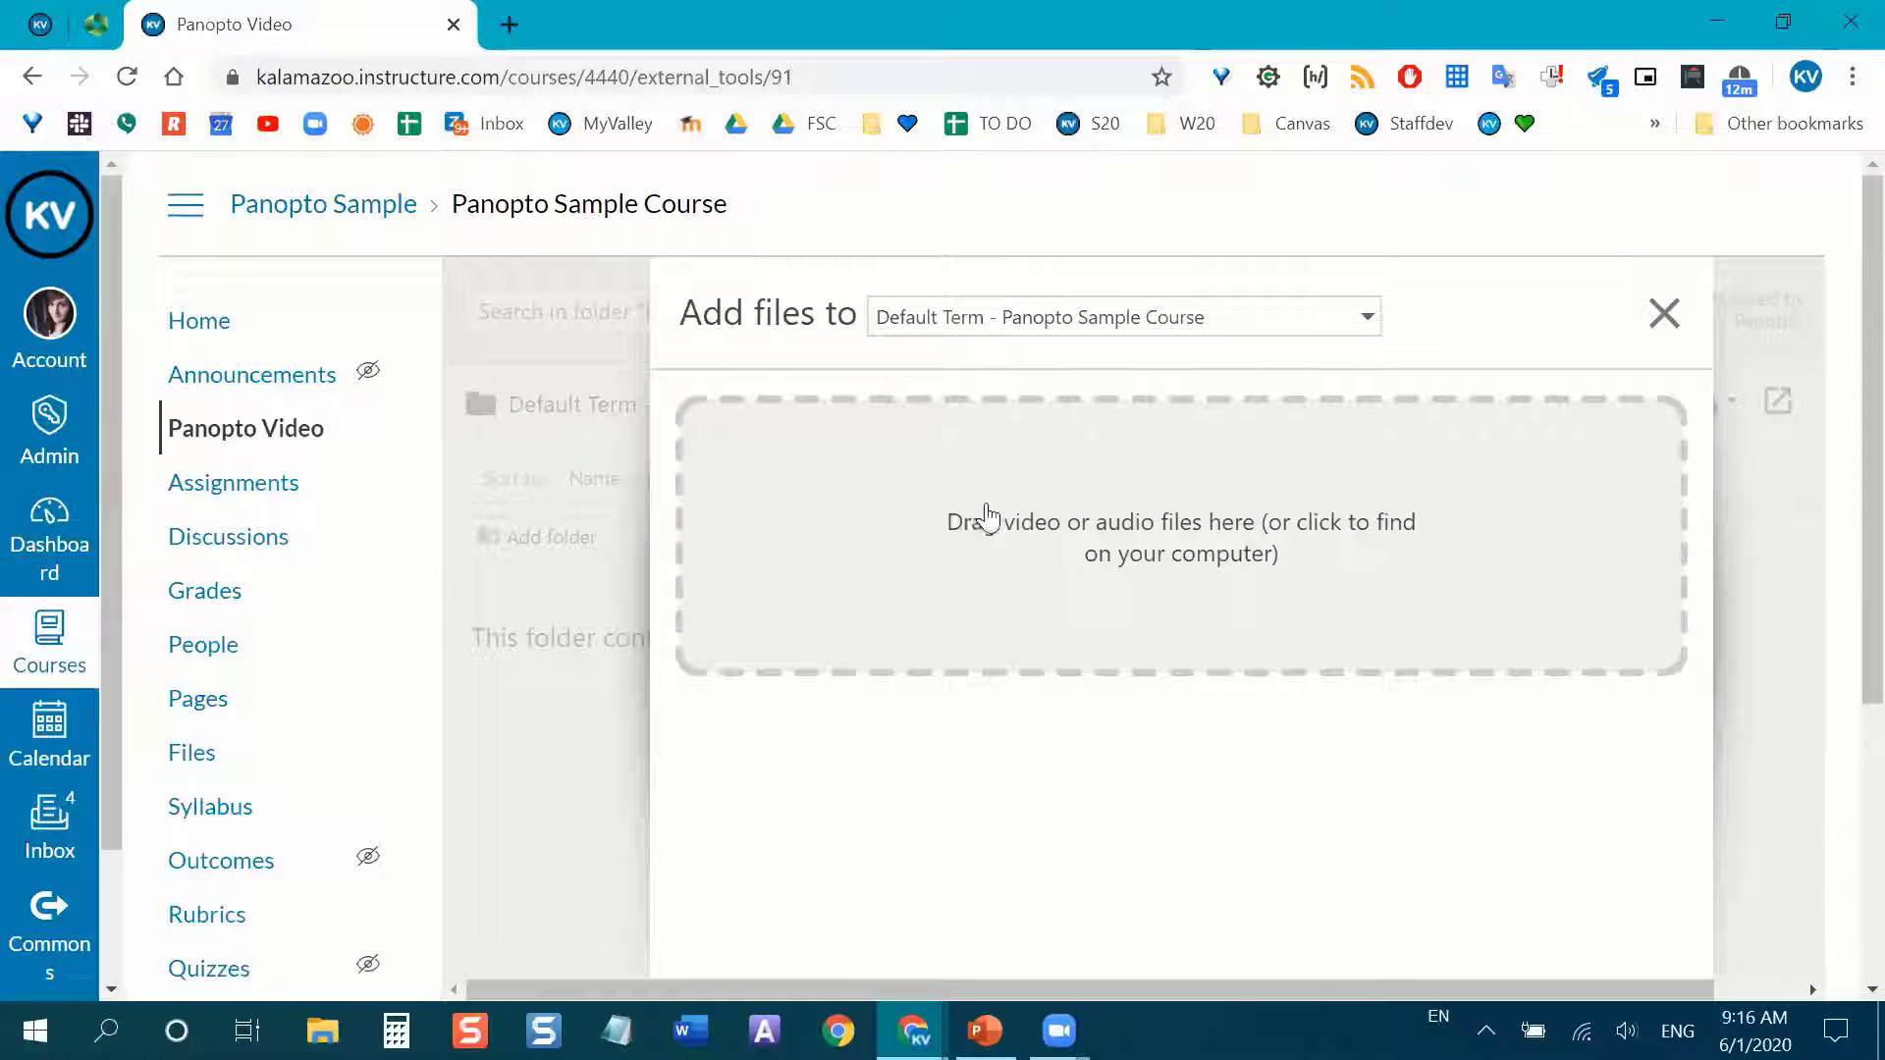
{"action": "left_click", "coordinate": [1658, 324]}
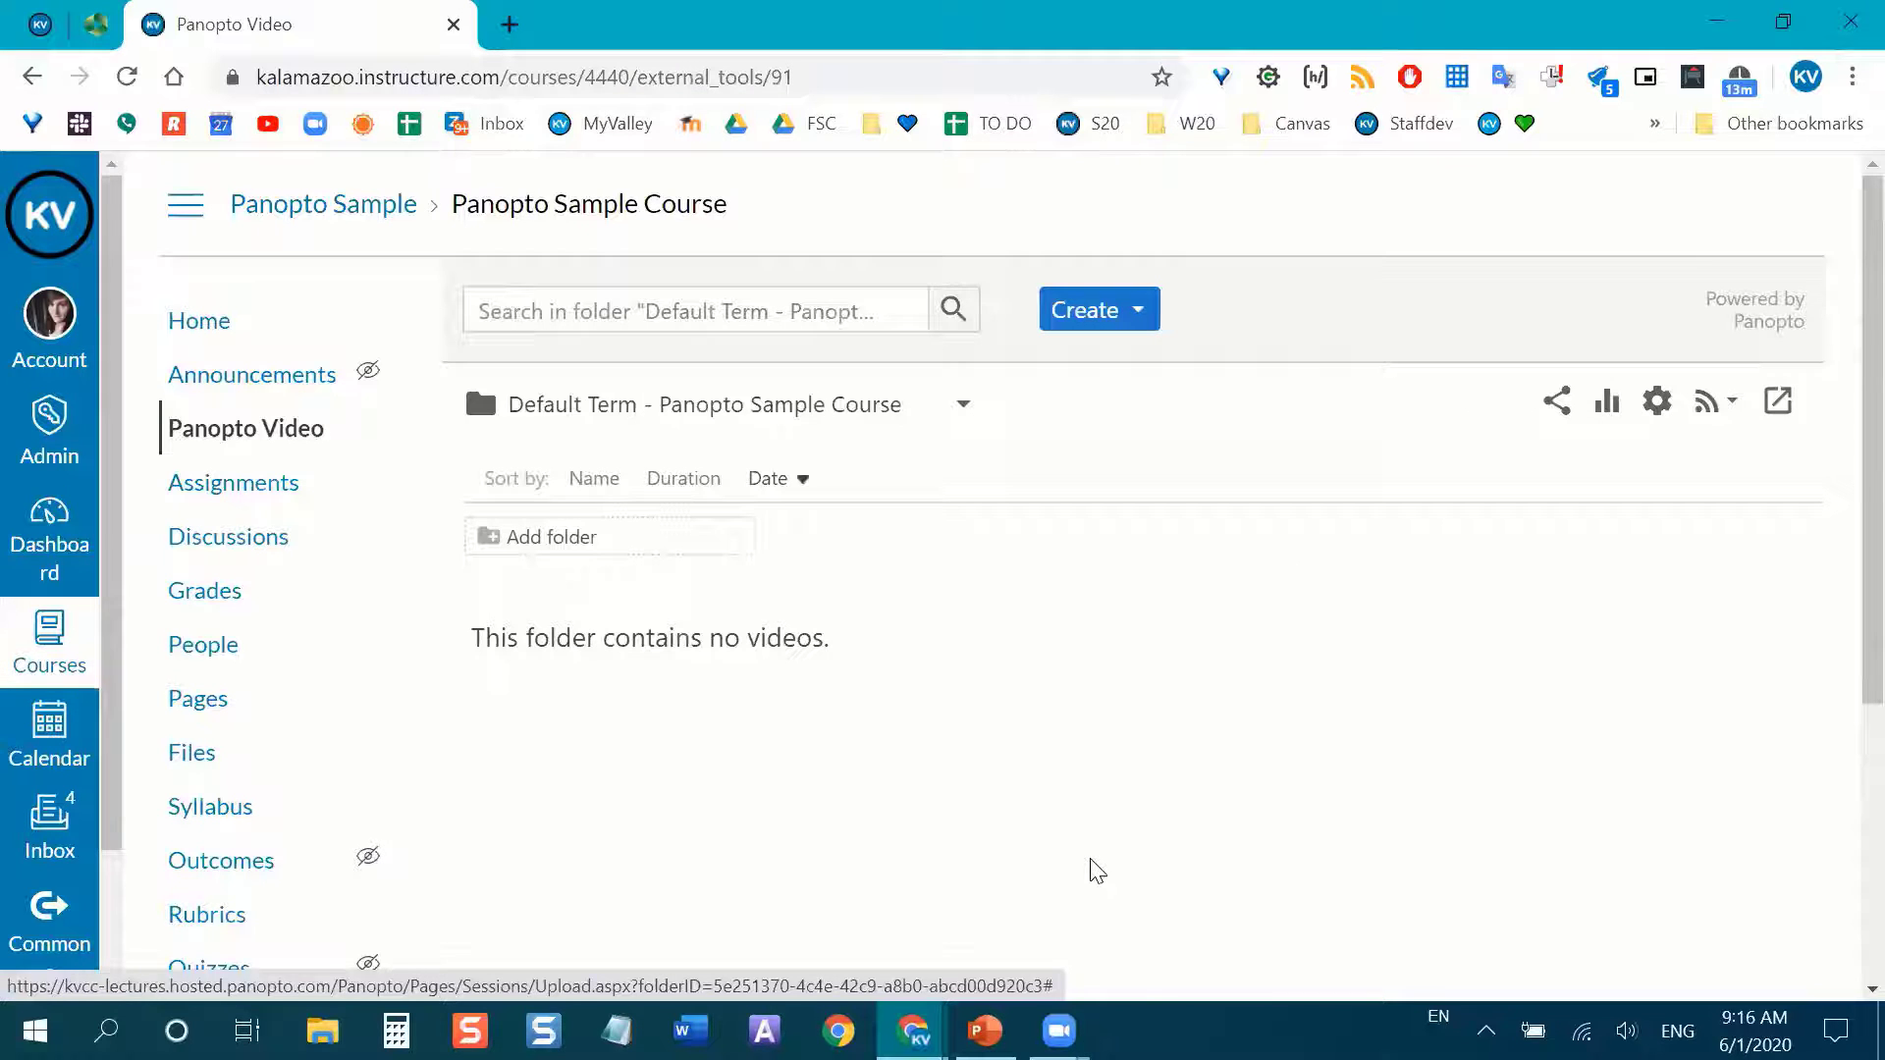
{"action": "mouse_move", "coordinate": [985, 1031]}
{"action": "left_click", "coordinate": [976, 787]}
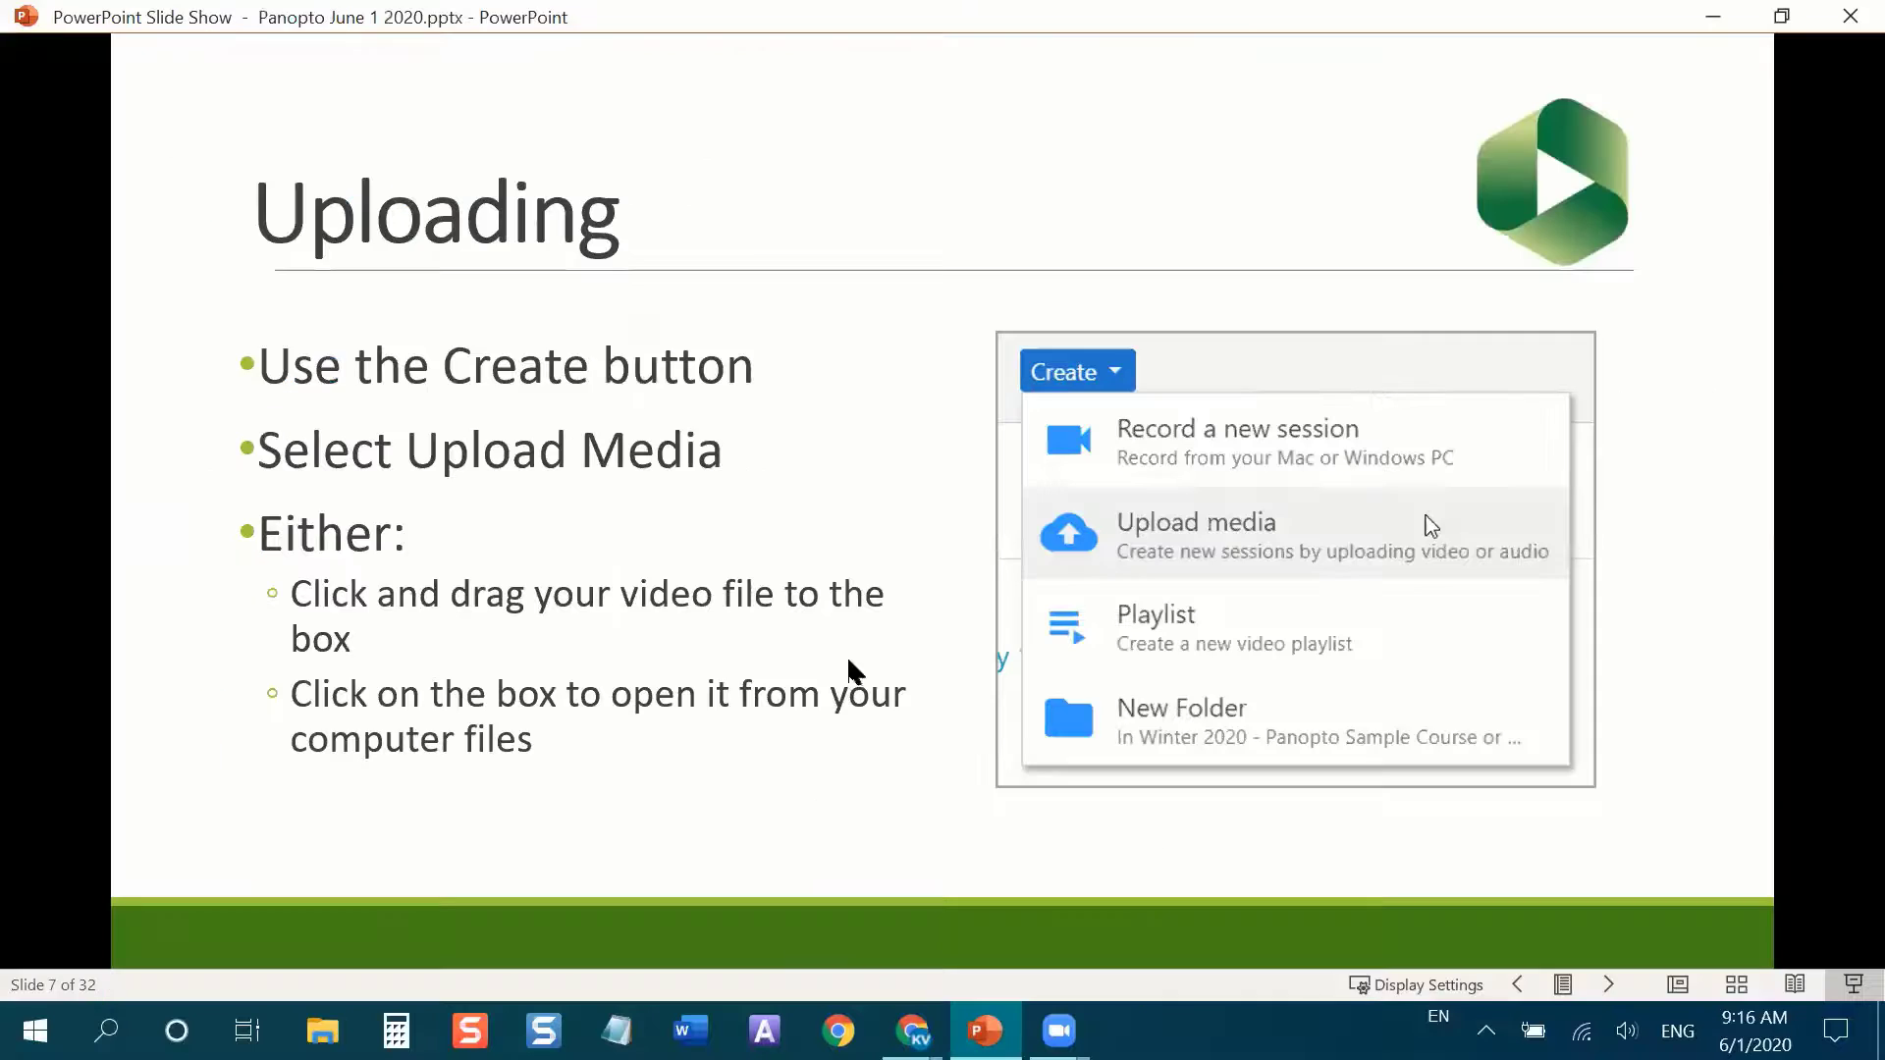
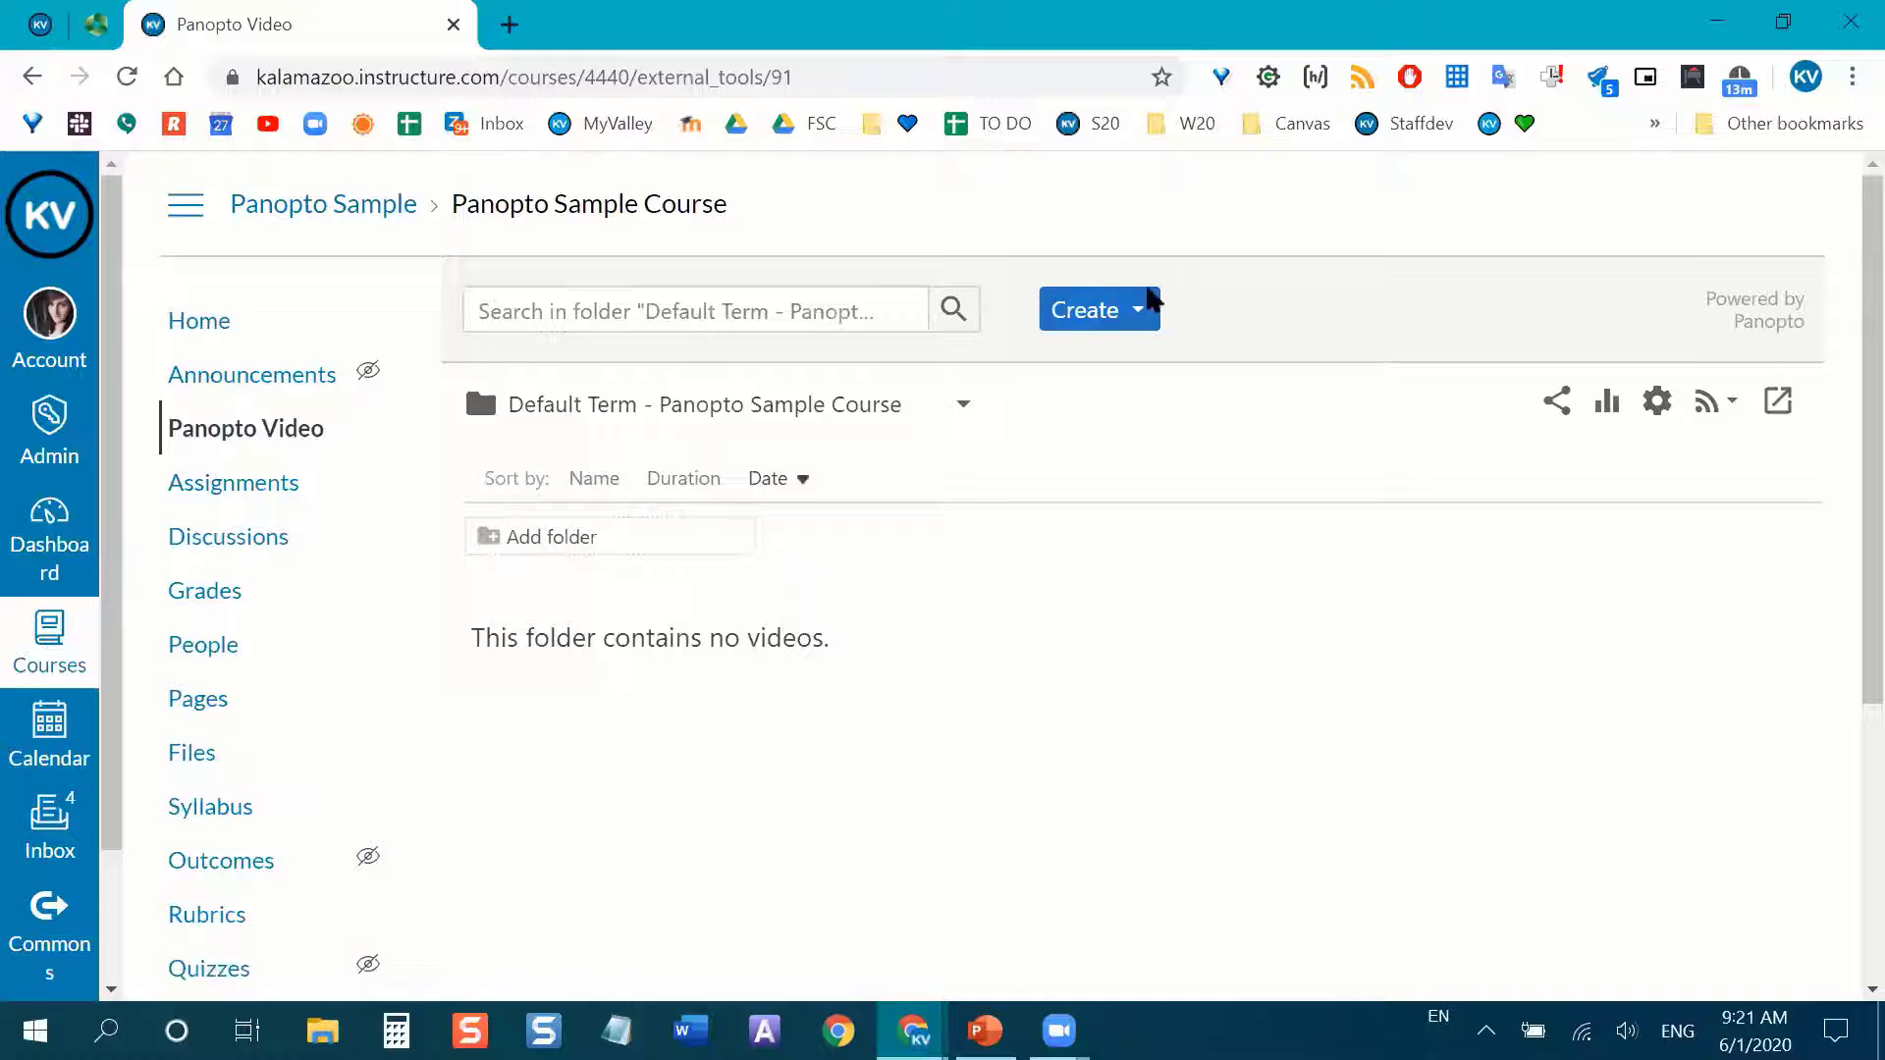
Open the college's Panopto site, lectures.kvcc.edu, in a new browser tab.
{"action": "left_click", "coordinate": [1128, 322]}
{"action": "left_click", "coordinate": [512, 20]}
{"action": "type", "text": "lectures"}
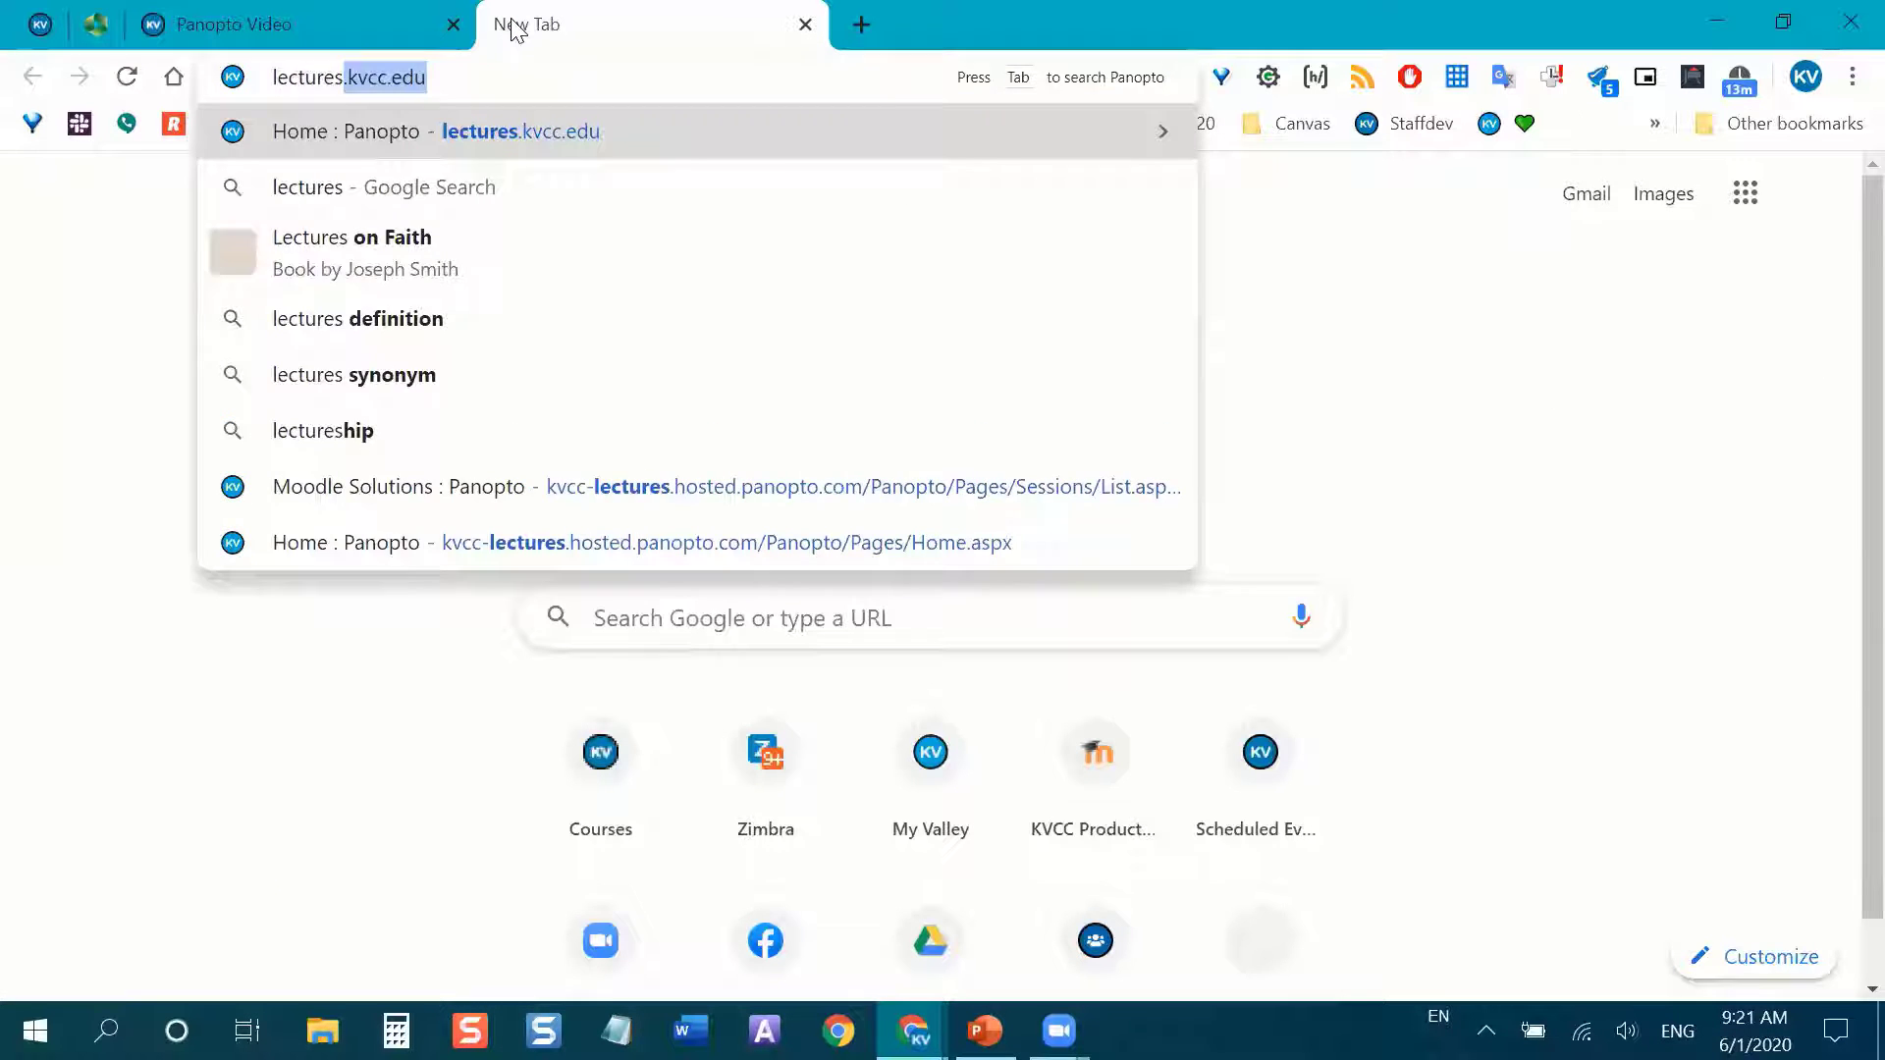
{"action": "key", "text": "Return"}
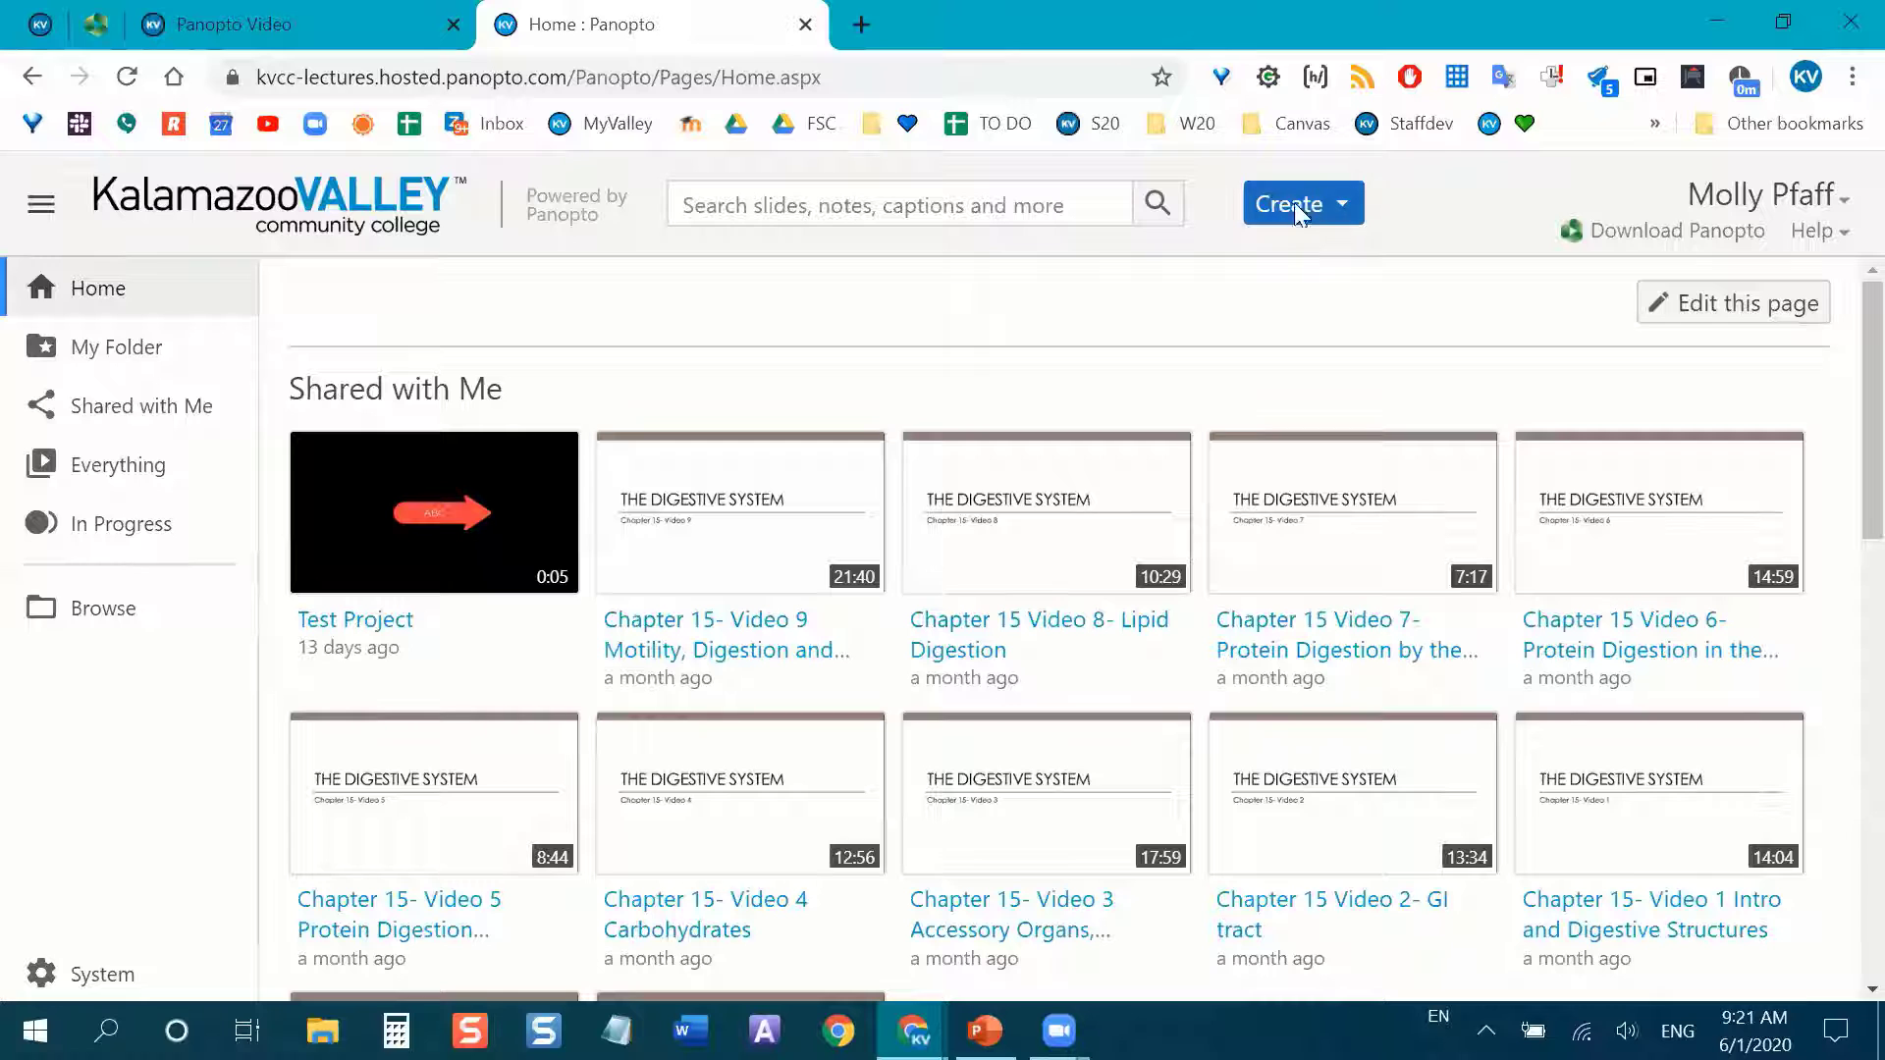
Return to the course's Panopto Video page, choose to record a new session, decline opening Panopto Recorder, and examine the available installers.
{"action": "left_click", "coordinate": [401, 14]}
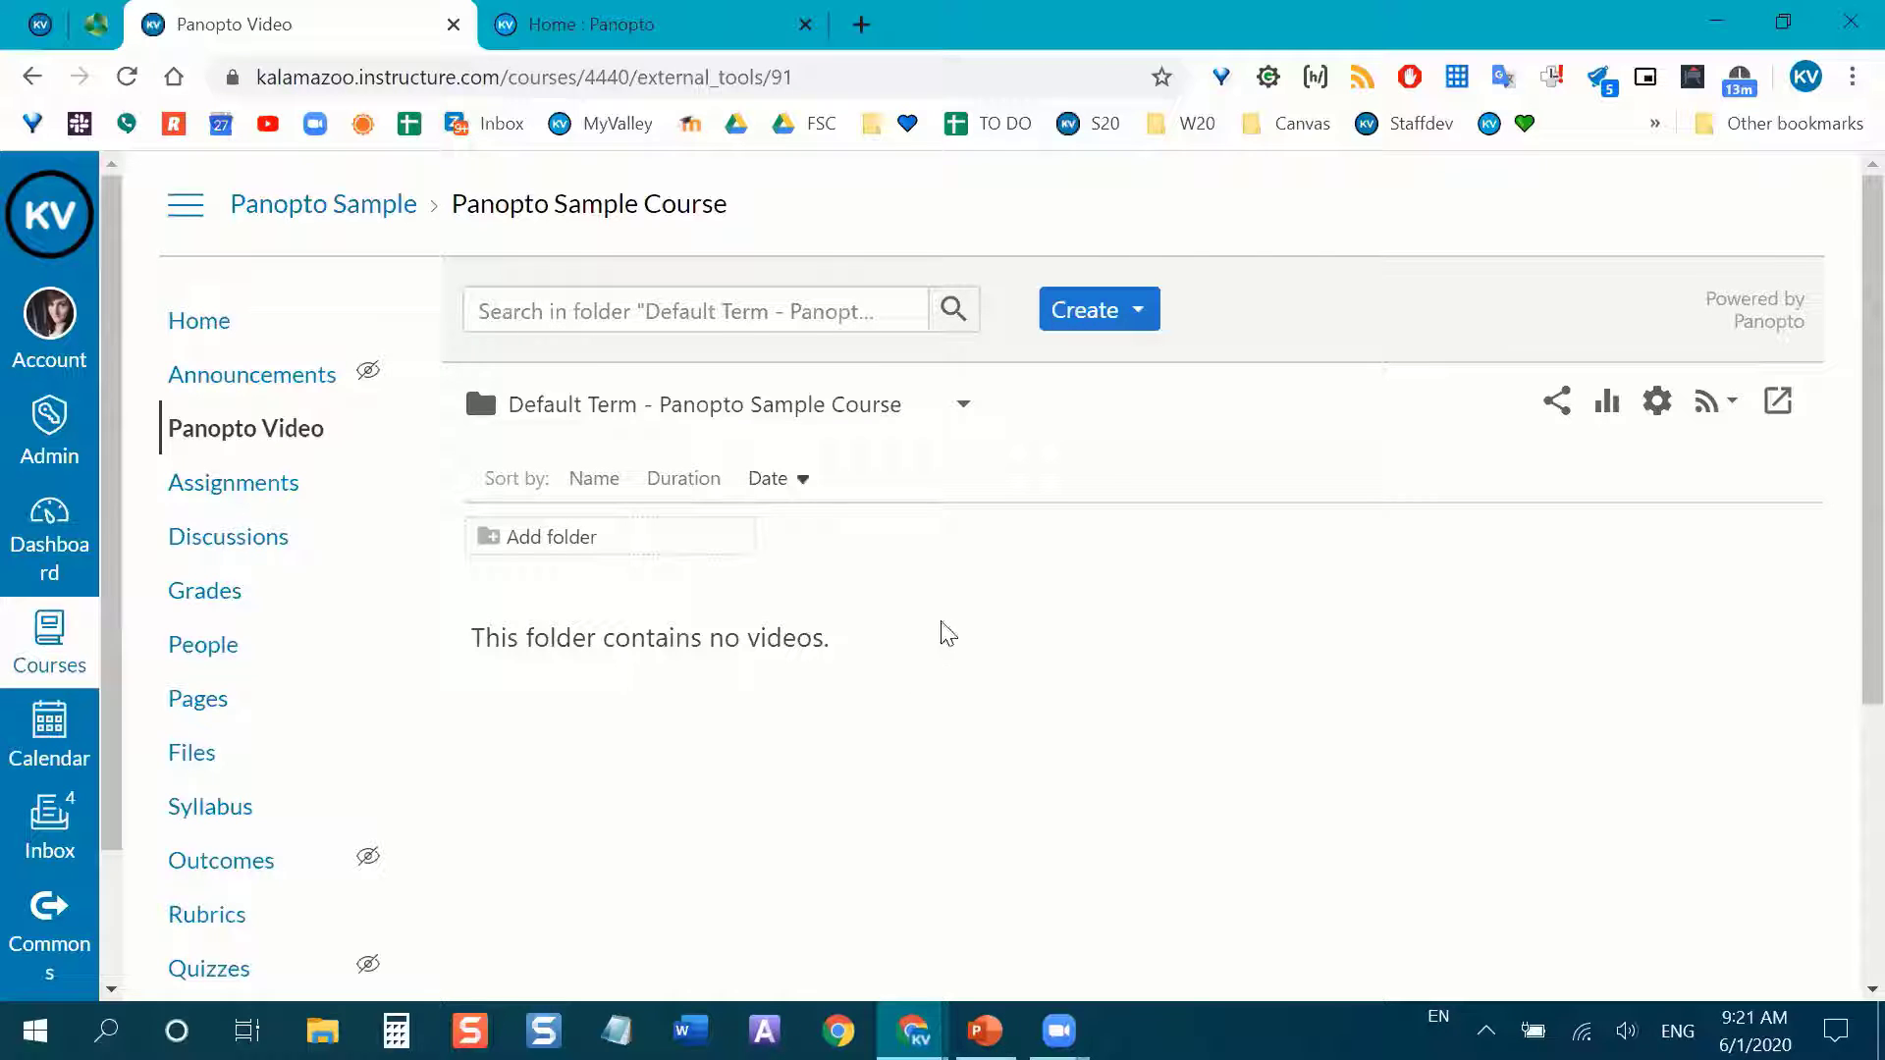
{"action": "left_click", "coordinate": [1141, 316]}
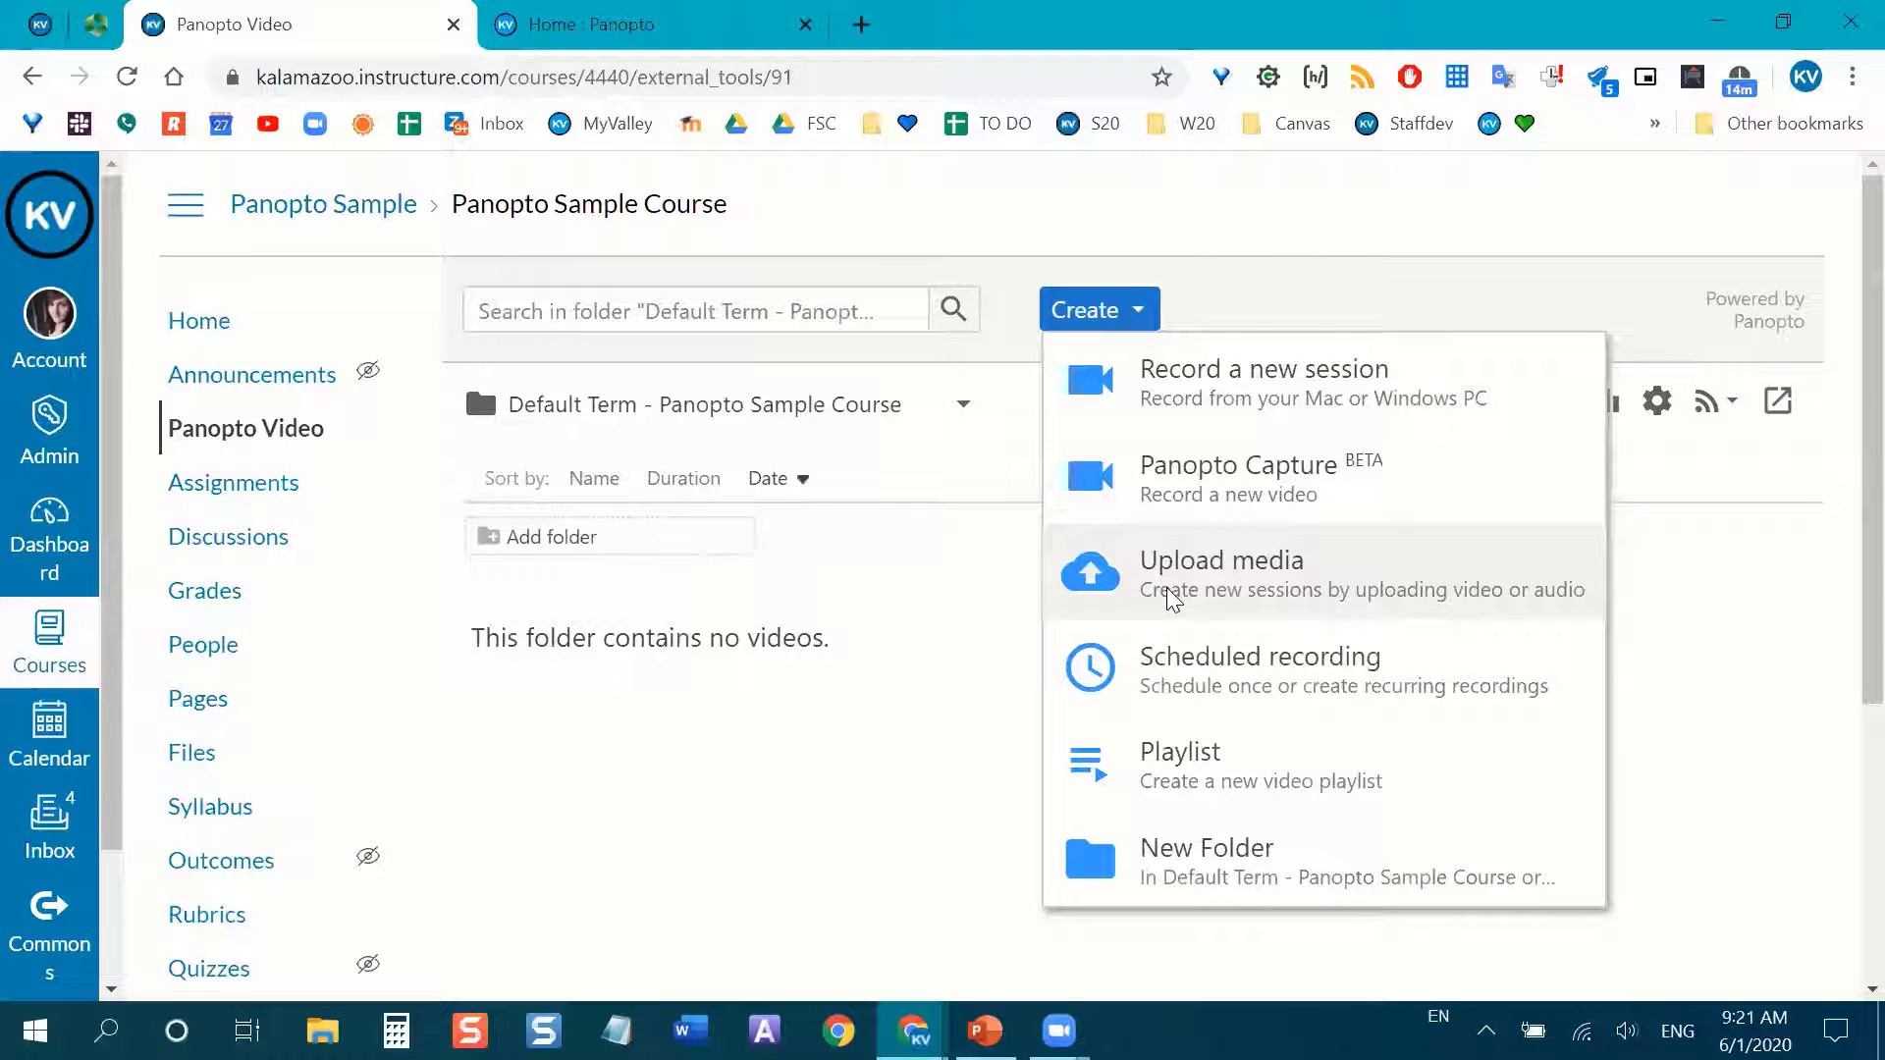
{"action": "left_click", "coordinate": [1249, 381]}
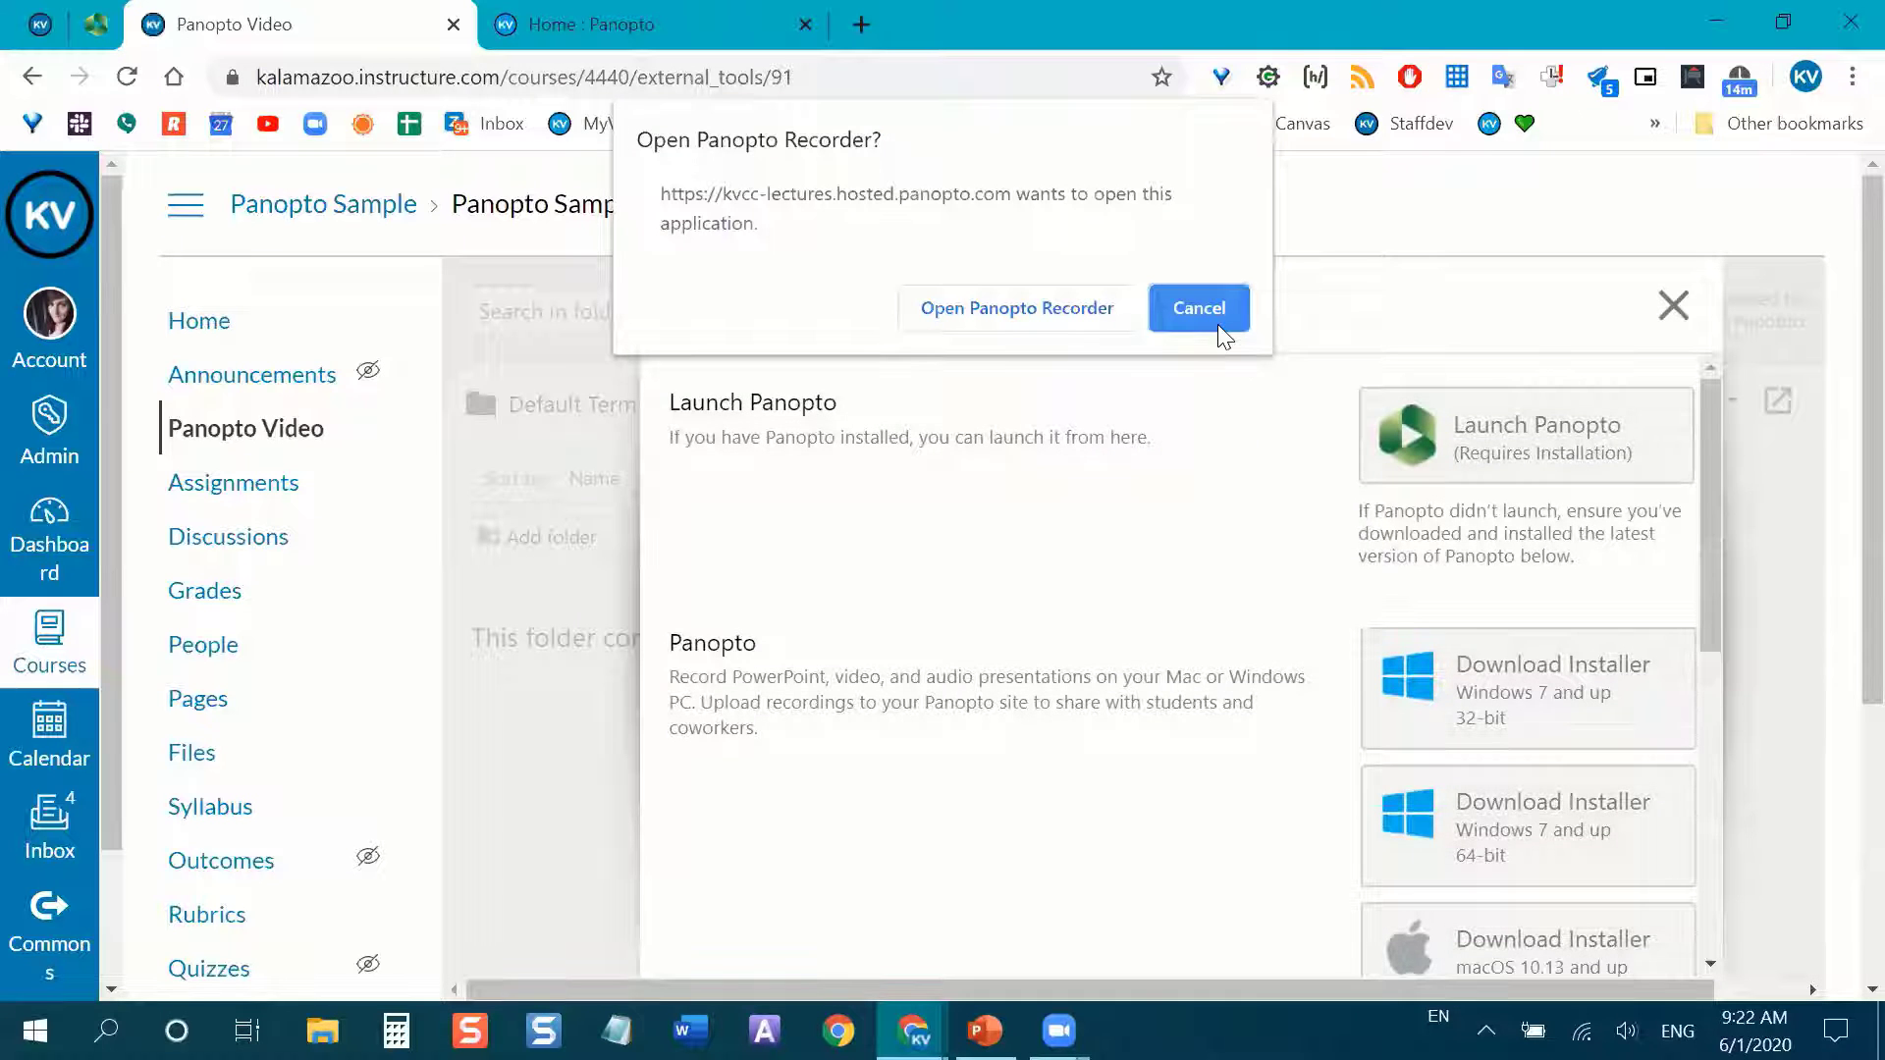
{"action": "left_click", "coordinate": [1200, 308]}
{"action": "scroll", "coordinate": [1276, 531], "scroll_direction": "down", "scroll_amount": 1}
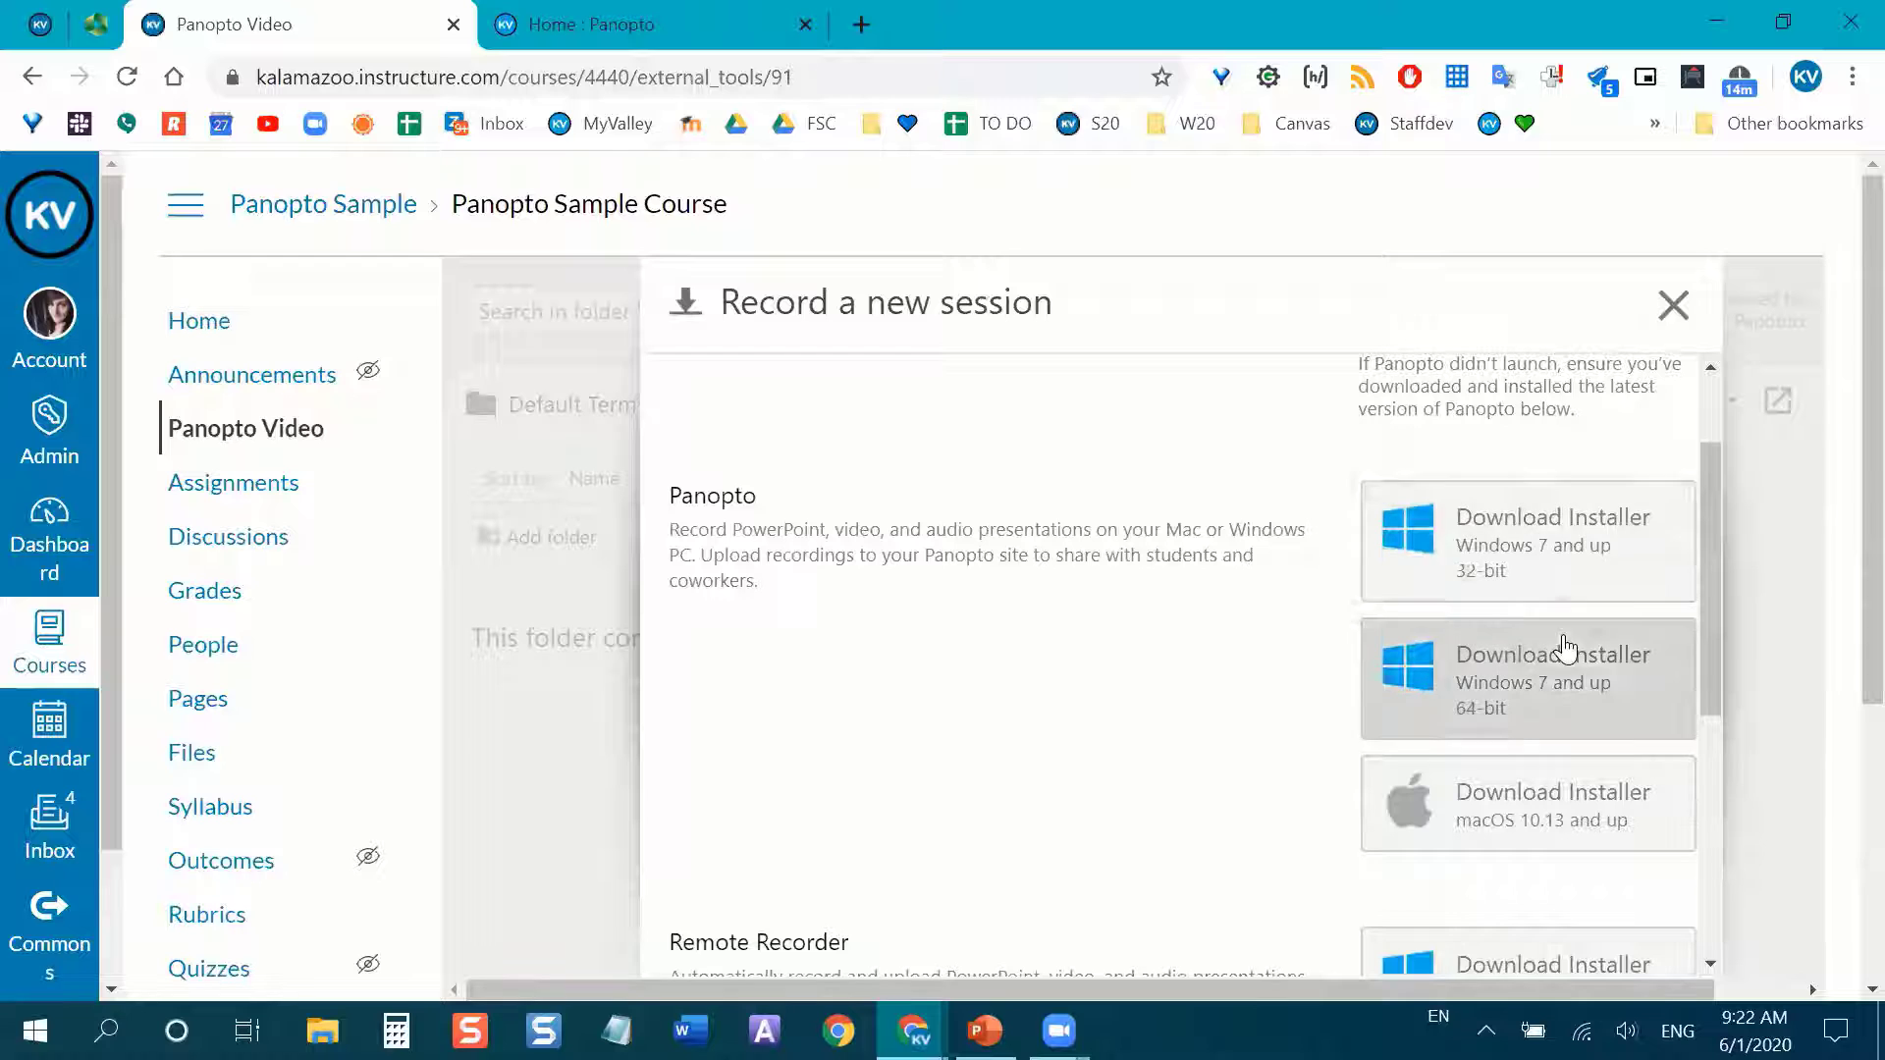
{"action": "scroll", "coordinate": [1239, 683], "scroll_direction": "down", "scroll_amount": 1}
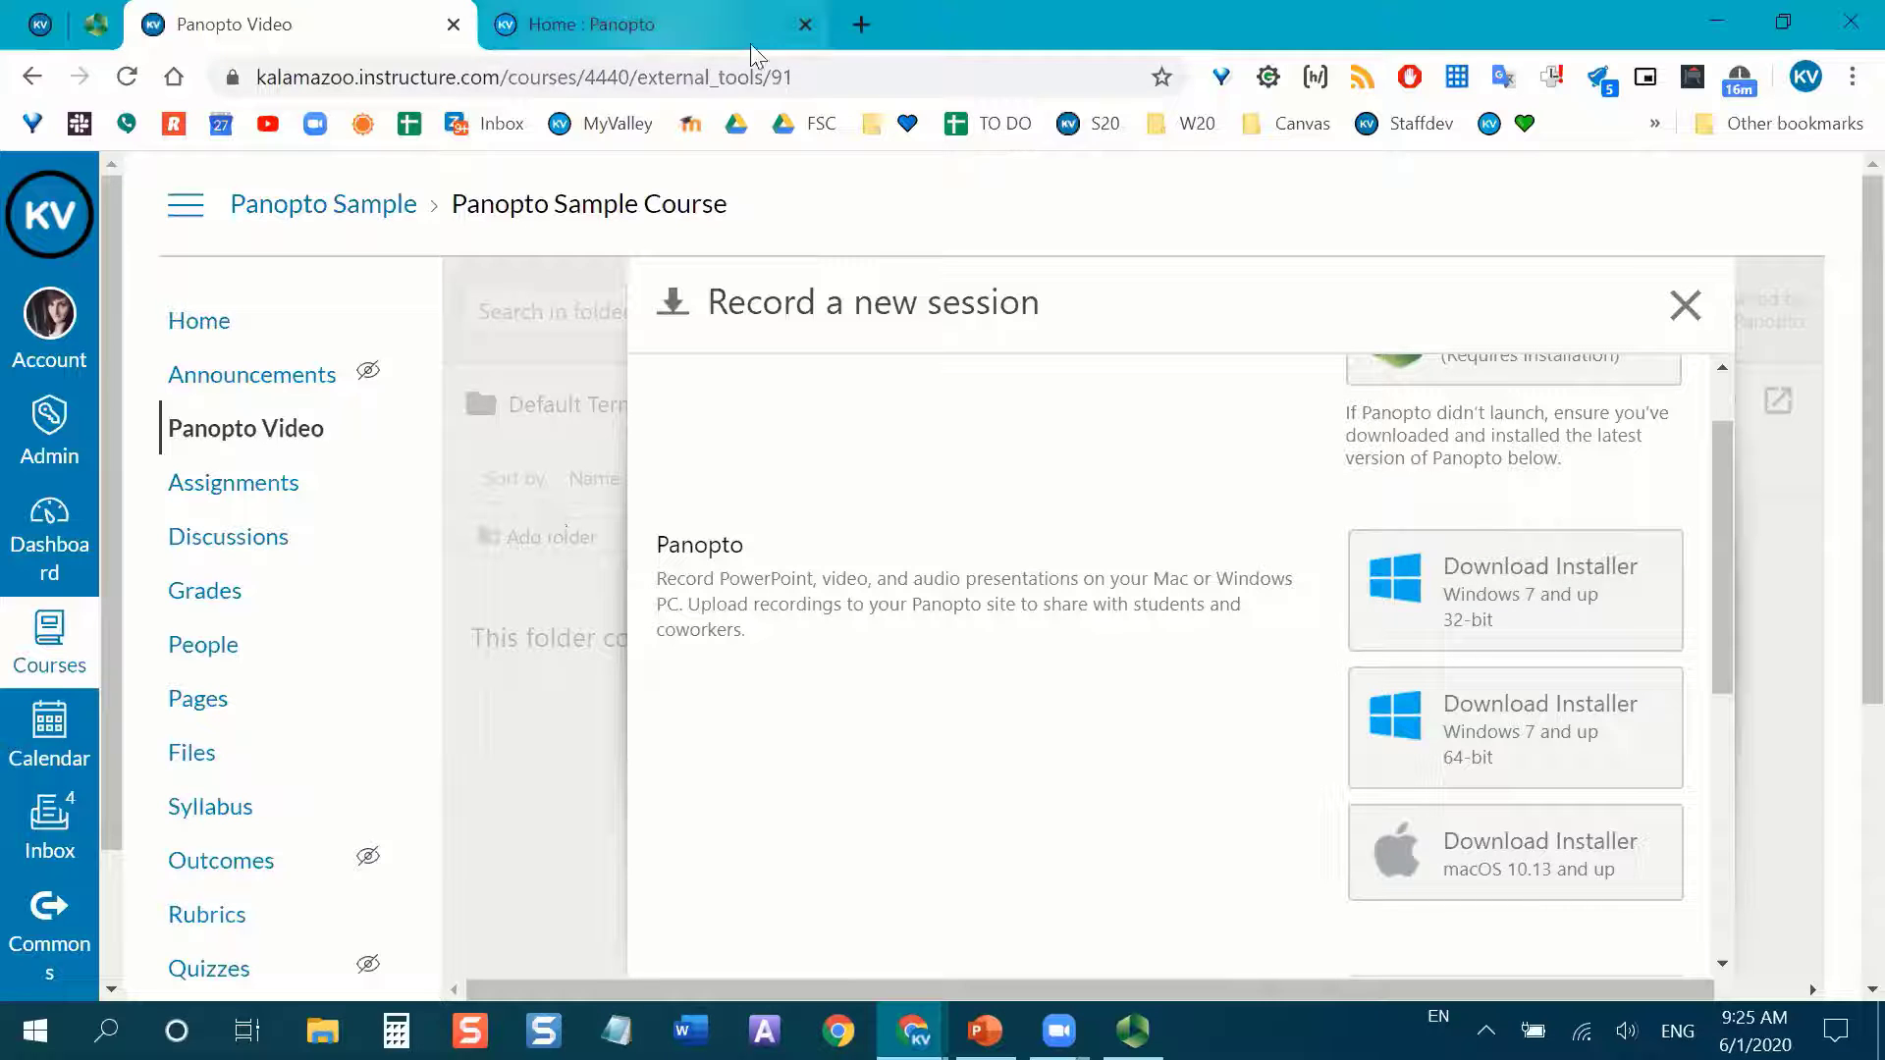
Open lectures.kvcc.edu in another new browser tab and view the Download Panopto options.
{"action": "left_click", "coordinate": [861, 24]}
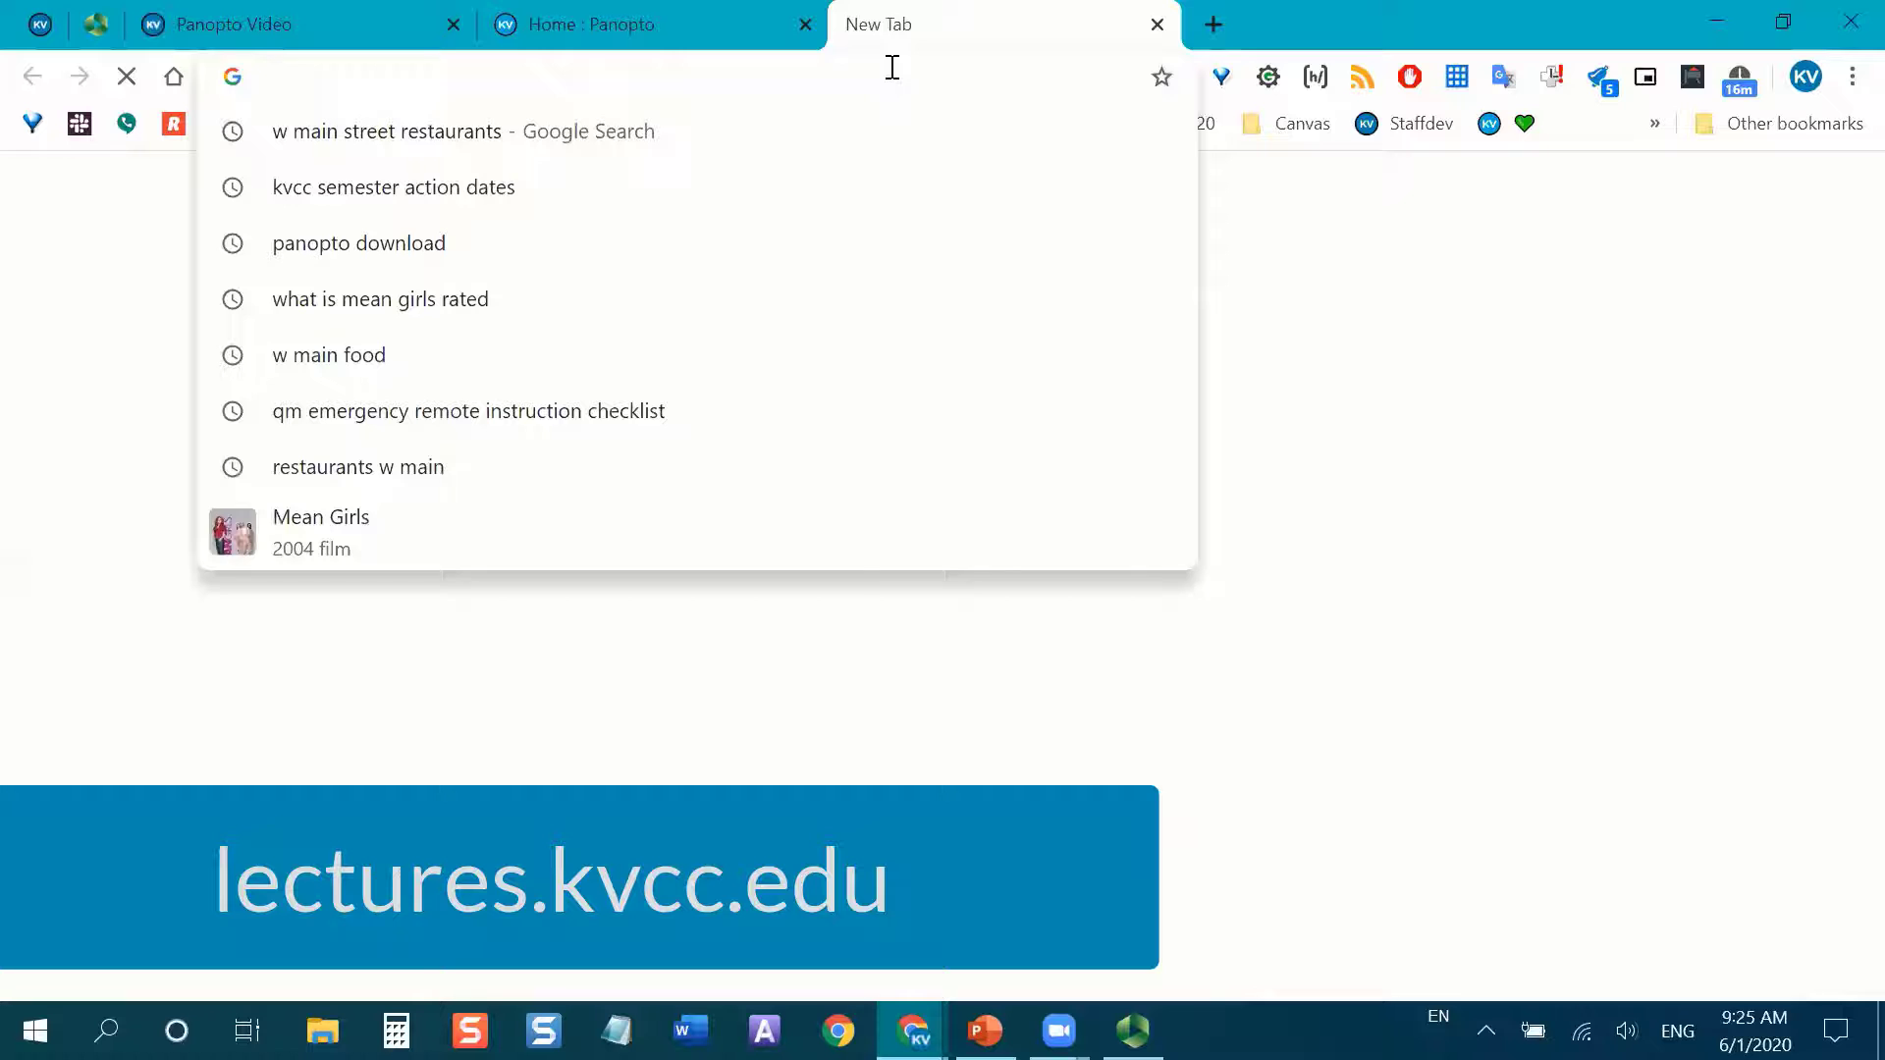
{"action": "type", "text": "lectures.kv"}
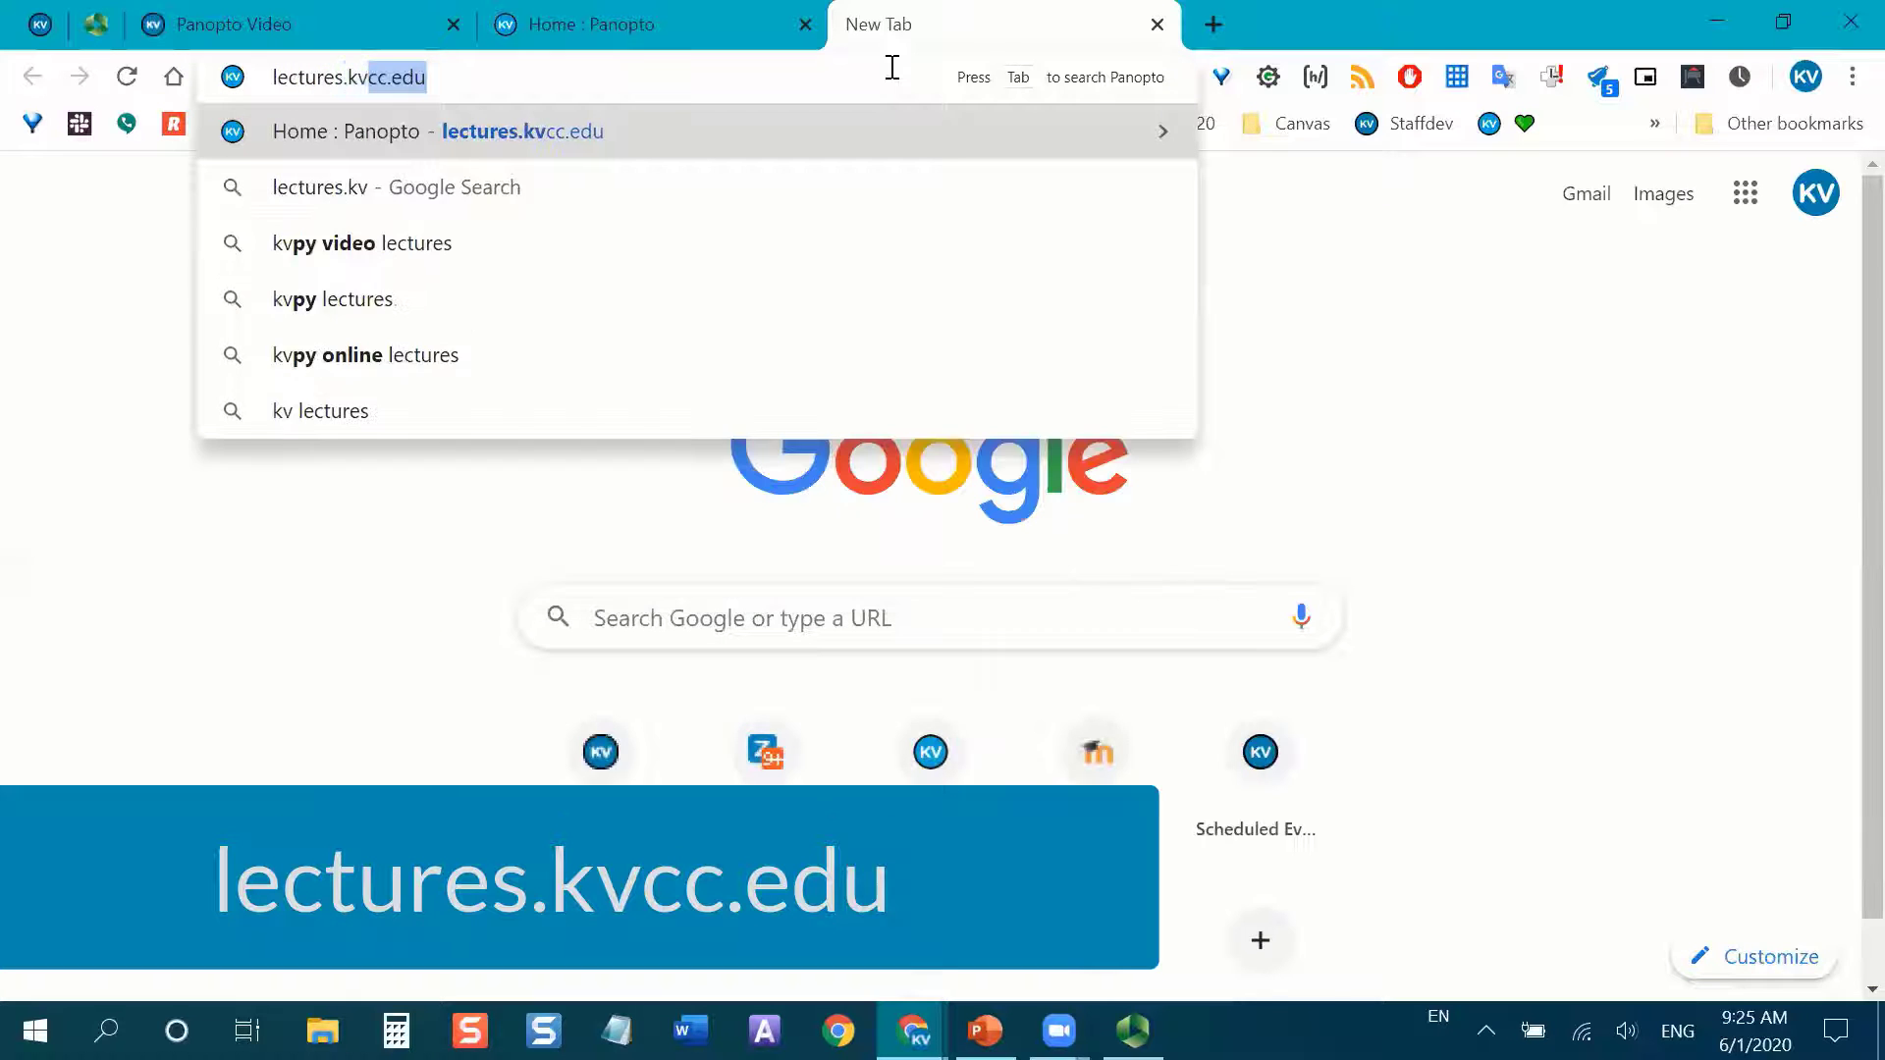
{"action": "type", "text": "cc.e"}
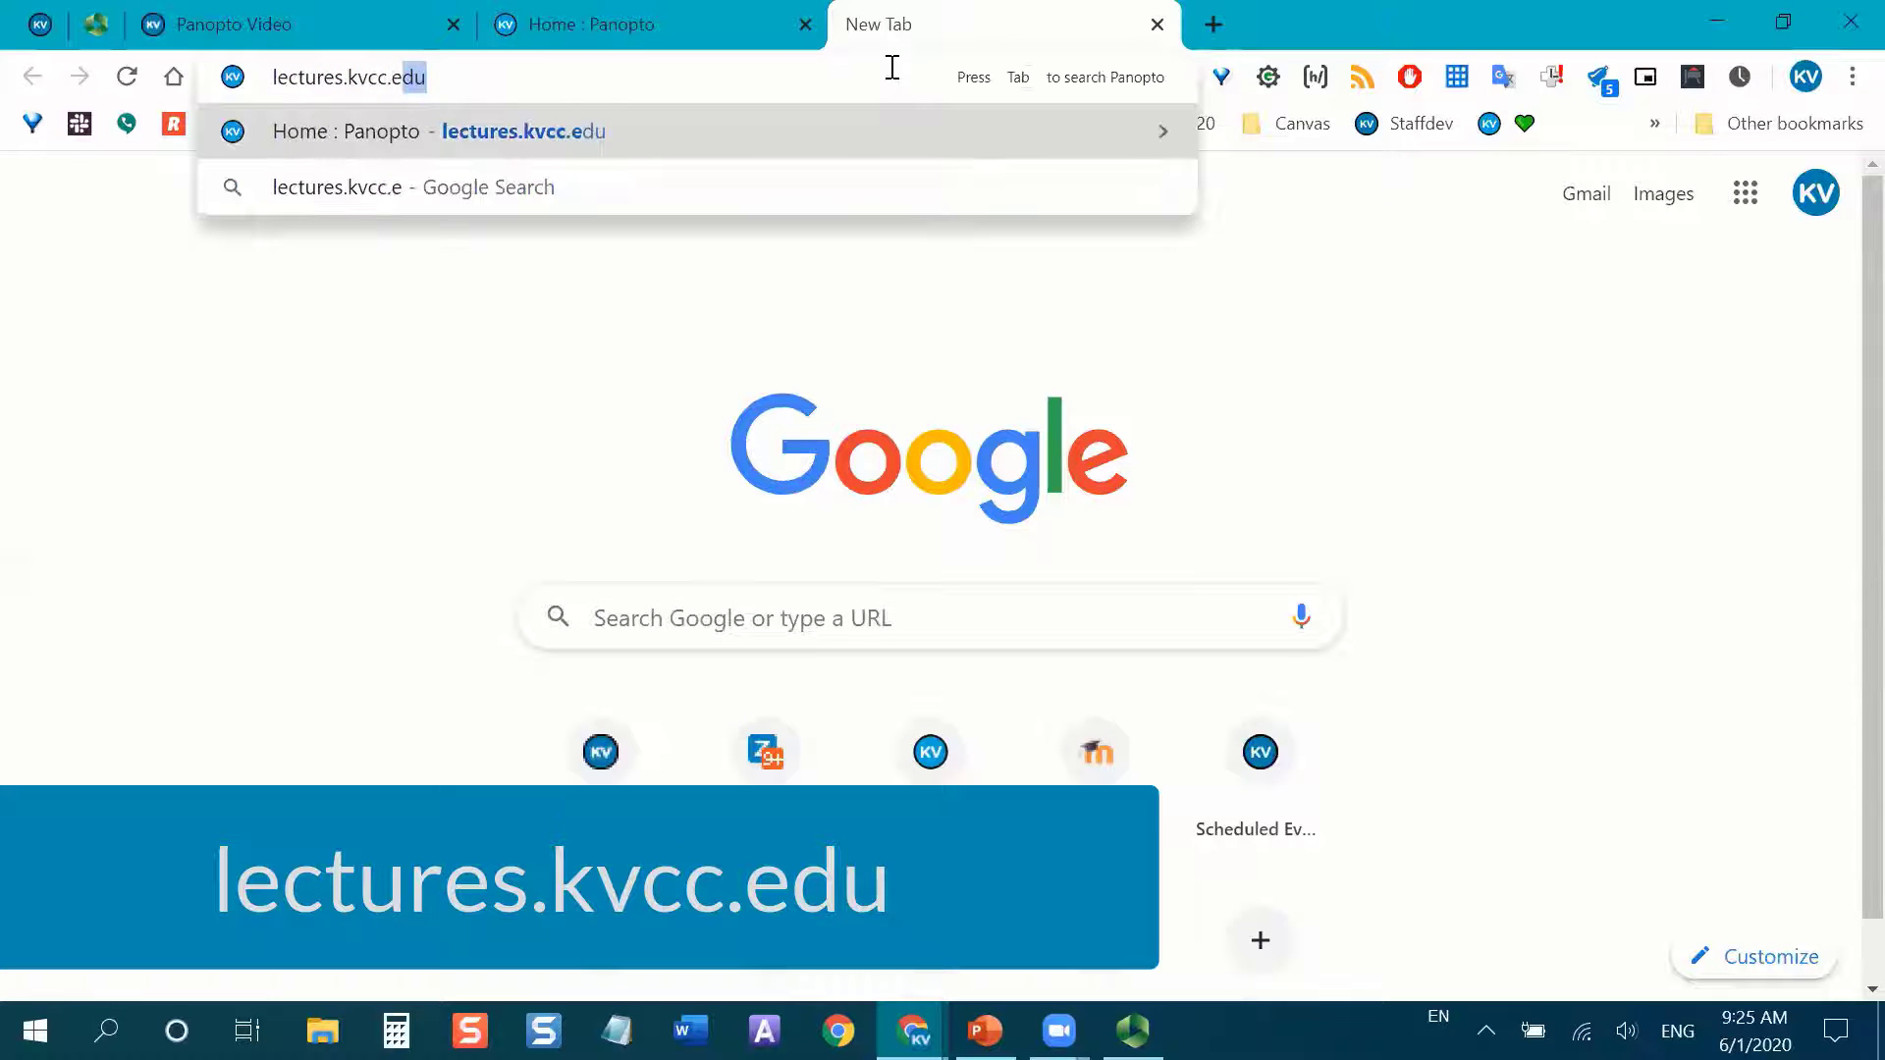
{"action": "key", "text": "Return"}
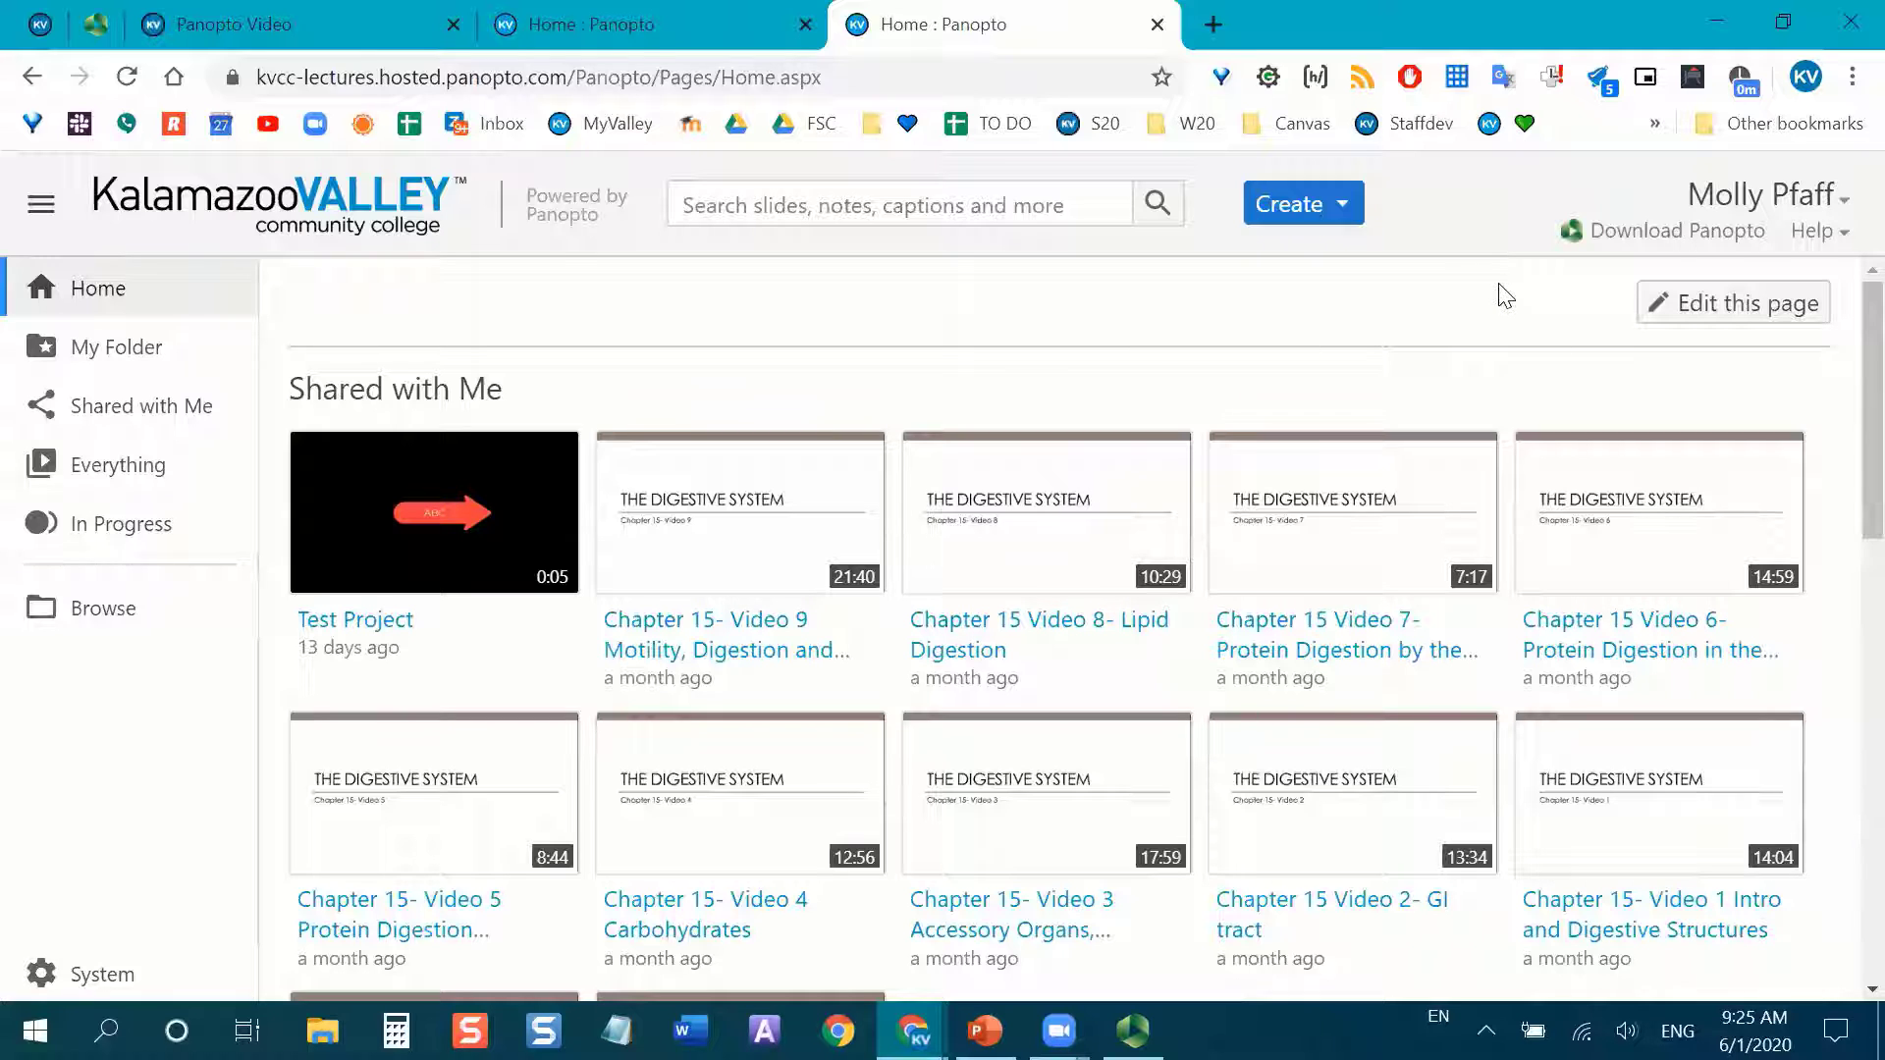
{"action": "left_click", "coordinate": [1625, 236]}
{"action": "left_click", "coordinate": [1436, 197]}
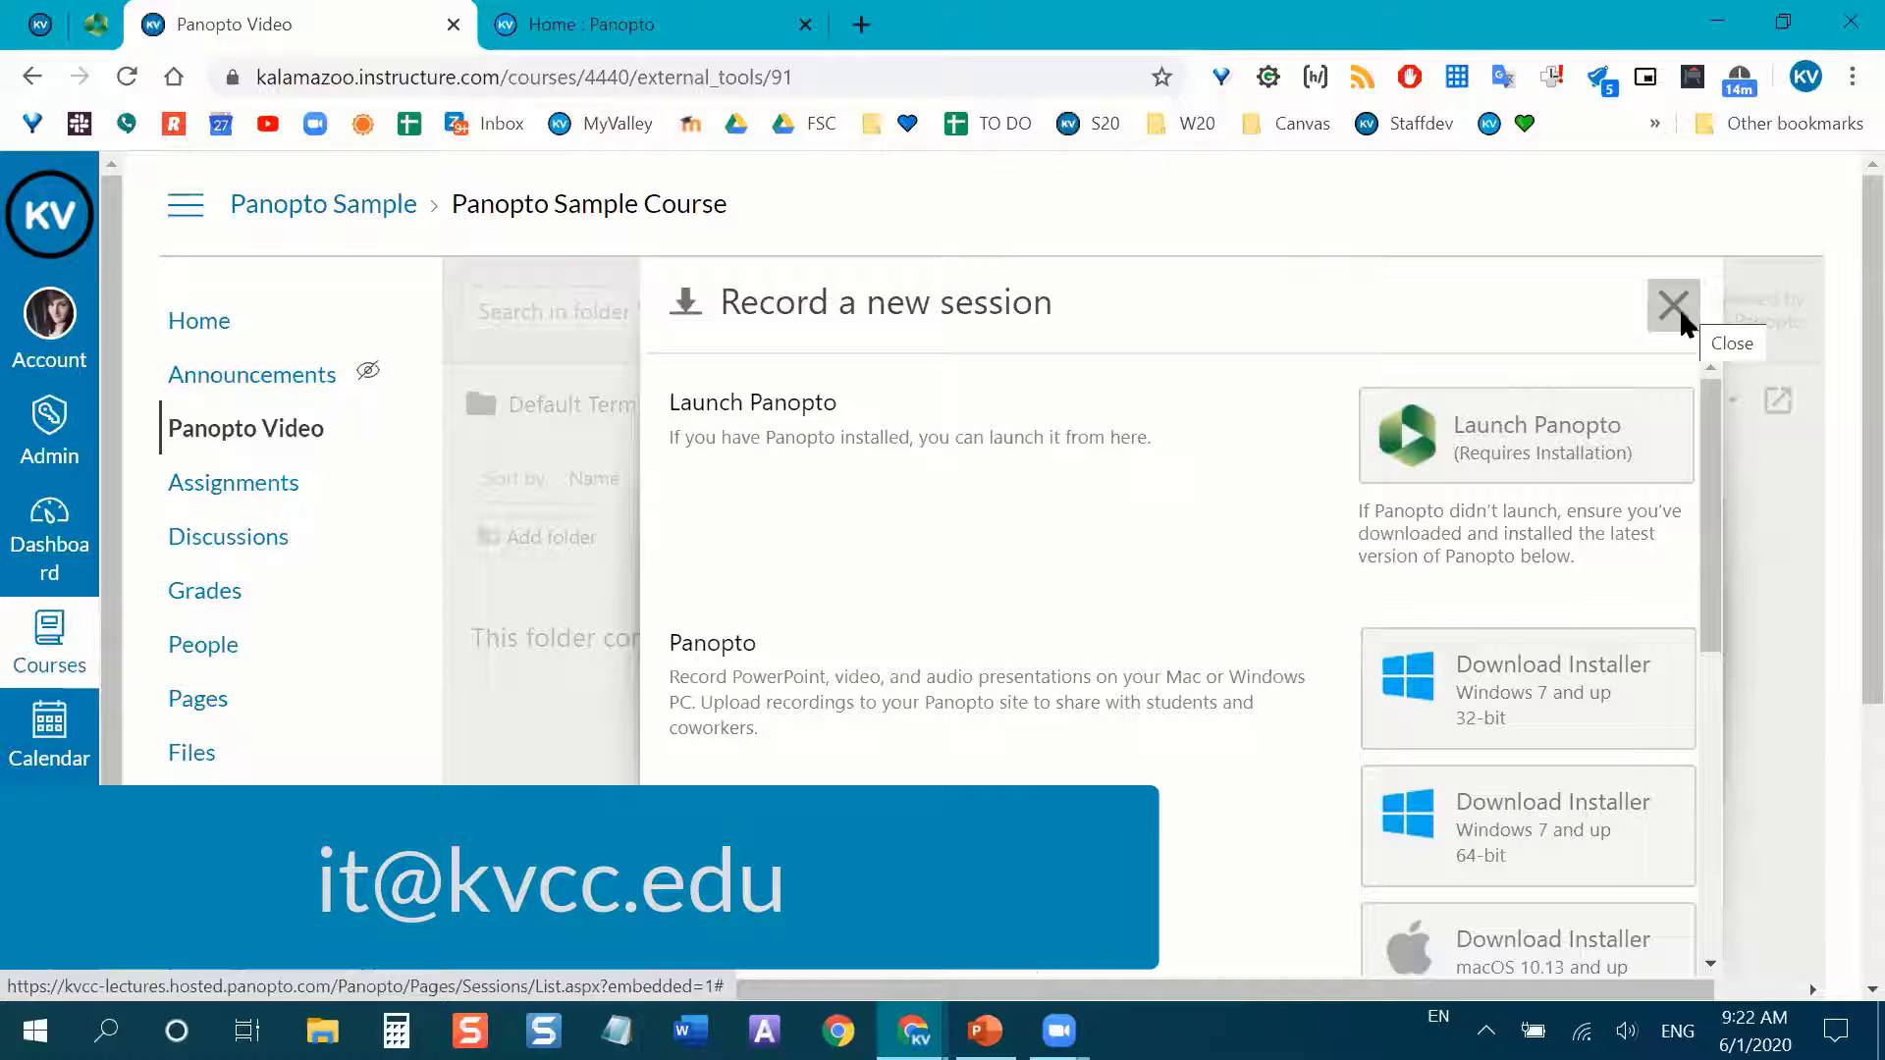
Launch Panopto Recorder for a new session from the course's Panopto Video page and set the primary video source to None.
{"action": "left_click", "coordinate": [1679, 308]}
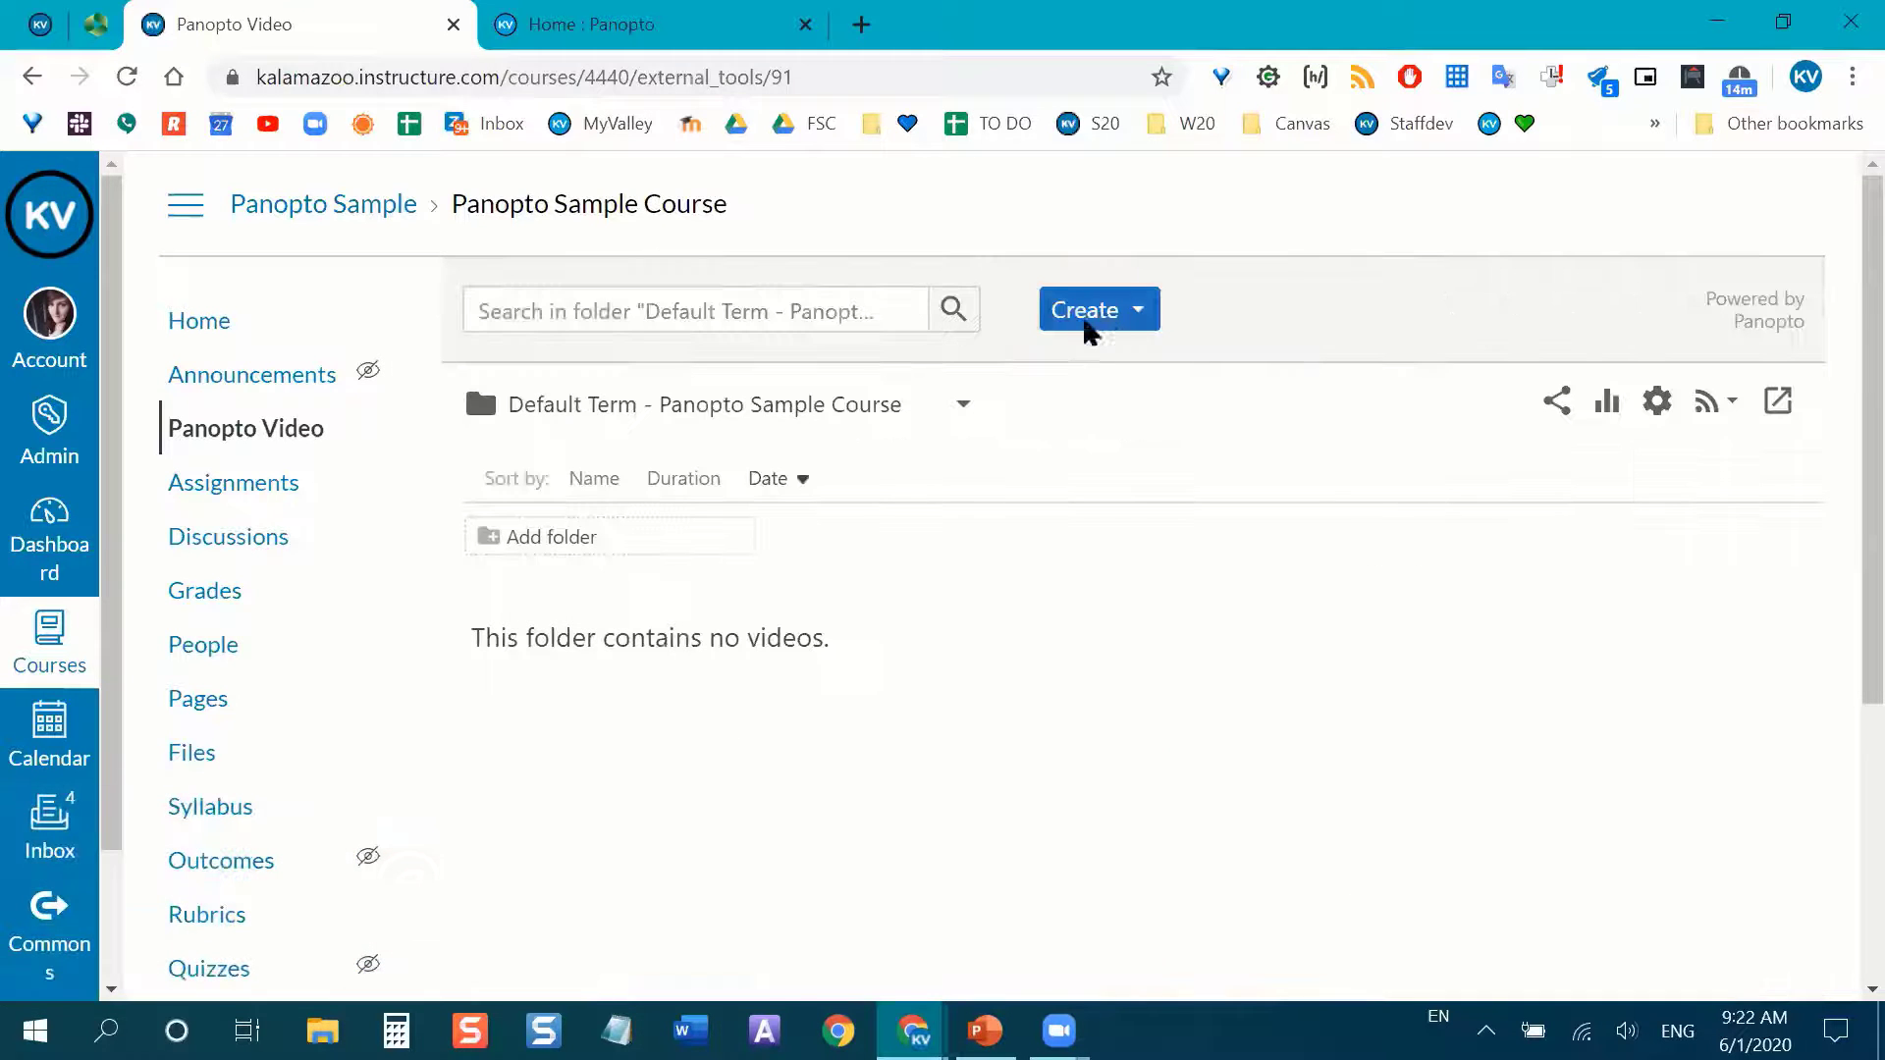
{"action": "left_click", "coordinate": [1088, 315]}
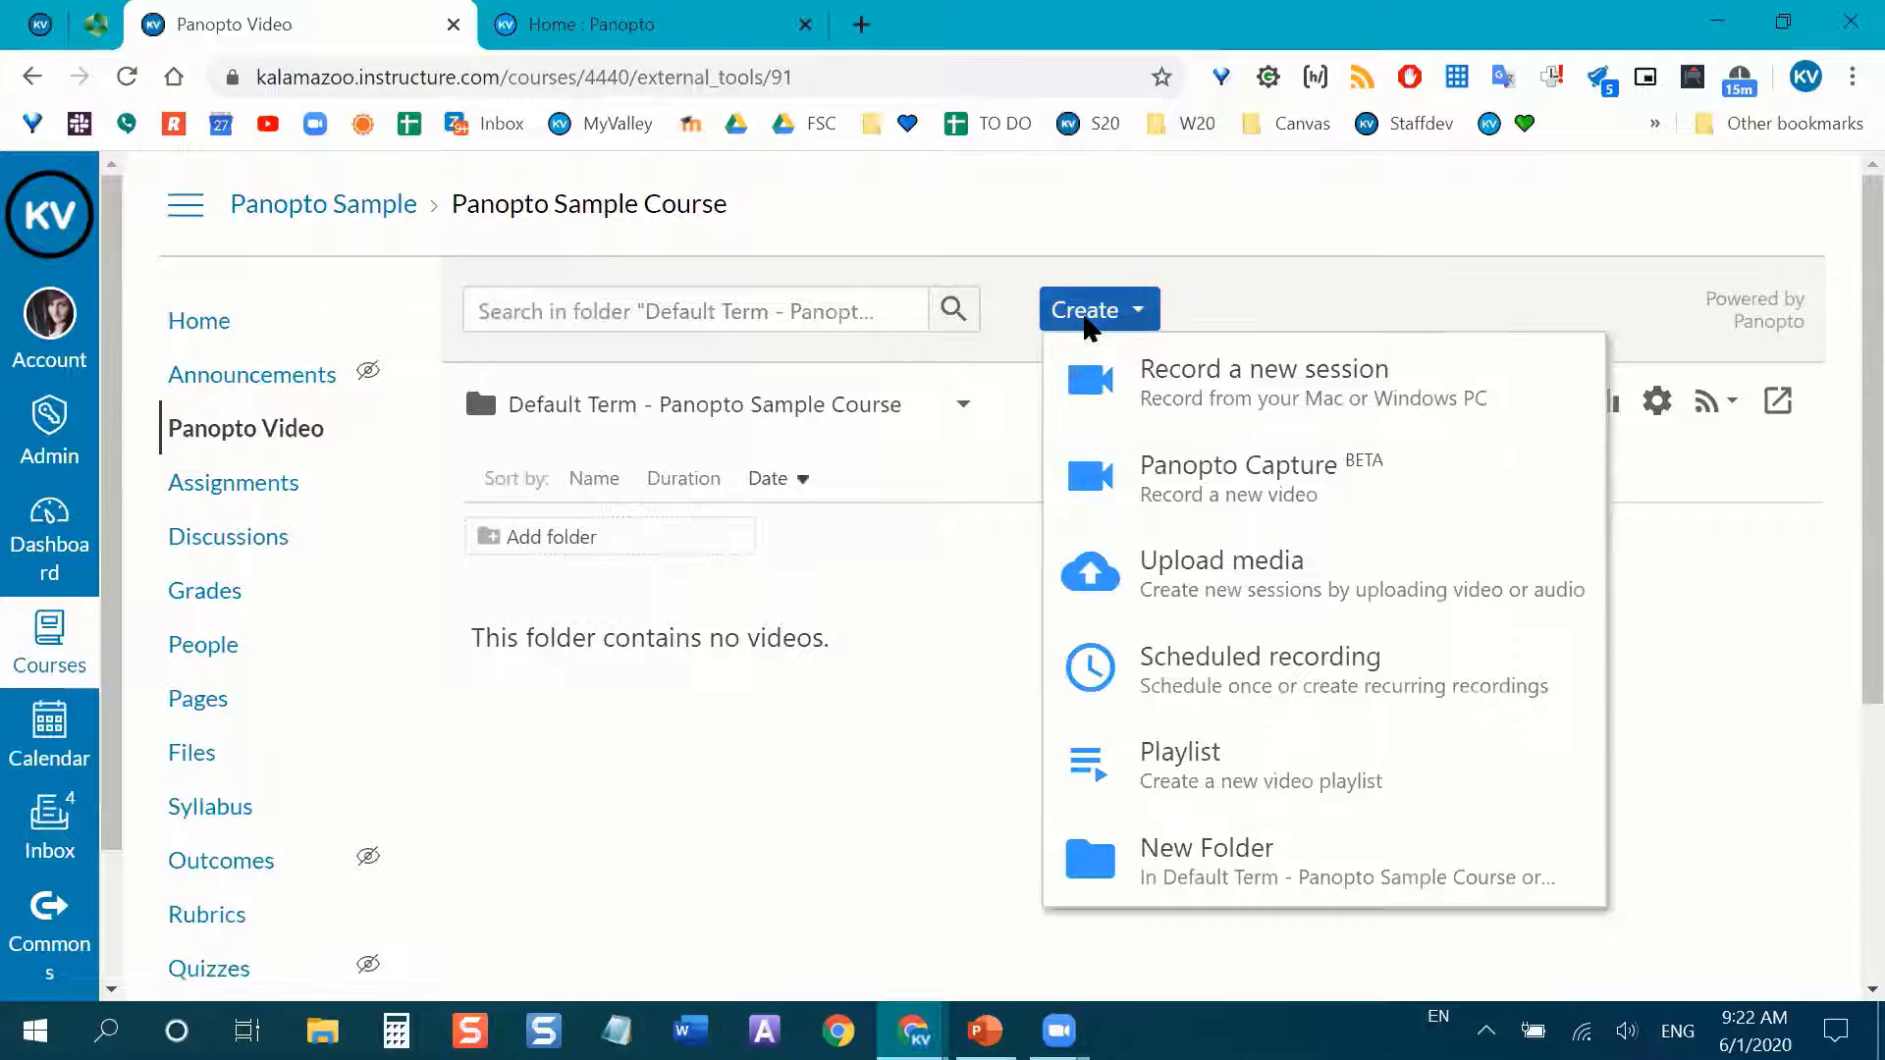
{"action": "left_click", "coordinate": [1182, 394]}
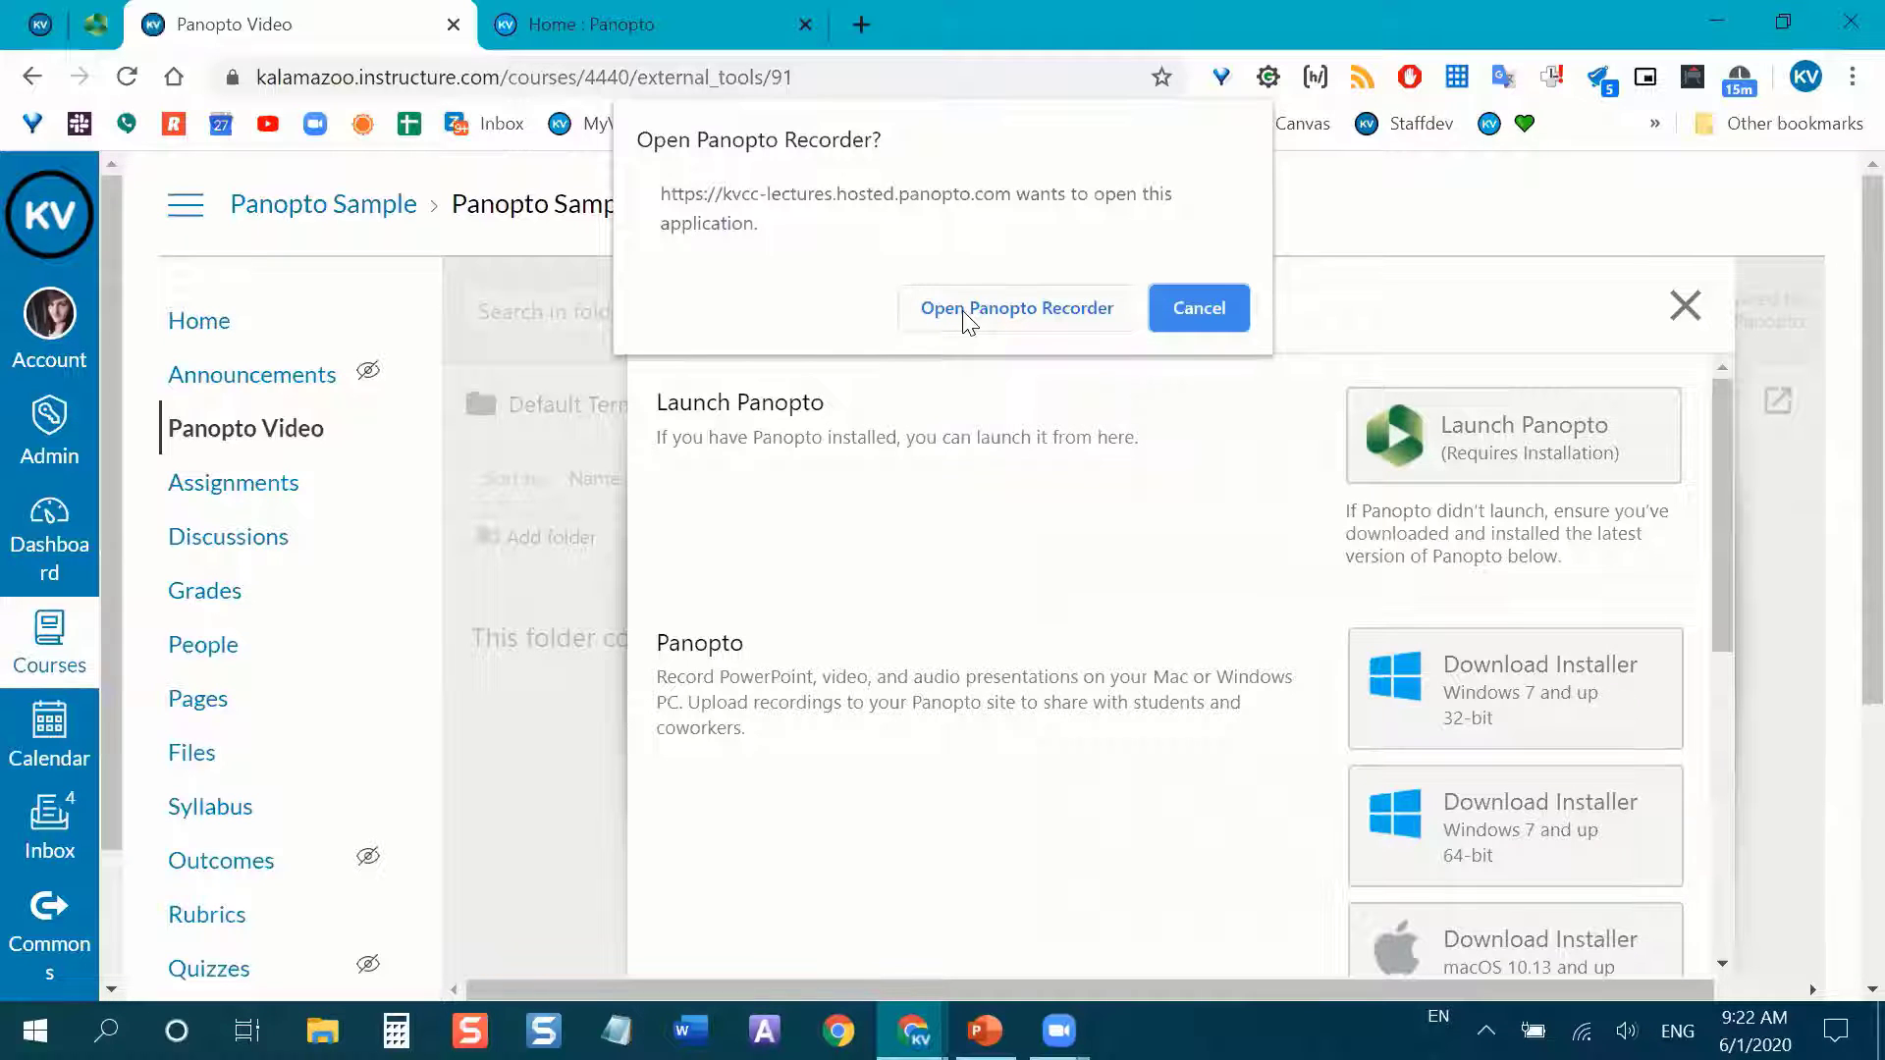
{"action": "left_click", "coordinate": [1018, 312]}
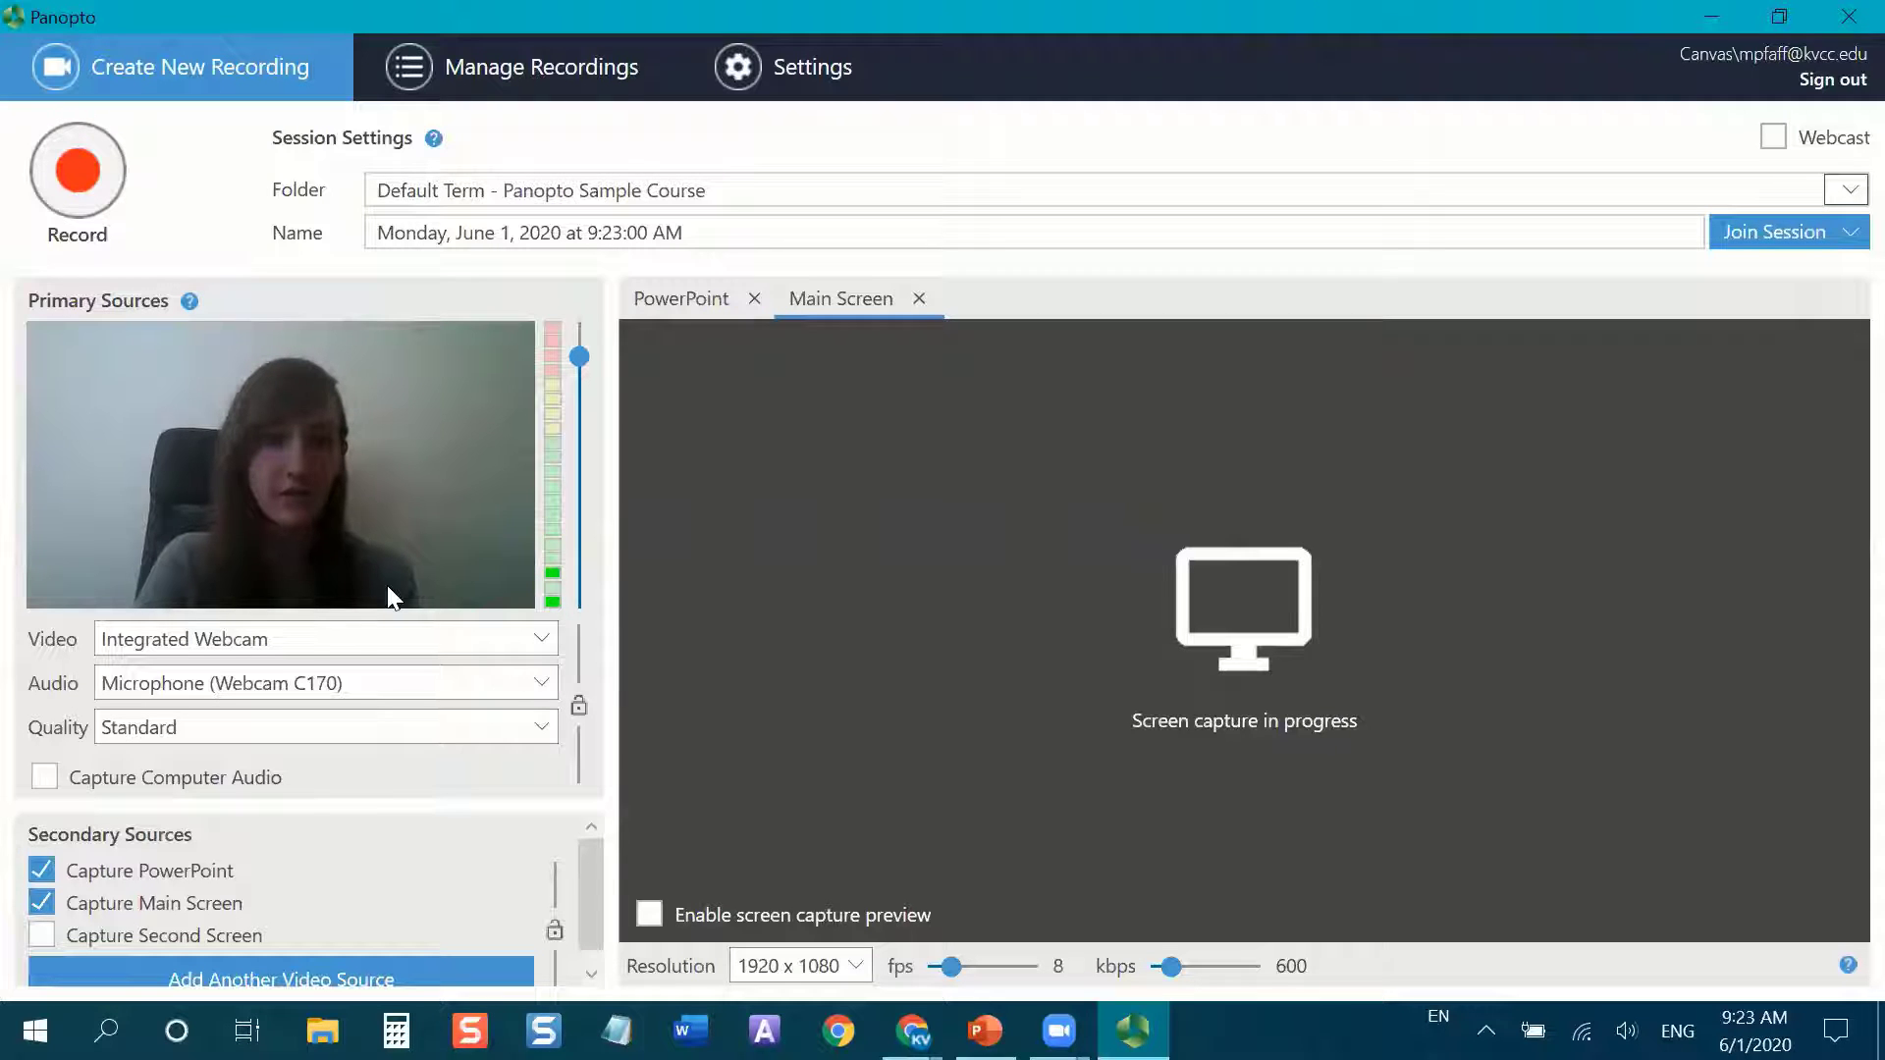
{"action": "left_click", "coordinate": [294, 639]}
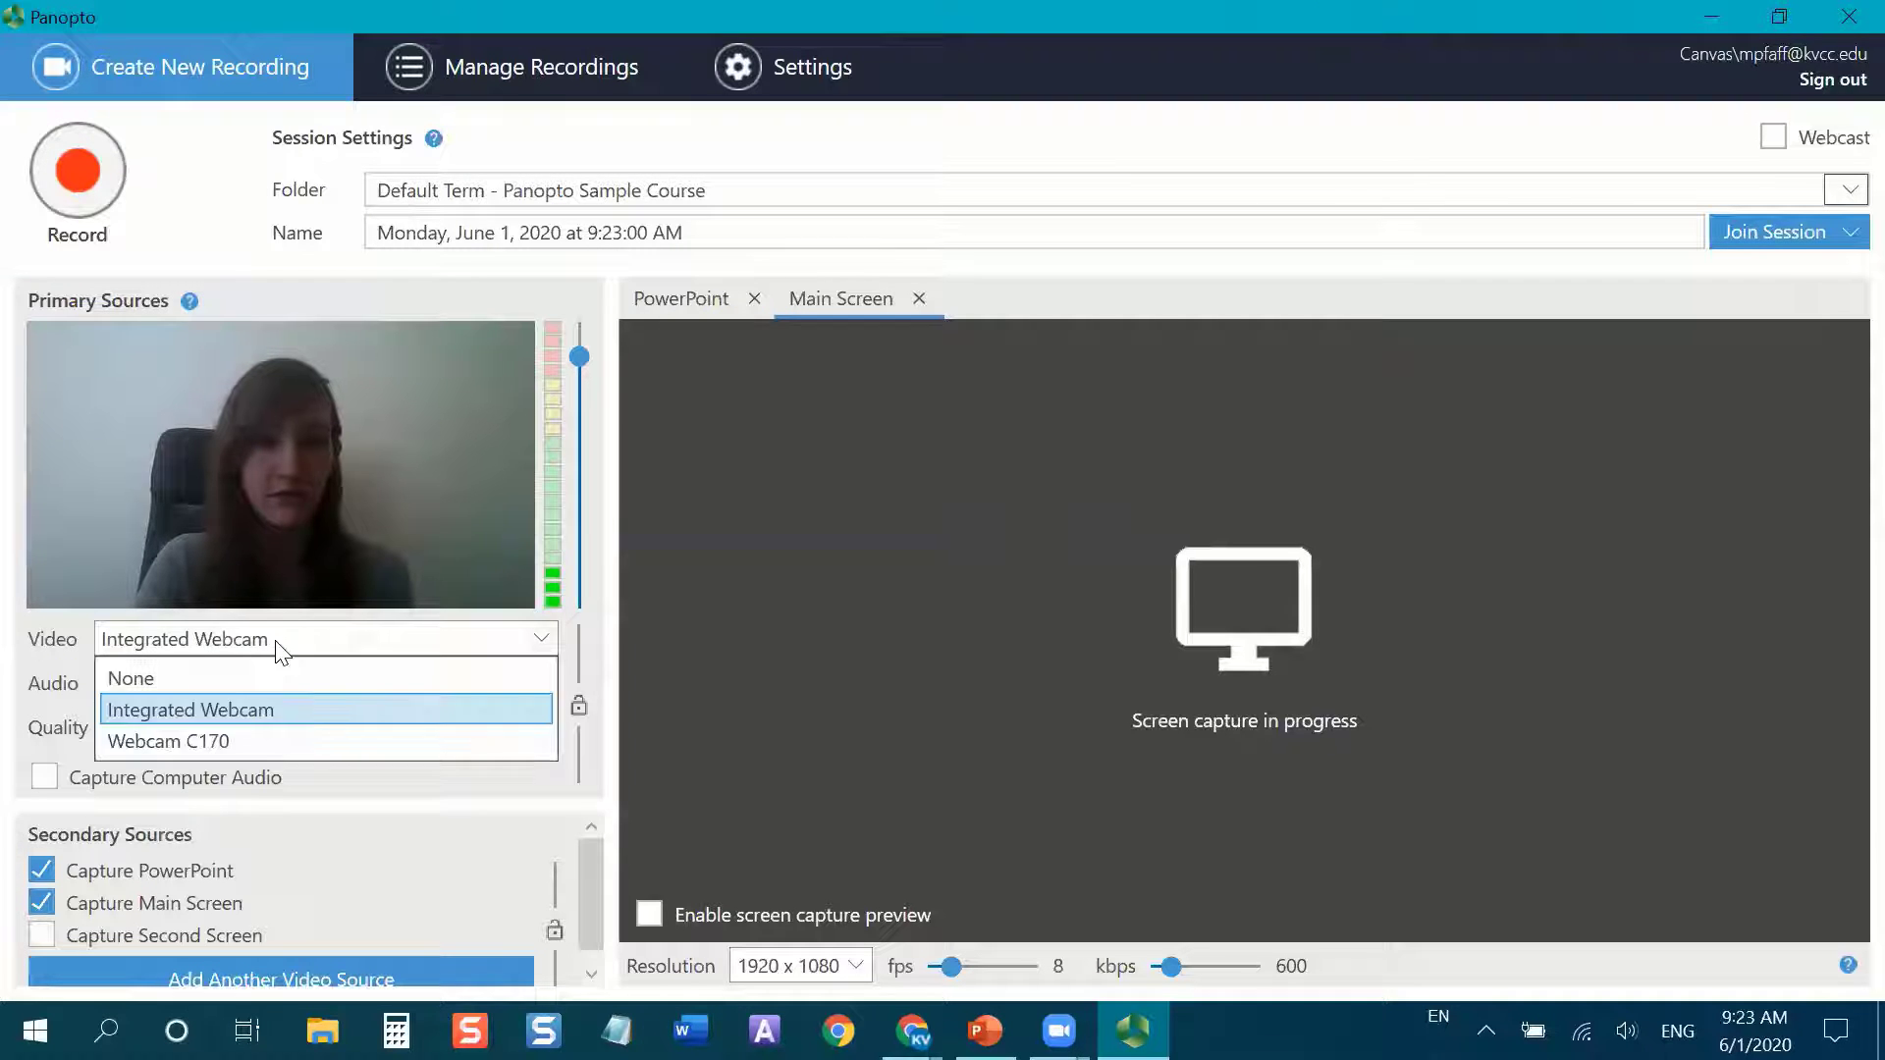
{"action": "left_click", "coordinate": [120, 678]}
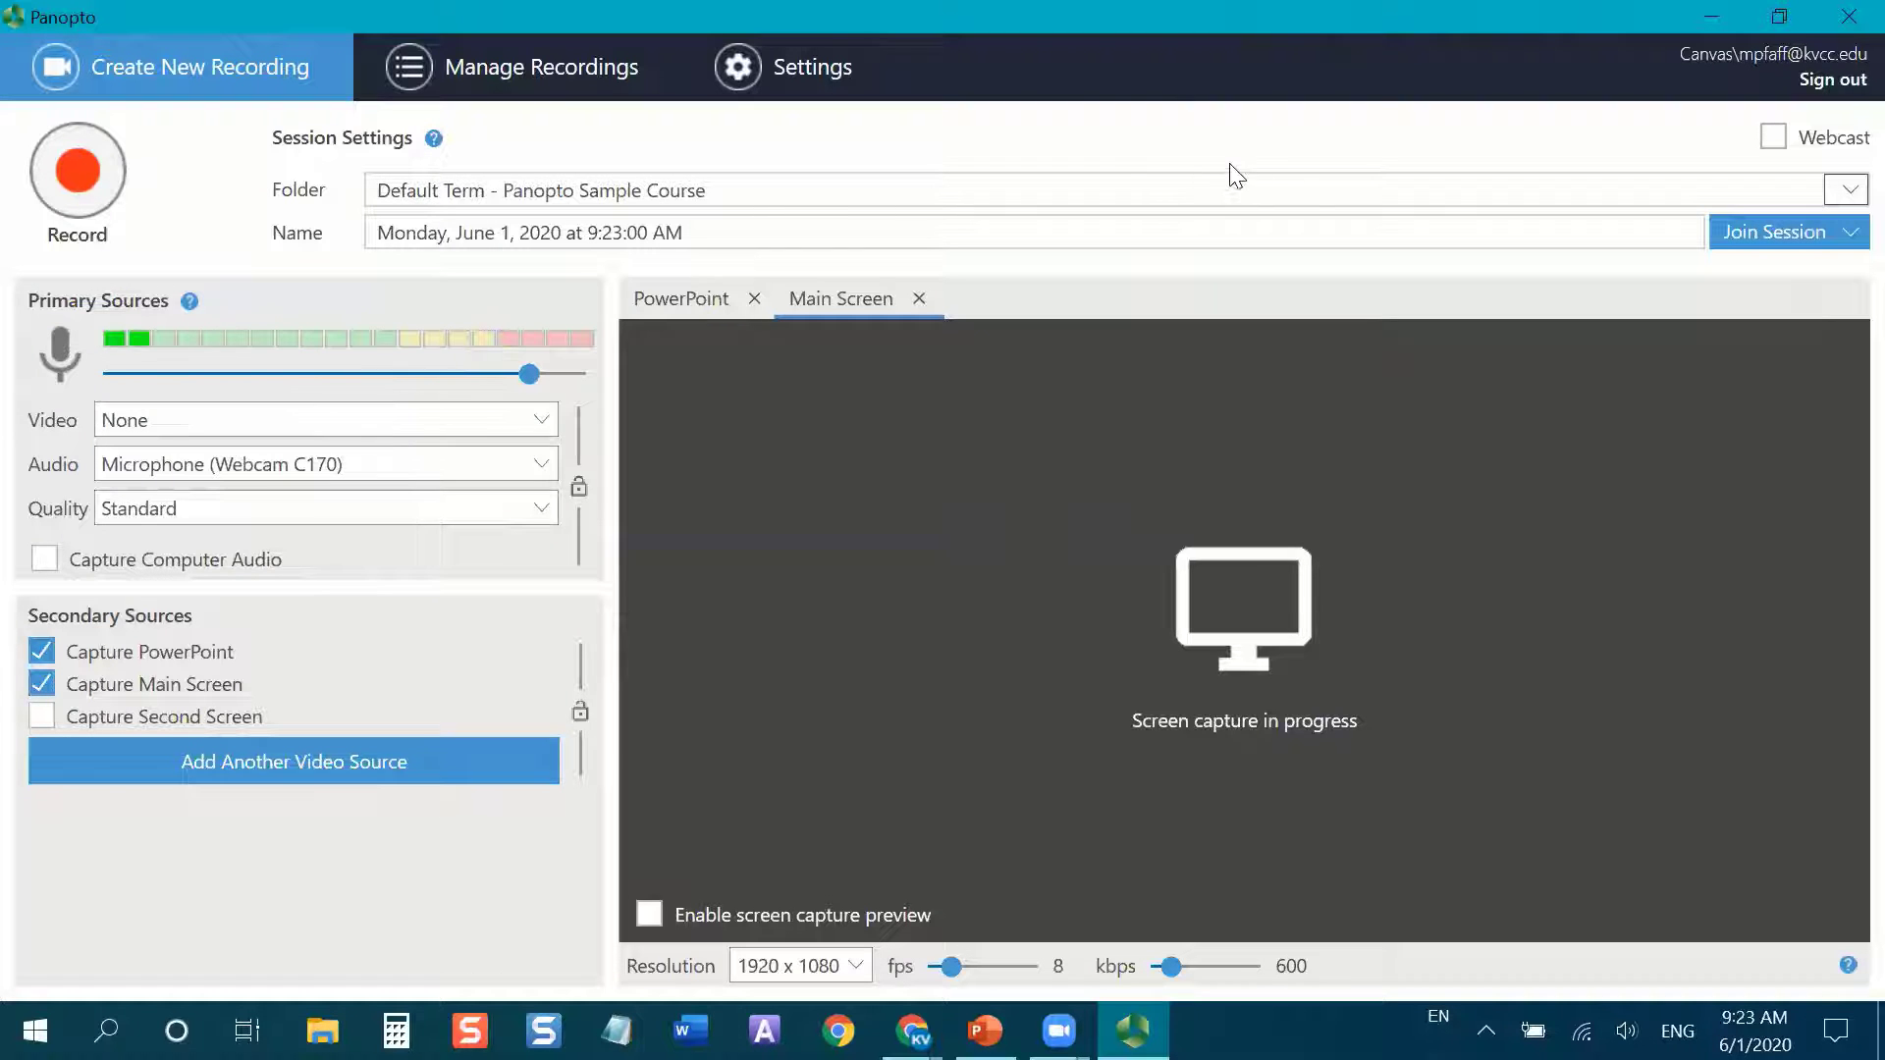
Shrink the recorder window, move it over the course page, and search the computer's apps for panopto.
{"action": "left_click", "coordinate": [1778, 17]}
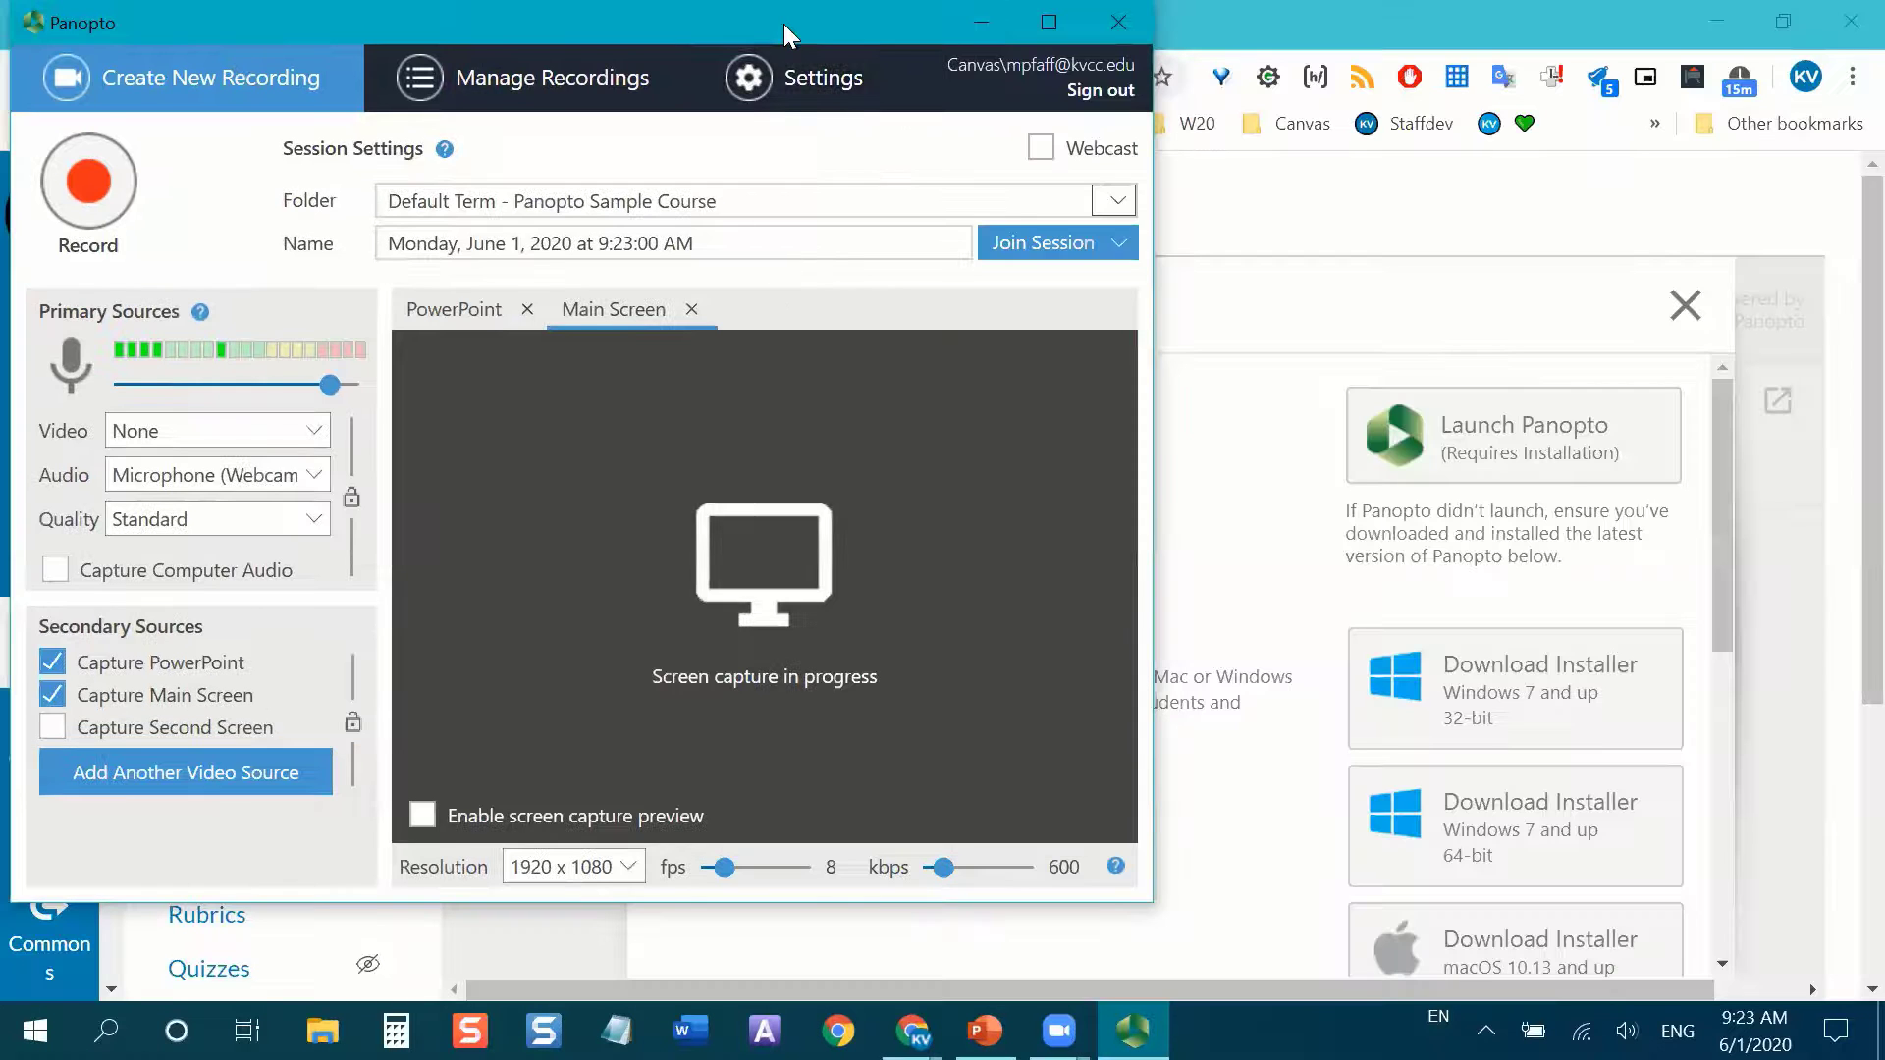
{"action": "left_click_drag", "start_coordinate": [783, 24], "coordinate": [1255, 55]}
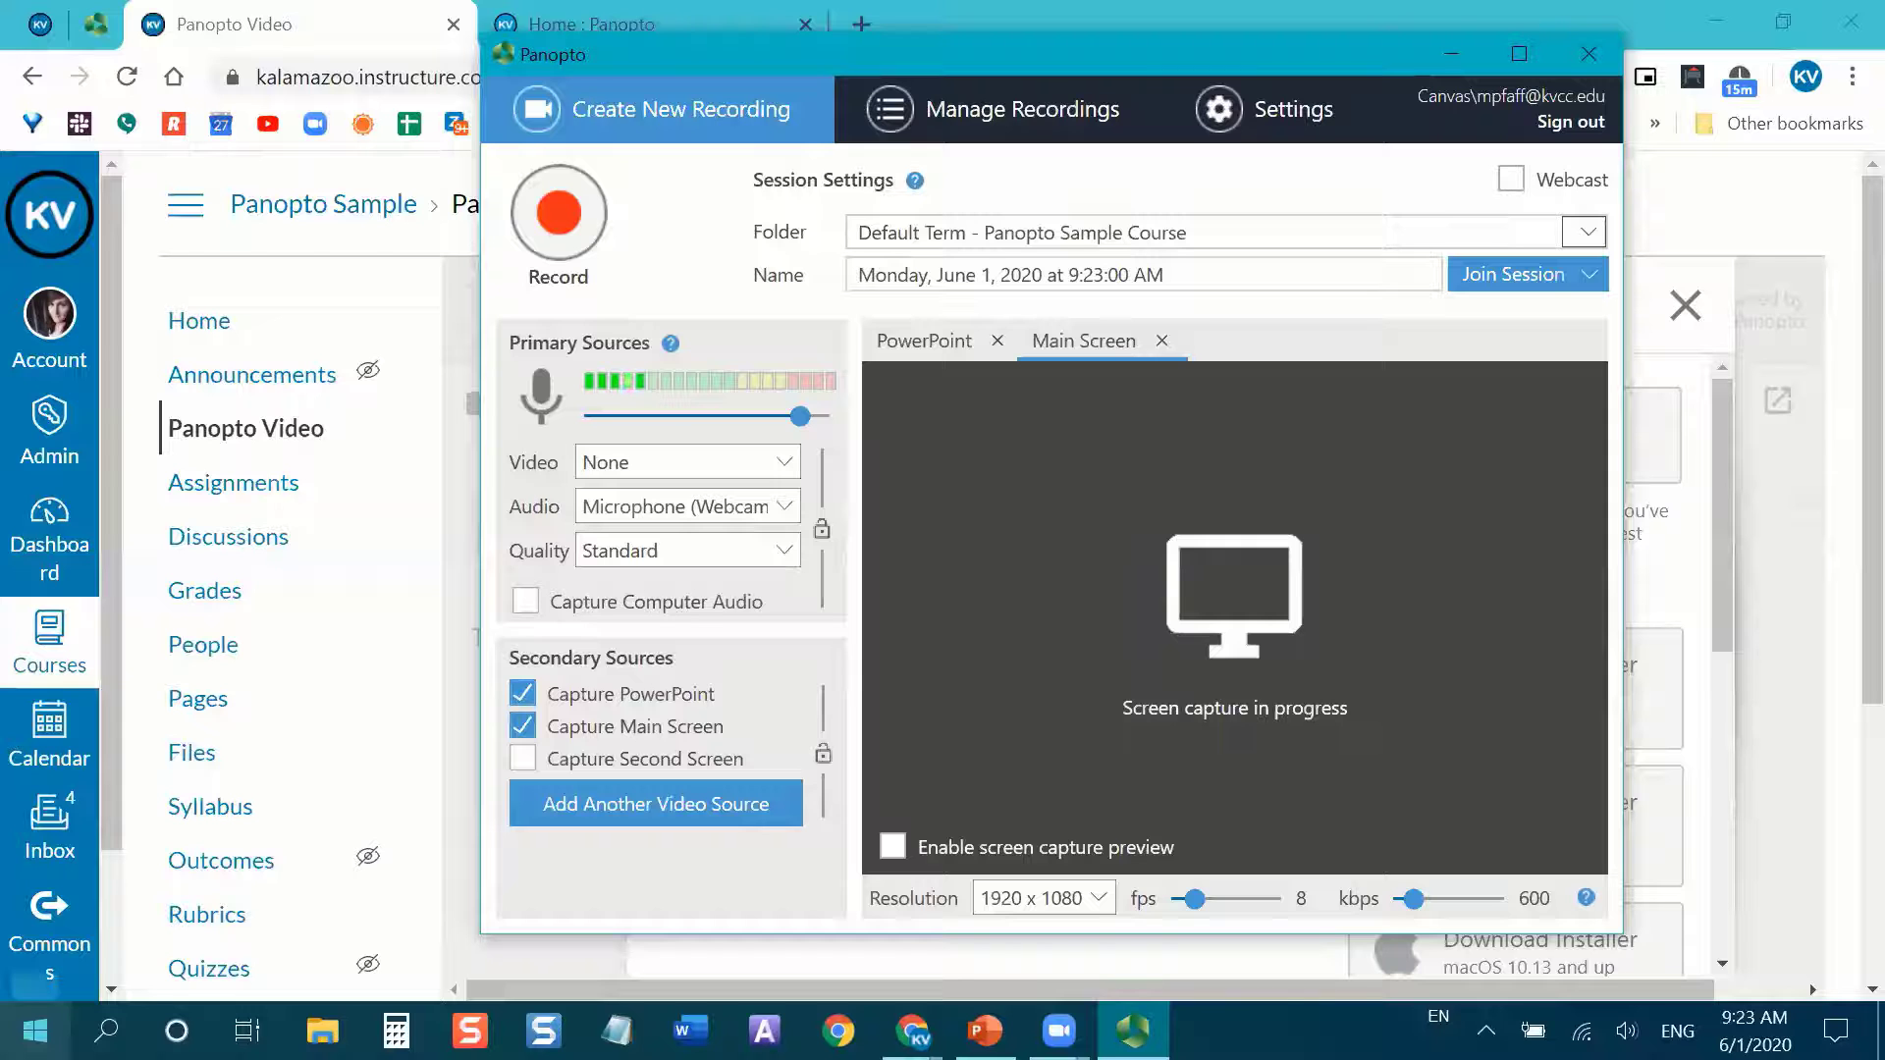
{"action": "key", "text": "super"}
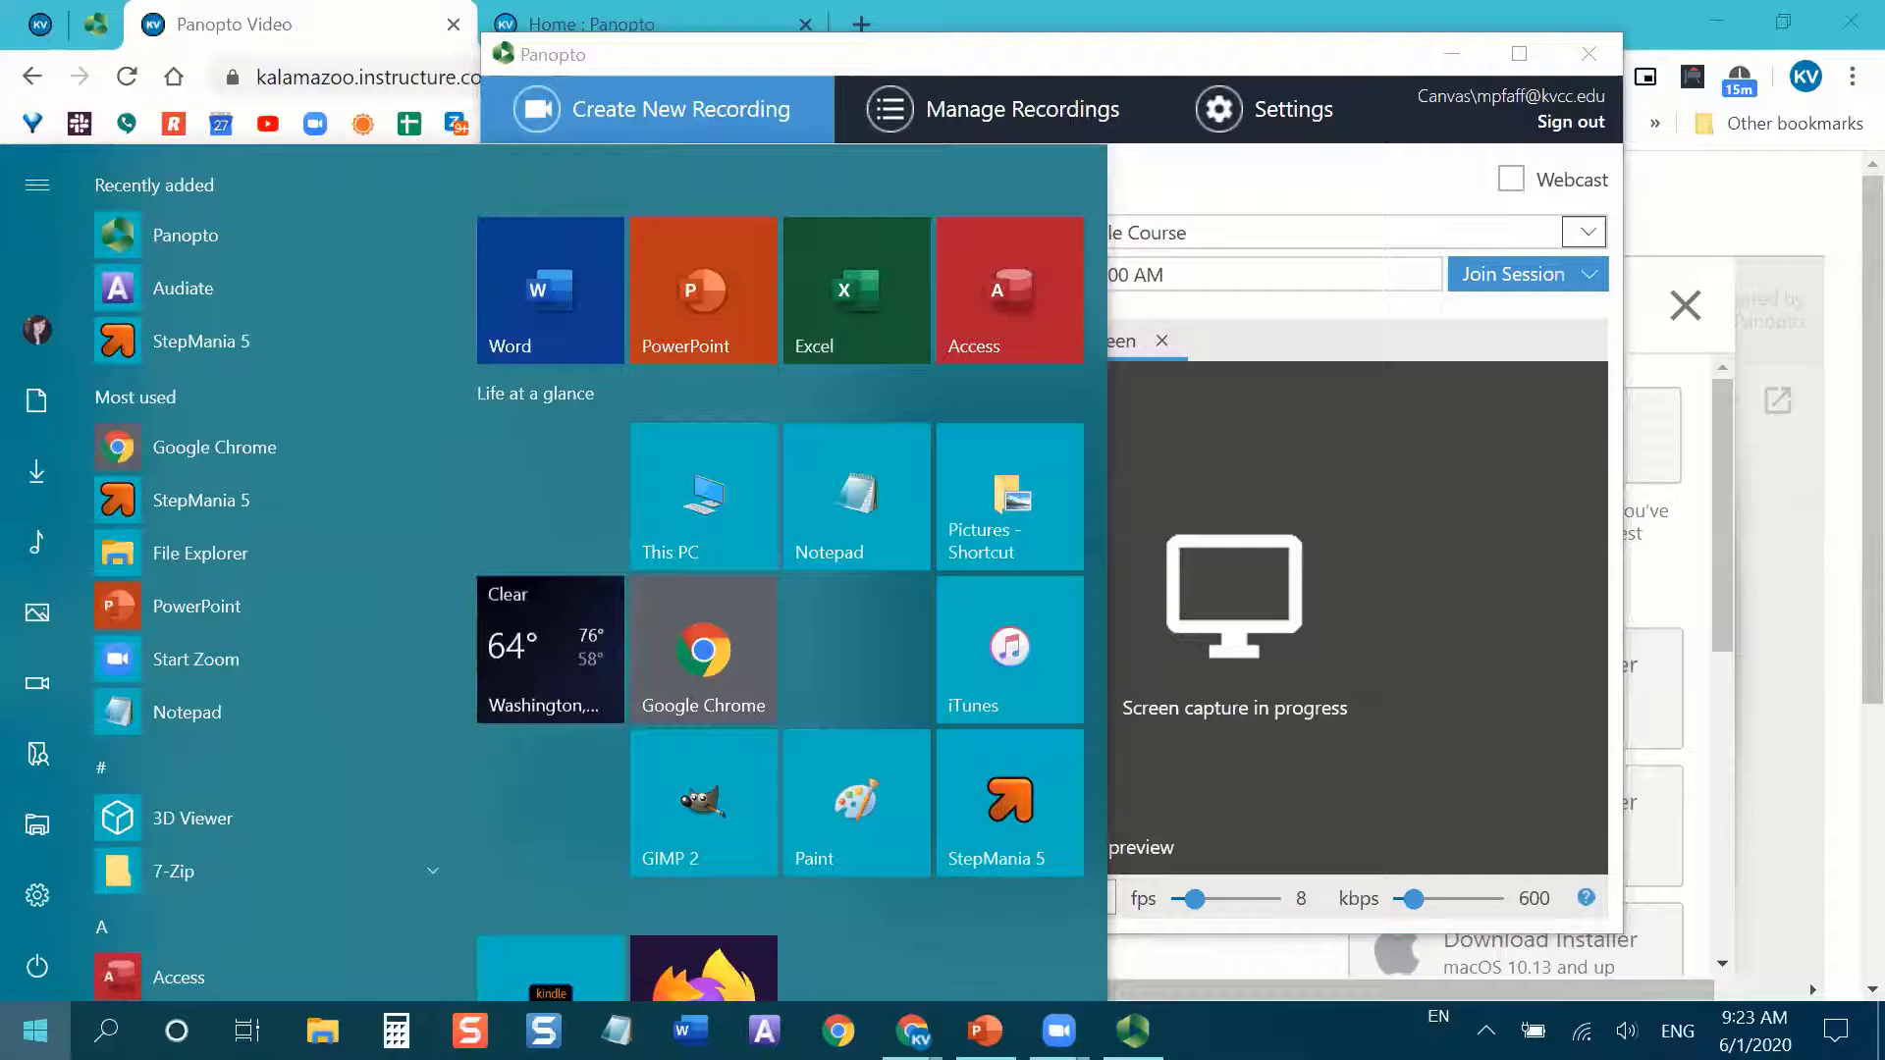
{"action": "type", "text": "panopto"}
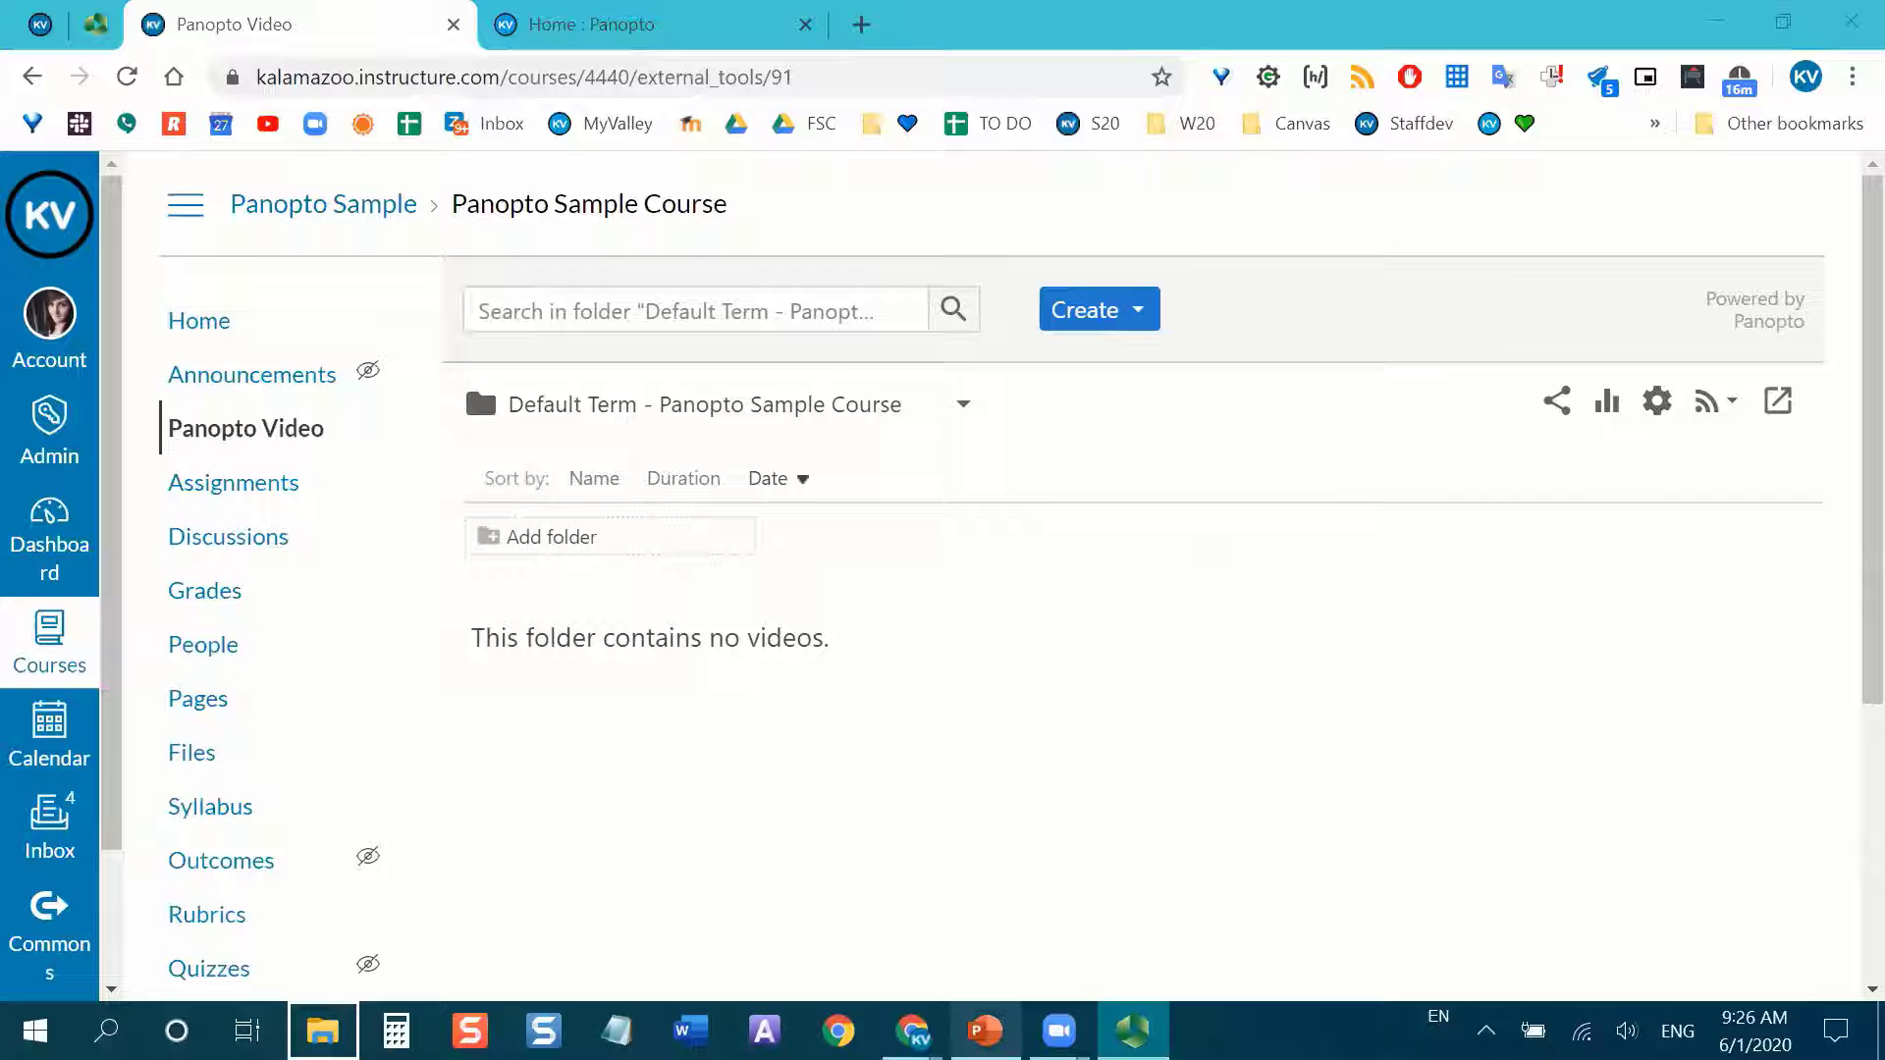
Start a new recording session from the course's Panopto Video page and open it in Panopto Recorder.
{"action": "left_click", "coordinate": [1084, 310]}
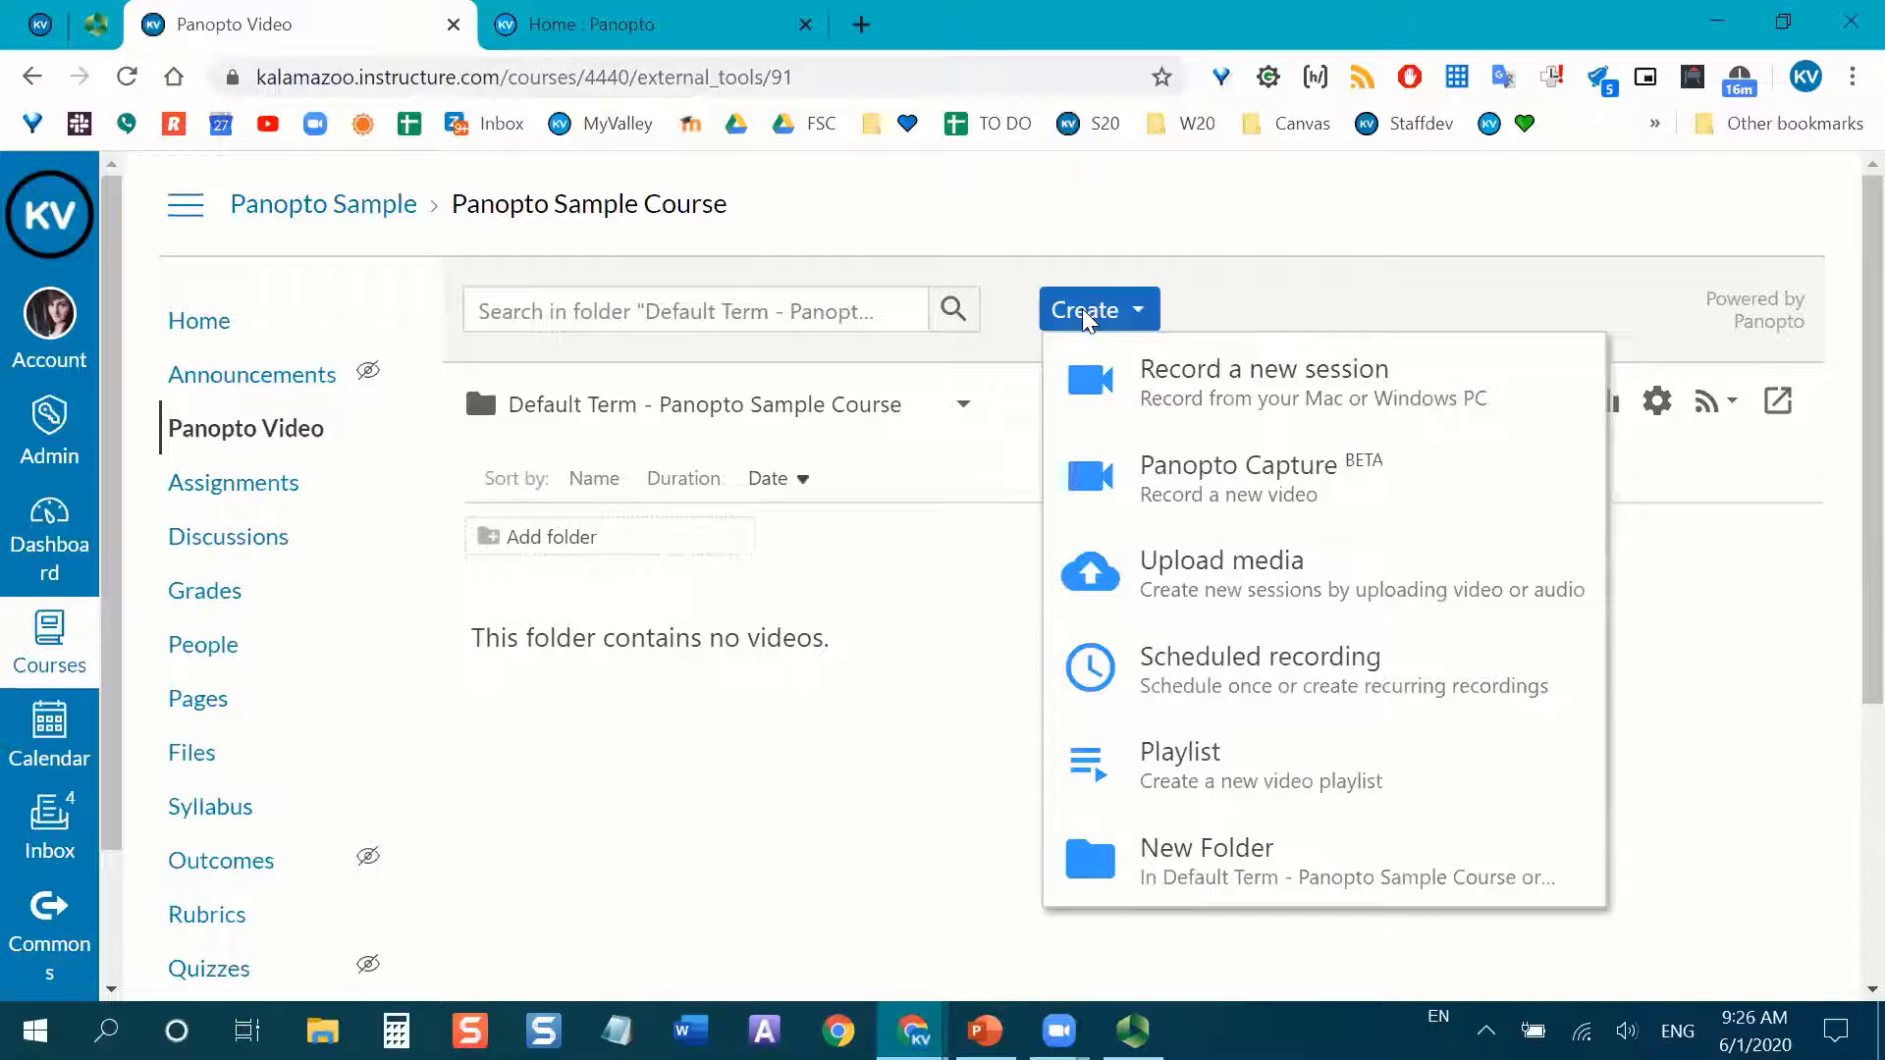
{"action": "left_click", "coordinate": [1202, 385]}
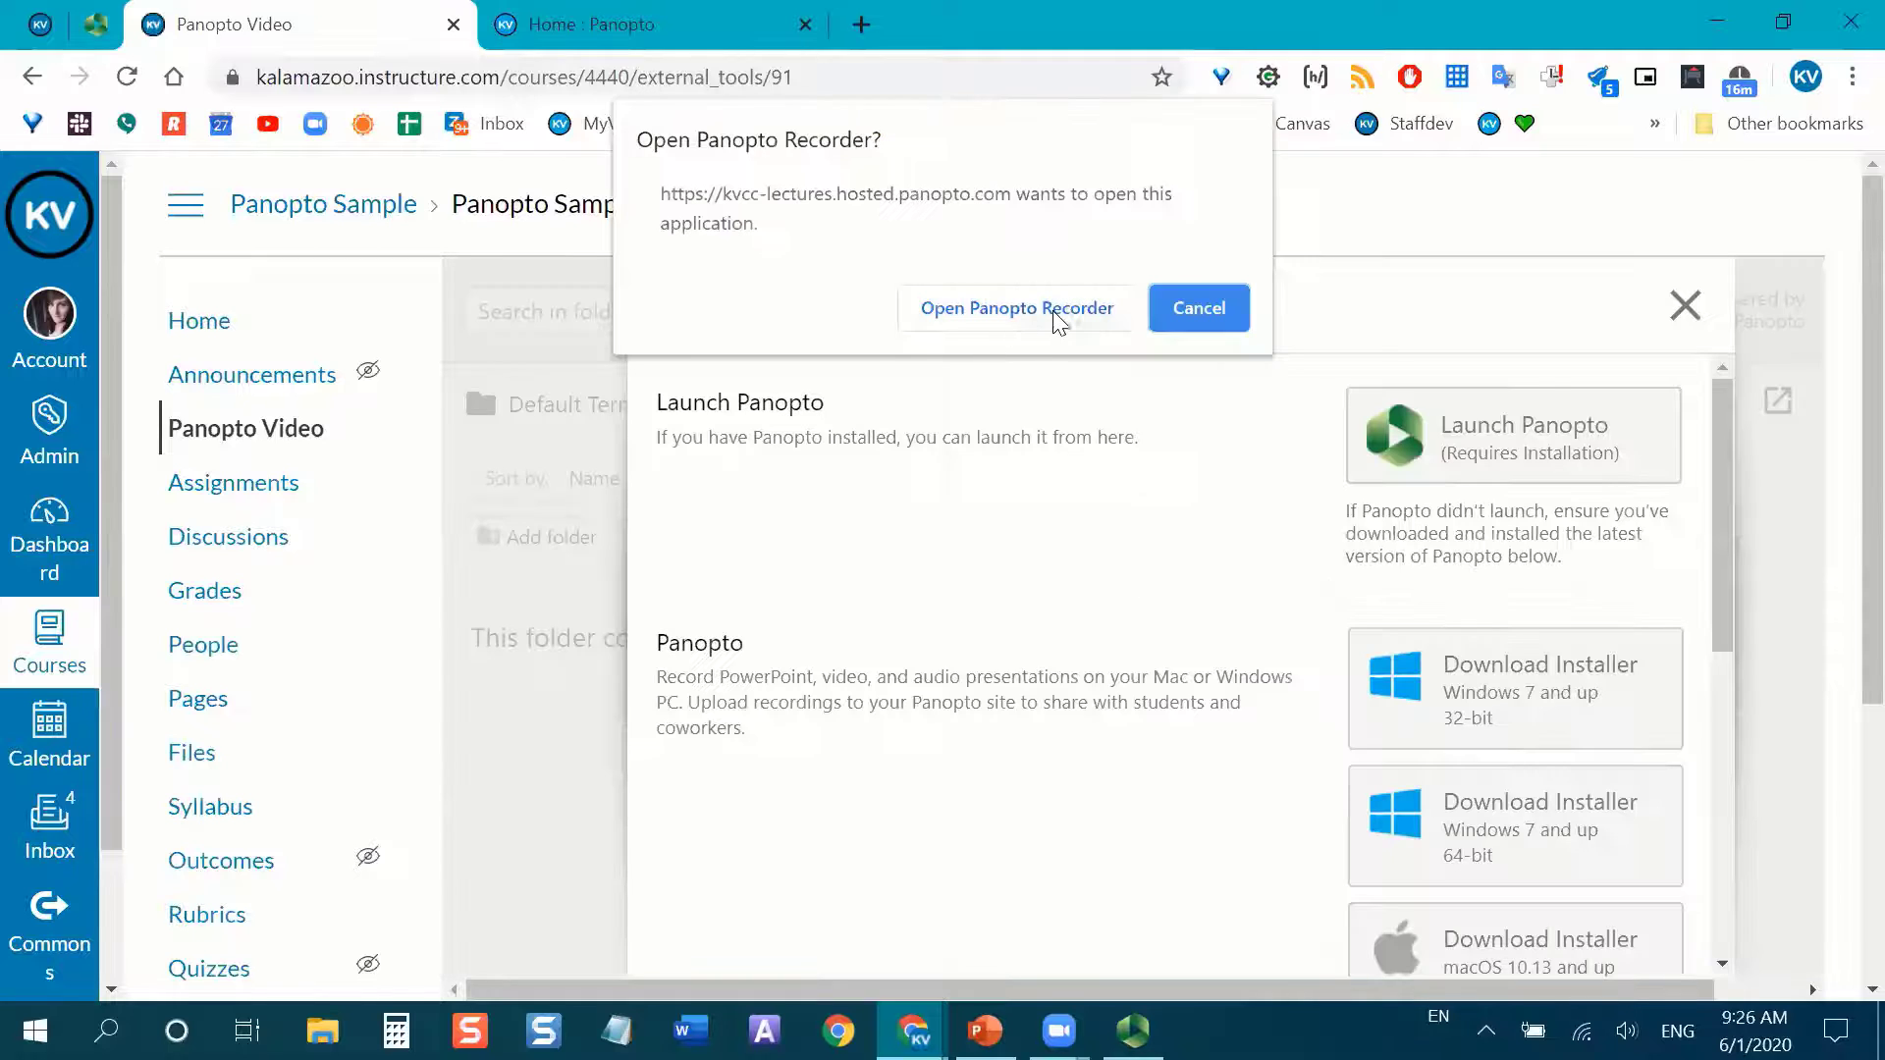
{"action": "left_click", "coordinate": [1045, 313]}
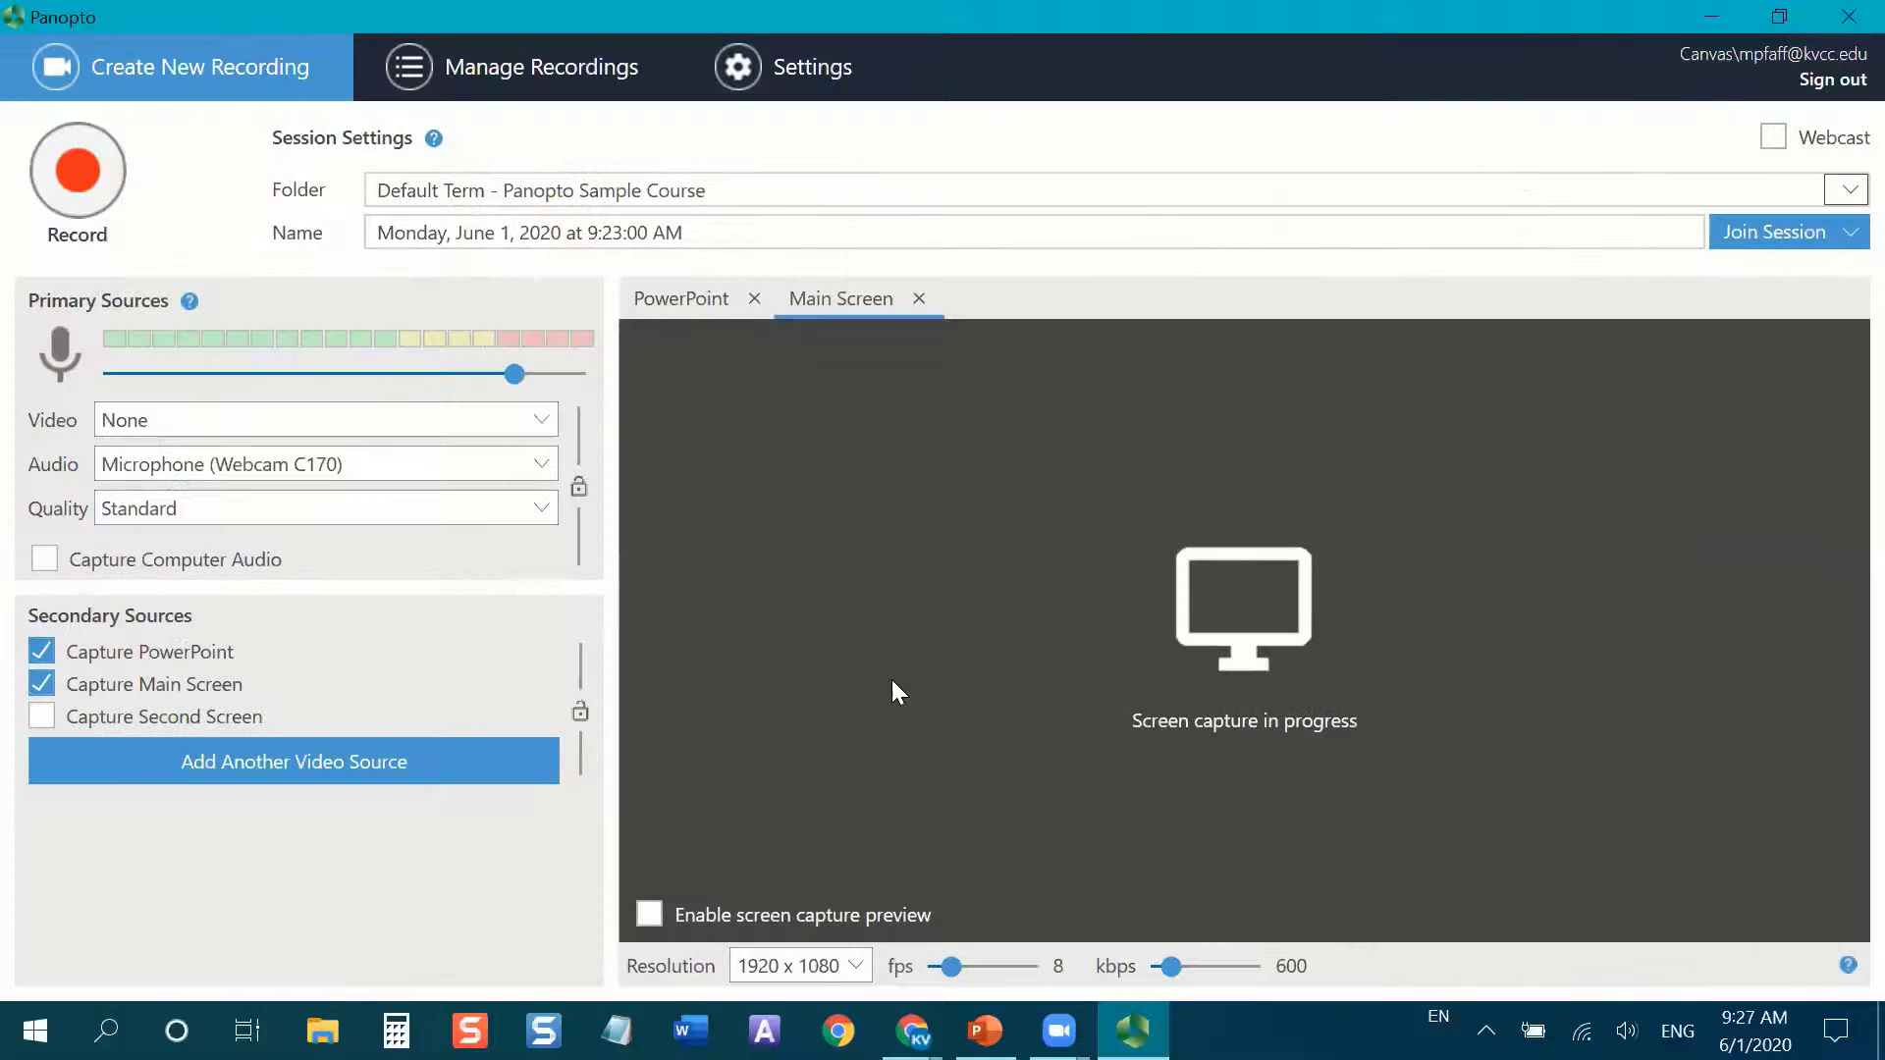
Switch to the PowerPoint slide show and reveal point A about the folder and recording name on the Recording slide.
{"action": "key", "text": "alt+Tab"}
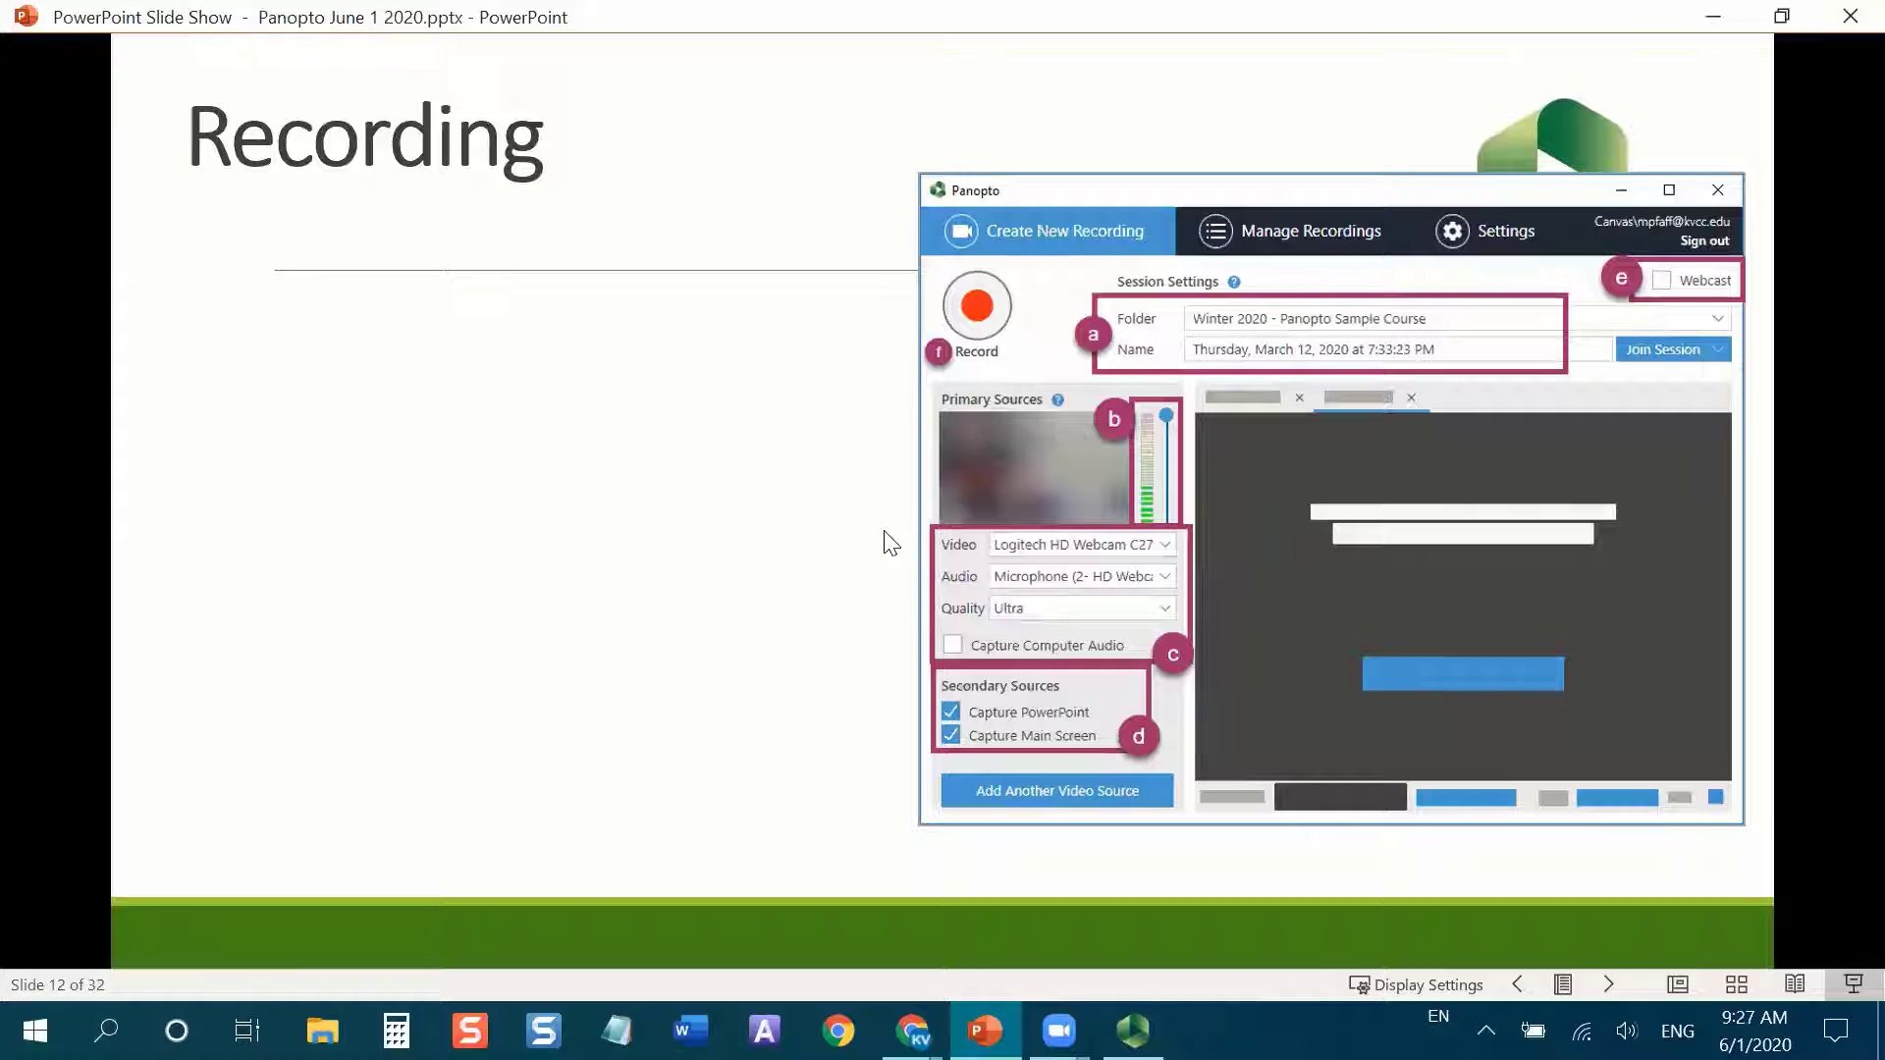
{"action": "left_click", "coordinate": [833, 501]}
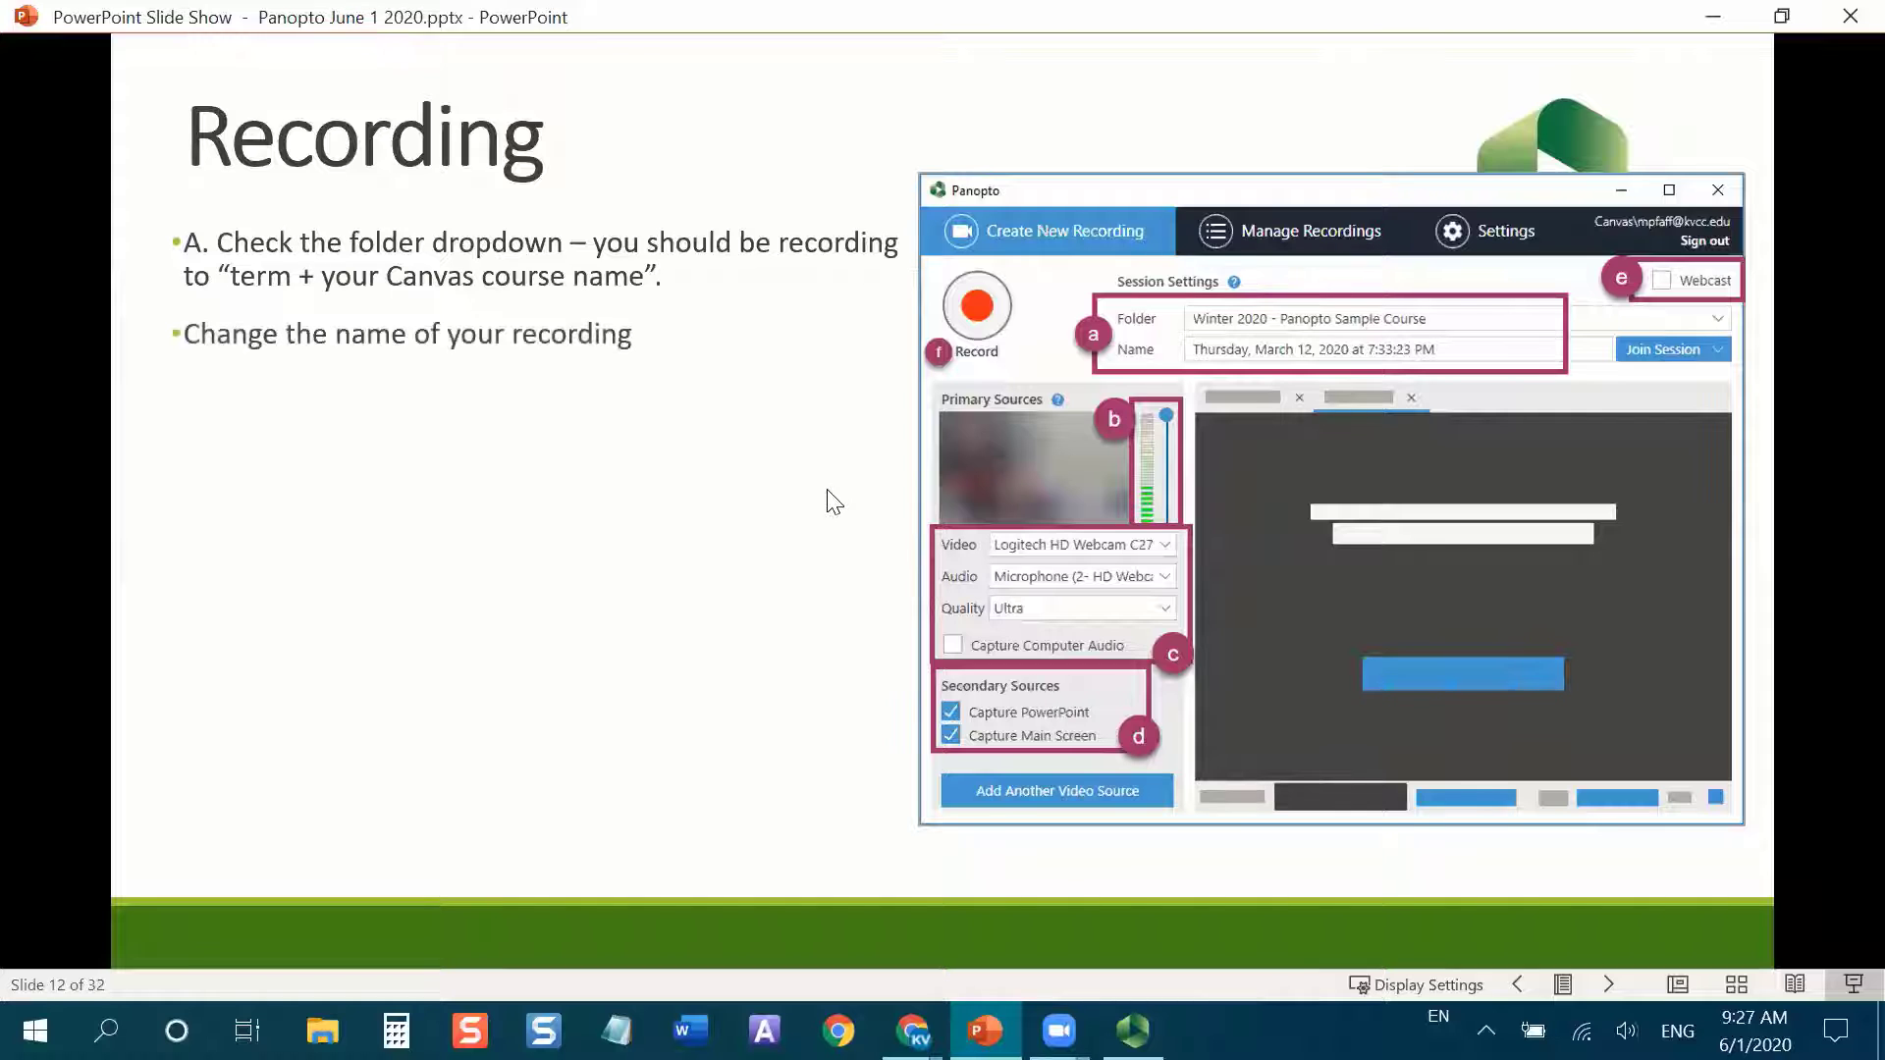
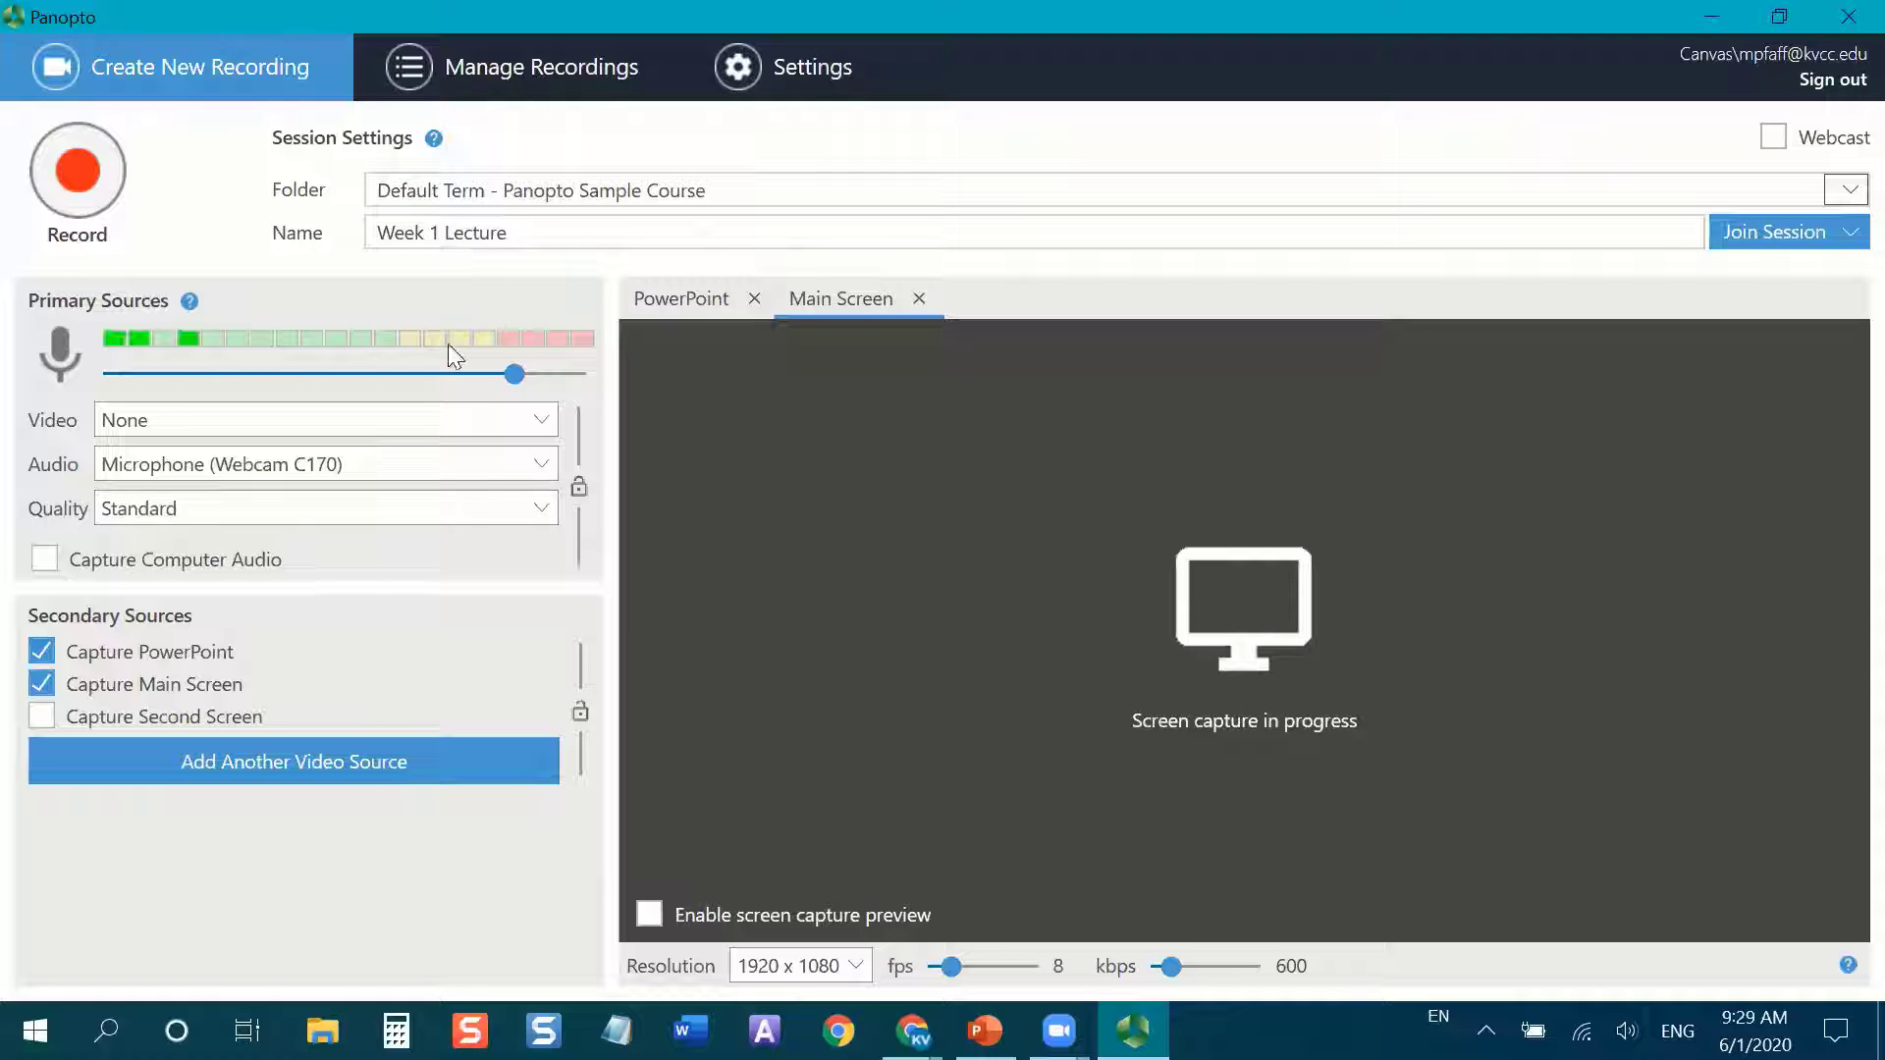
Undo the recording name edits to restore Panopto Sample Recording 1 as the session name.
{"action": "key", "text": "ctrl+z"}
{"action": "key", "text": "ctrl+z"}
{"action": "key", "text": "ctrl+z"}
{"action": "key", "text": "ctrl+z"}
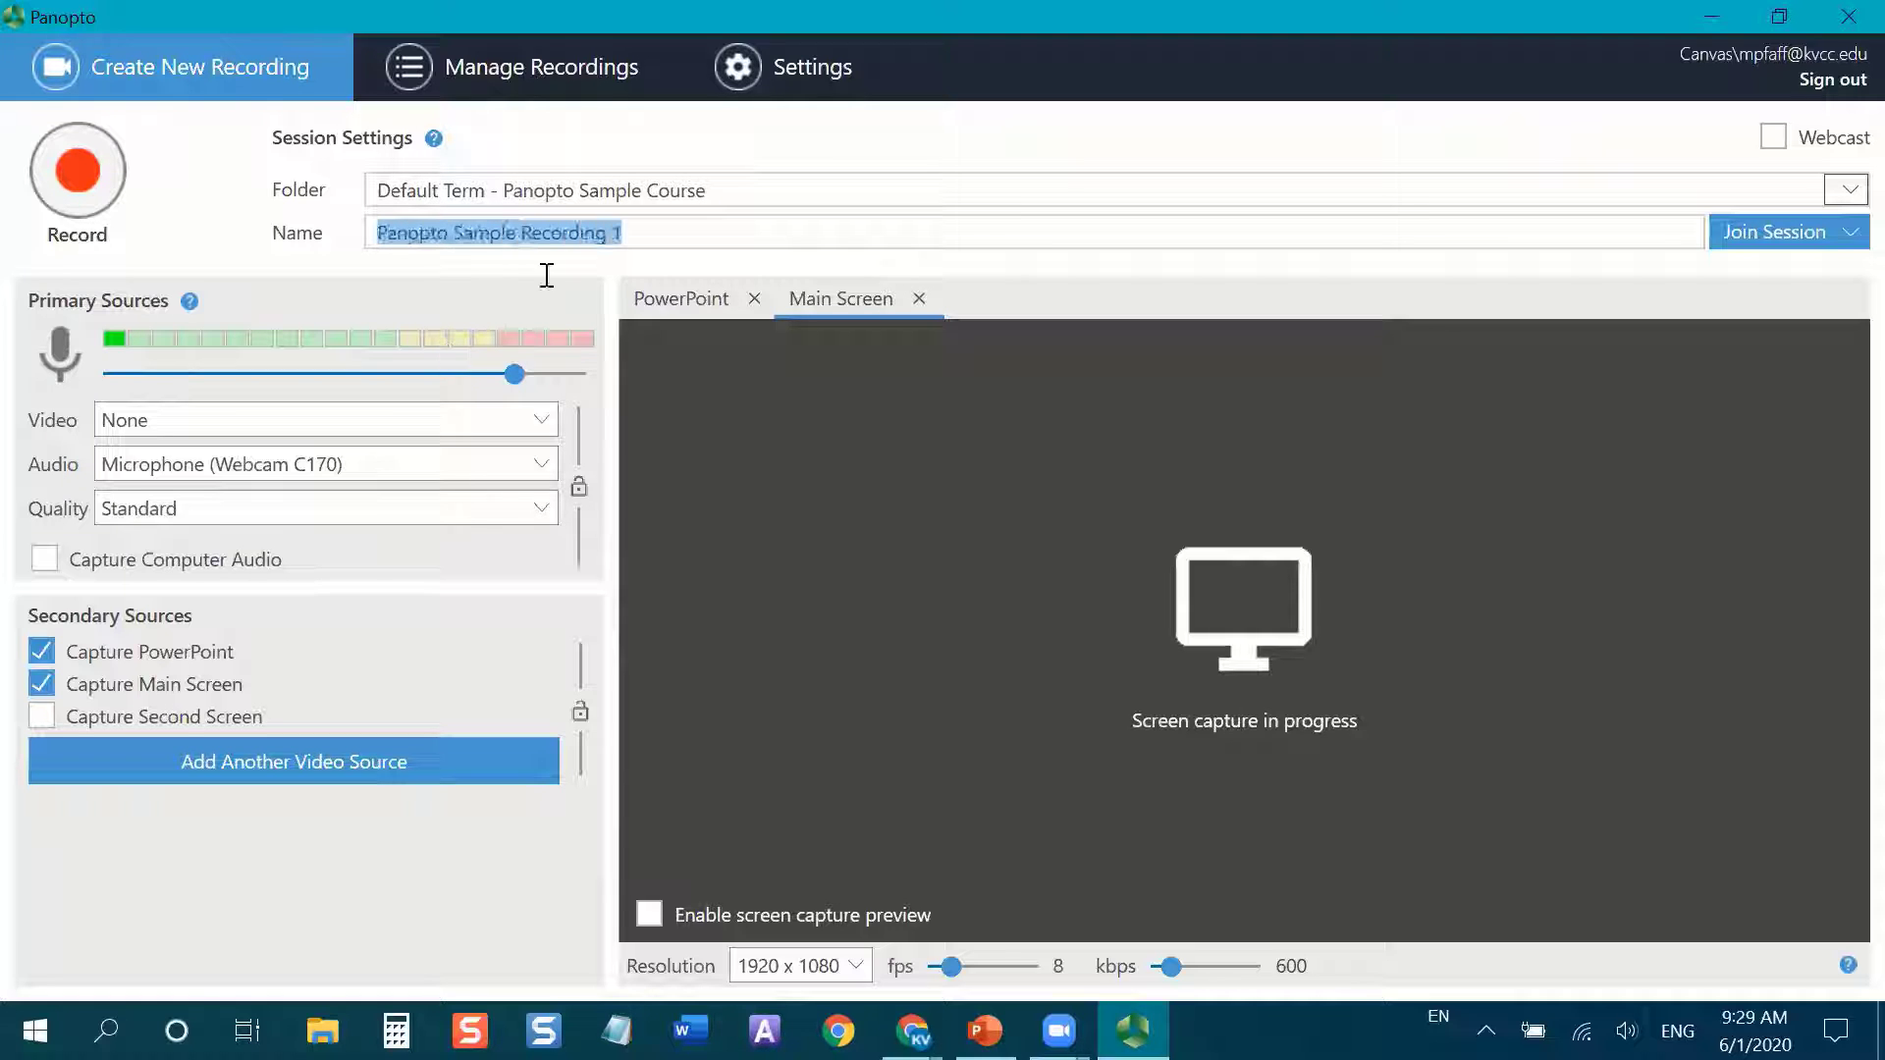
{"action": "key", "text": "End"}
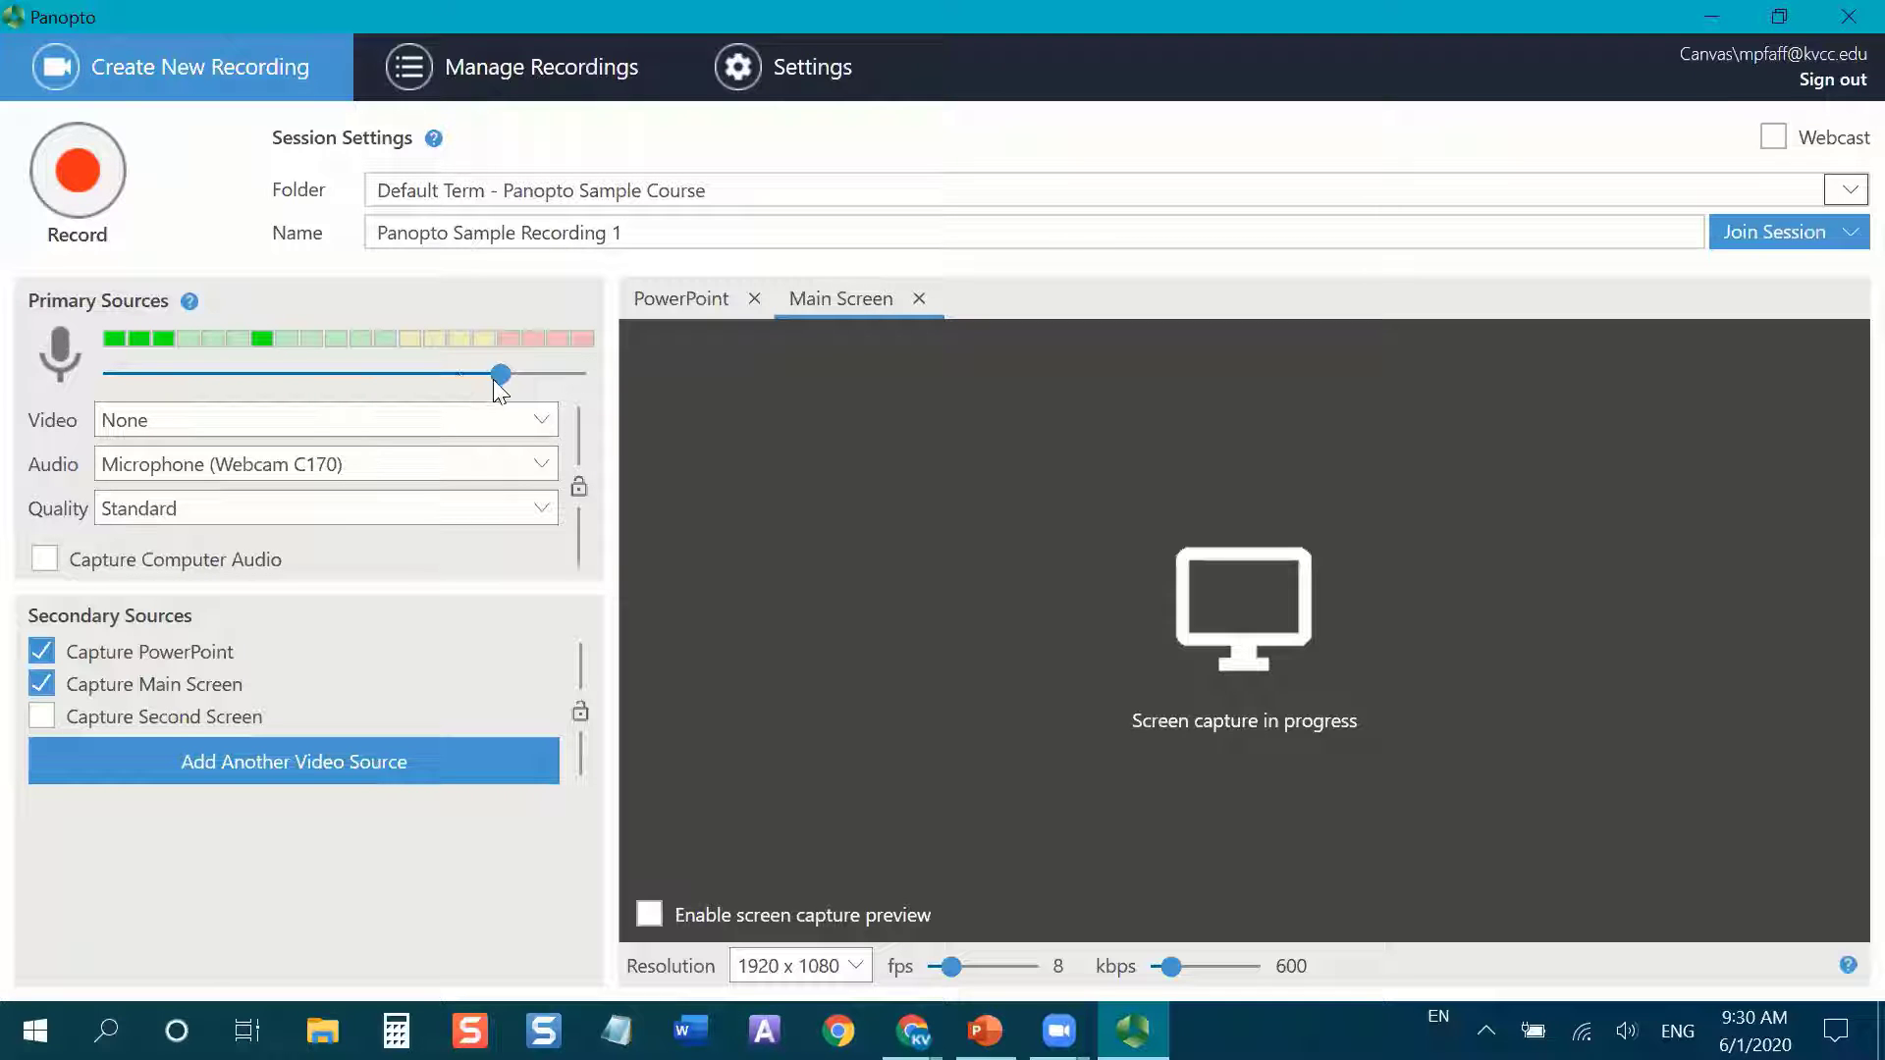
Test the microphone volume at maximum and at lower levels, and leave it slightly below the maximum.
{"action": "left_click_drag", "start_coordinate": [499, 385], "coordinate": [613, 390]}
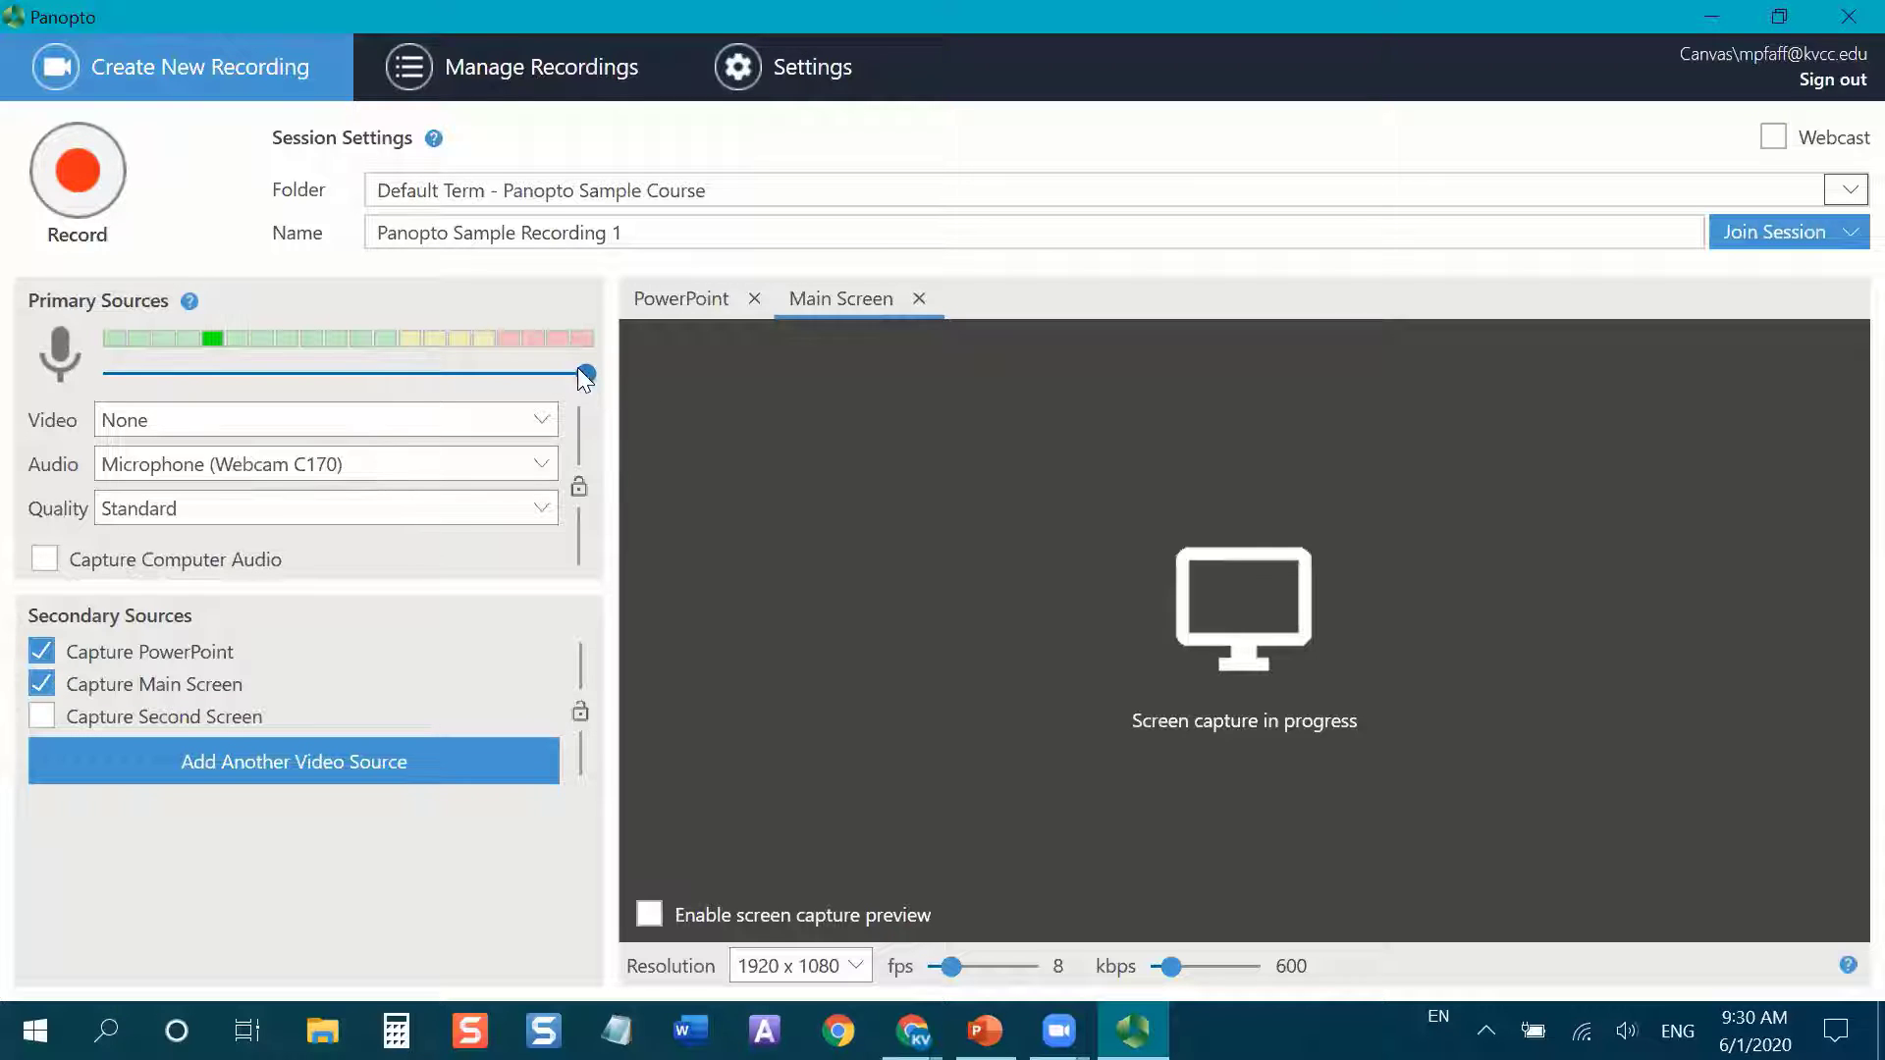
{"action": "left_click_drag", "start_coordinate": [586, 376], "coordinate": [513, 377]}
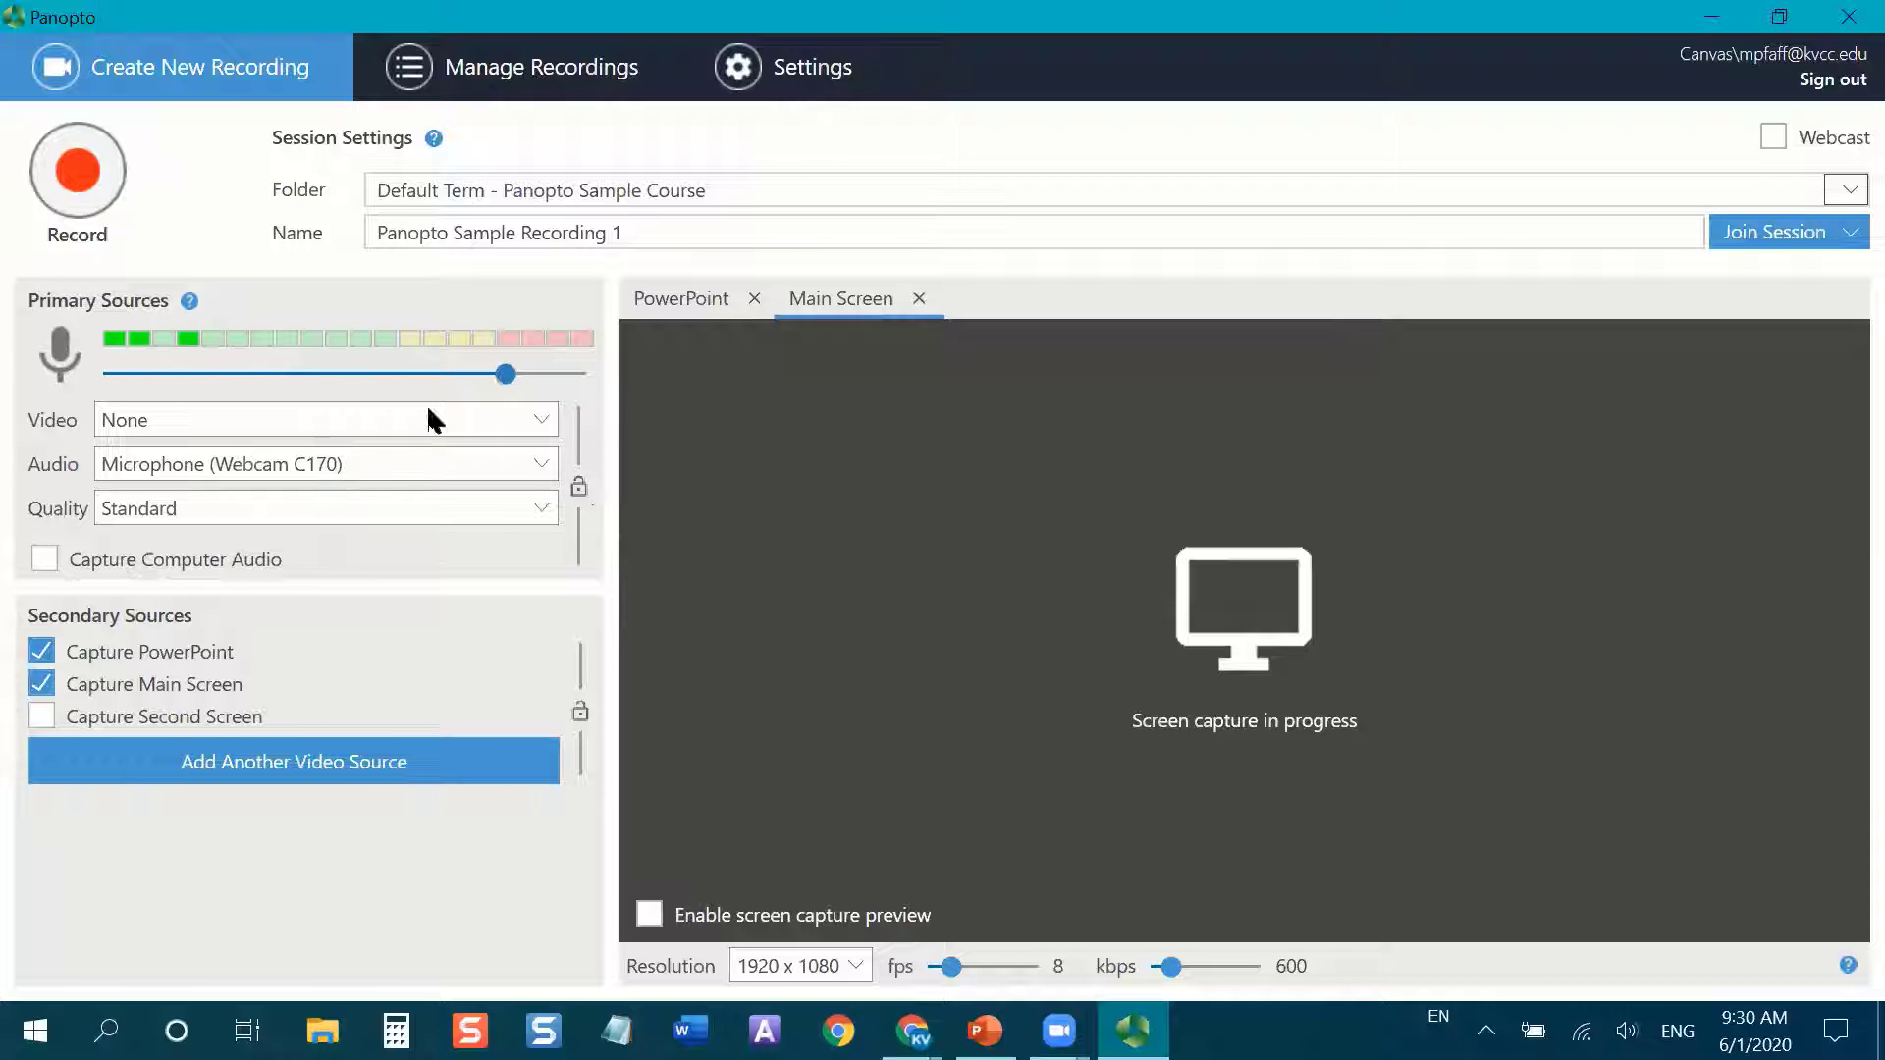
{"action": "left_click", "coordinate": [483, 375]}
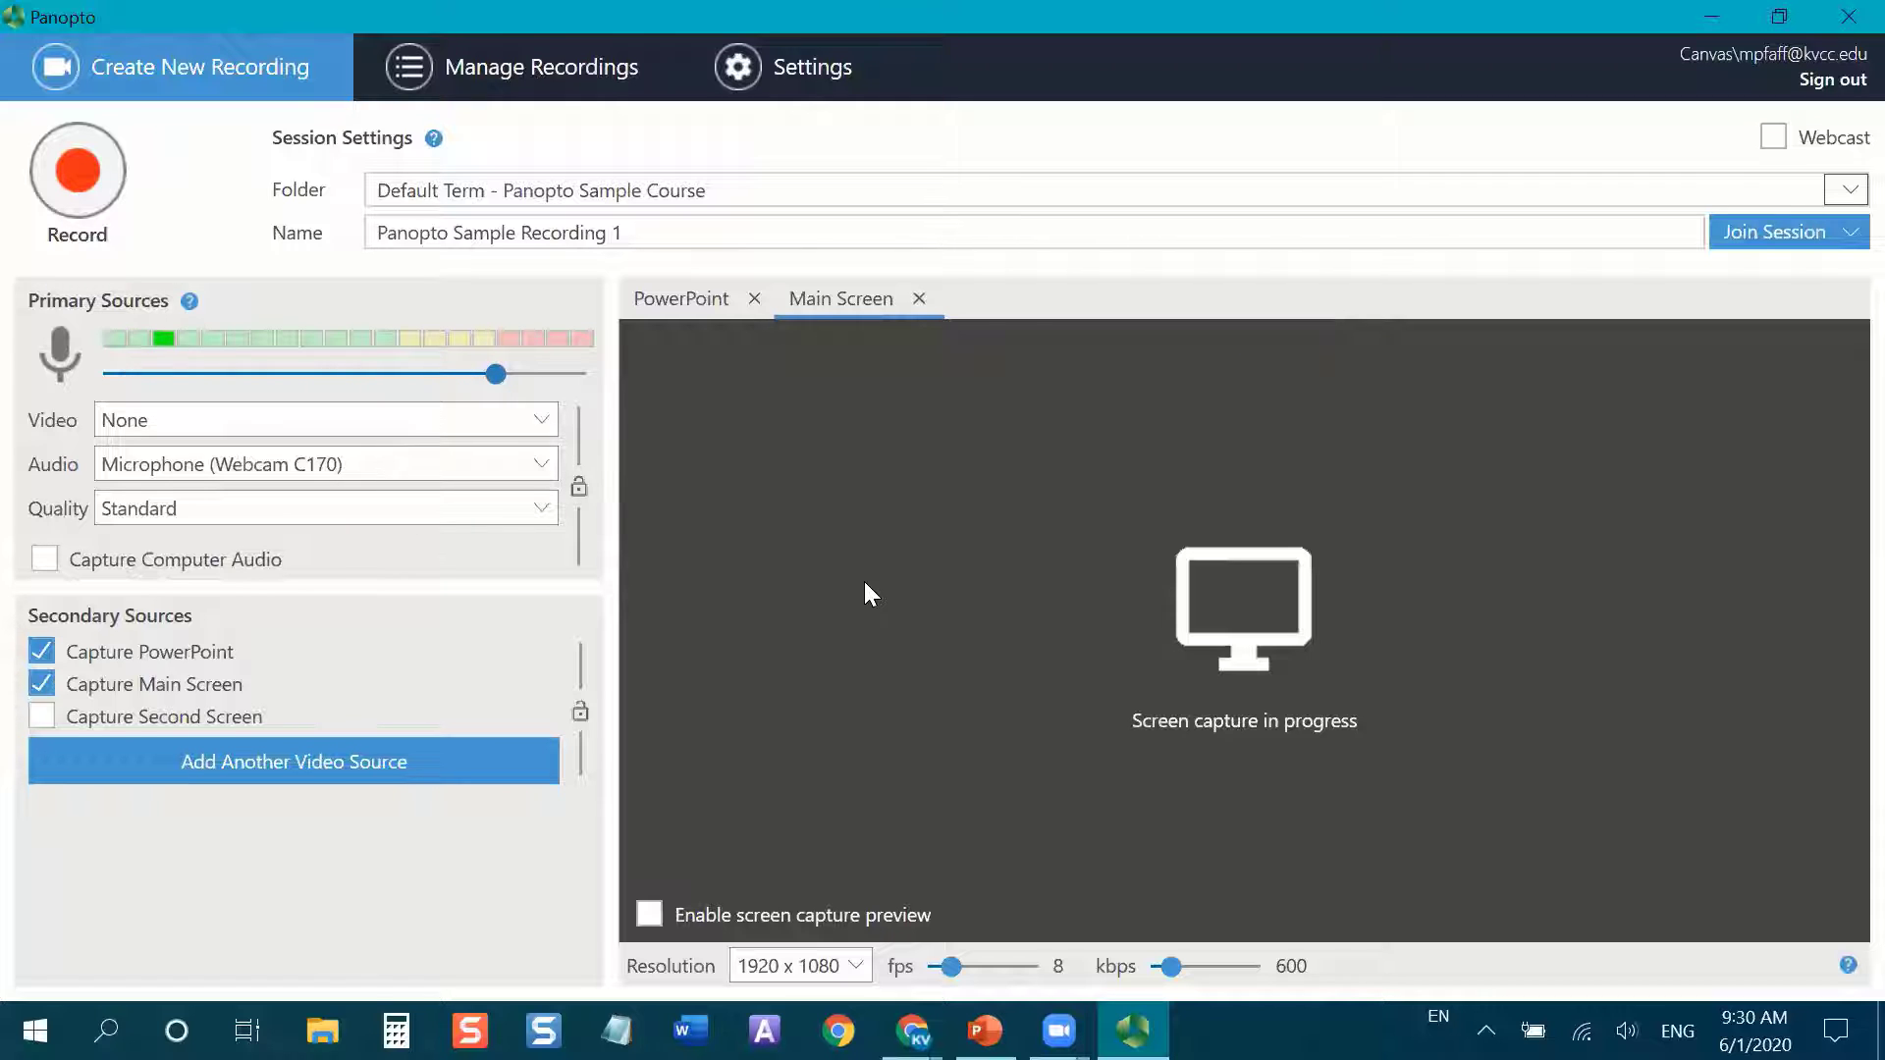
{"action": "left_click", "coordinate": [162, 375]}
{"action": "key", "text": "Right"}
{"action": "key", "text": "Right"}
{"action": "key", "text": "Right"}
{"action": "key", "text": "Right"}
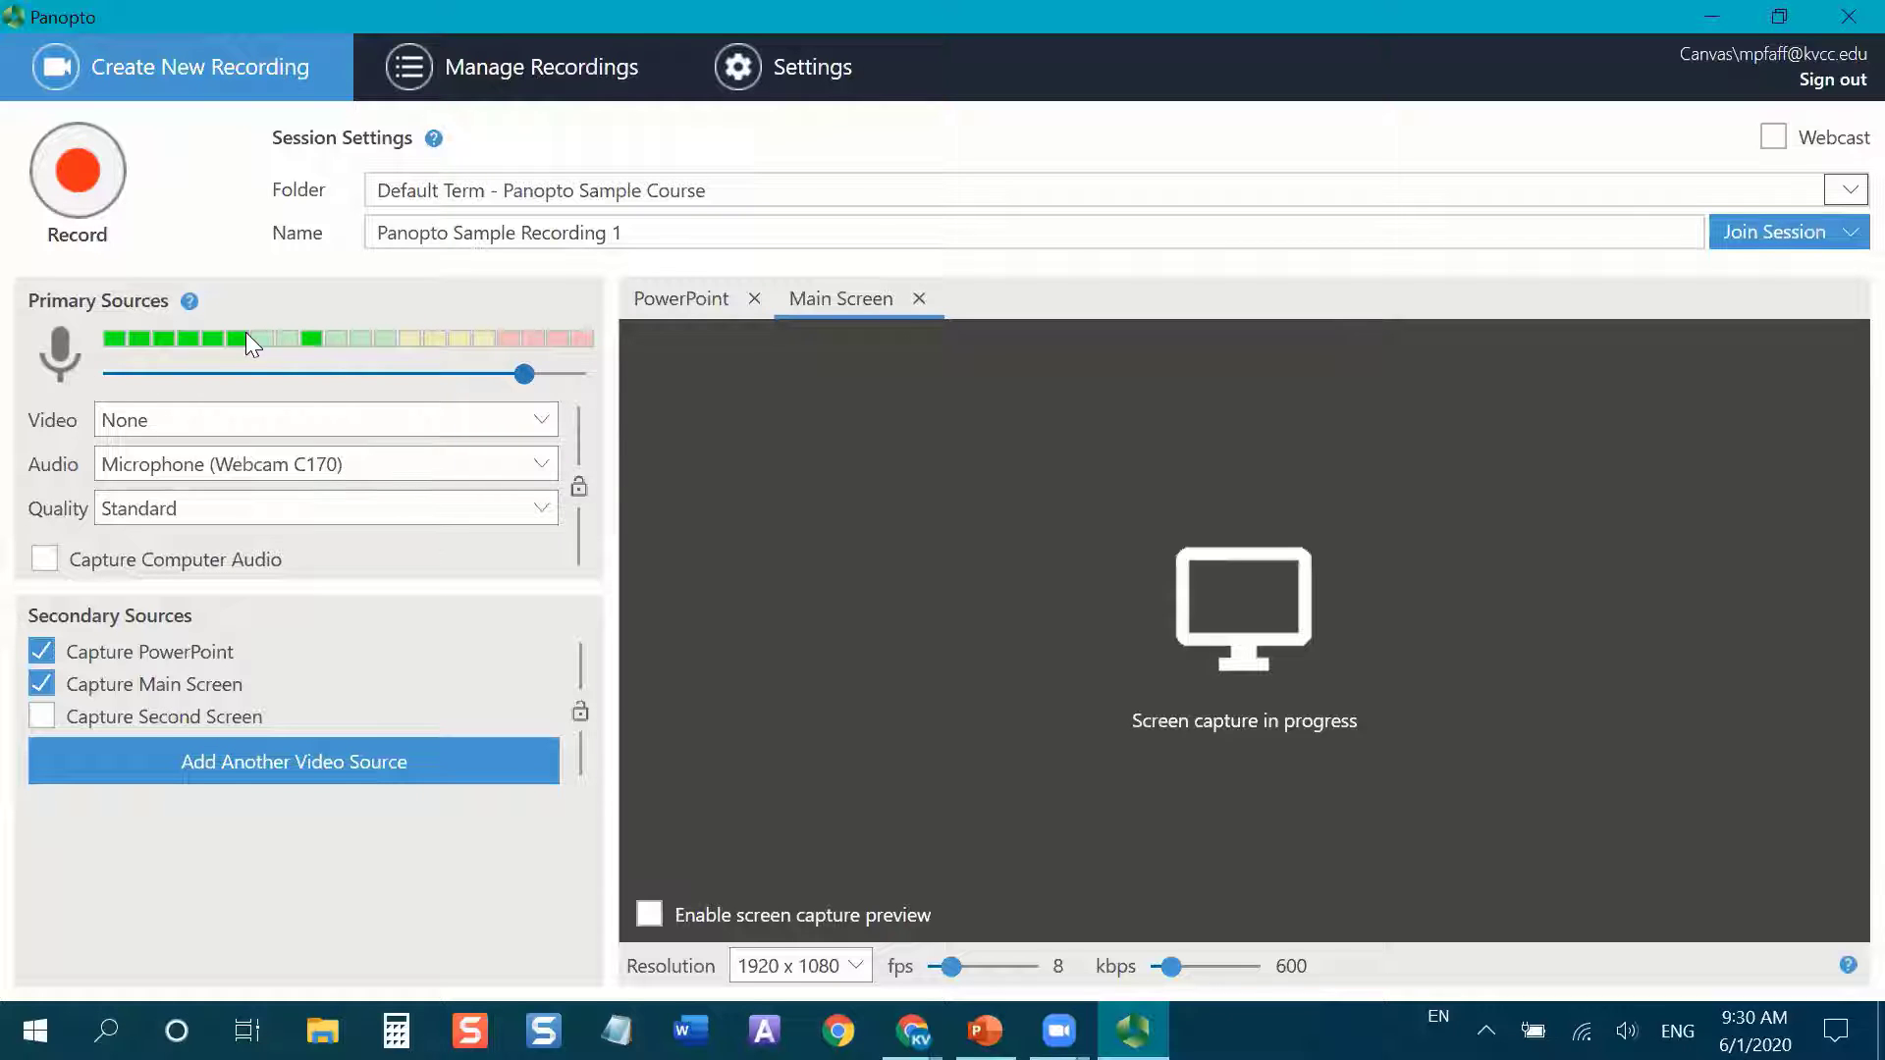
{"action": "key", "text": "Left"}
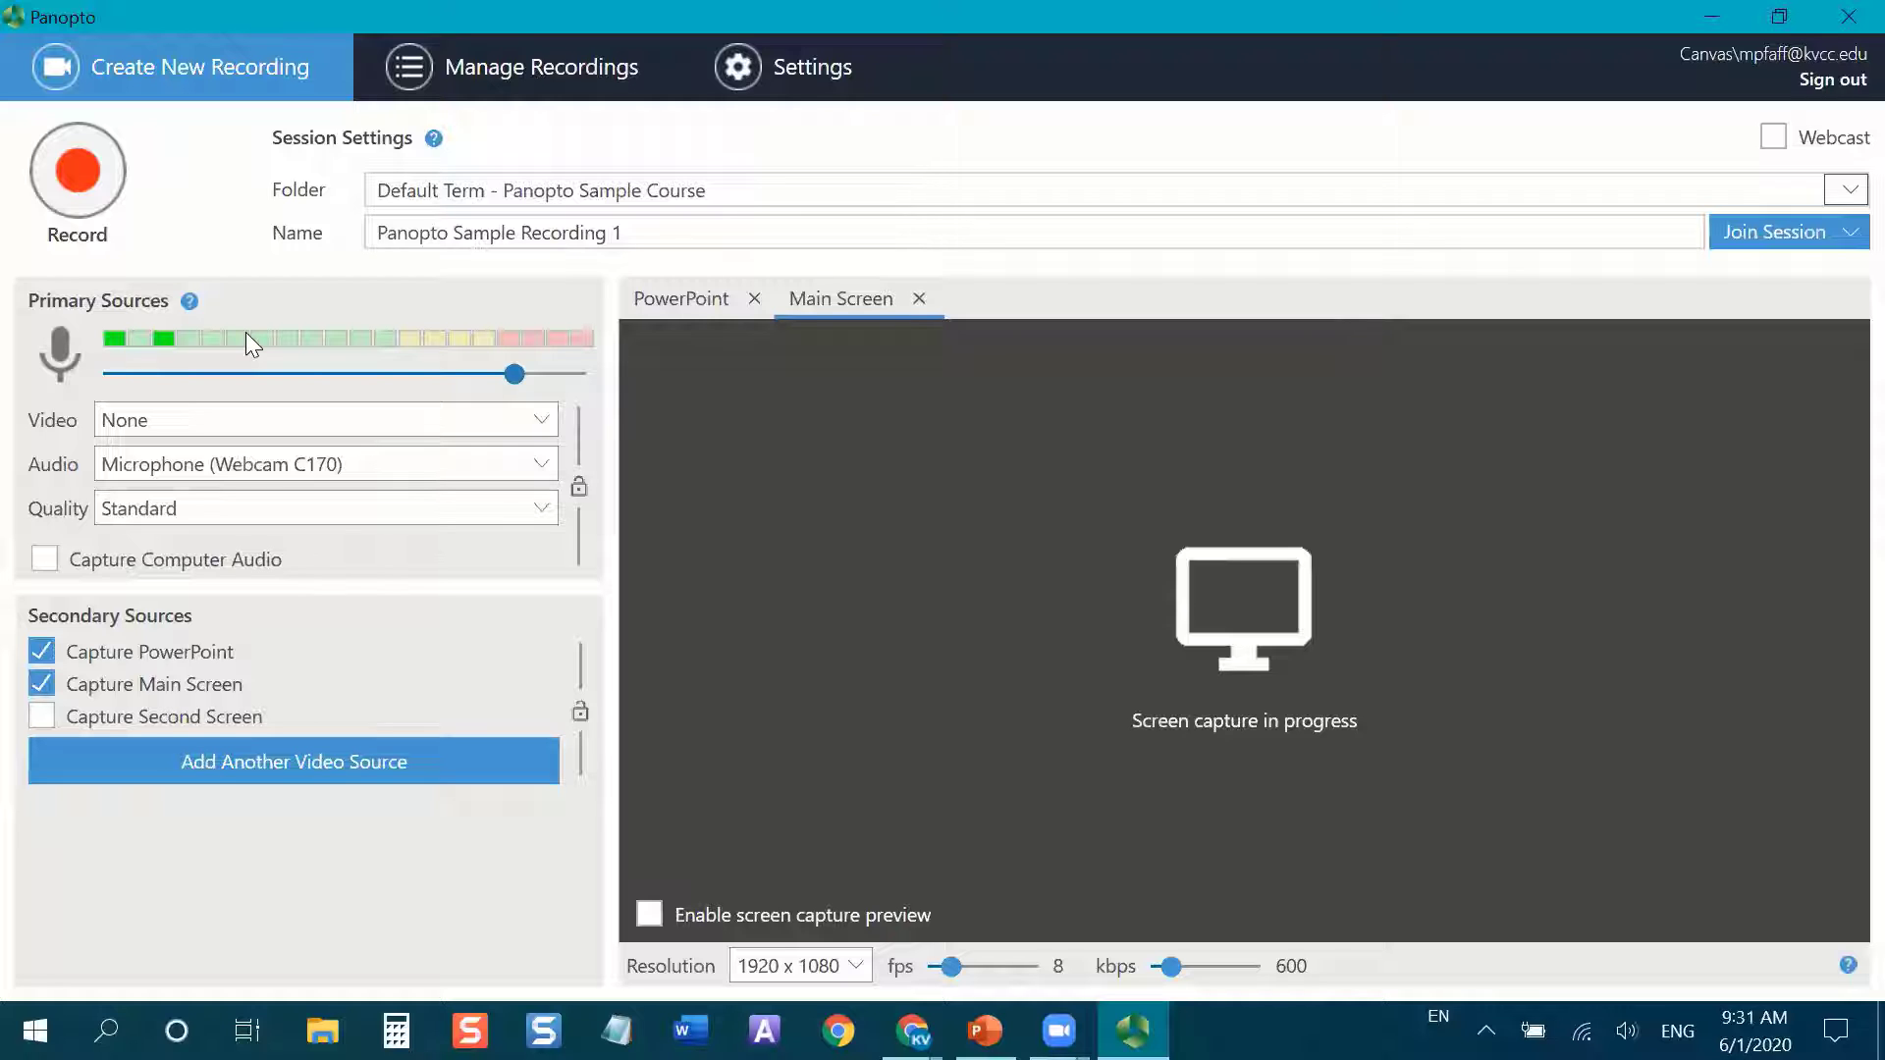
{"action": "key", "text": "Right"}
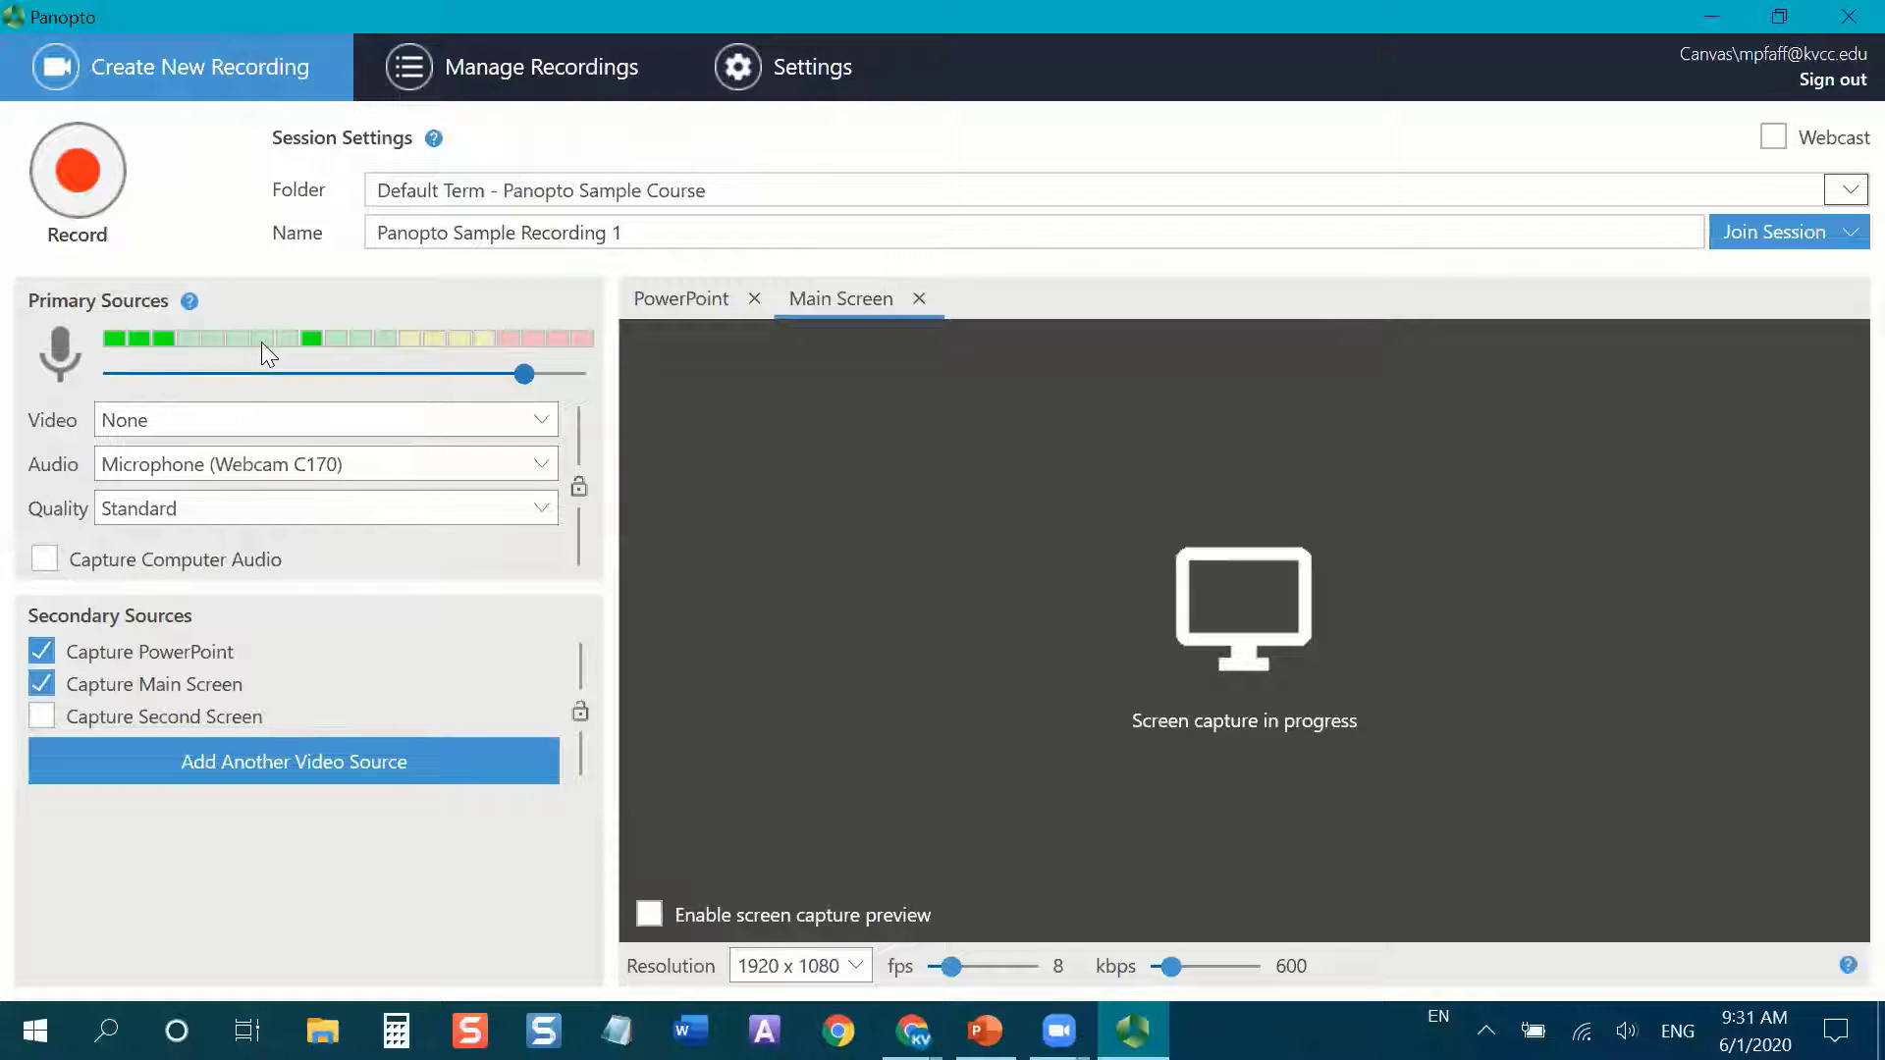
{"action": "key", "text": "Left"}
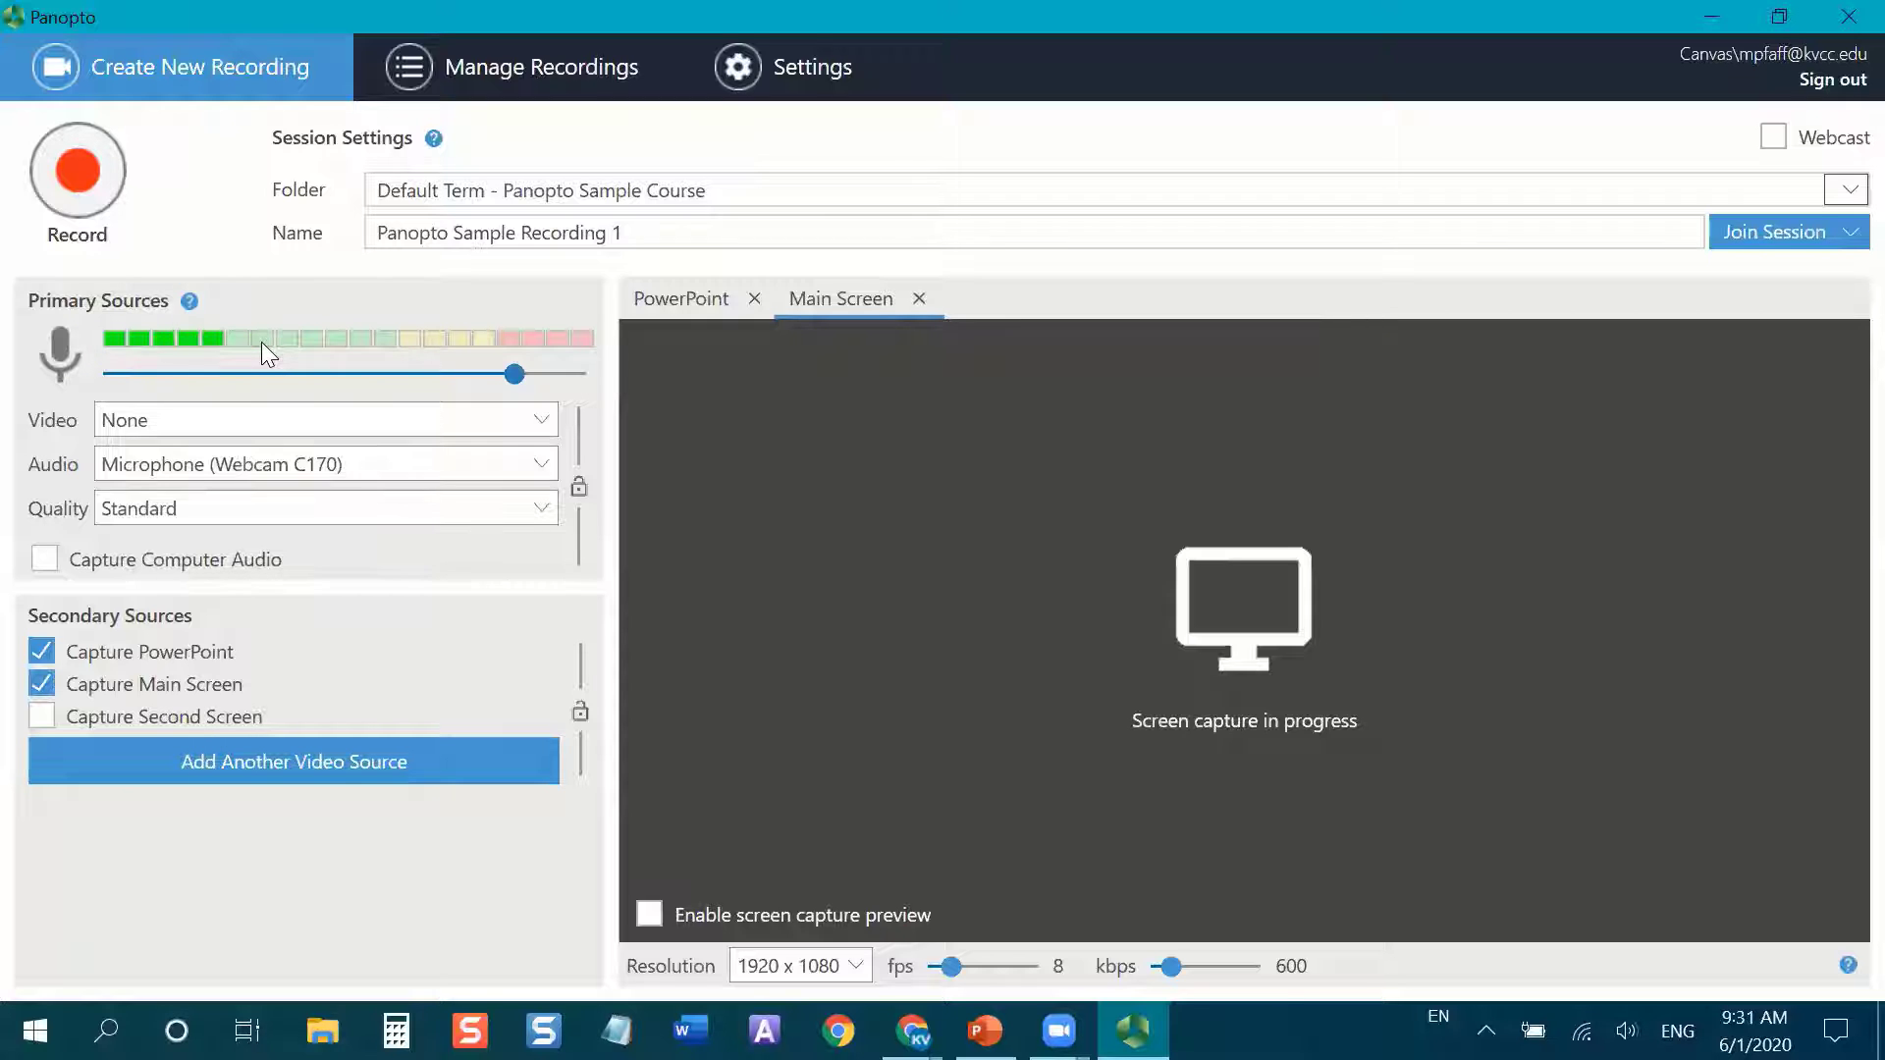
Preview Integrated Webcam as the primary video source and set the video source back to None.
{"action": "left_click", "coordinate": [133, 429]}
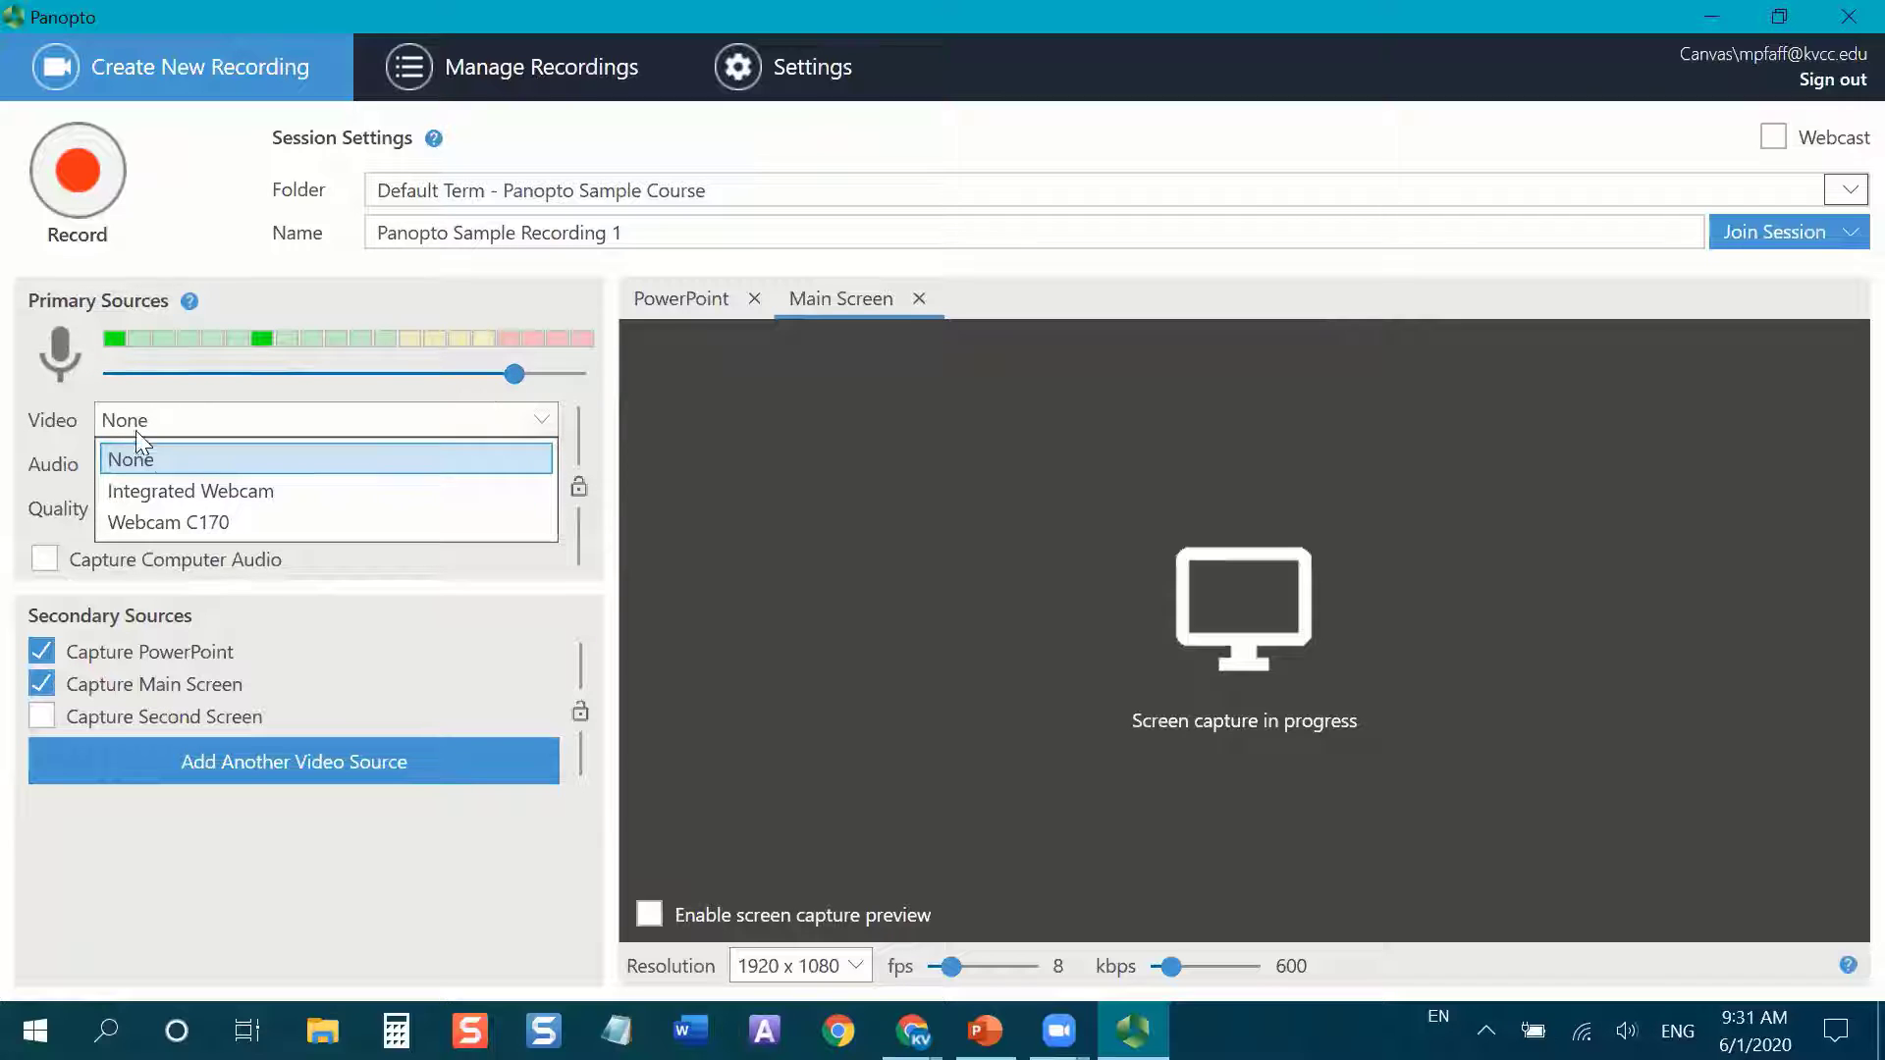
{"action": "left_click", "coordinate": [178, 493]}
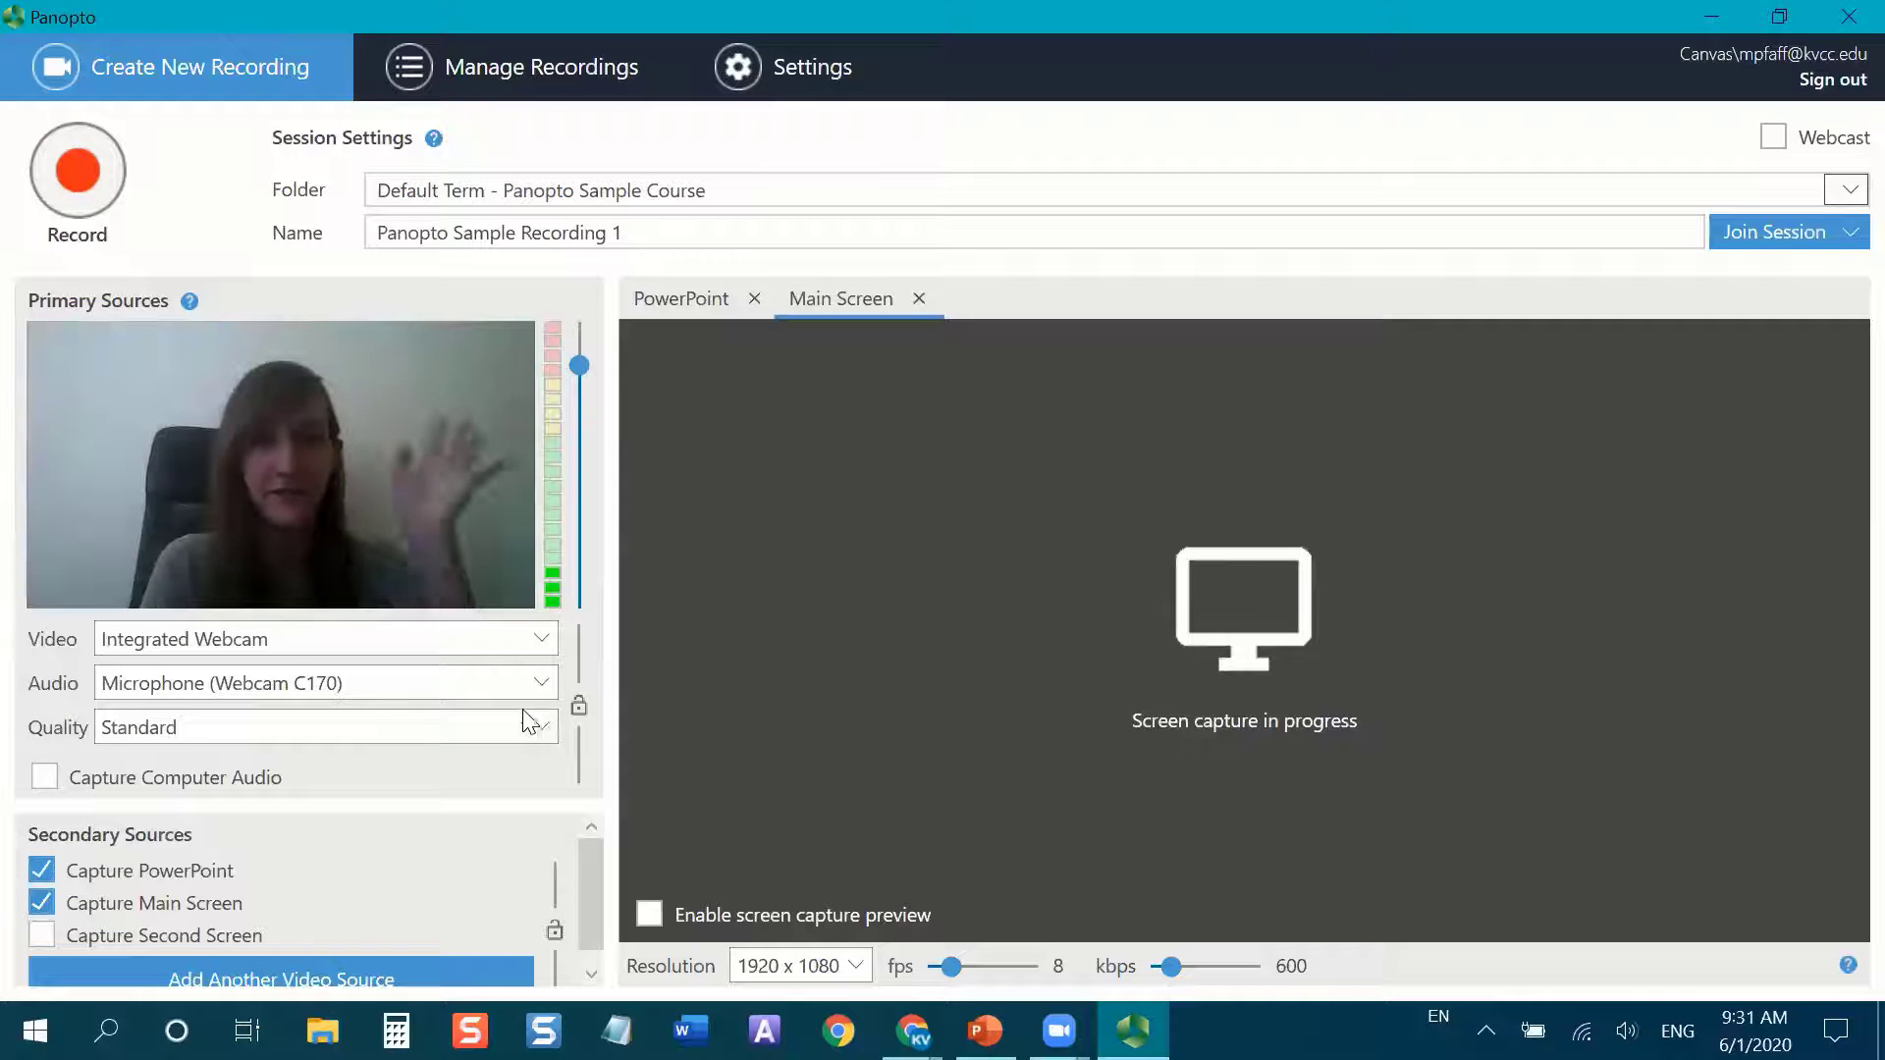
{"action": "left_click", "coordinate": [241, 644]}
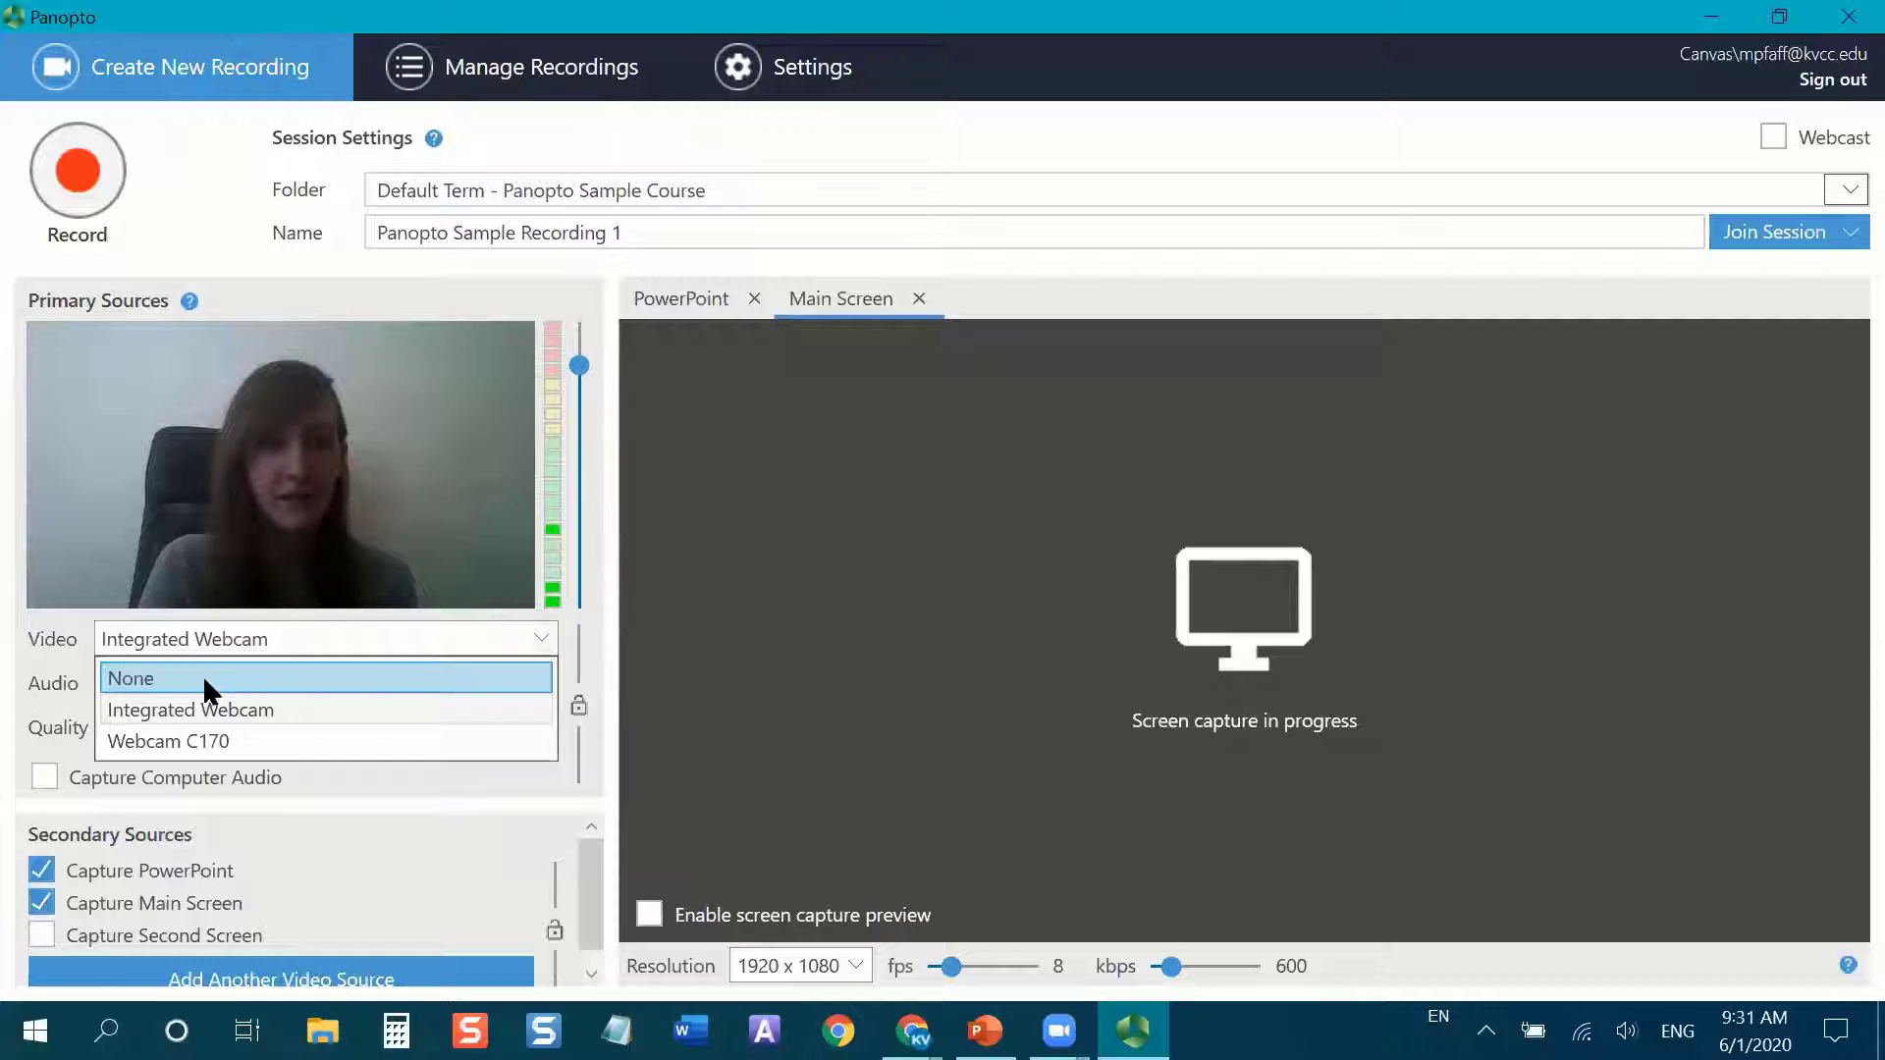
{"action": "left_click", "coordinate": [202, 678]}
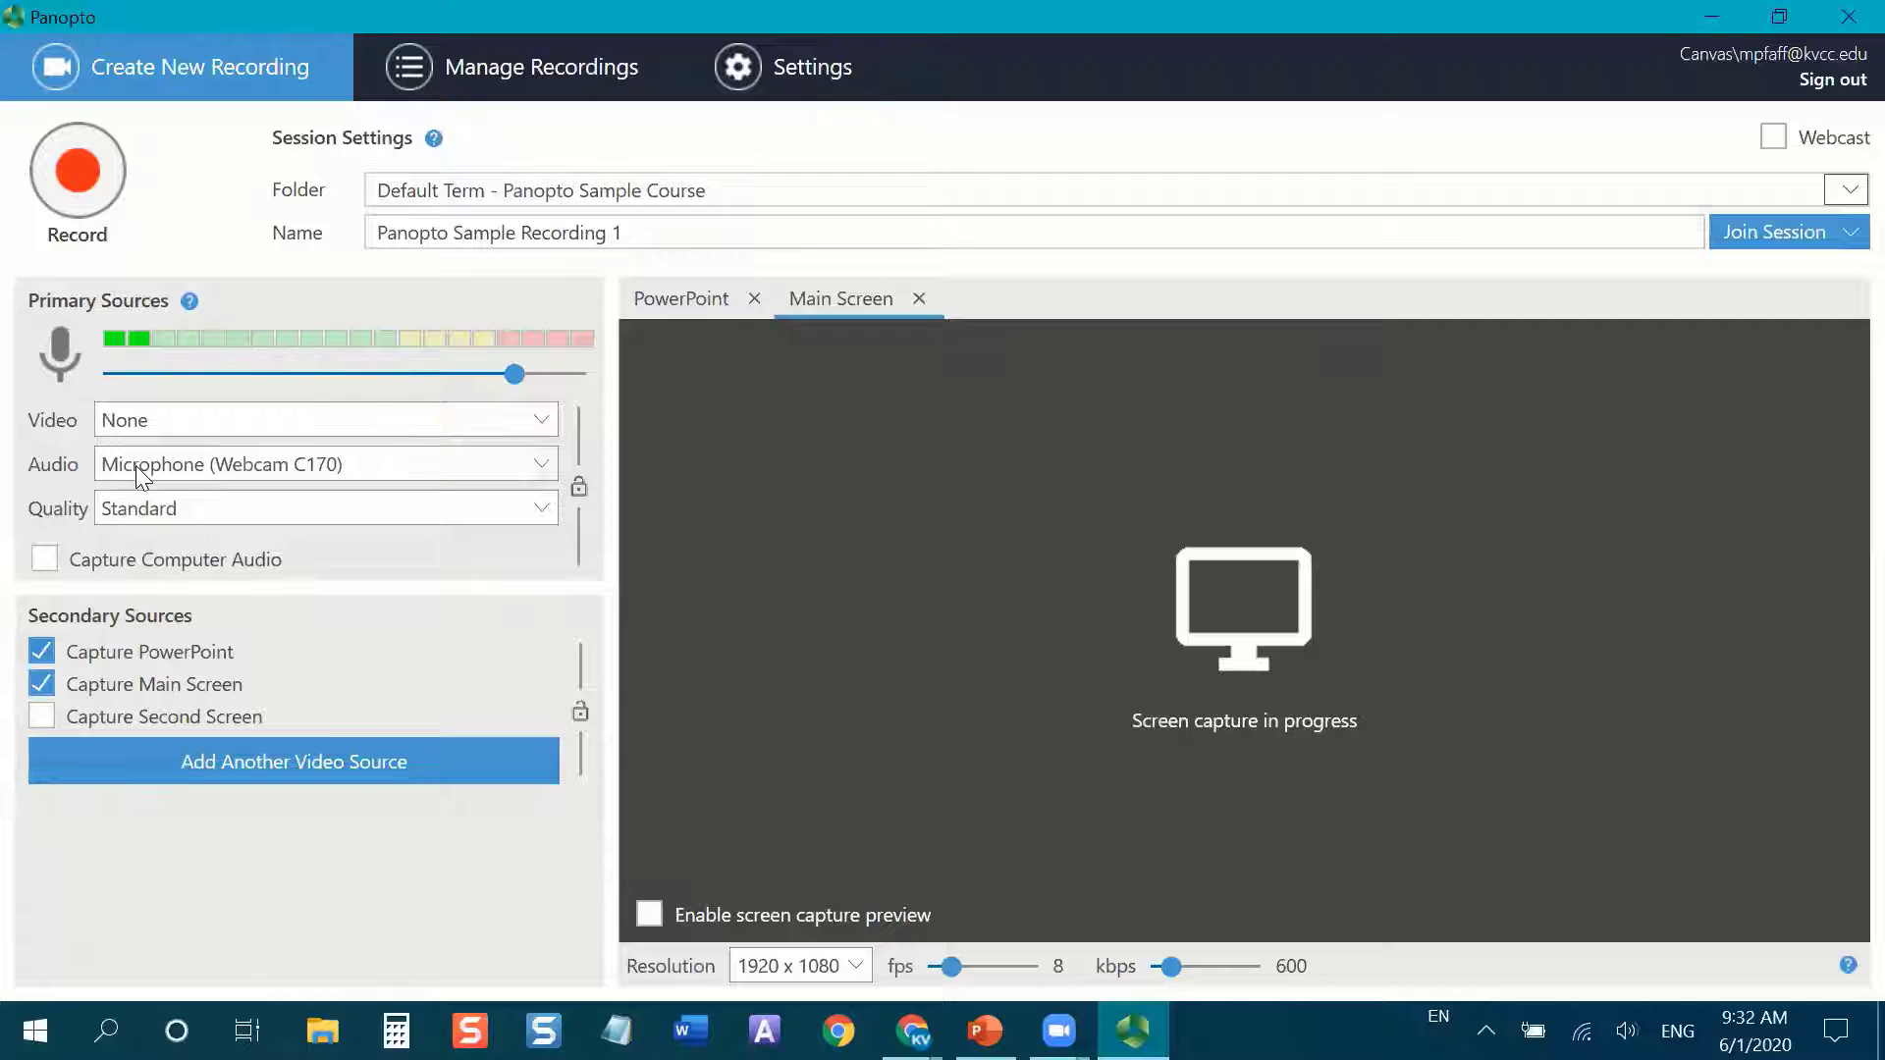
Set the primary audio source to None and switch it back to Microphone (Webcam C170).
{"action": "left_click", "coordinate": [204, 459]}
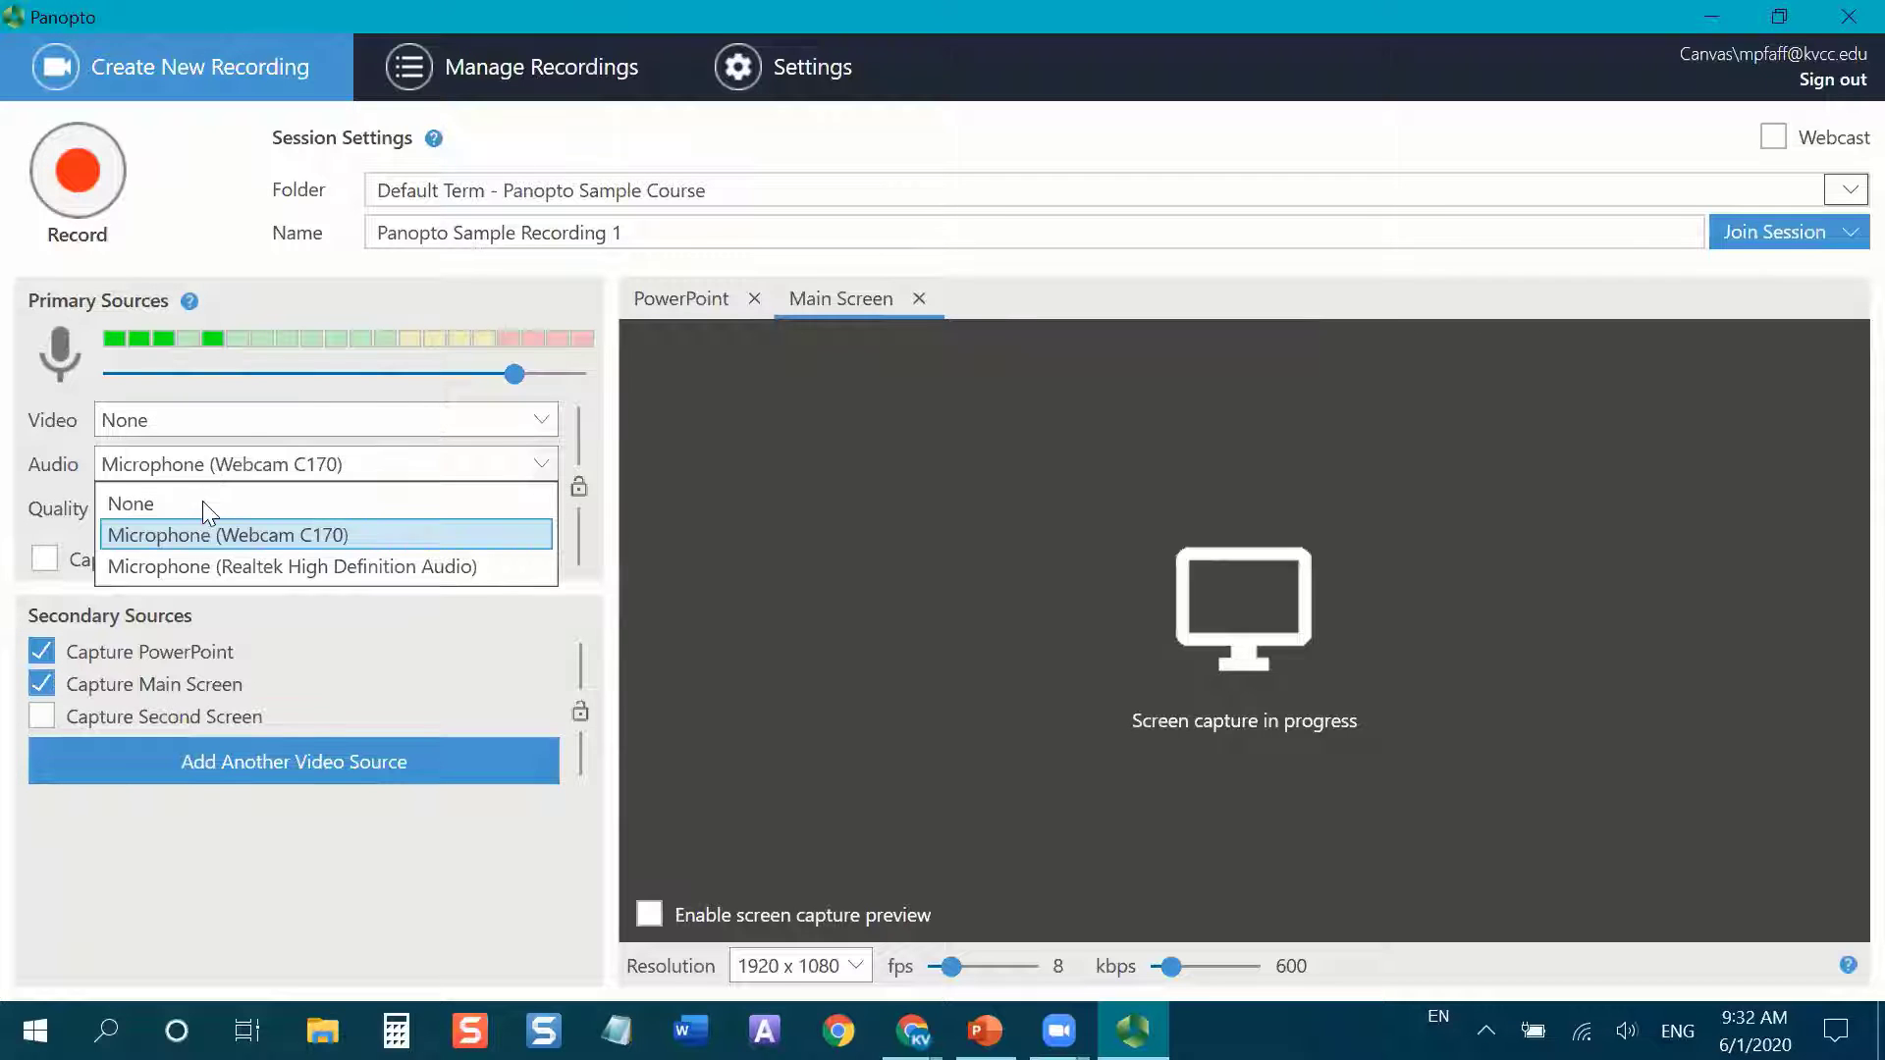
{"action": "left_click", "coordinate": [152, 501]}
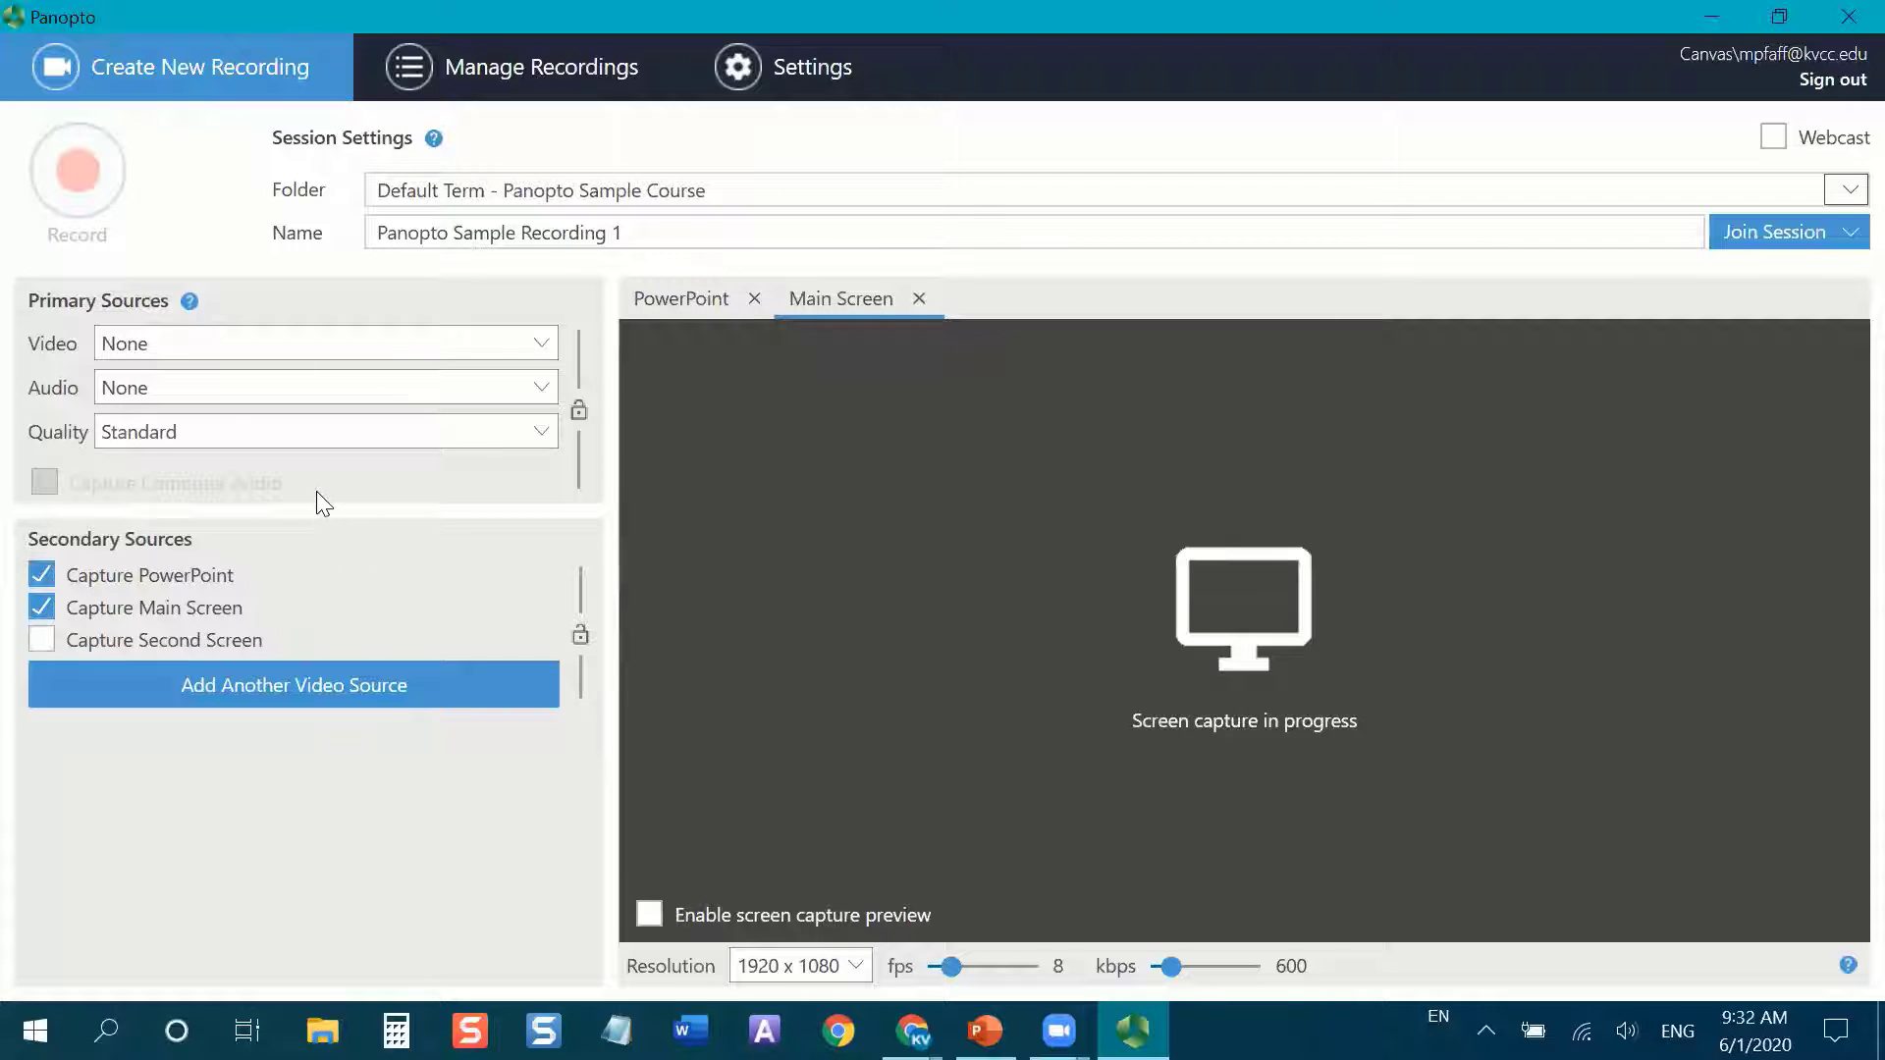
{"action": "left_click", "coordinate": [225, 395]}
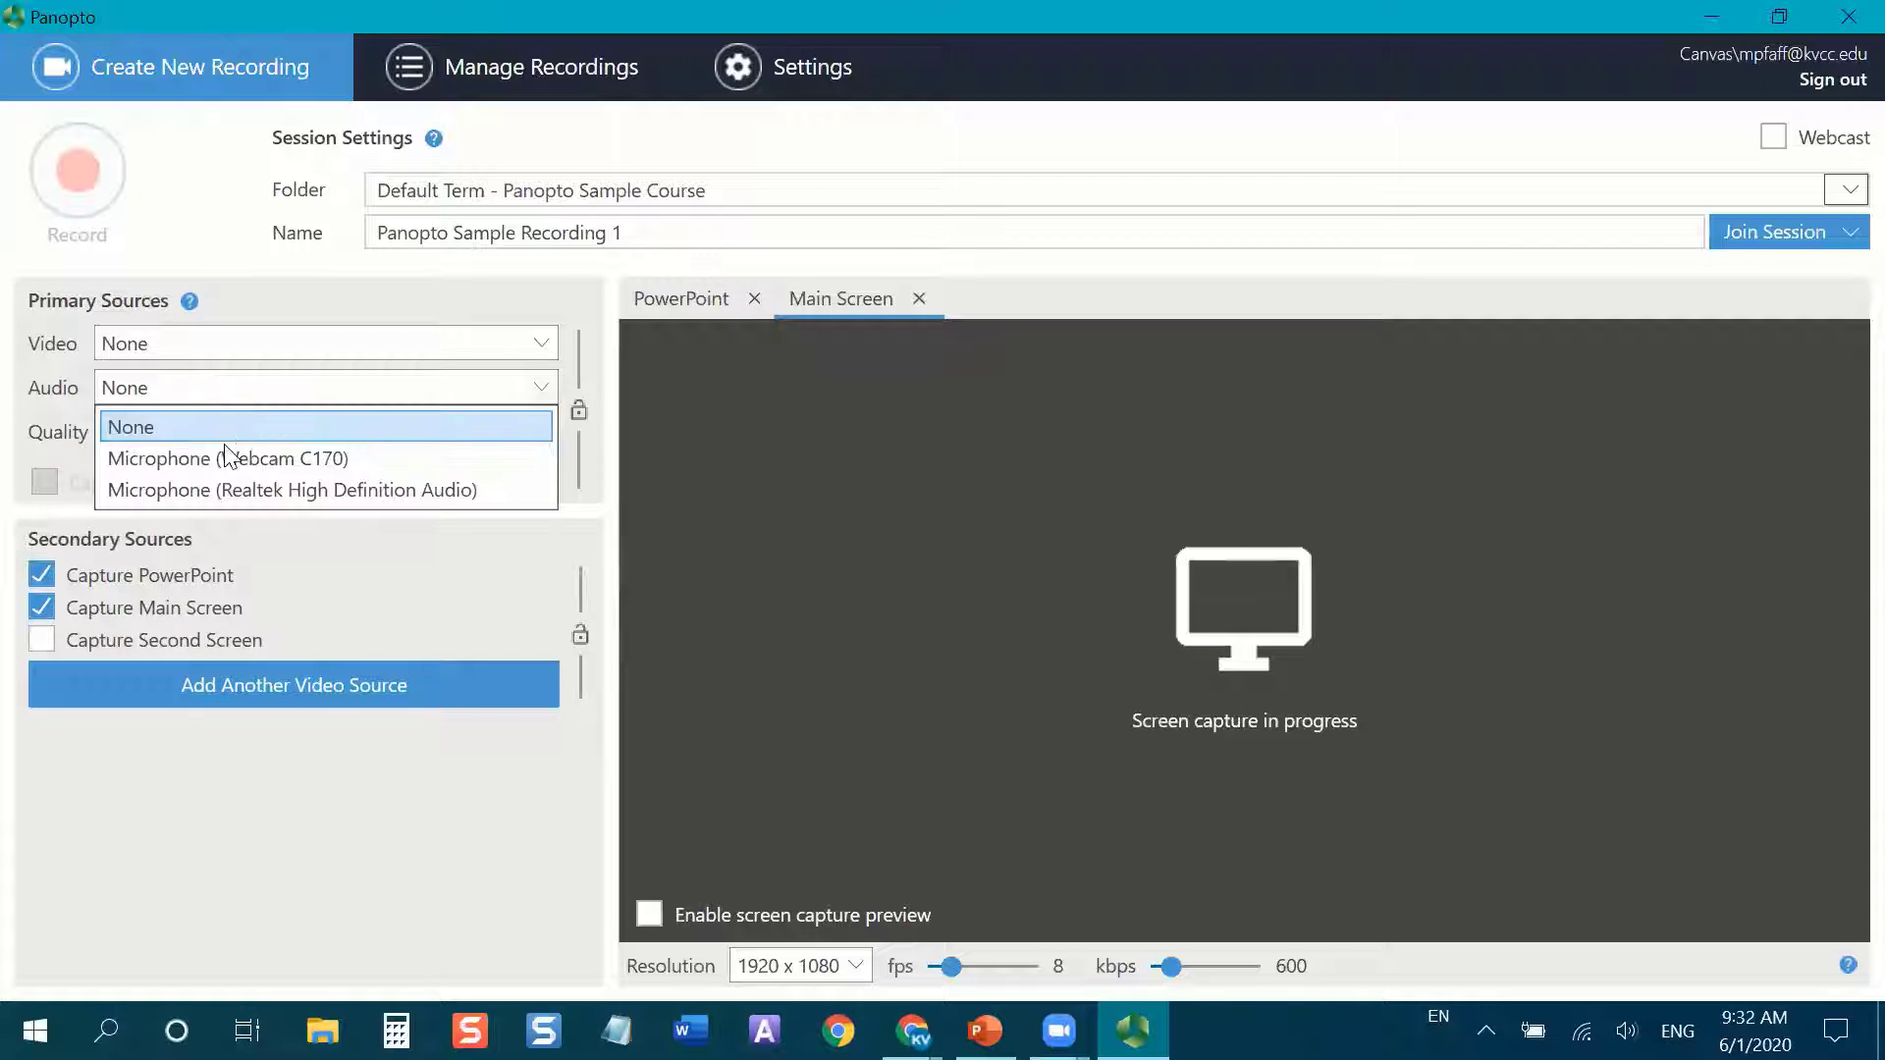
{"action": "left_click", "coordinate": [231, 465]}
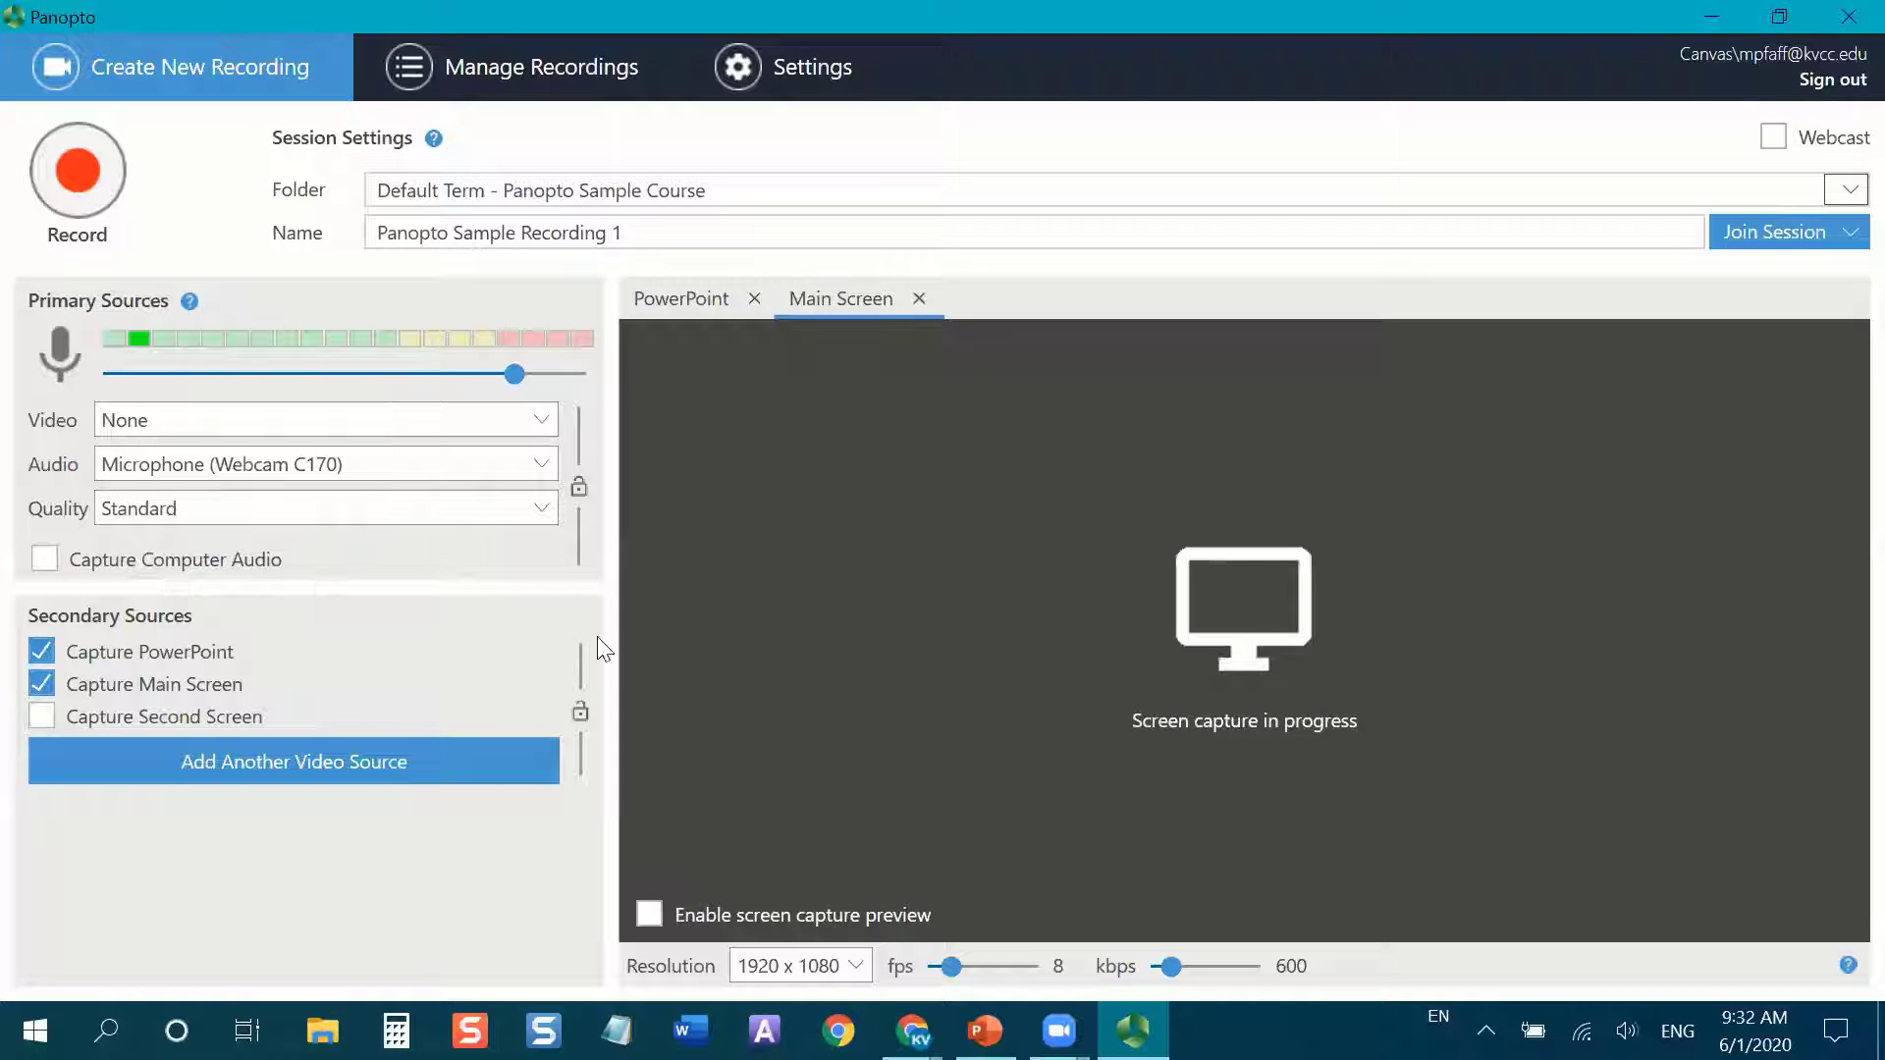
Review the quality options and choose Standard, and turn Capture Computer Audio on and off again.
{"action": "left_click", "coordinate": [118, 513]}
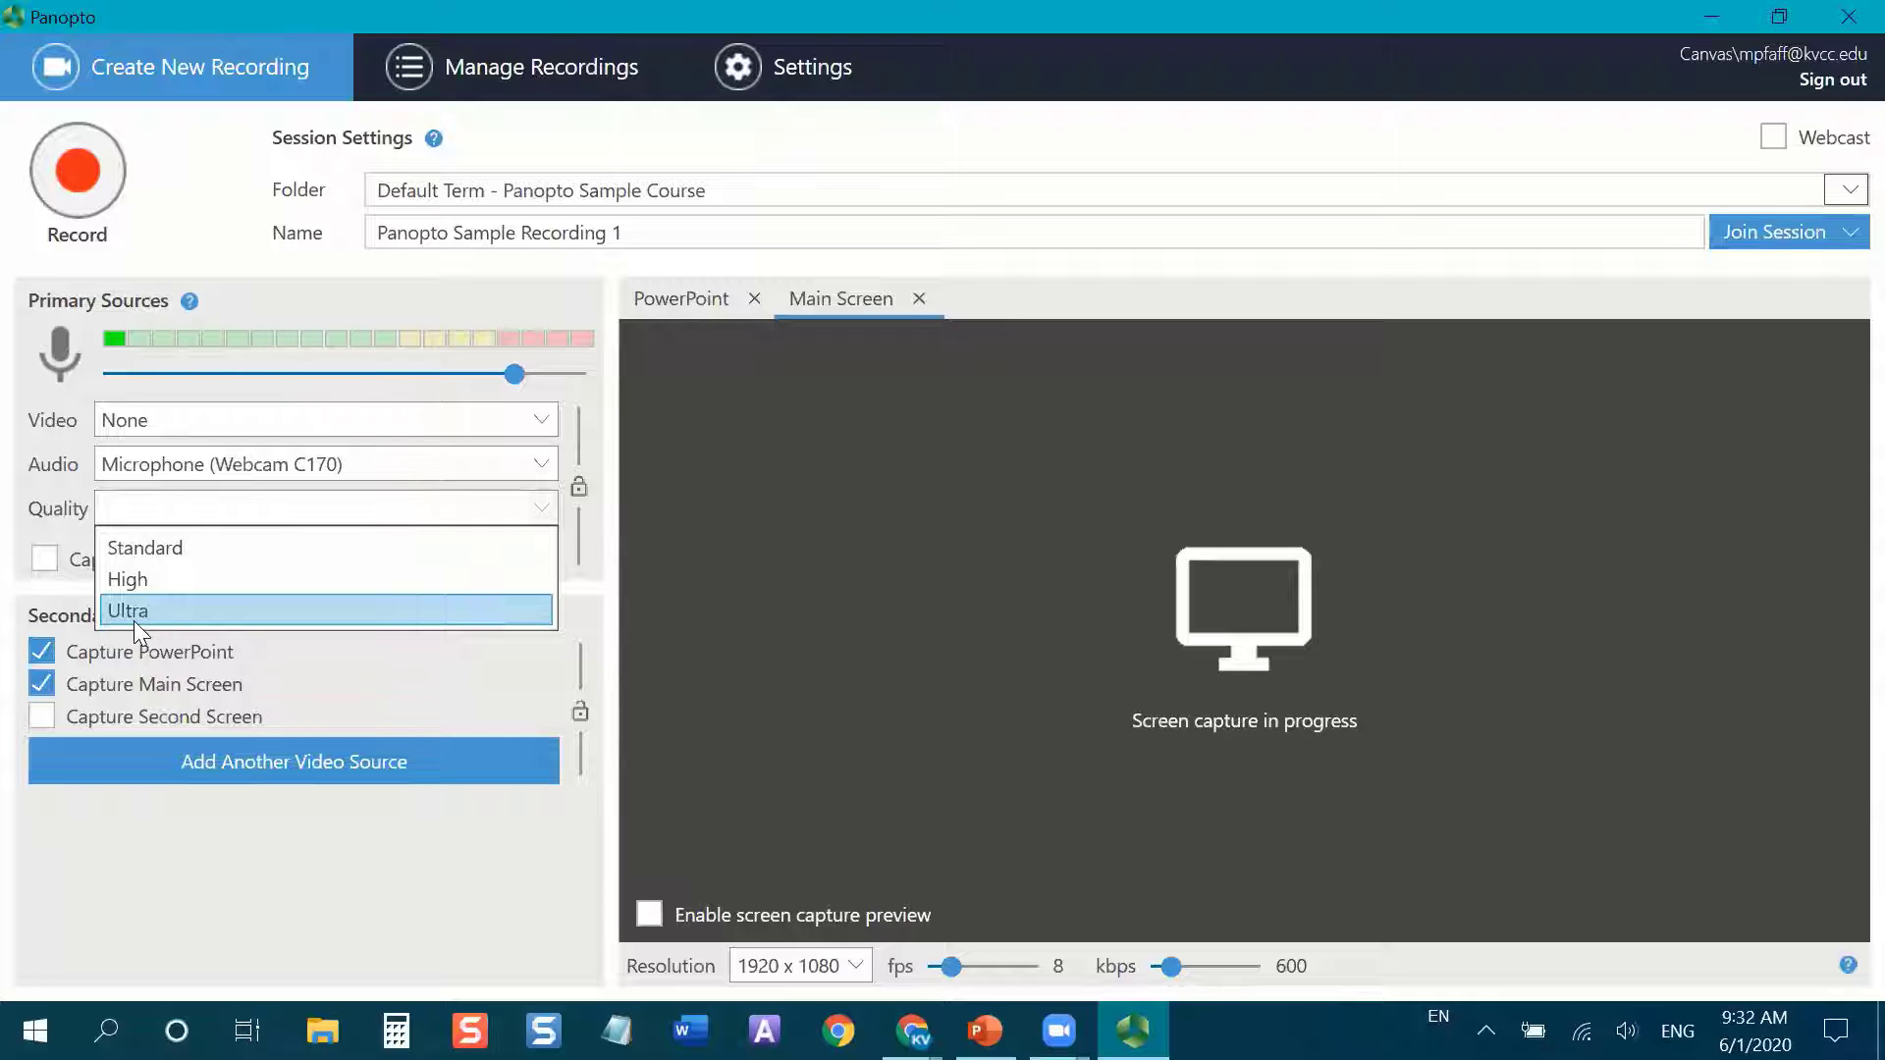
{"action": "left_click", "coordinate": [155, 551]}
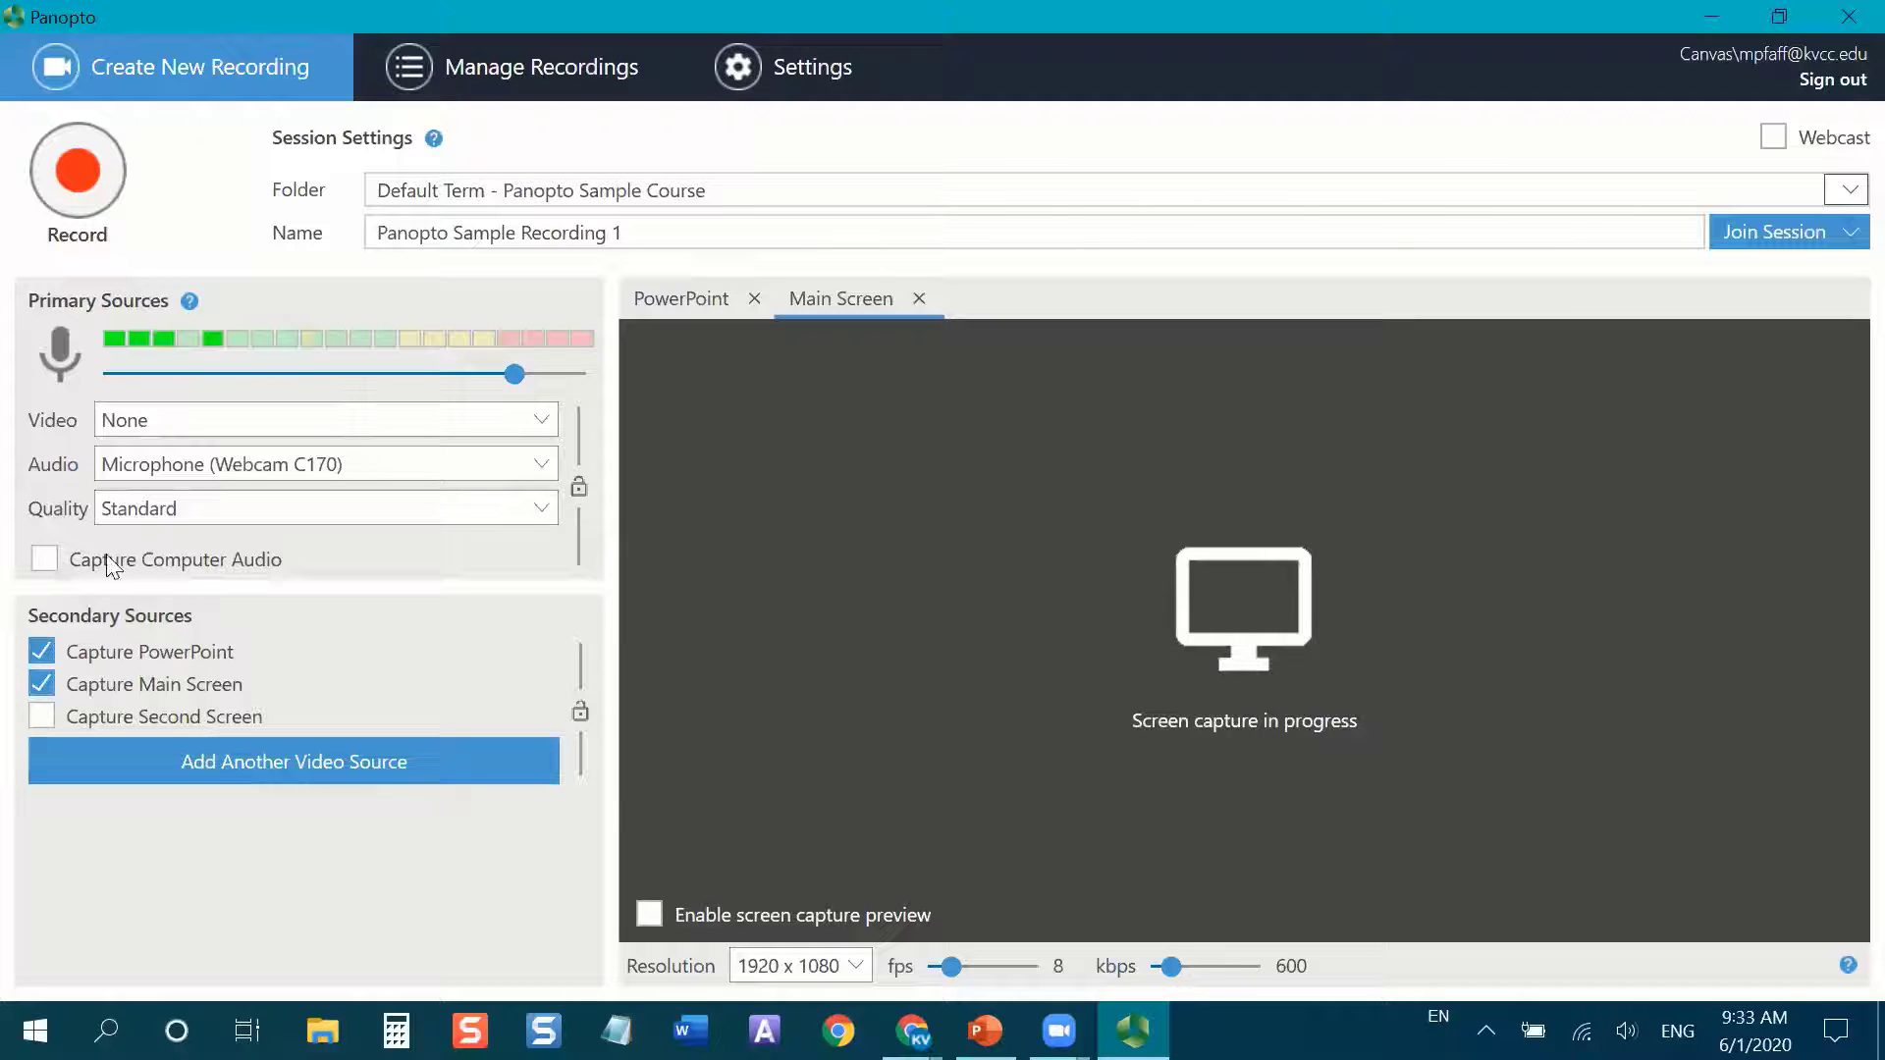
{"action": "left_click", "coordinate": [44, 564]}
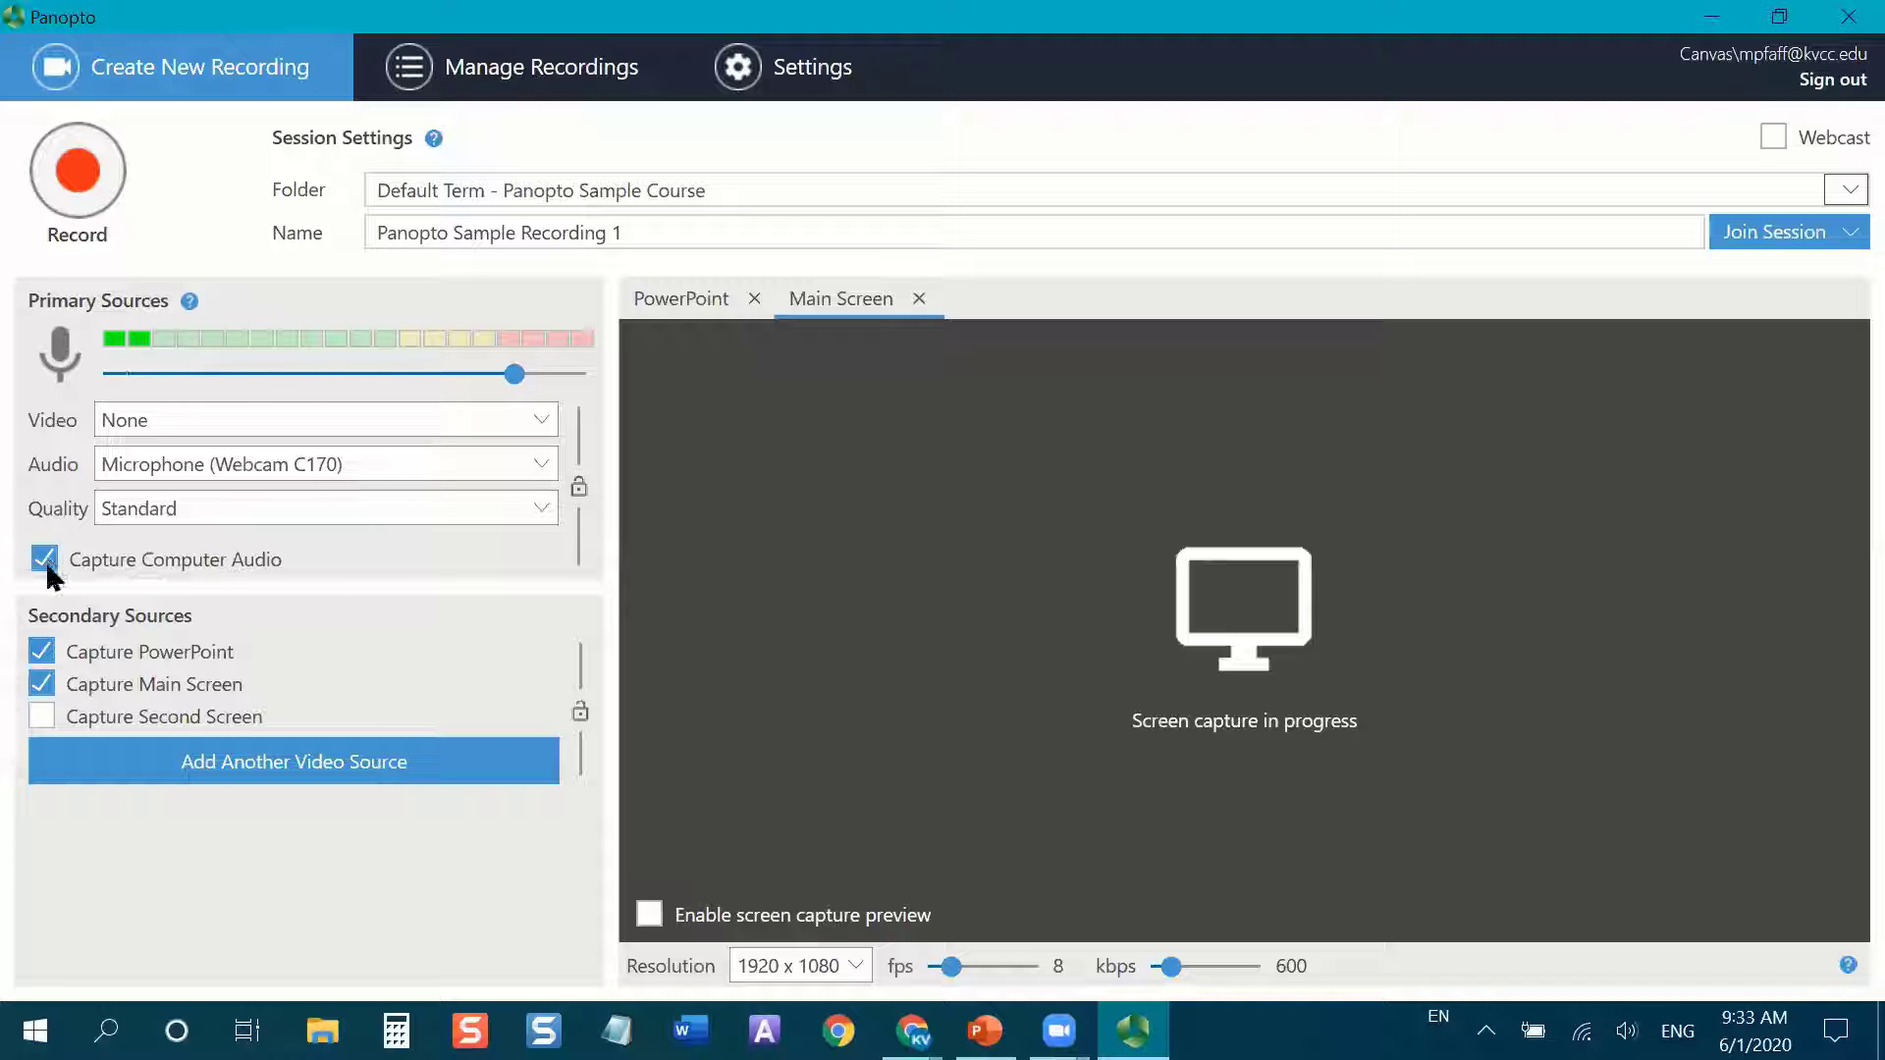
{"action": "left_click", "coordinate": [44, 562]}
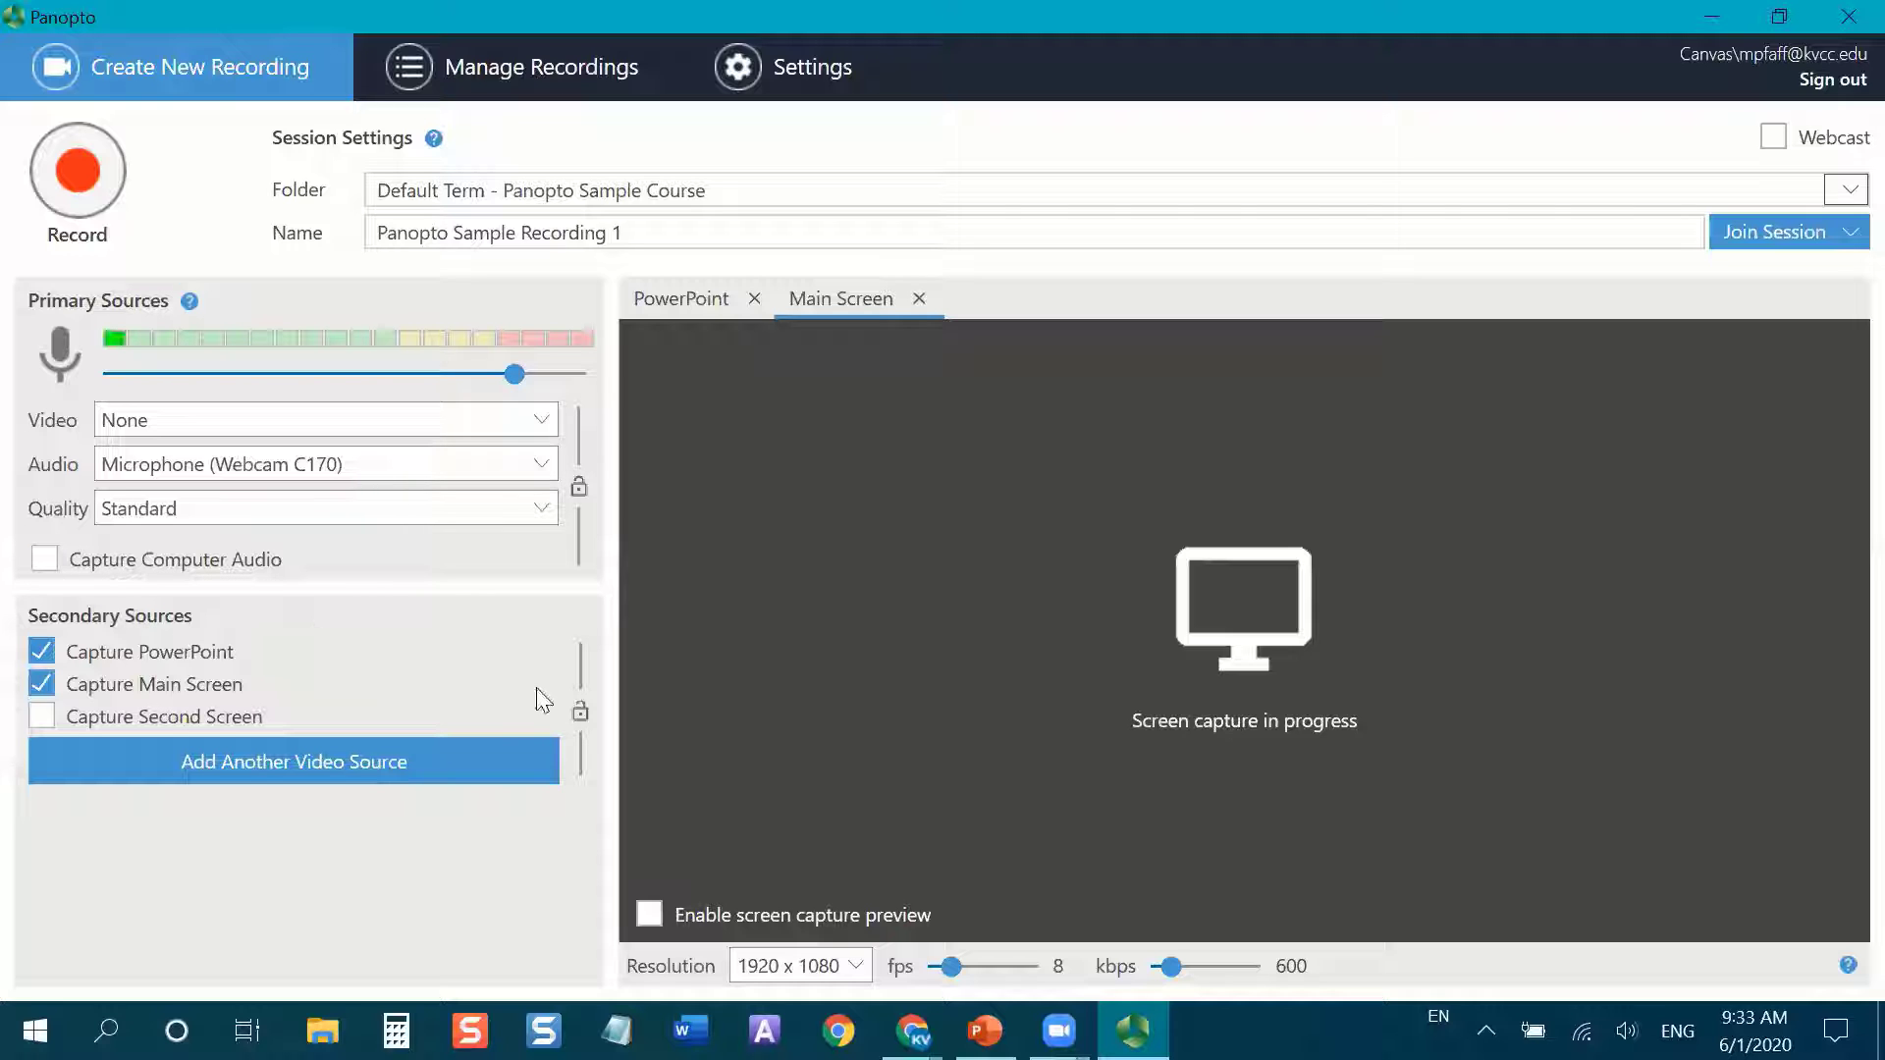
Switch to the PowerPoint slide show and reveal points B and C on testing the microphone and choosing devices.
{"action": "key", "text": "alt+Tab"}
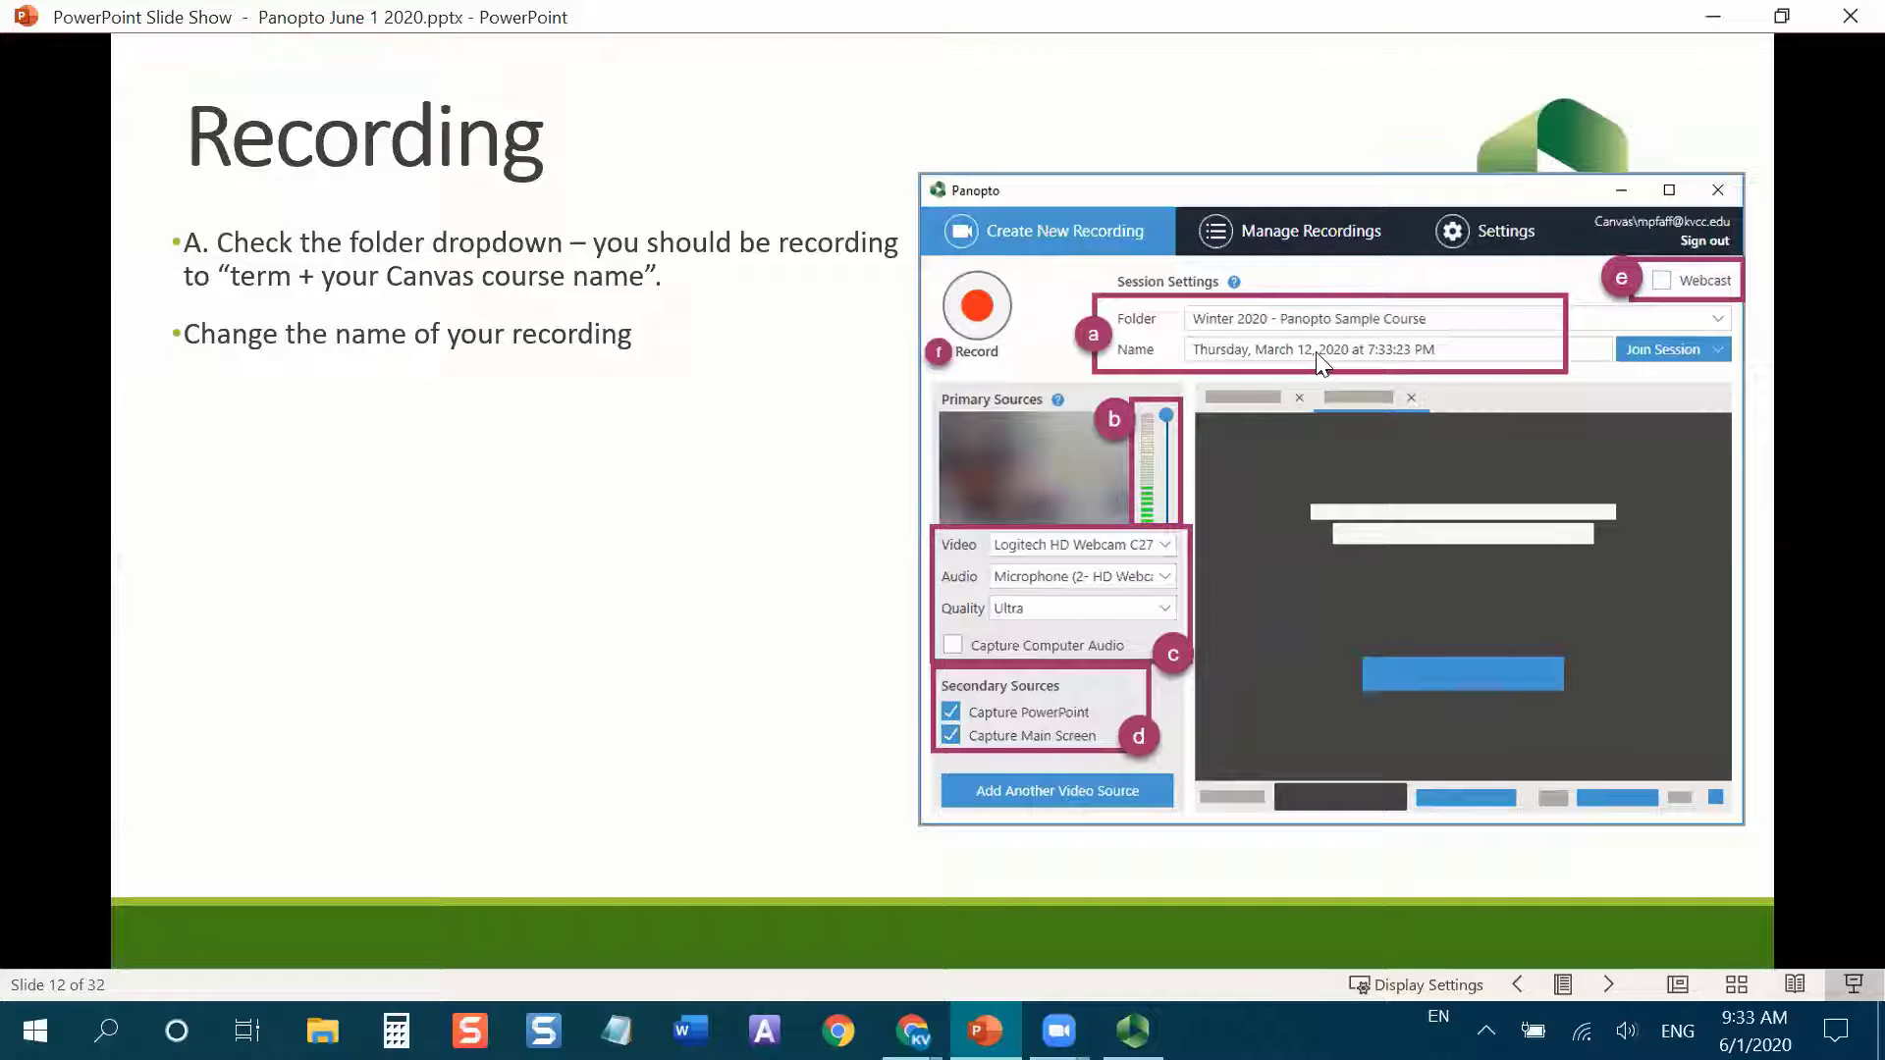
{"action": "left_click", "coordinate": [769, 420]}
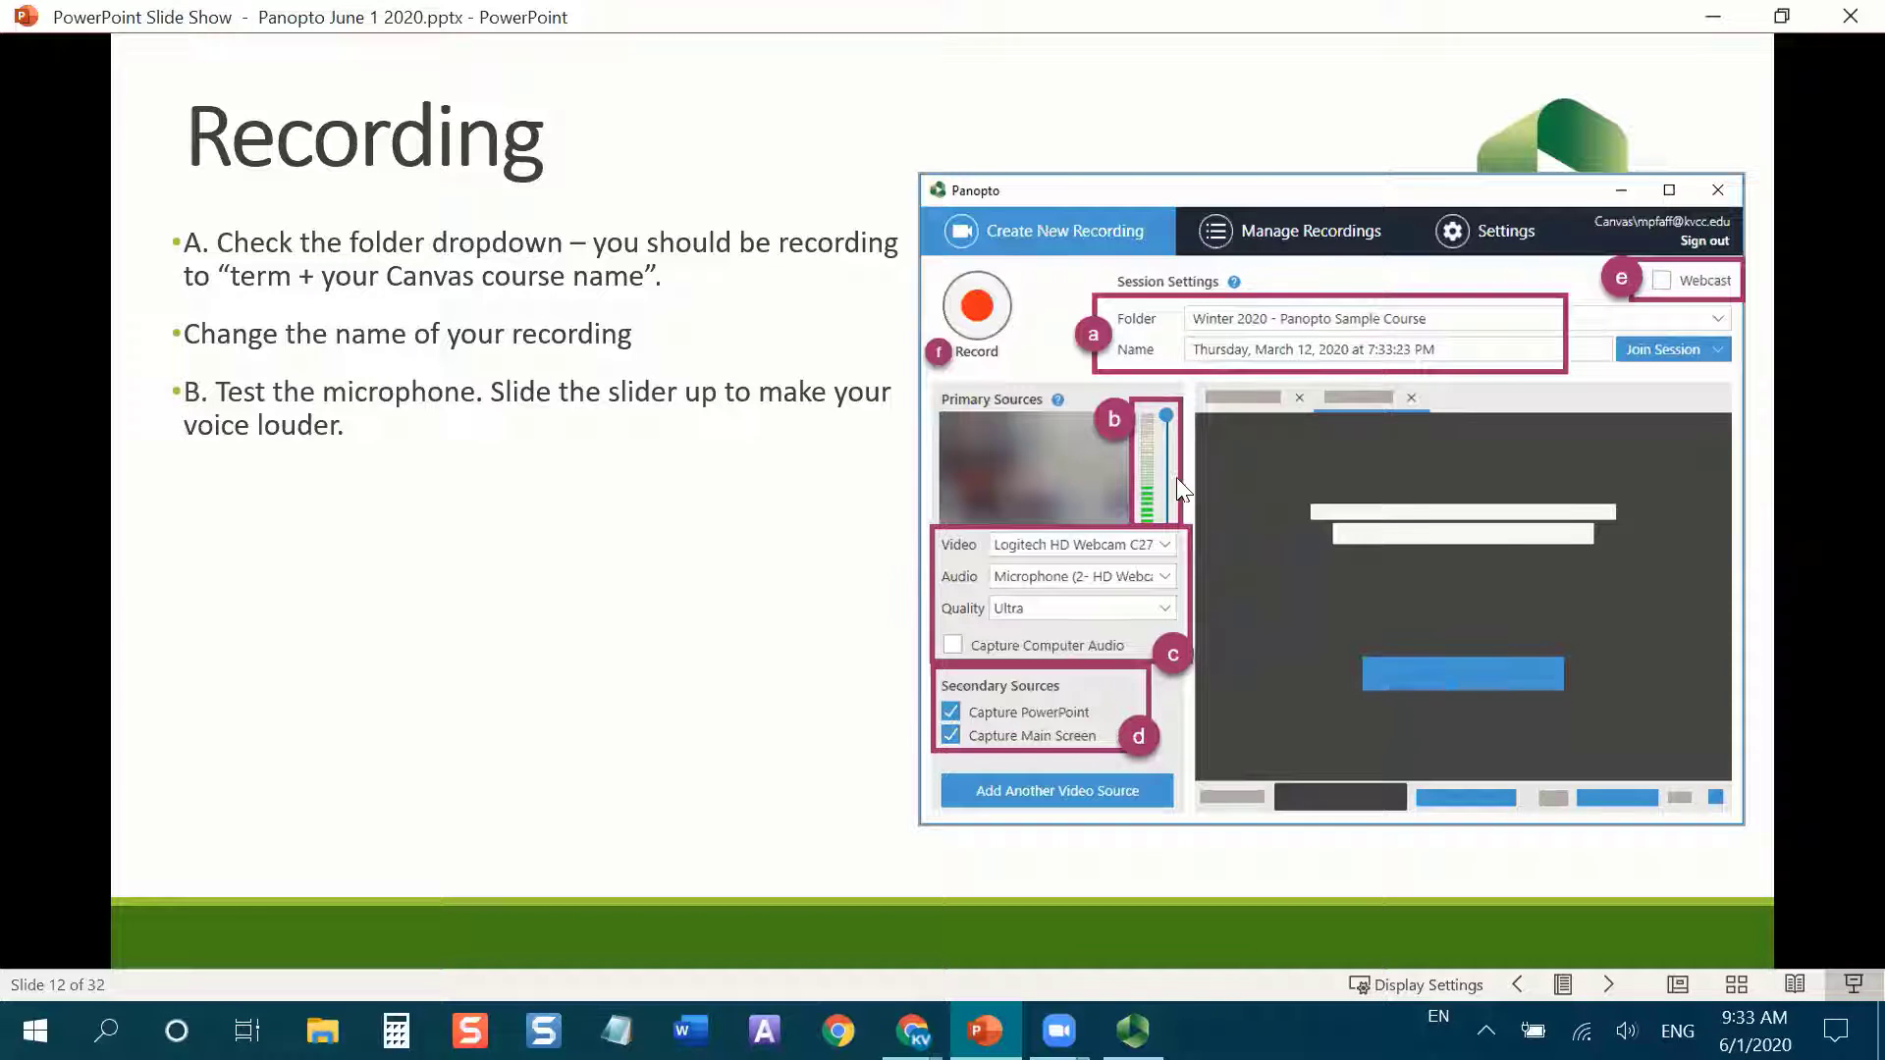
{"action": "left_click", "coordinate": [1145, 432]}
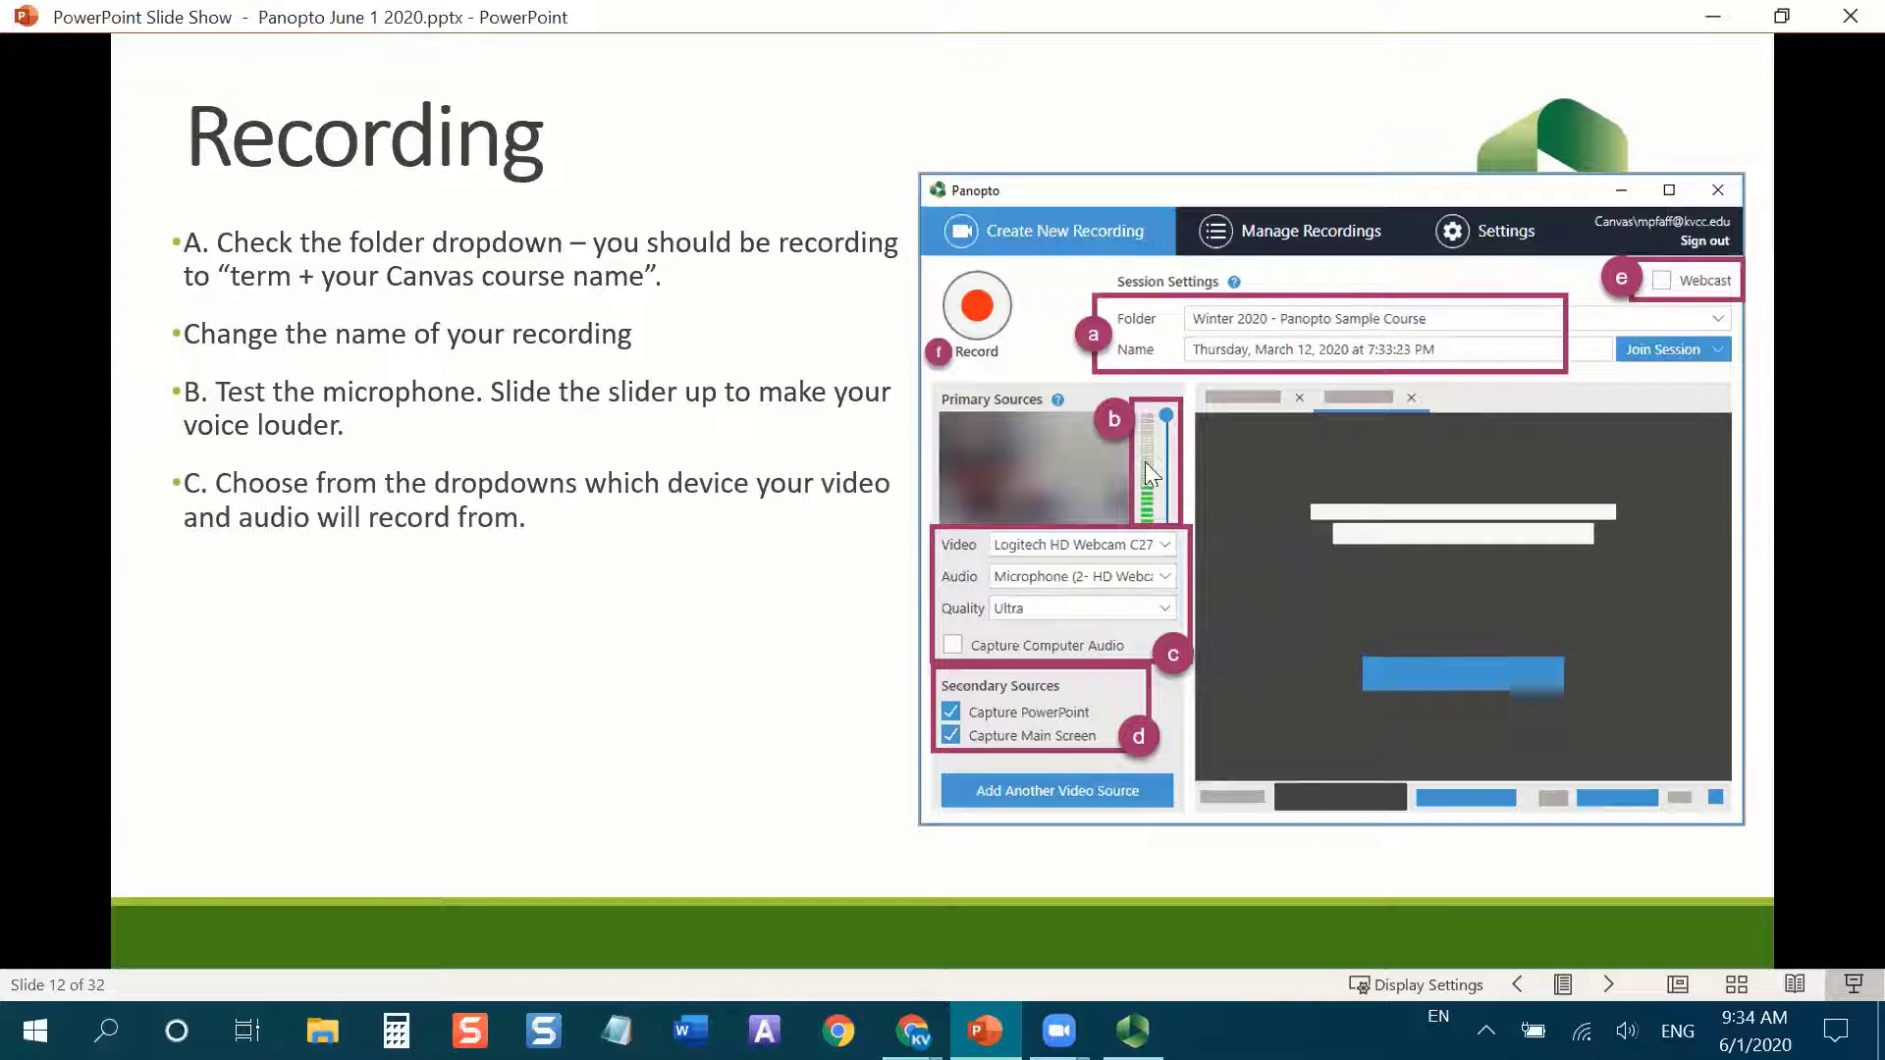
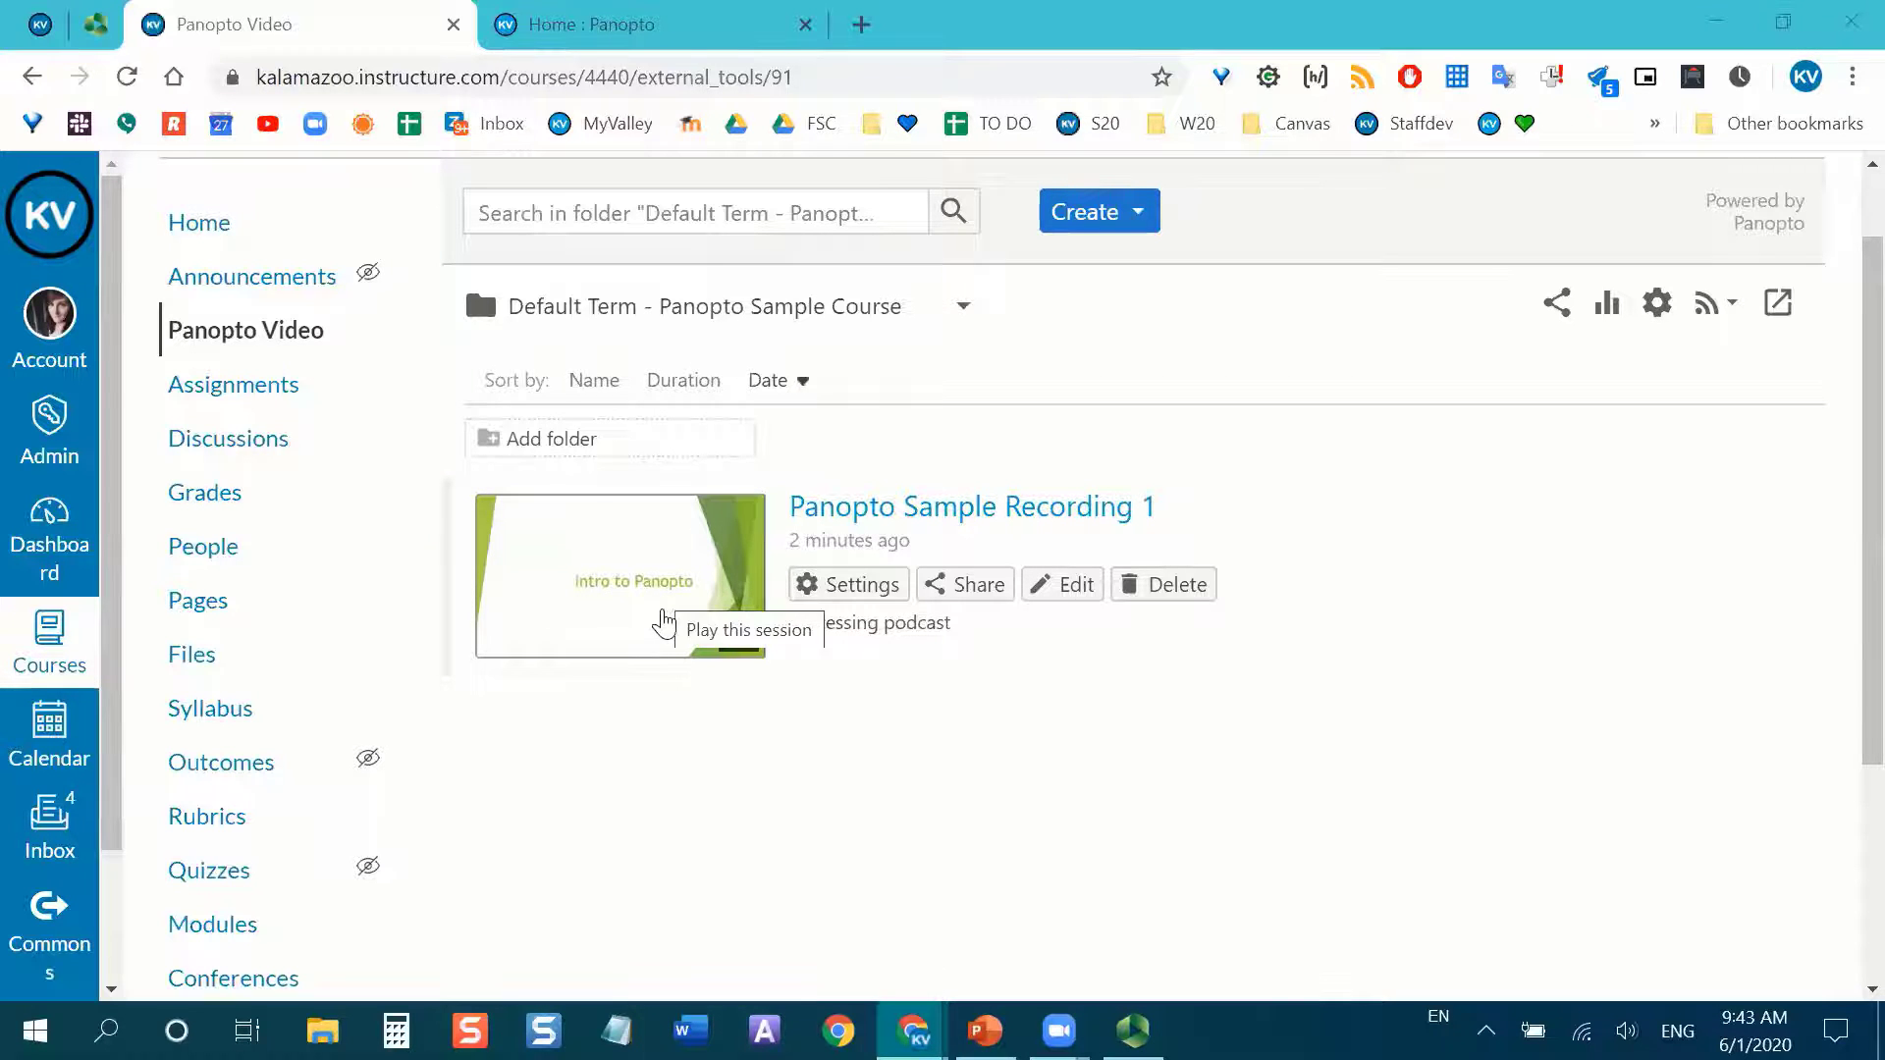
Open the Panopto Sample Course home page and pin the browser tab named Home : Panopto.
{"action": "scroll", "coordinate": [1227, 785], "scroll_direction": "up", "scroll_amount": 1}
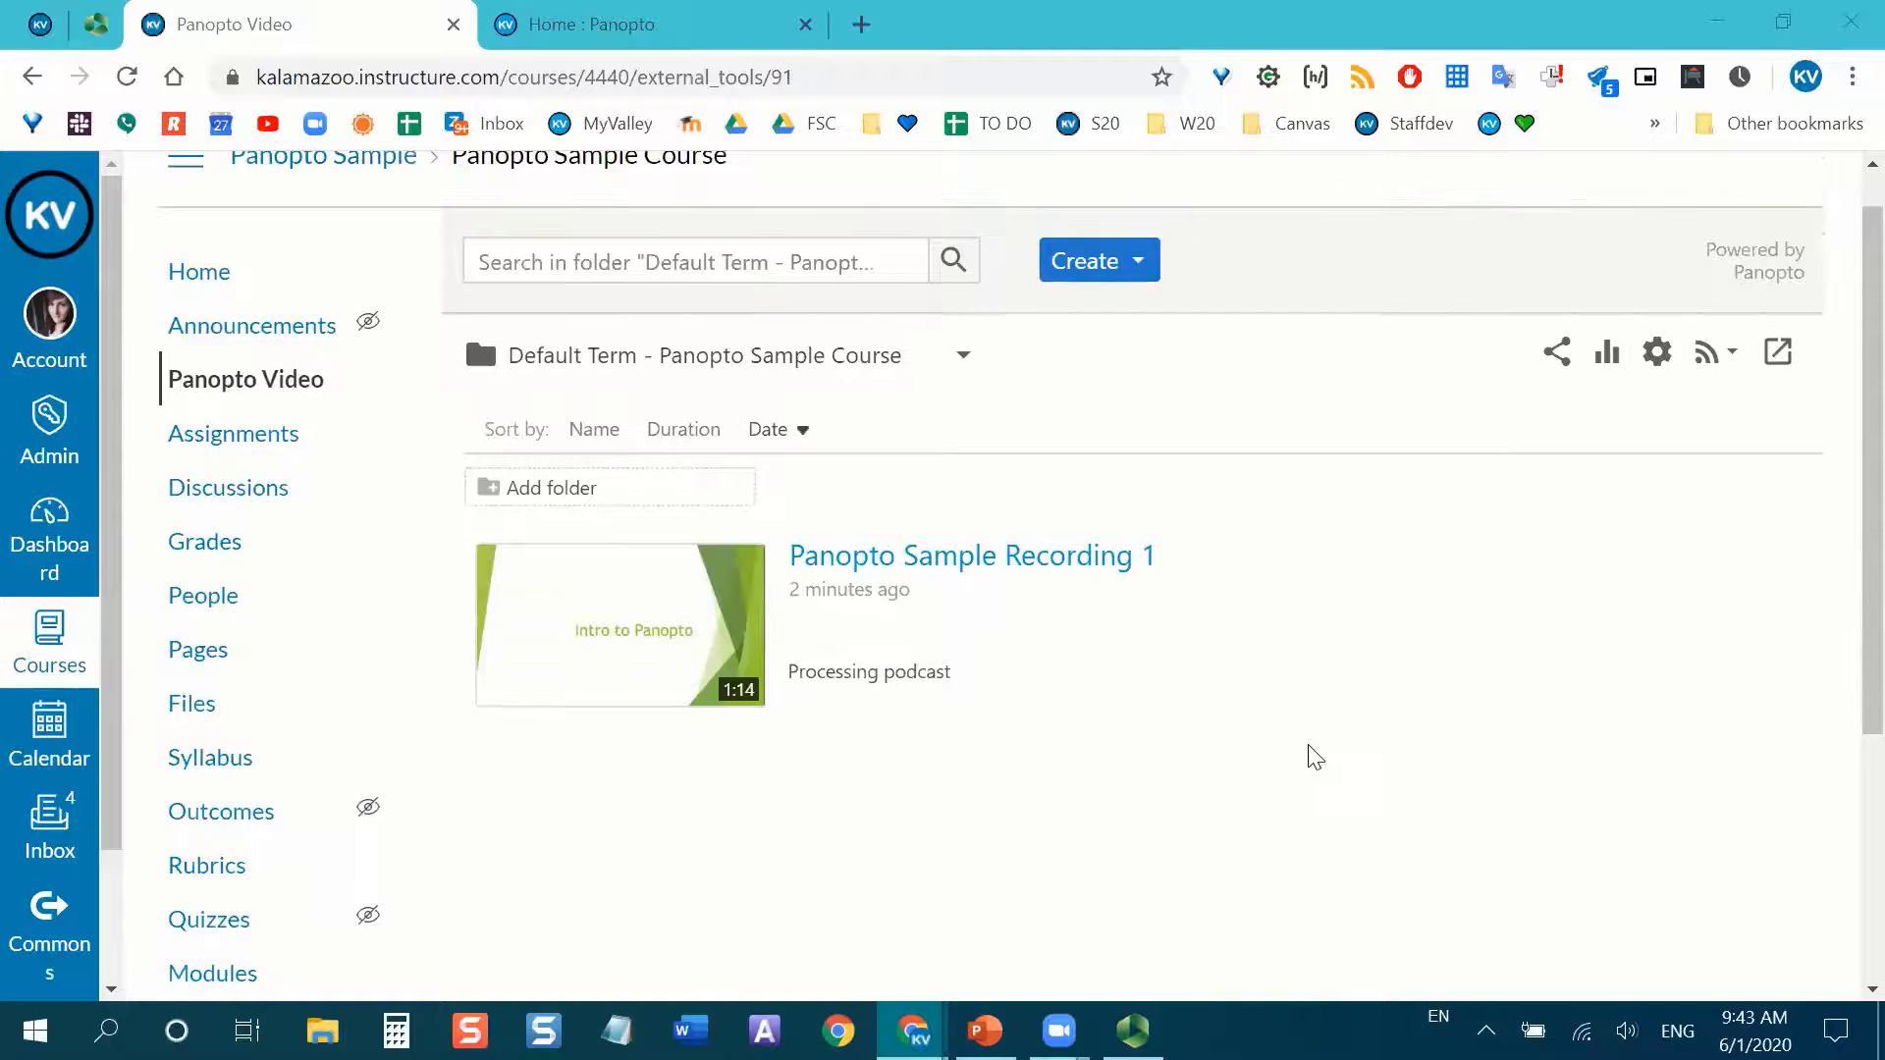
{"action": "scroll", "coordinate": [1356, 748], "scroll_direction": "up", "scroll_amount": 1}
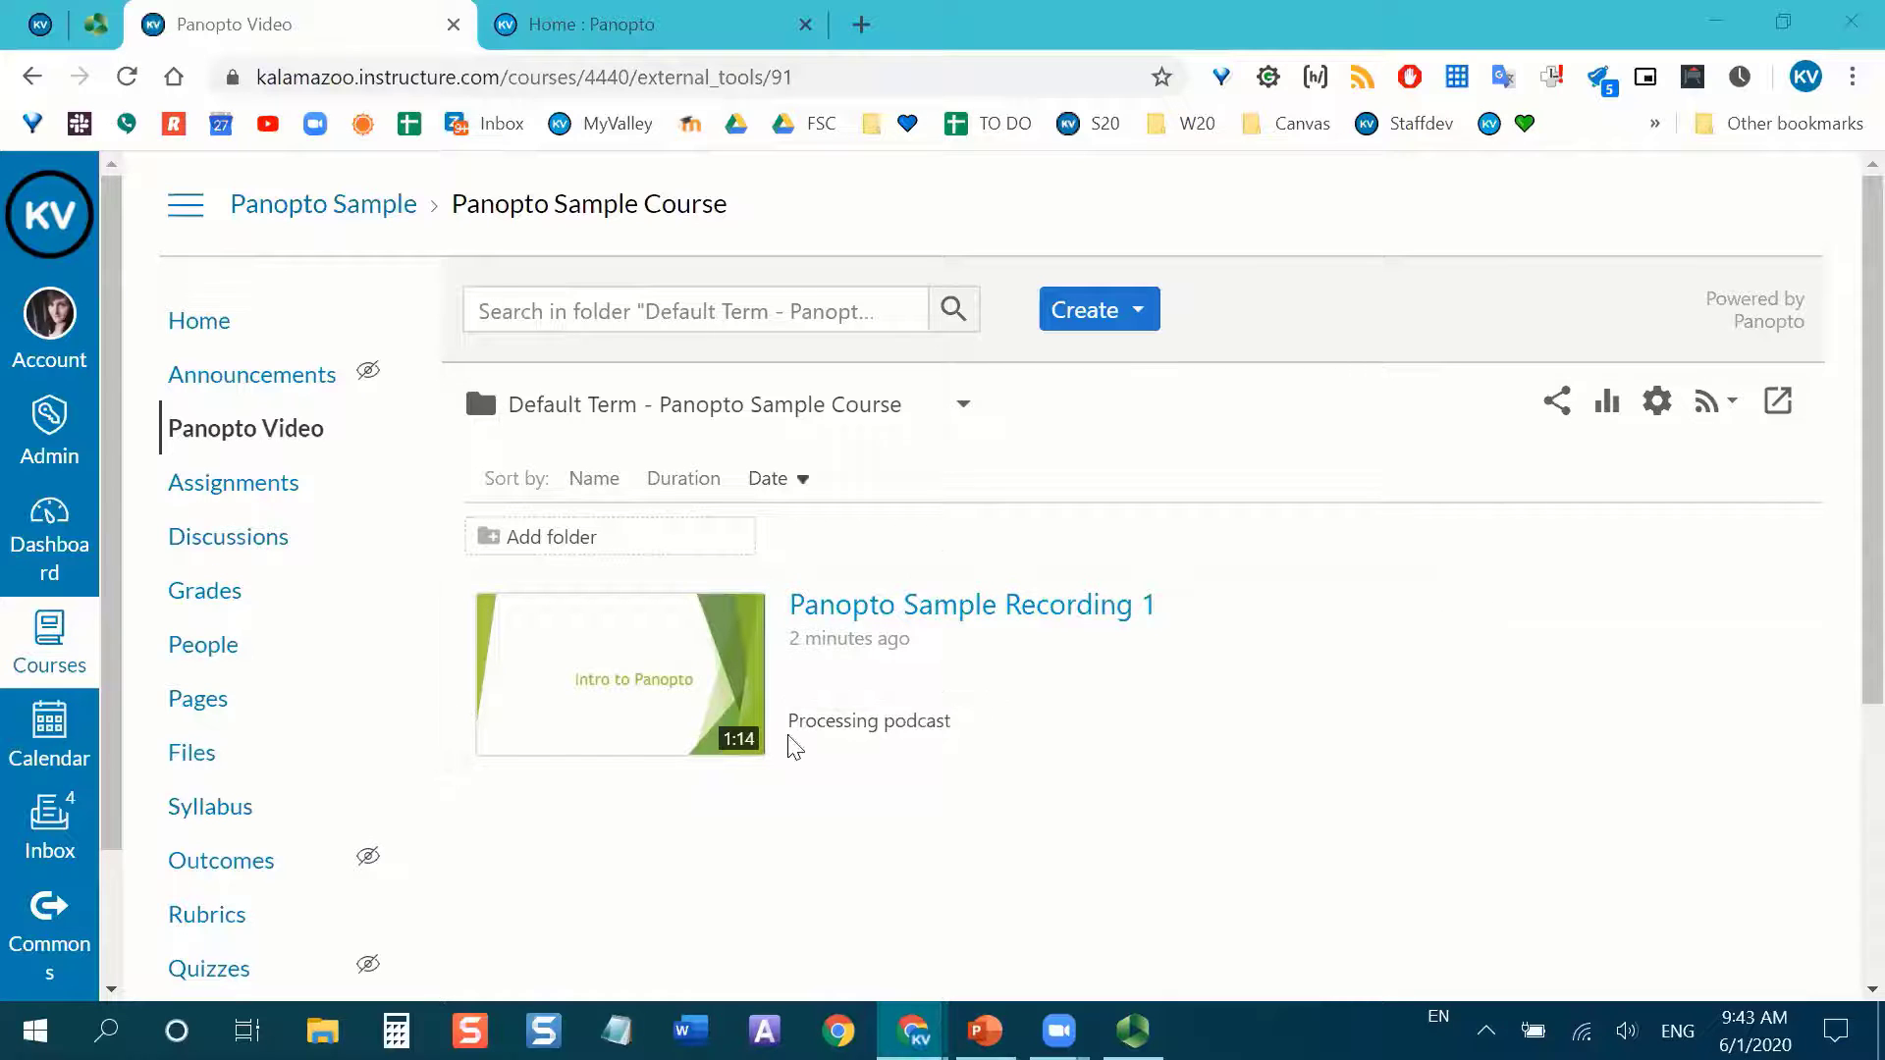
{"action": "mouse_move", "coordinate": [1125, 682]}
{"action": "left_click", "coordinate": [206, 324]}
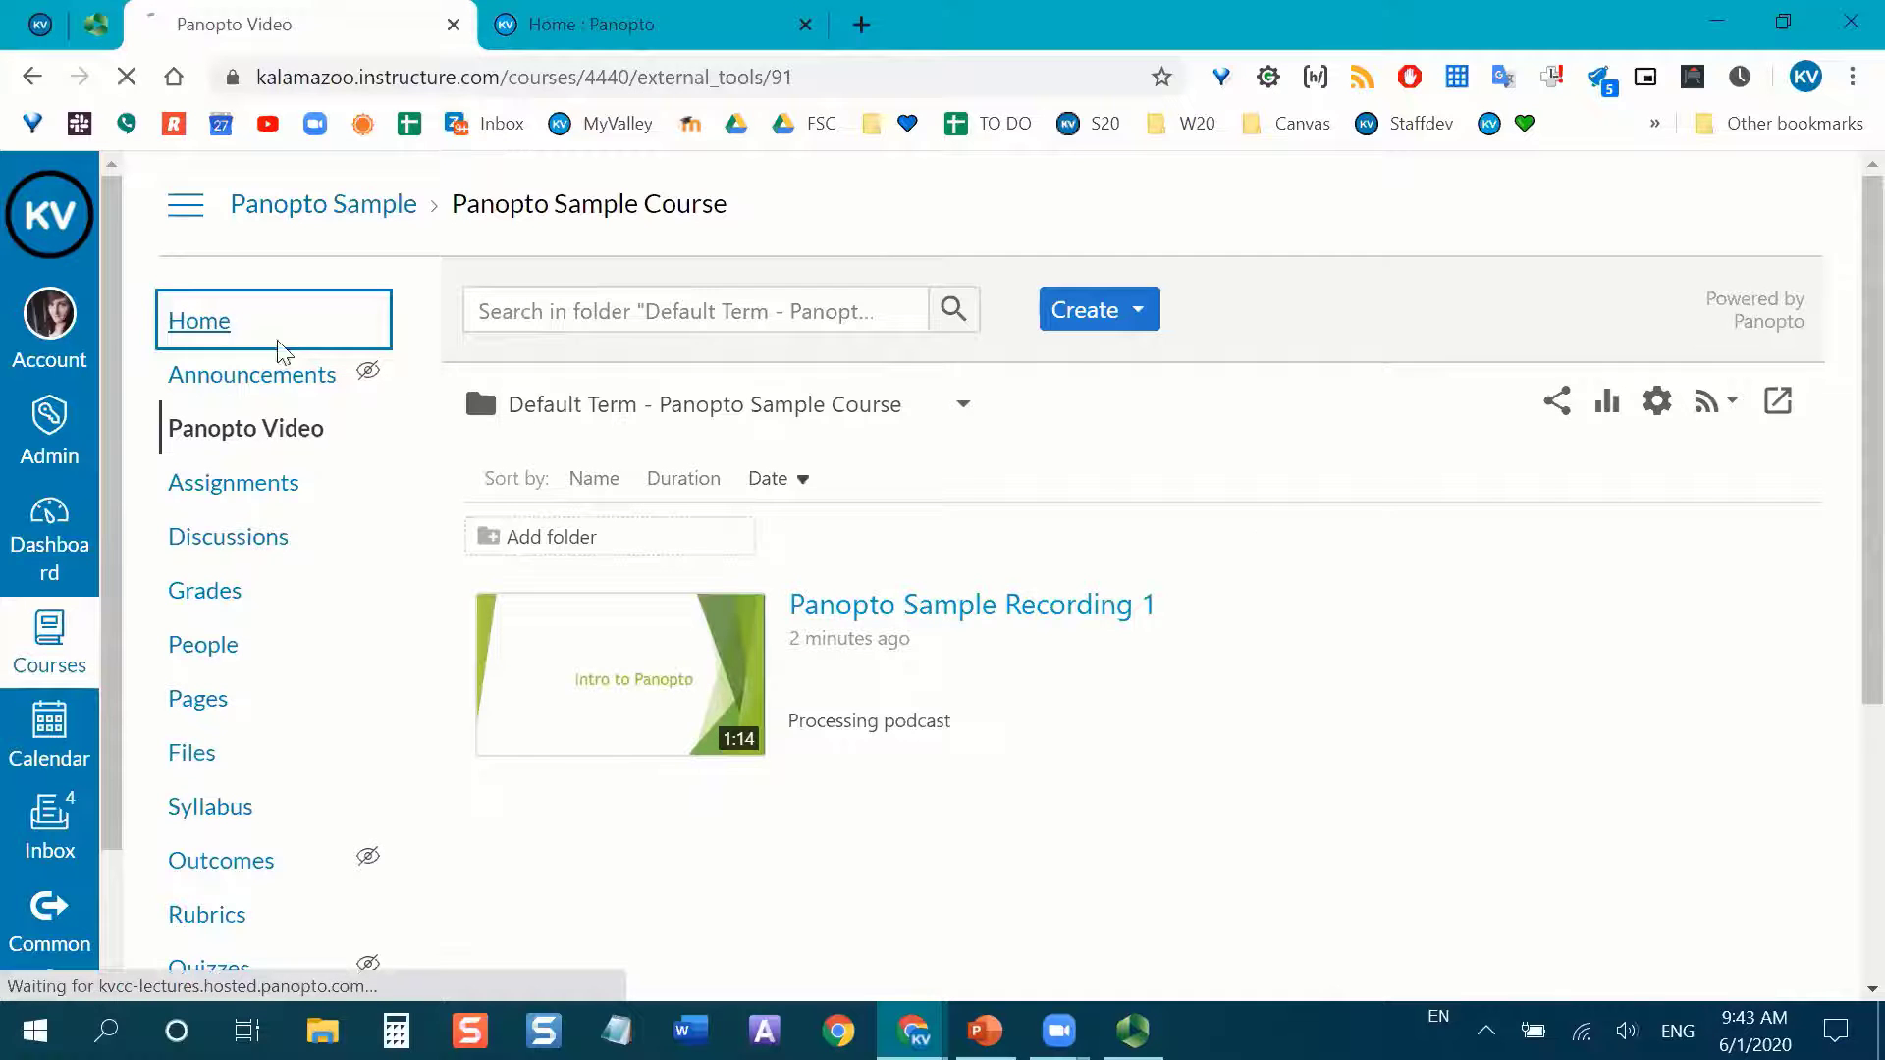
{"action": "right_click", "coordinate": [606, 12]}
{"action": "left_click", "coordinate": [693, 177]}
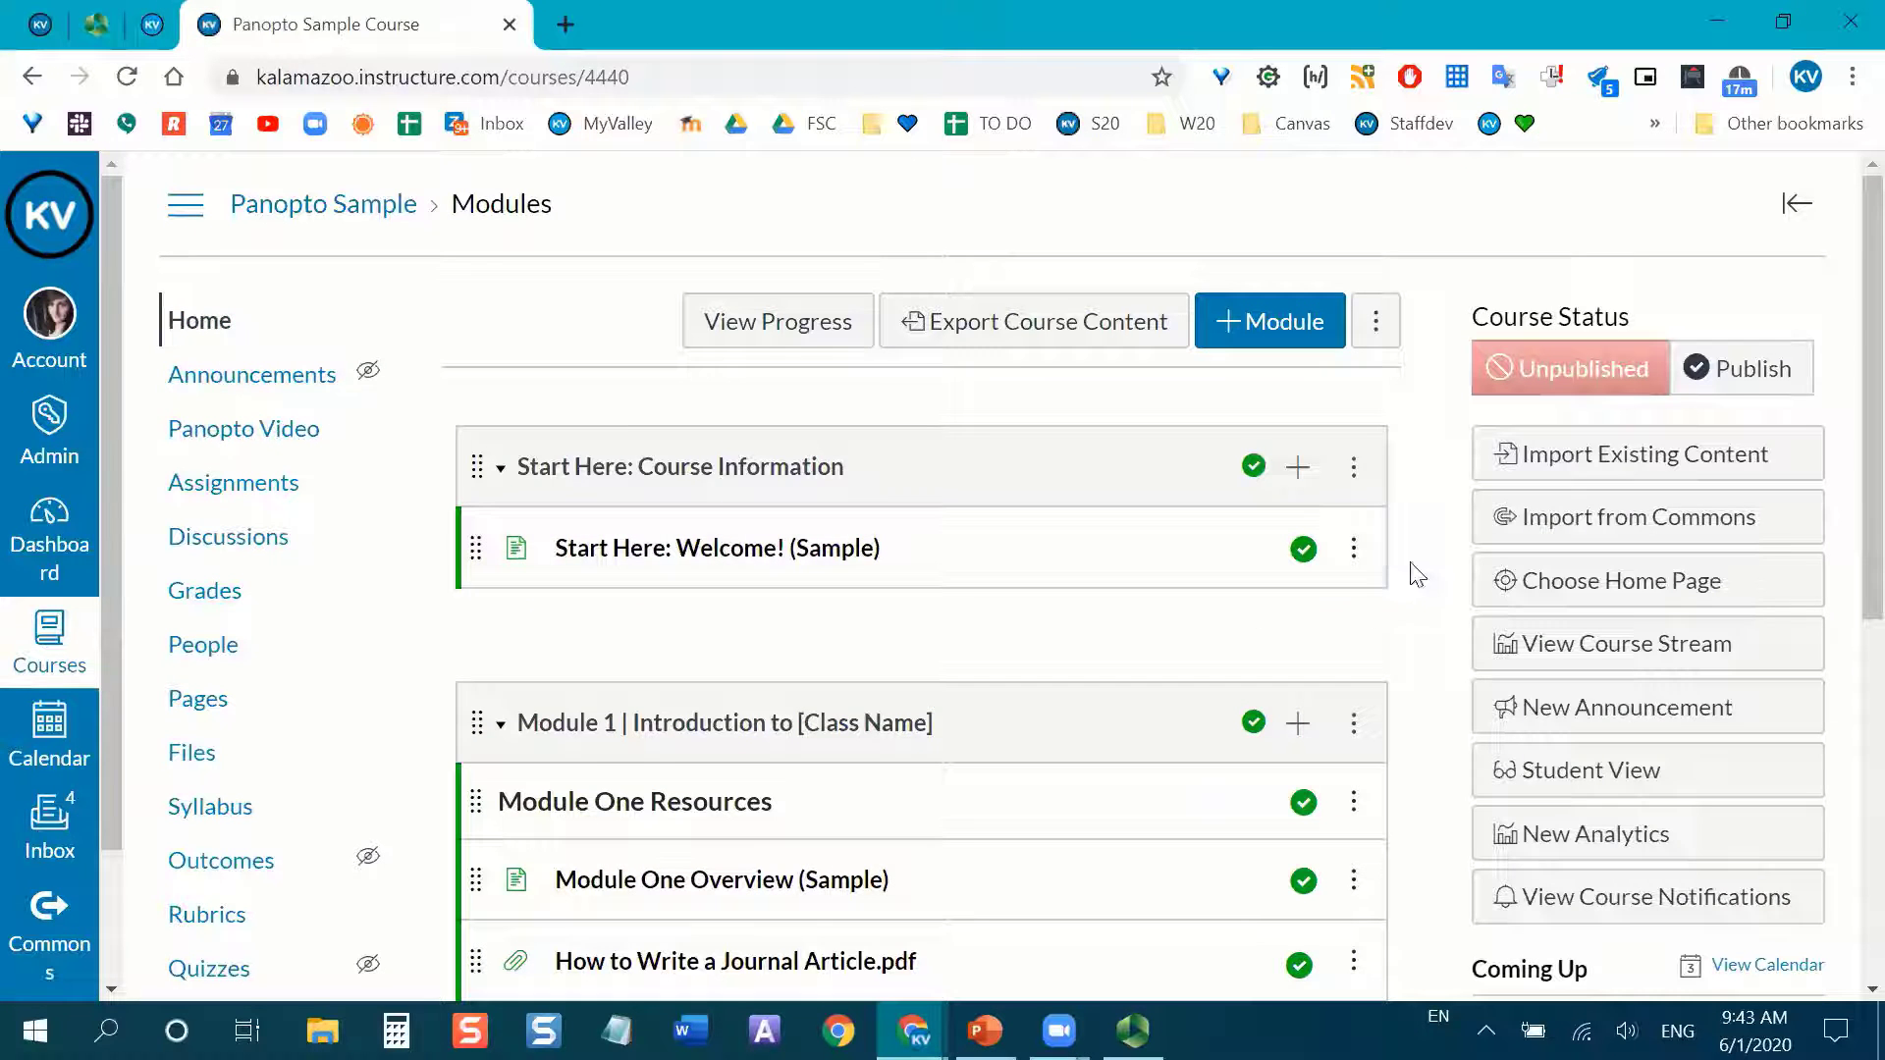
Open the course's Panopto Video page in a new tab and view the entry for Panopto Sample Recording 1.
{"action": "scroll", "coordinate": [1446, 578], "scroll_direction": "down", "scroll_amount": 1}
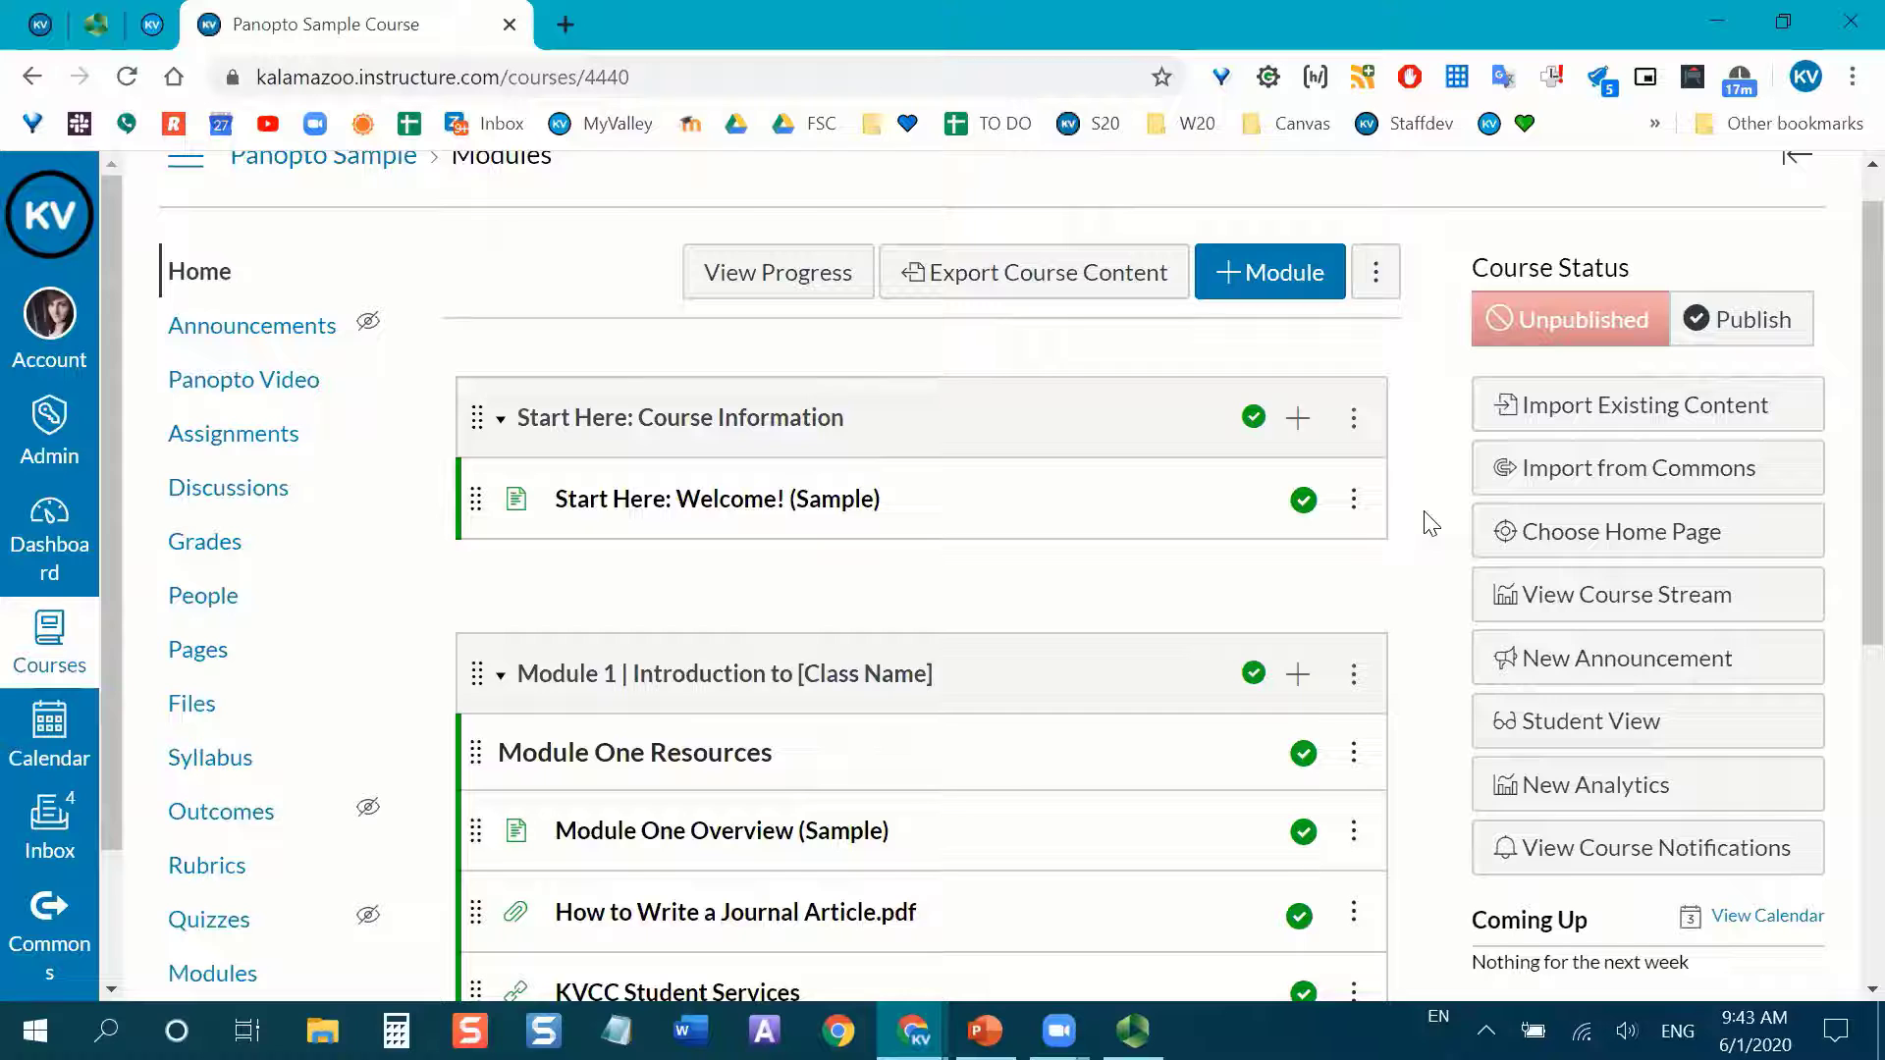
{"action": "left_click", "coordinate": [209, 391], "text": "ctrl"}
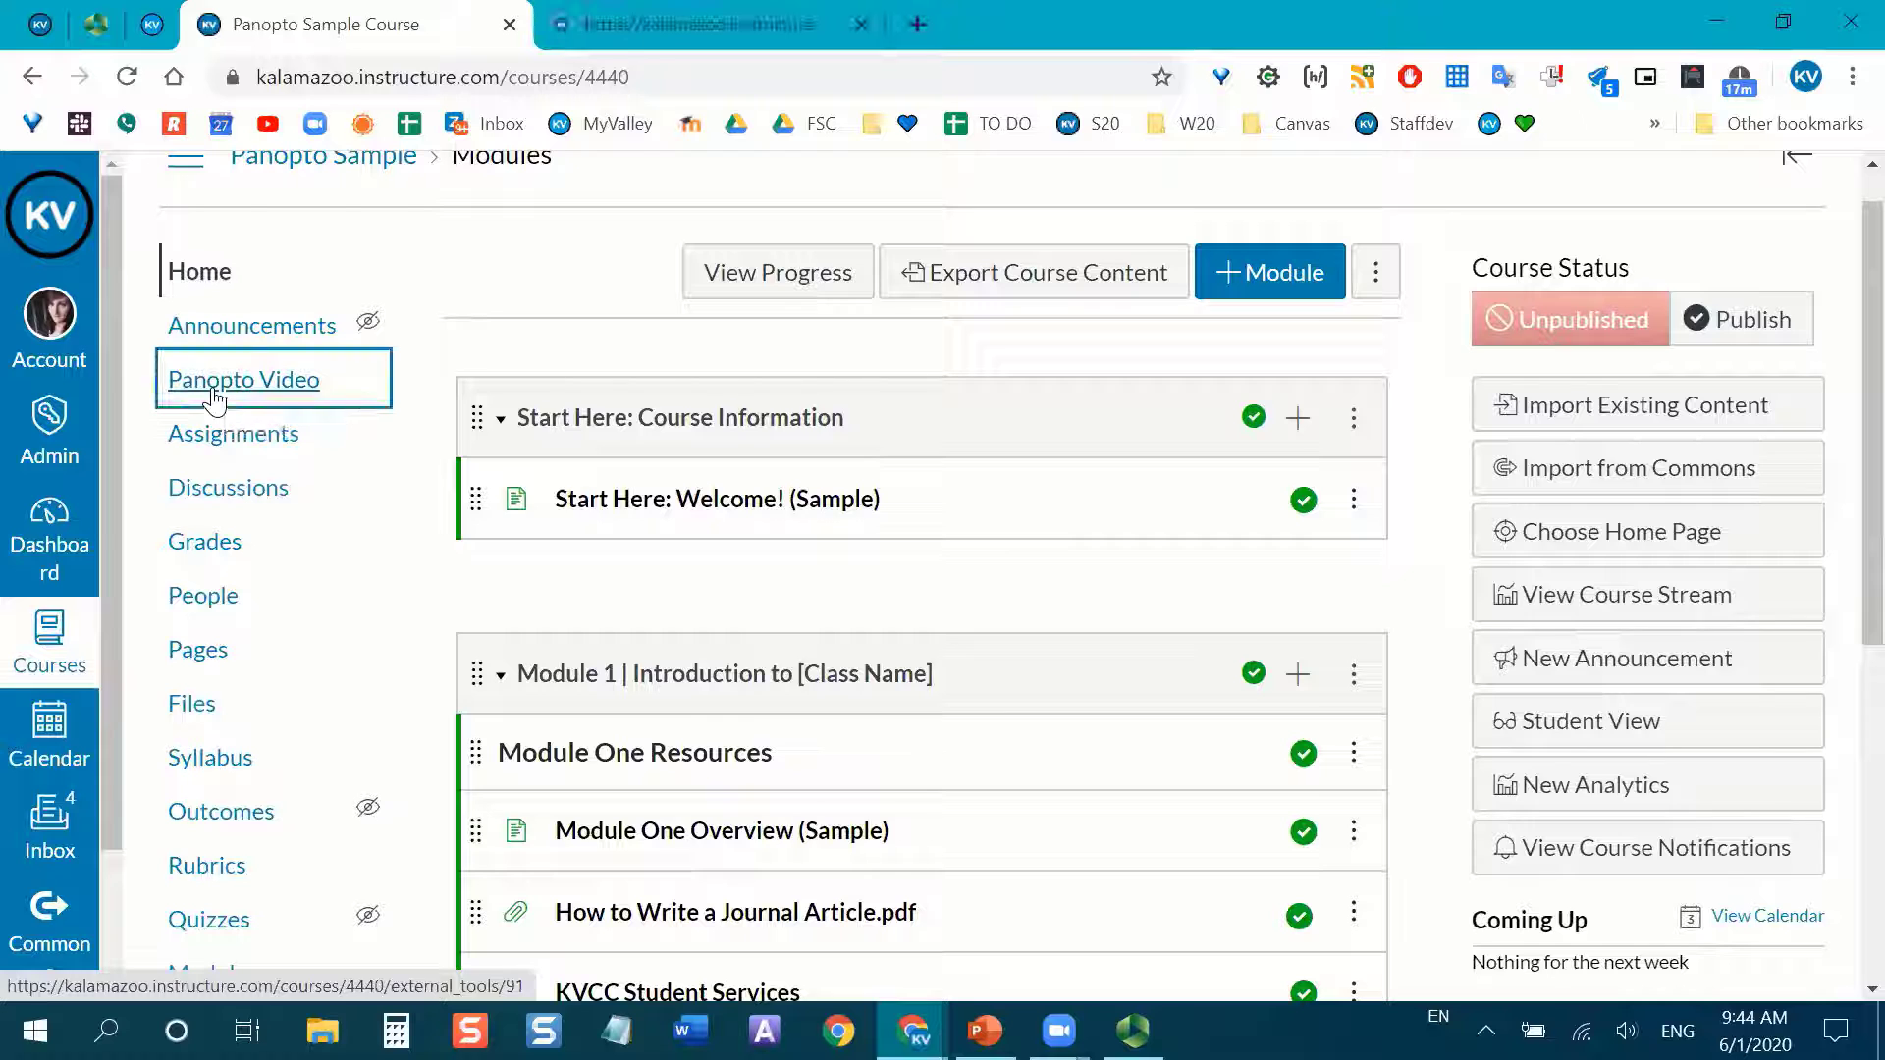
{"action": "left_click", "coordinate": [619, 26]}
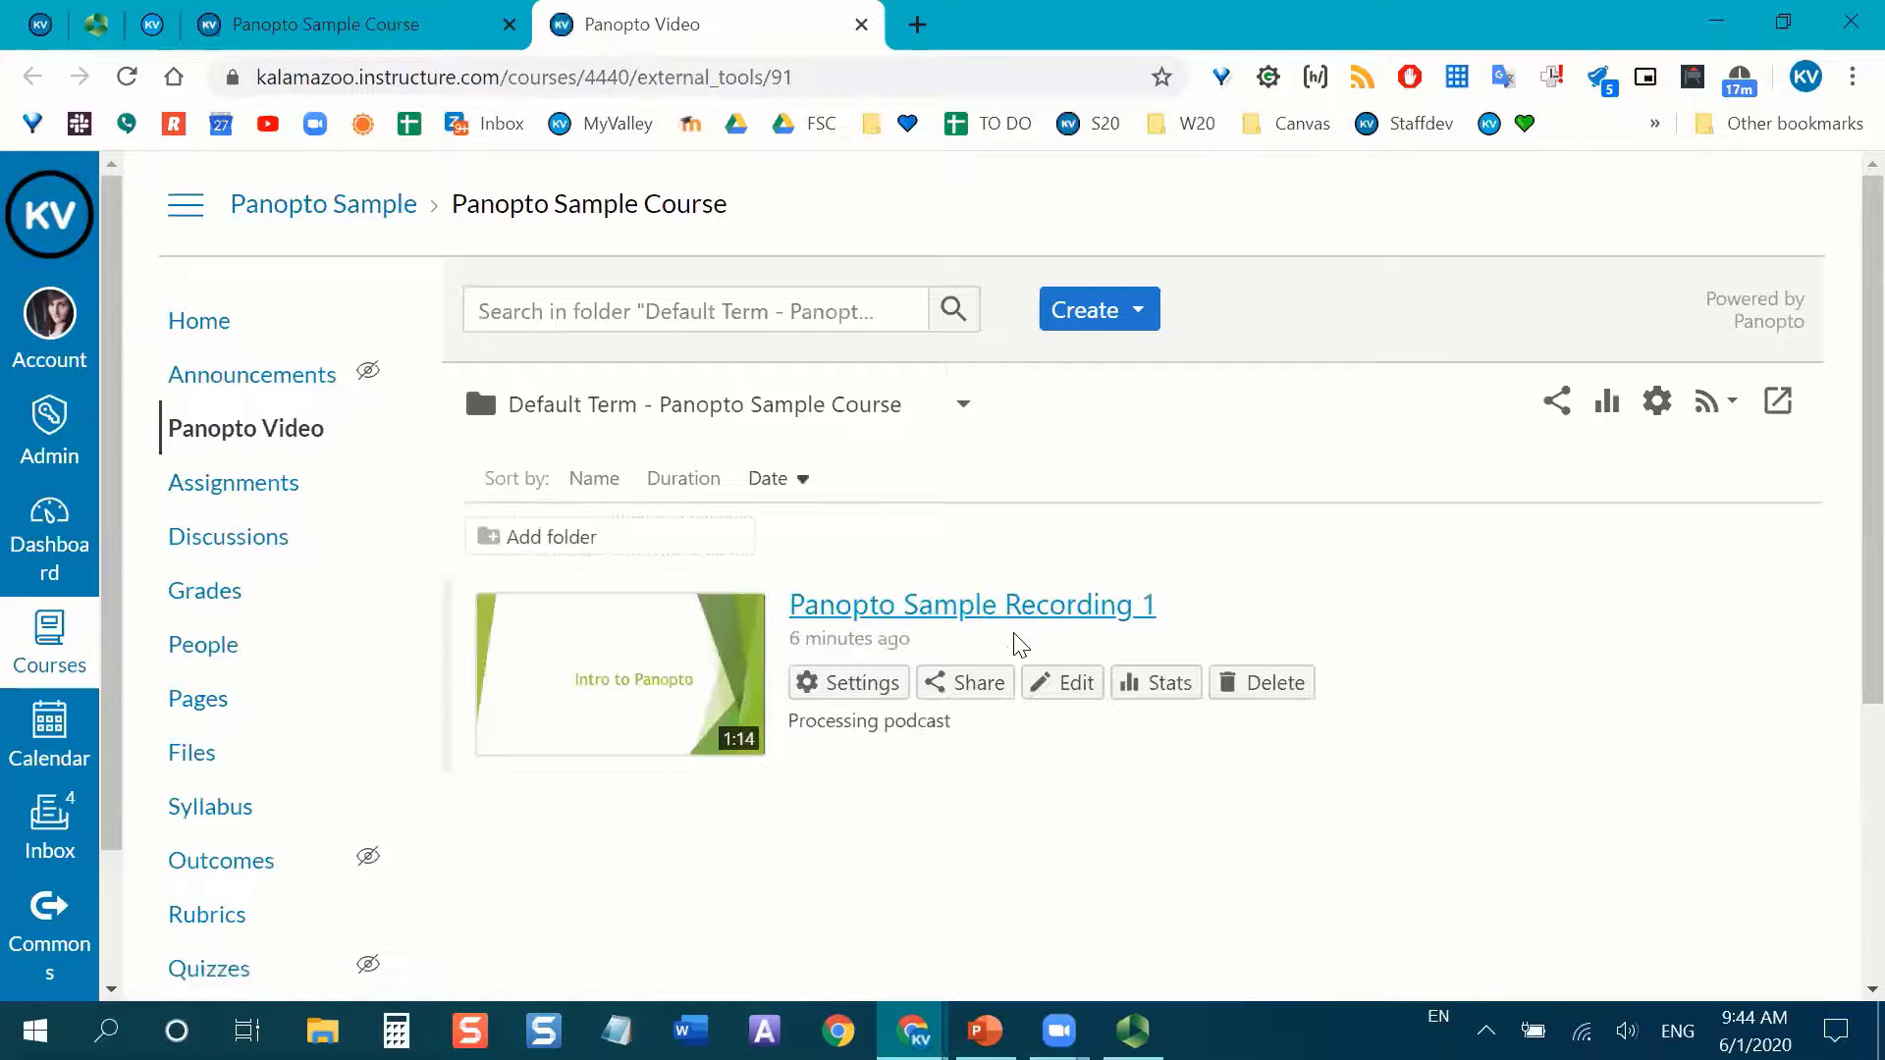
{"action": "scroll", "coordinate": [1012, 688], "scroll_direction": "down", "scroll_amount": 1}
{"action": "scroll", "coordinate": [930, 631], "scroll_direction": "down", "scroll_amount": 3}
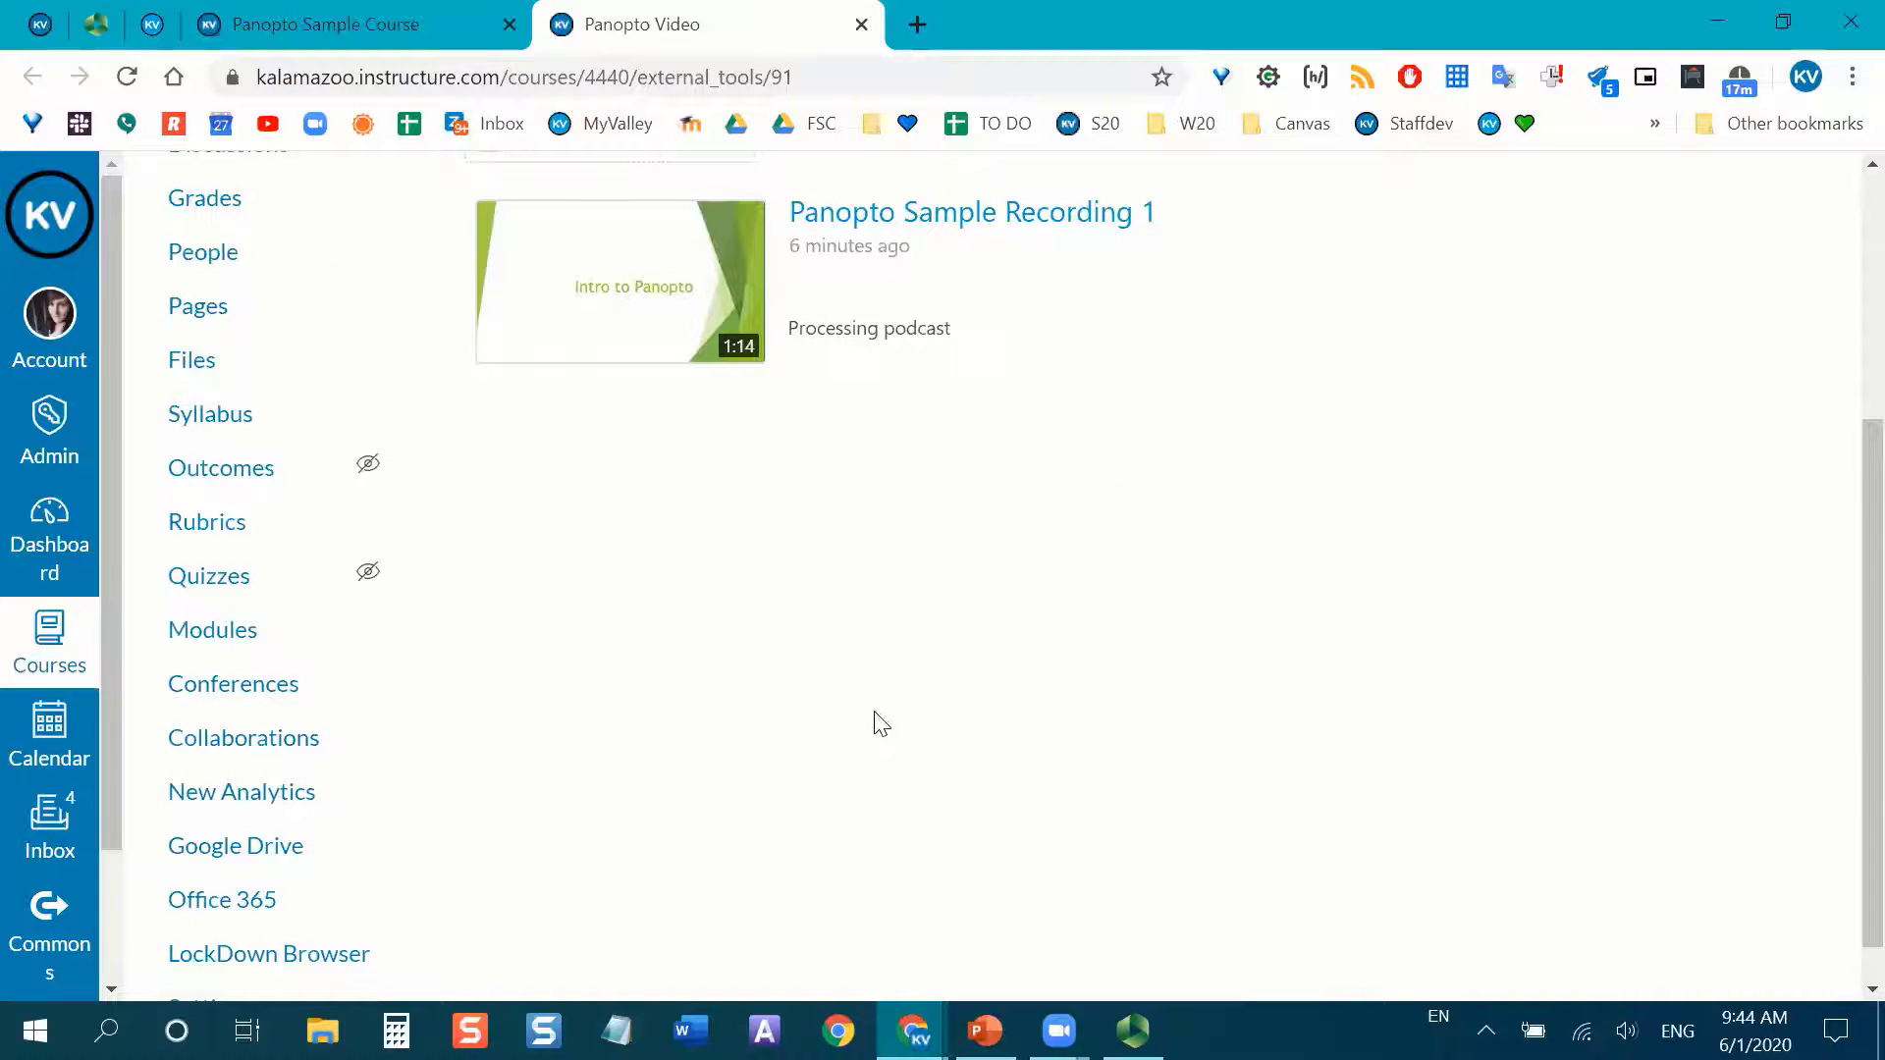
{"action": "scroll", "coordinate": [1070, 700], "scroll_direction": "up", "scroll_amount": 1}
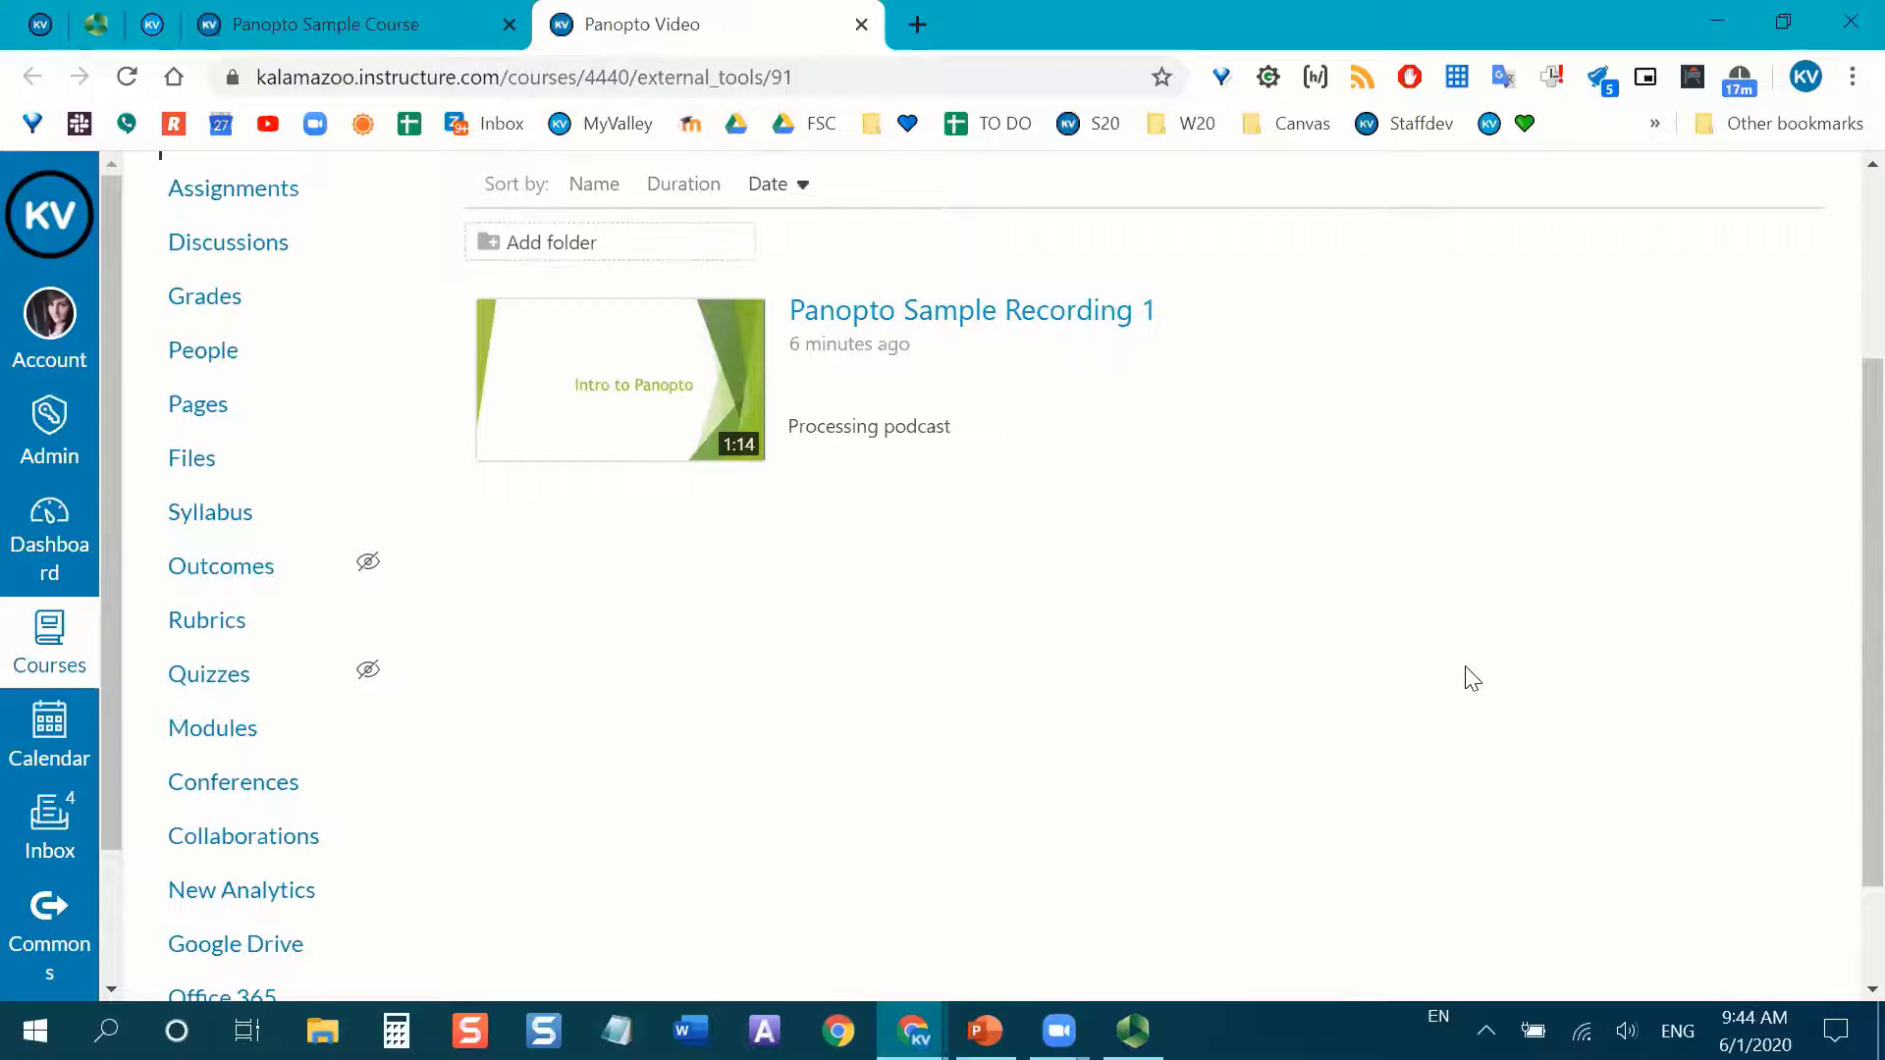
Leave the Panopto Video page by closing its browser tab and return to the Panopto Sample Course home page.
{"action": "scroll", "coordinate": [1464, 674], "scroll_direction": "up", "scroll_amount": 1}
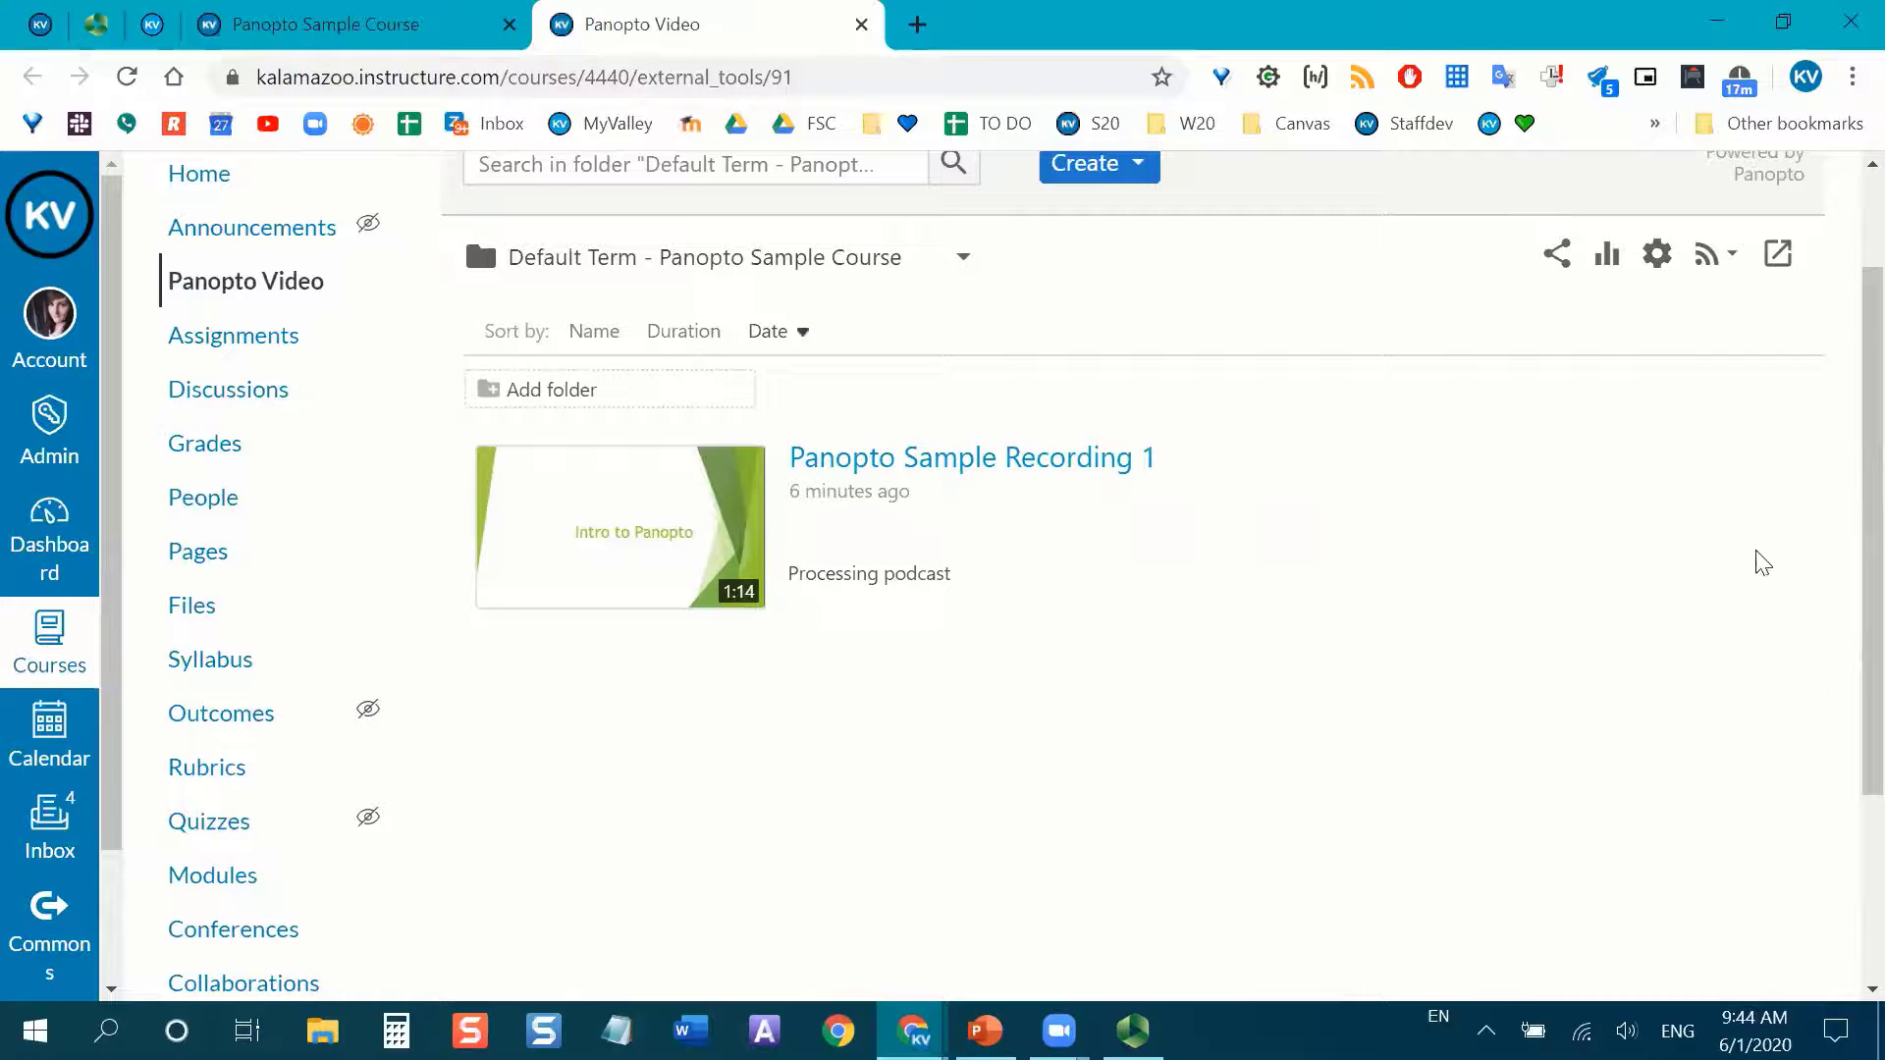
{"action": "mouse_move", "coordinate": [1797, 584]}
{"action": "scroll", "coordinate": [1833, 601], "scroll_direction": "up", "scroll_amount": 1}
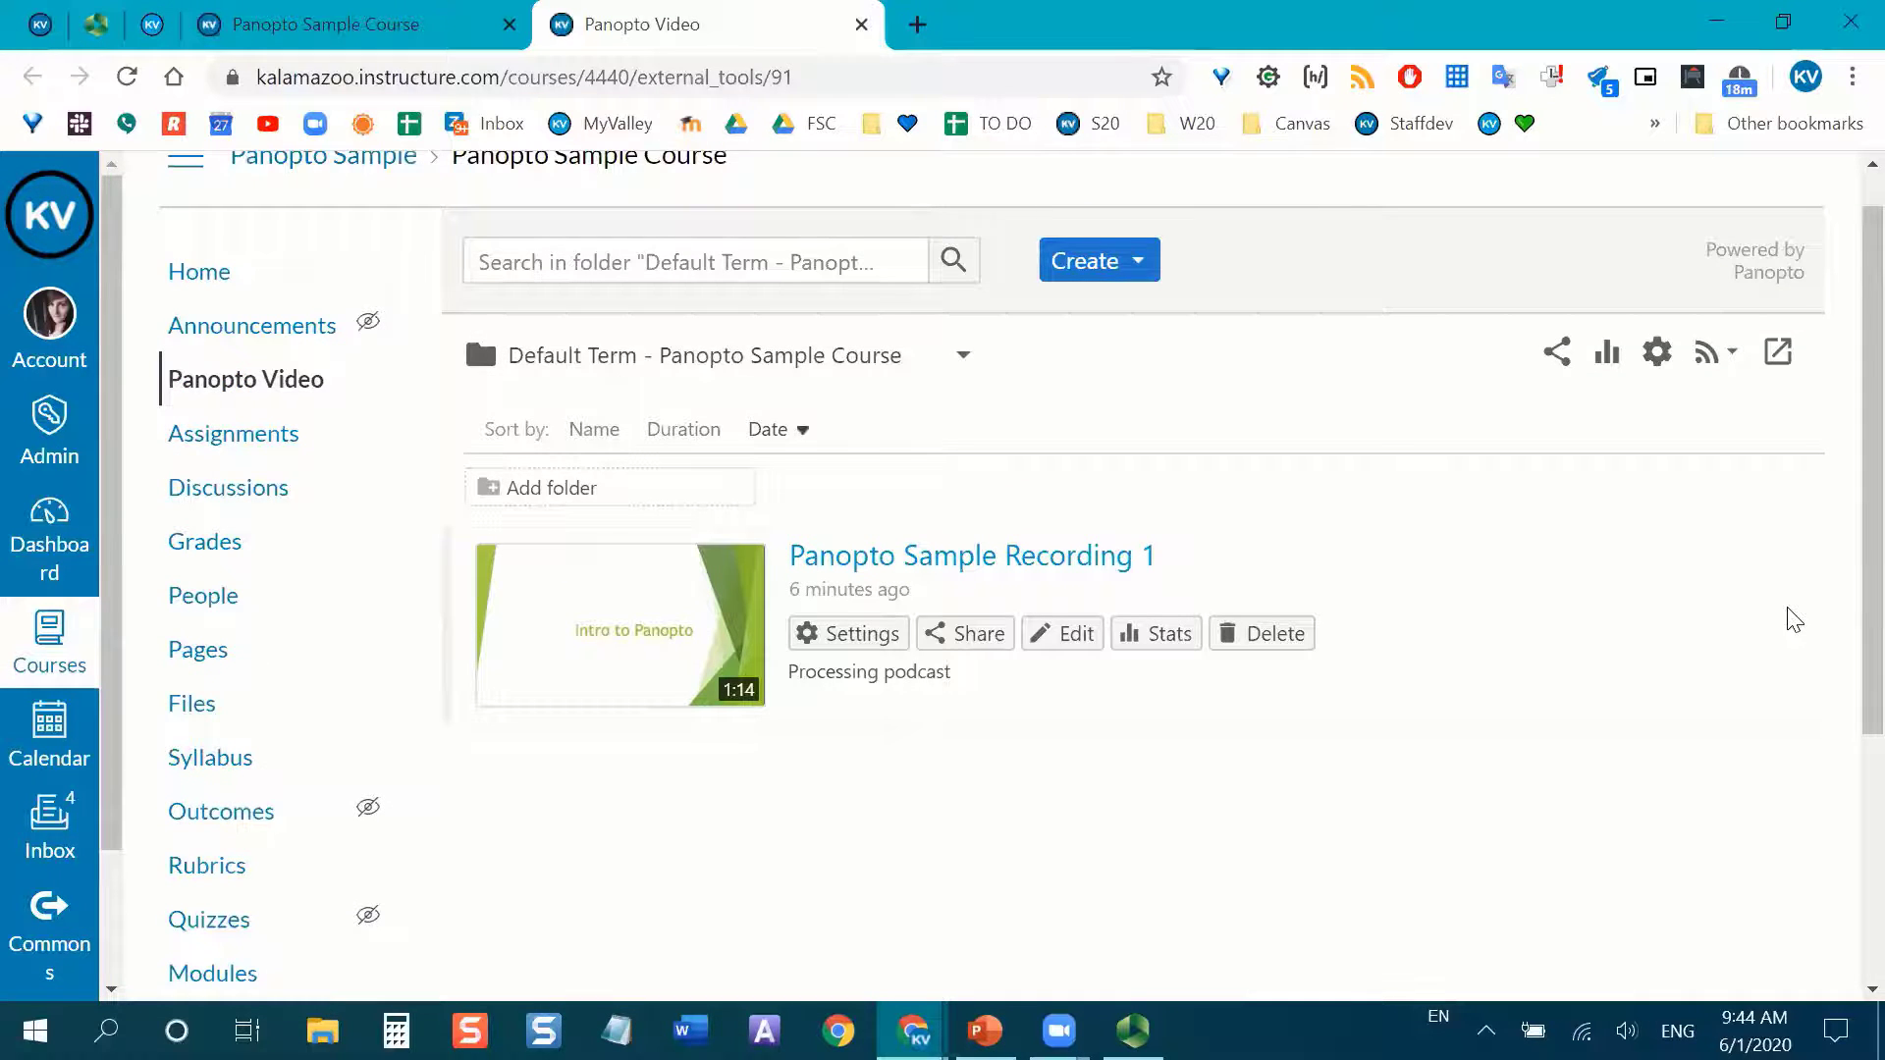
{"action": "scroll", "coordinate": [560, 232], "scroll_direction": "up", "scroll_amount": 1}
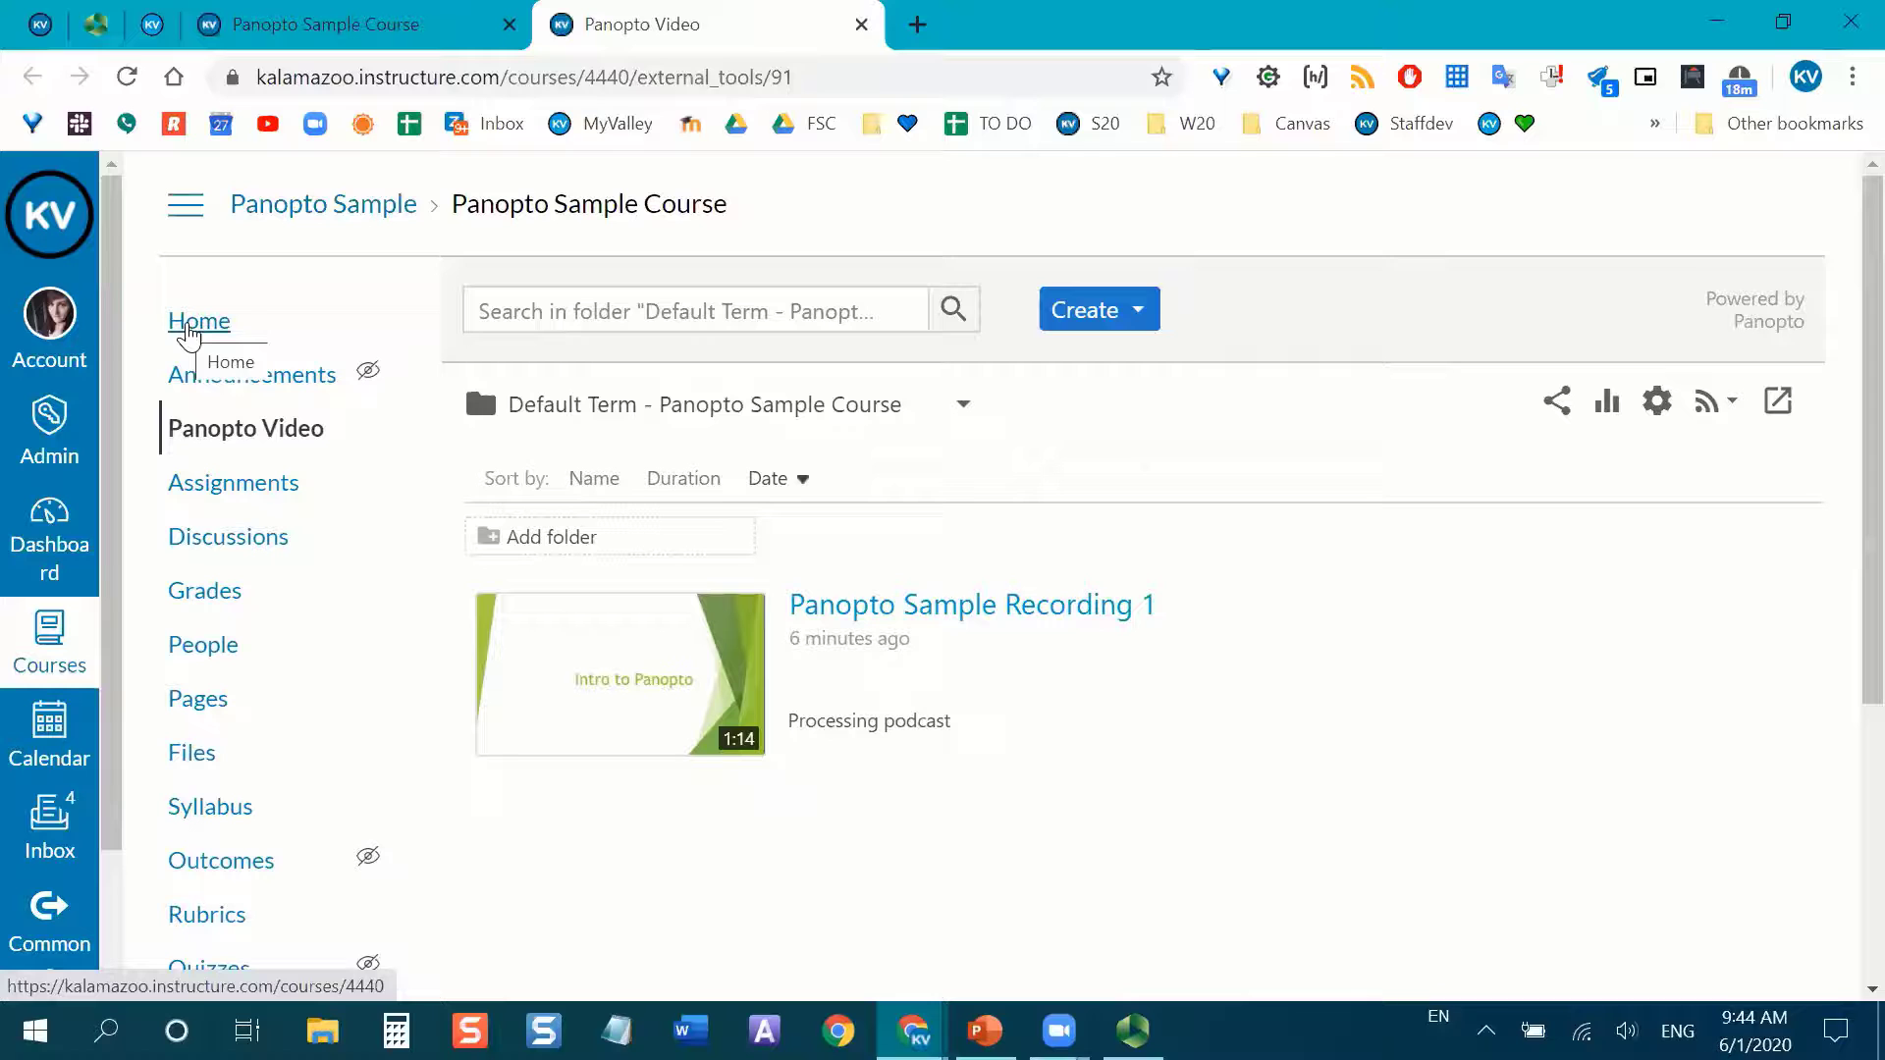
{"action": "left_click", "coordinate": [190, 329]}
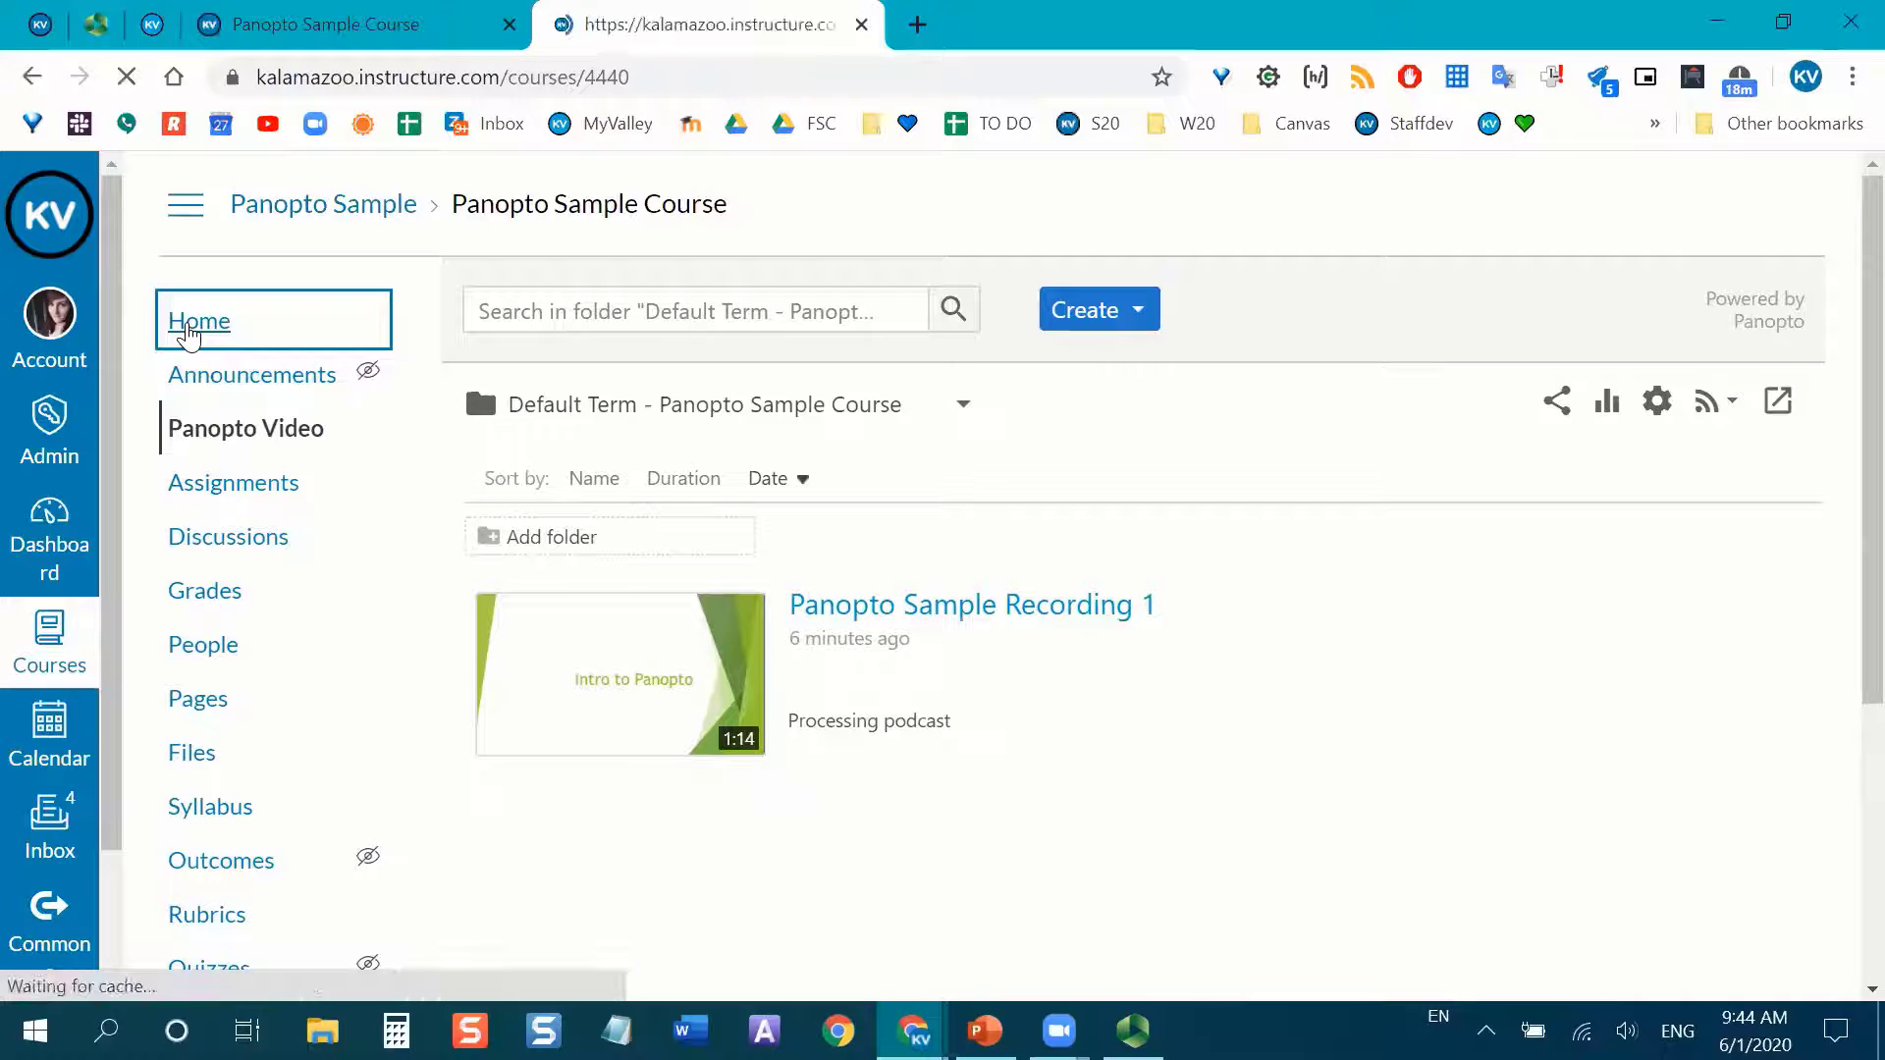
{"action": "key", "text": "ctrl+w"}
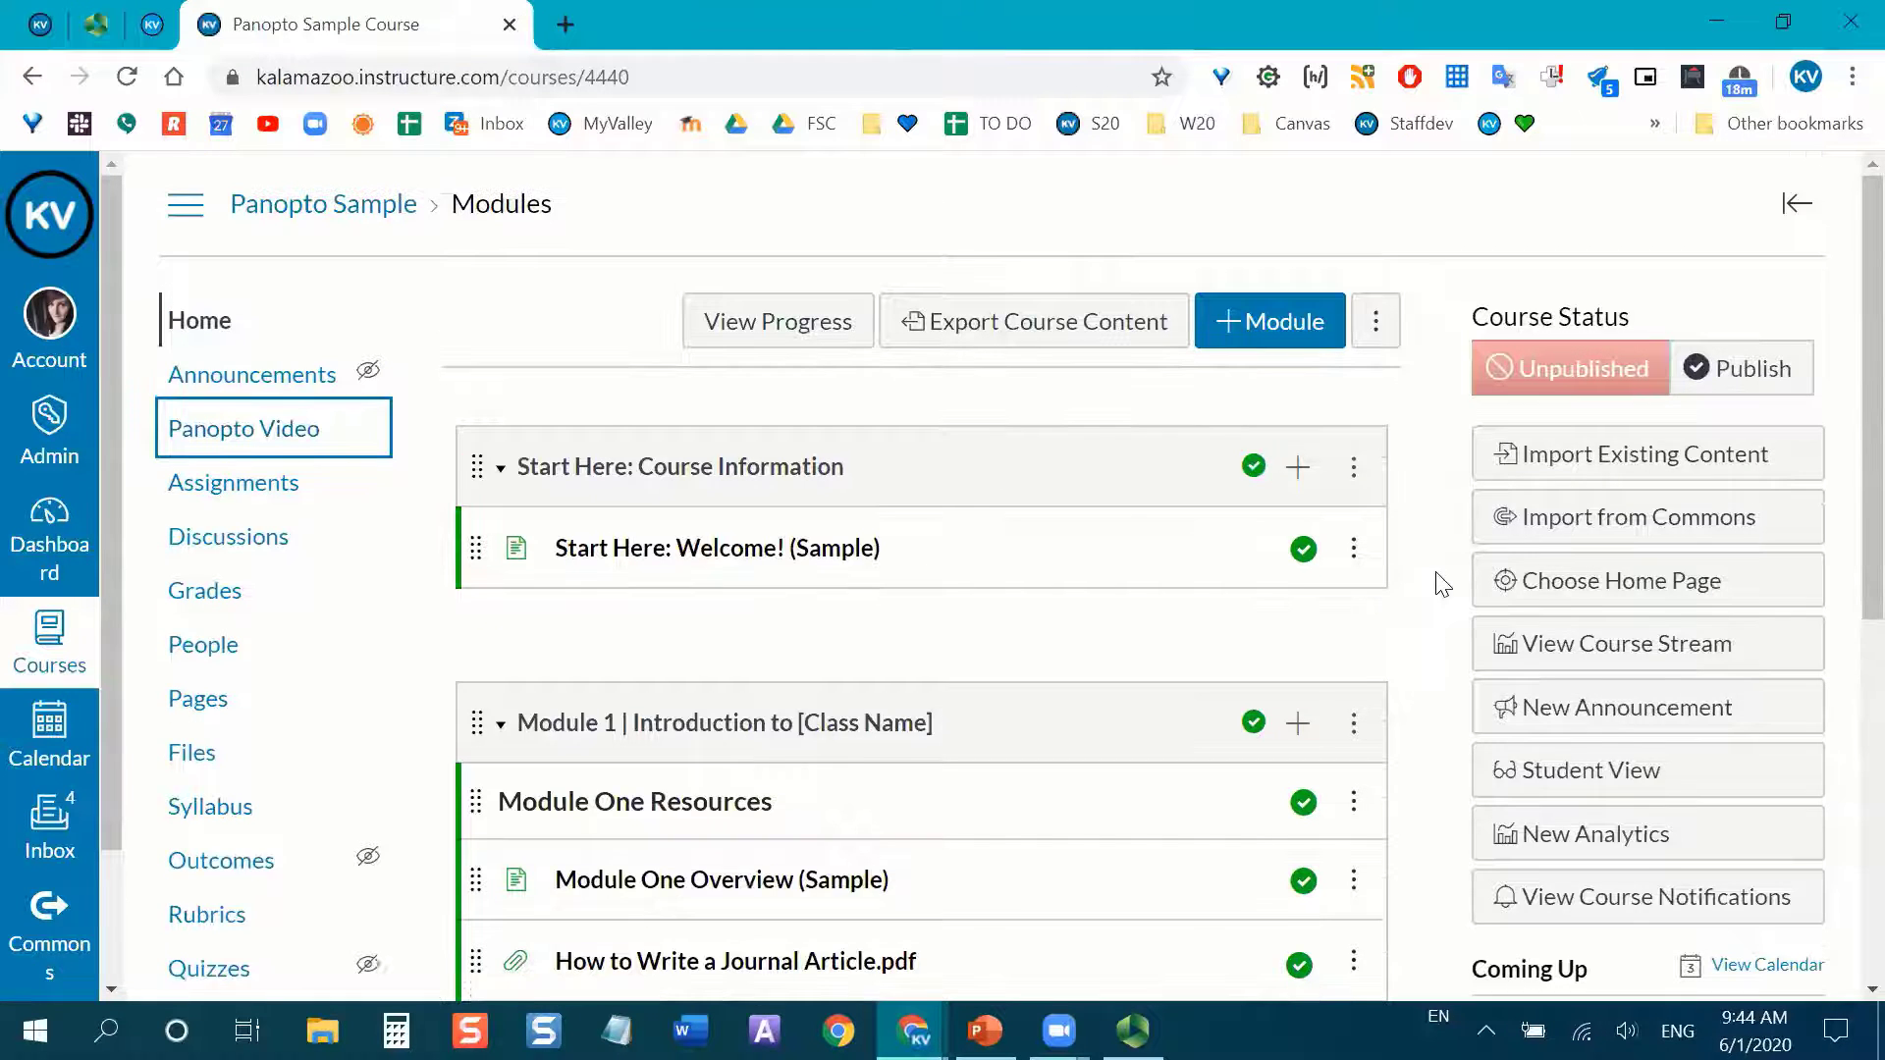
Examine the course home page's modules and their items, from Start Here: Course Information through Module 1 to OBTS Canvas Training Sample Pages.
{"action": "scroll", "coordinate": [1441, 584], "scroll_direction": "down", "scroll_amount": 1}
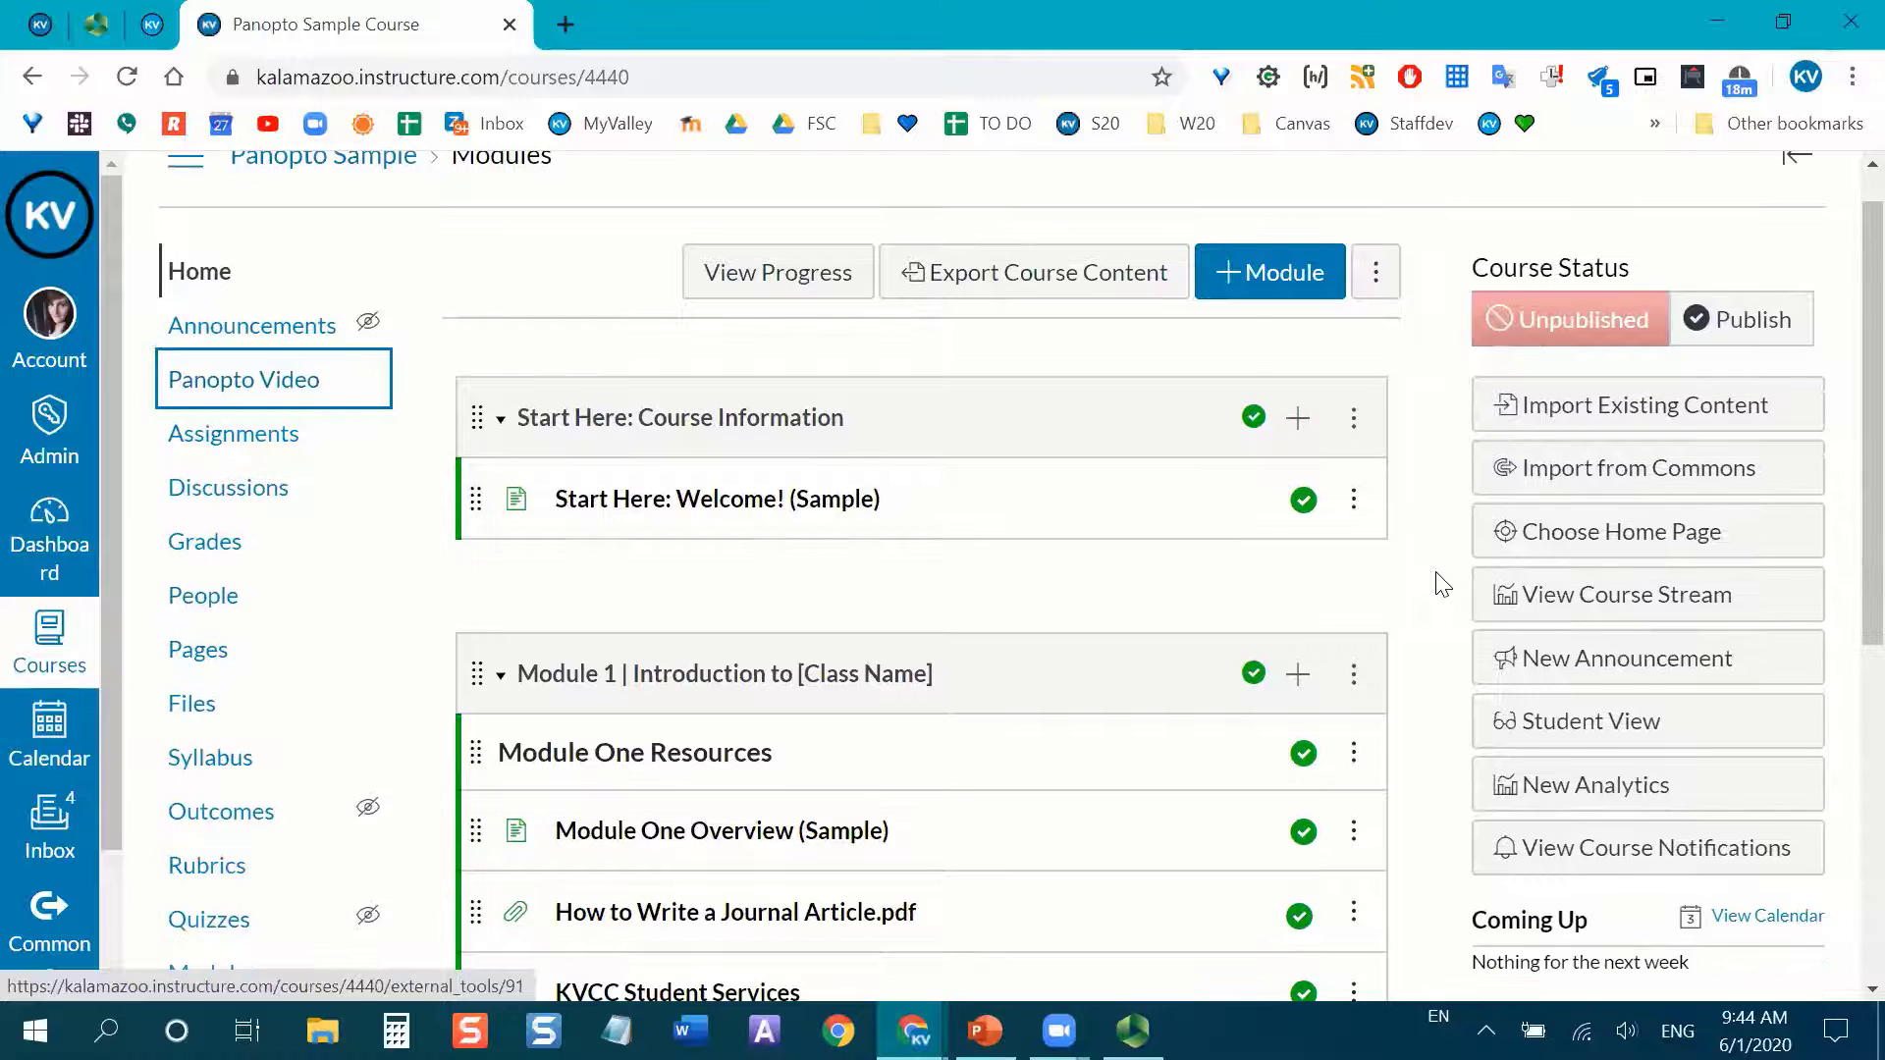
{"action": "scroll", "coordinate": [1436, 570], "scroll_direction": "down", "scroll_amount": 1}
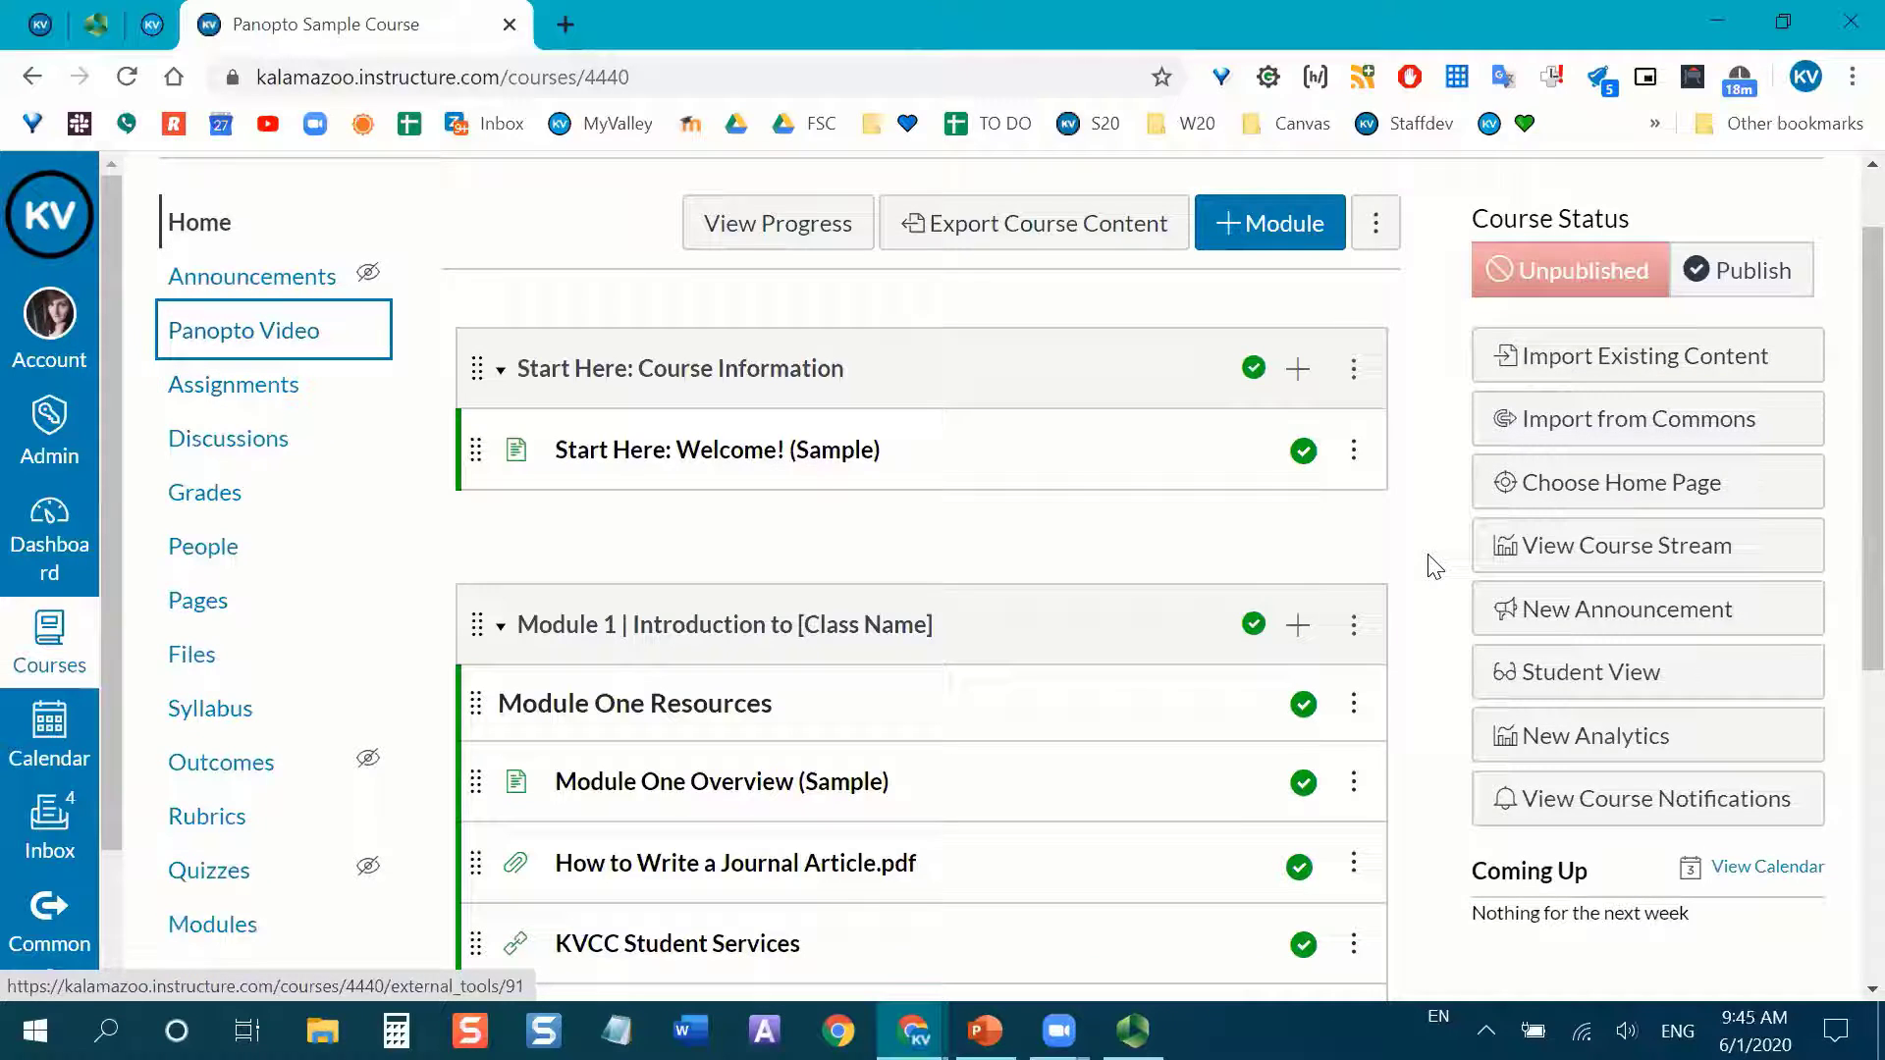
{"action": "scroll", "coordinate": [837, 740], "scroll_direction": "down", "scroll_amount": 4}
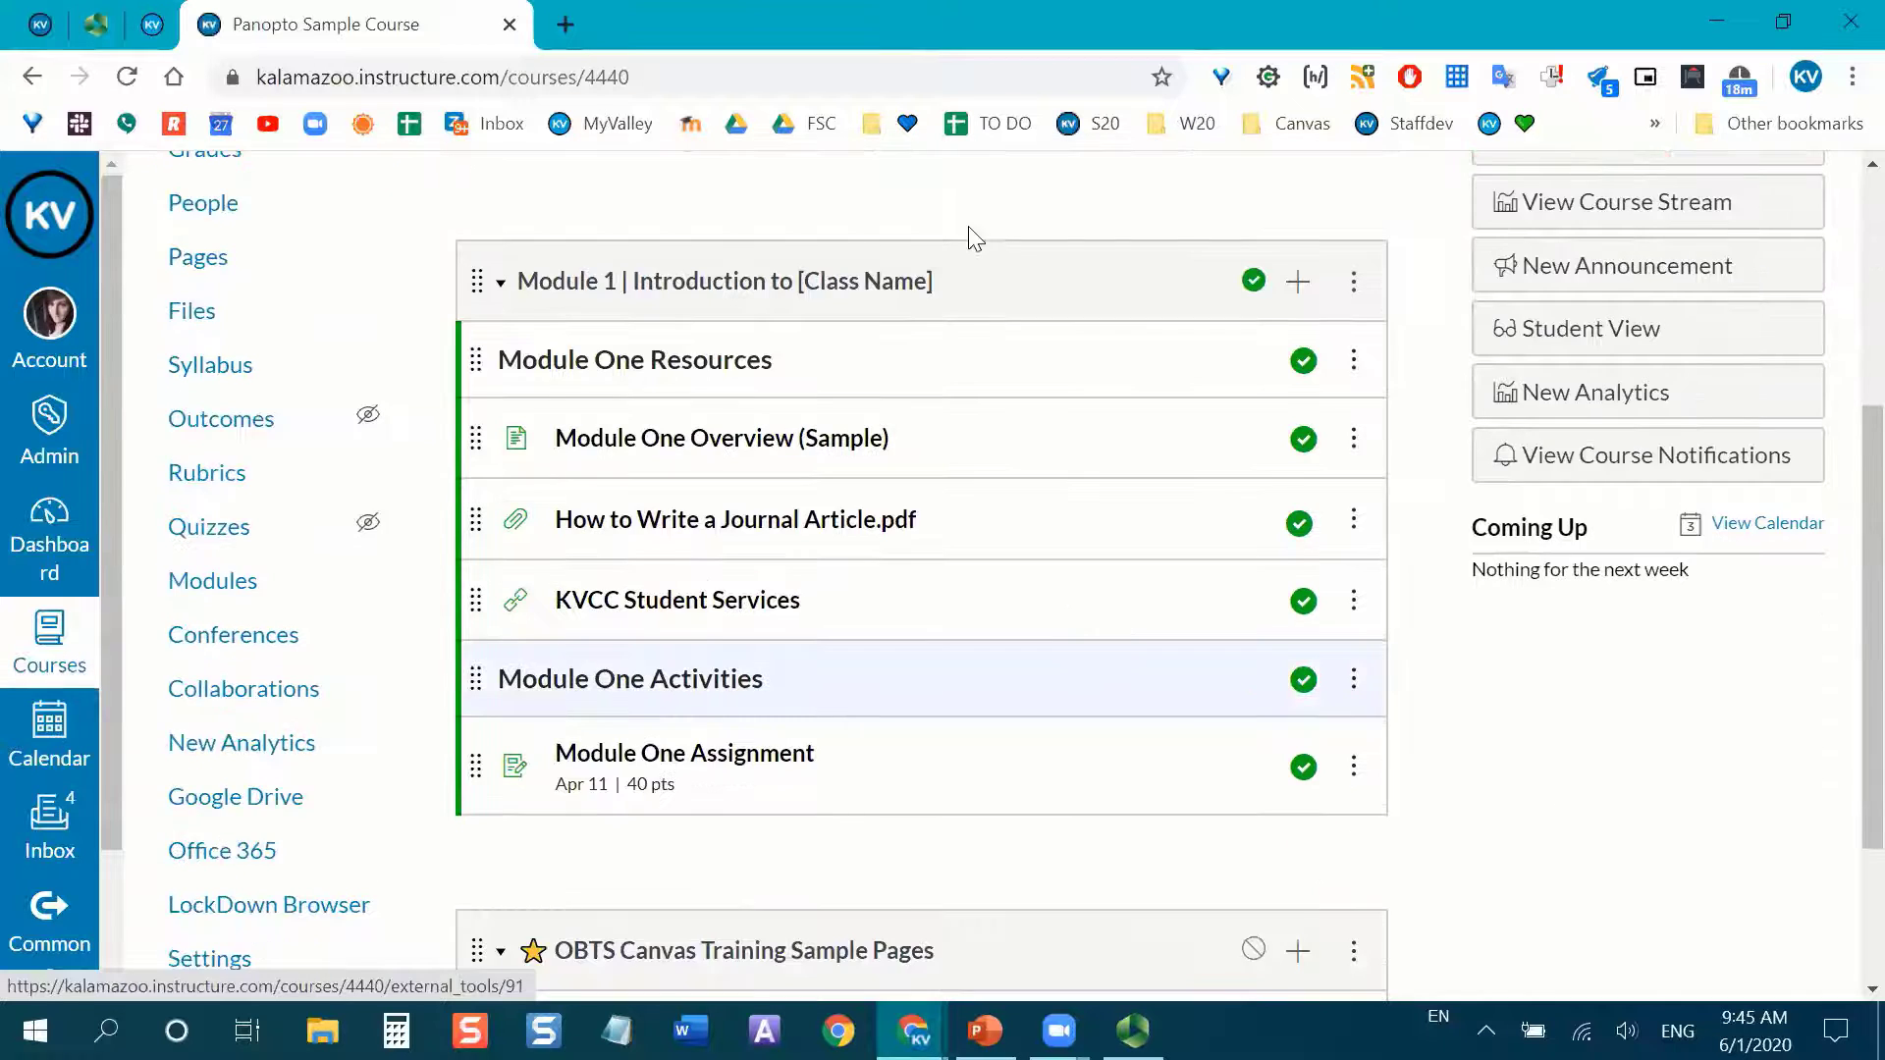
{"action": "scroll", "coordinate": [909, 618], "scroll_direction": "down", "scroll_amount": 3}
{"action": "scroll", "coordinate": [1438, 555], "scroll_direction": "up", "scroll_amount": 2}
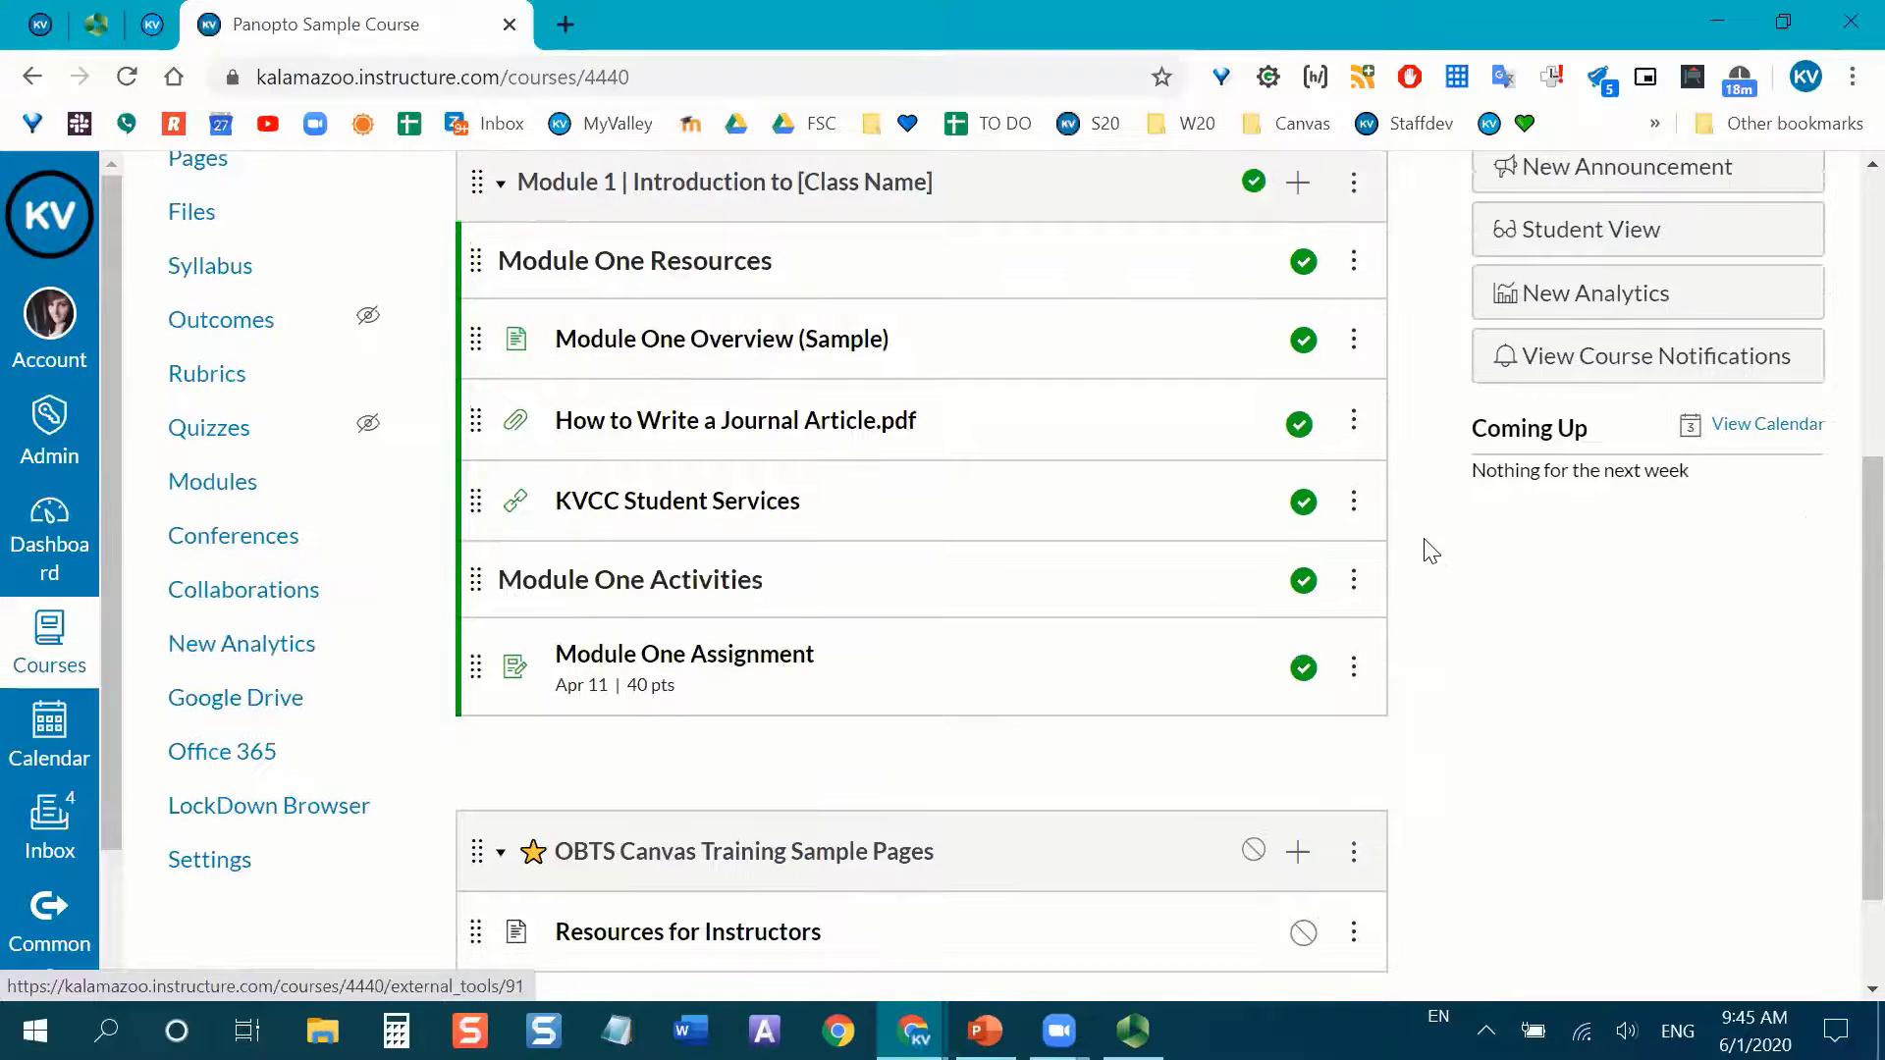
{"action": "scroll", "coordinate": [1431, 548], "scroll_direction": "up", "scroll_amount": 3}
{"action": "scroll", "coordinate": [1430, 548], "scroll_direction": "down", "scroll_amount": 1}
{"action": "scroll", "coordinate": [816, 402], "scroll_direction": "up", "scroll_amount": 1}
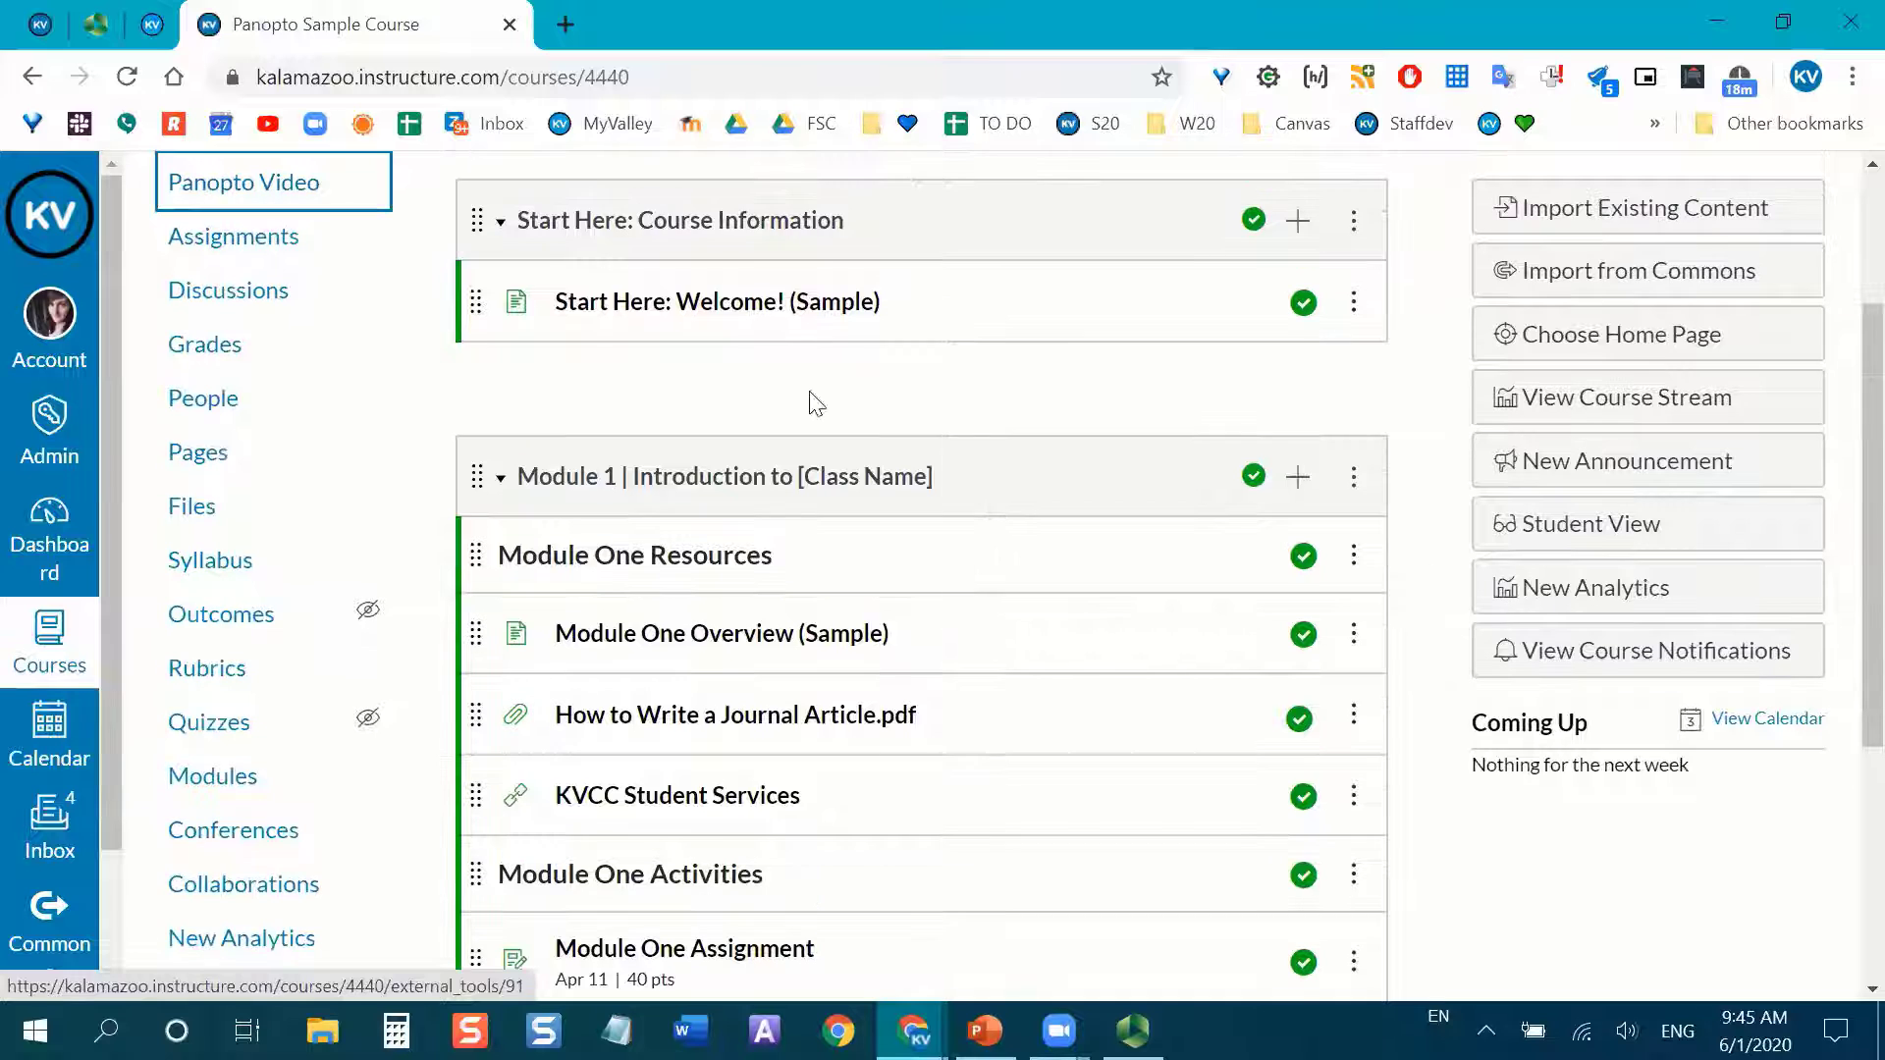
{"action": "scroll", "coordinate": [639, 245], "scroll_direction": "down", "scroll_amount": 1}
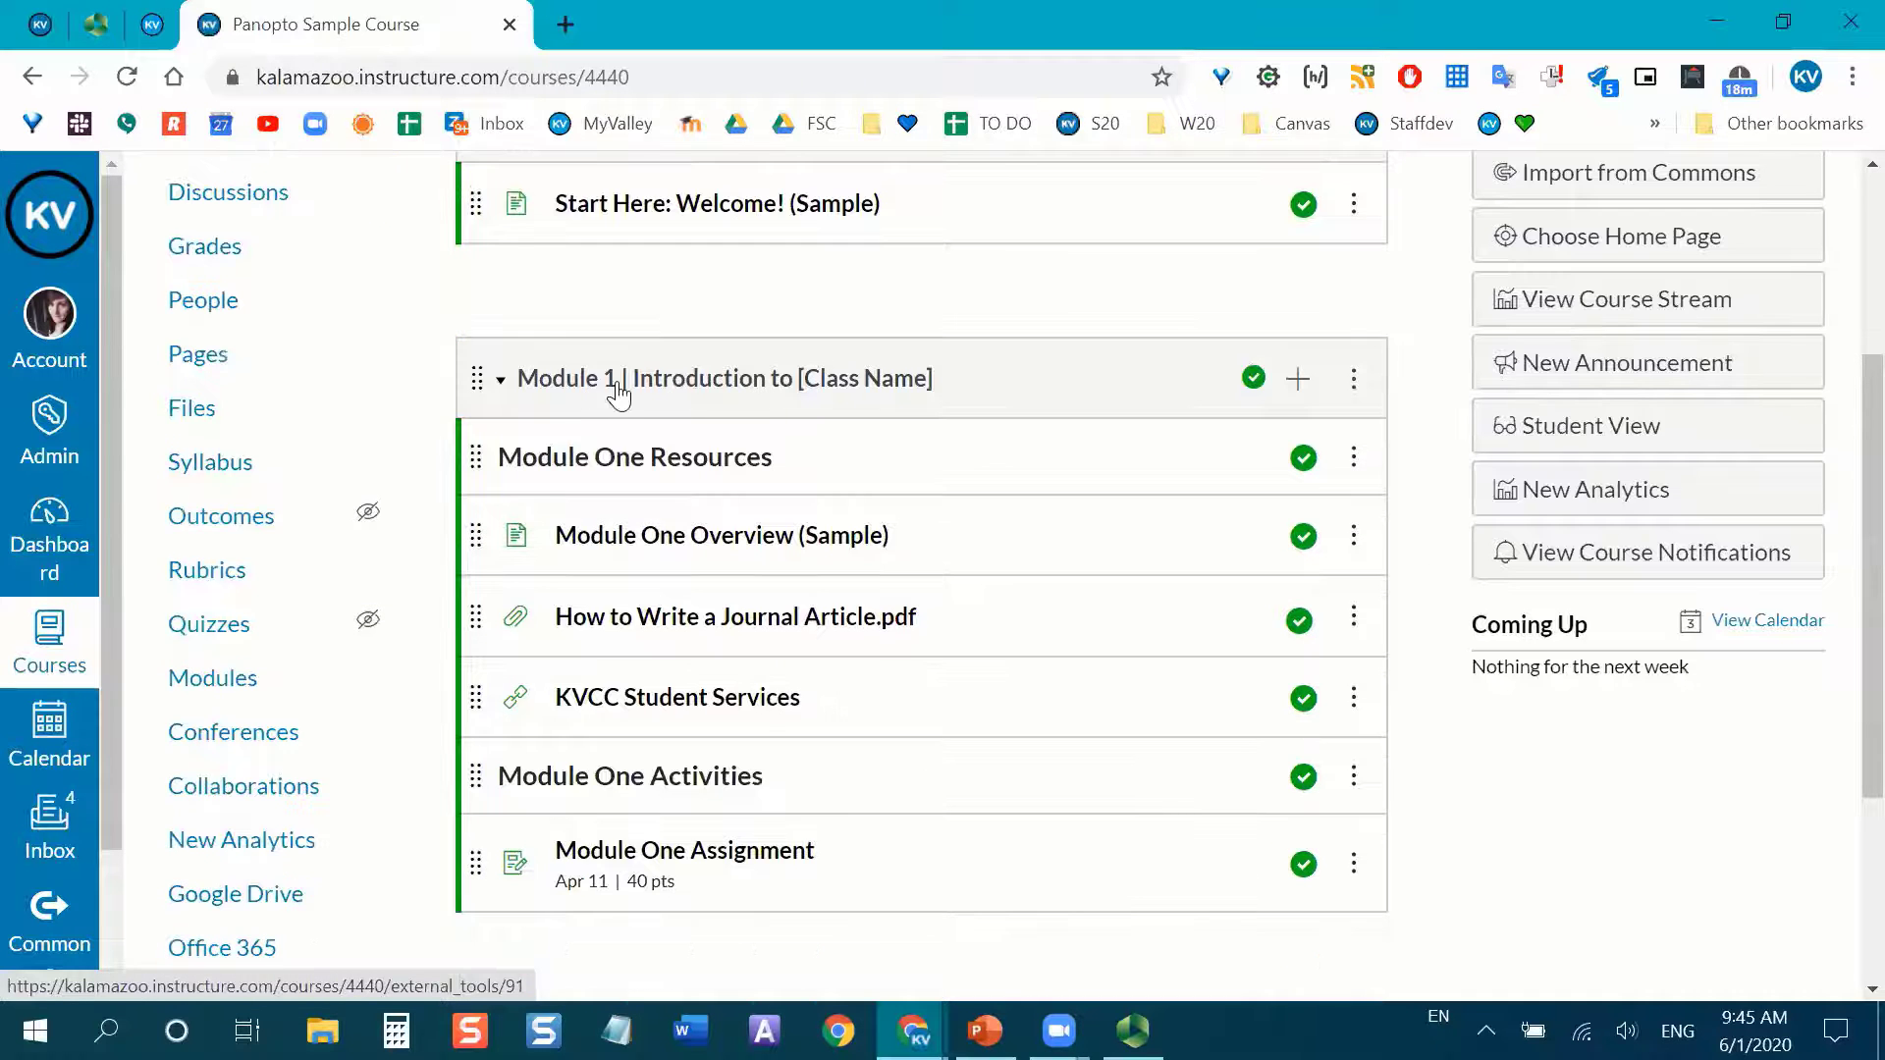
{"action": "scroll", "coordinate": [760, 366], "scroll_direction": "down", "scroll_amount": 2}
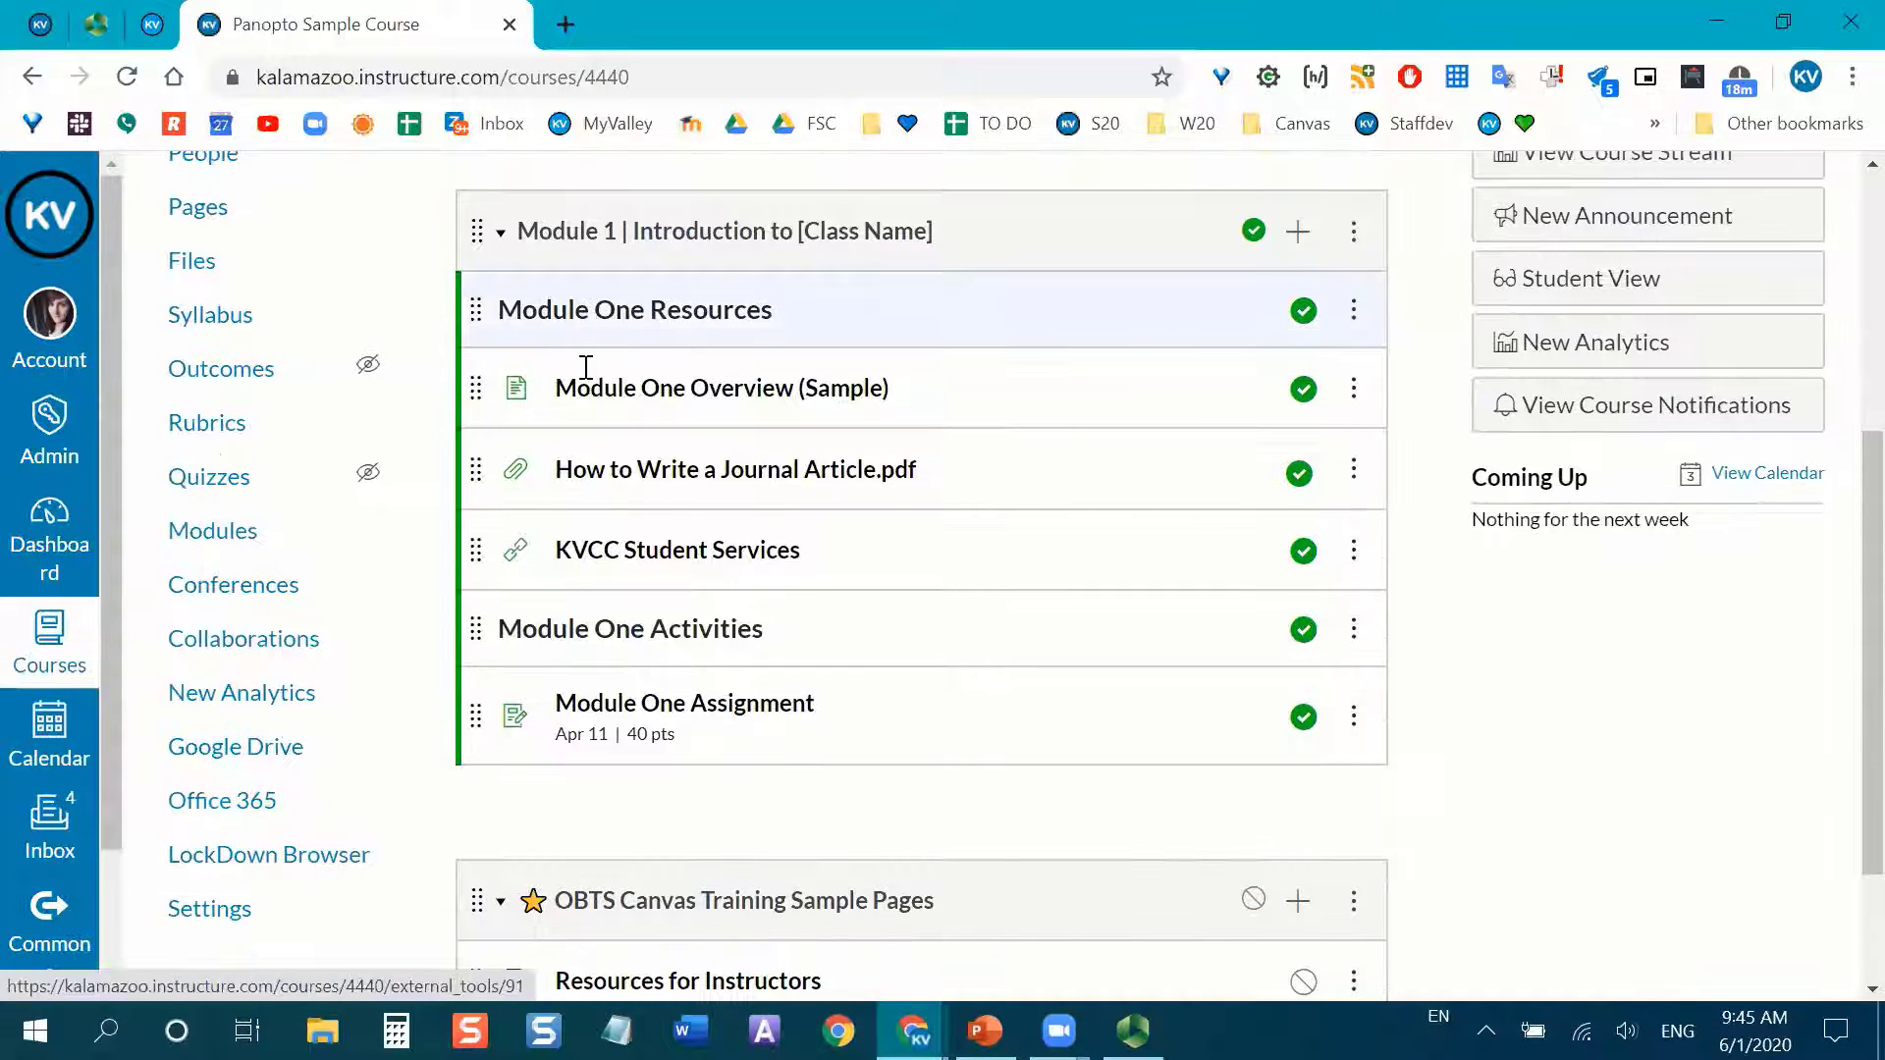
{"action": "scroll", "coordinate": [687, 632], "scroll_direction": "down", "scroll_amount": 2}
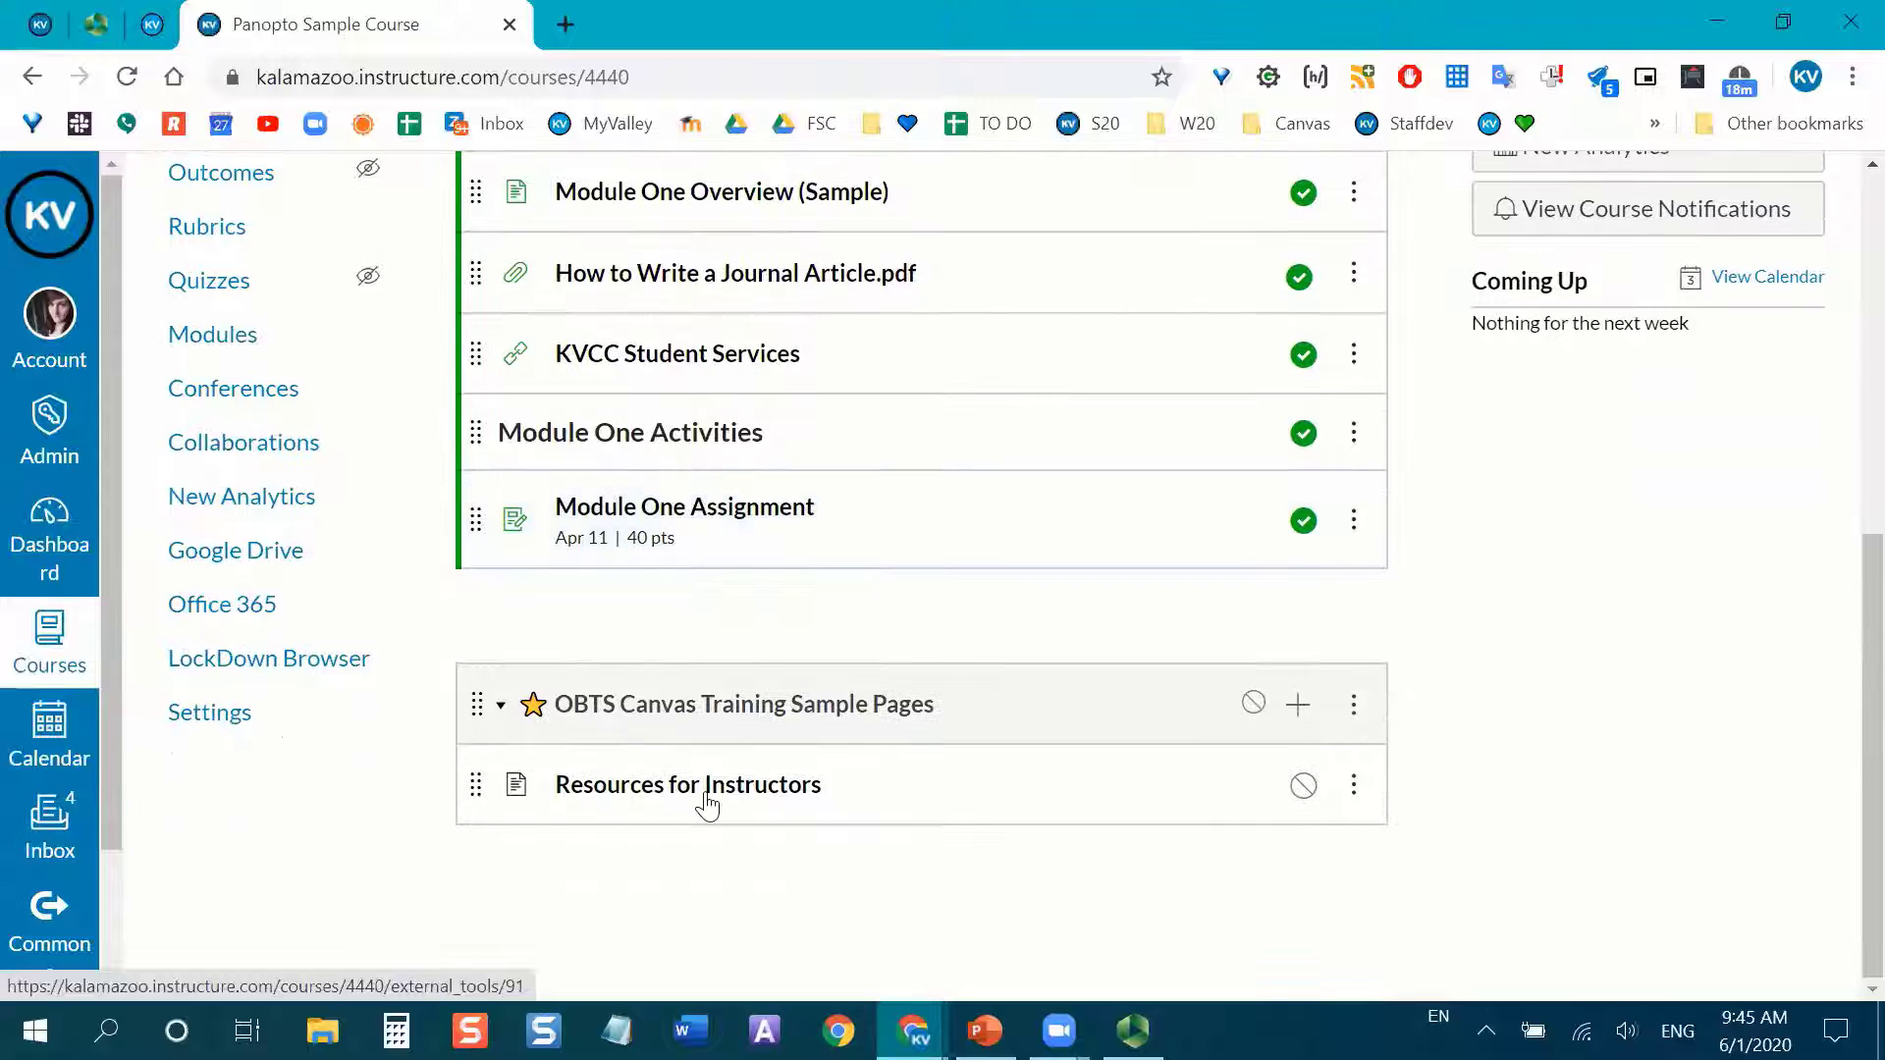
{"action": "scroll", "coordinate": [1482, 724], "scroll_direction": "up", "scroll_amount": 1}
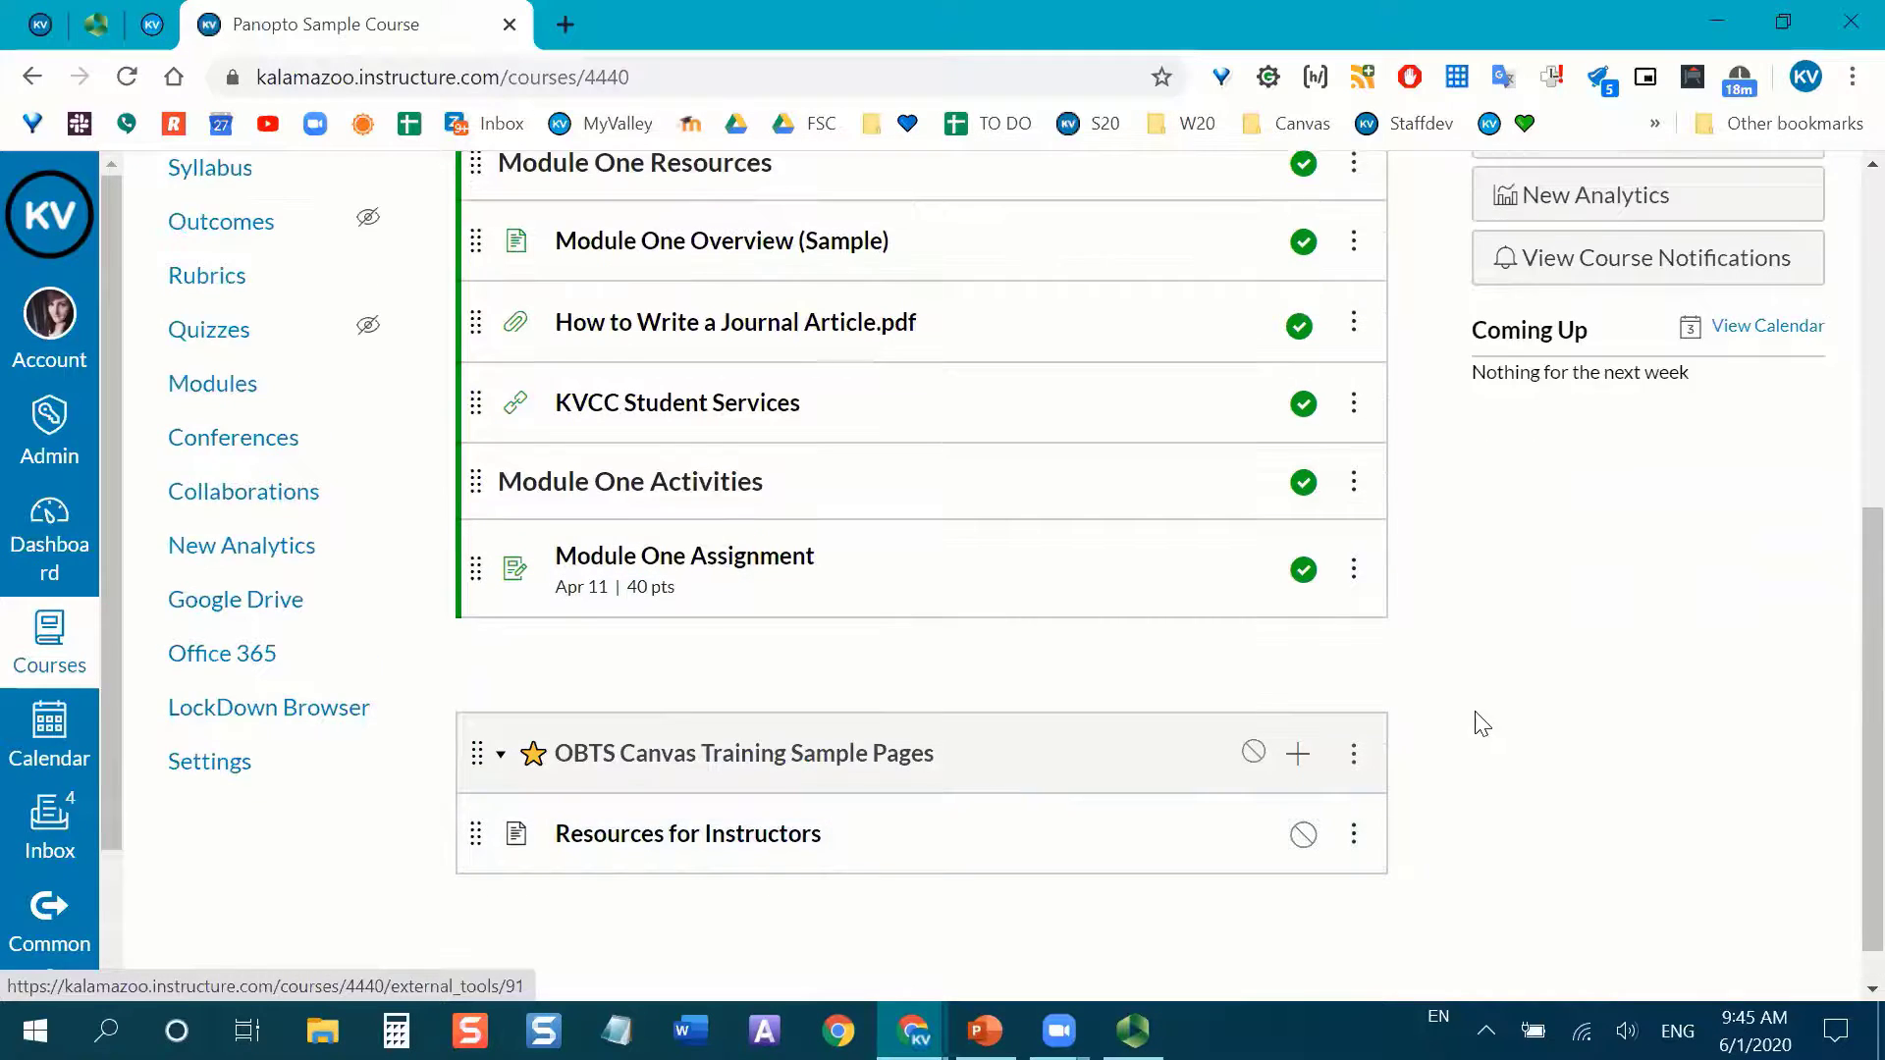
{"action": "scroll", "coordinate": [1394, 718], "scroll_direction": "up", "scroll_amount": 2}
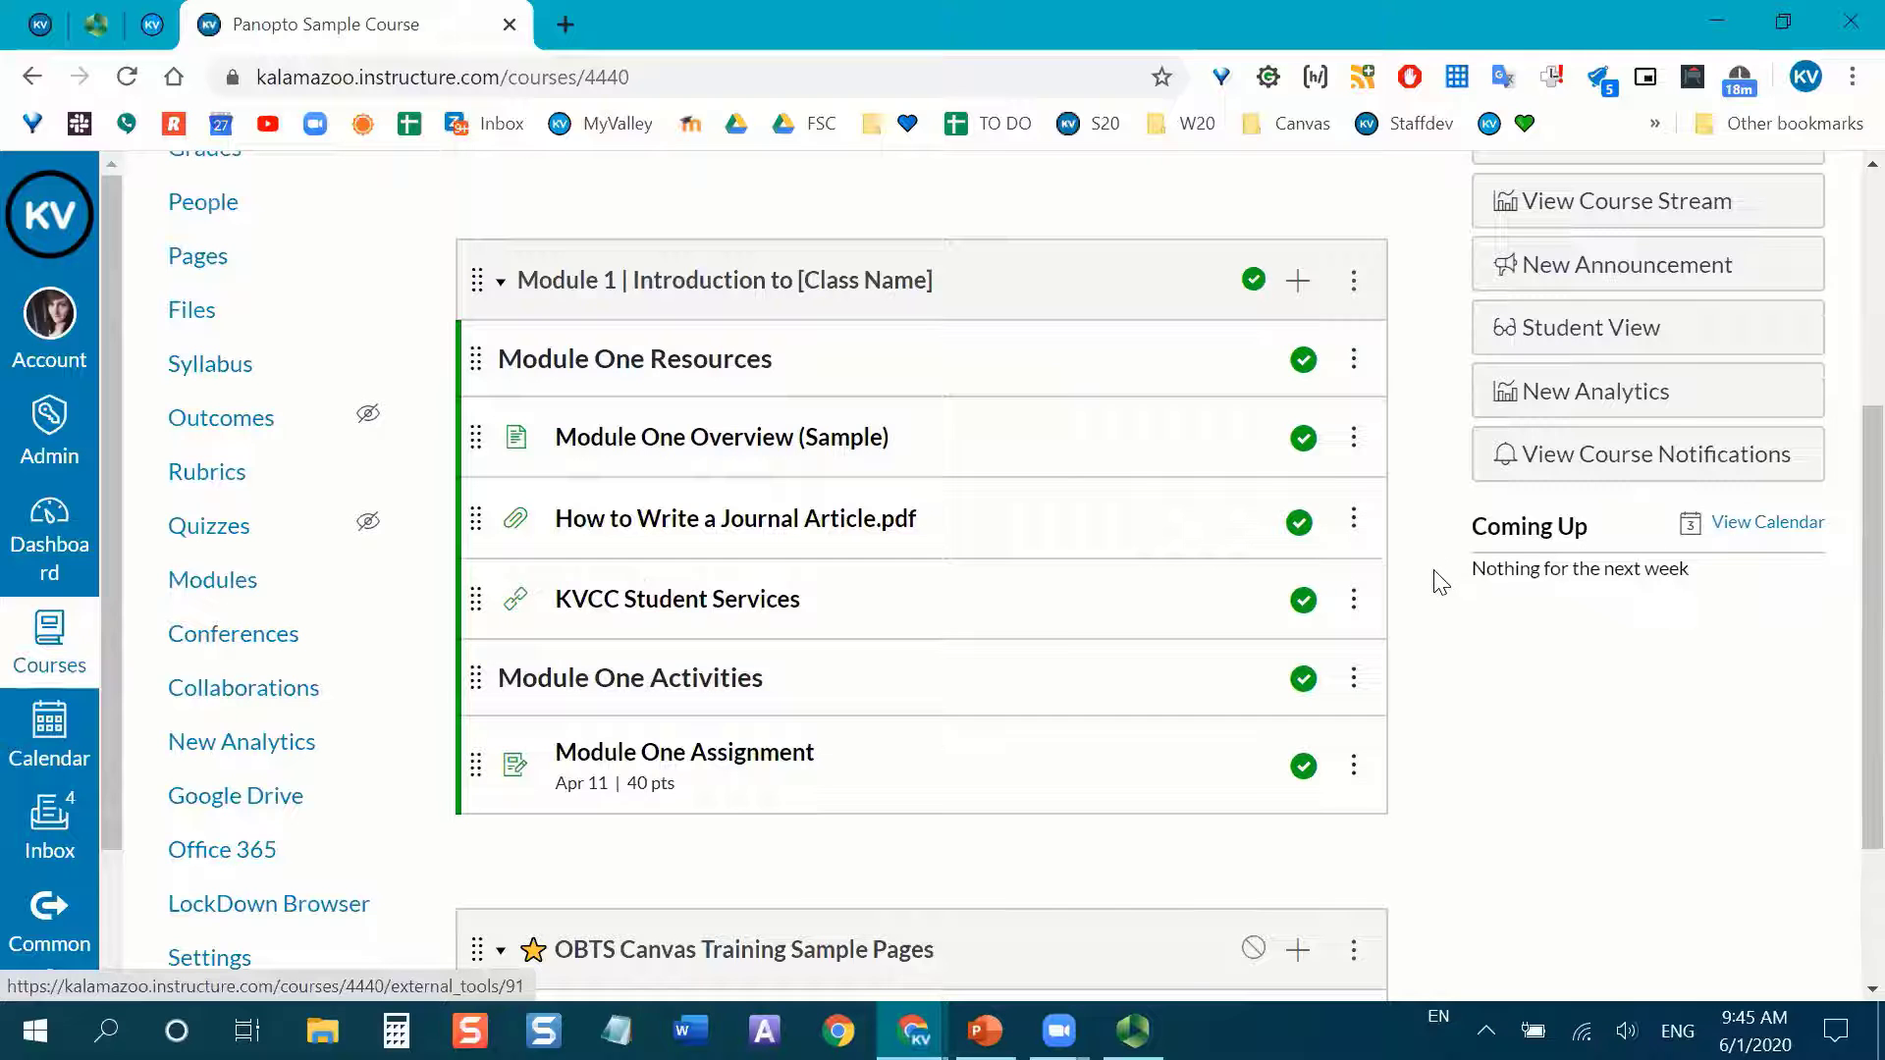
{"action": "scroll", "coordinate": [1423, 510], "scroll_direction": "up", "scroll_amount": 1}
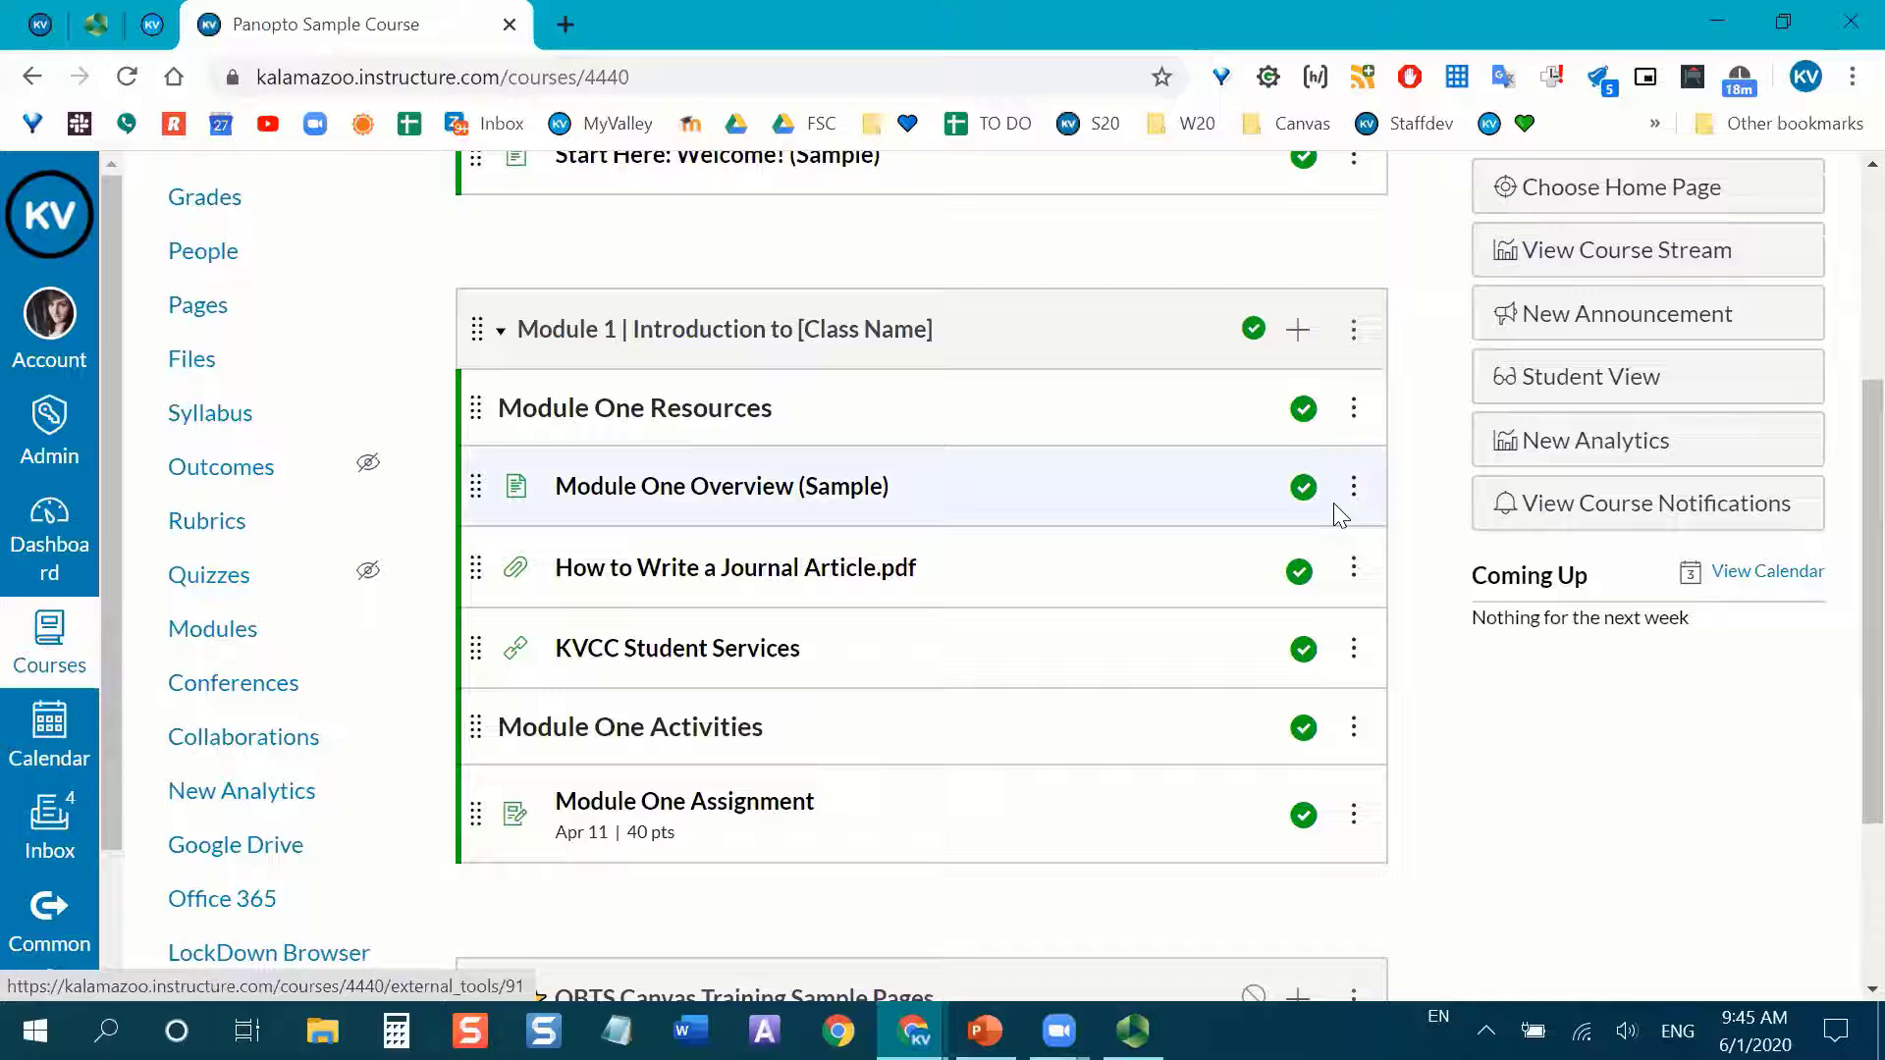
{"action": "scroll", "coordinate": [1168, 550], "scroll_direction": "up", "scroll_amount": 1}
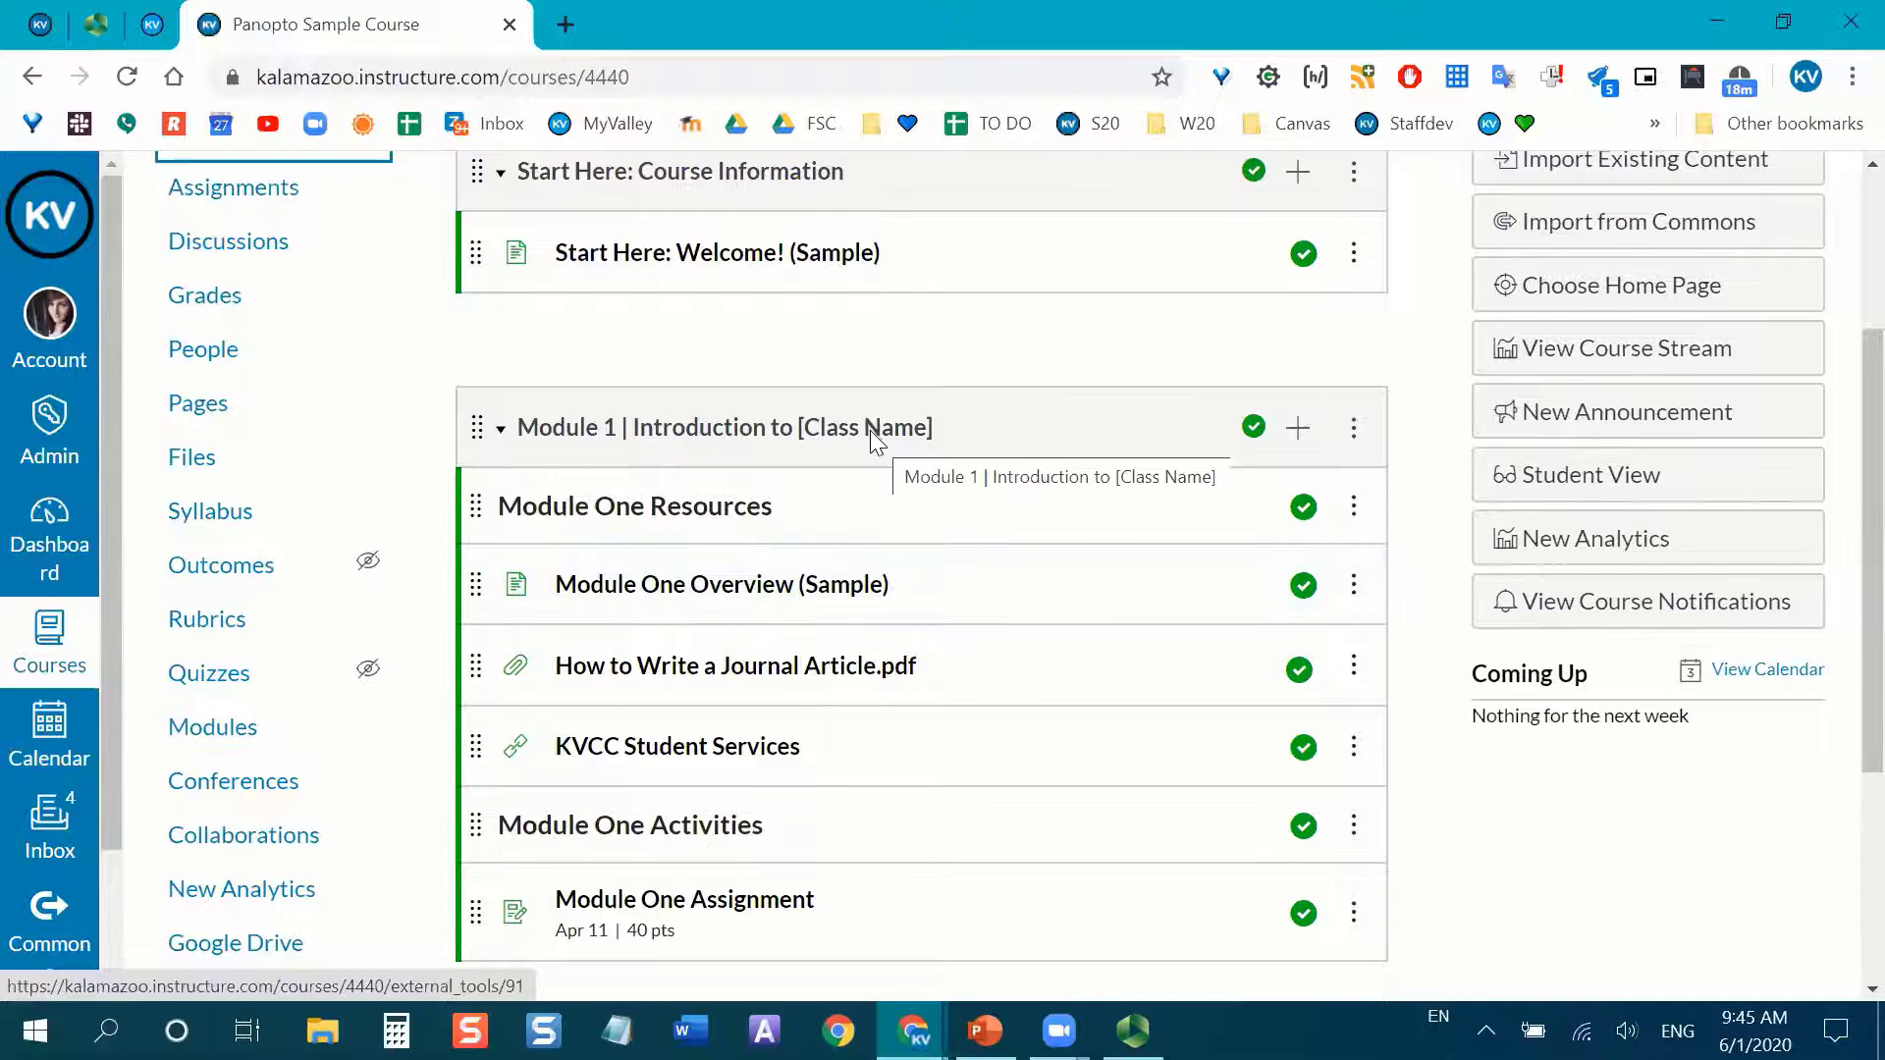
{"action": "scroll", "coordinate": [874, 432], "scroll_direction": "down", "scroll_amount": 1}
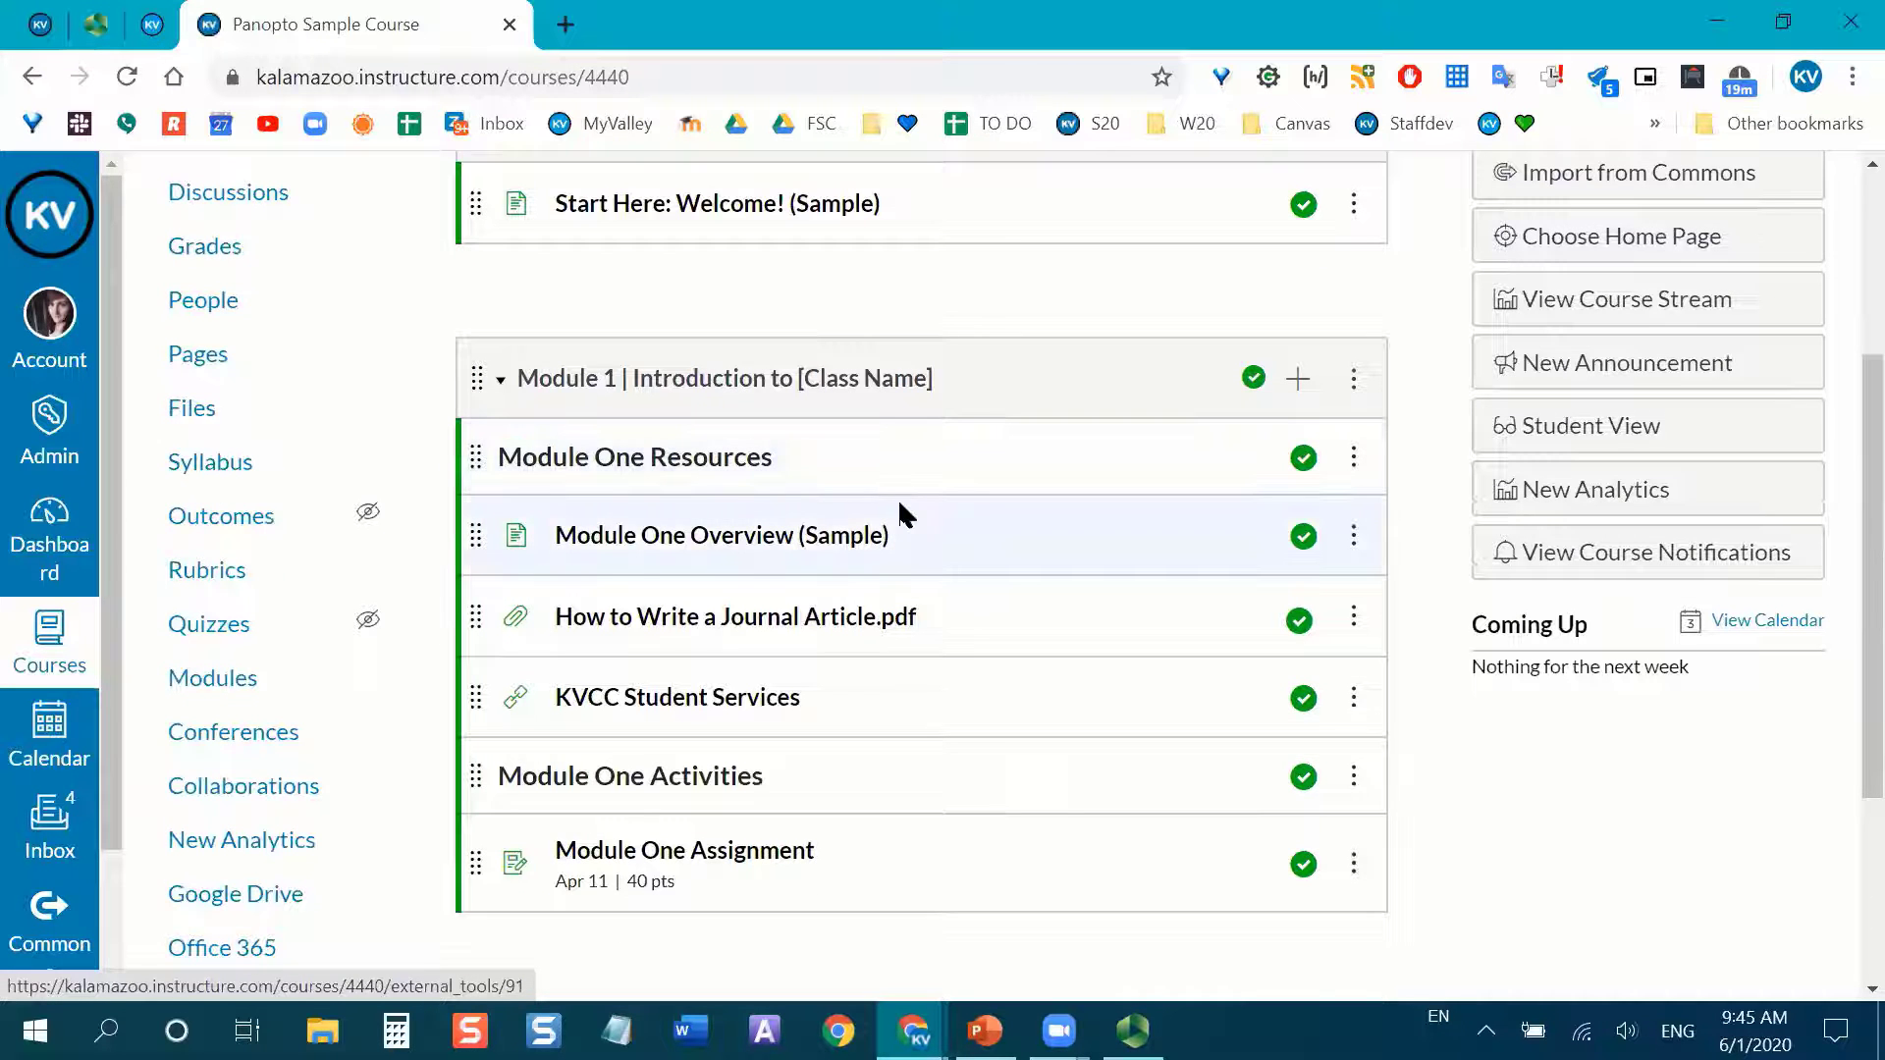
{"action": "scroll", "coordinate": [833, 560], "scroll_direction": "up", "scroll_amount": 1}
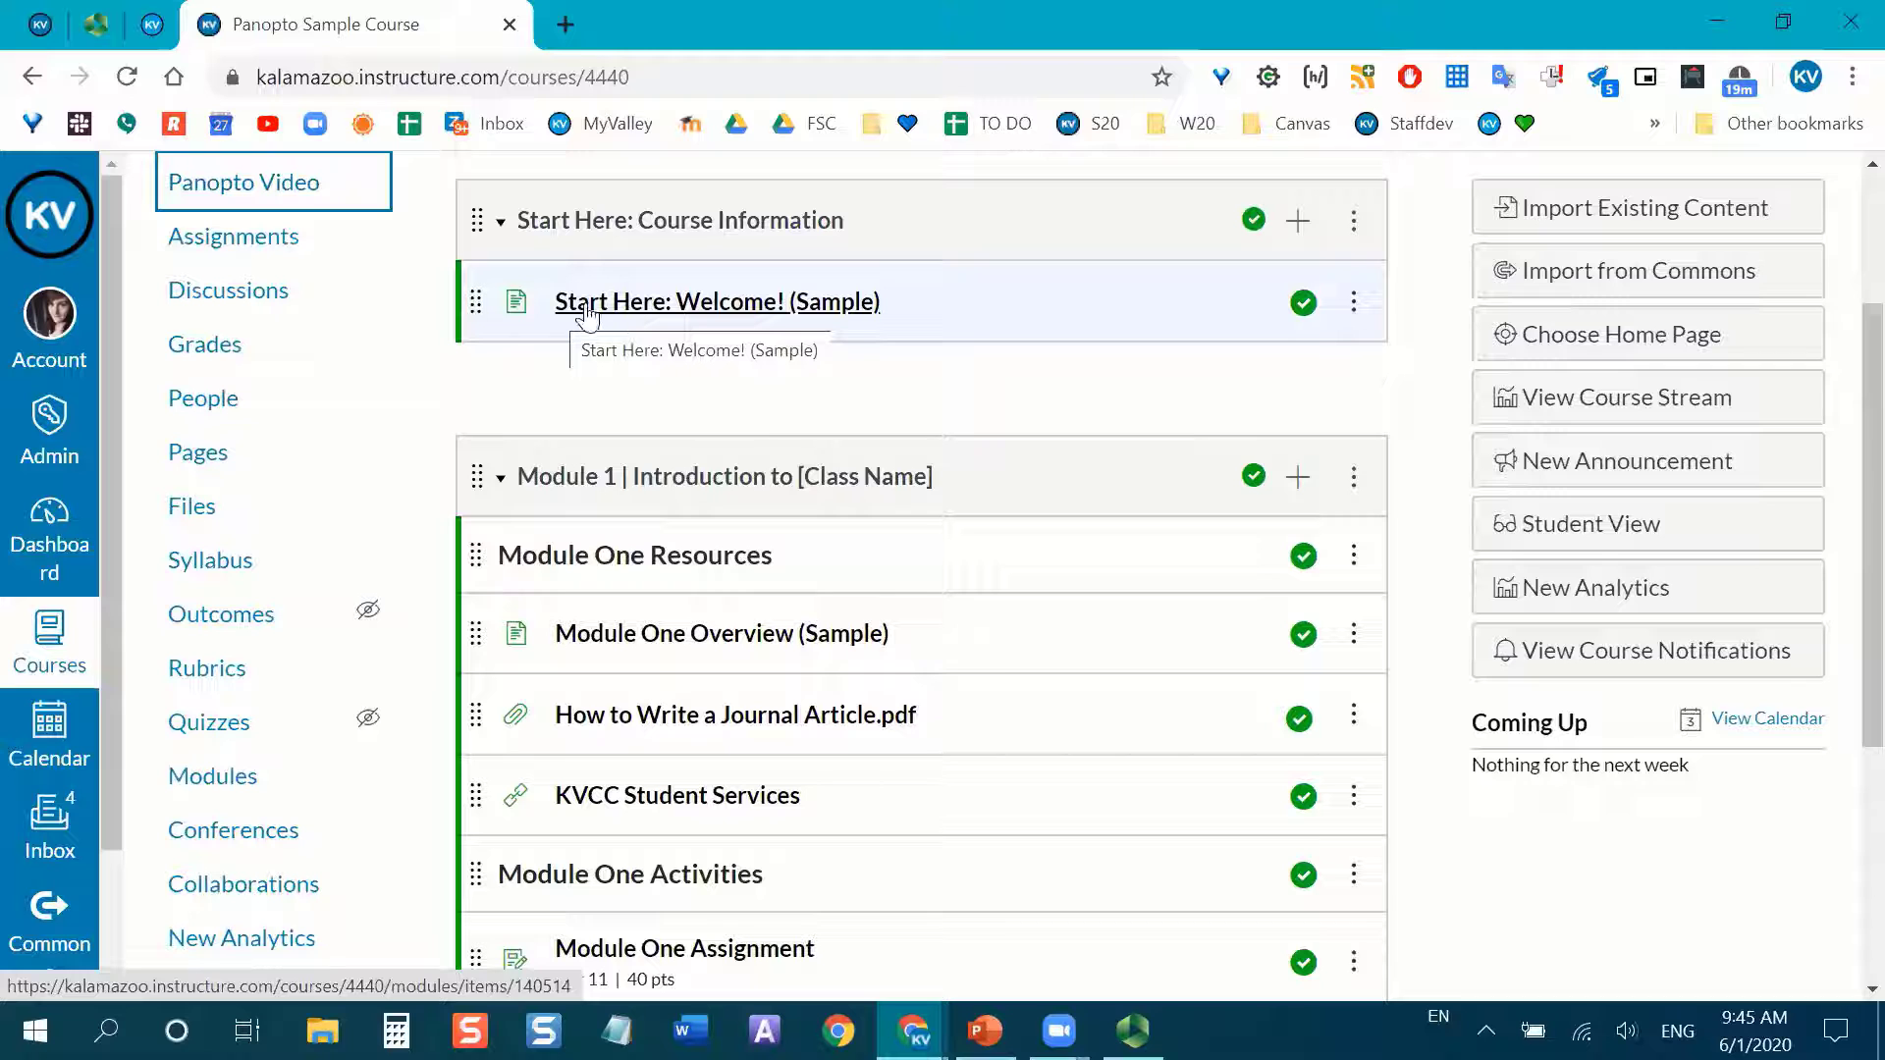
Add a new page named "Module One Lecture: [Topic Name]" to Module 1 | Introduction to [Class Name].
{"action": "scroll", "coordinate": [601, 316], "scroll_direction": "down", "scroll_amount": 1}
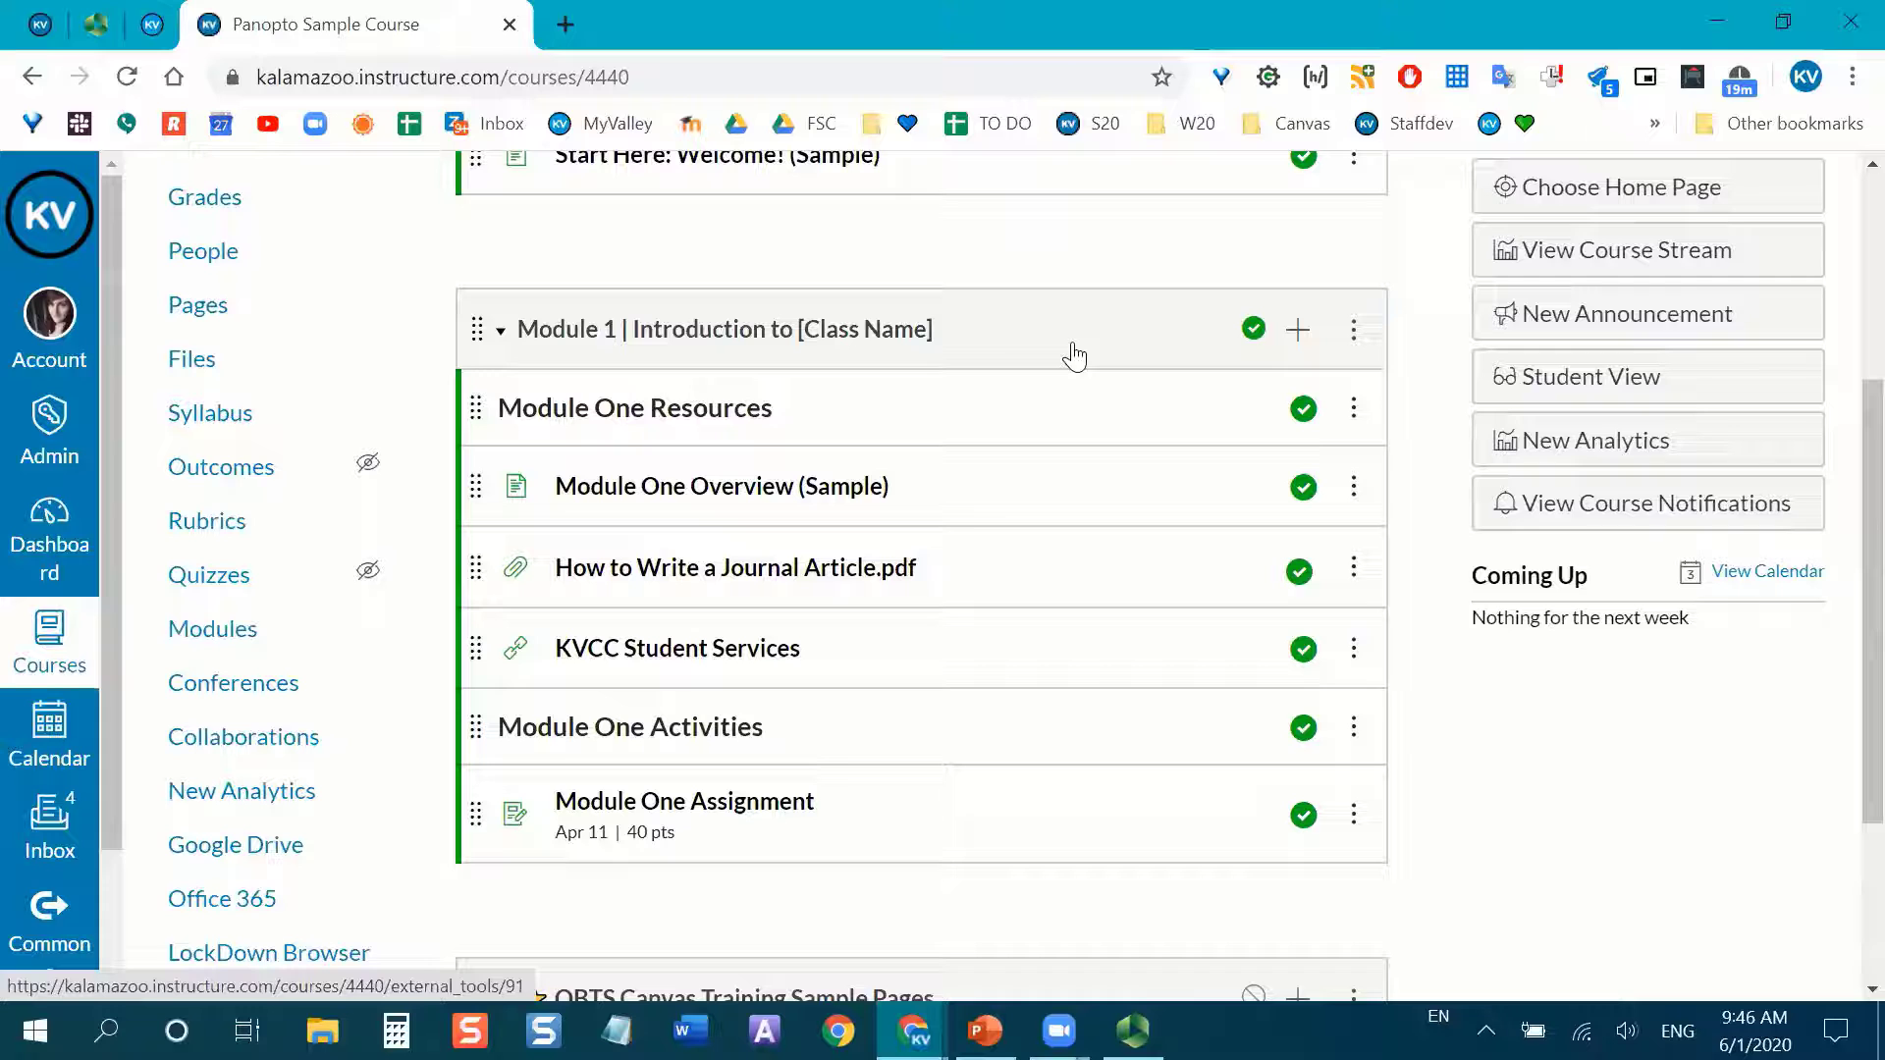
{"action": "left_click", "coordinate": [1298, 340]}
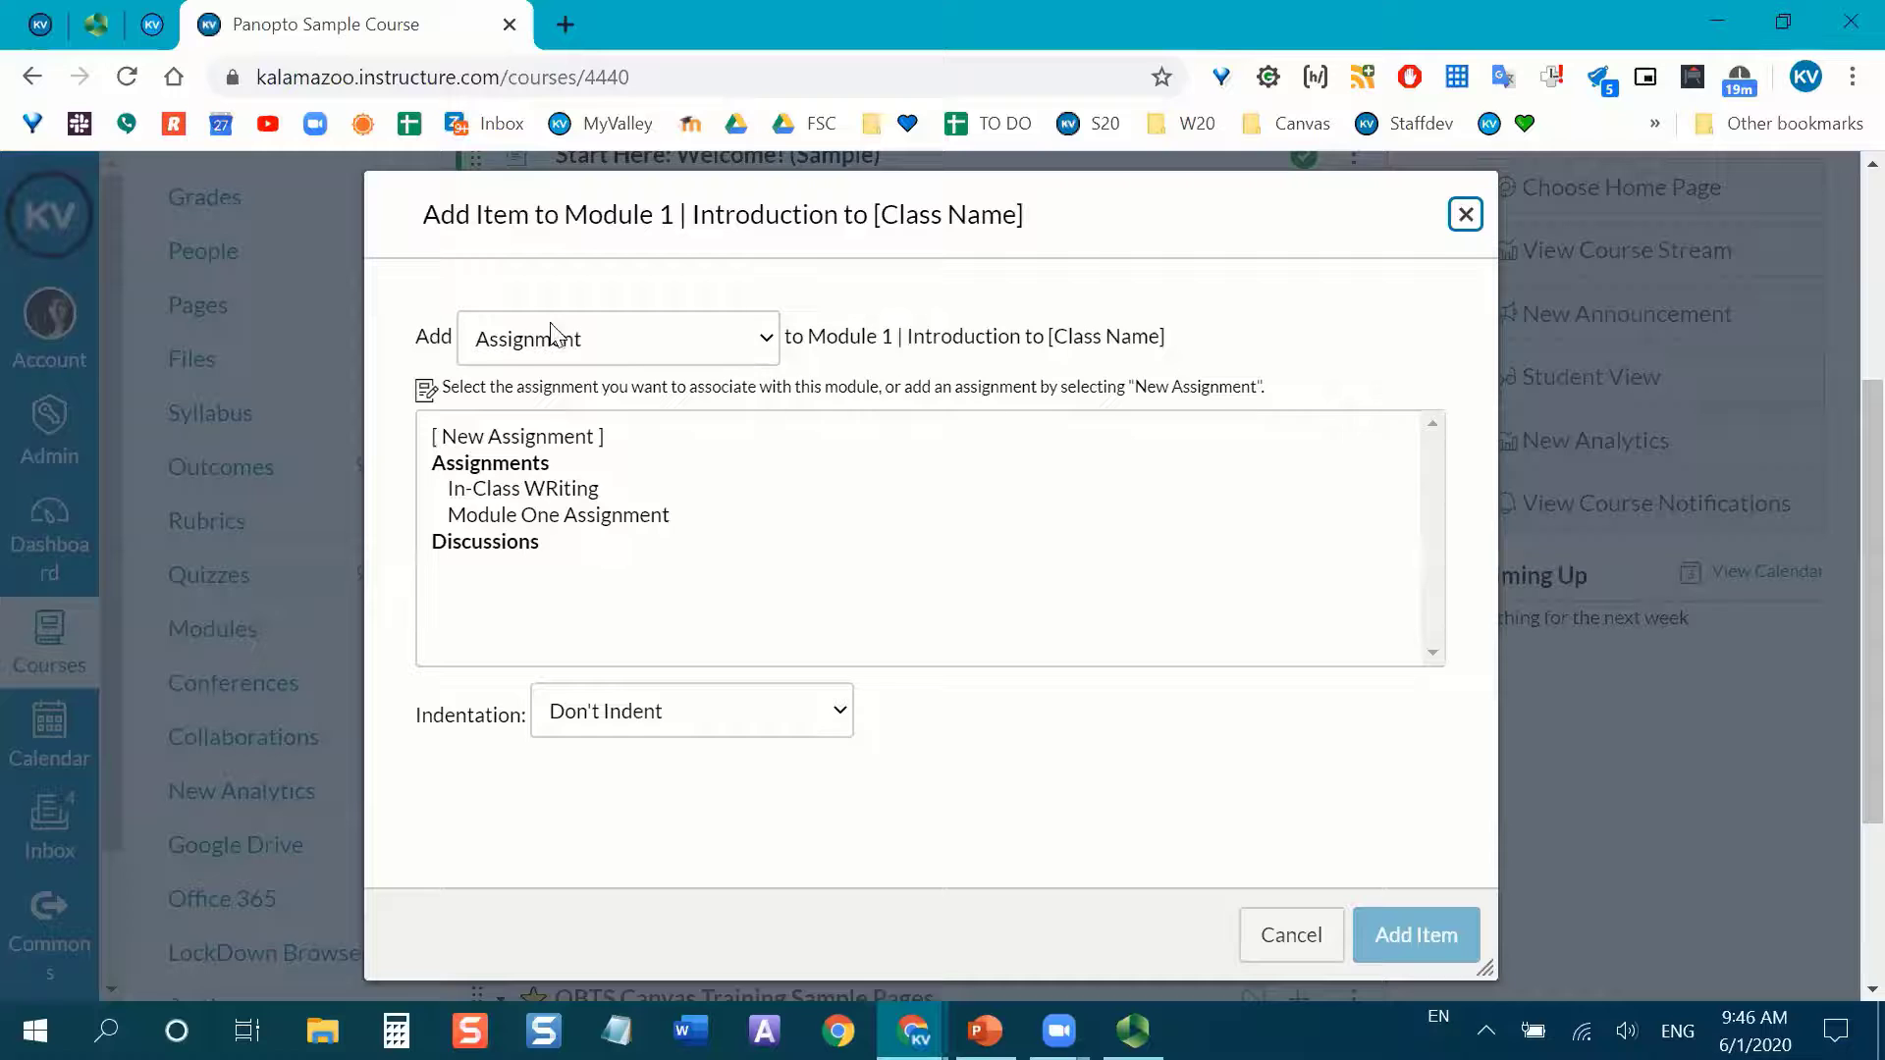
{"action": "left_click", "coordinate": [546, 350]}
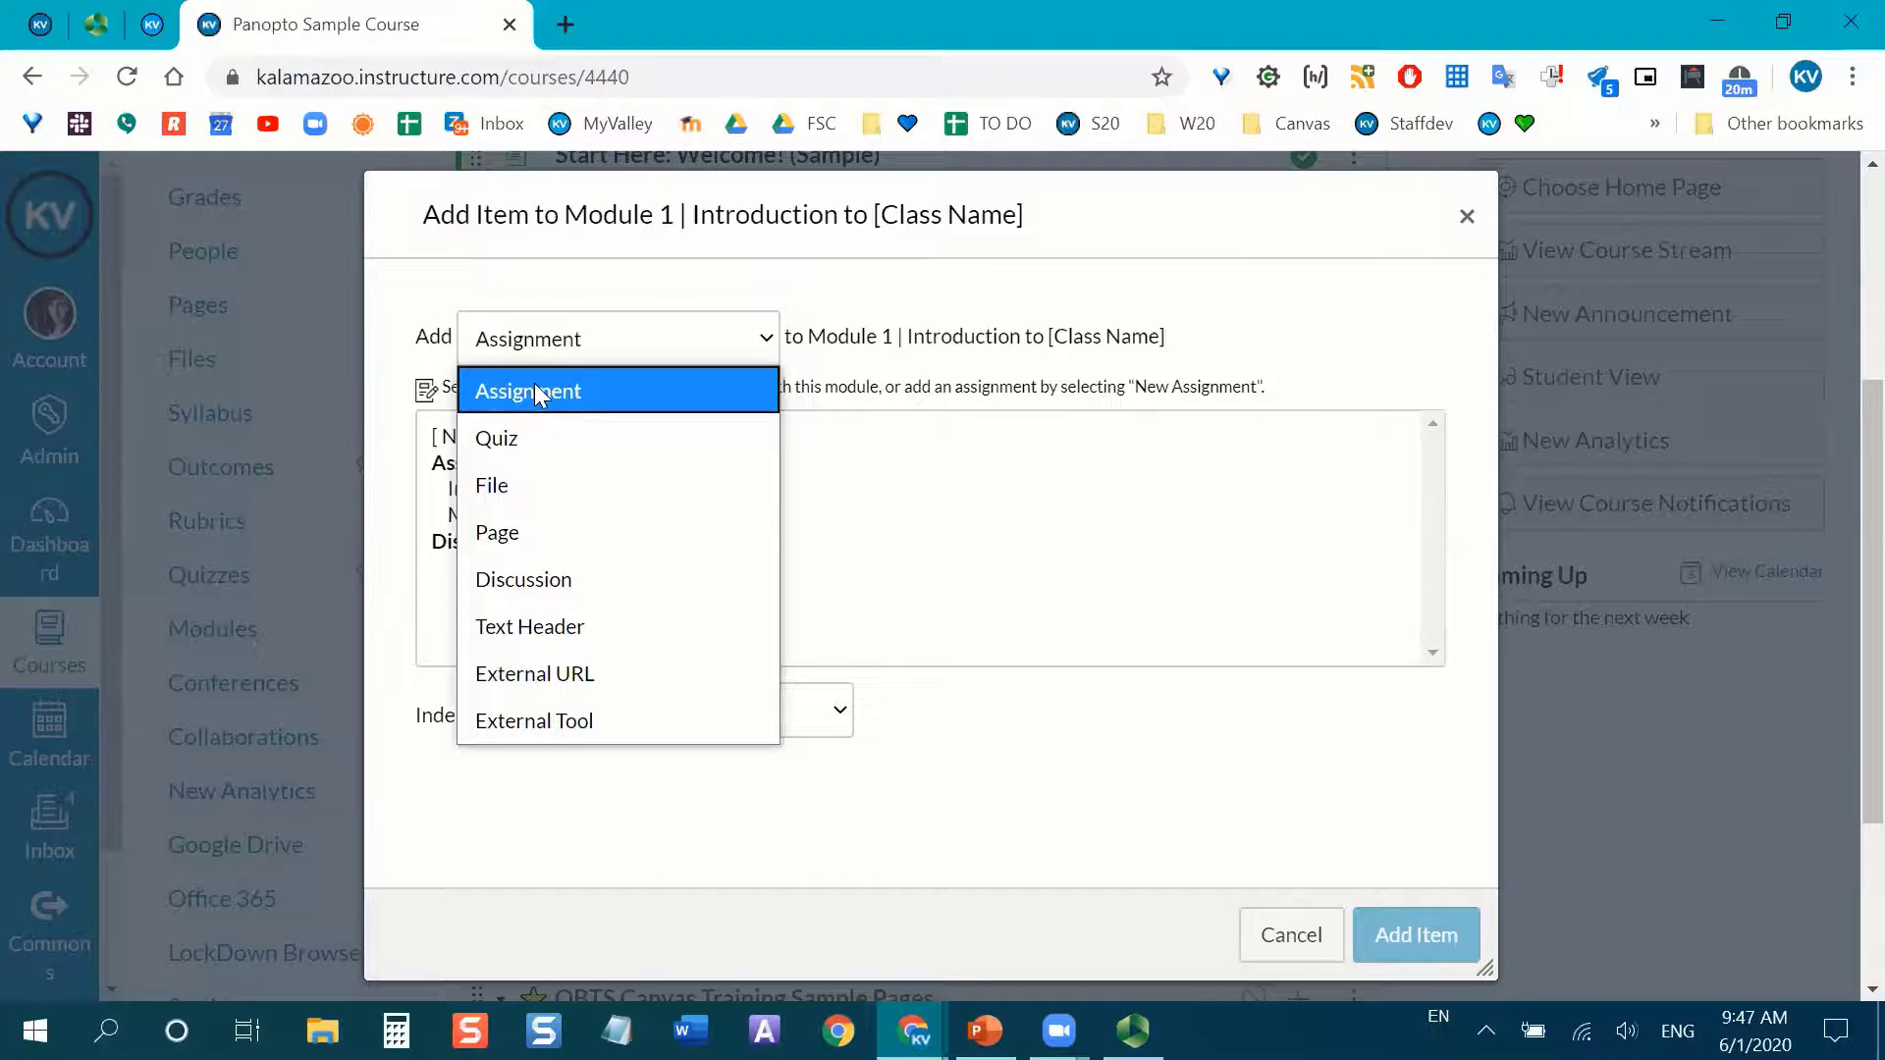
{"action": "left_click", "coordinate": [506, 545]}
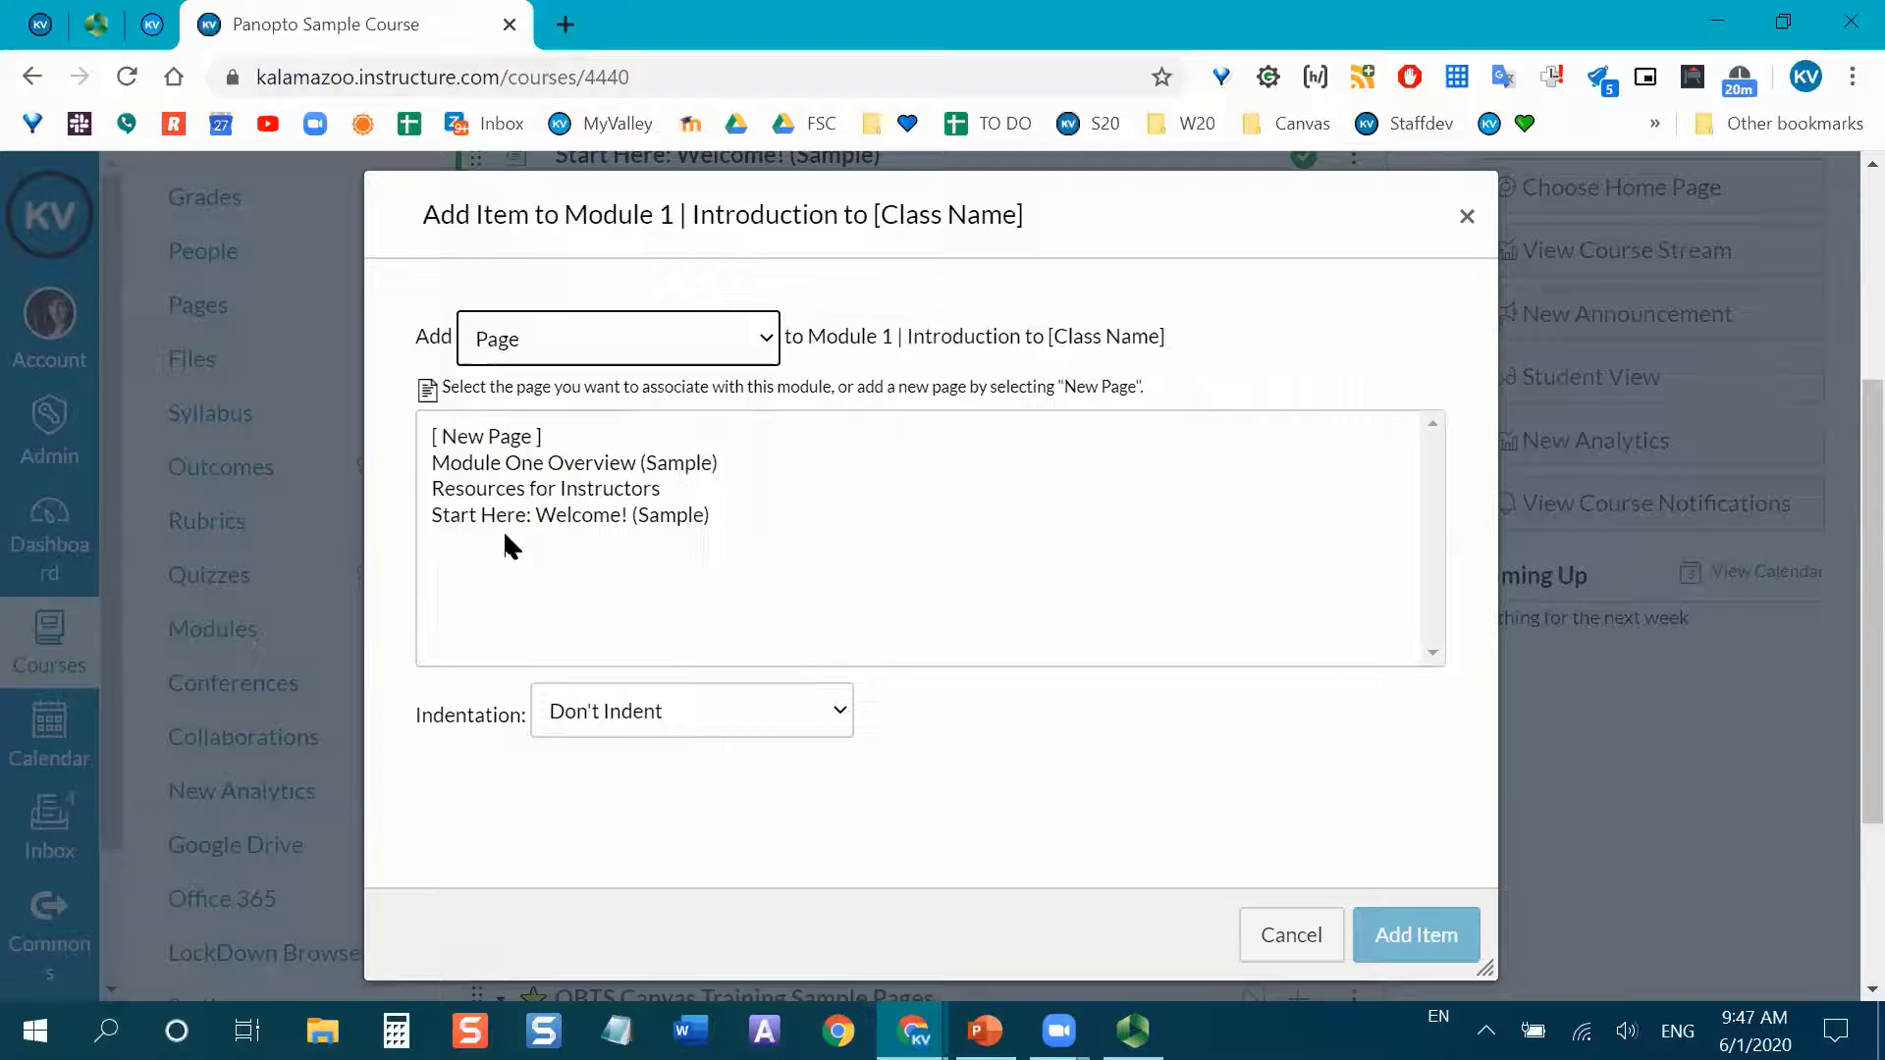
{"action": "left_click", "coordinate": [501, 438]}
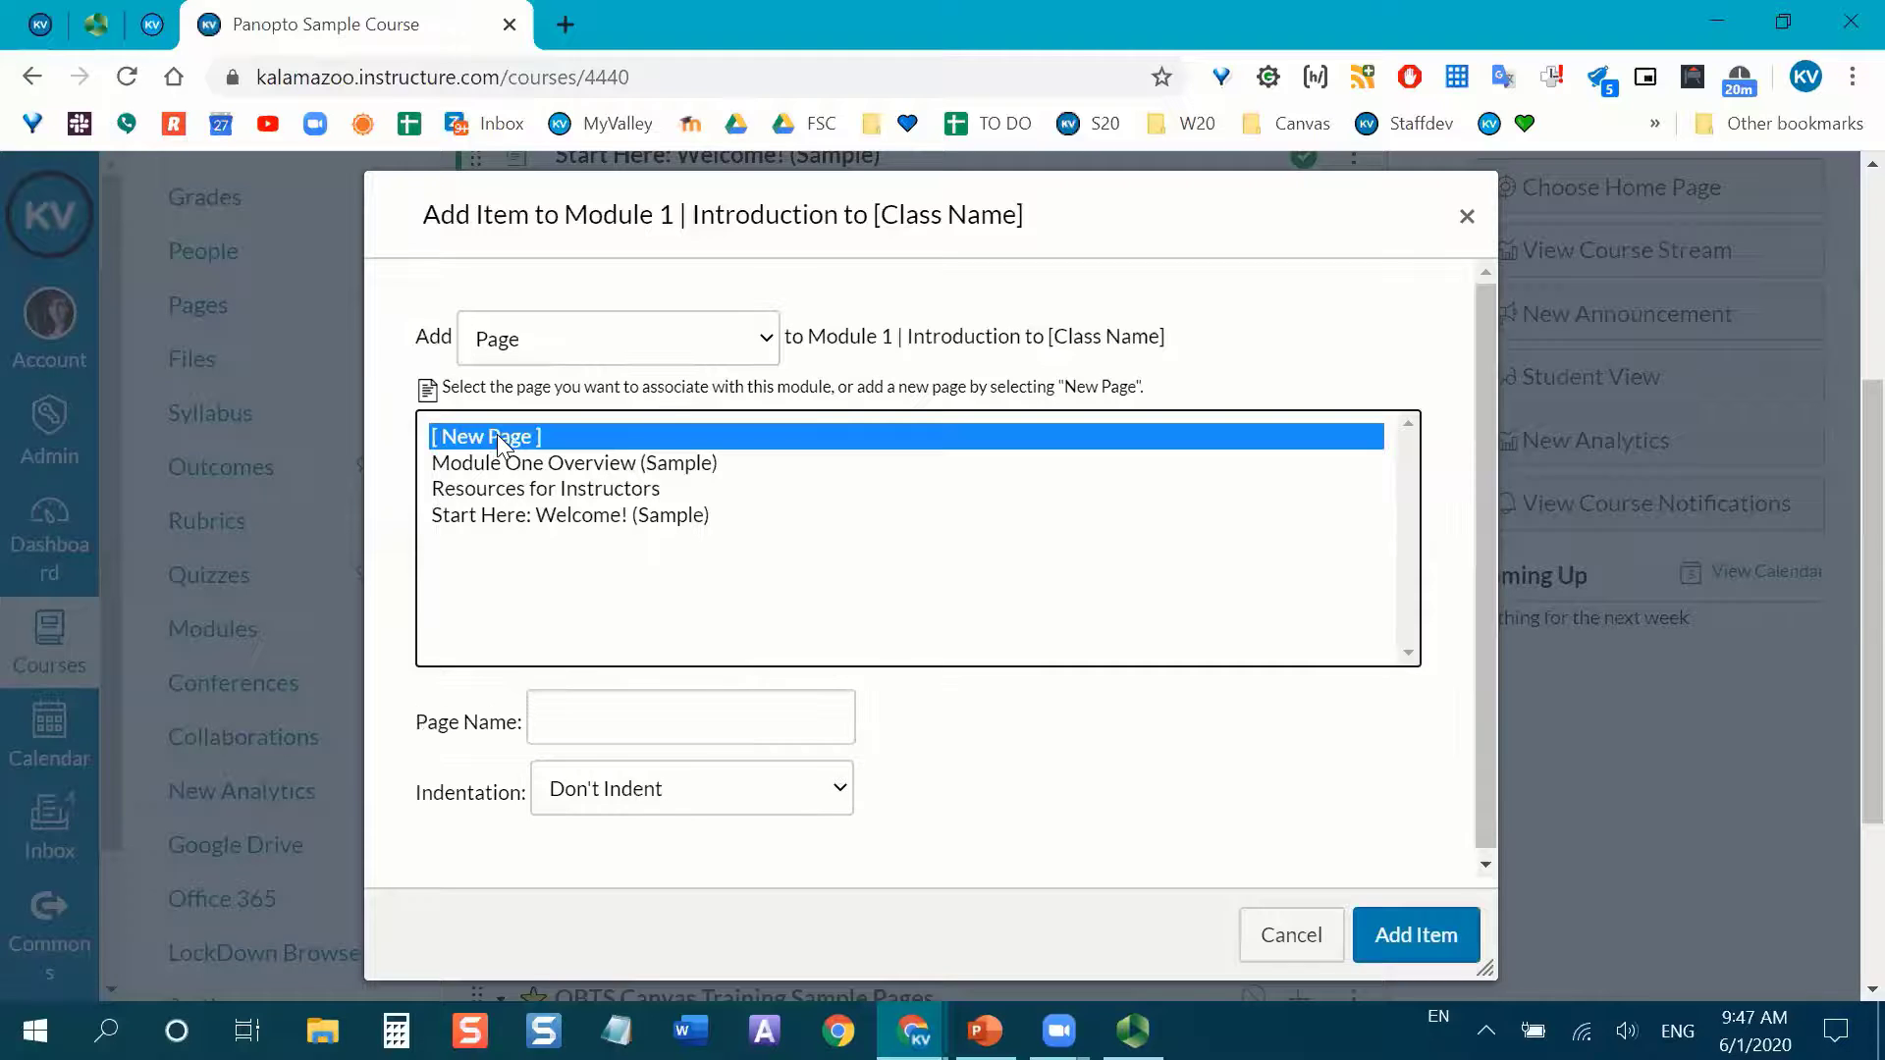
{"action": "left_click", "coordinate": [604, 714]}
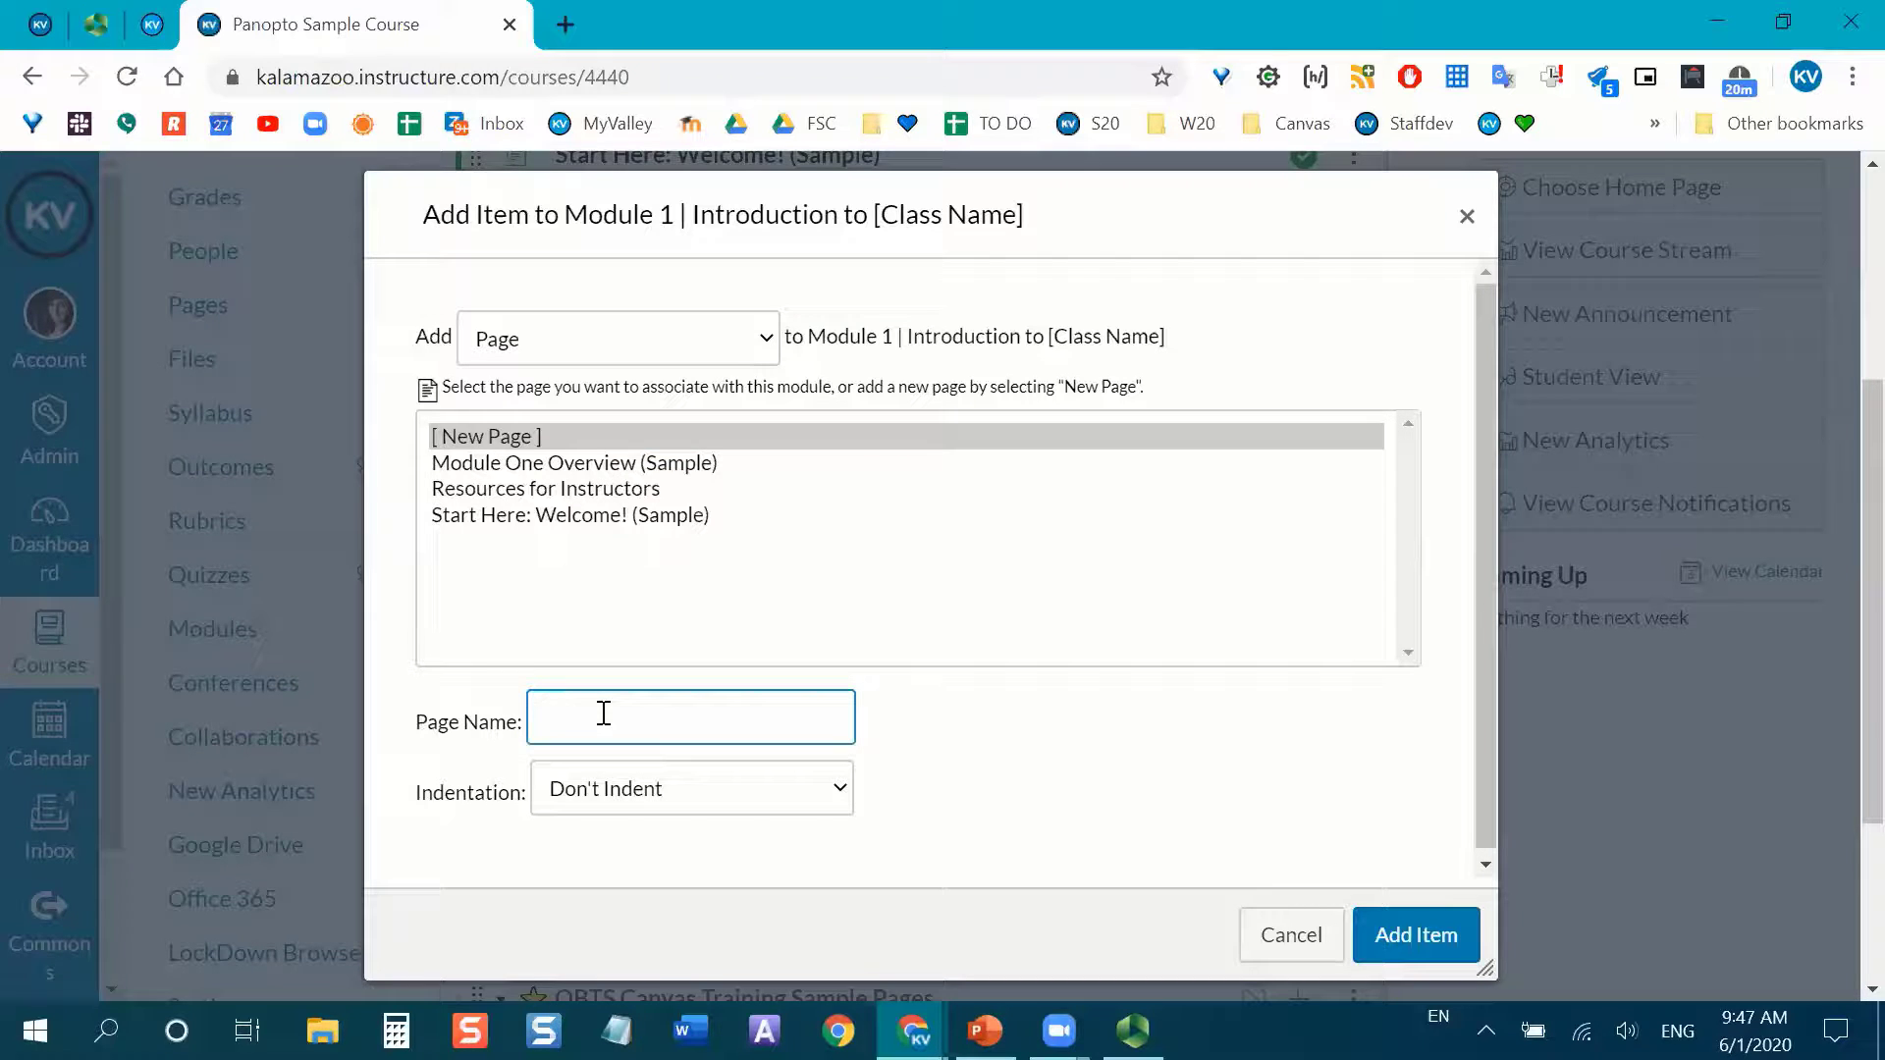
{"action": "type", "text": "Module One vLecture"}
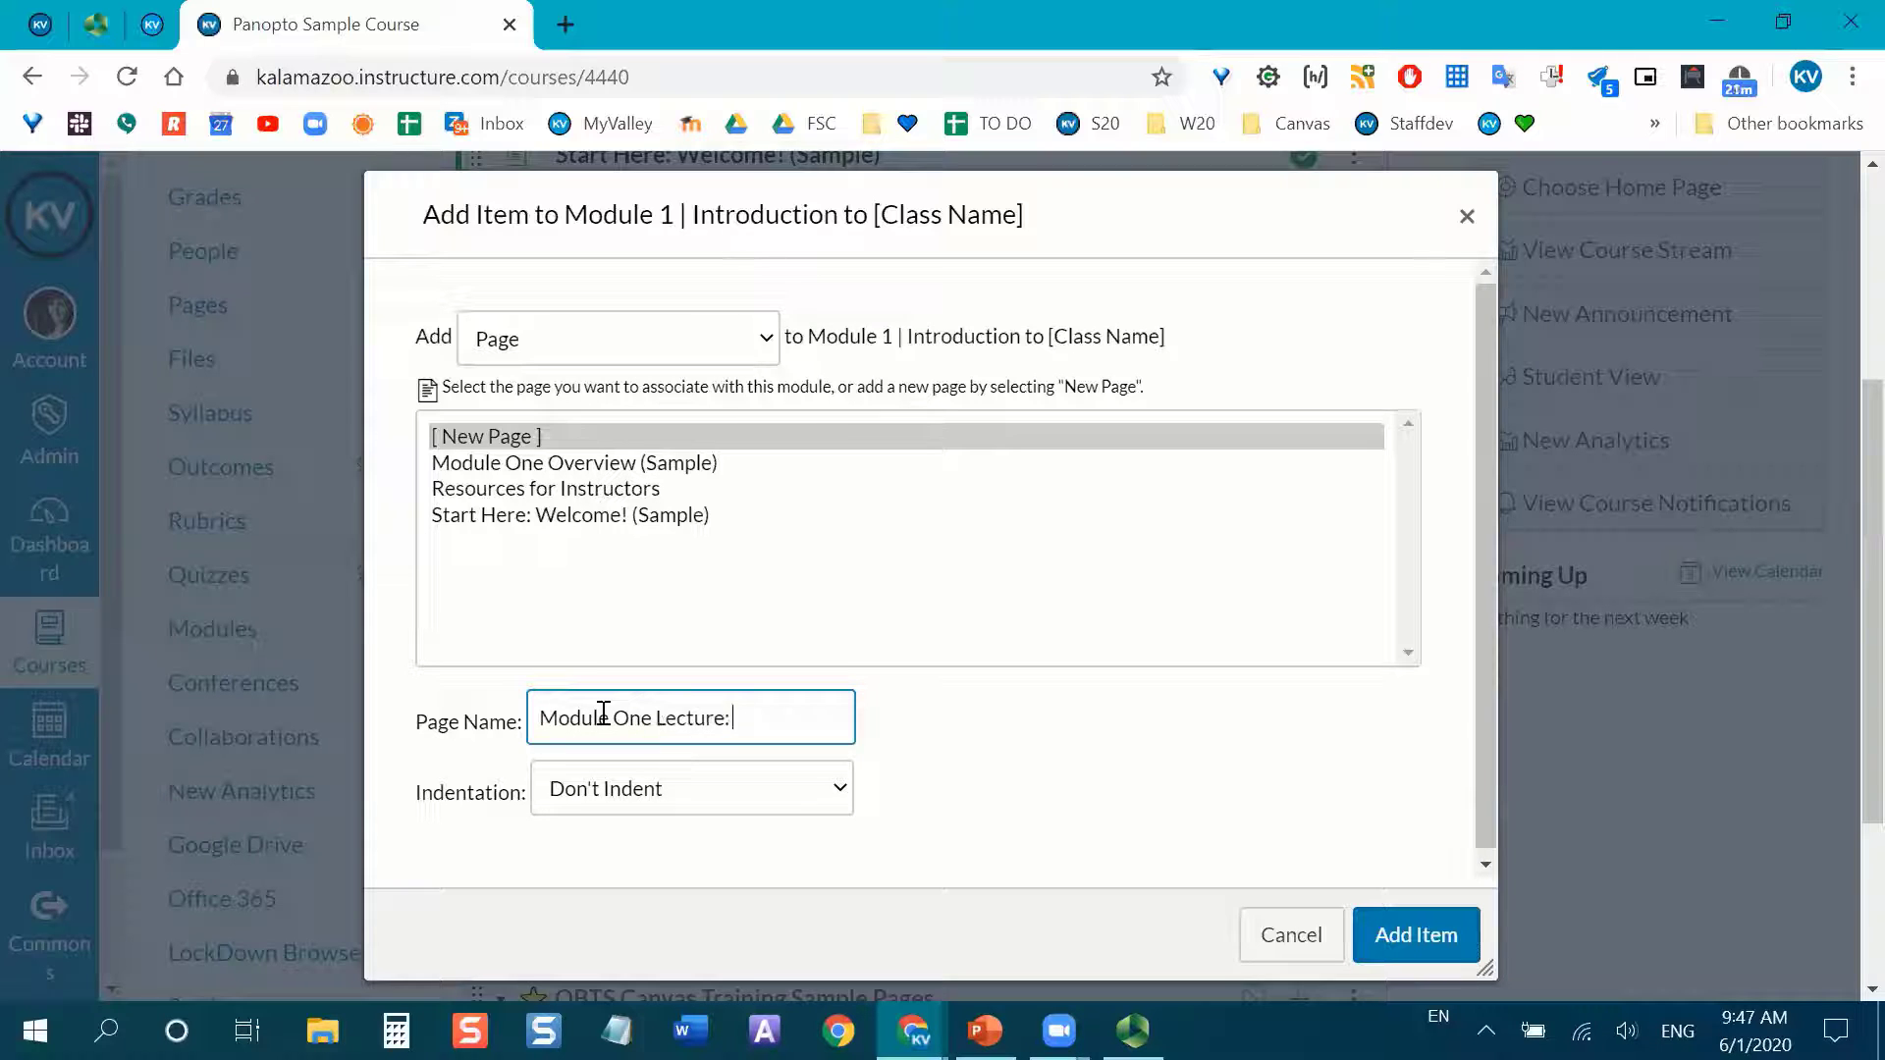
{"action": "type", "text": ": [Topic Name]"}
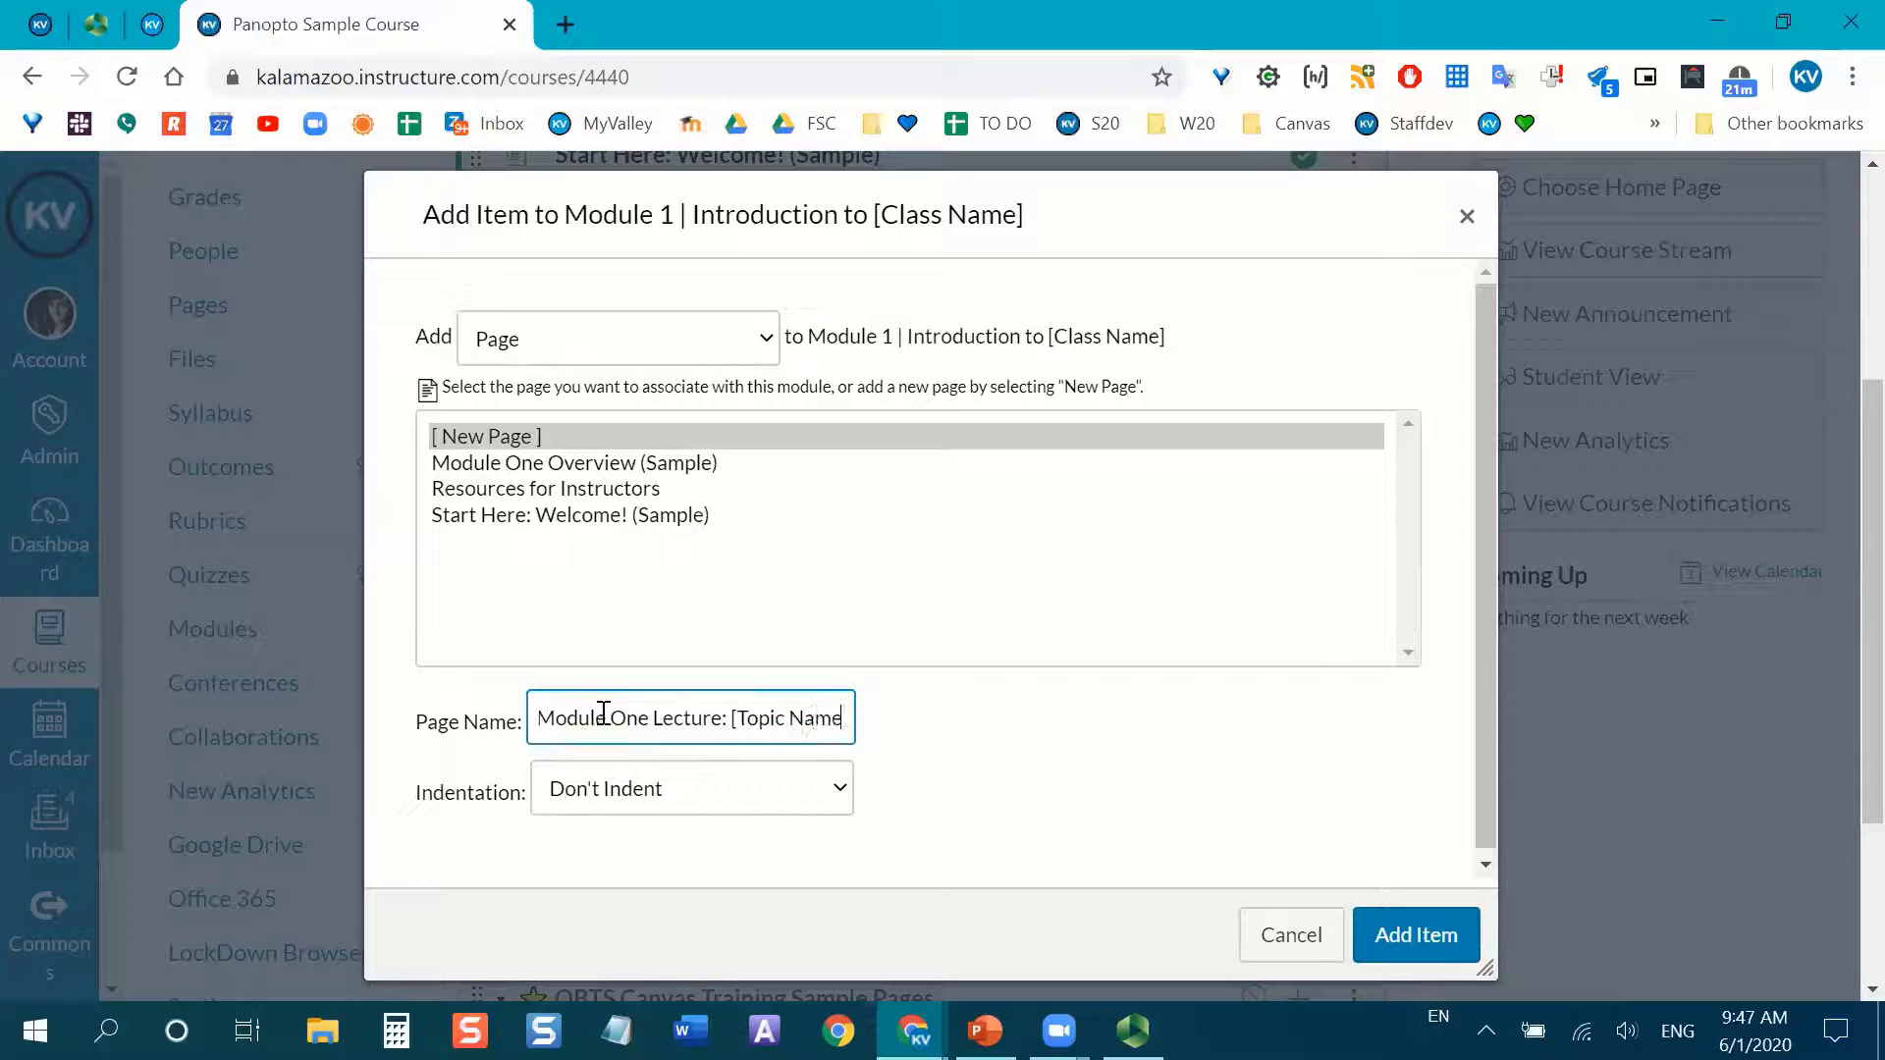
{"action": "left_click", "coordinate": [1465, 957]}
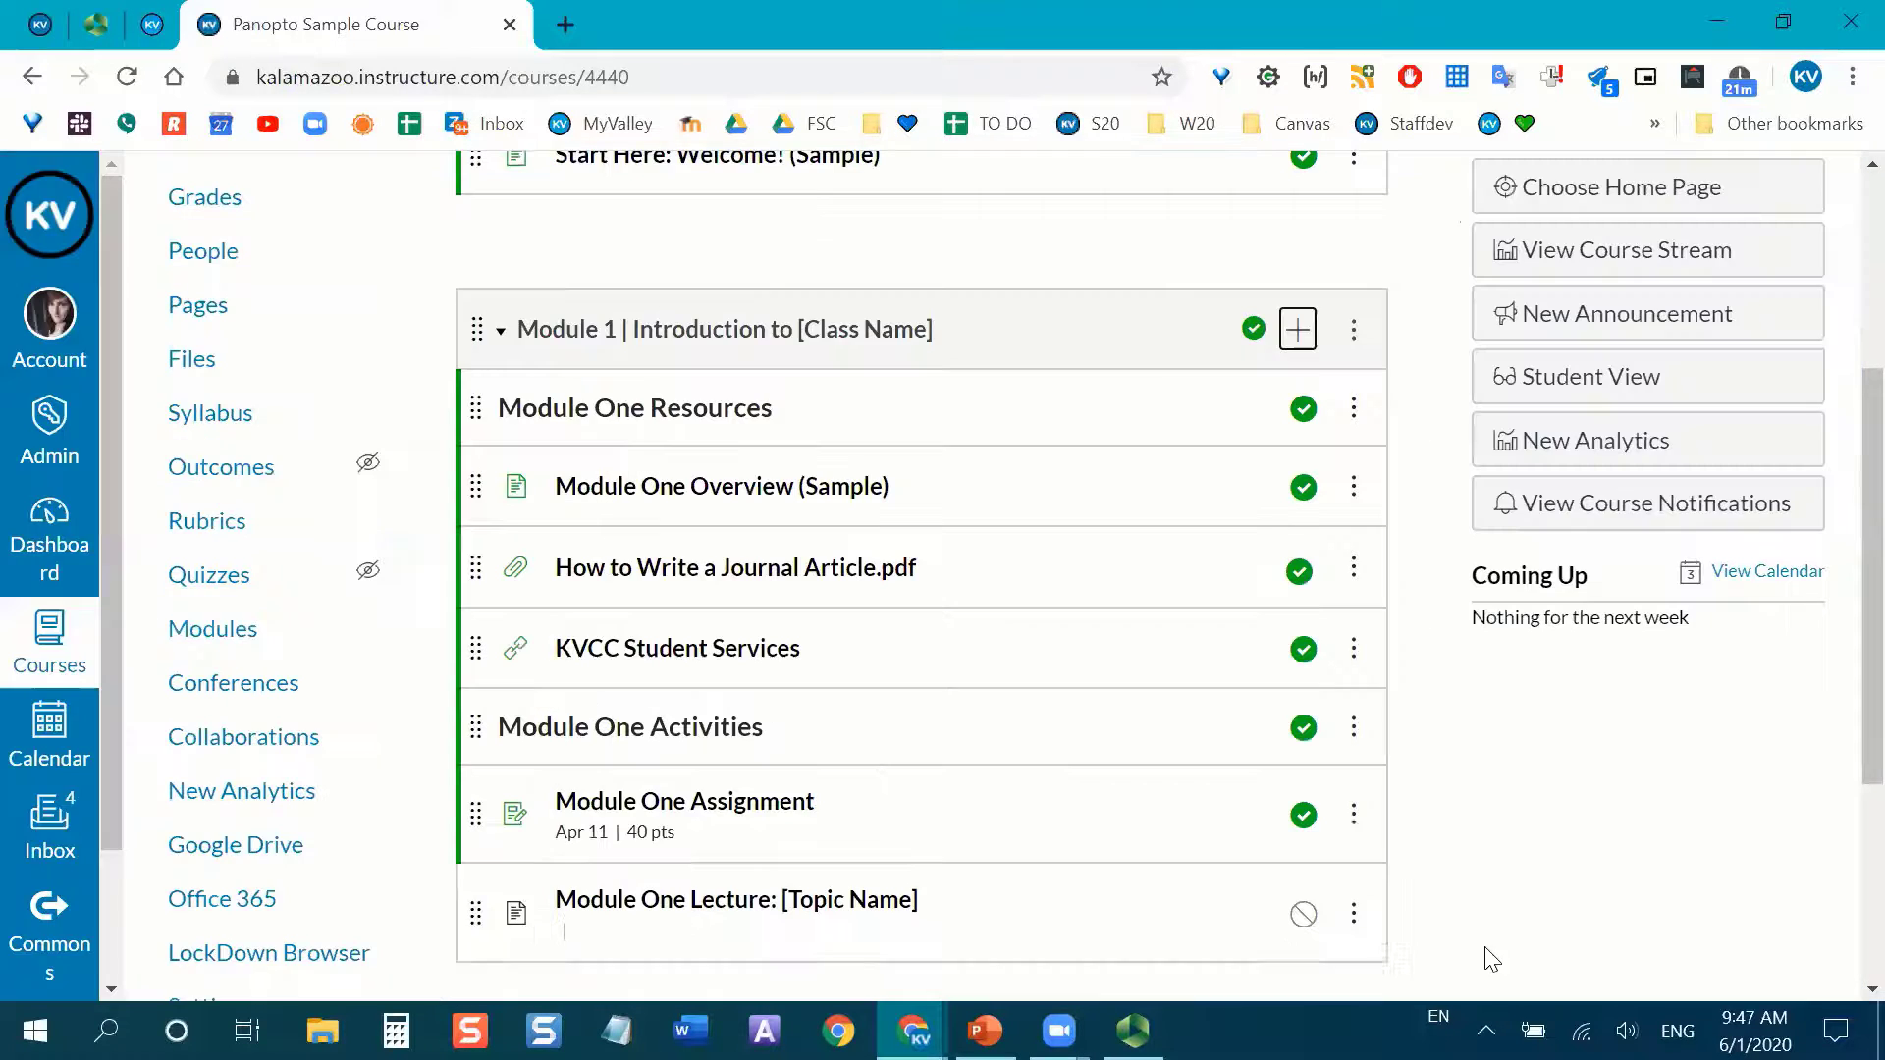
Open the Module One Lecture: [Topic Name] page for editing and place the cursor in its empty body.
{"action": "scroll", "coordinate": [1537, 884], "scroll_direction": "down", "scroll_amount": 2}
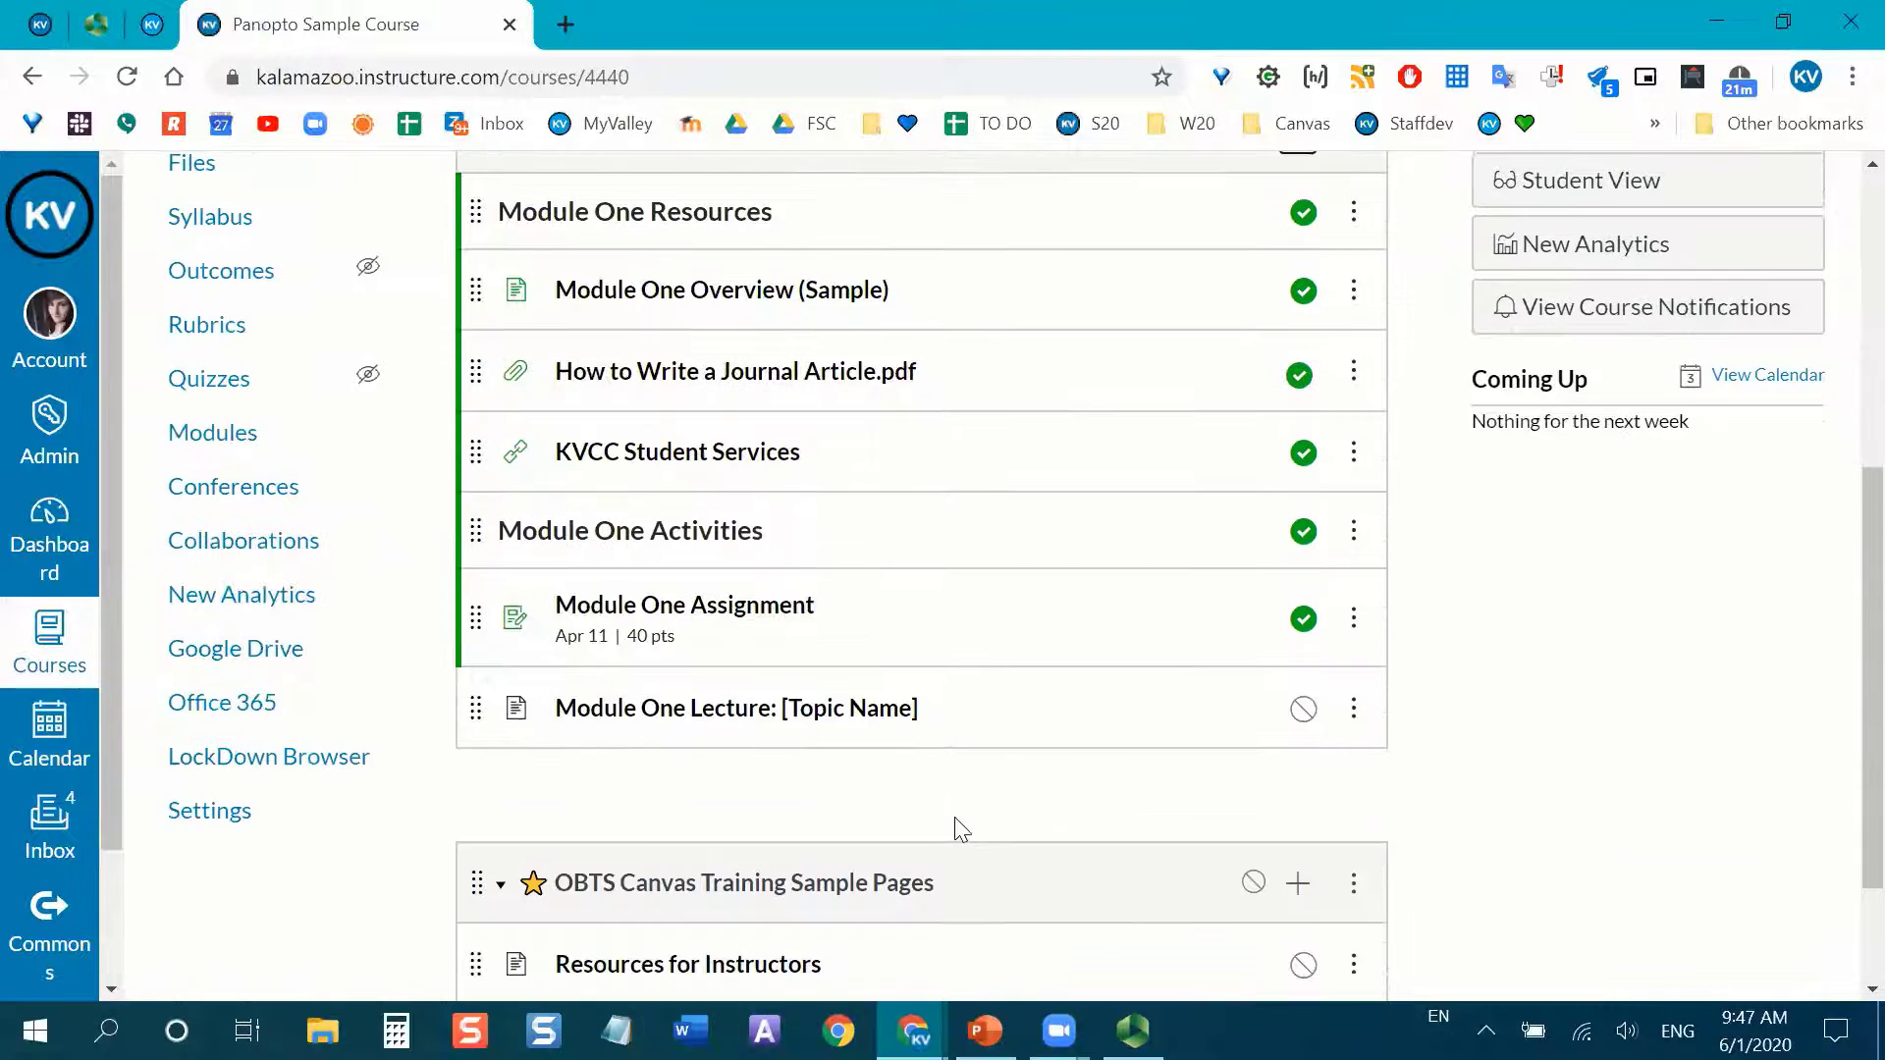
{"action": "scroll", "coordinate": [879, 796], "scroll_direction": "down", "scroll_amount": 1}
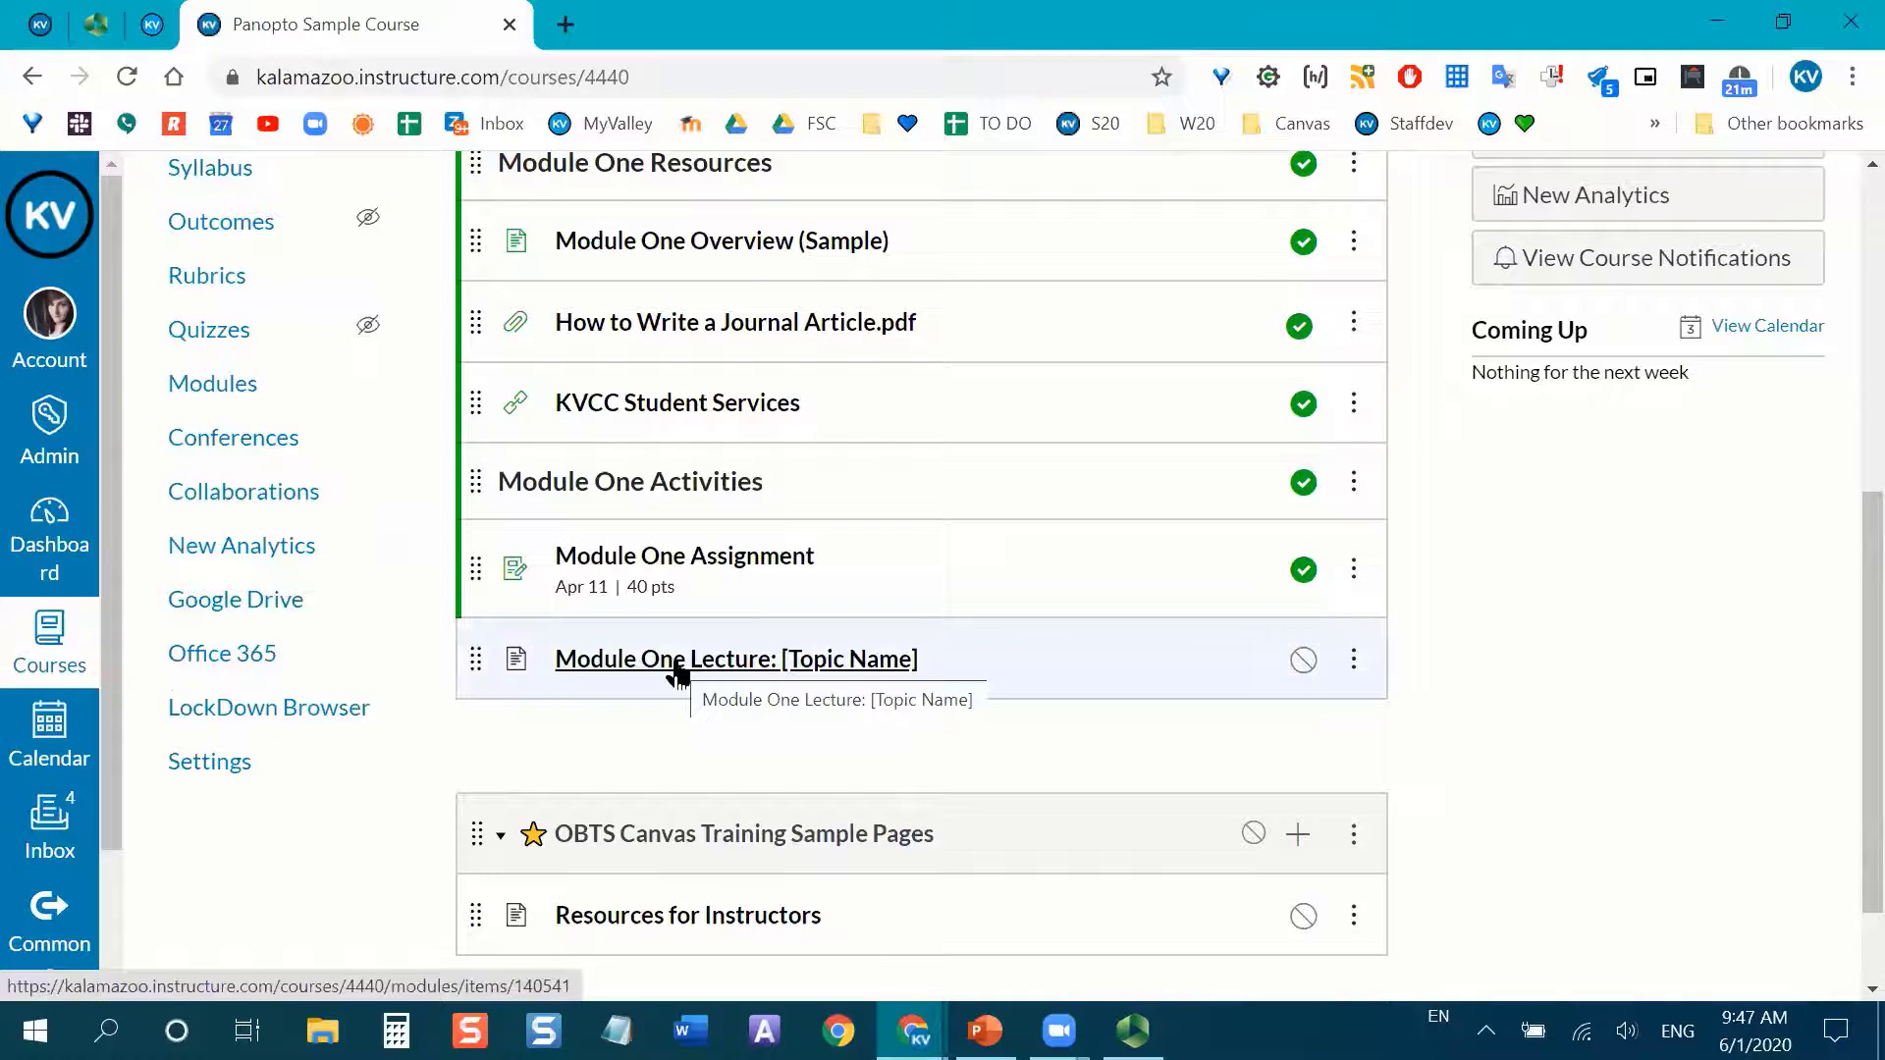
{"action": "left_click", "coordinate": [678, 673]}
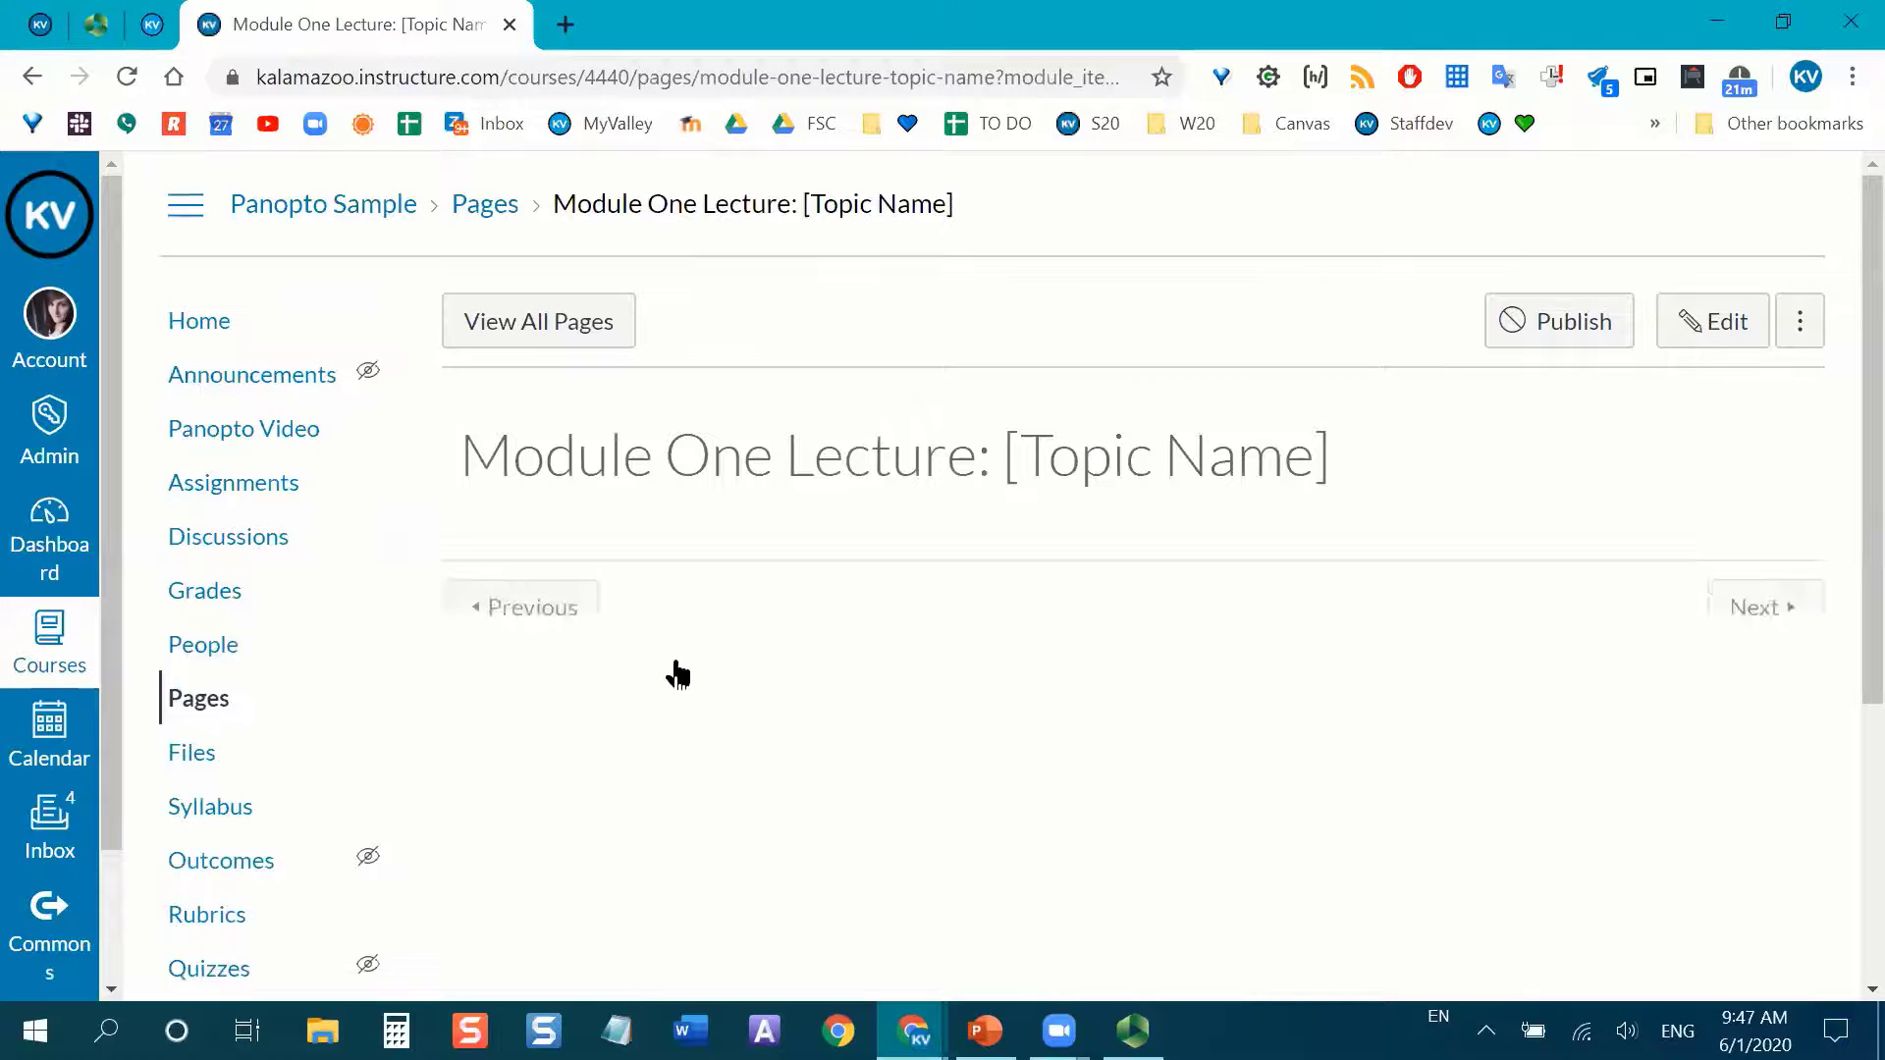
{"action": "left_click", "coordinate": [1720, 326]}
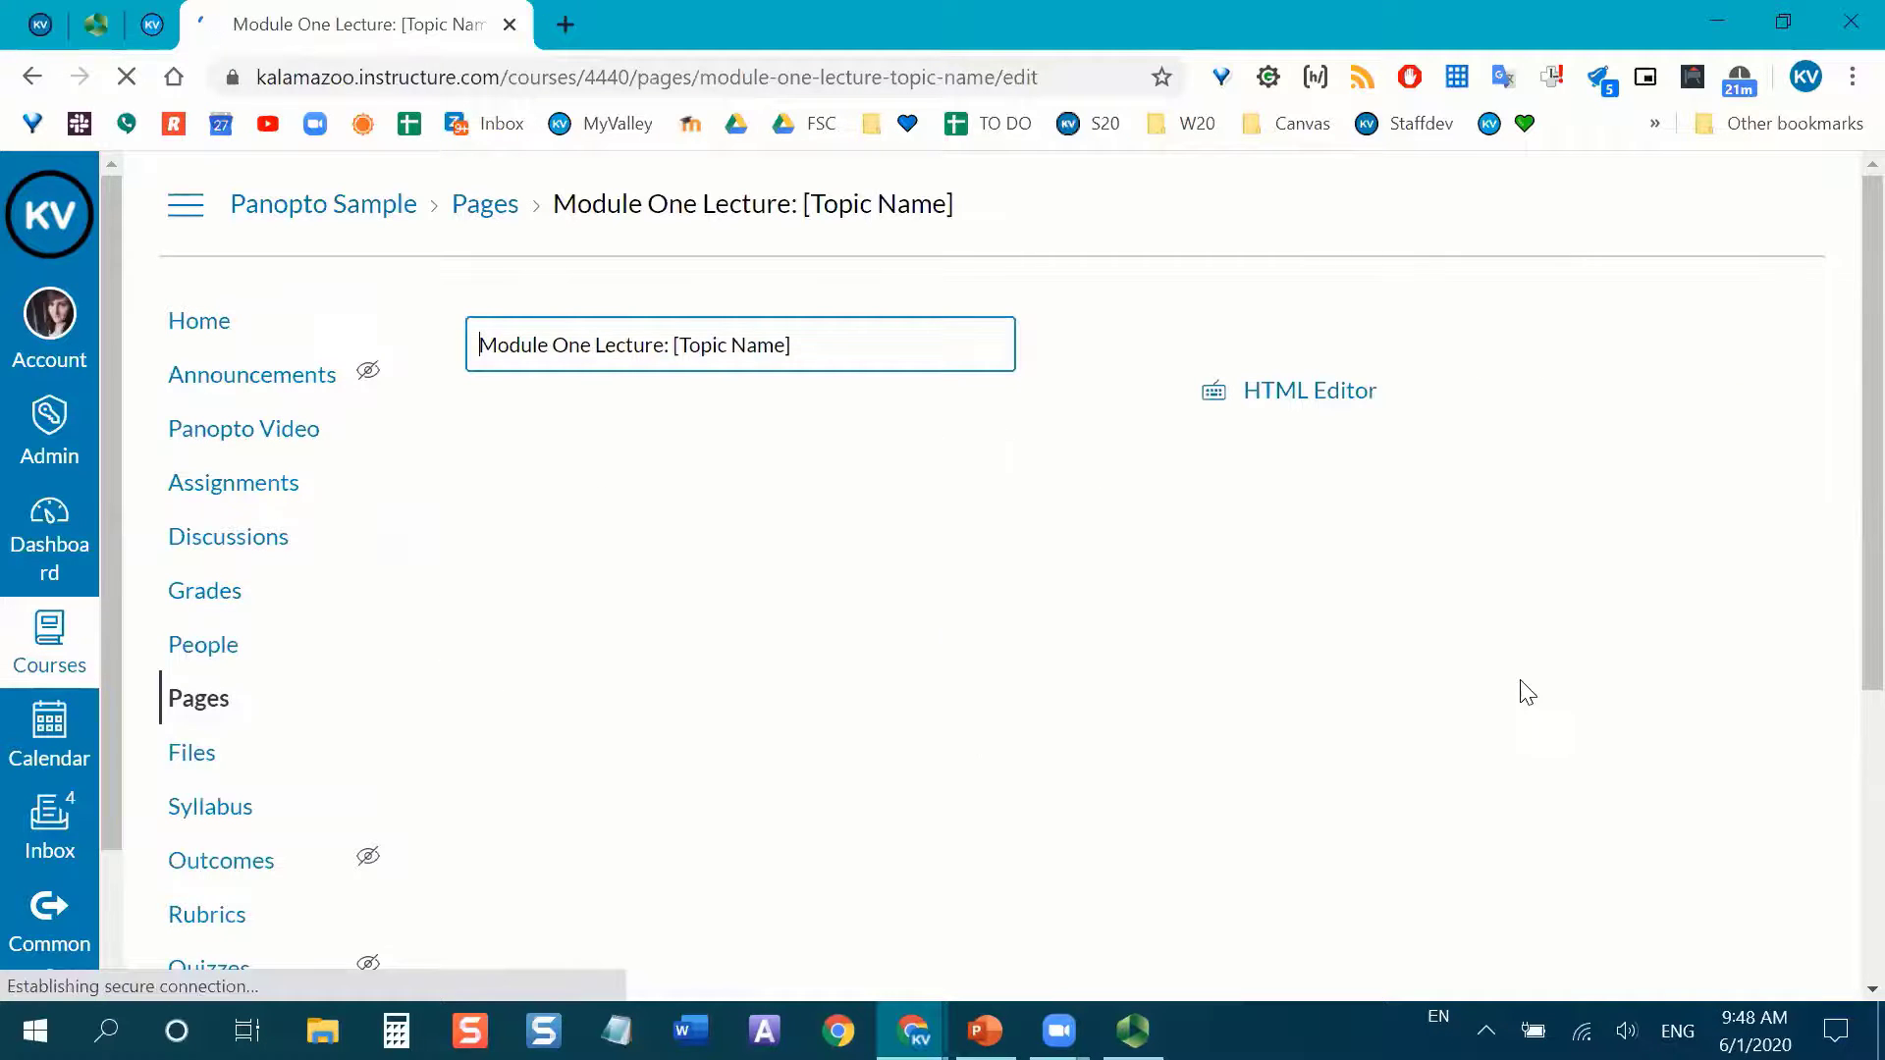
{"action": "scroll", "coordinate": [1443, 623], "scroll_direction": "down", "scroll_amount": 2}
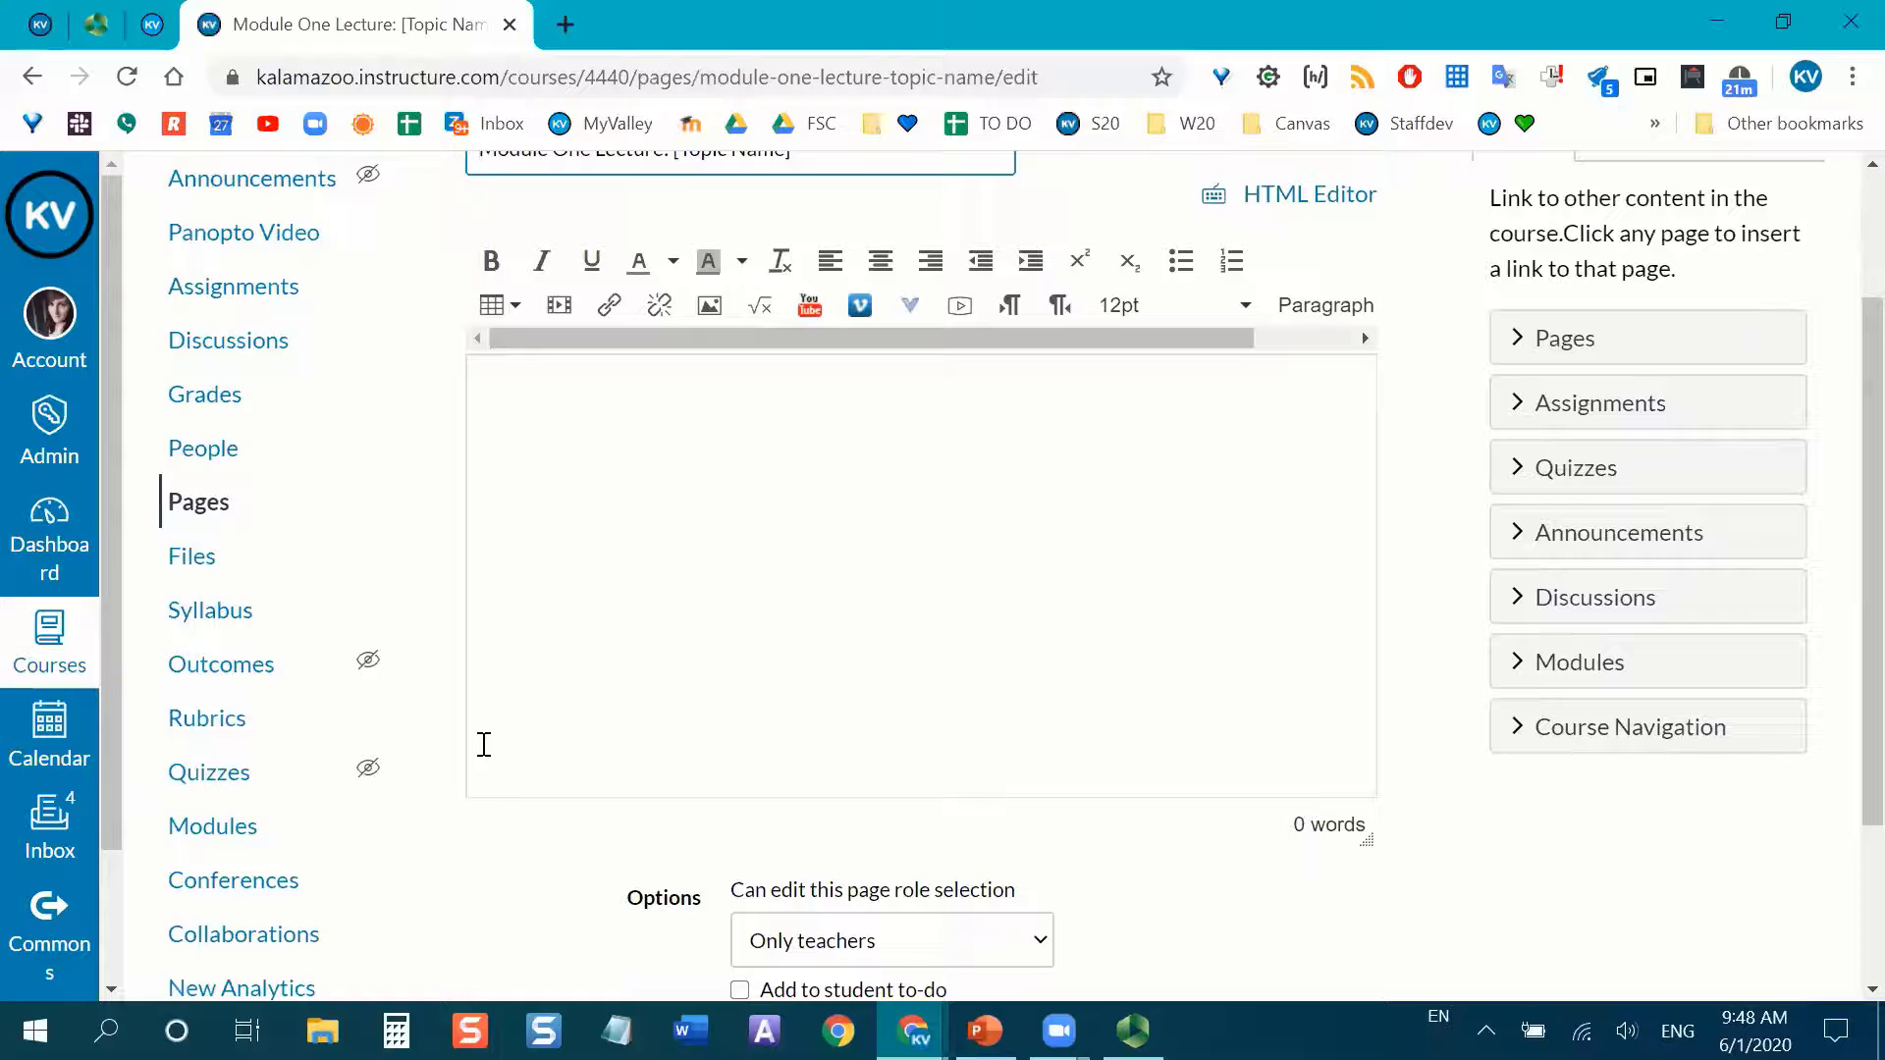
{"action": "scroll", "coordinate": [1423, 594], "scroll_direction": "up", "scroll_amount": 1}
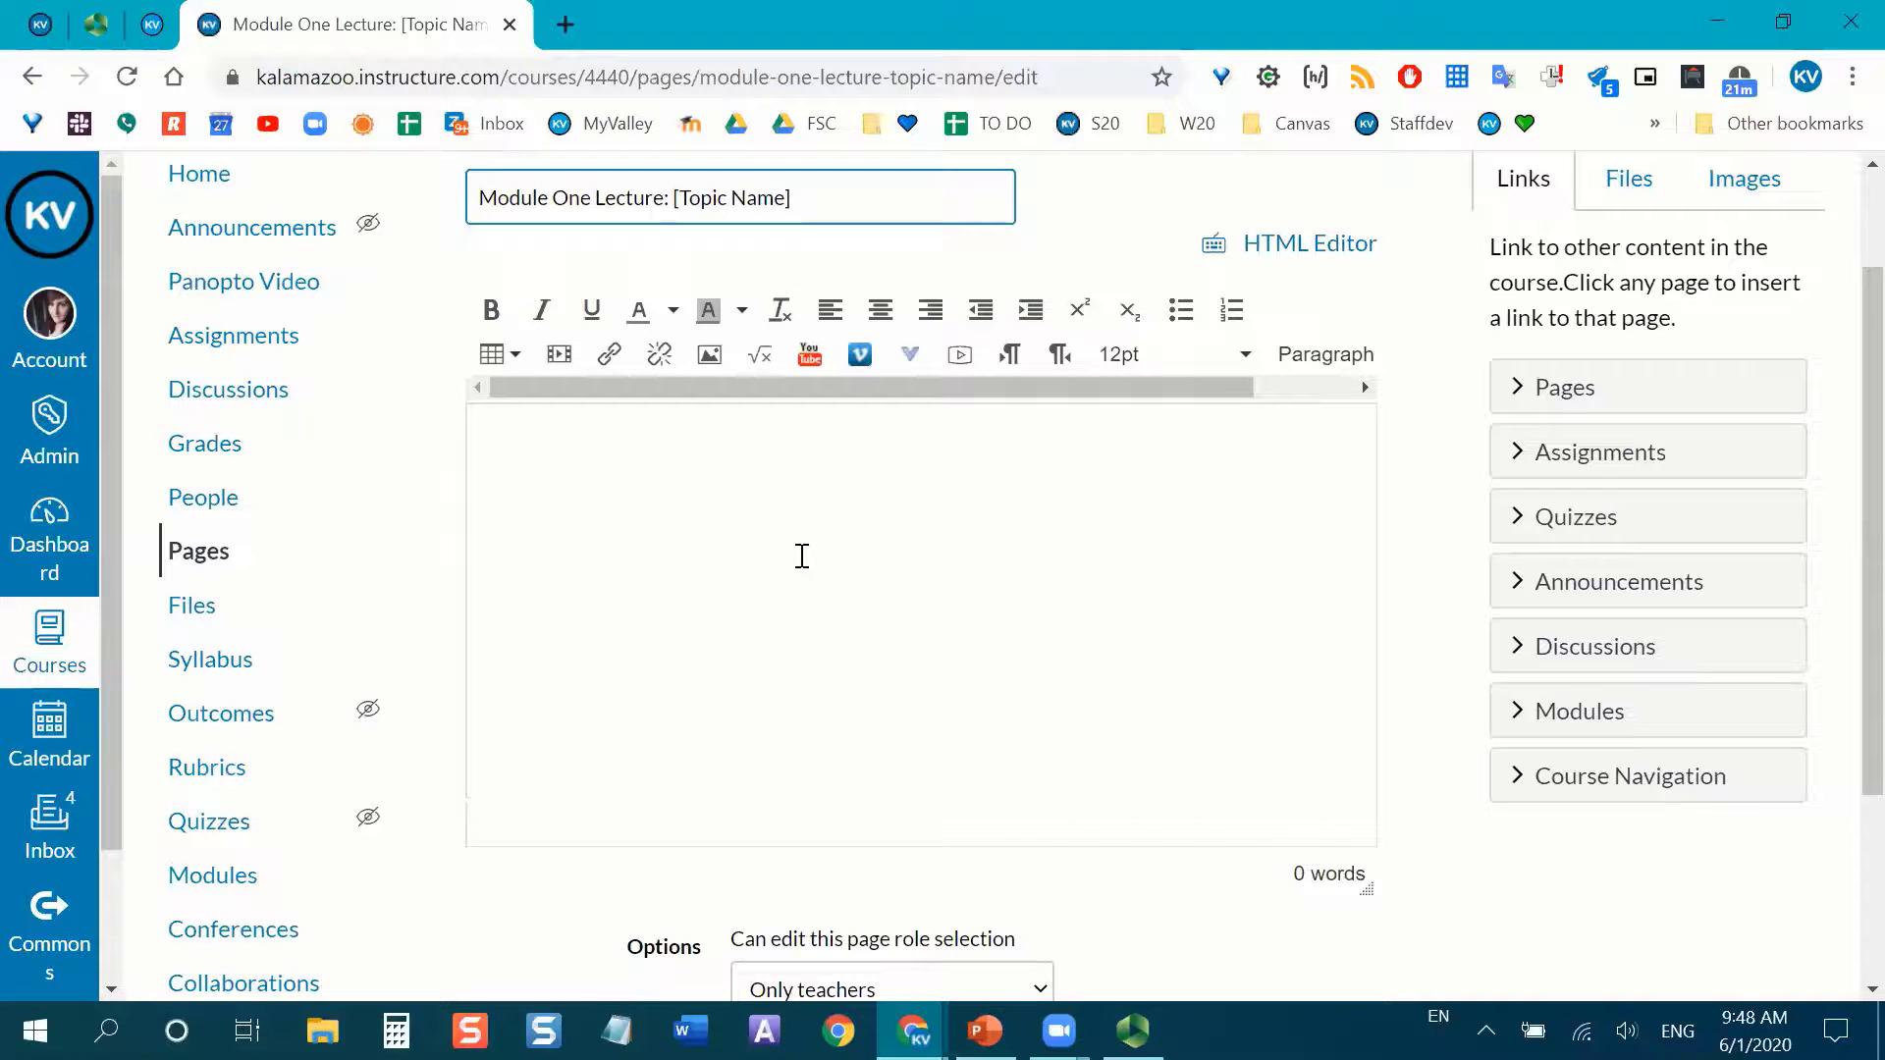
{"action": "left_click", "coordinate": [732, 512]}
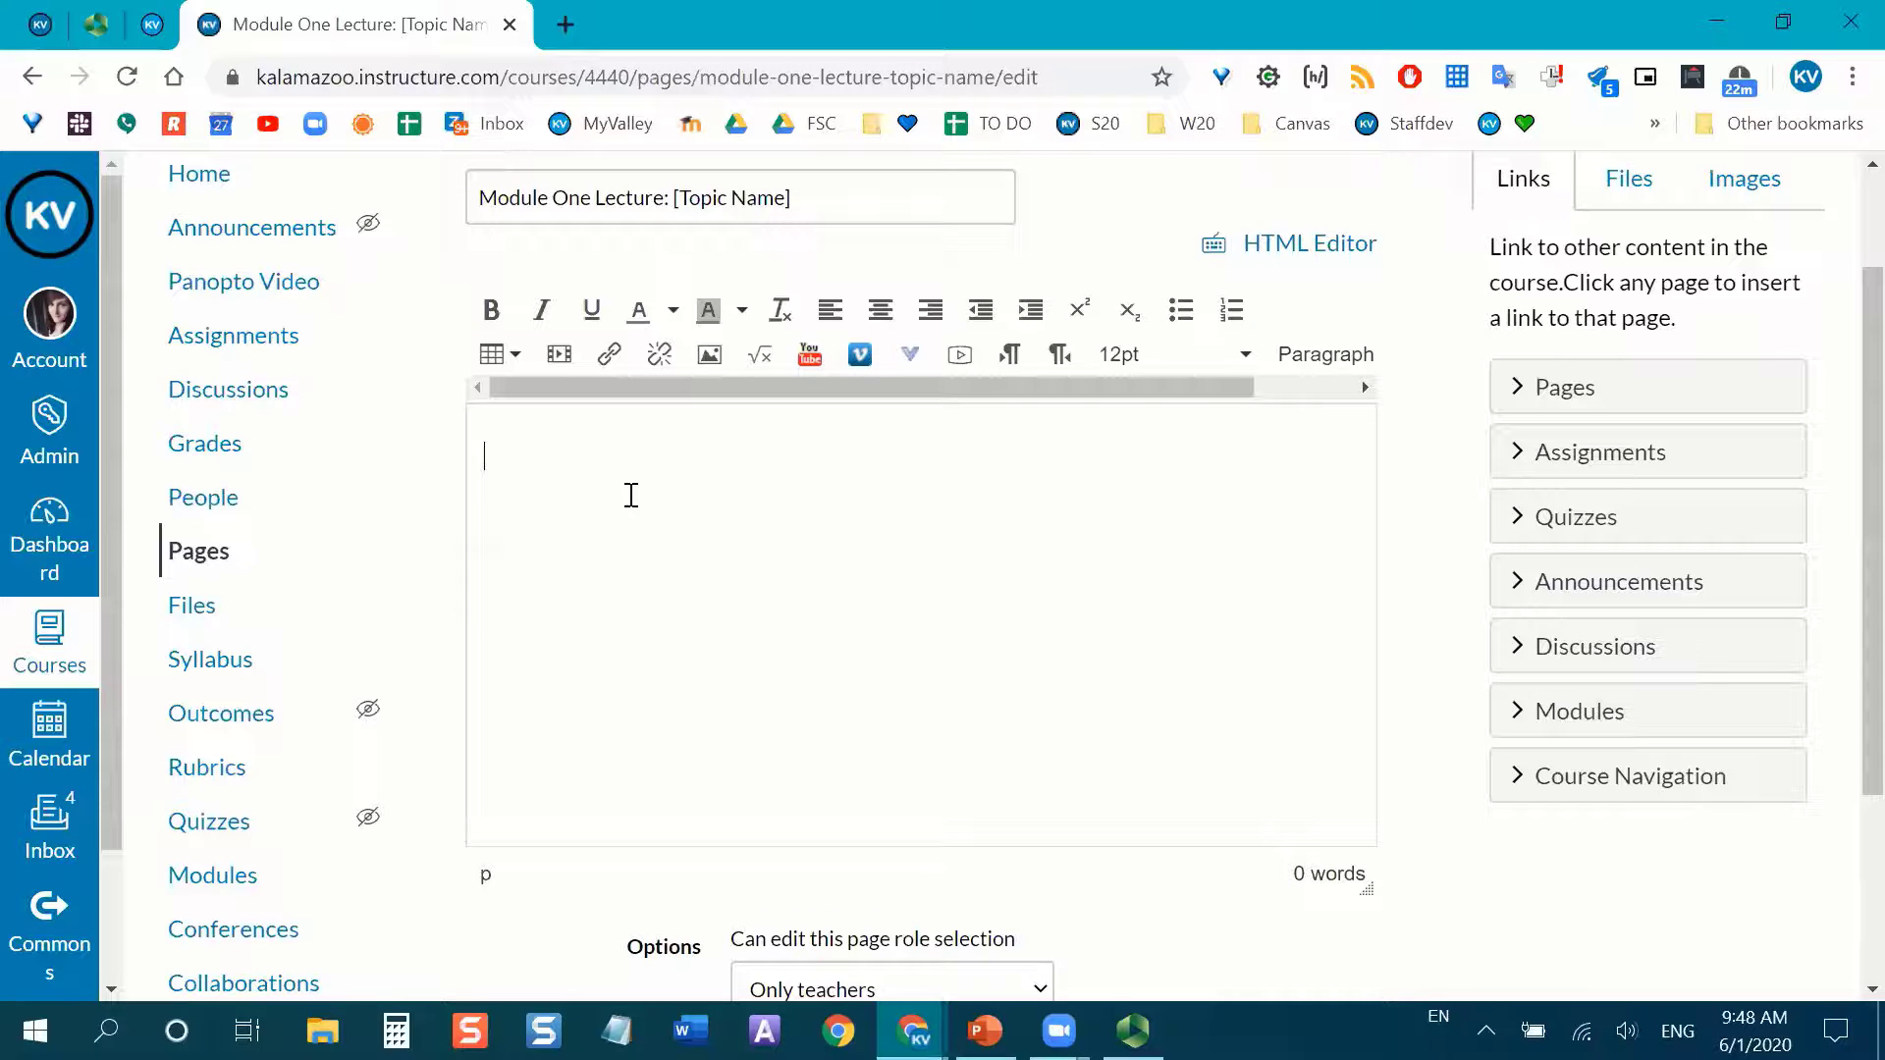
Embed Panopto Sample Recording 1 from the Panopto Sample Course folder in the page body, keeping the default video embed options.
{"action": "scroll", "coordinate": [625, 500], "scroll_direction": "up", "scroll_amount": 1}
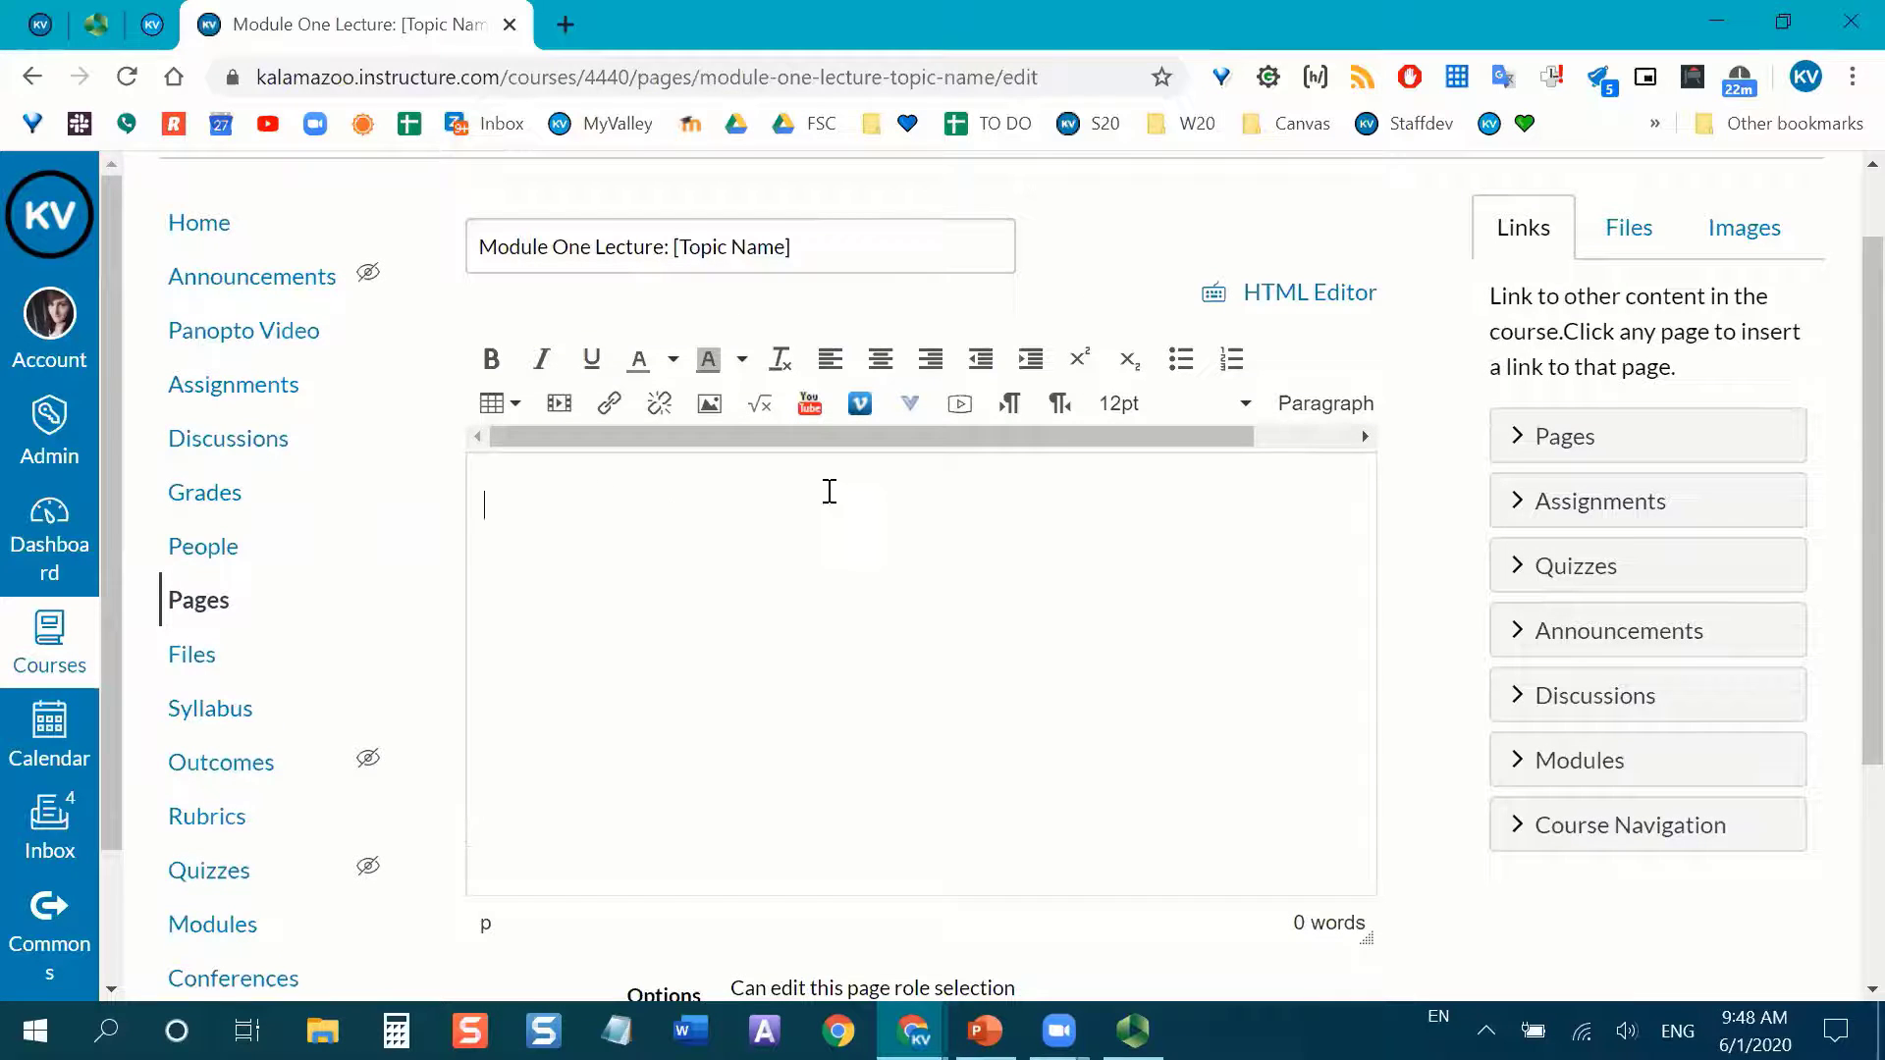
{"action": "left_click", "coordinate": [911, 412]}
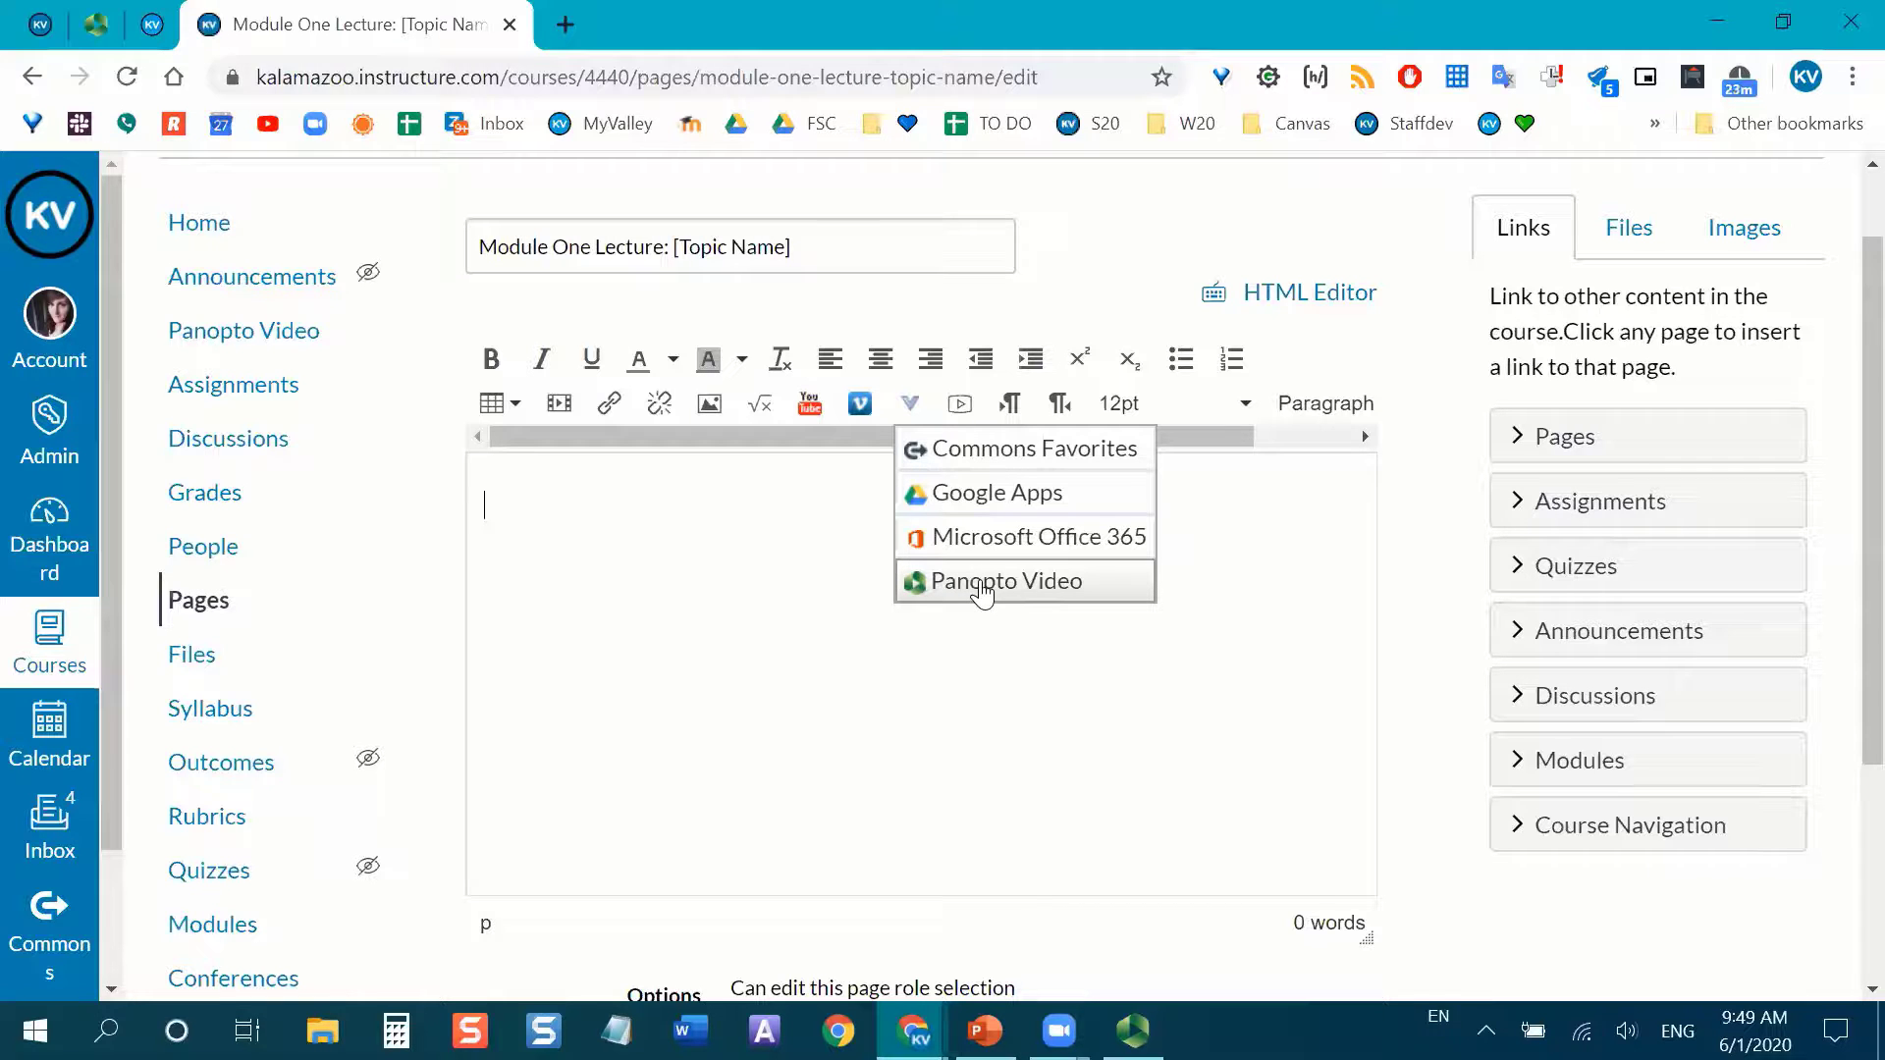
{"action": "left_click", "coordinate": [982, 589]}
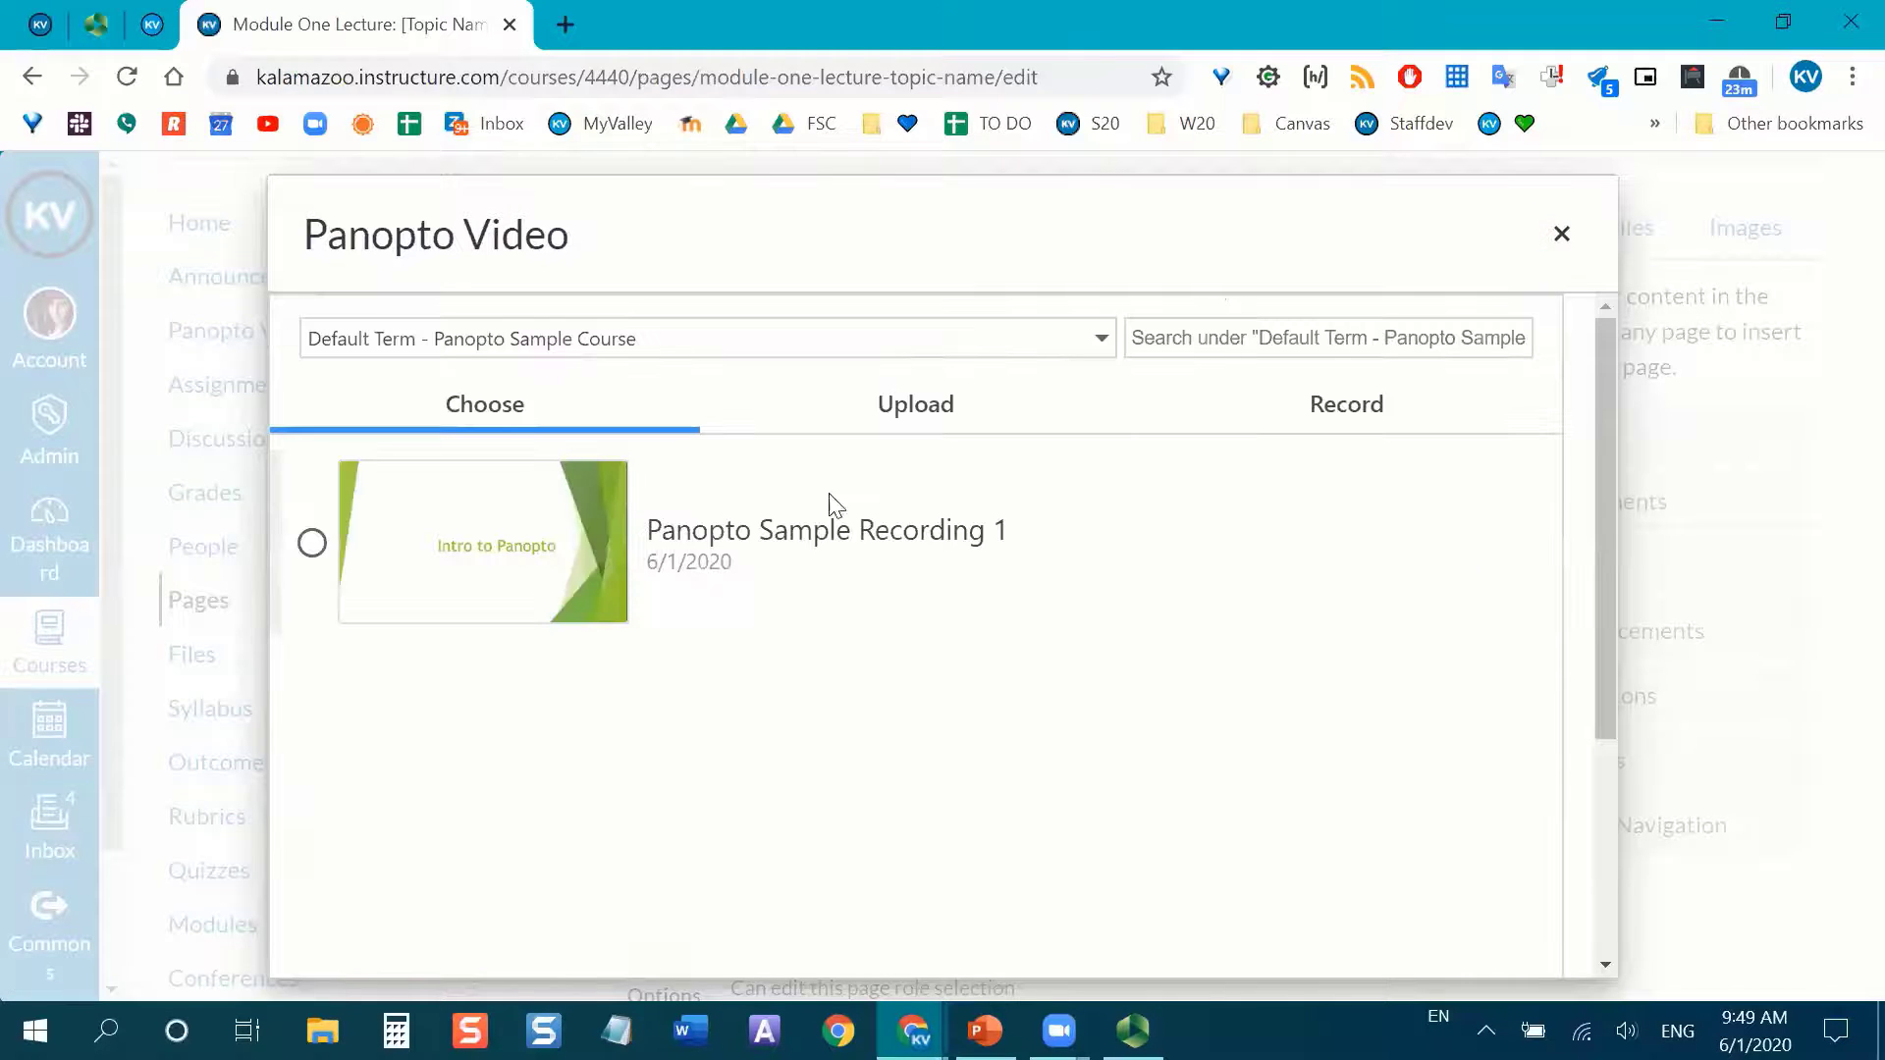
{"action": "left_click", "coordinate": [313, 542]}
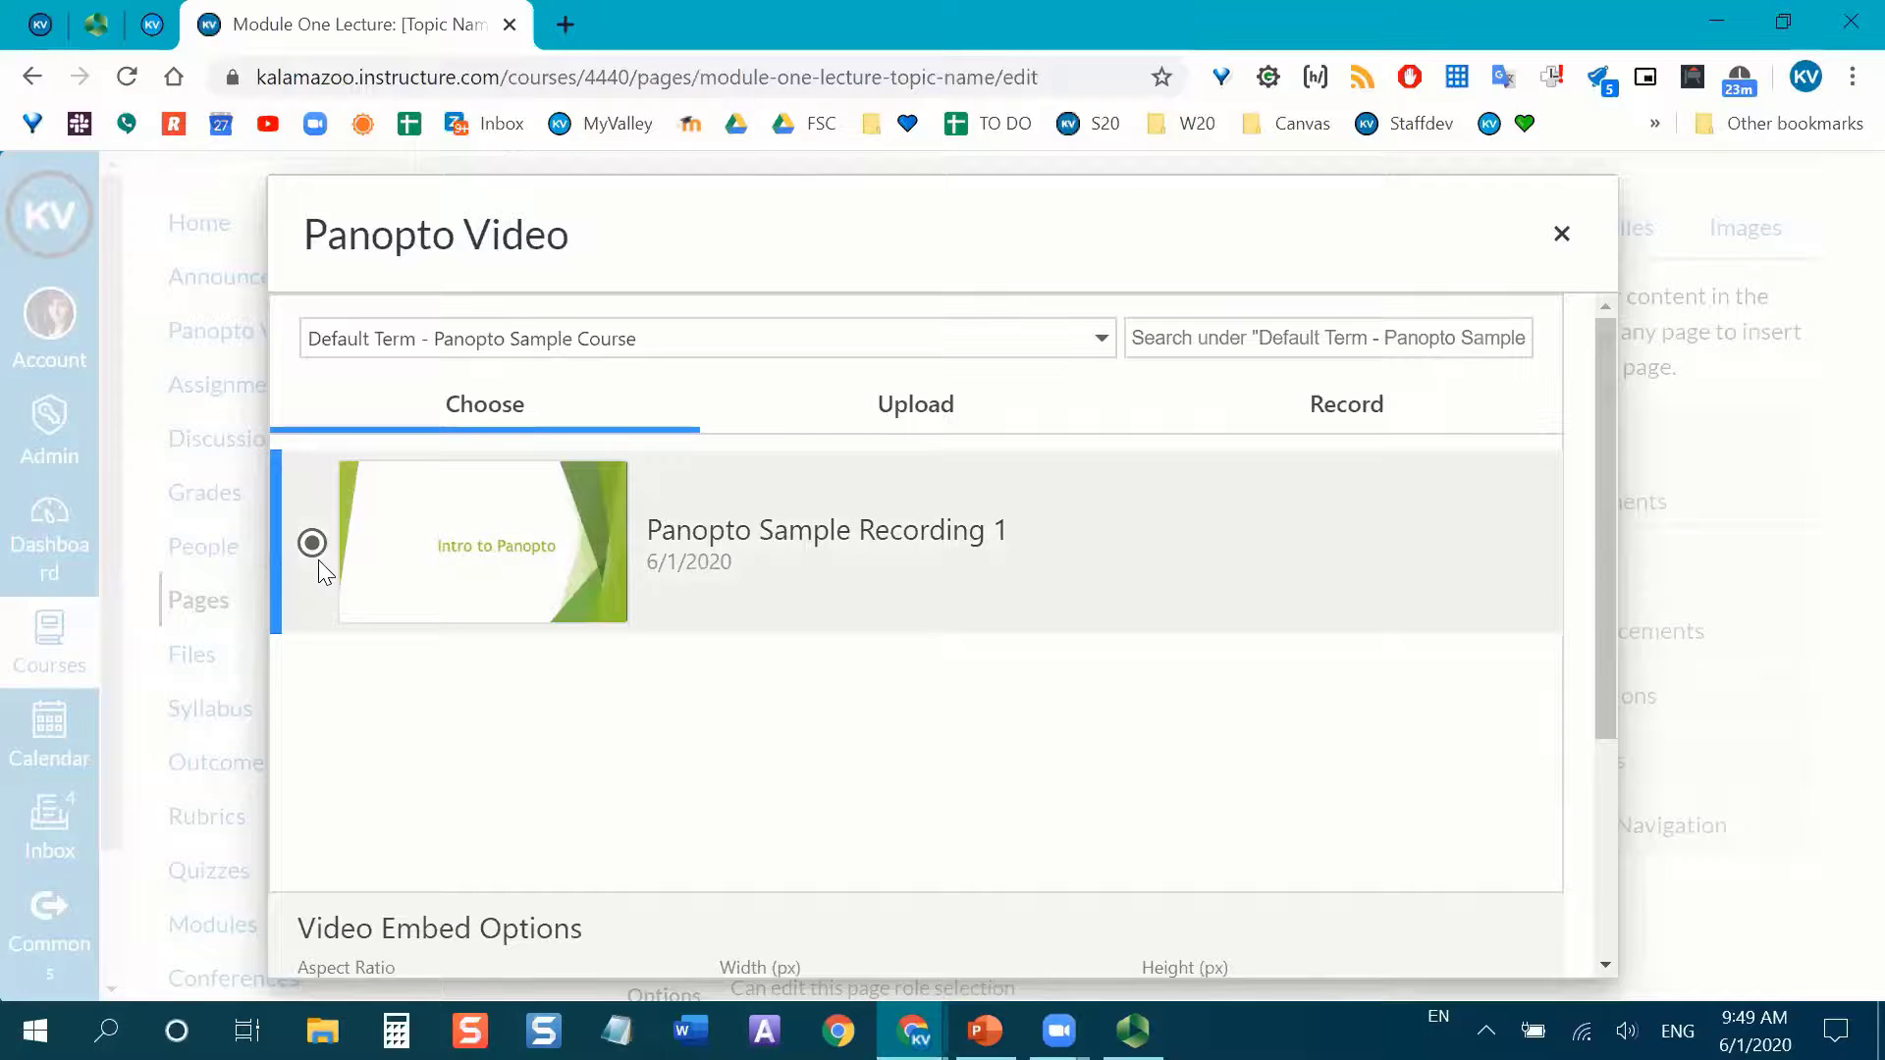
{"action": "scroll", "coordinate": [1178, 795], "scroll_direction": "down", "scroll_amount": 4}
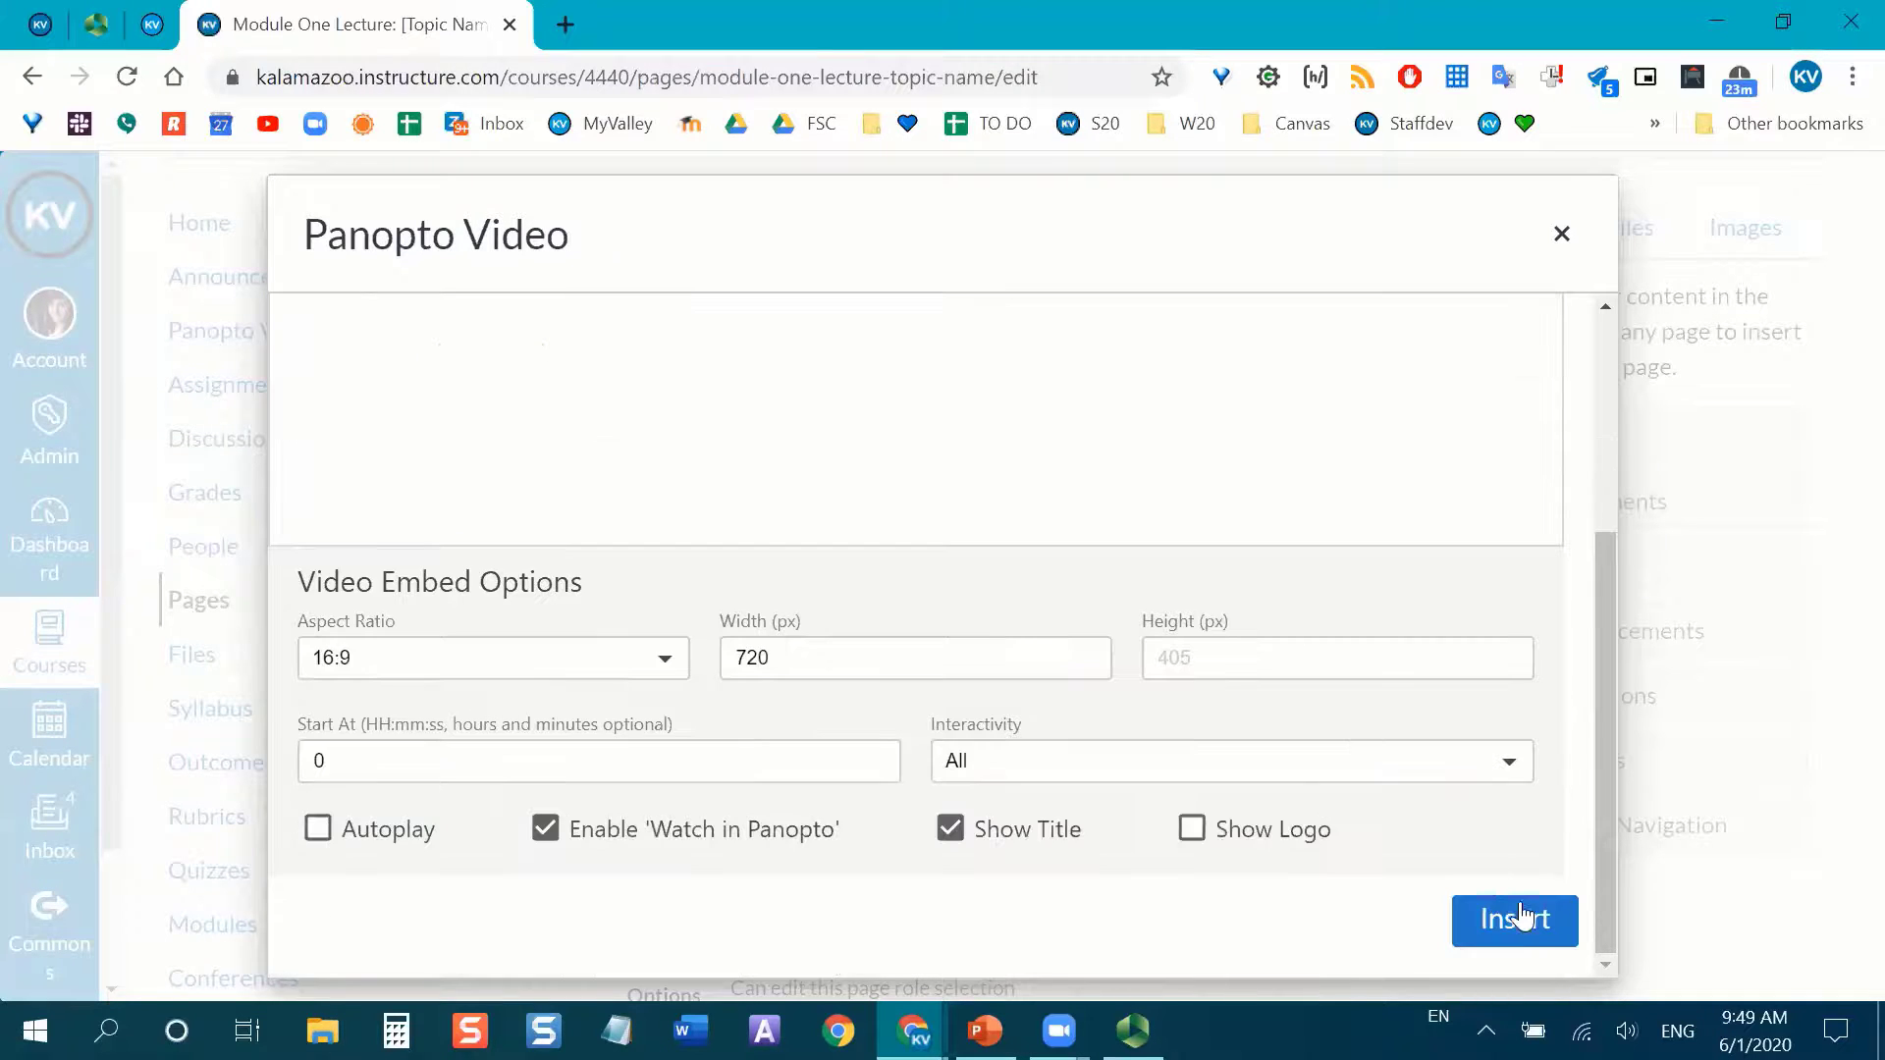
{"action": "left_click", "coordinate": [1530, 931]}
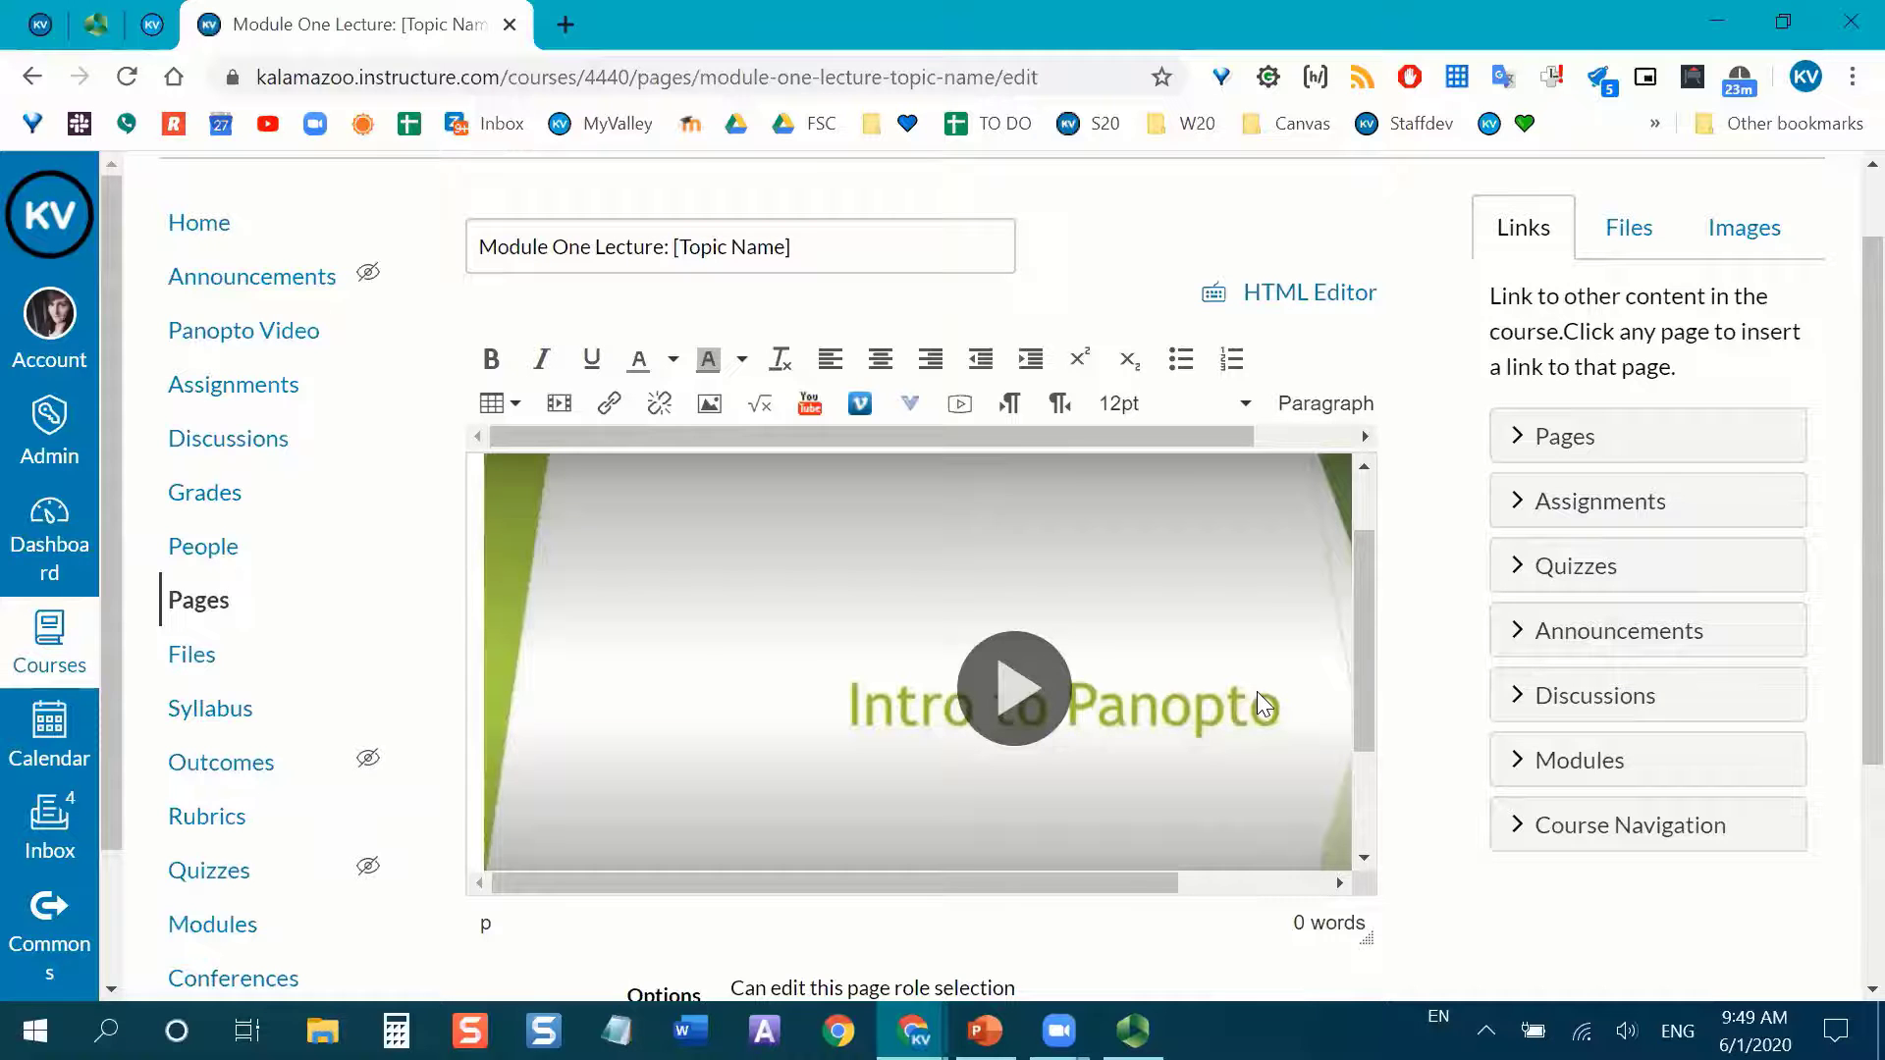
Save and publish the Module One Lecture: [Topic Name] page and check the embedded recording on it.
{"action": "scroll", "coordinate": [1257, 691], "scroll_direction": "down", "scroll_amount": 2}
{"action": "scroll", "coordinate": [1267, 691], "scroll_direction": "up", "scroll_amount": 1}
{"action": "scroll", "coordinate": [1276, 690], "scroll_direction": "down", "scroll_amount": 1}
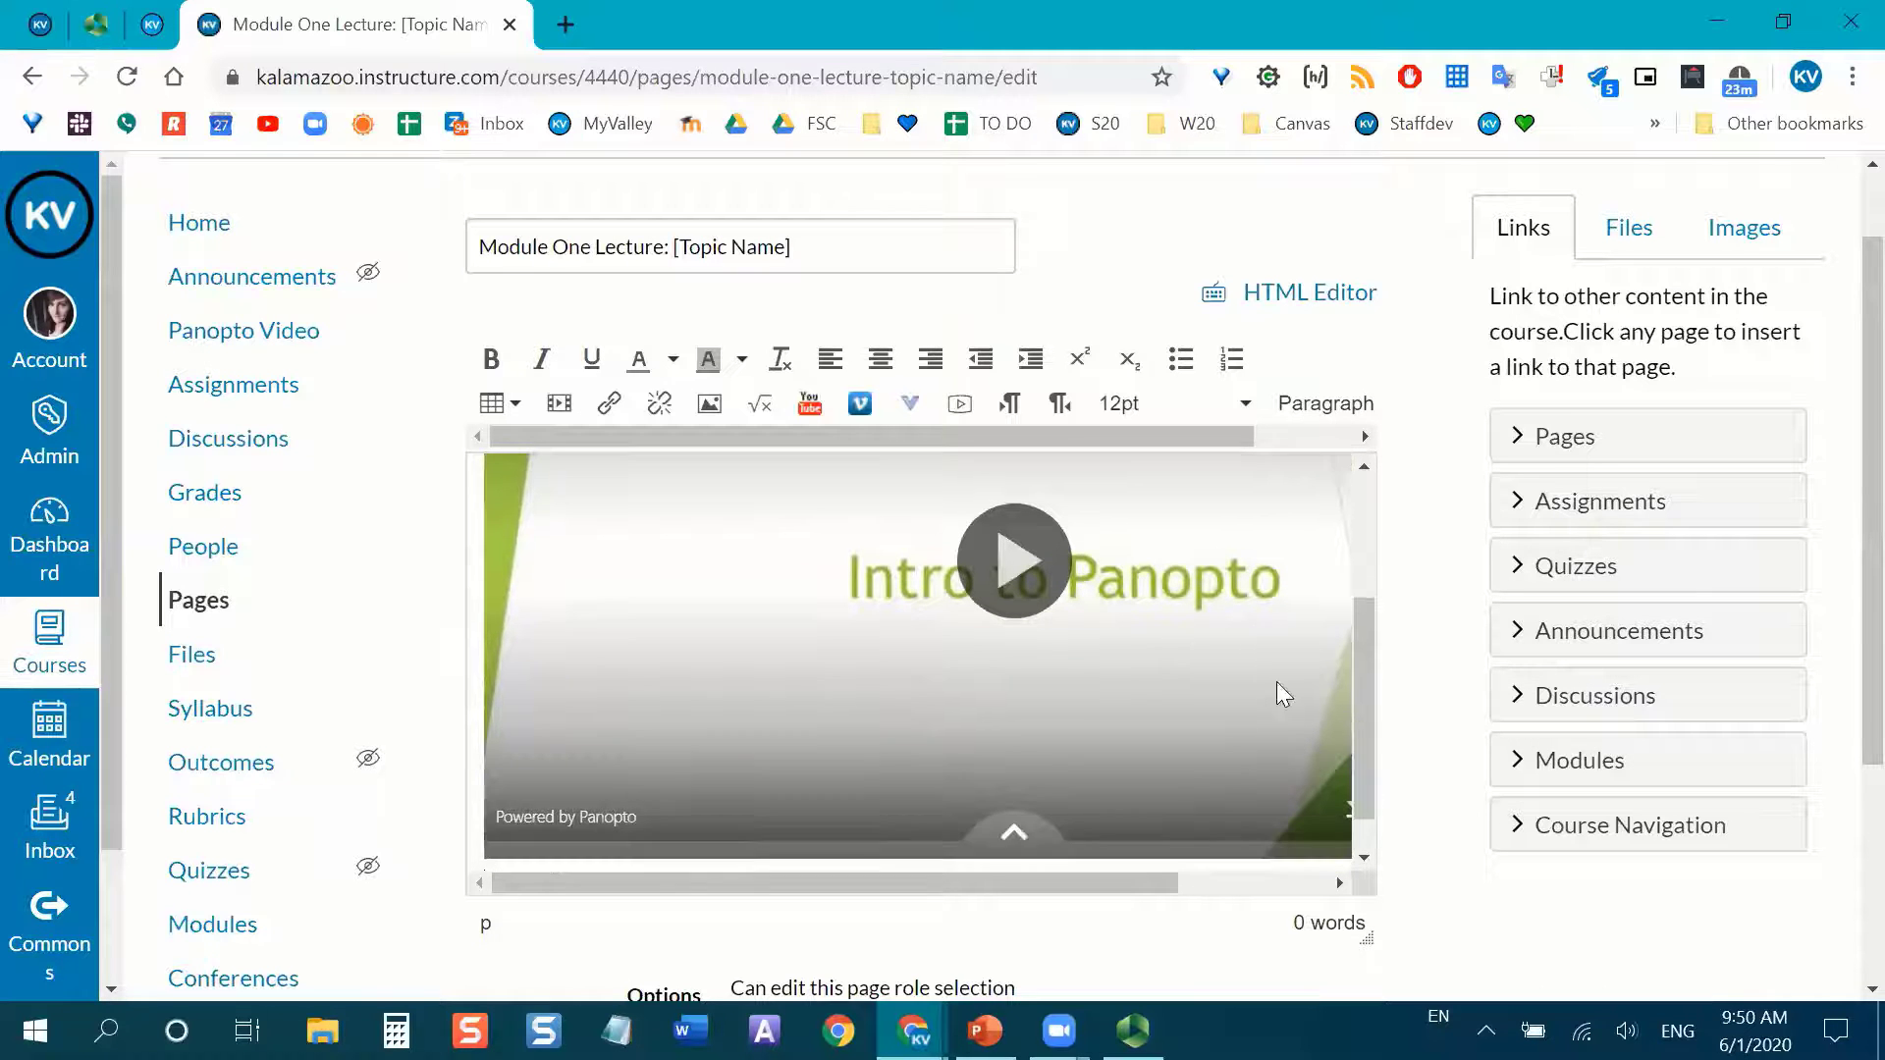
{"action": "scroll", "coordinate": [1430, 664], "scroll_direction": "down", "scroll_amount": 4}
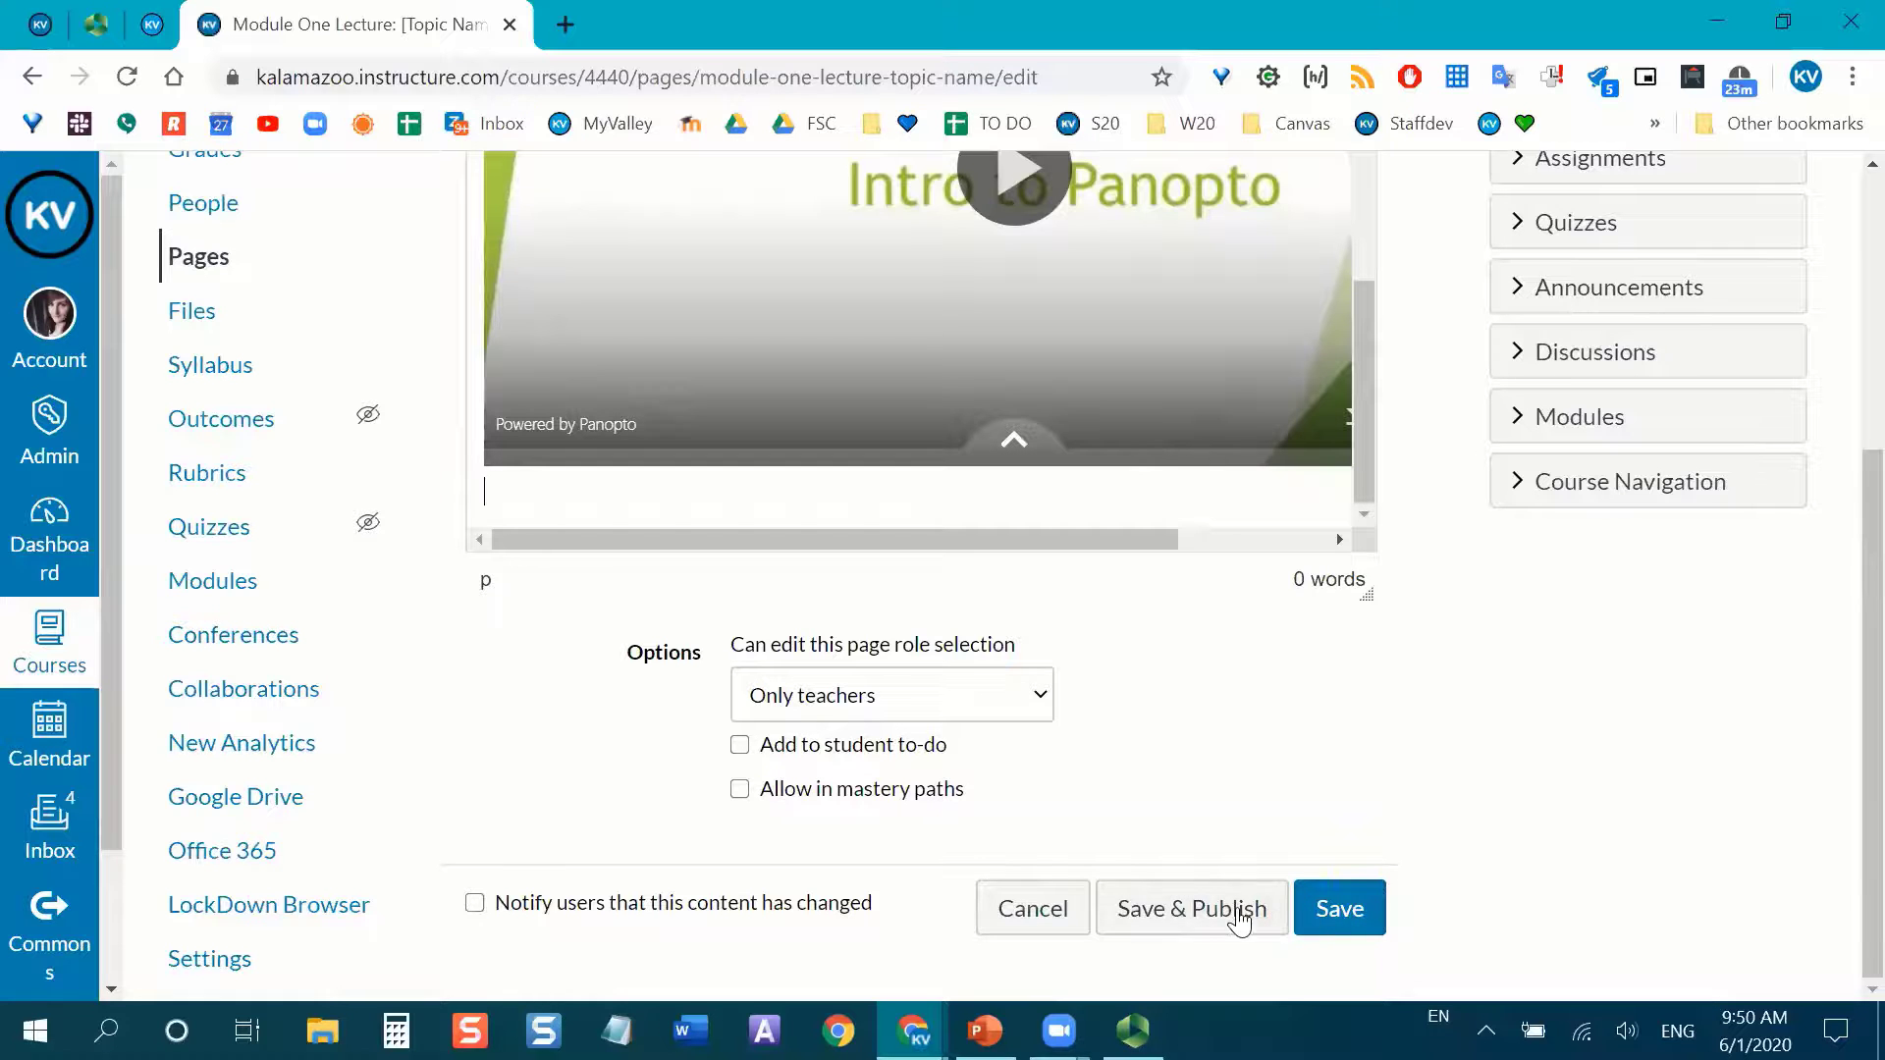
{"action": "left_click", "coordinate": [1173, 920]}
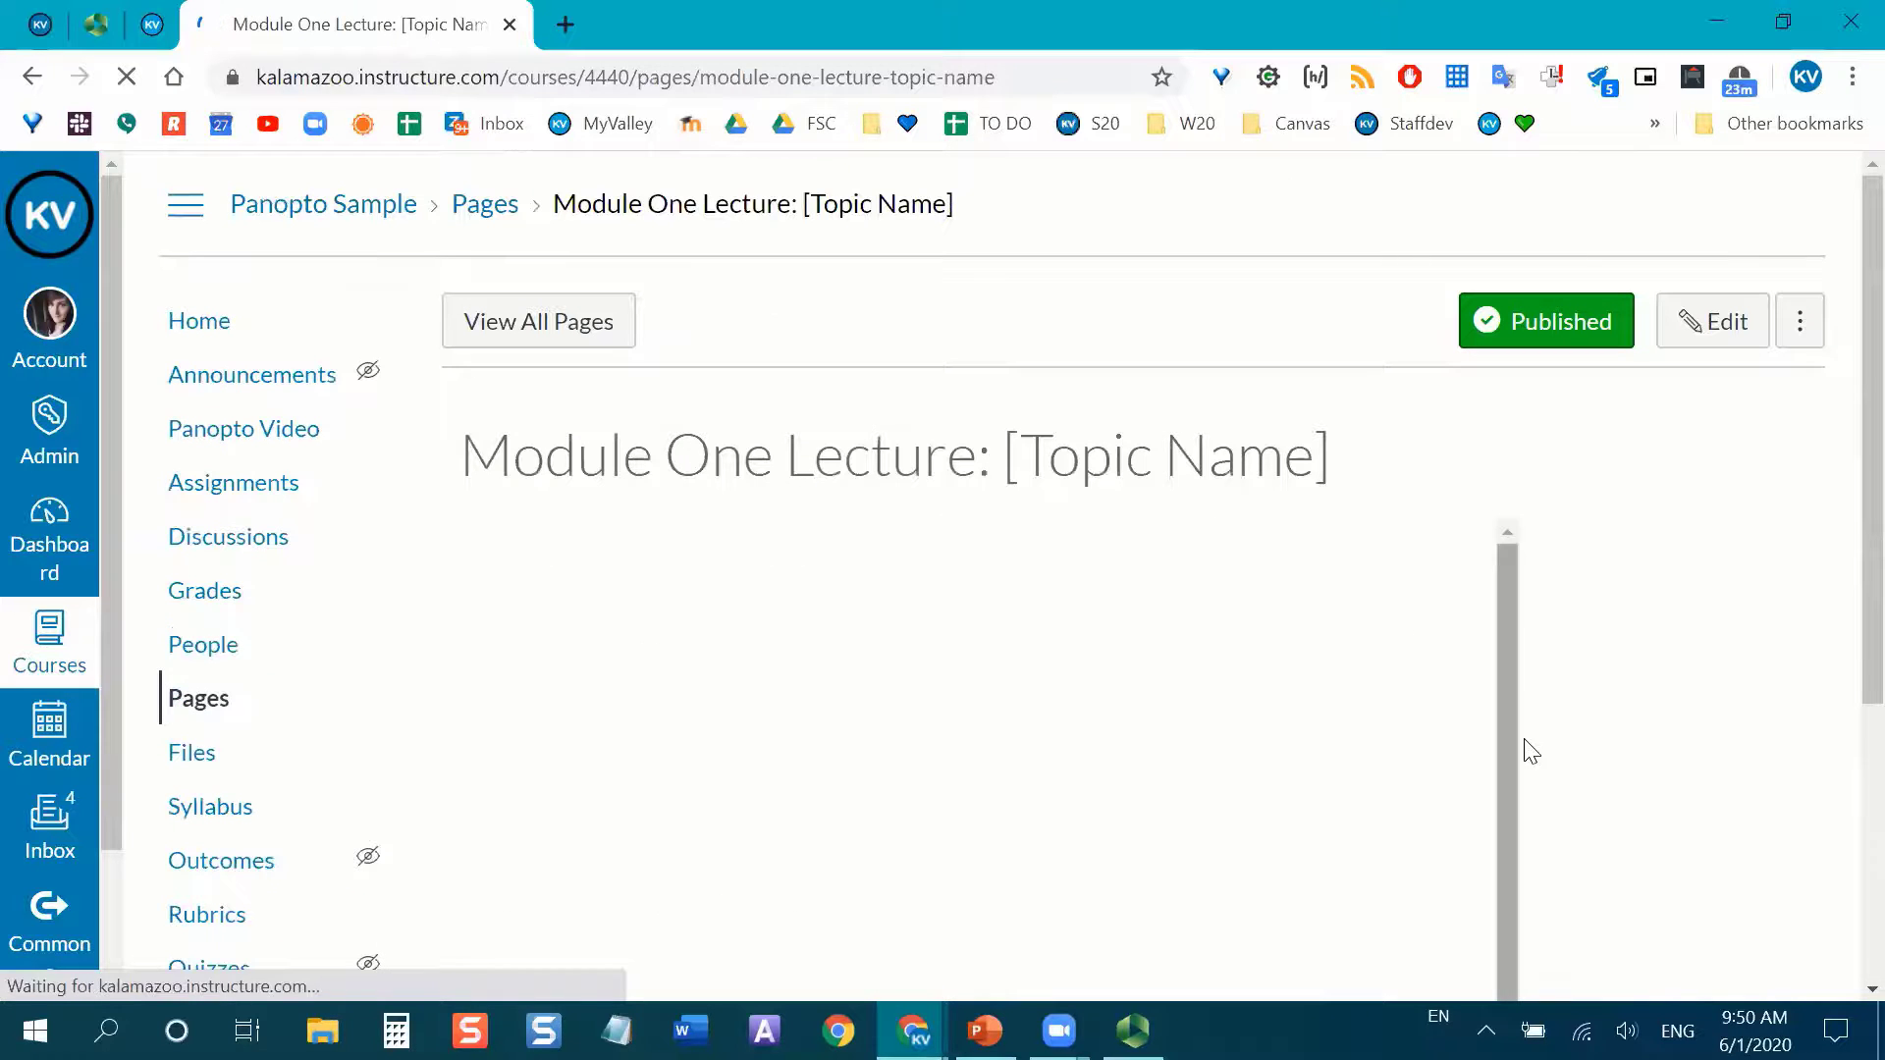
{"action": "scroll", "coordinate": [1805, 648], "scroll_direction": "down", "scroll_amount": 1}
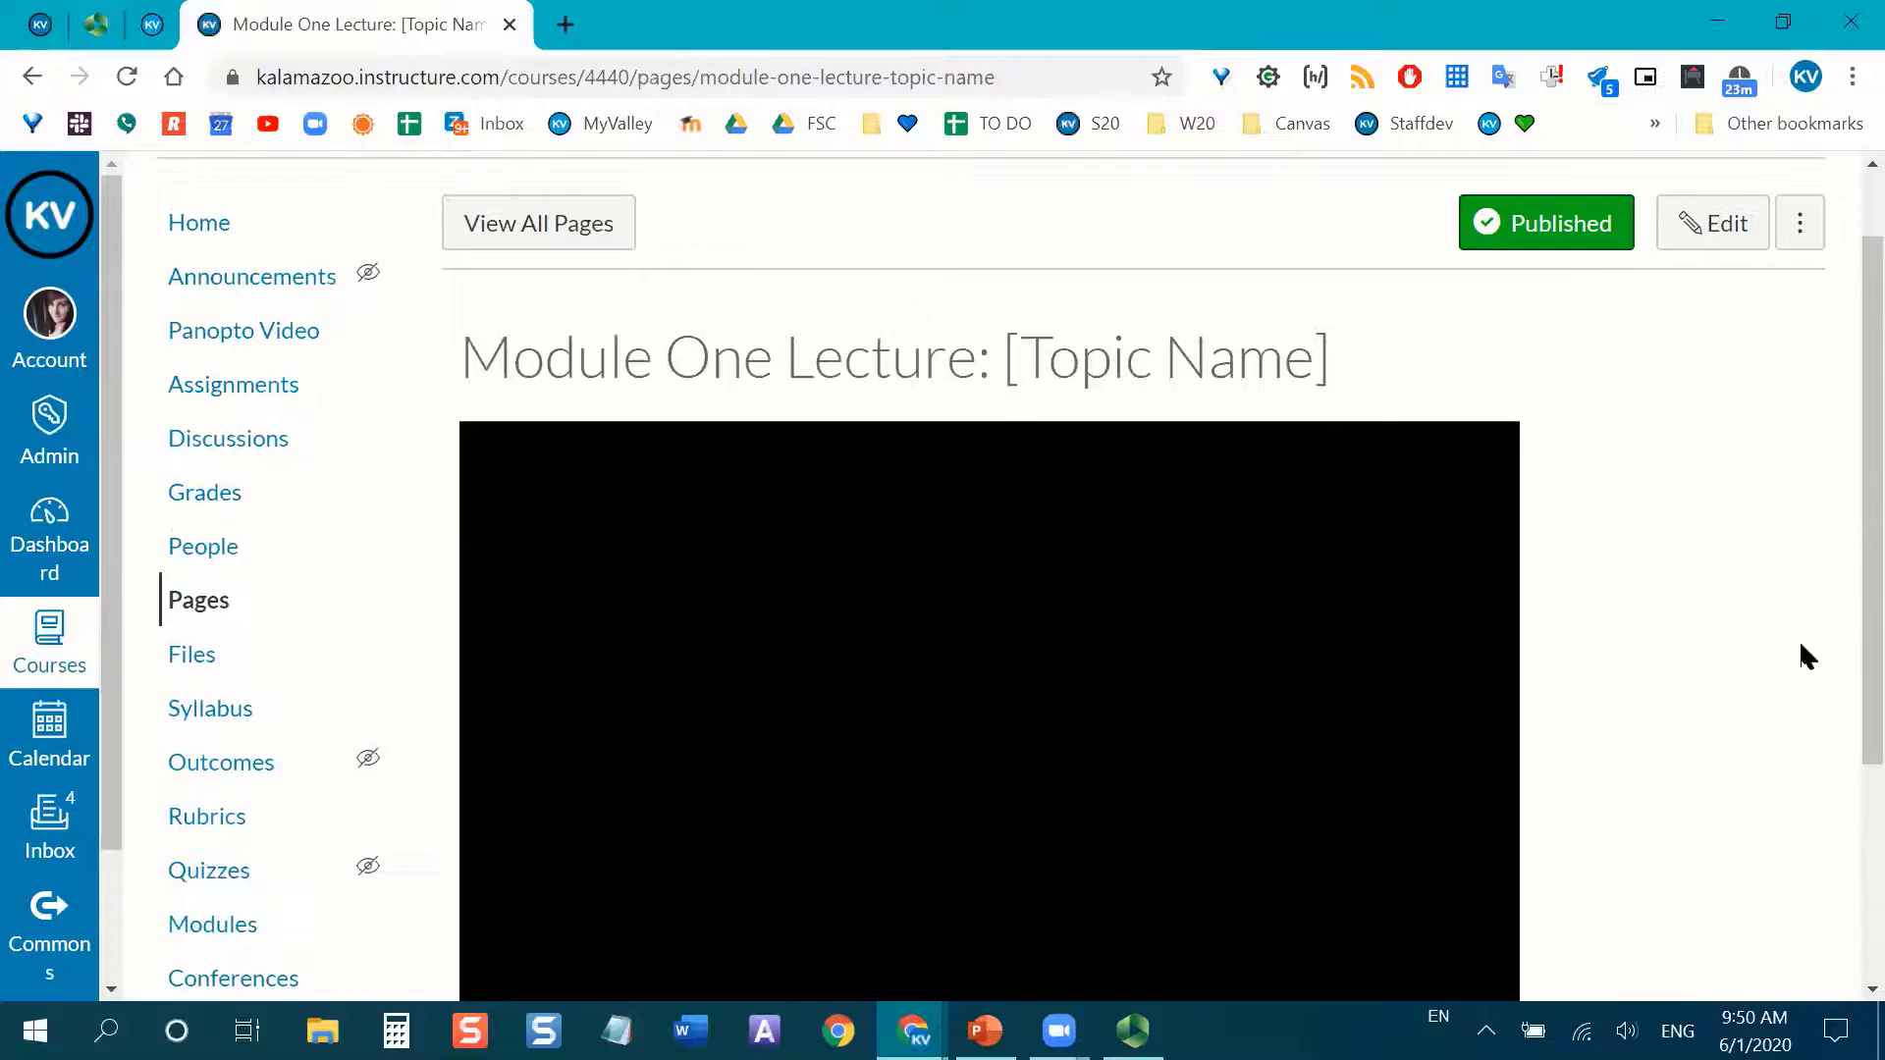
{"action": "scroll", "coordinate": [1801, 645], "scroll_direction": "down", "scroll_amount": 2}
{"action": "scroll", "coordinate": [1800, 645], "scroll_direction": "down", "scroll_amount": 1}
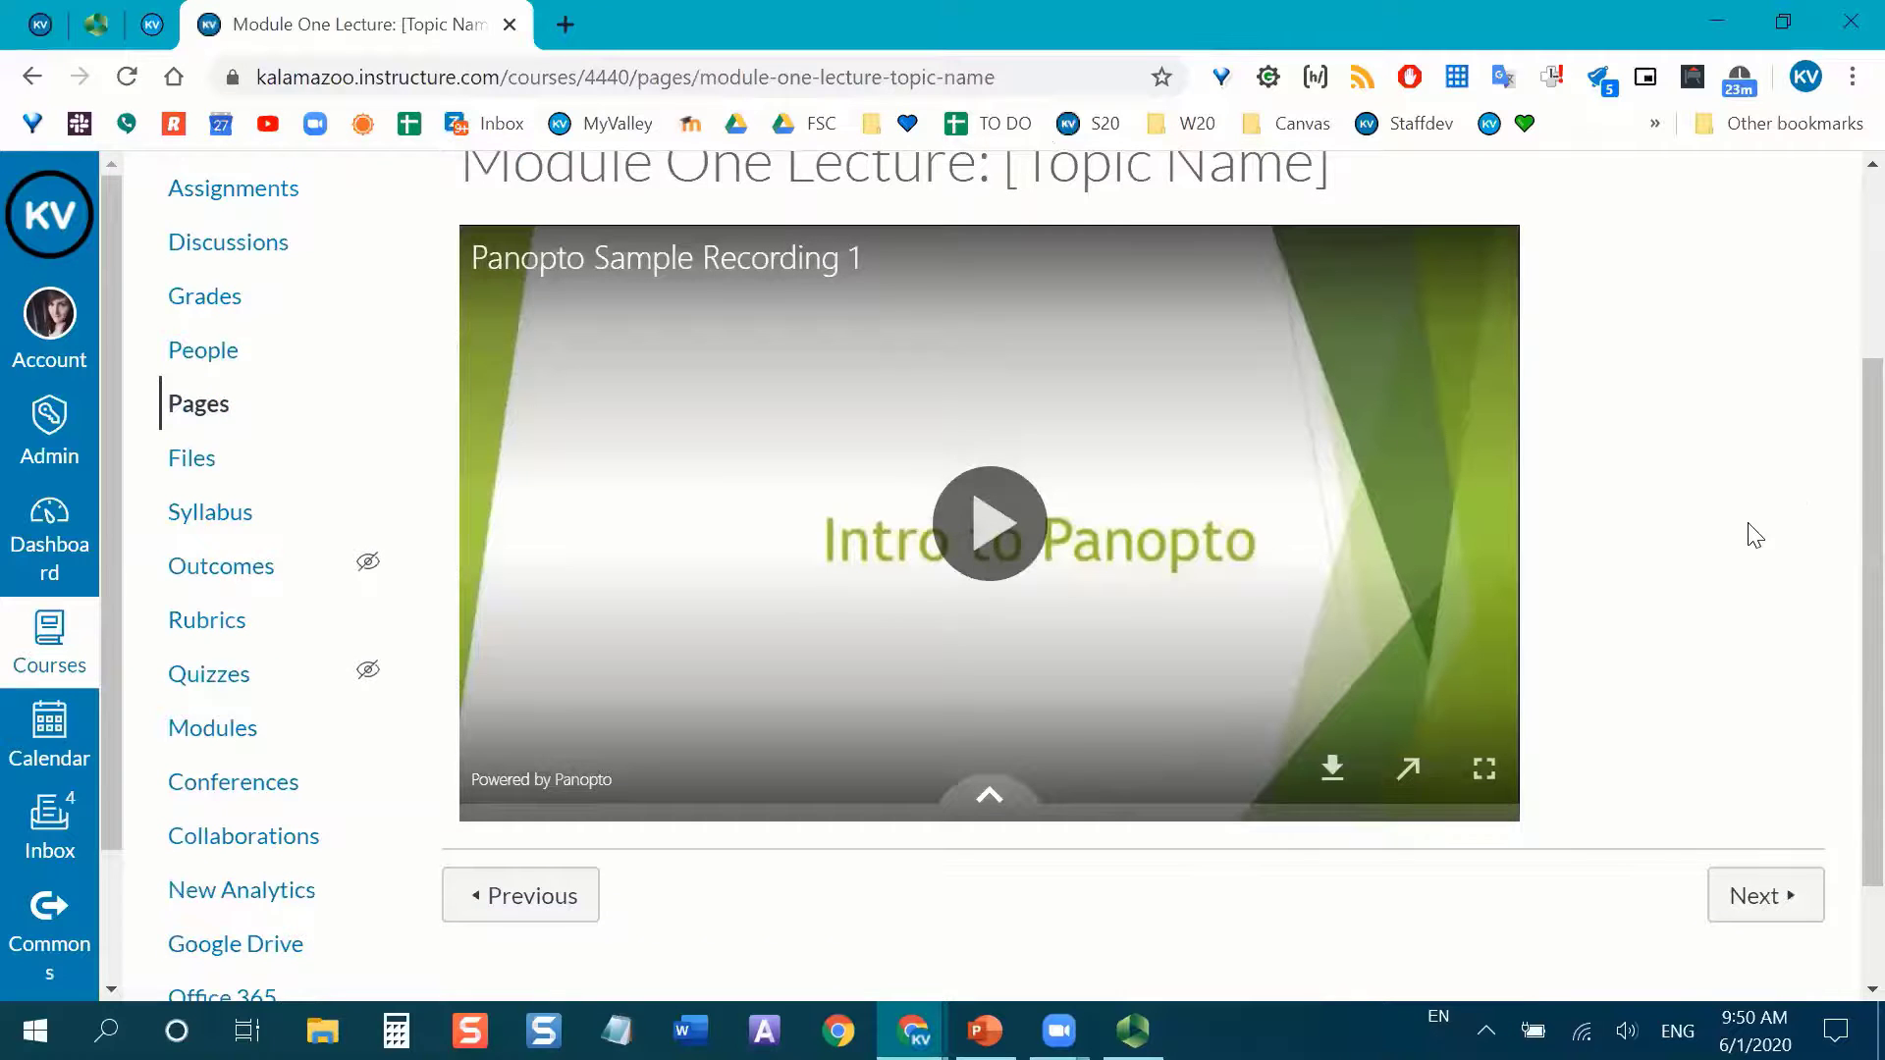
{"action": "scroll", "coordinate": [1629, 589], "scroll_direction": "up", "scroll_amount": 1}
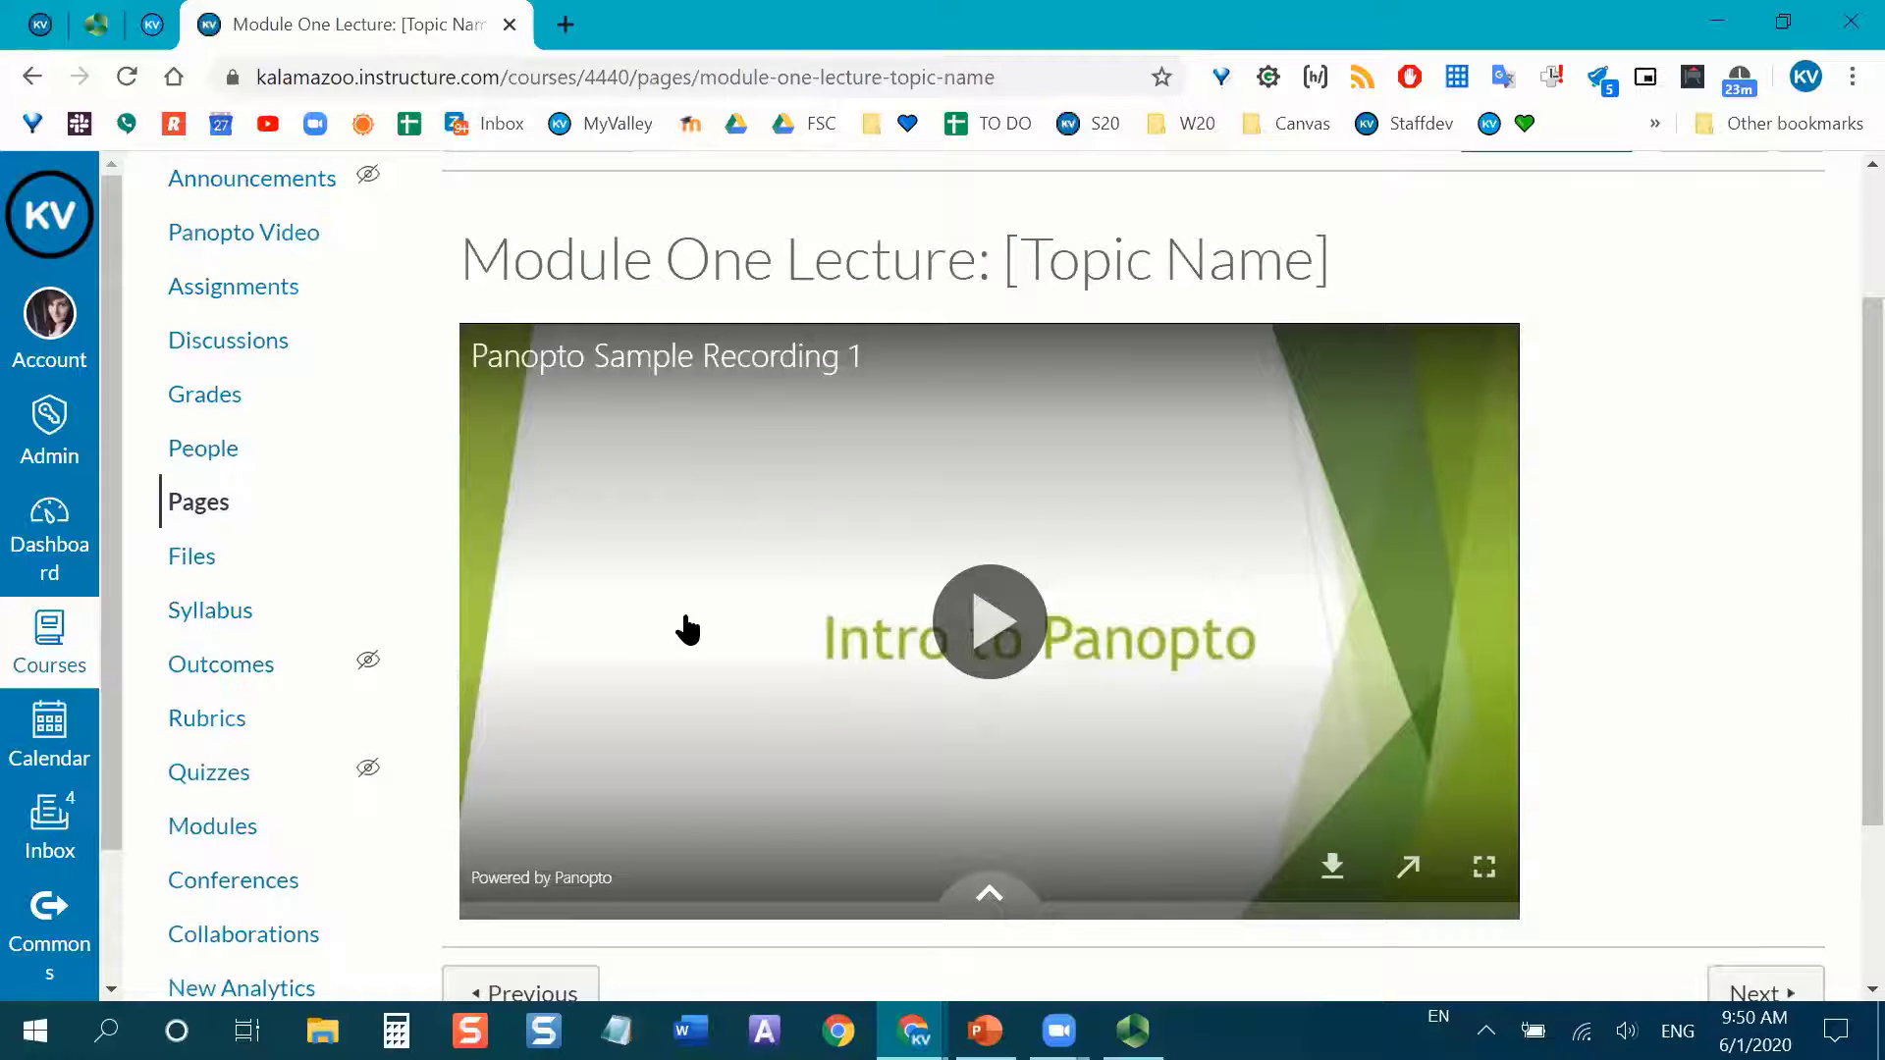
Return to the course home page and move Module One Lecture: [Topic Name] directly below Module One Overview (Sample) in Module 1.
{"action": "scroll", "coordinate": [677, 643], "scroll_direction": "up", "scroll_amount": 2}
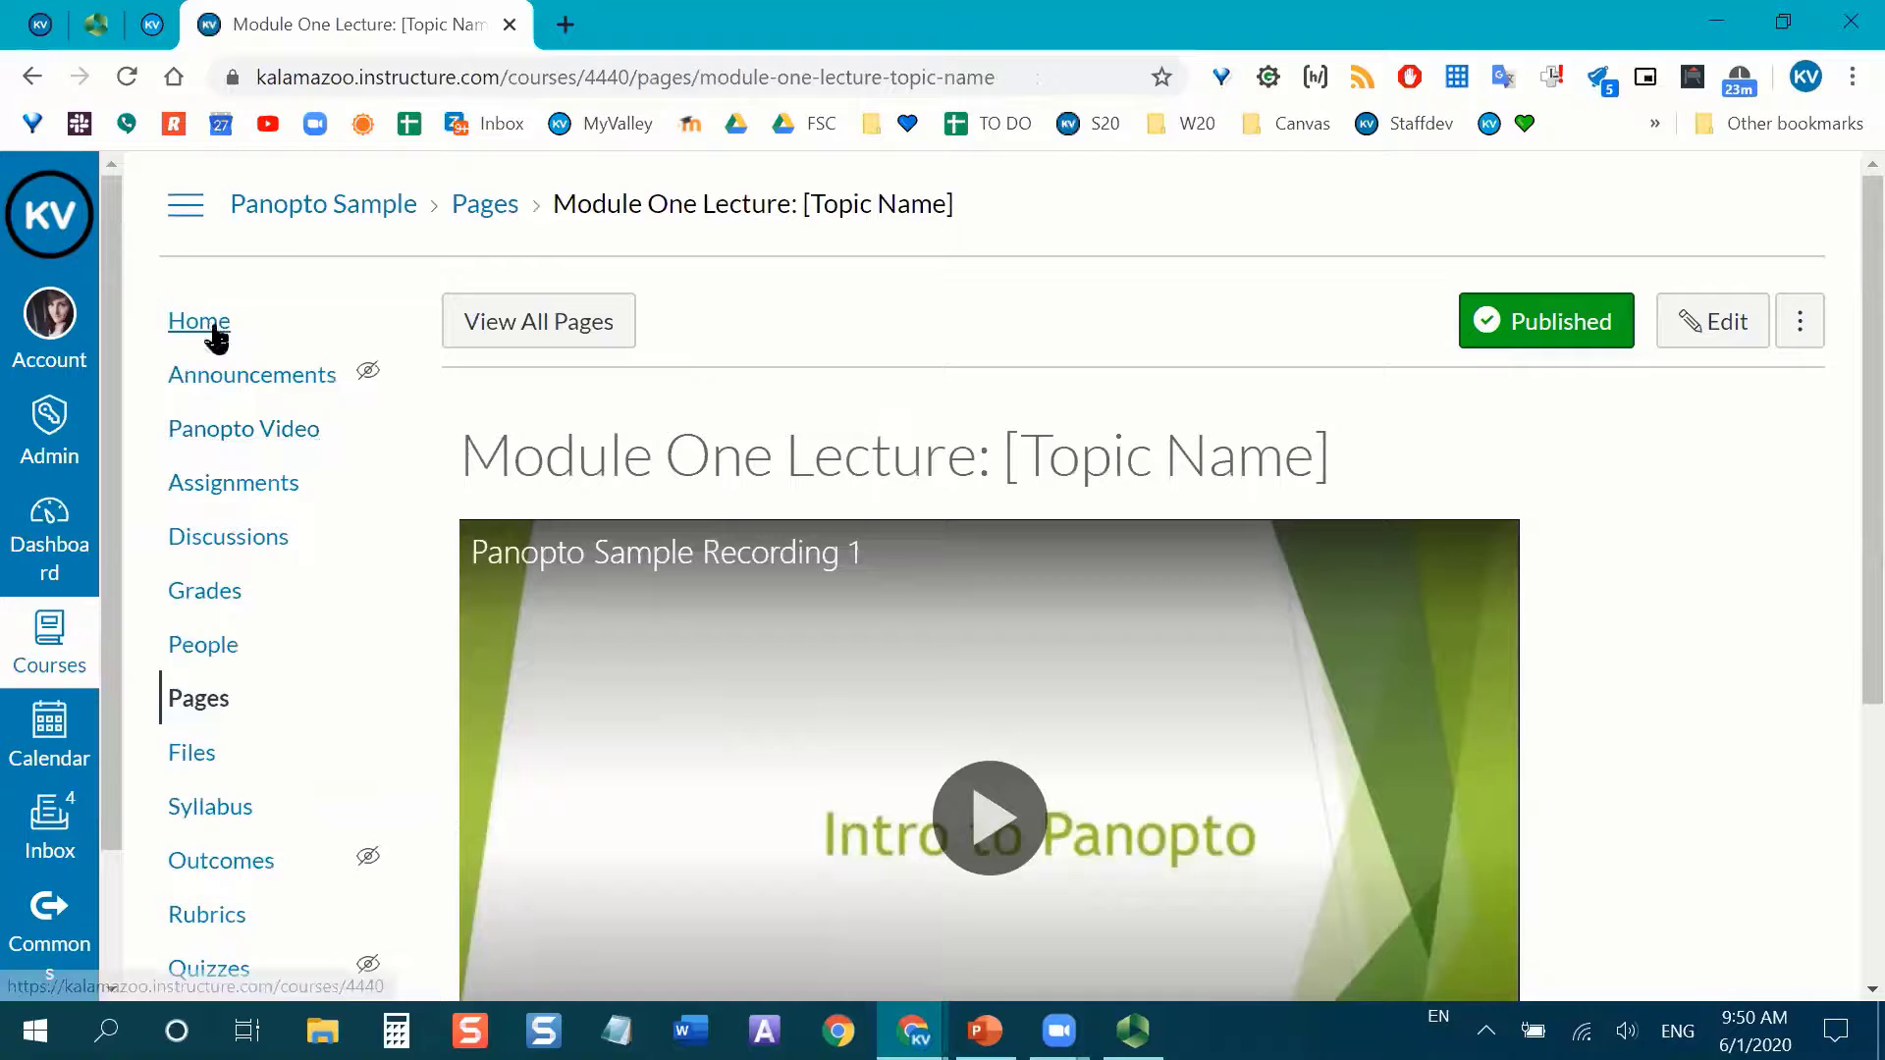
{"action": "left_click", "coordinate": [214, 332]}
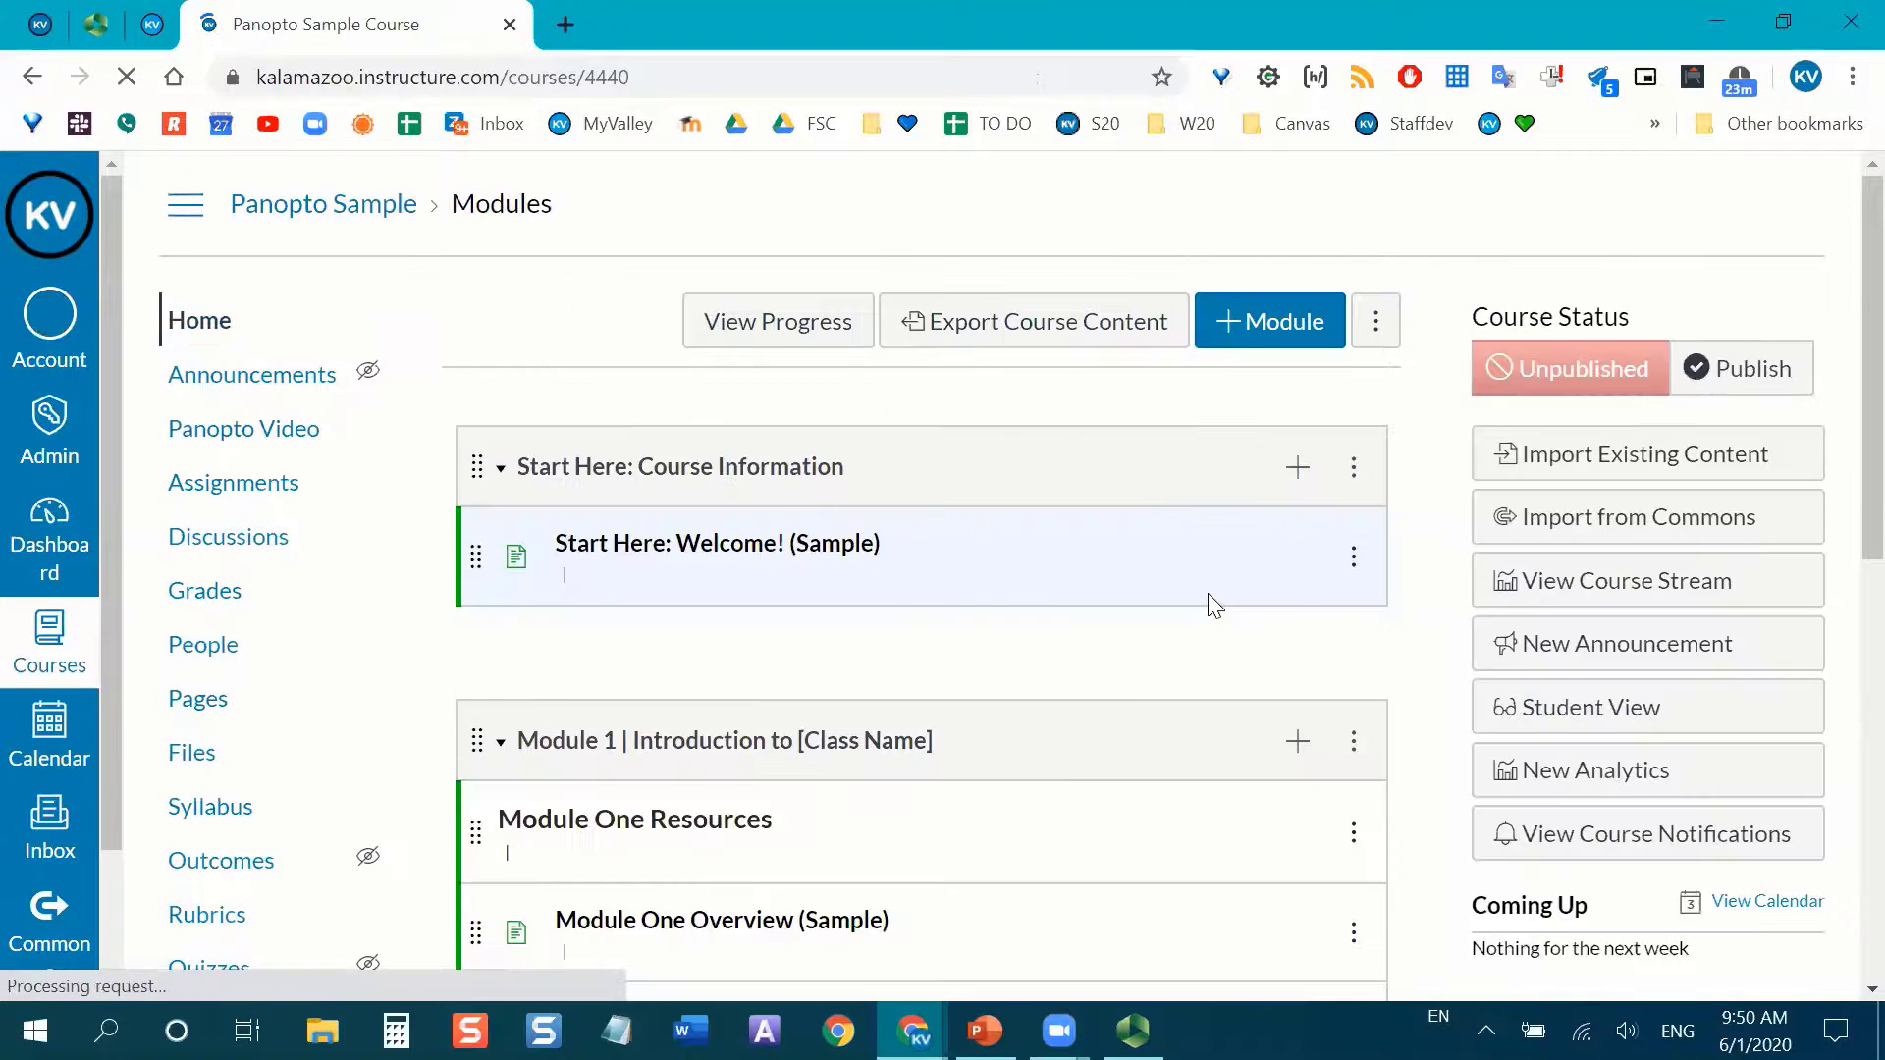
{"action": "scroll", "coordinate": [1421, 539], "scroll_direction": "down", "scroll_amount": 4}
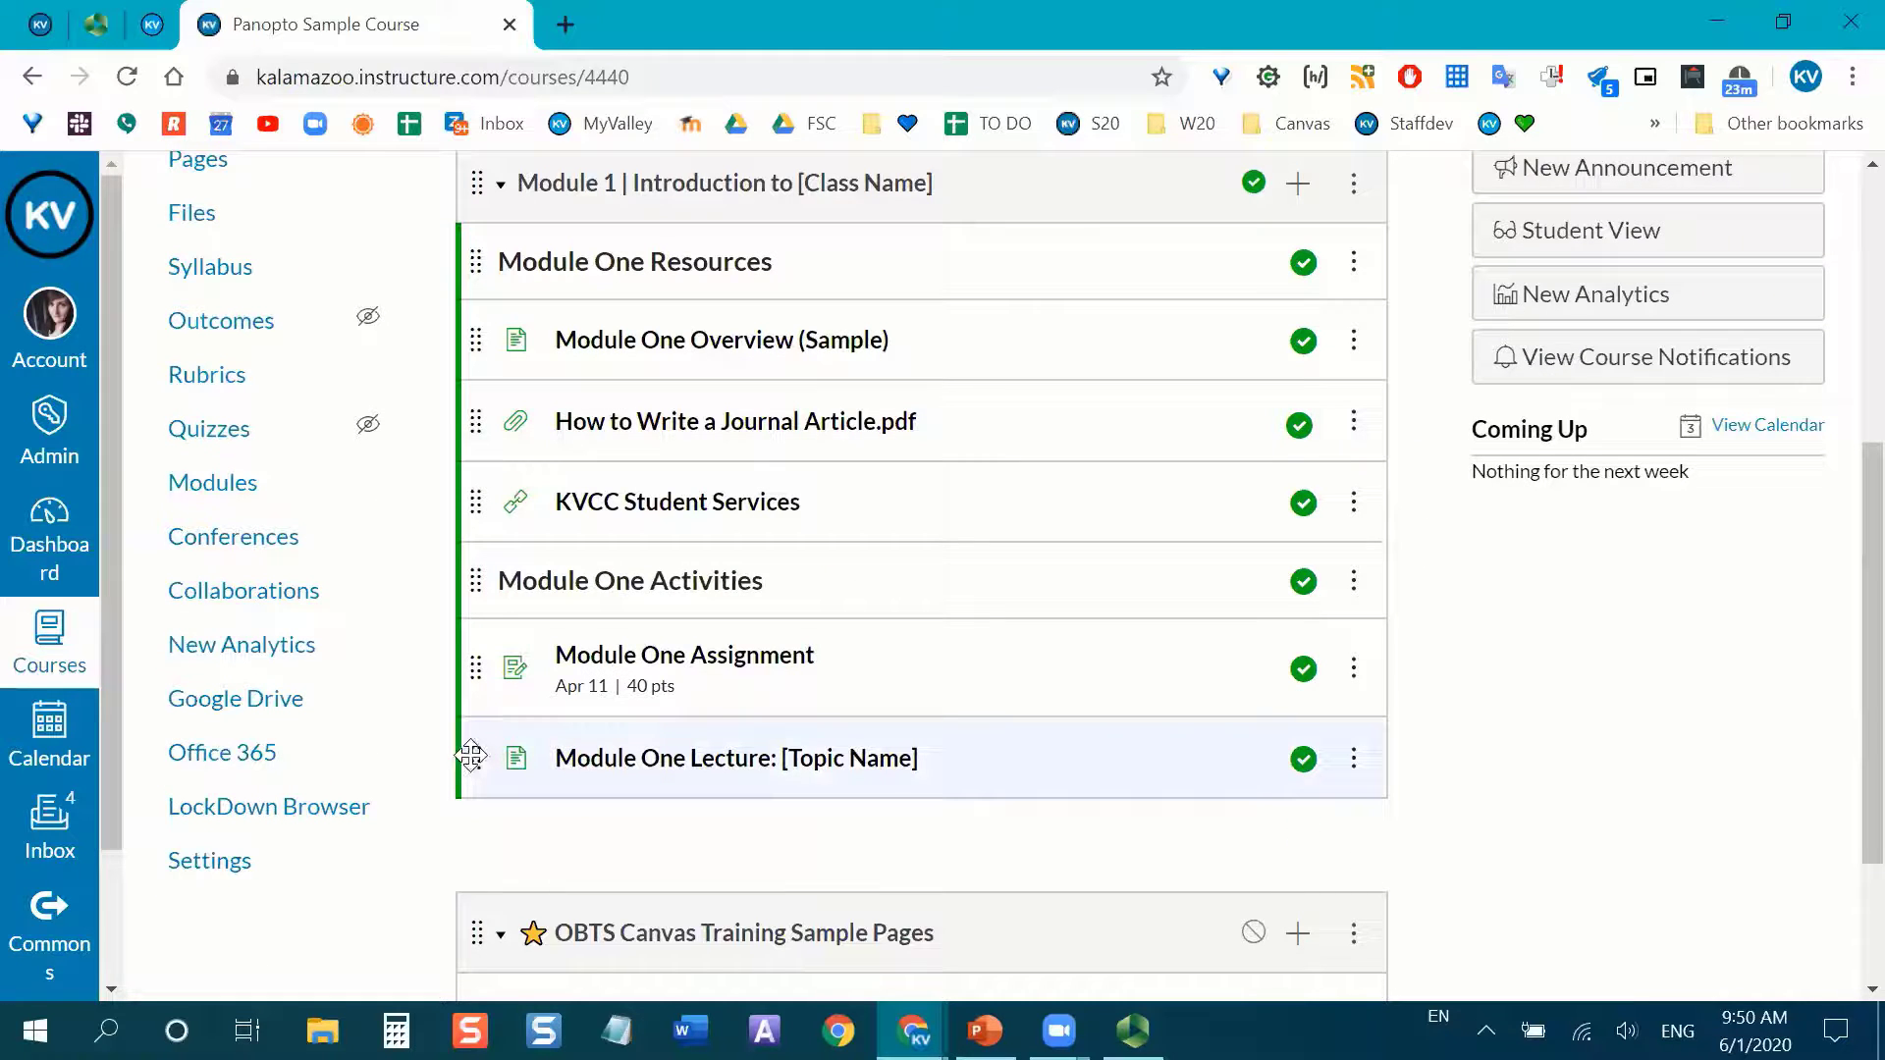
{"action": "left_click_drag", "start_coordinate": [471, 755], "coordinate": [385, 400]}
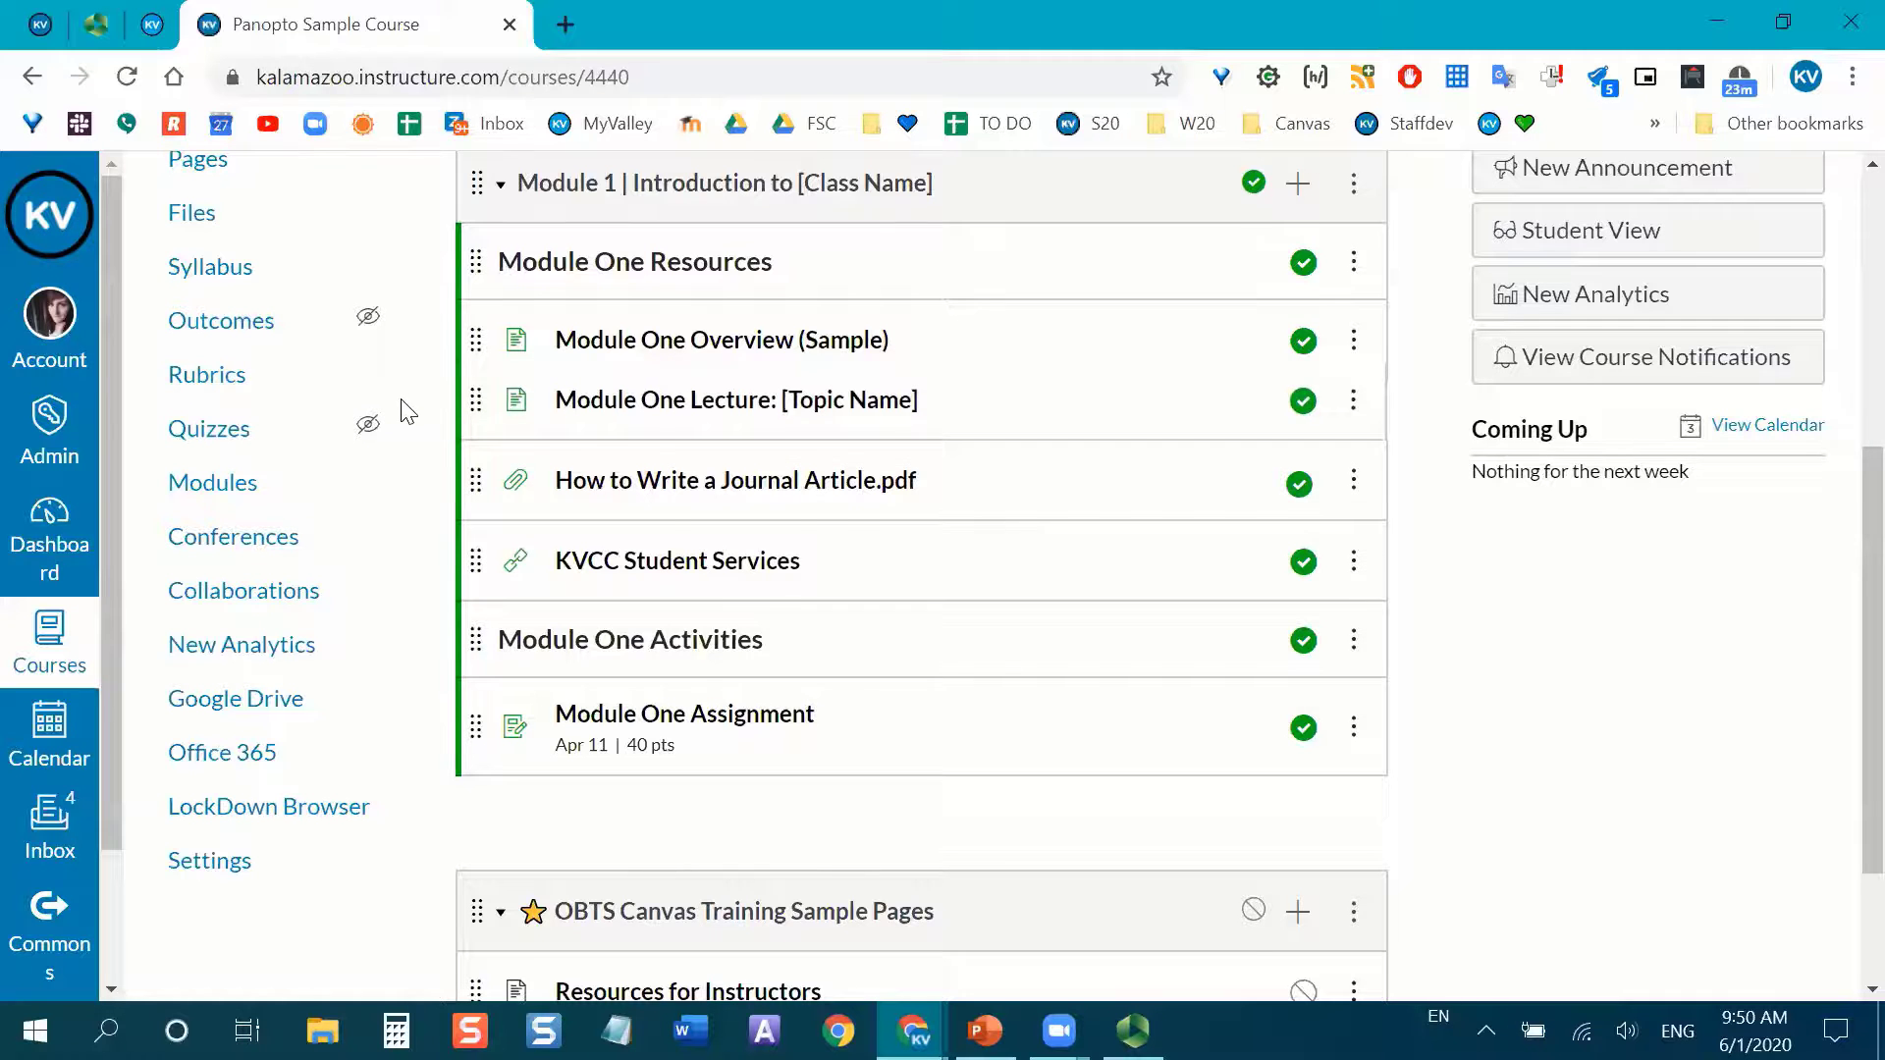
Examine the order of the items in Module 1 | Introduction to [Class Name], from Module One Resources to Module One Assignment.
{"action": "scroll", "coordinate": [879, 354], "scroll_direction": "up", "scroll_amount": 3}
{"action": "scroll", "coordinate": [776, 299], "scroll_direction": "down", "scroll_amount": 2}
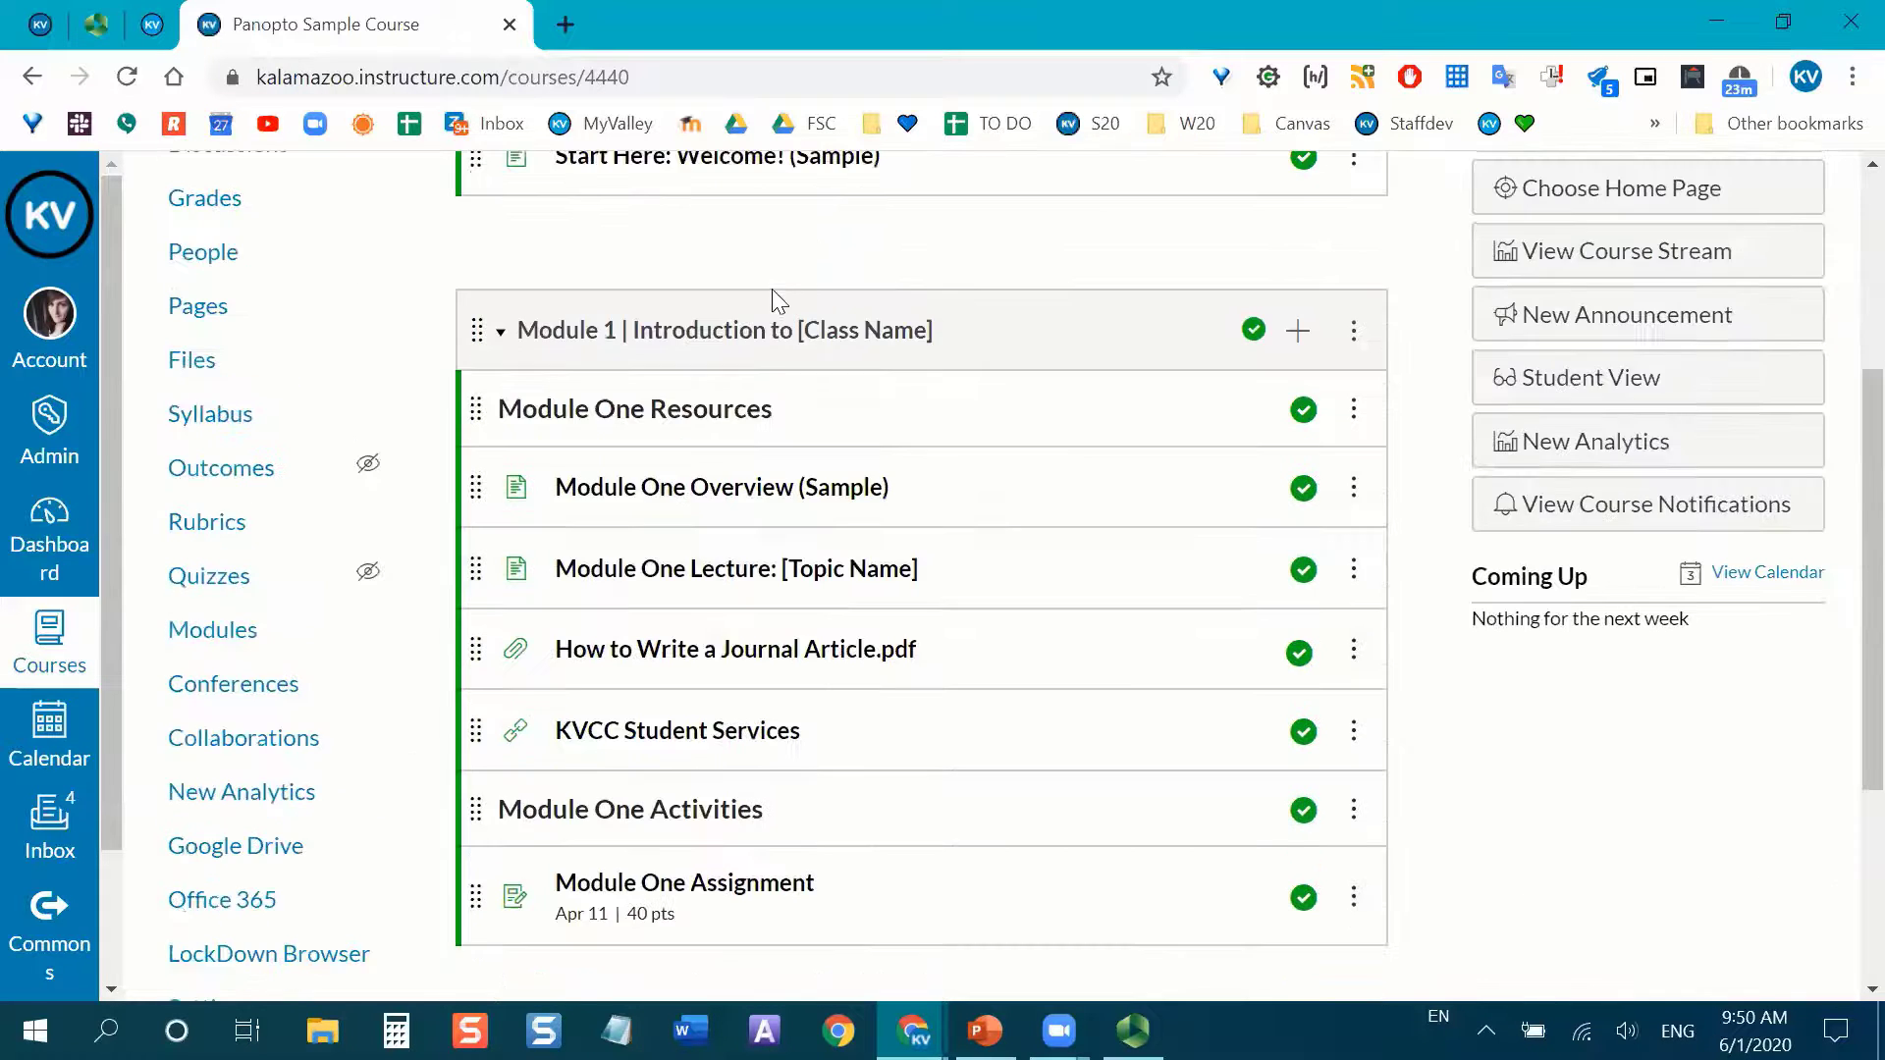
{"action": "scroll", "coordinate": [761, 338], "scroll_direction": "up", "scroll_amount": 1}
{"action": "scroll", "coordinate": [646, 319], "scroll_direction": "down", "scroll_amount": 1}
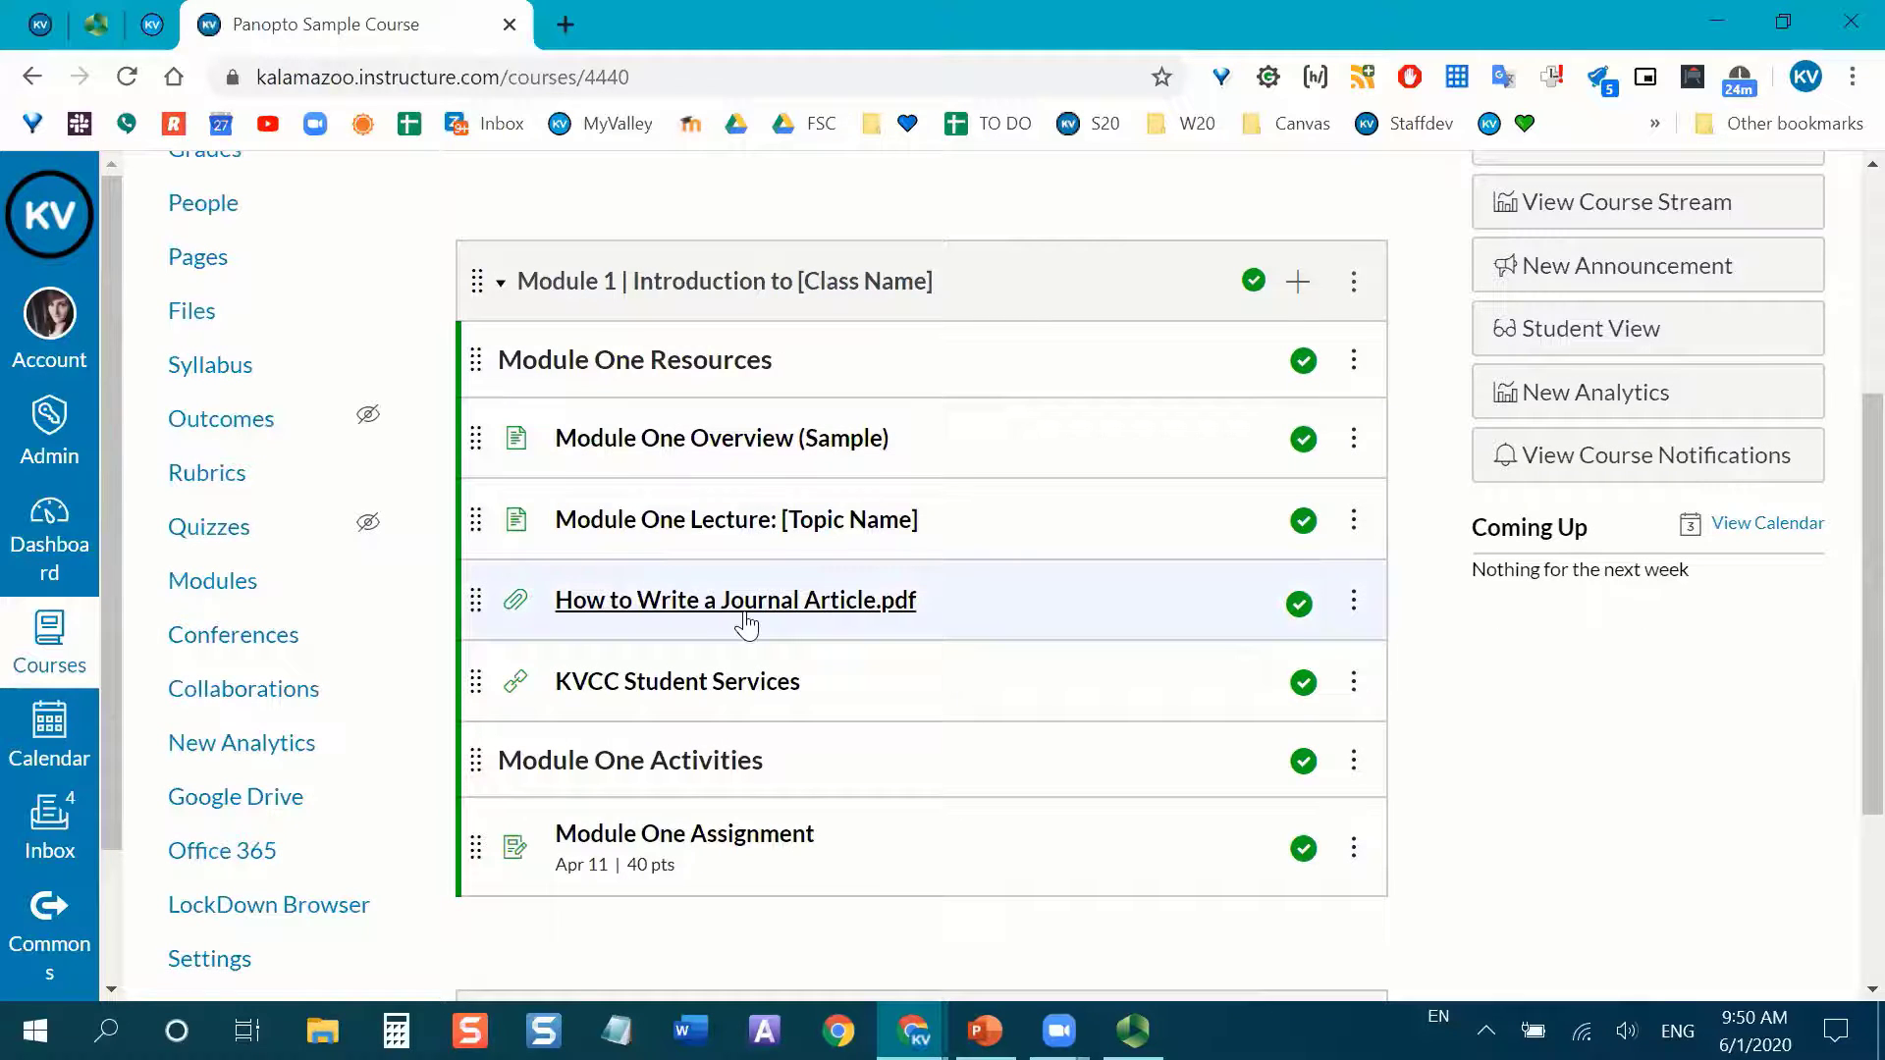
{"action": "scroll", "coordinate": [1415, 659], "scroll_direction": "down", "scroll_amount": 1}
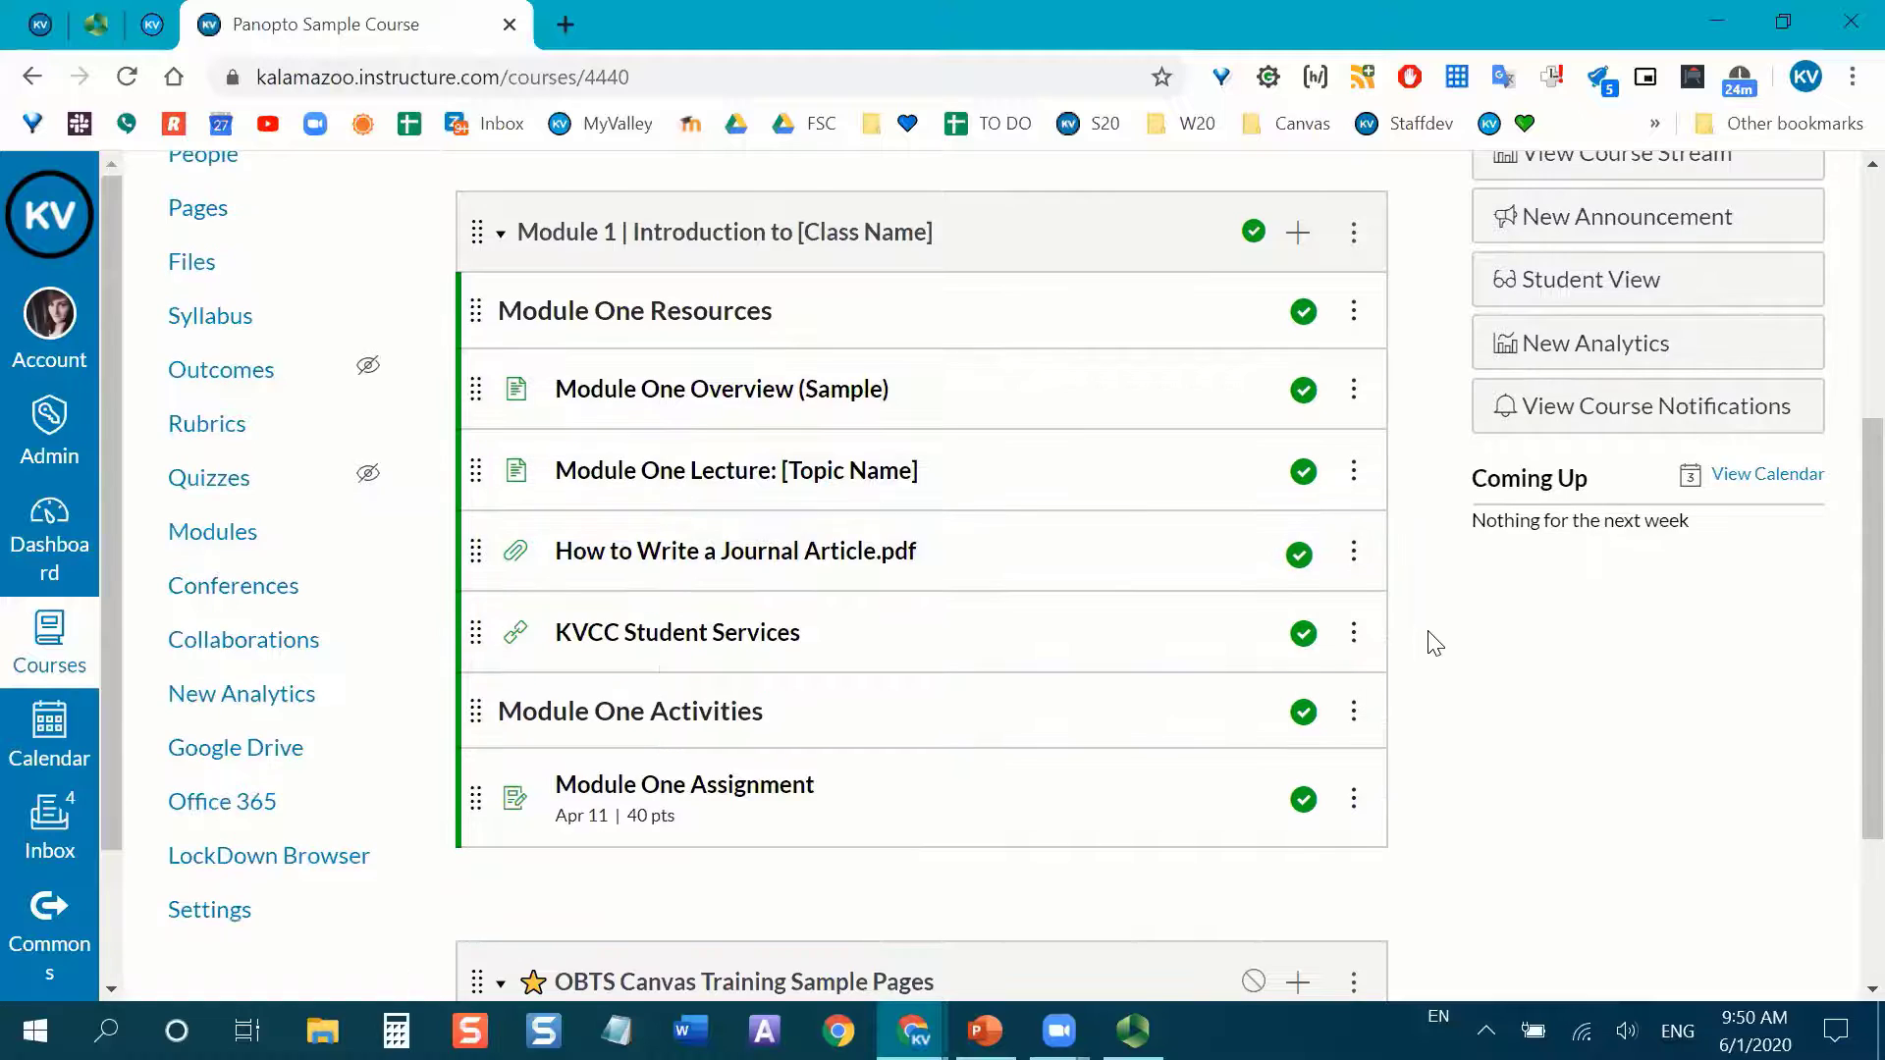
{"action": "scroll", "coordinate": [1432, 640], "scroll_direction": "up", "scroll_amount": 1}
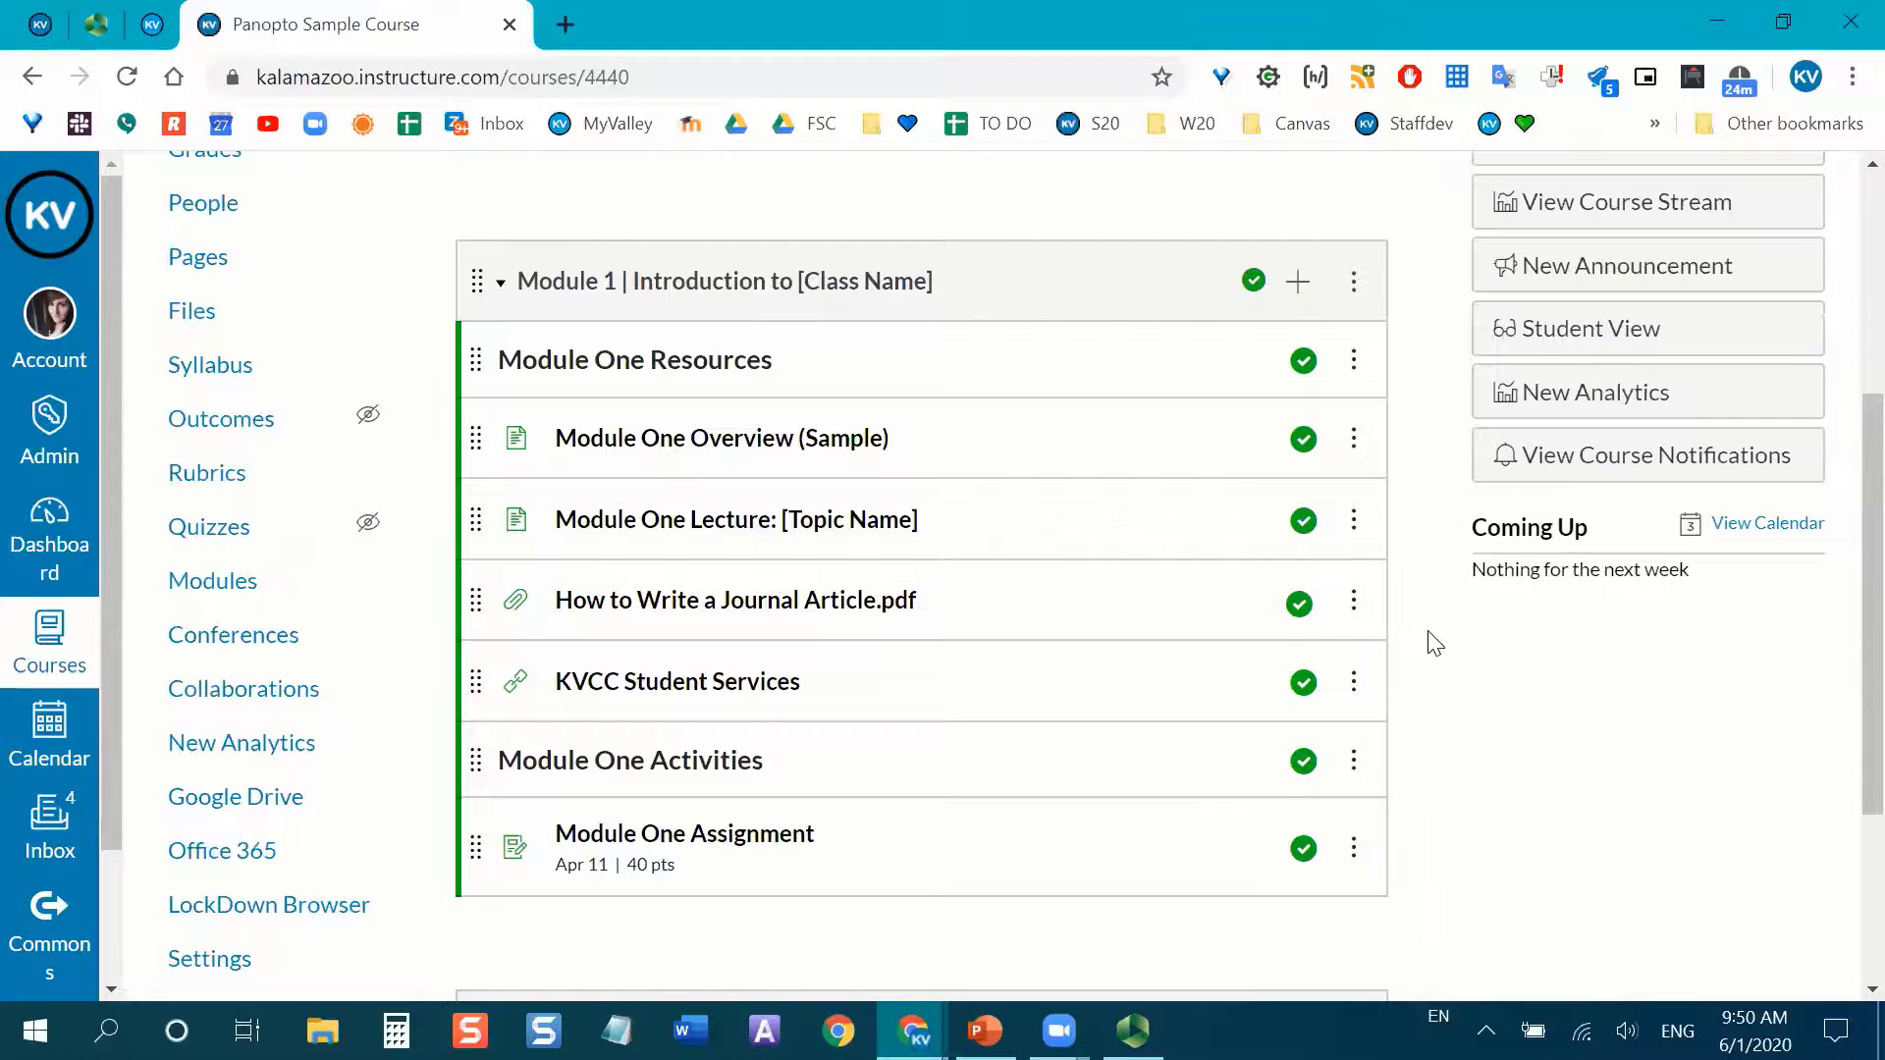
{"action": "scroll", "coordinate": [1436, 643], "scroll_direction": "down", "scroll_amount": 1}
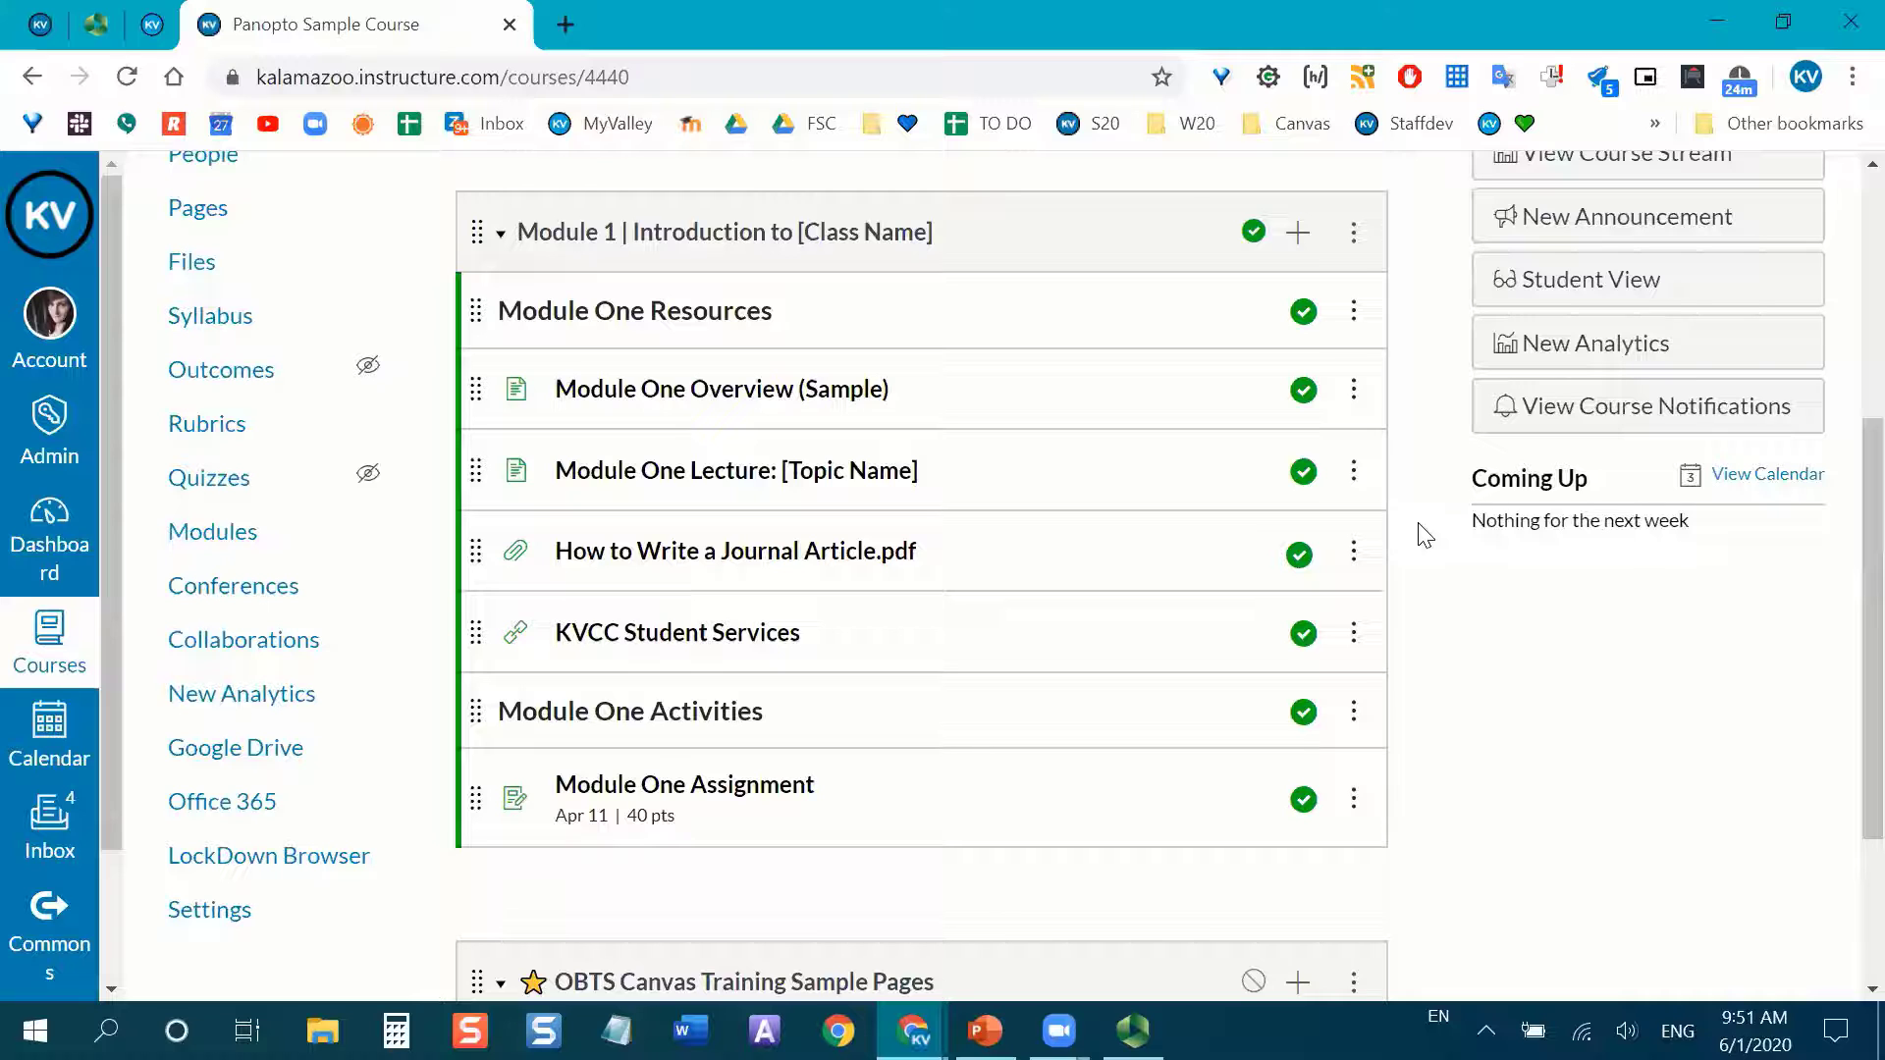
{"action": "scroll", "coordinate": [1424, 536], "scroll_direction": "down", "scroll_amount": 1}
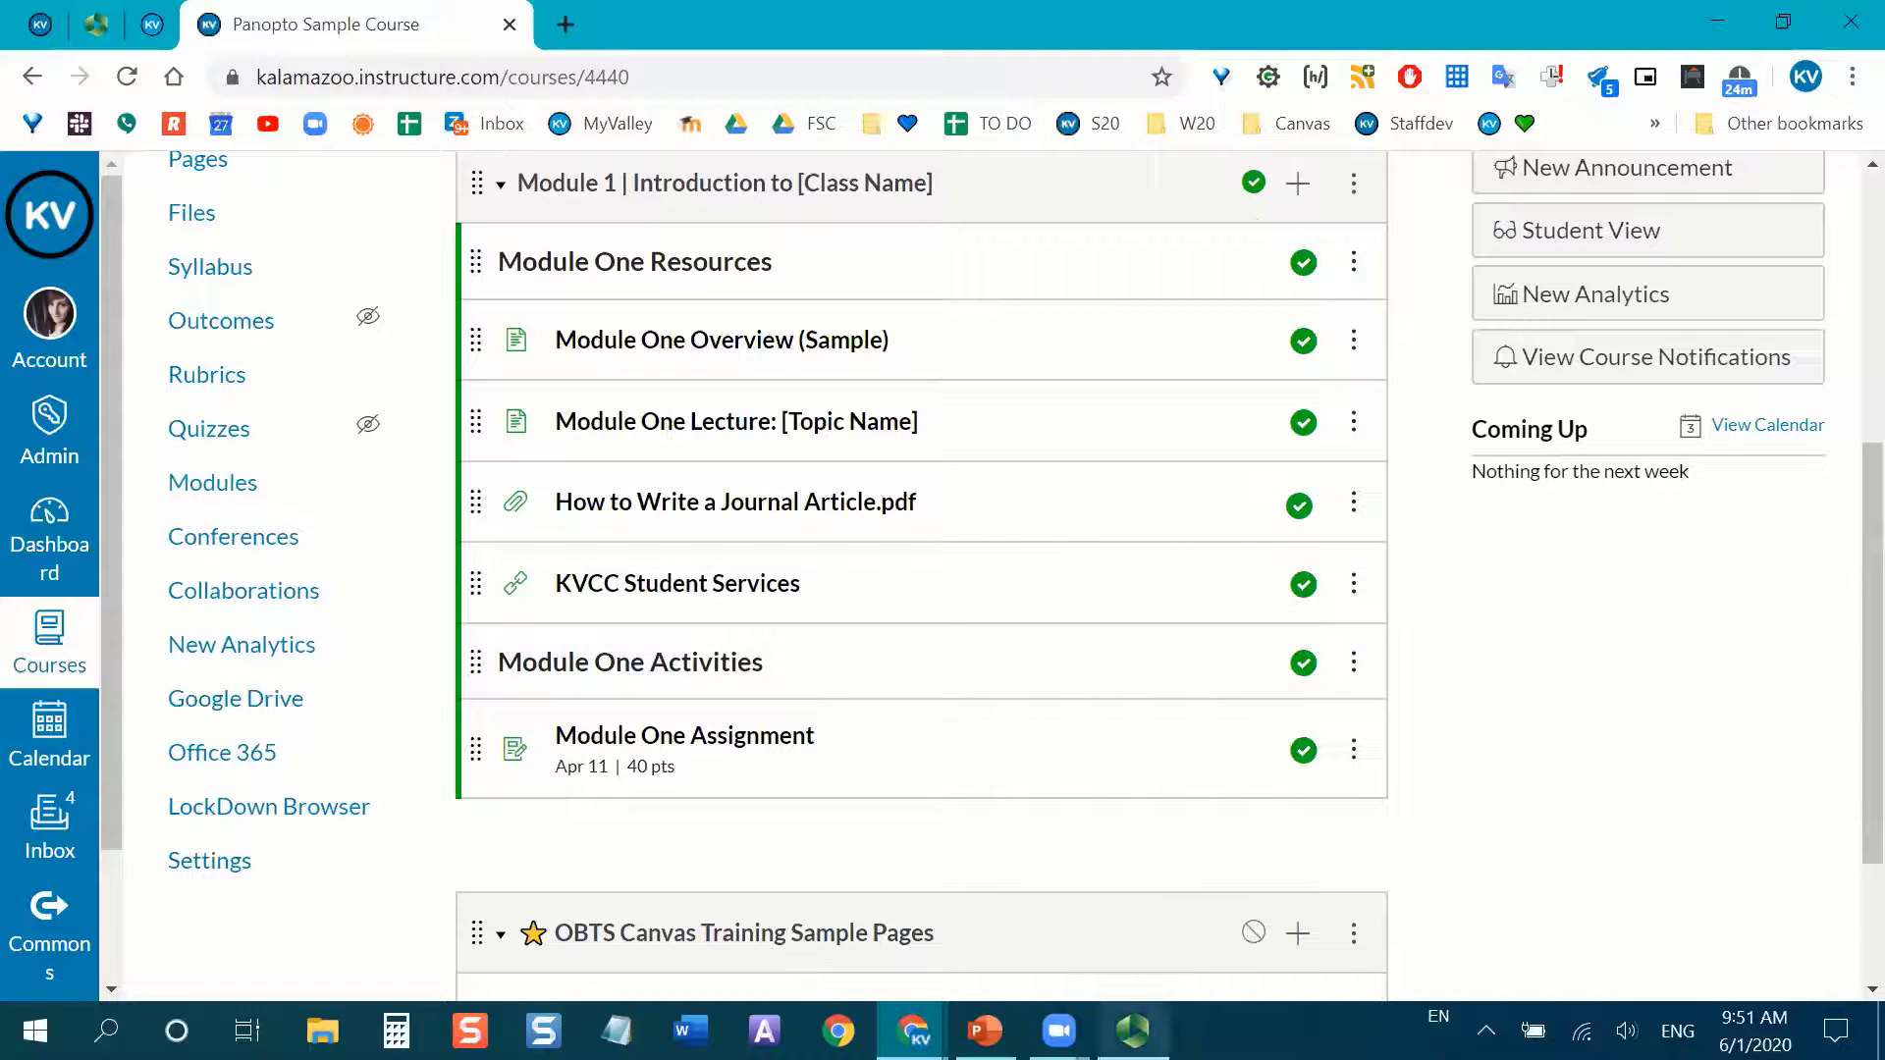
Switch to the PowerPoint slide show and reveal the Panopto Video Tab and Embed in a Page points on the student access slide.
{"action": "left_click", "coordinate": [1132, 1031]}
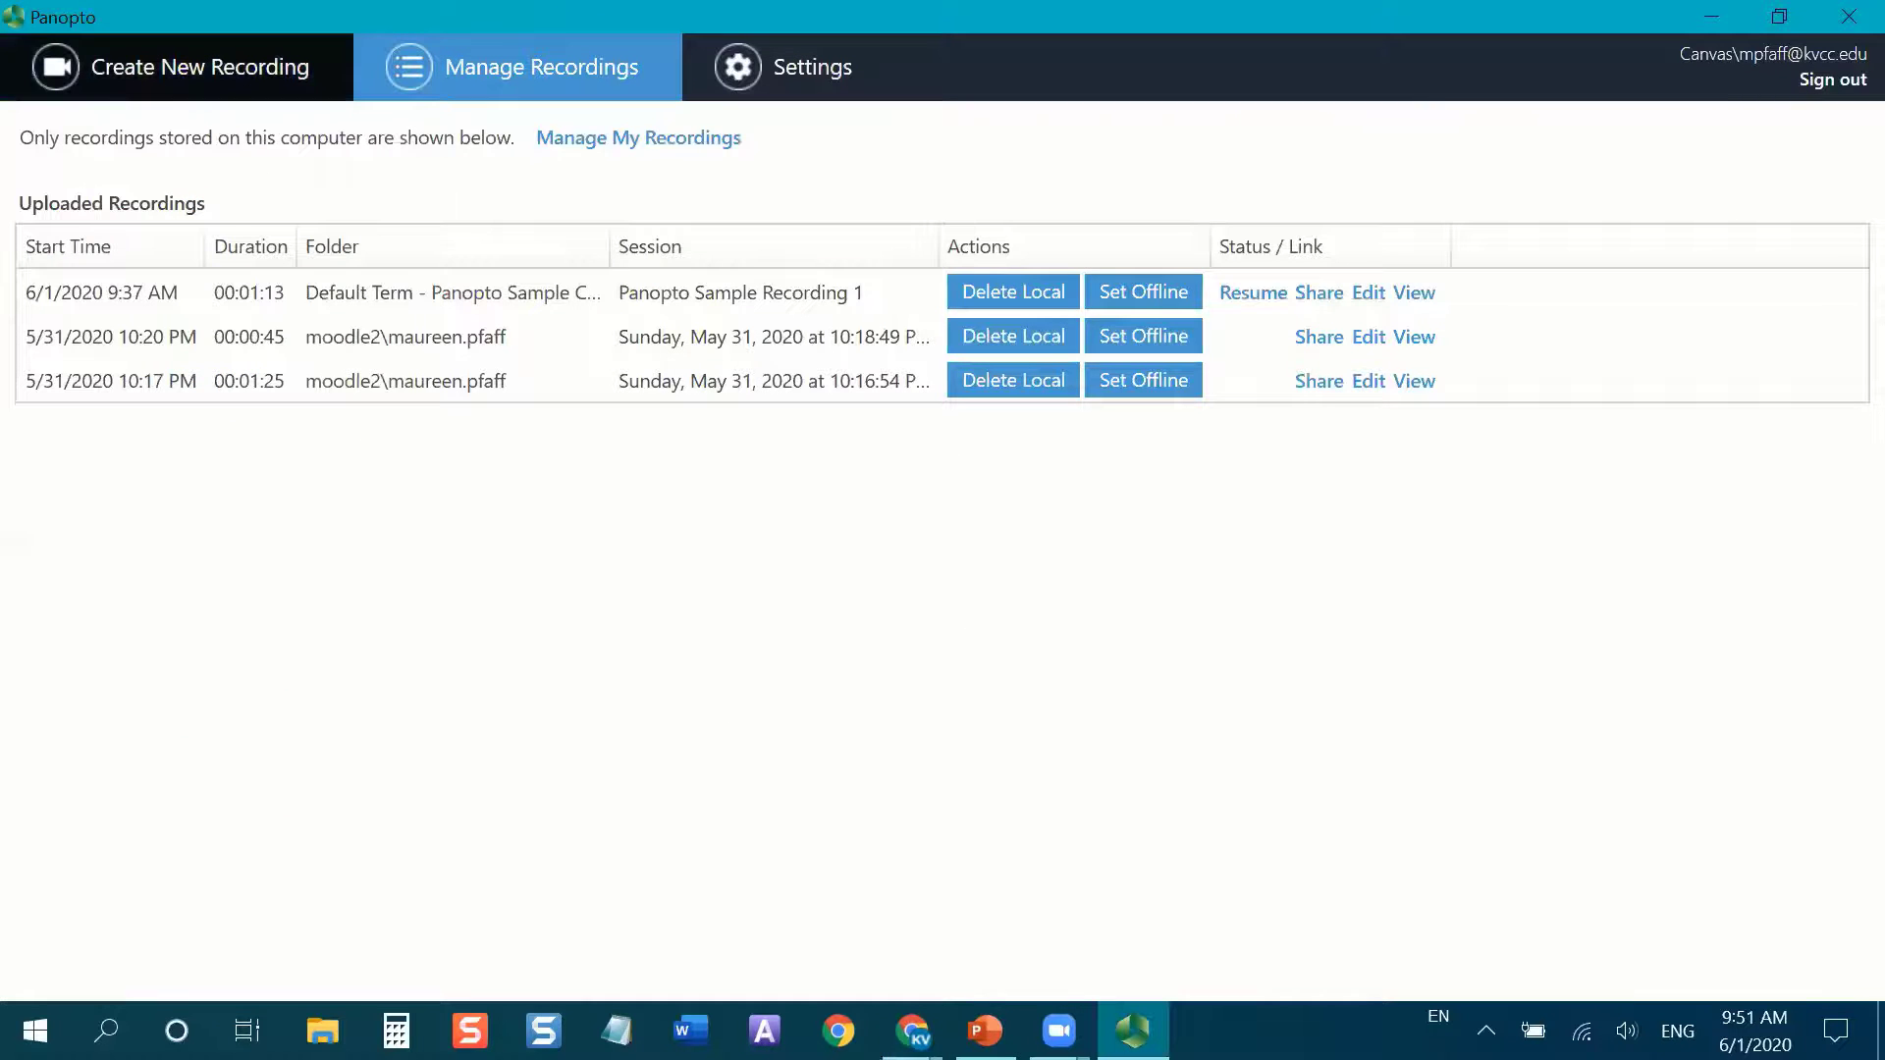
{"action": "key", "text": "alt+Tab"}
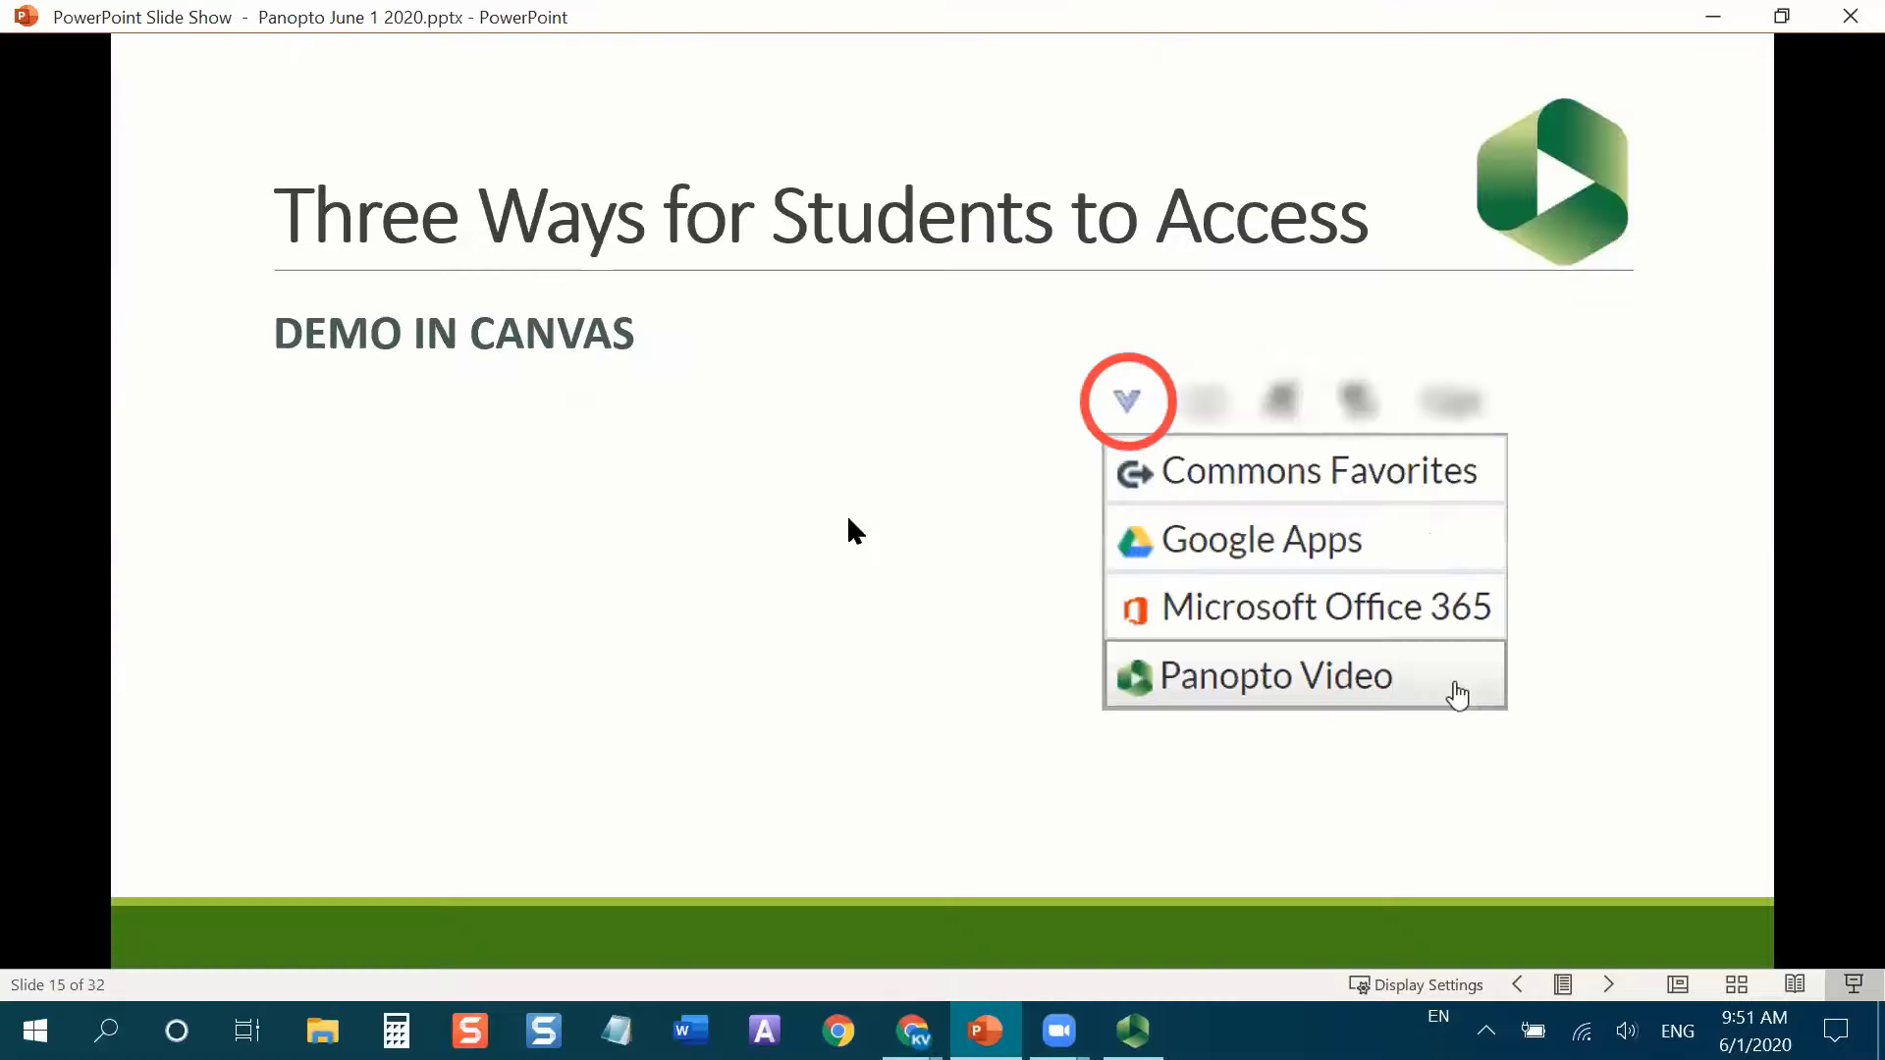
{"action": "key", "text": "Right"}
{"action": "key", "text": "Right"}
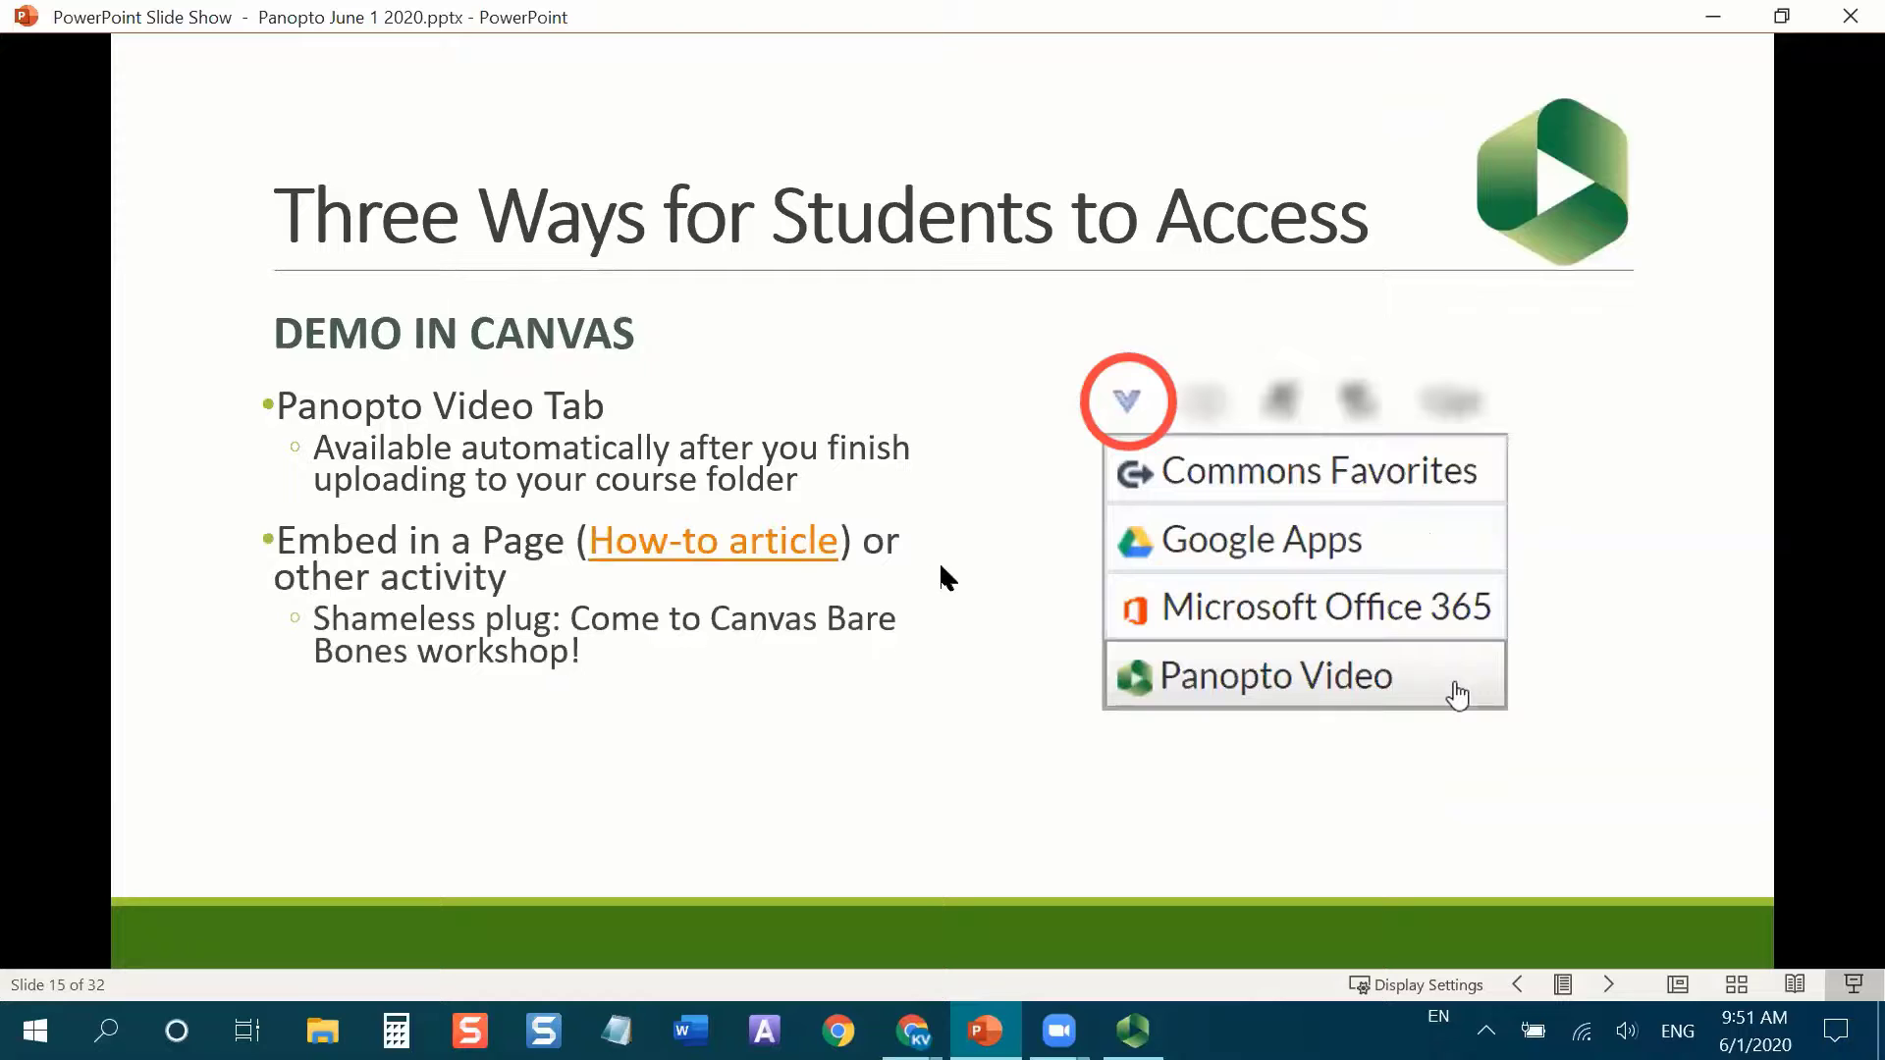
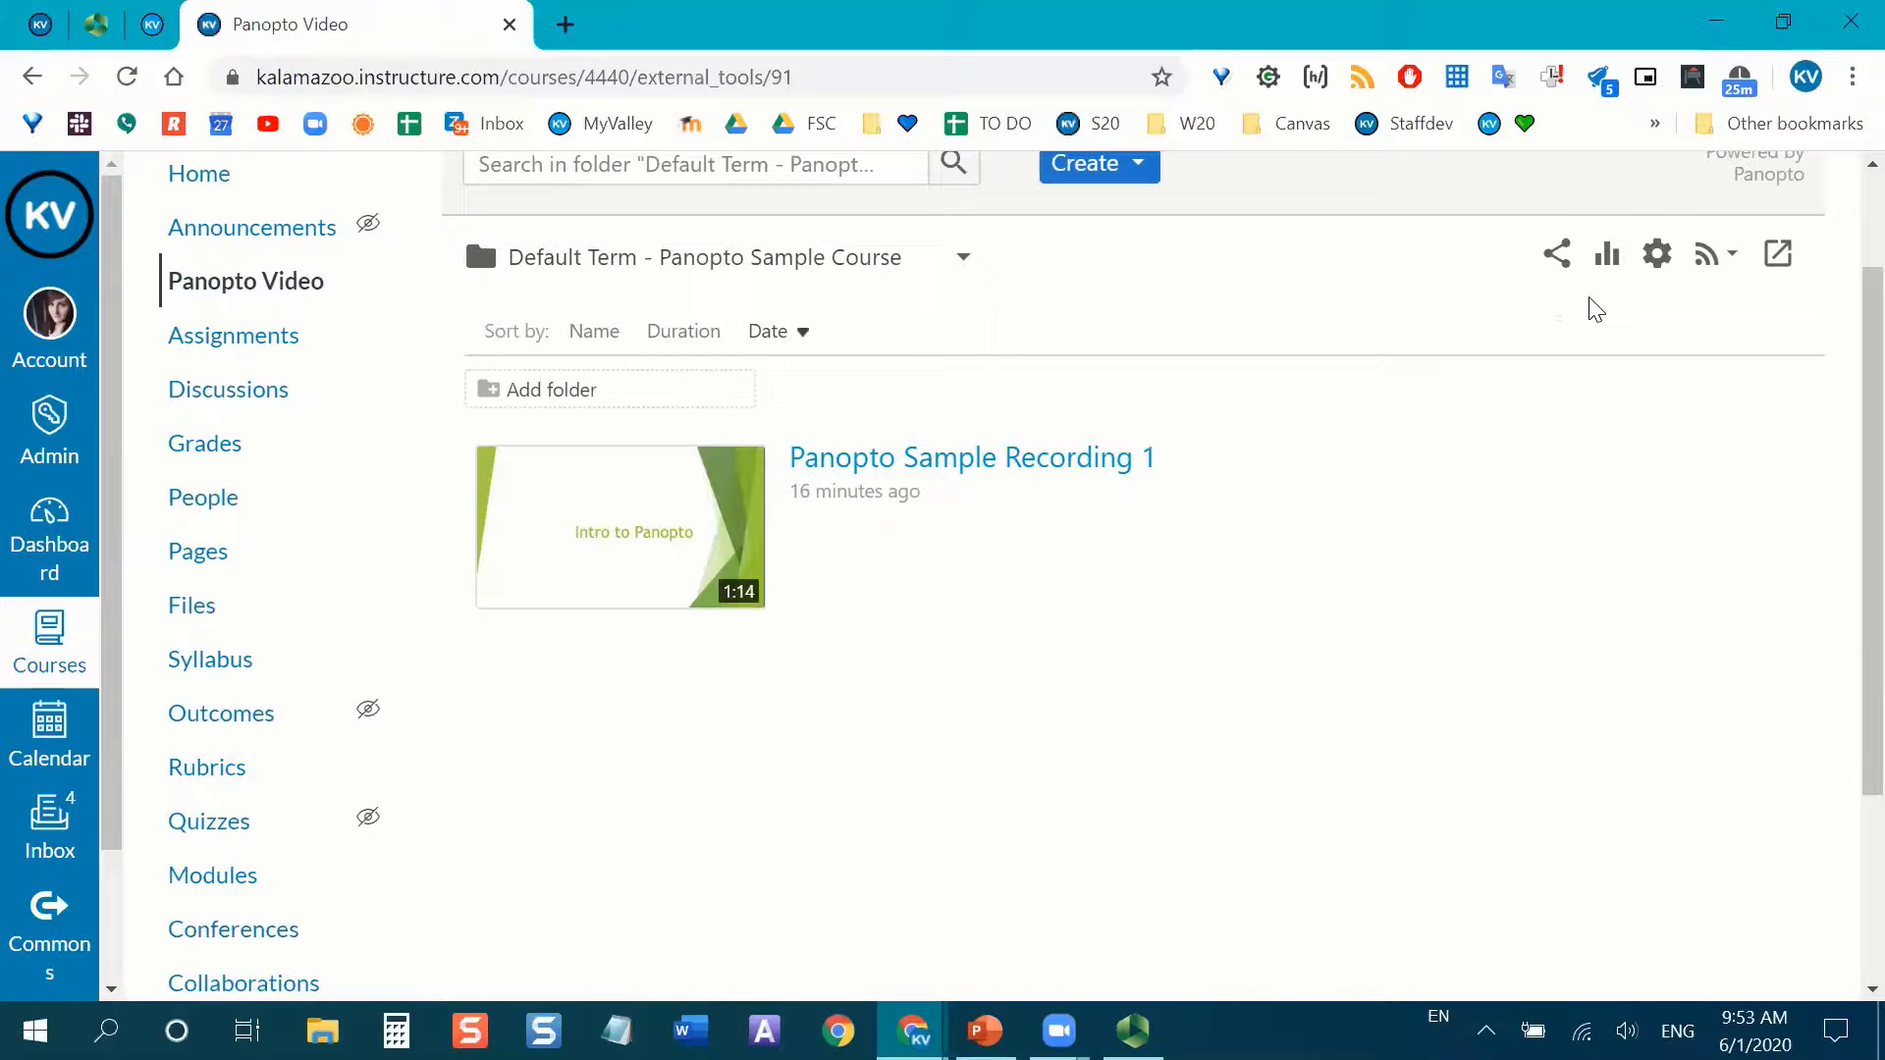
Open Panopto Sample Recording 1 from the course's Panopto Video folder in the Panopto viewer.
{"action": "mouse_move", "coordinate": [982, 515]}
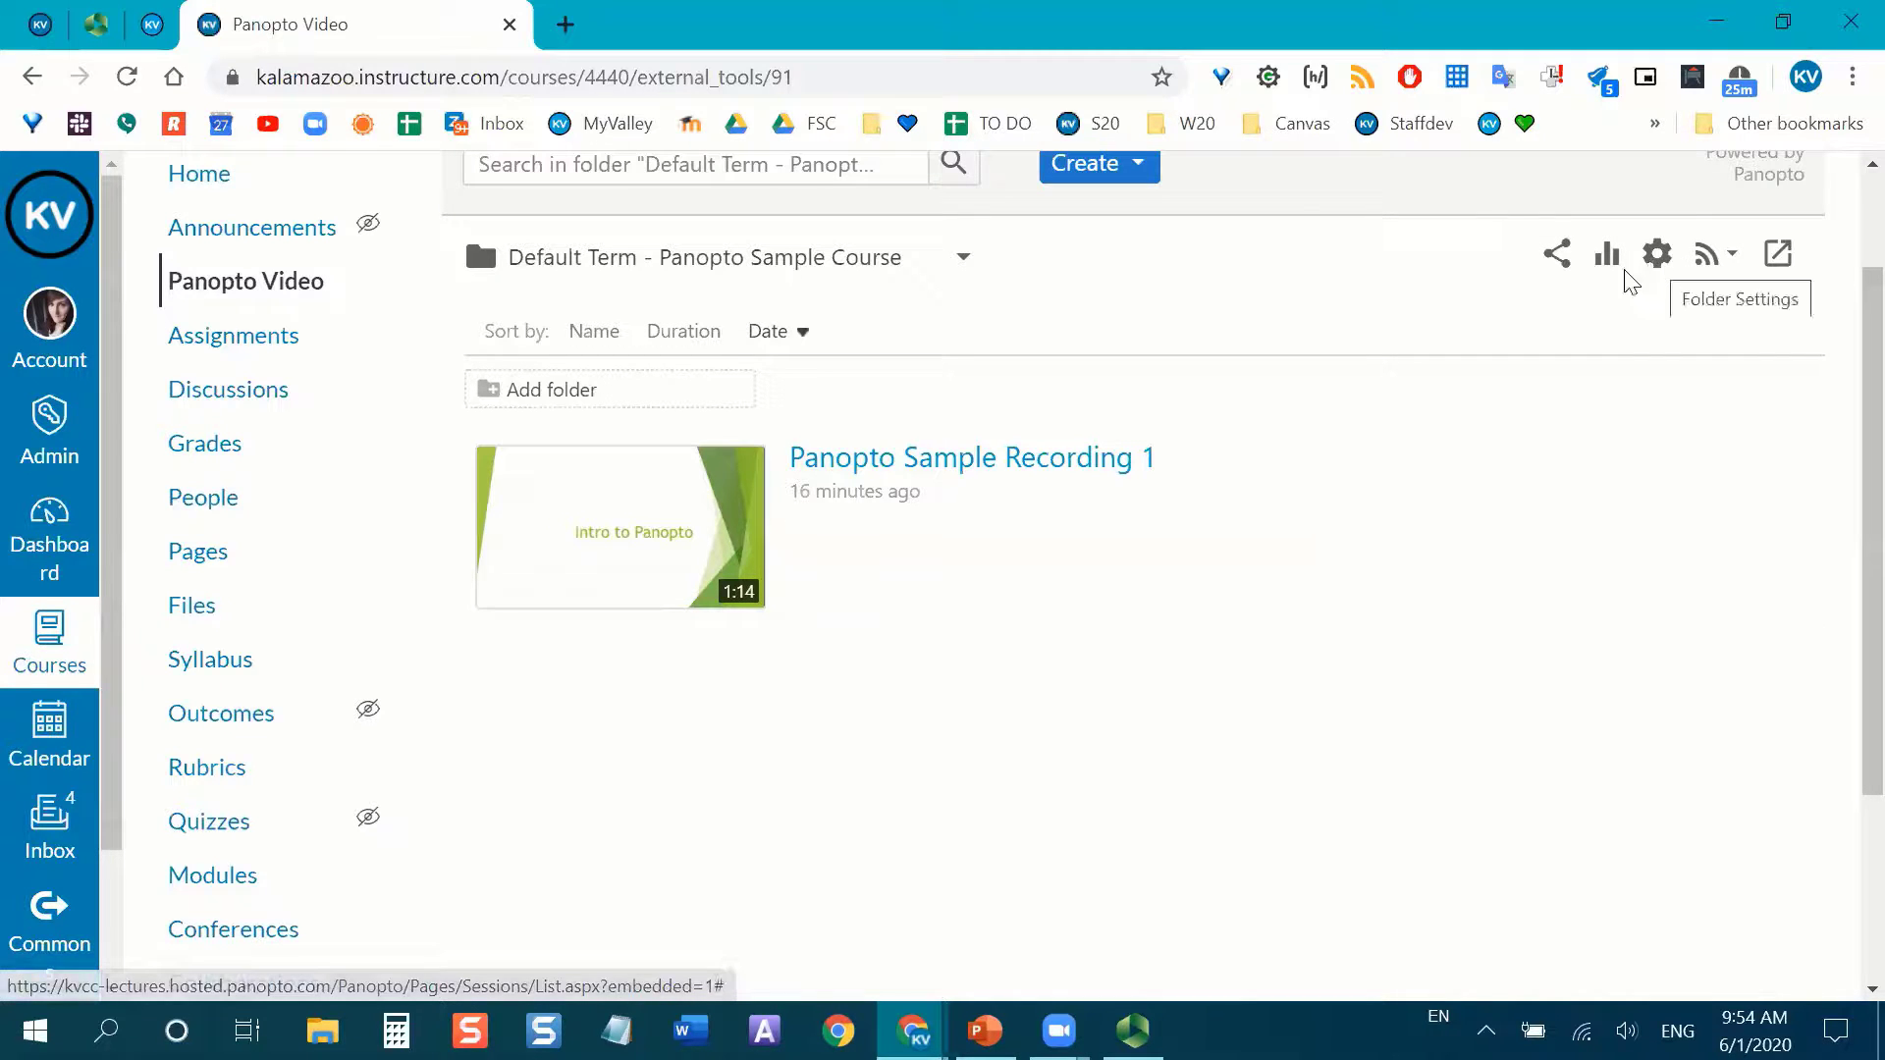
{"action": "mouse_move", "coordinate": [950, 557]}
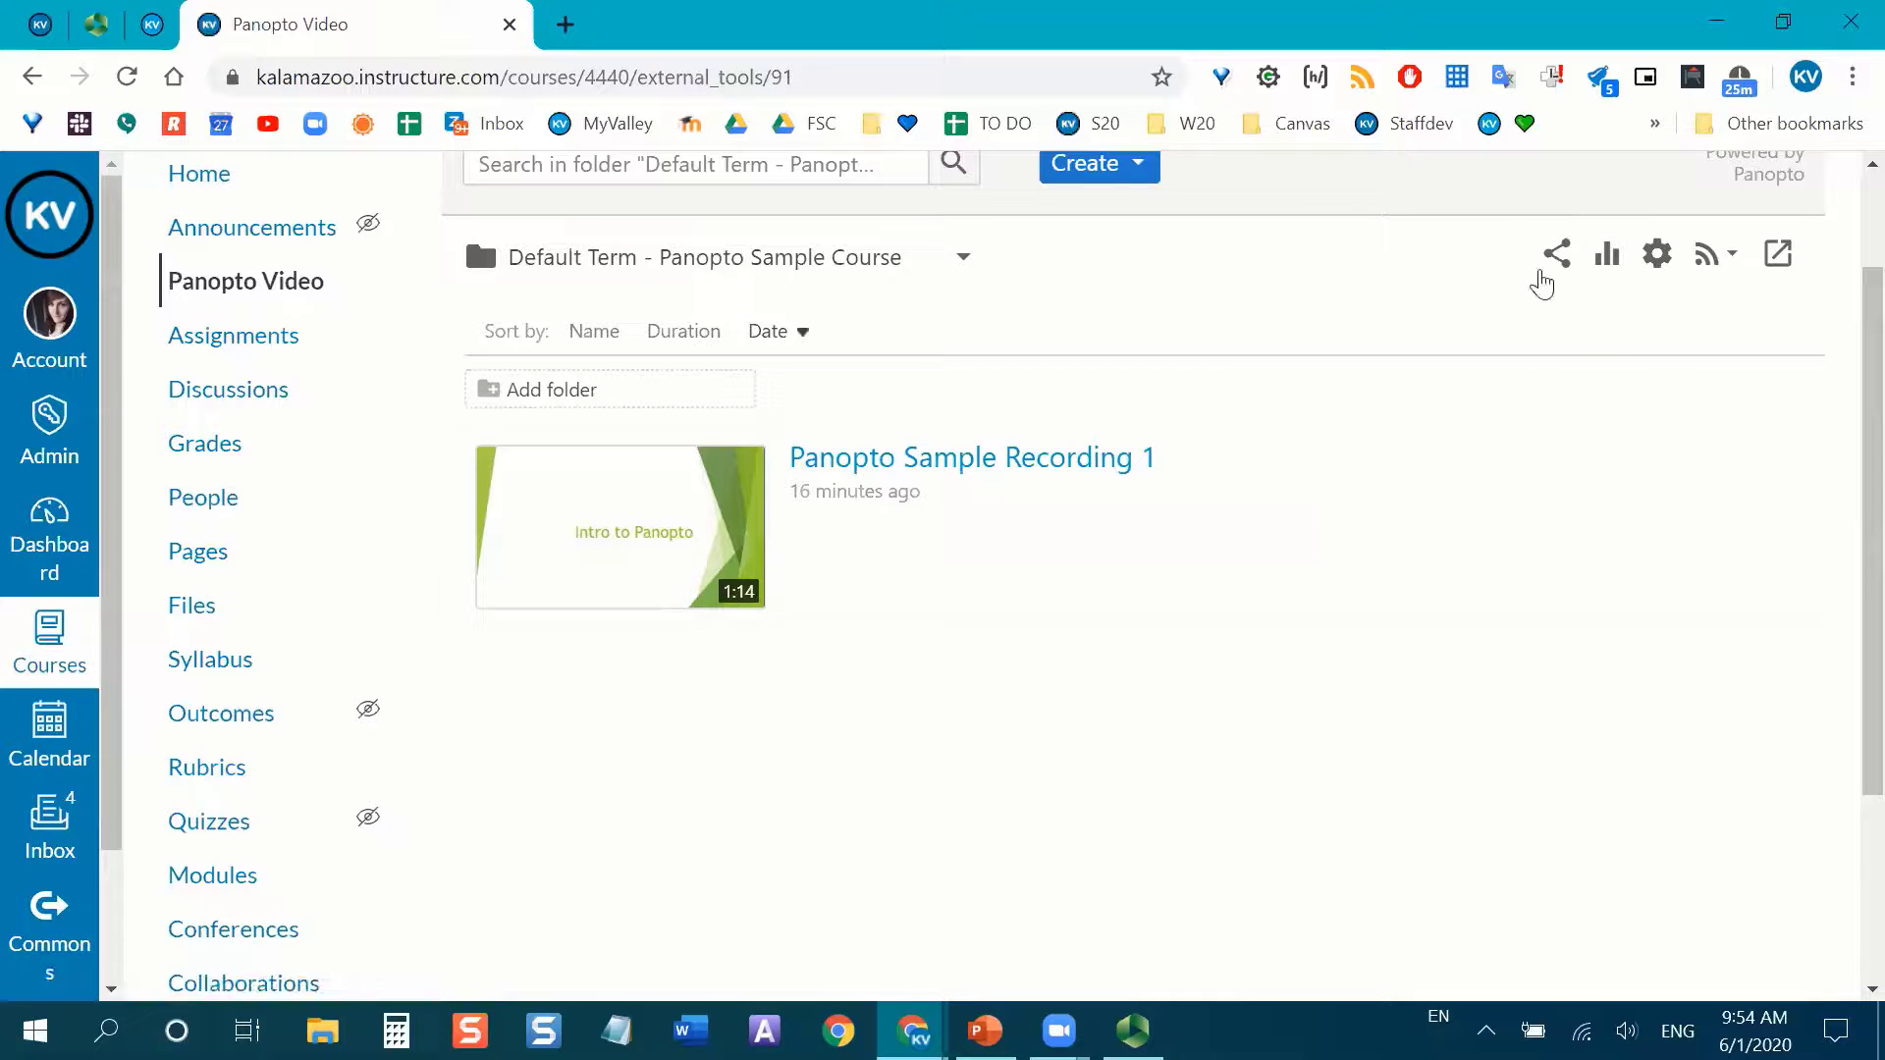
{"action": "mouse_move", "coordinate": [1085, 475]}
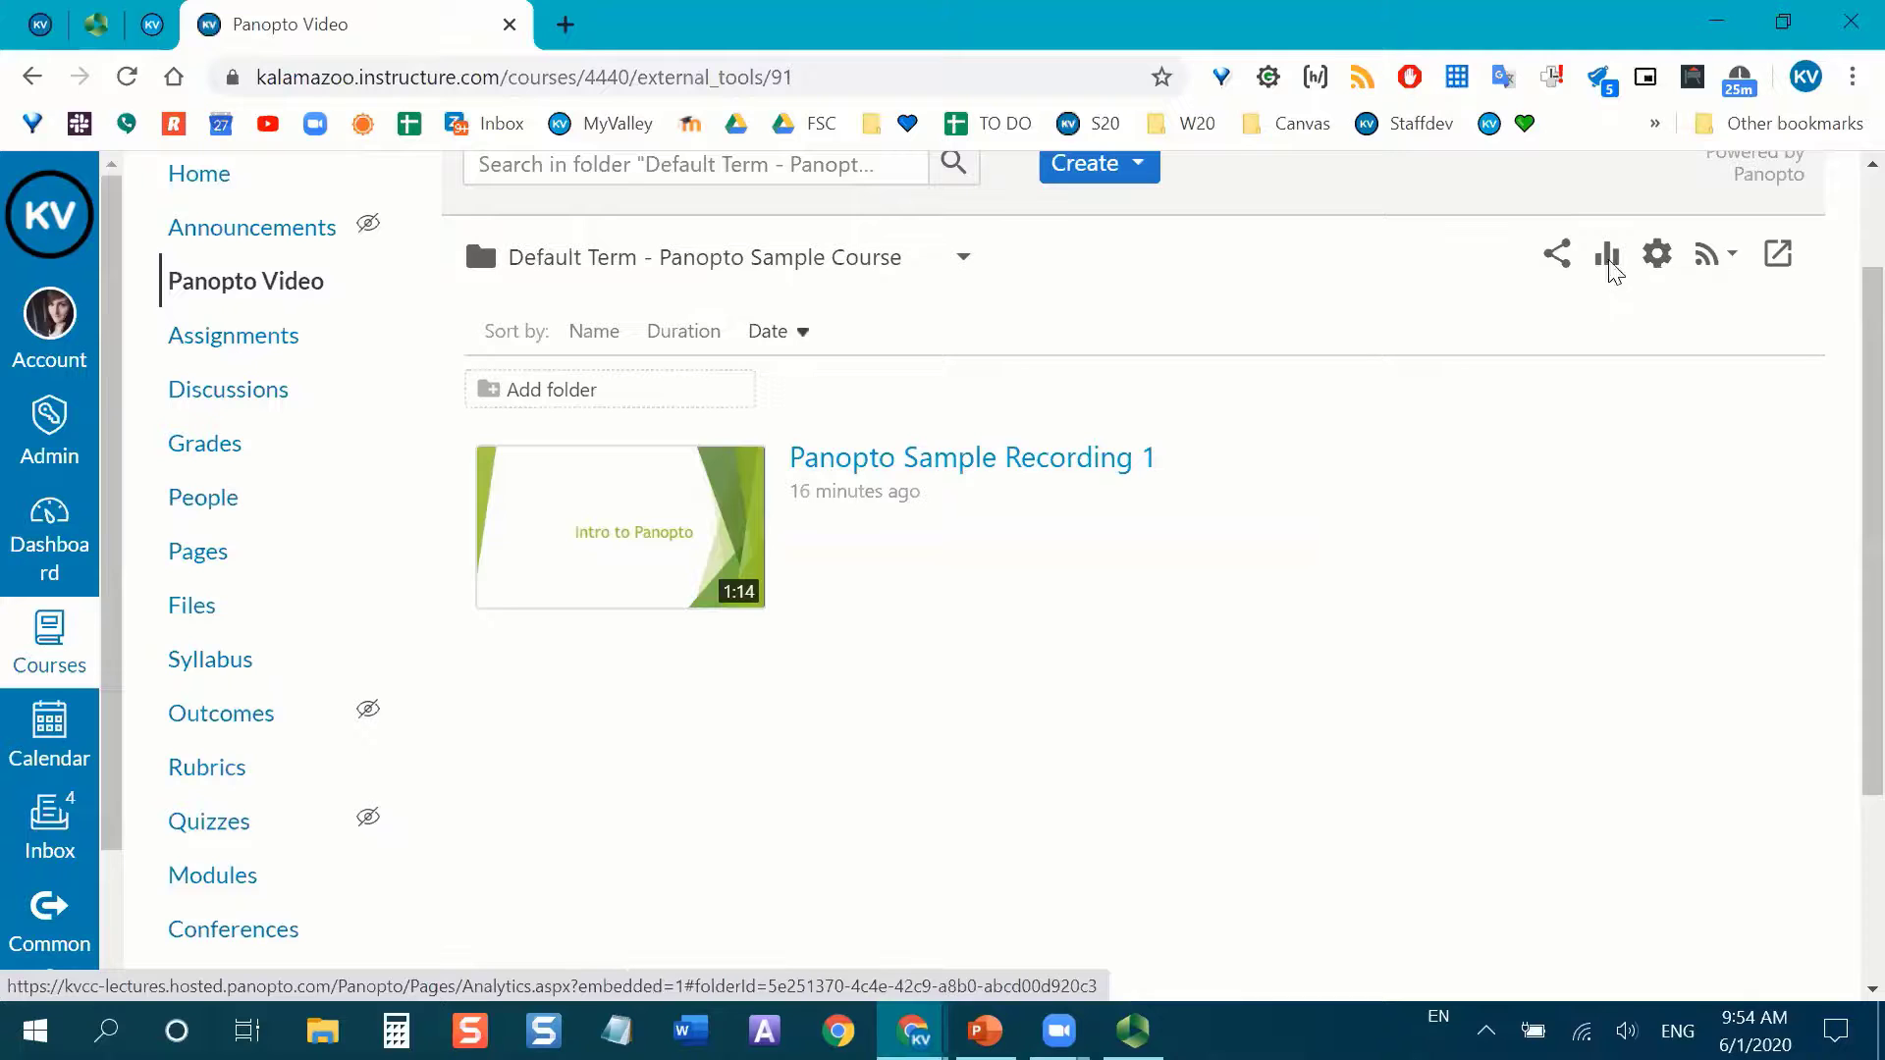
{"action": "mouse_move", "coordinate": [869, 492]}
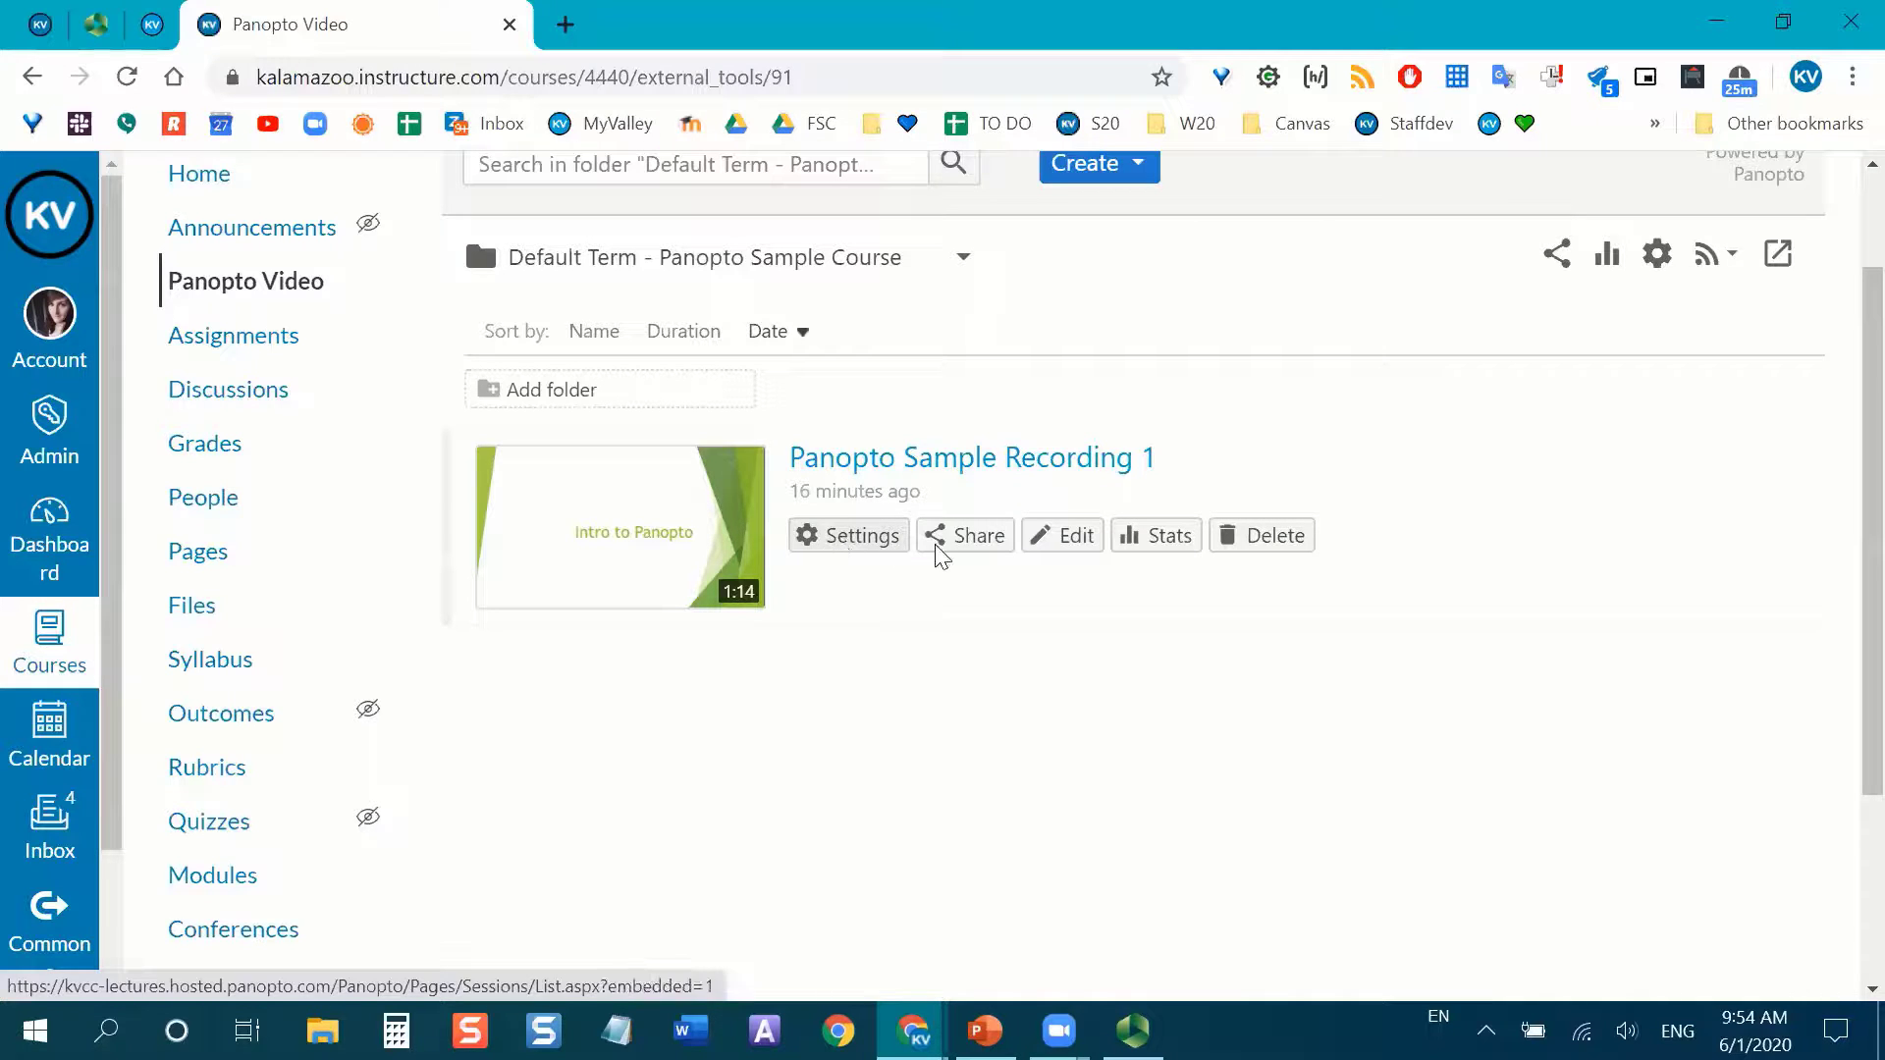
{"action": "left_click", "coordinate": [1074, 540]}
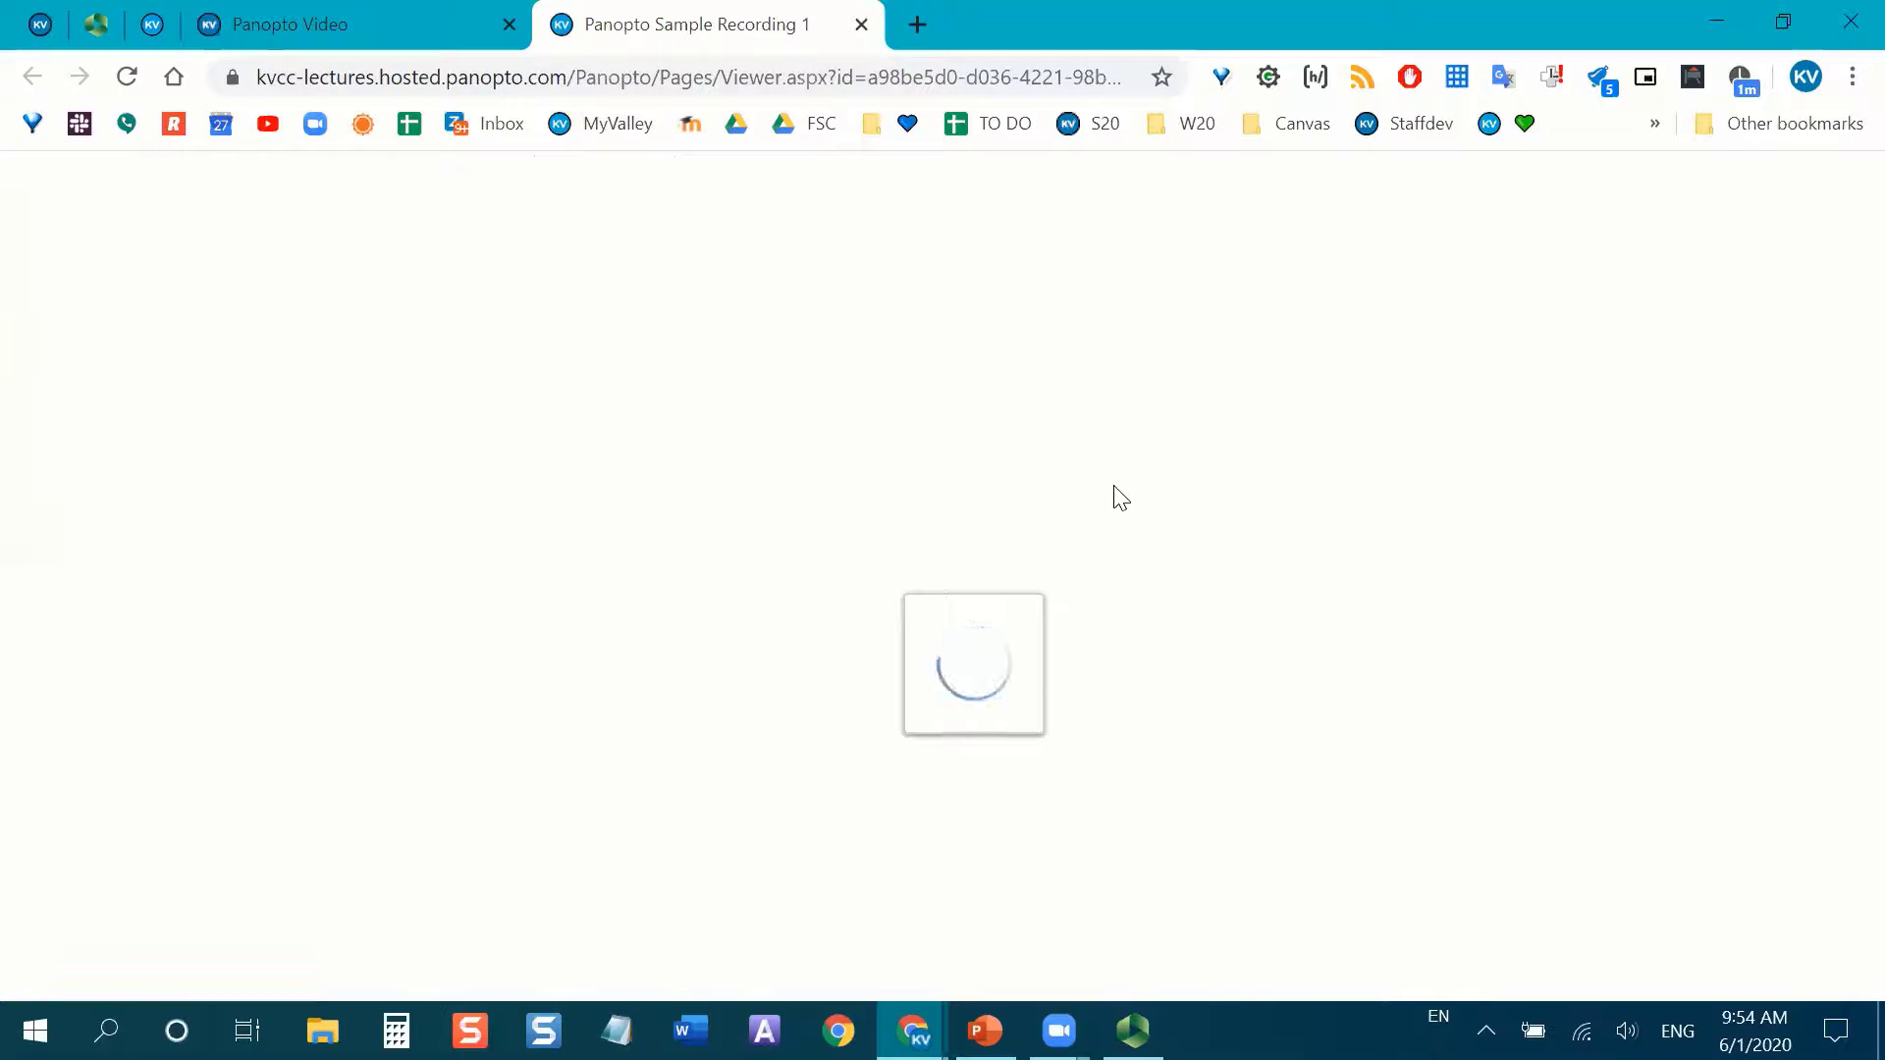
{"action": "left_click", "coordinate": [437, 14]}
{"action": "left_click", "coordinate": [603, 542]}
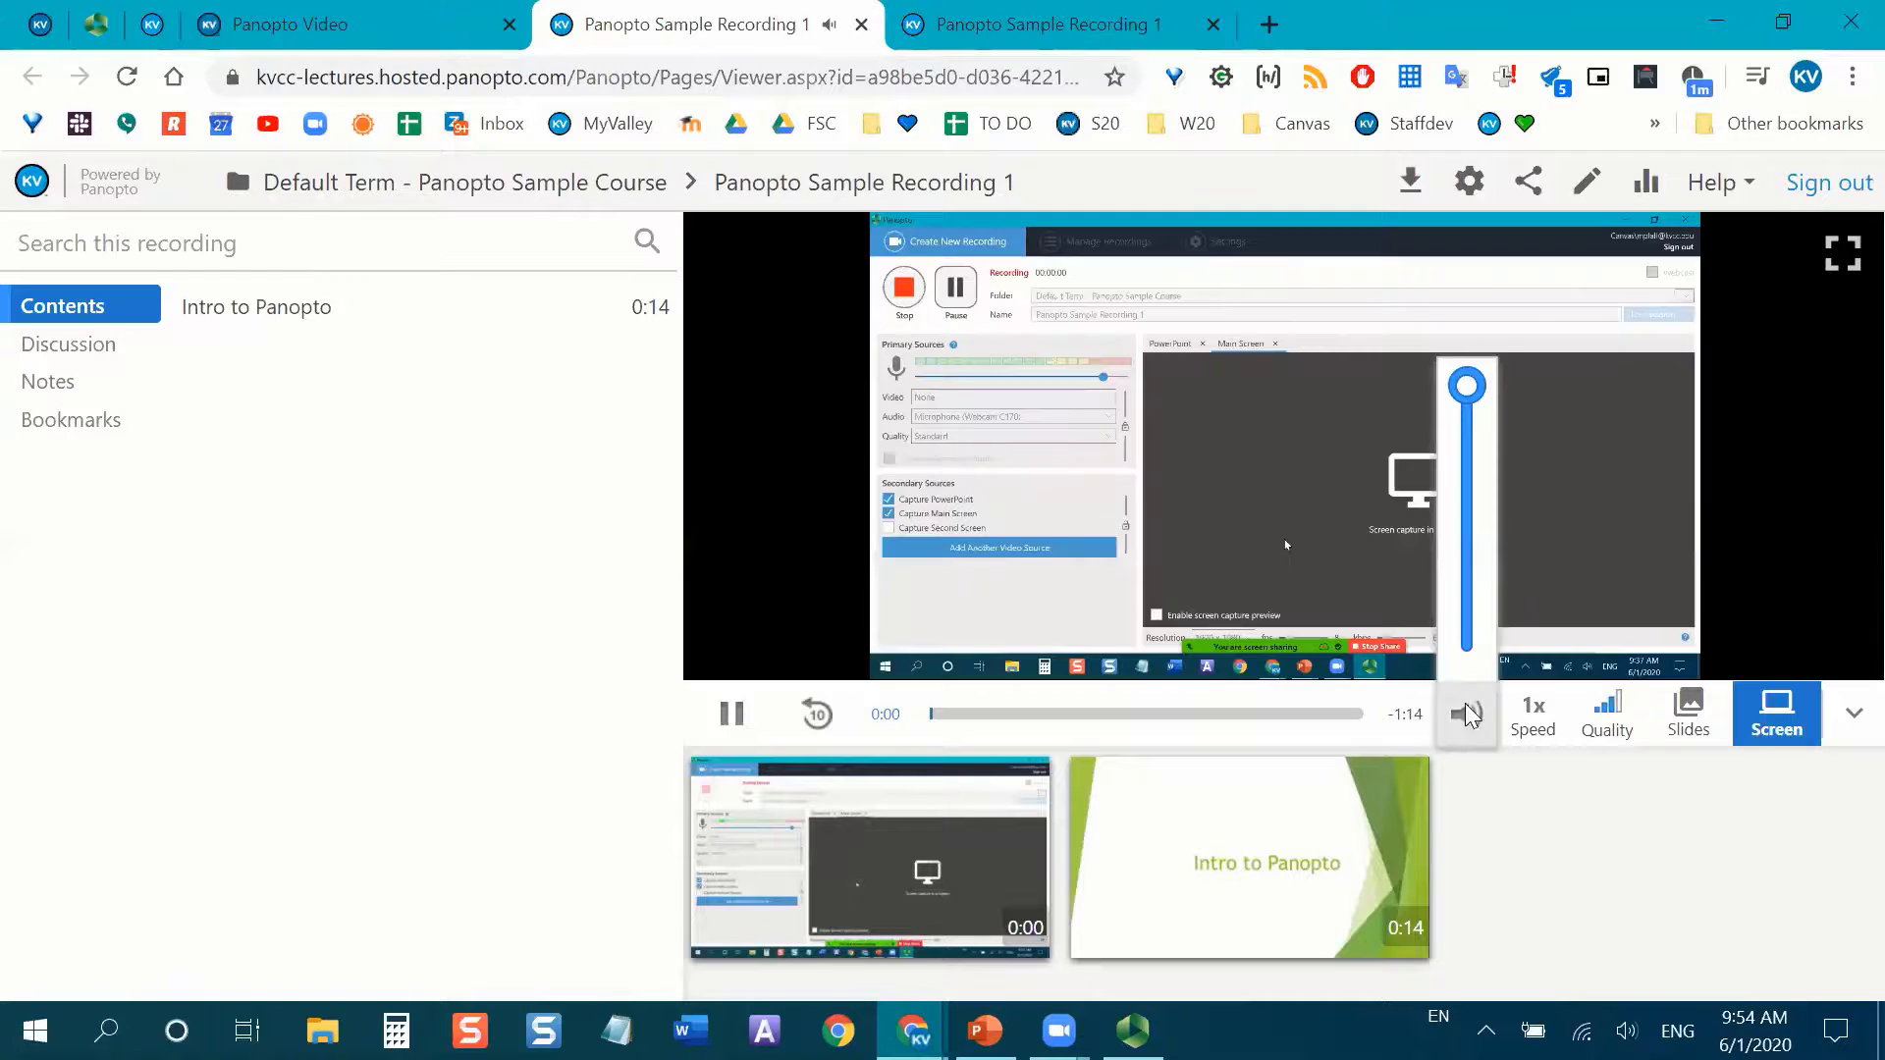
Mute the playing recording and jump to its Intro to Panopto thumbnail at 0:14 and back to the one at 0:00.
{"action": "left_click", "coordinate": [1473, 655]}
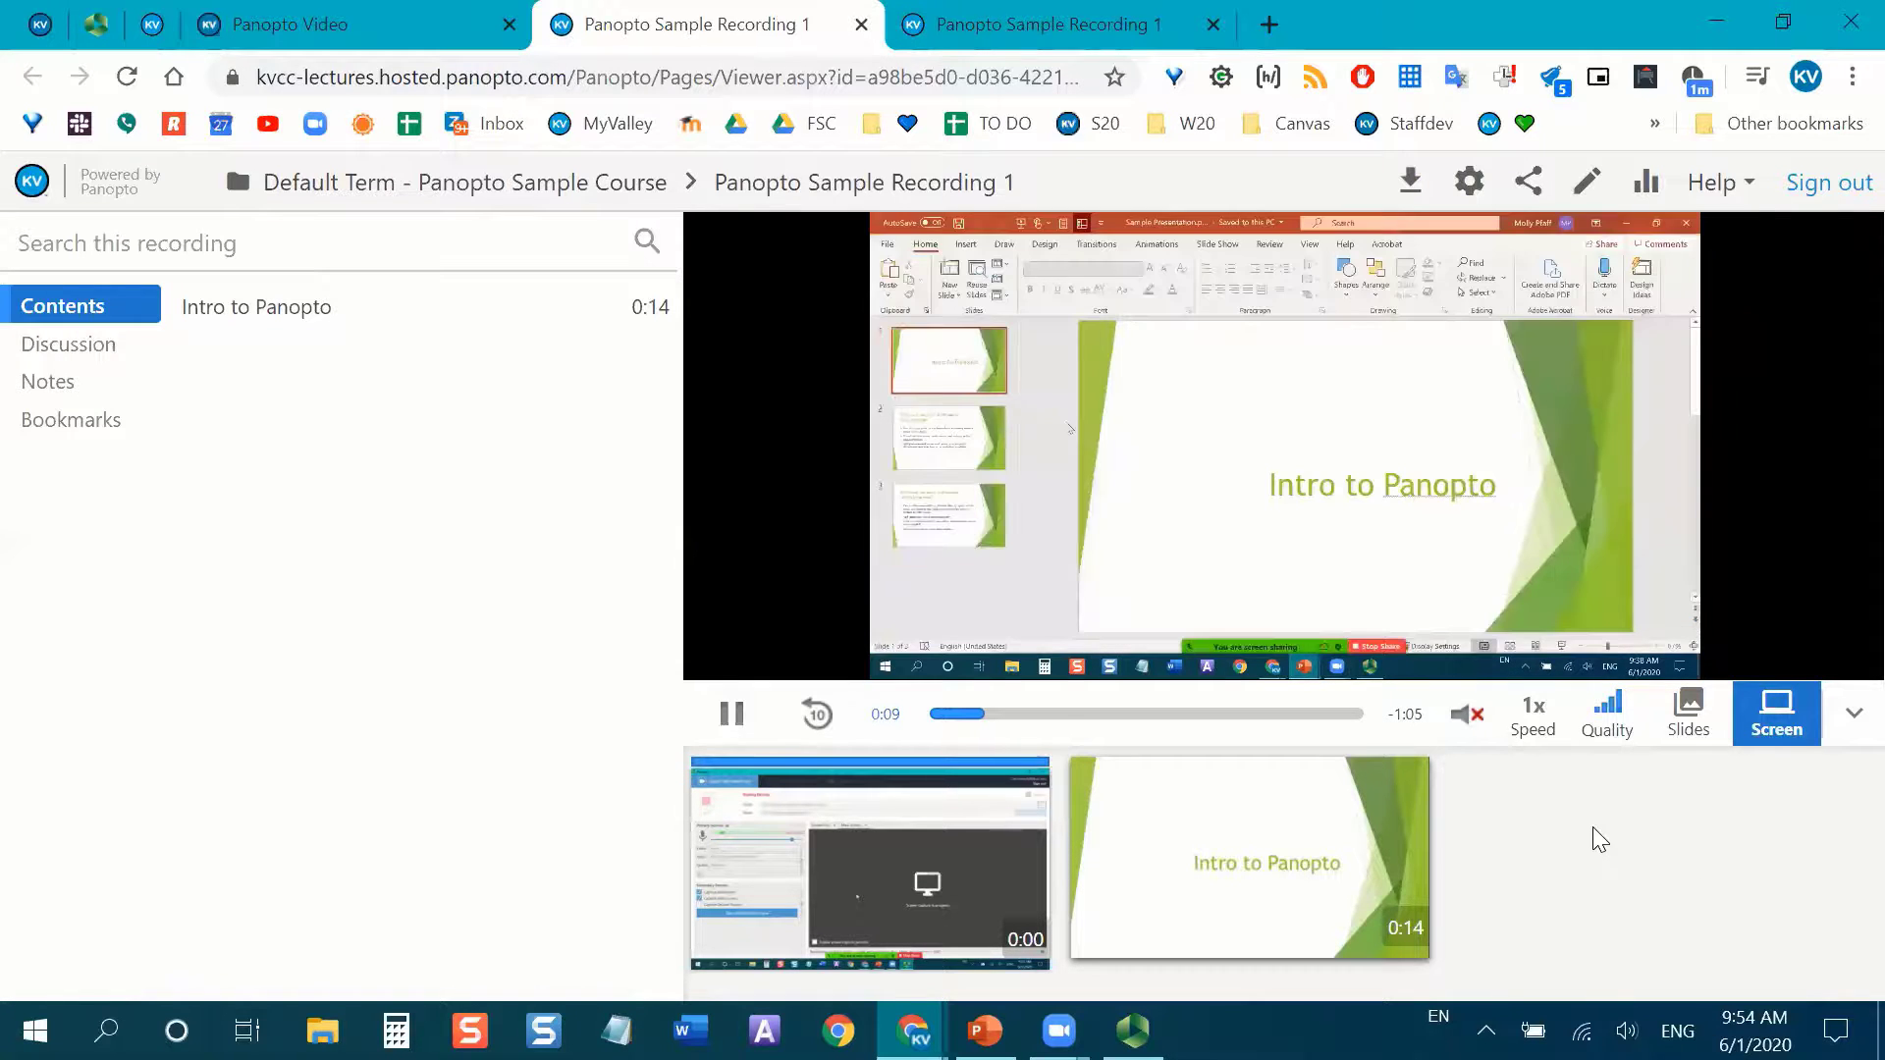
{"action": "left_click", "coordinate": [1200, 873]}
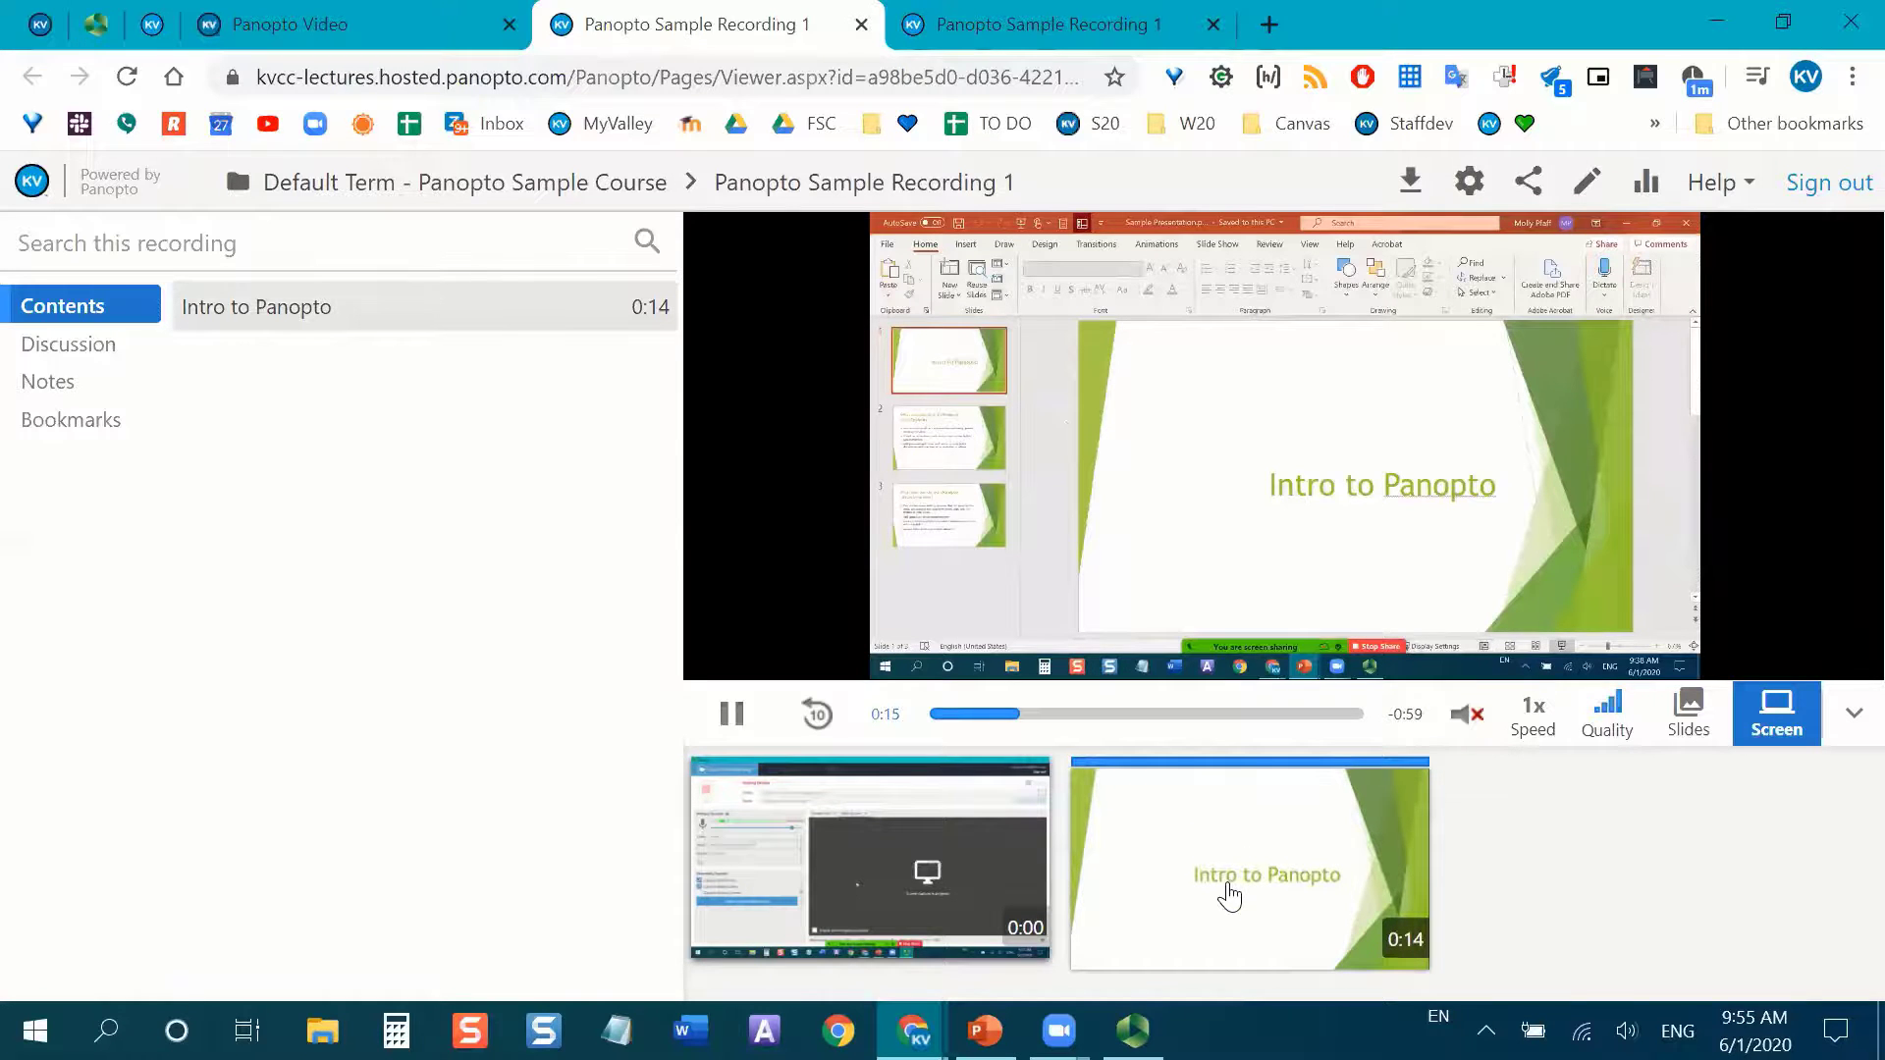
{"action": "left_click", "coordinate": [968, 842]}
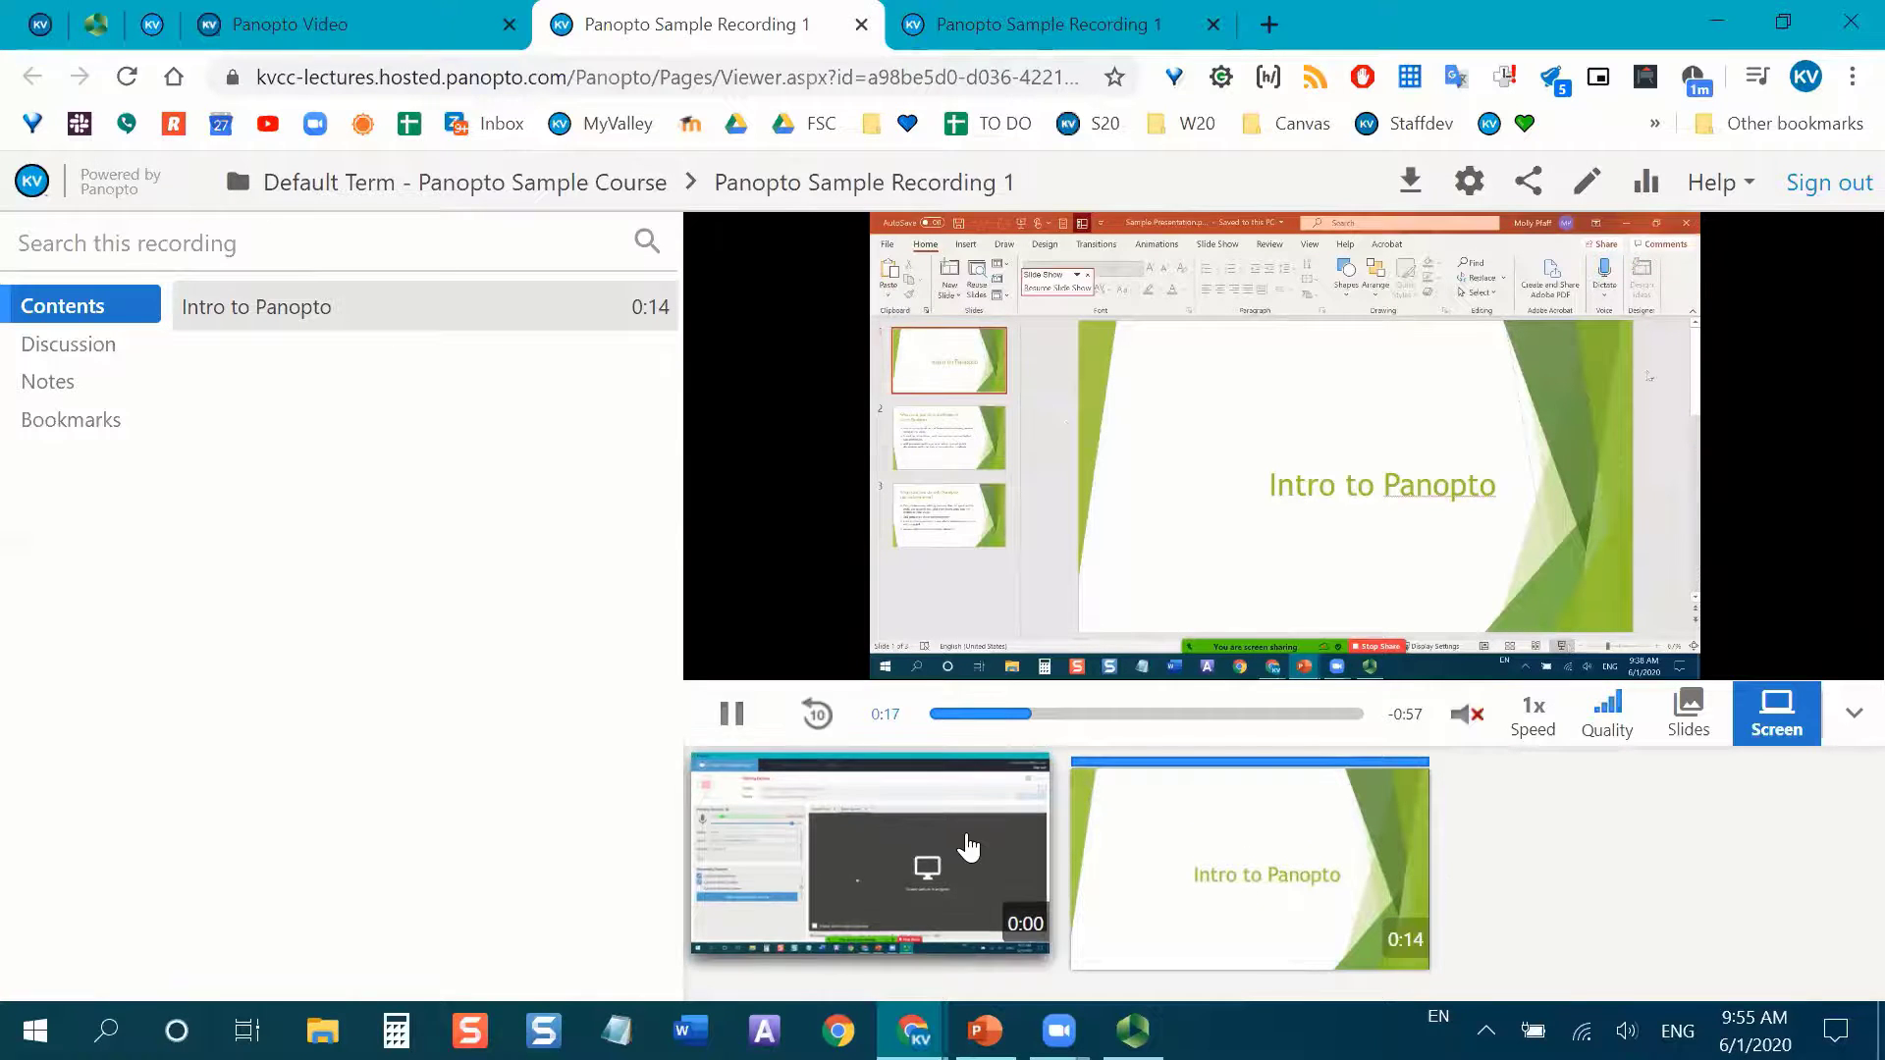
Jump the playback to the recording's Intro to Panopto thumbnail at 0:14 and hide the thumbnail strip.
{"action": "left_click", "coordinate": [1255, 869]}
{"action": "left_click", "coordinate": [1551, 726]}
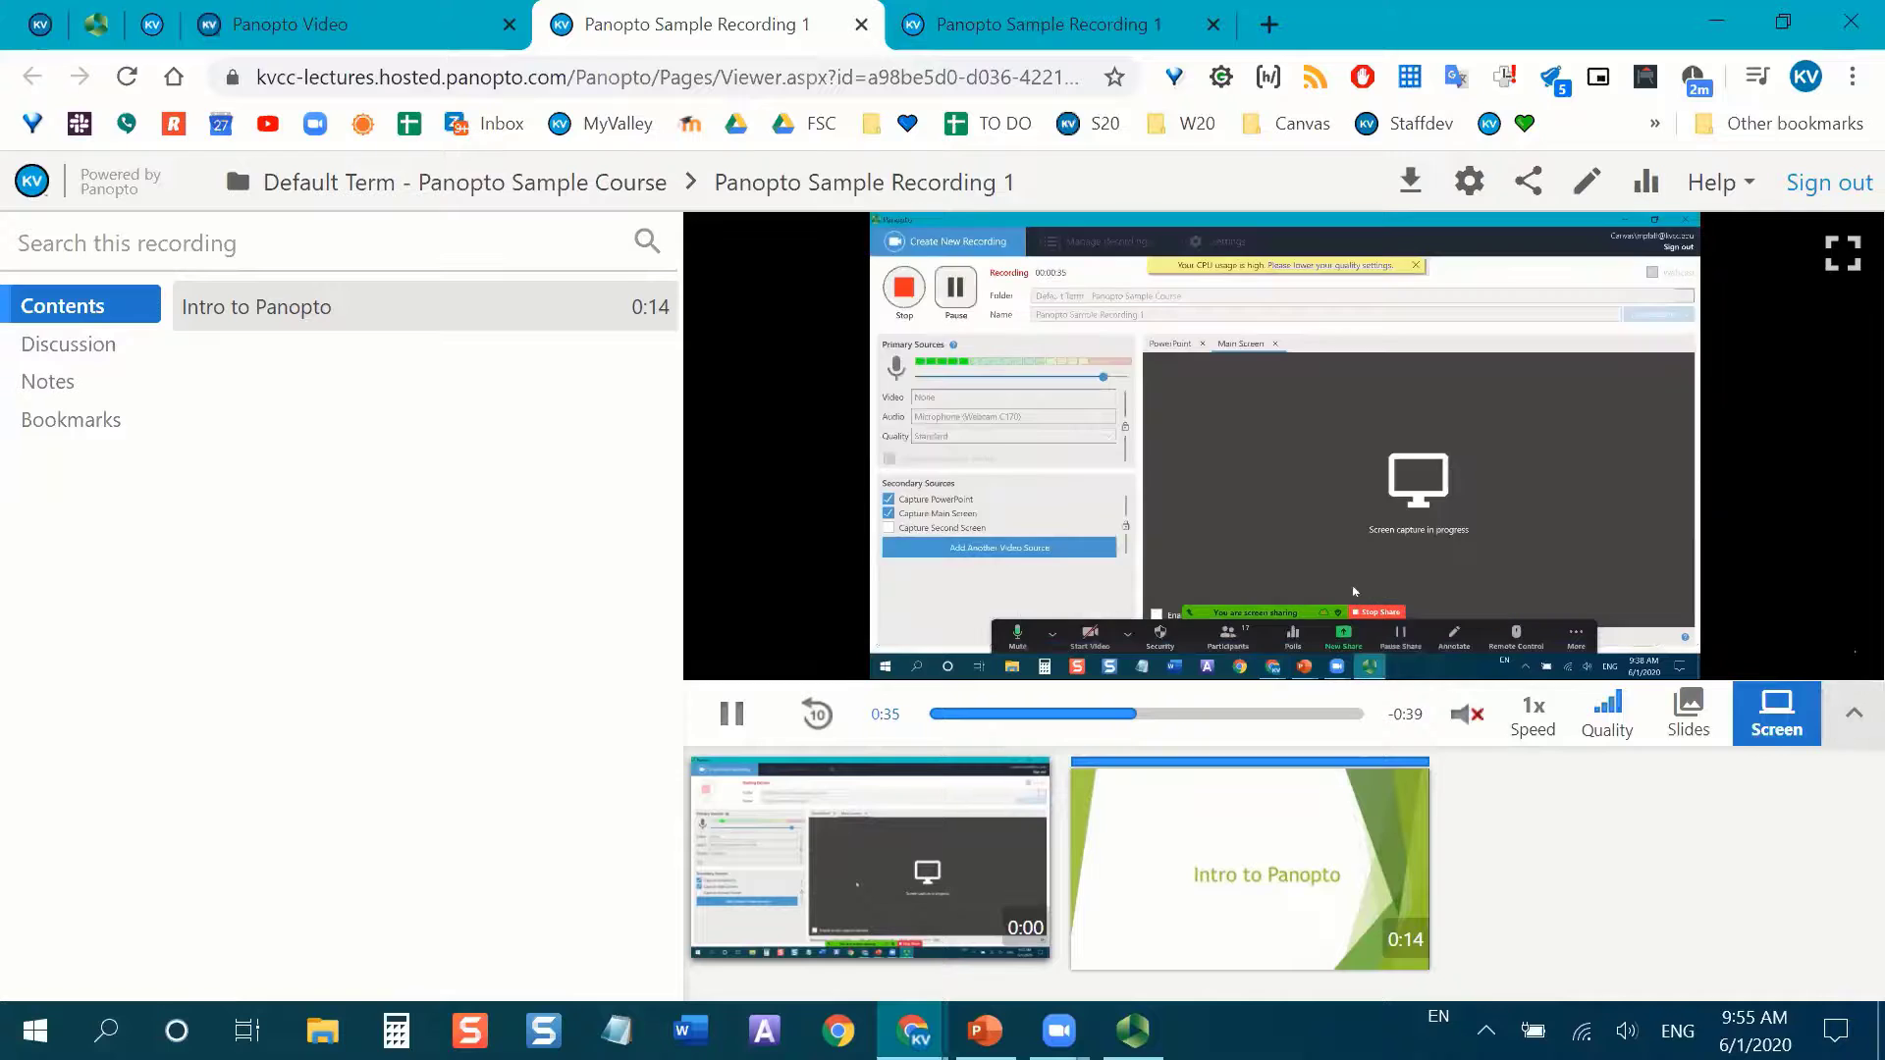
{"action": "left_click", "coordinate": [1846, 722]}
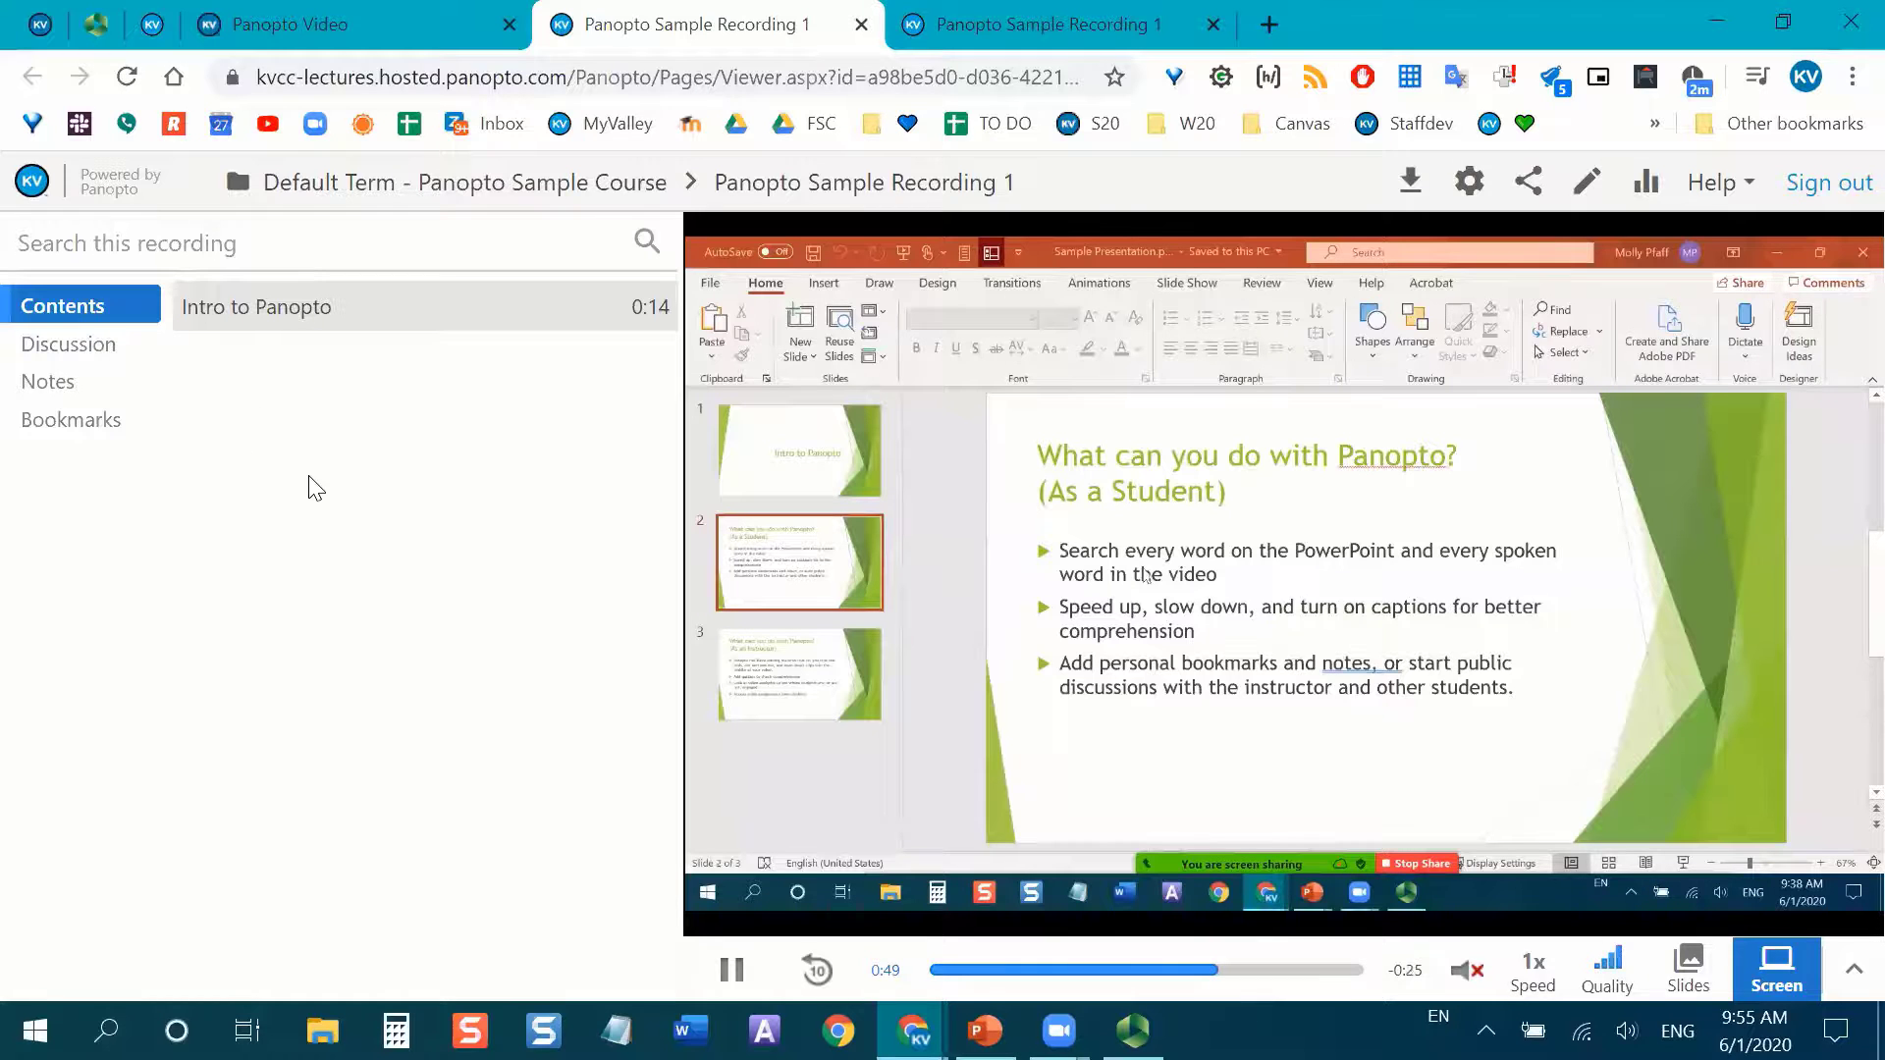
View the recording's Discussion comment box and its Notes and Bookmarks sections.
{"action": "left_click", "coordinate": [65, 349]}
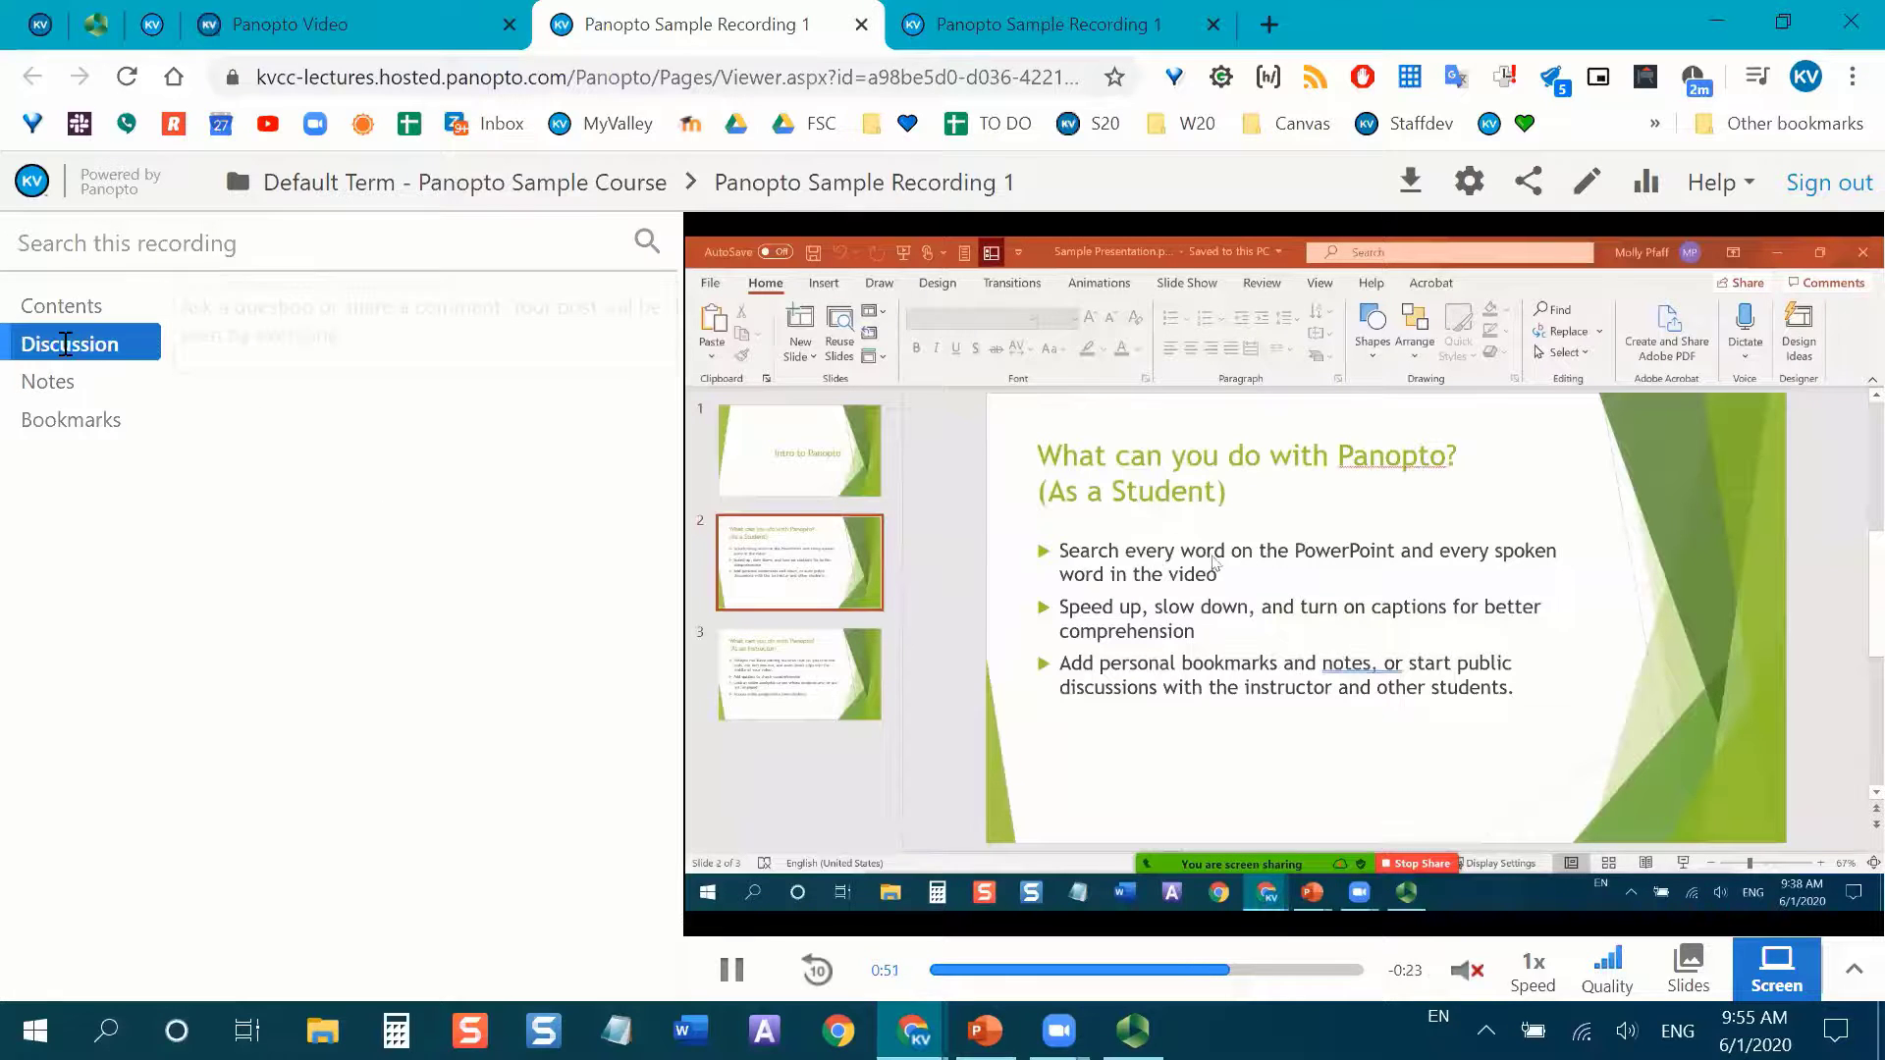
{"action": "left_click", "coordinate": [316, 324]}
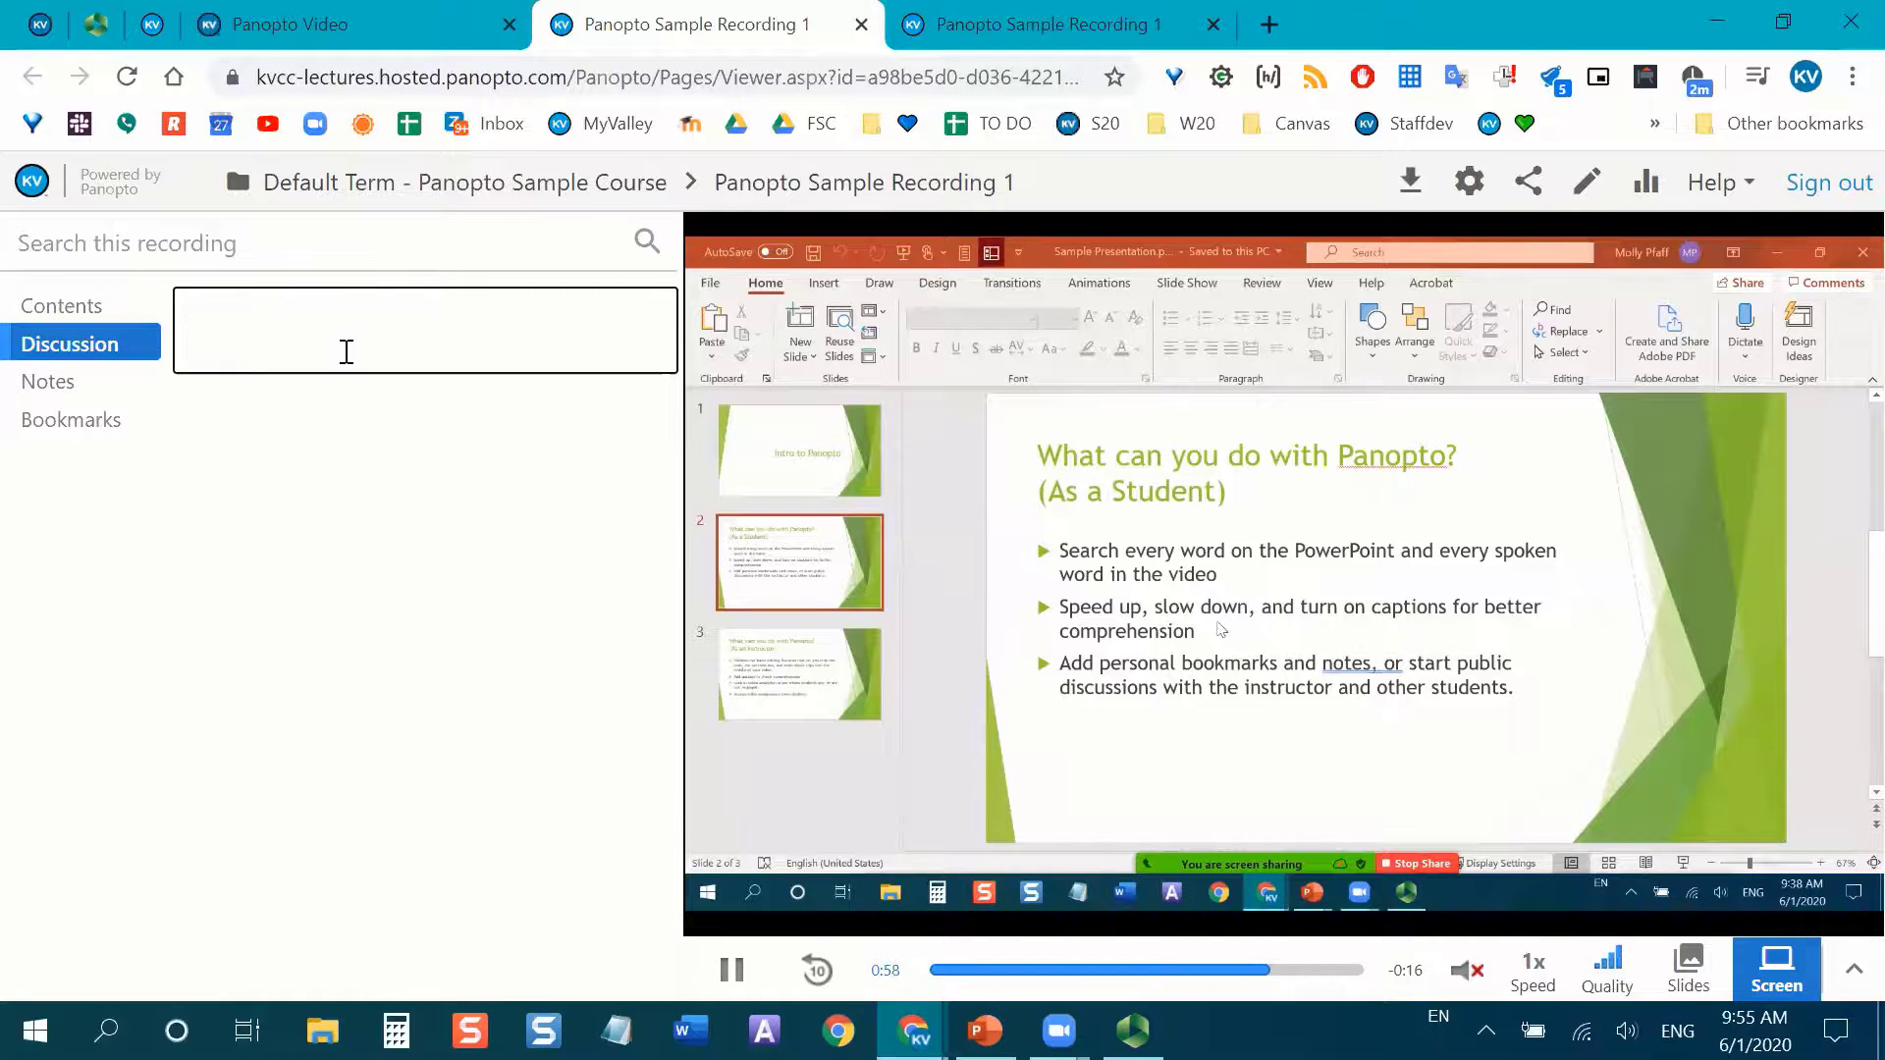
{"action": "left_click", "coordinate": [49, 385]}
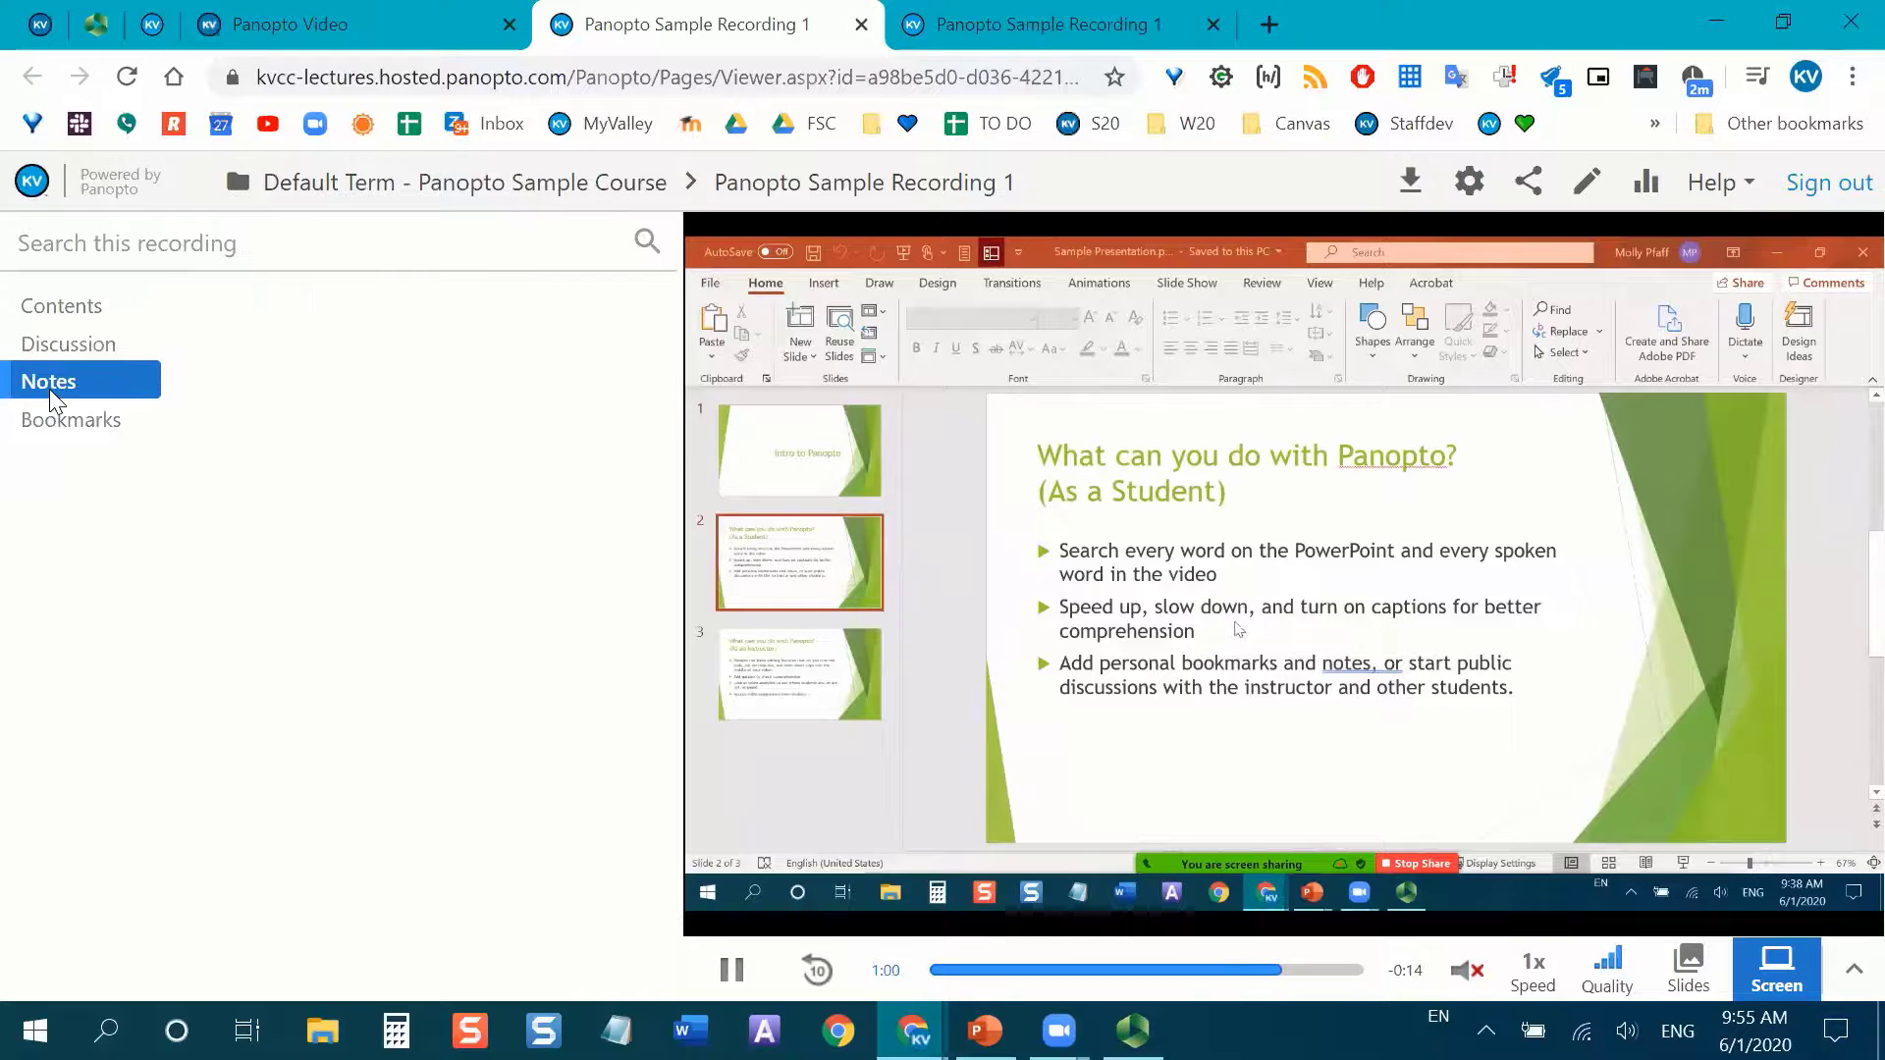
{"action": "left_click", "coordinate": [94, 420]}
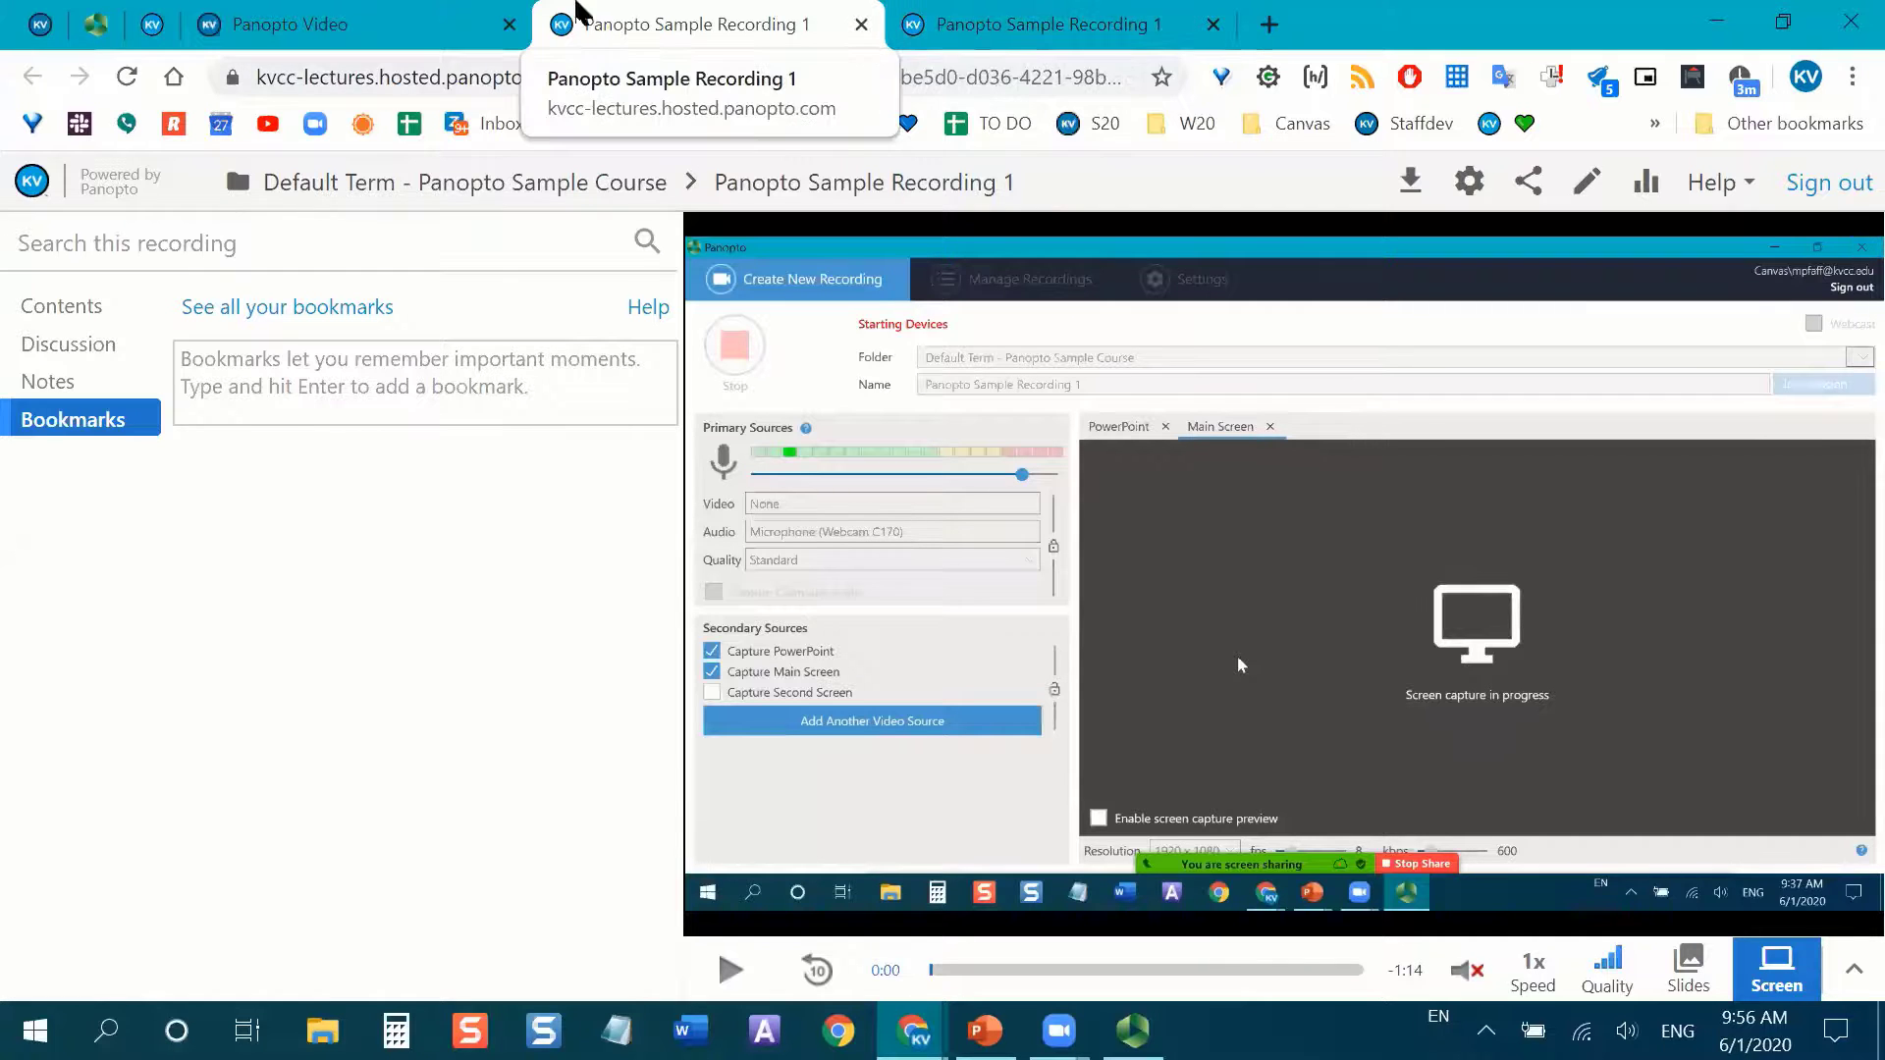
Revisit the course's Panopto Video folder, bring up Panopto Sample Recording 1 in the Panopto editor and close its viewer.
{"action": "left_click", "coordinate": [433, 14]}
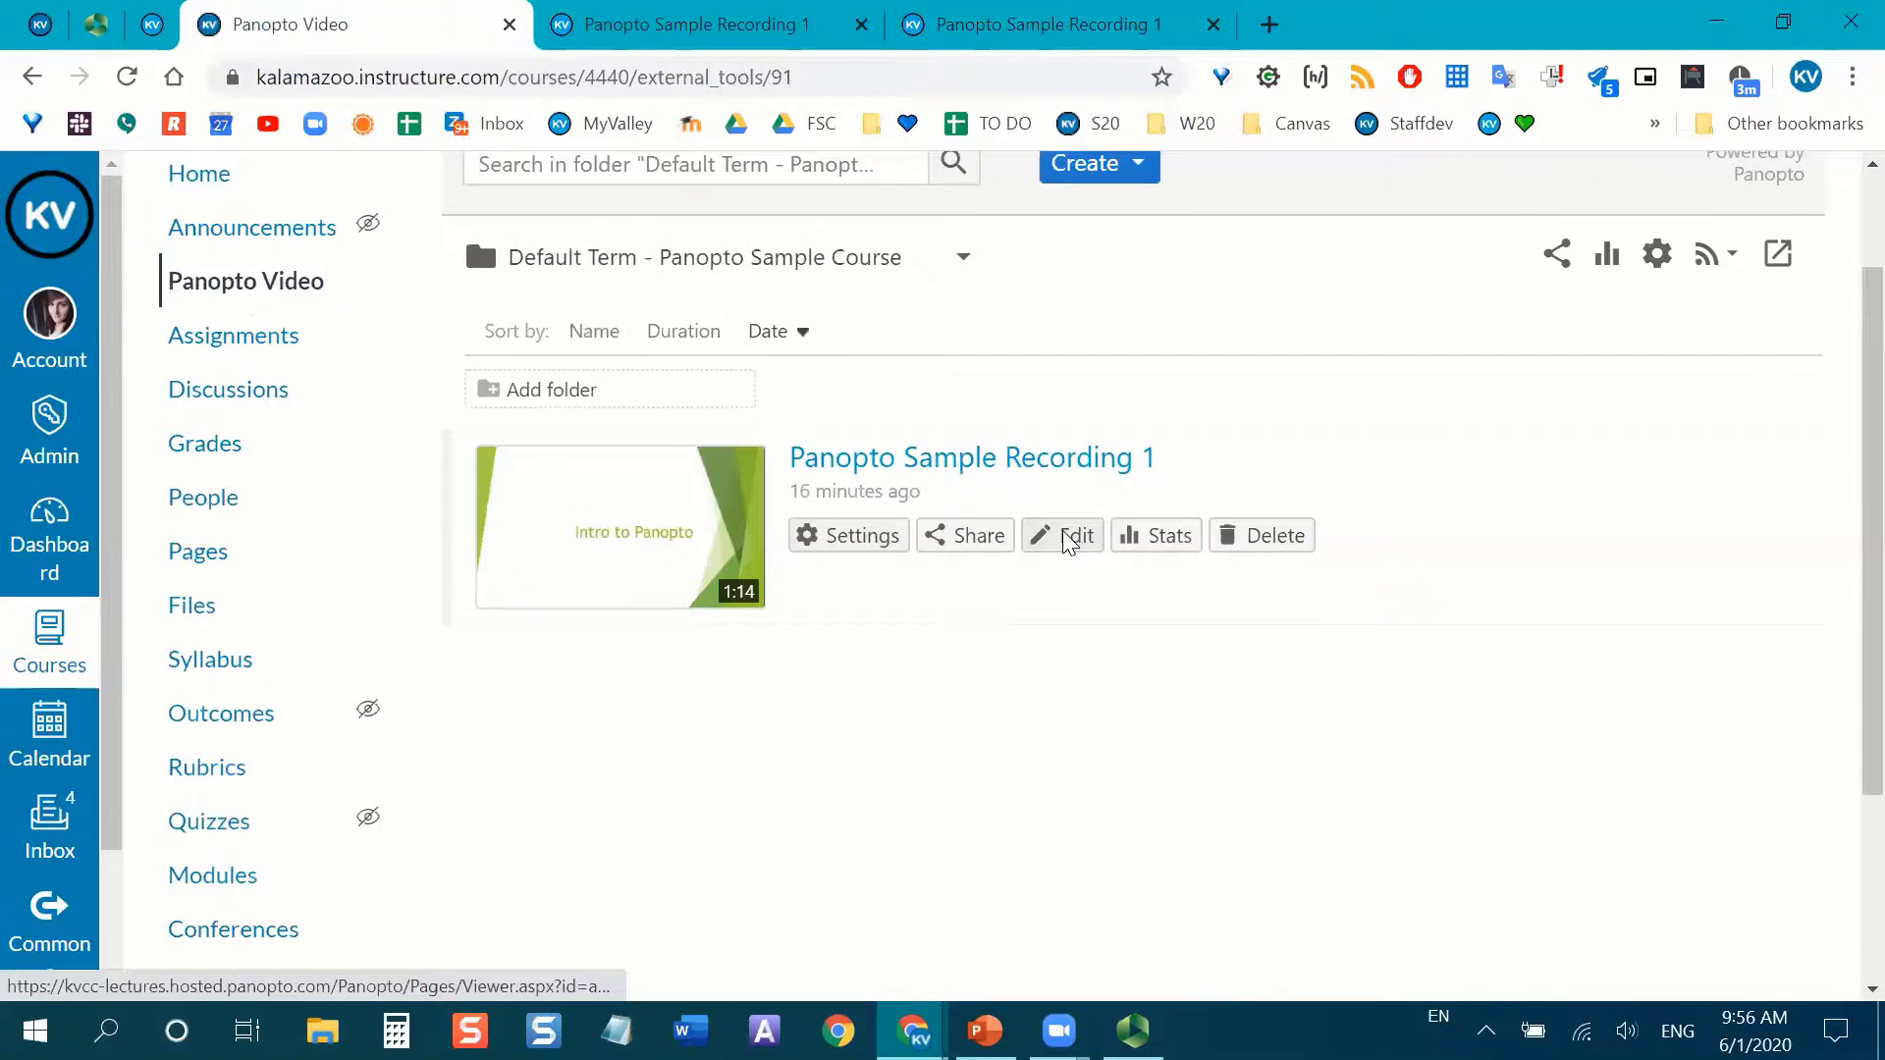
{"action": "left_click", "coordinate": [1069, 13]}
{"action": "middle_click", "coordinate": [736, 13]}
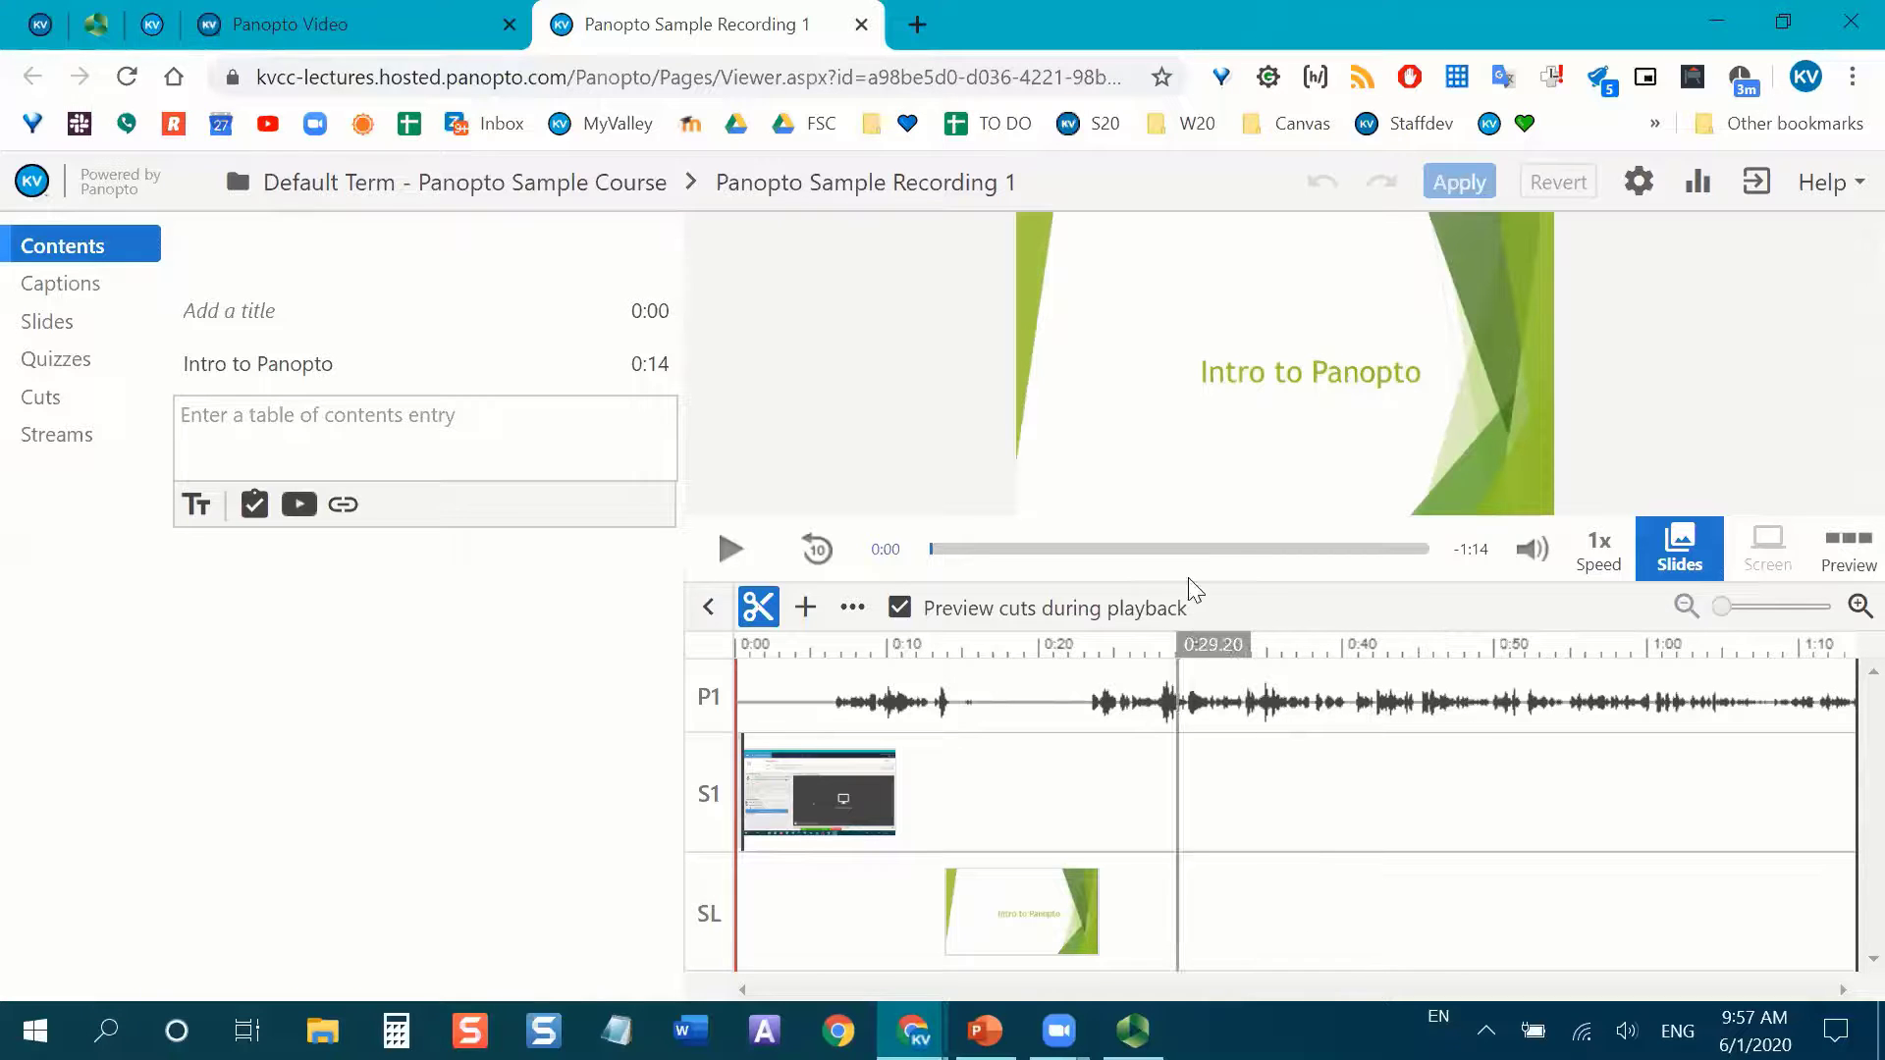
Move the playhead to 0:09 and cut the start of the recording up to that point.
{"action": "left_click_drag", "start_coordinate": [935, 552], "coordinate": [994, 558]}
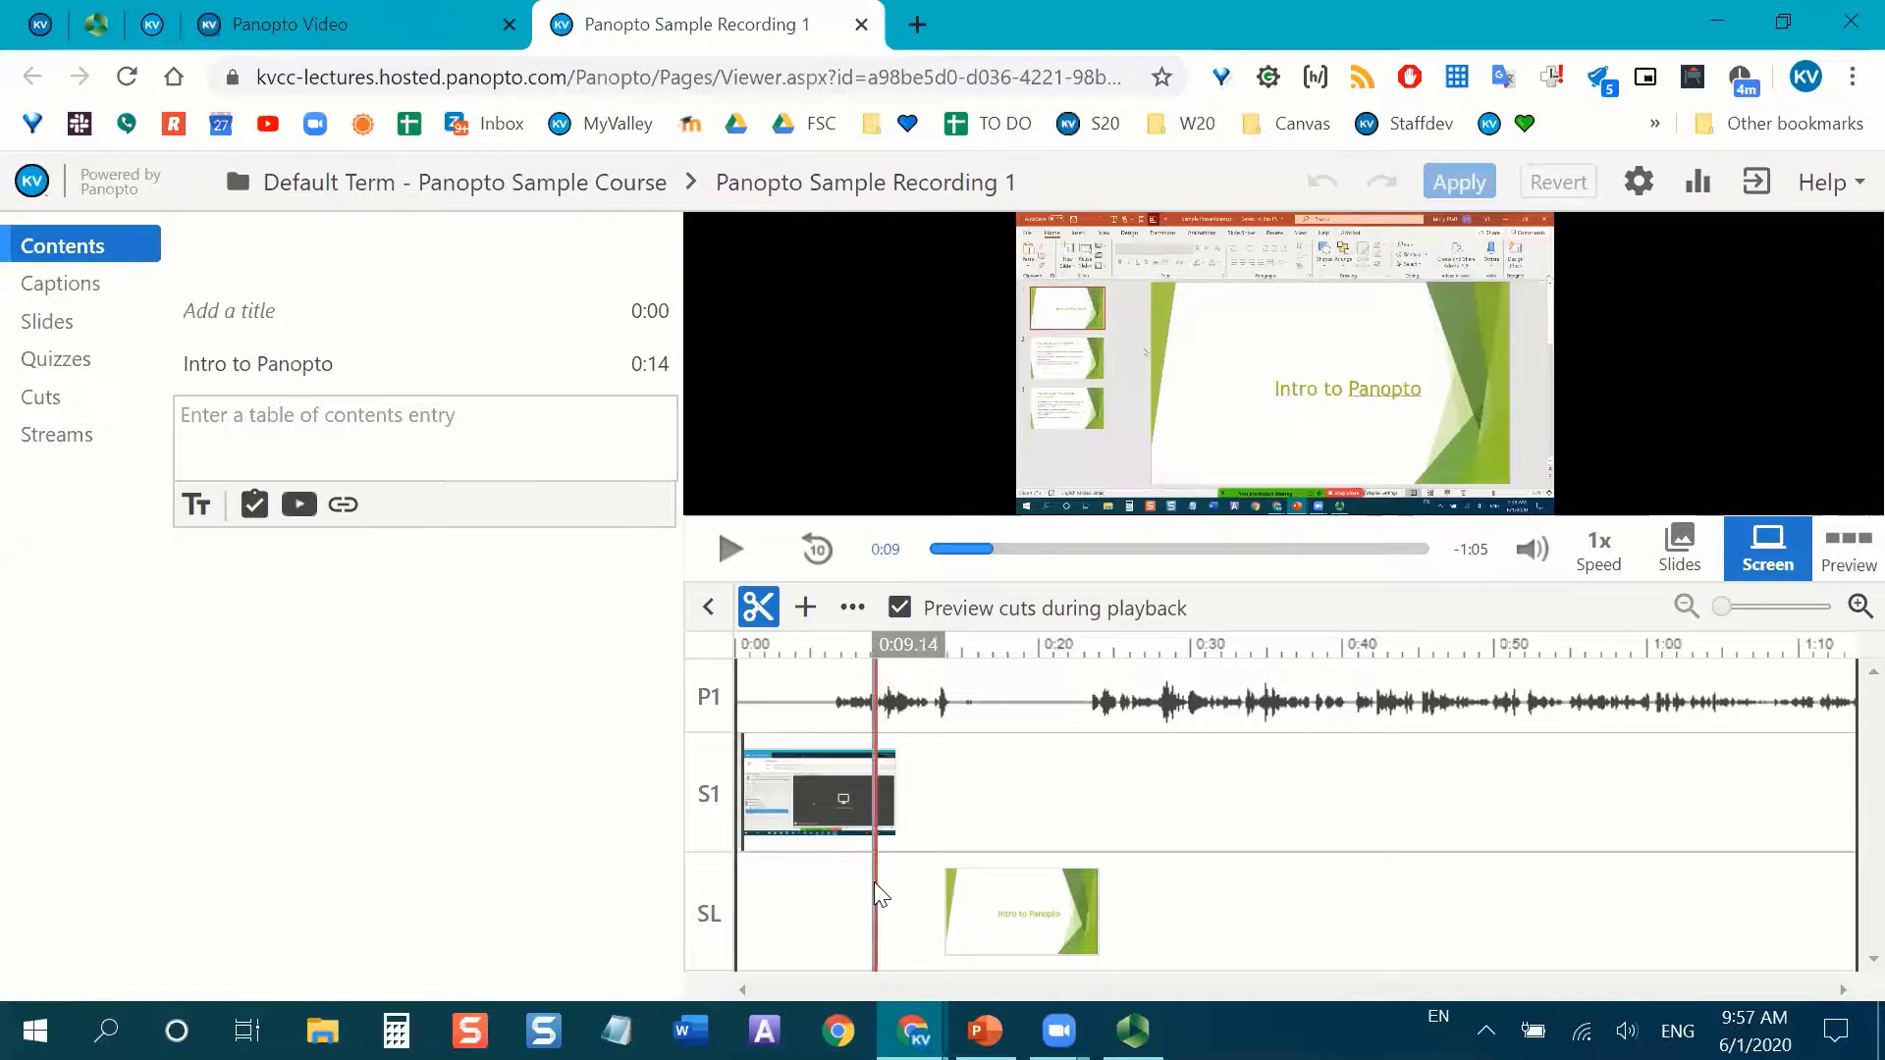
{"action": "left_click_drag", "start_coordinate": [873, 881], "coordinate": [720, 864]}
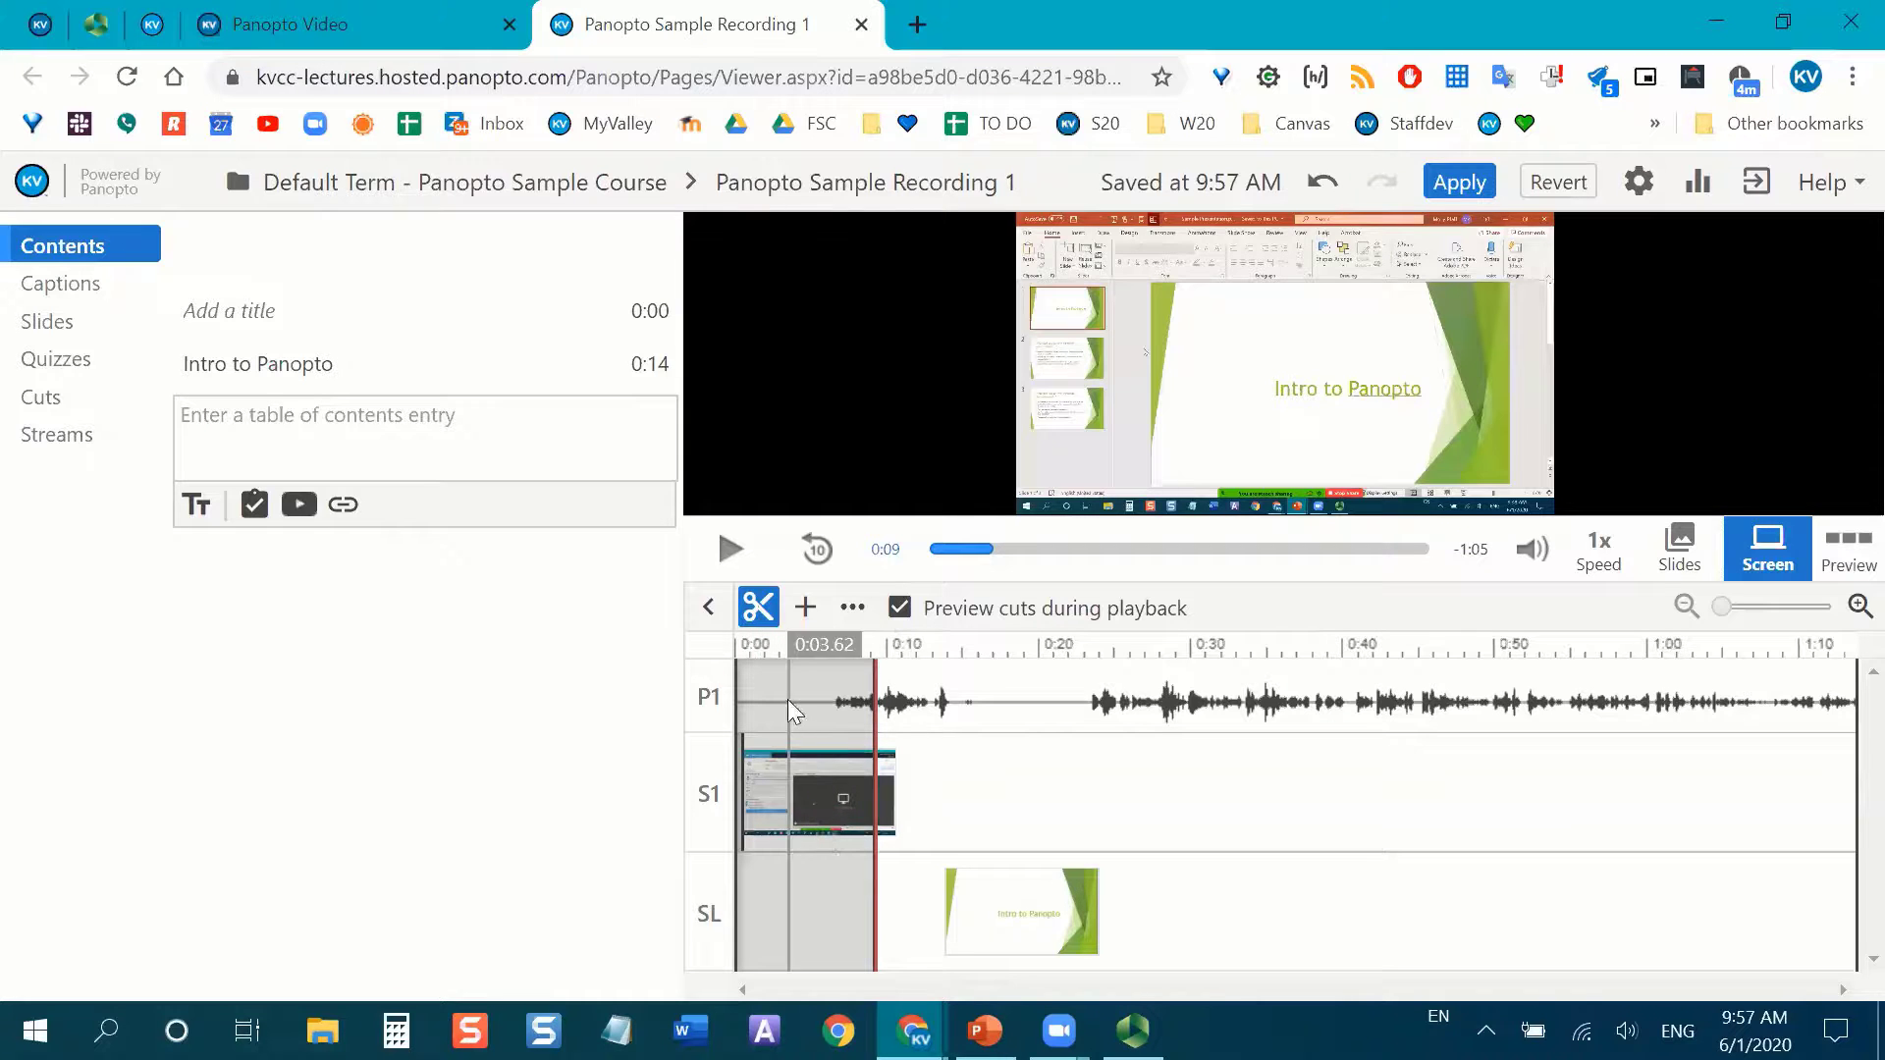
Try three cuts: the screen stream from about 0:25 to 0:33, and all streams from about 0:36 to 0:40 and 0:19 to 0:22.
{"action": "left_click_drag", "start_coordinate": [1121, 801], "coordinate": [1231, 808]}
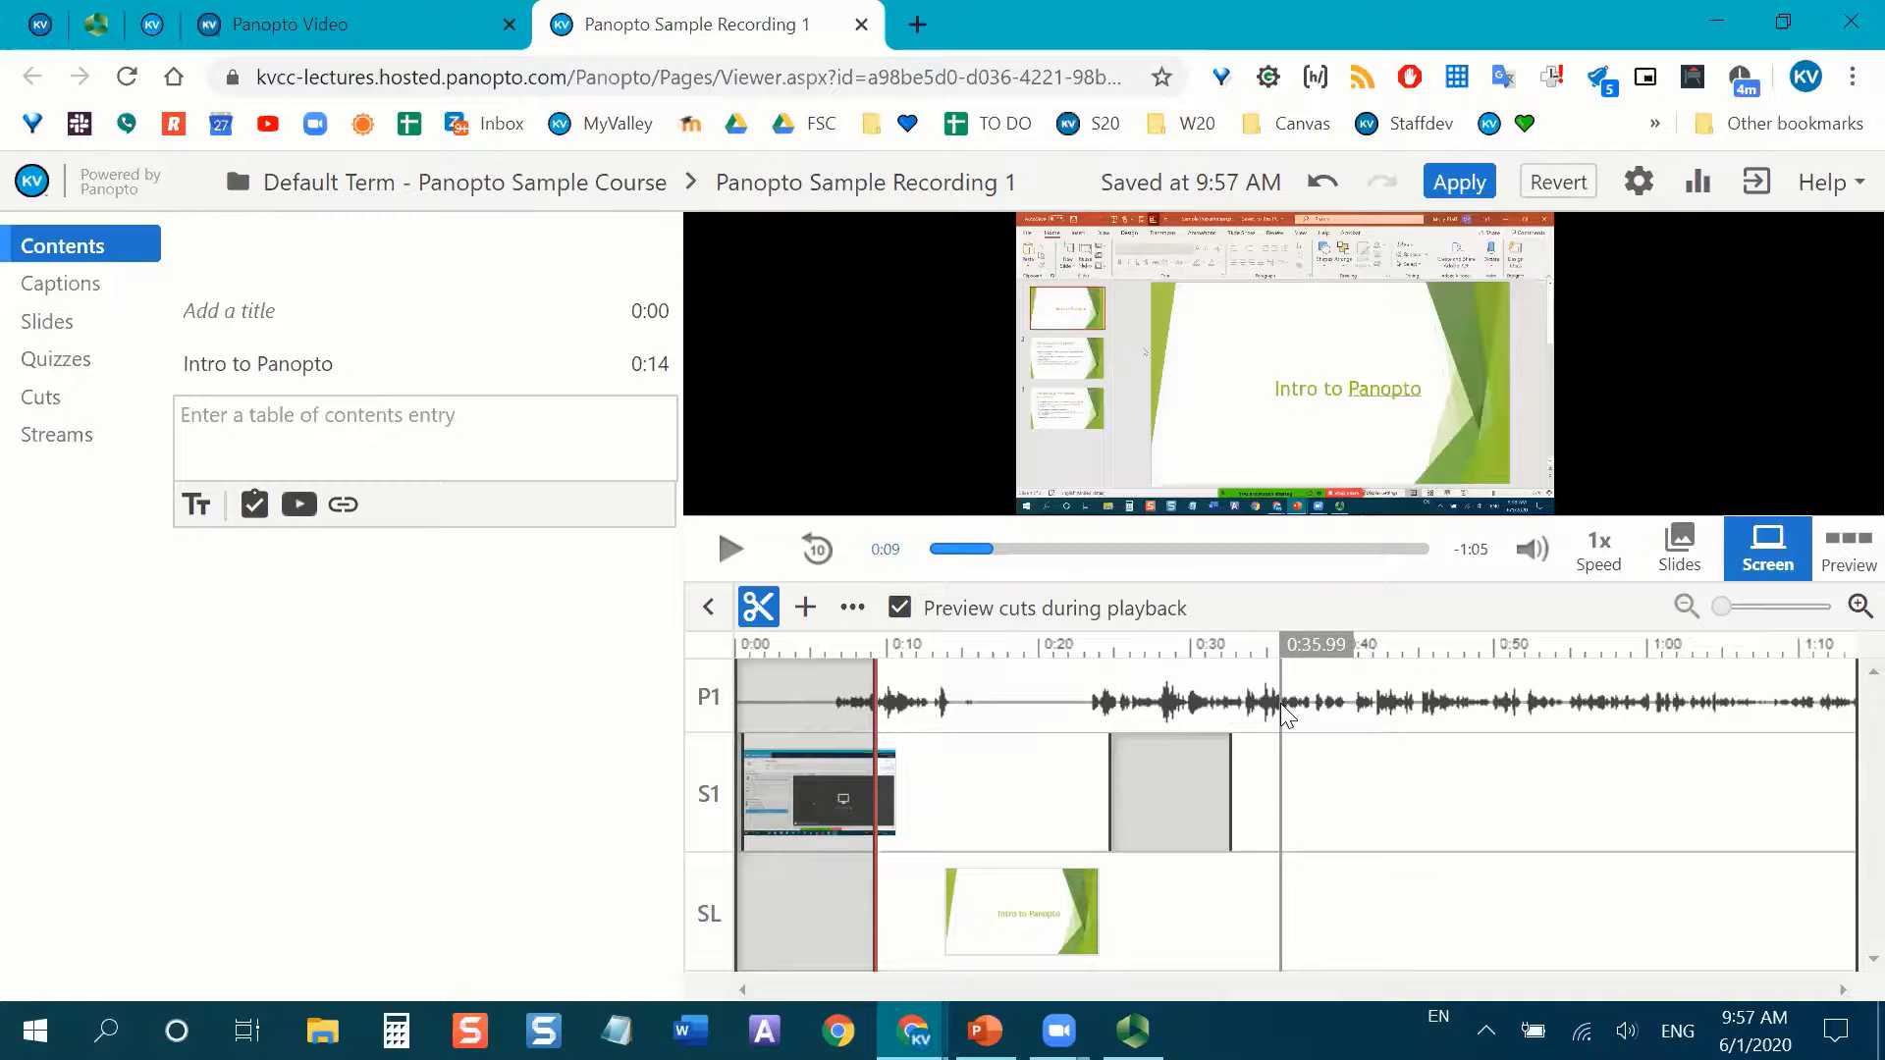
{"action": "left_click_drag", "start_coordinate": [1282, 714], "coordinate": [1339, 699]}
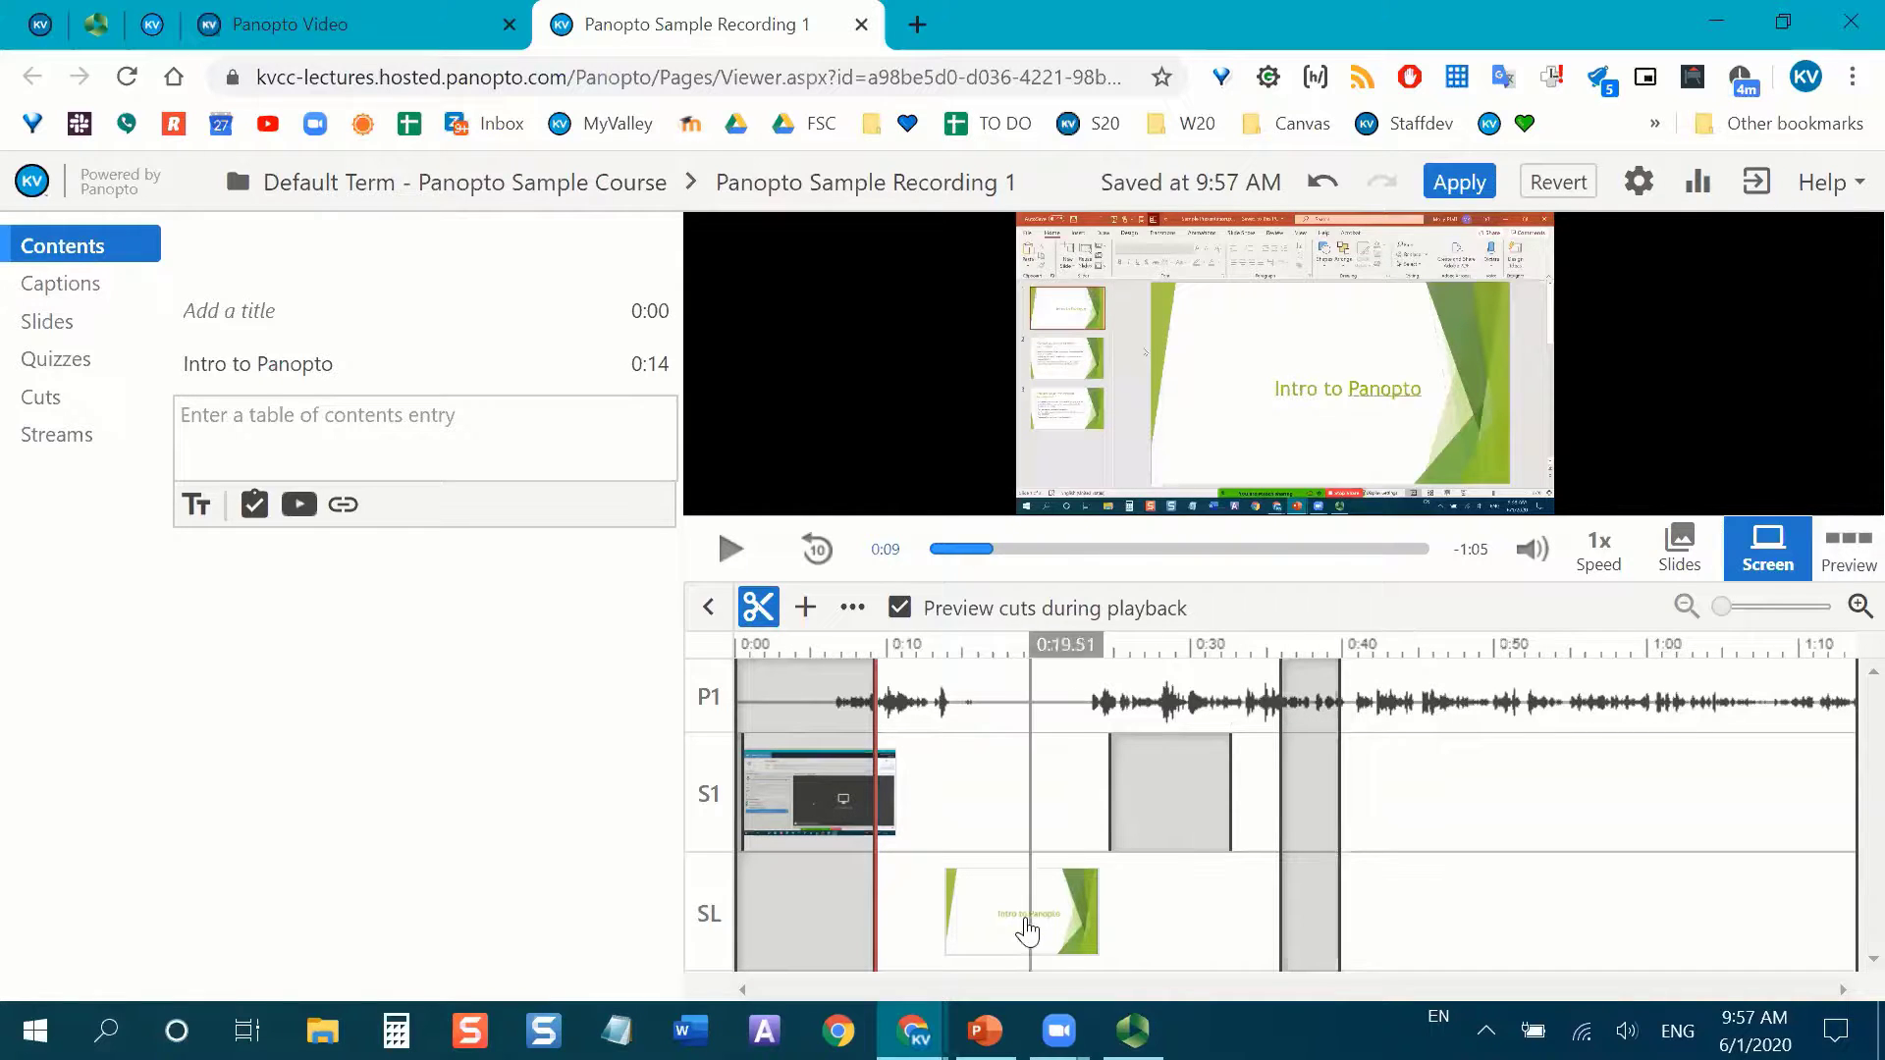
{"action": "left_click_drag", "start_coordinate": [1022, 923], "coordinate": [1068, 923]}
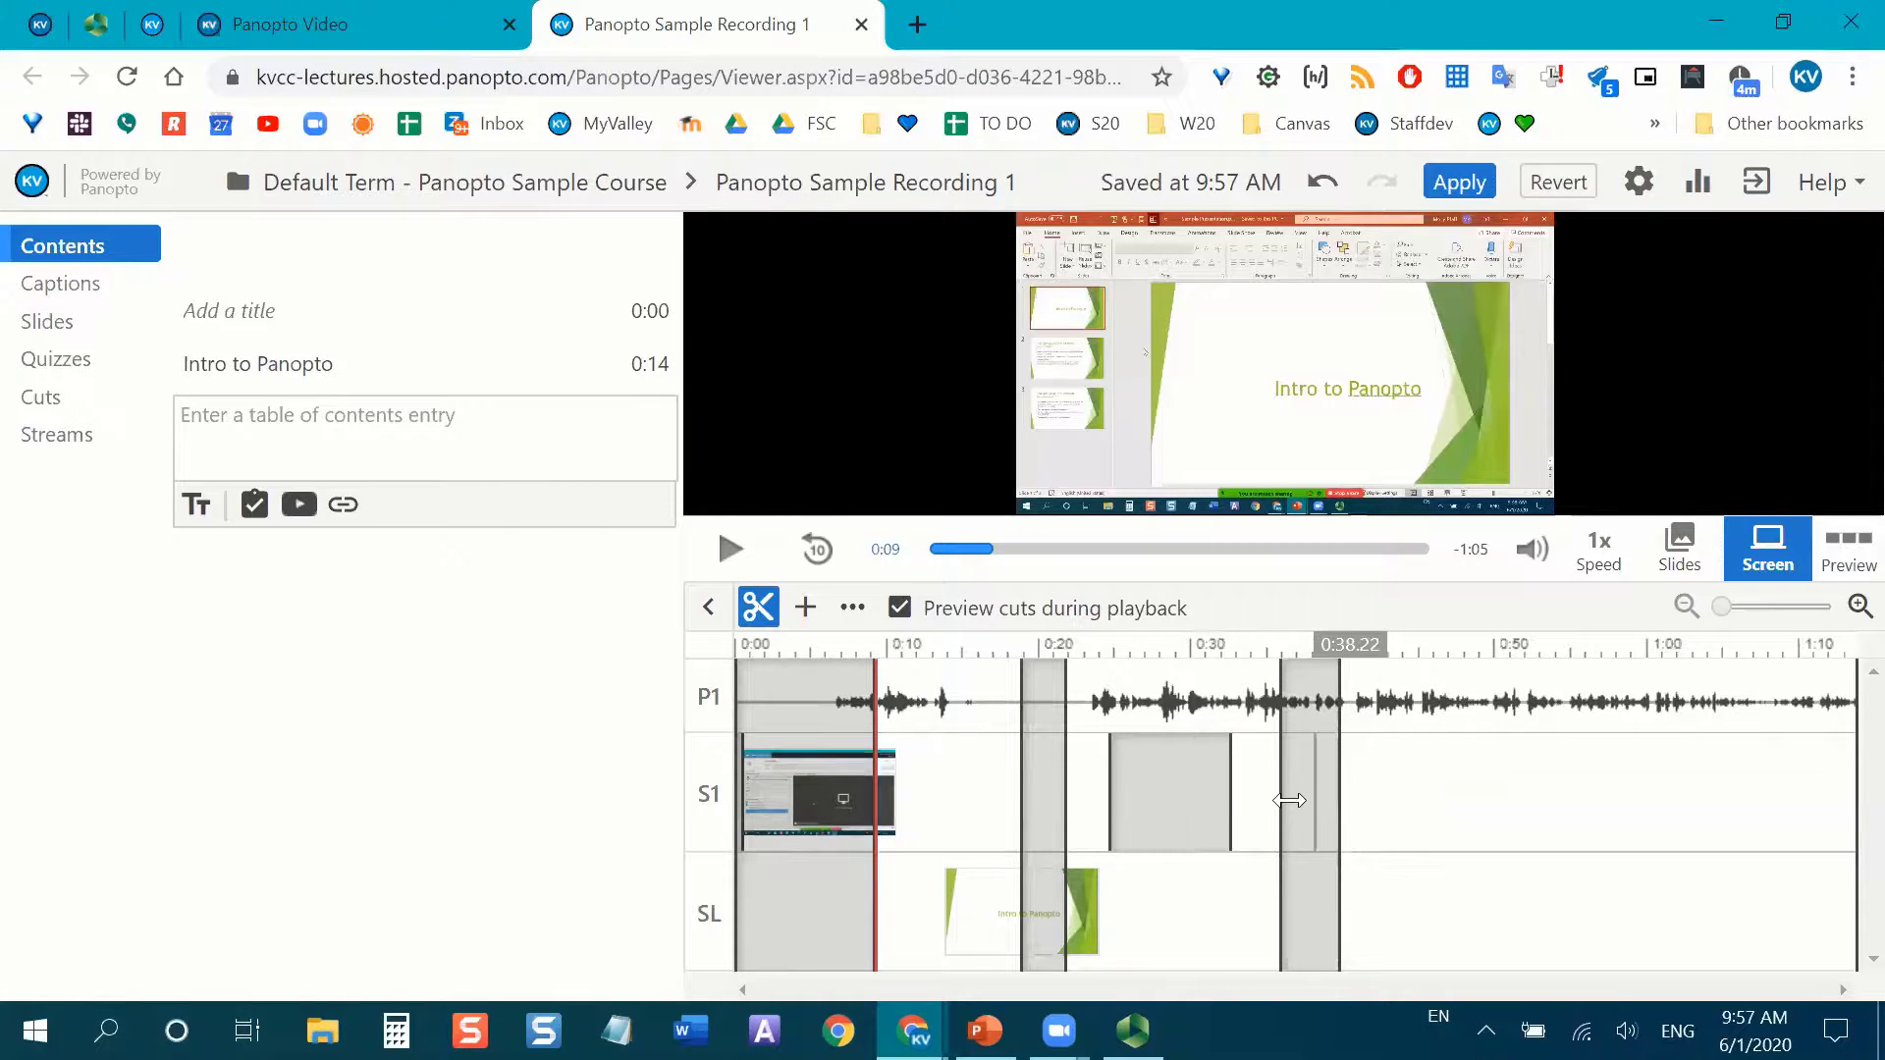
Remove the three trial cuts from the timeline, leaving the opening cut in place.
{"action": "left_click_drag", "start_coordinate": [1065, 783], "coordinate": [1022, 779]}
{"action": "left_click_drag", "start_coordinate": [1247, 784], "coordinate": [1113, 774]}
{"action": "left_click_drag", "start_coordinate": [1340, 782], "coordinate": [1268, 825]}
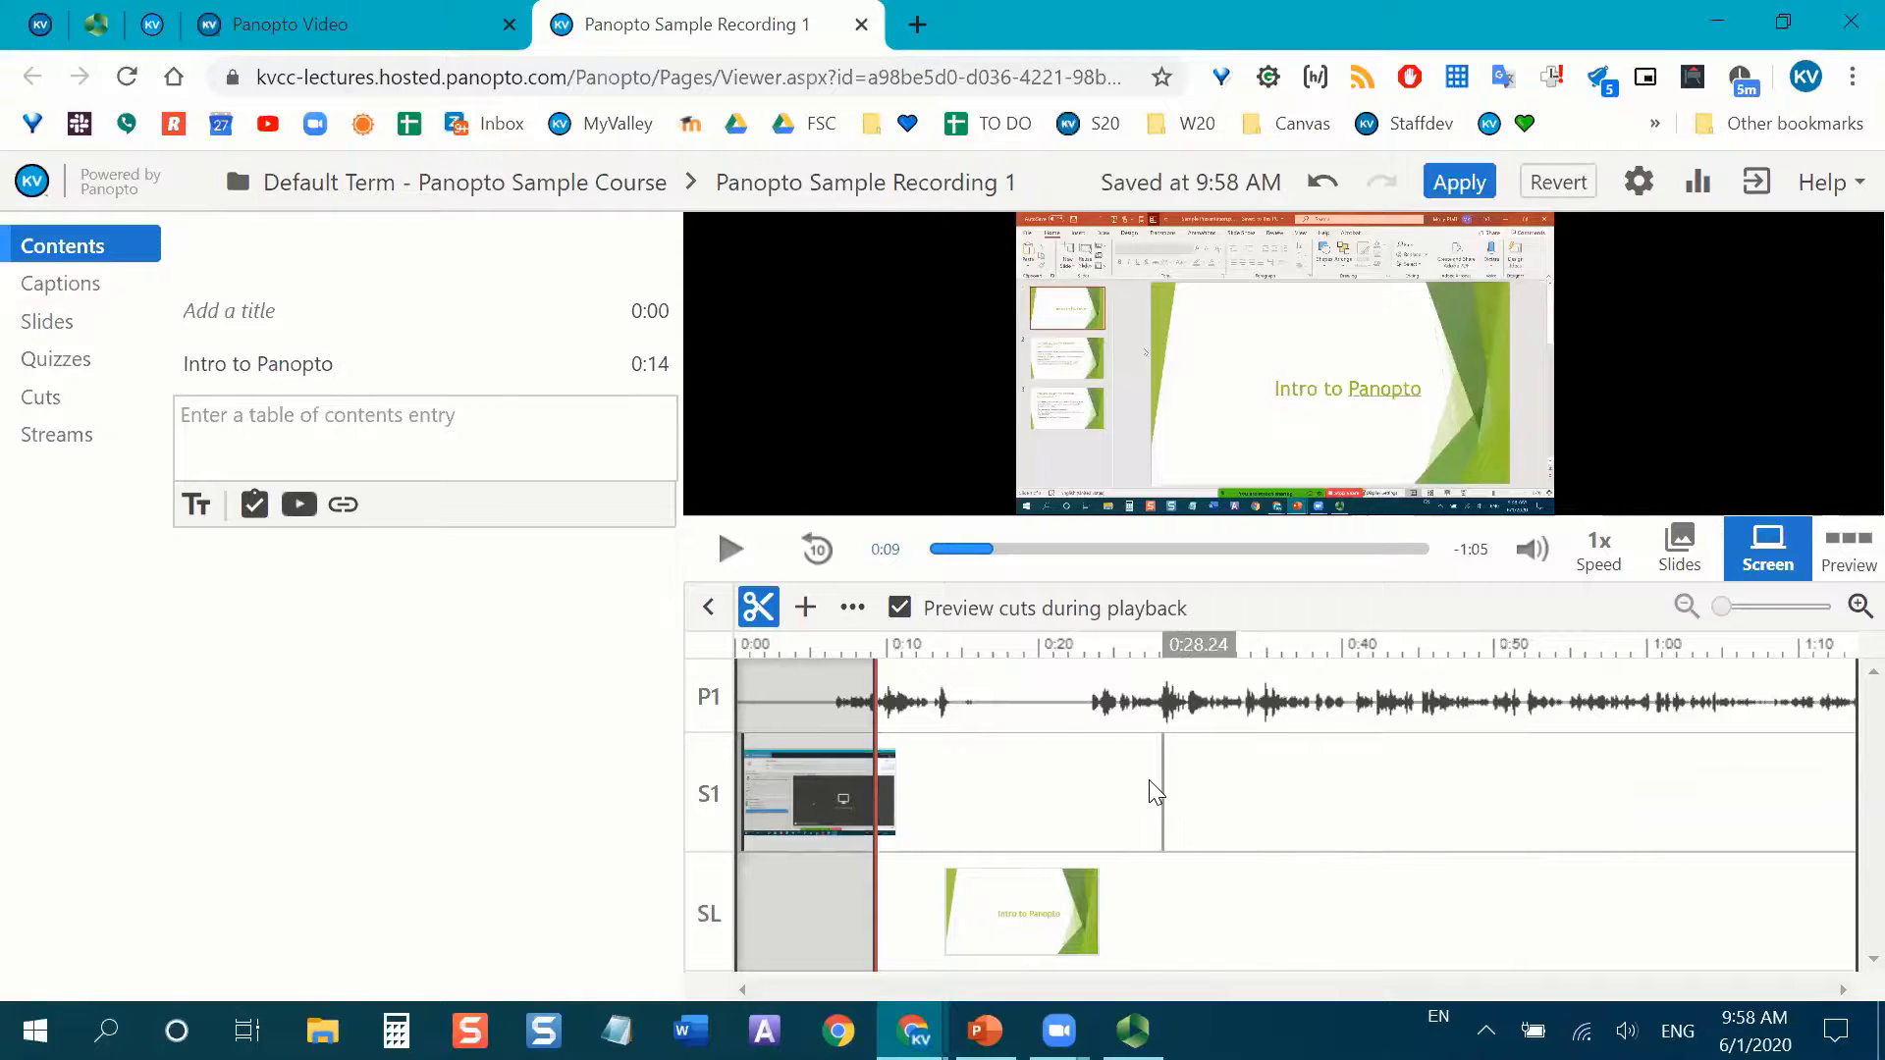
Cut all streams from 0:27.75 to 0:32.40 and preview the cut by playing from 0:25 to just past it.
{"action": "left_click_drag", "start_coordinate": [1147, 790], "coordinate": [1146, 791]}
{"action": "left_click_drag", "start_coordinate": [1168, 930], "coordinate": [1230, 692]}
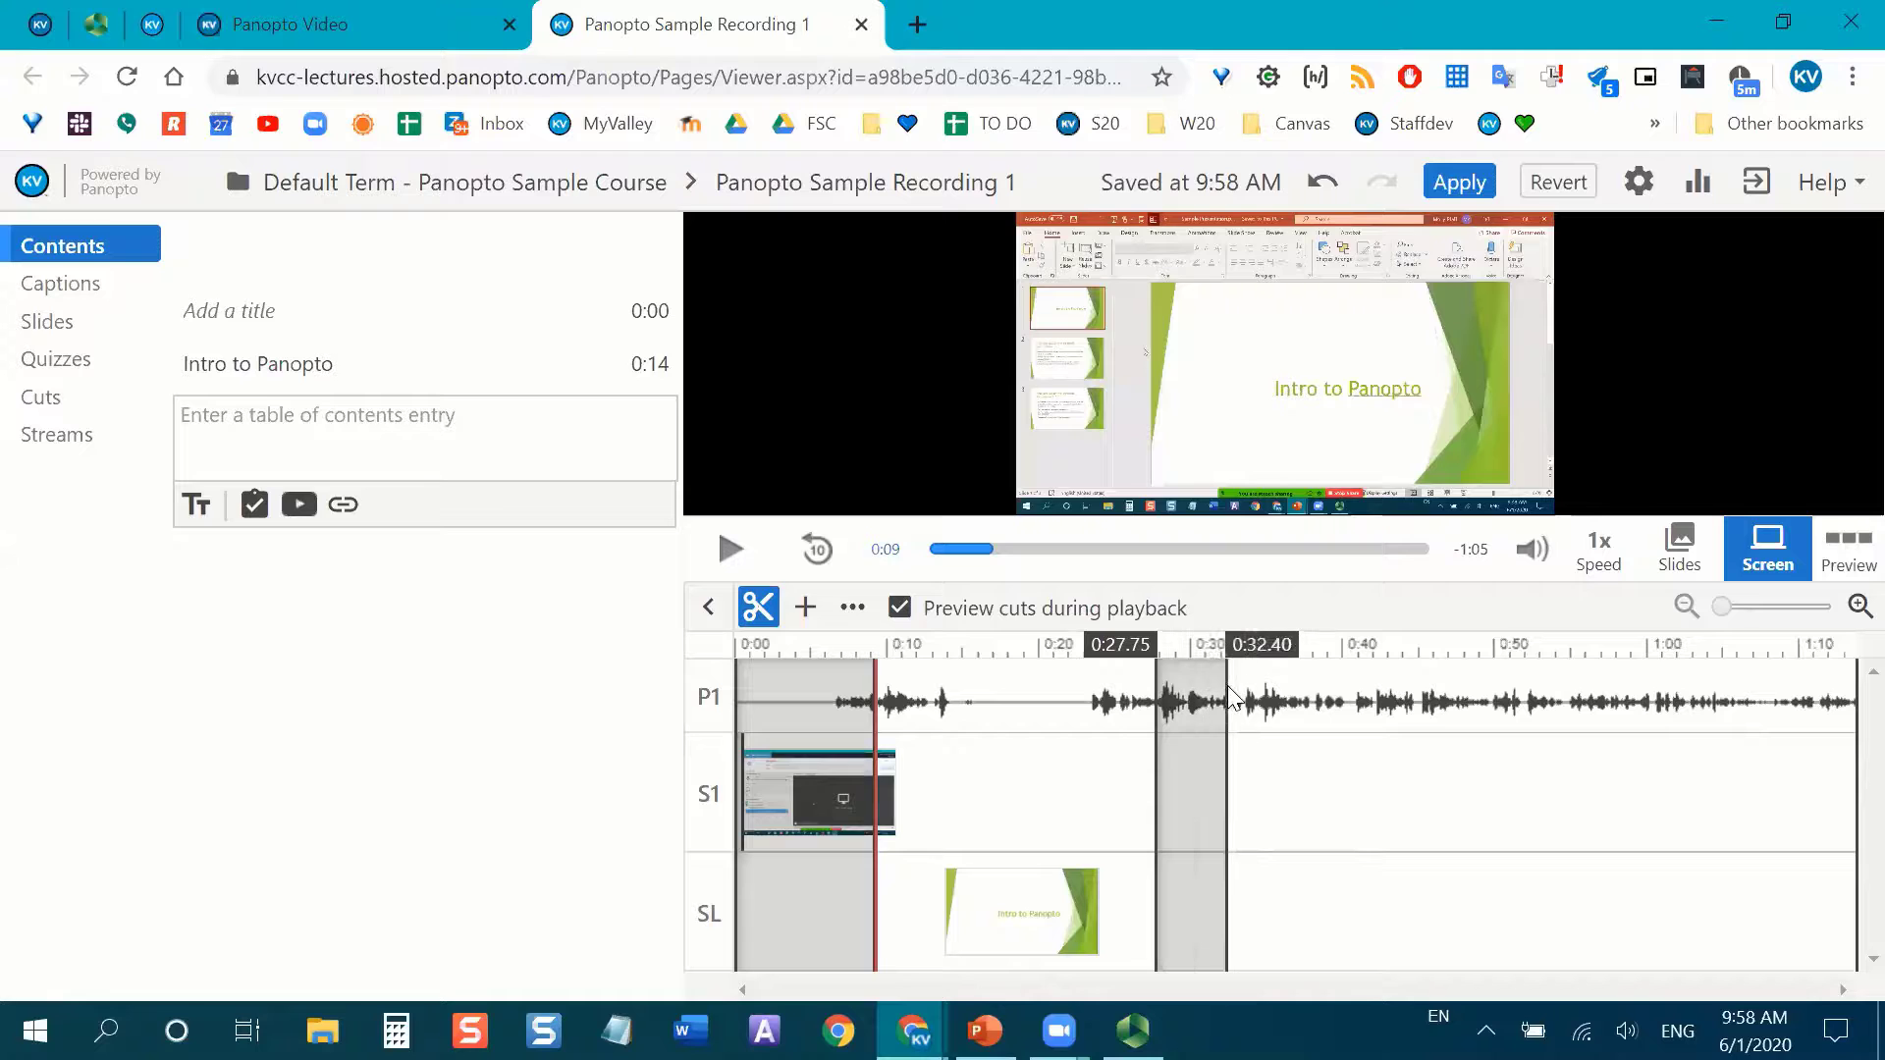
{"action": "left_click", "coordinate": [1106, 648]}
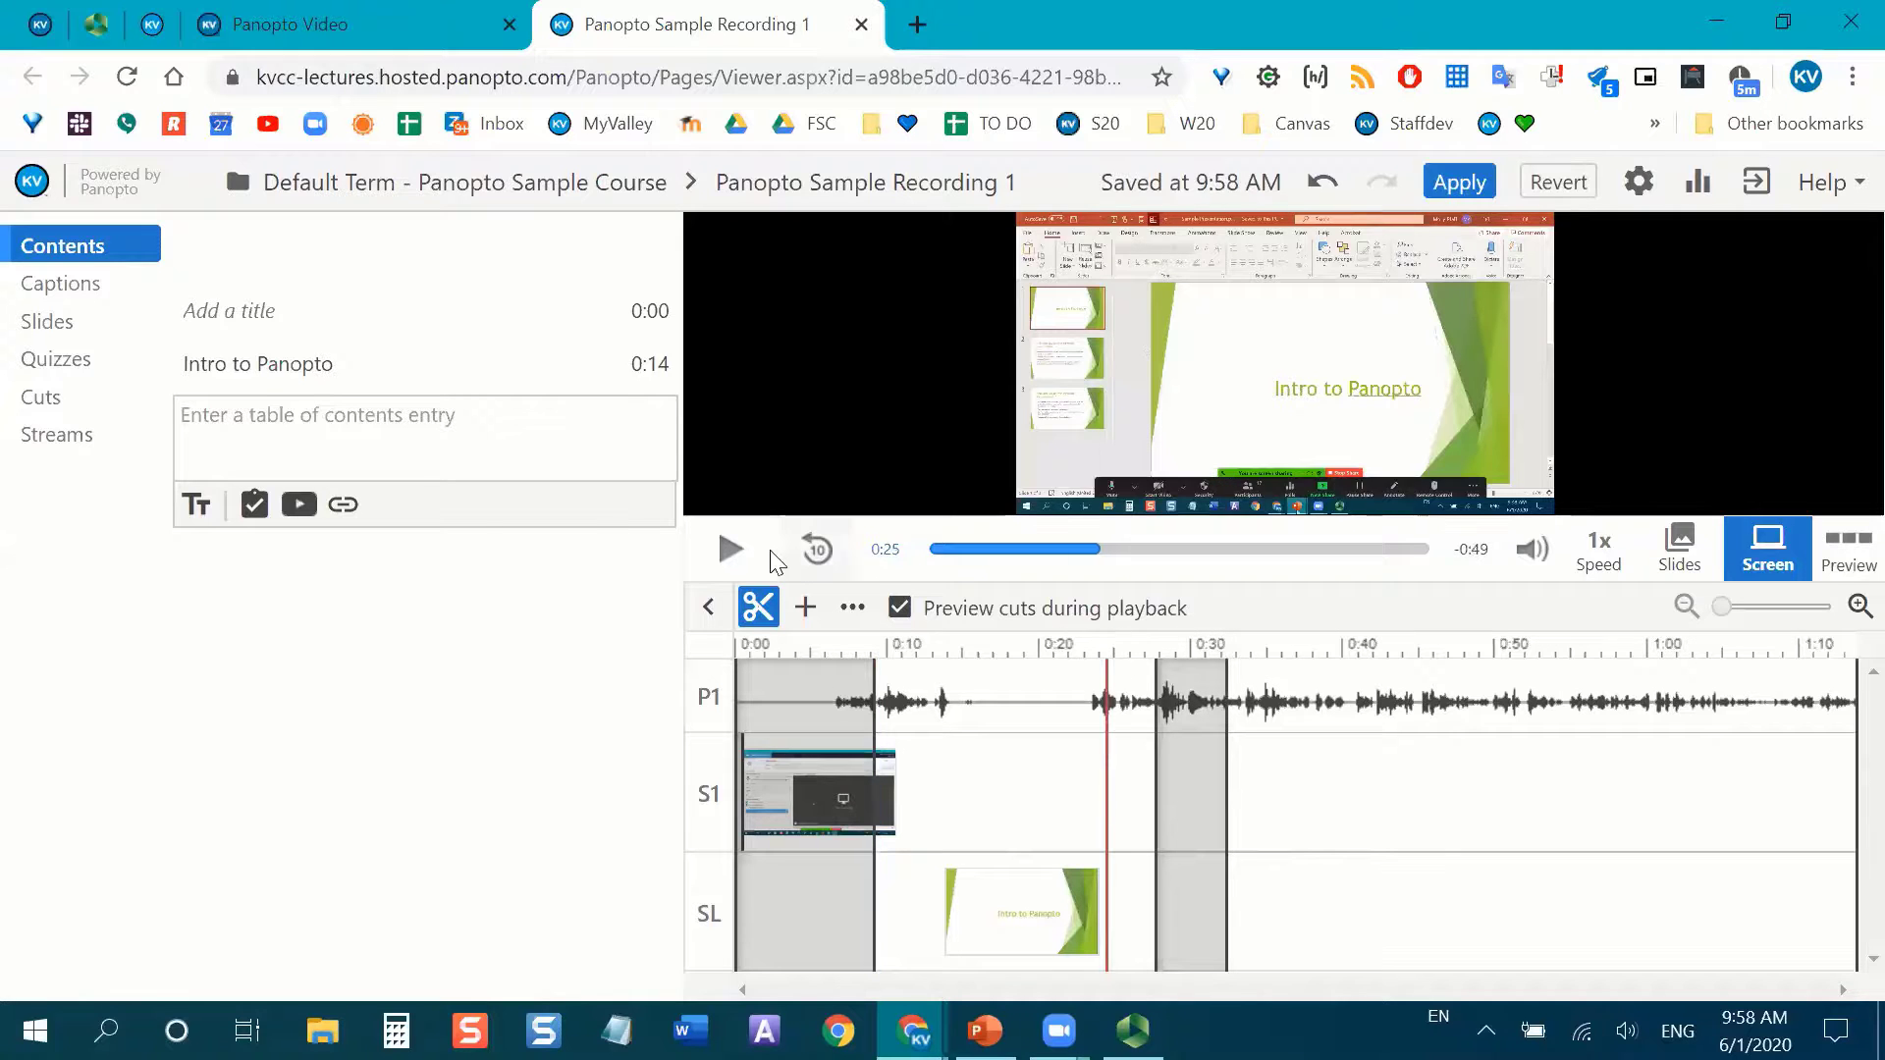
{"action": "left_click", "coordinate": [743, 546]}
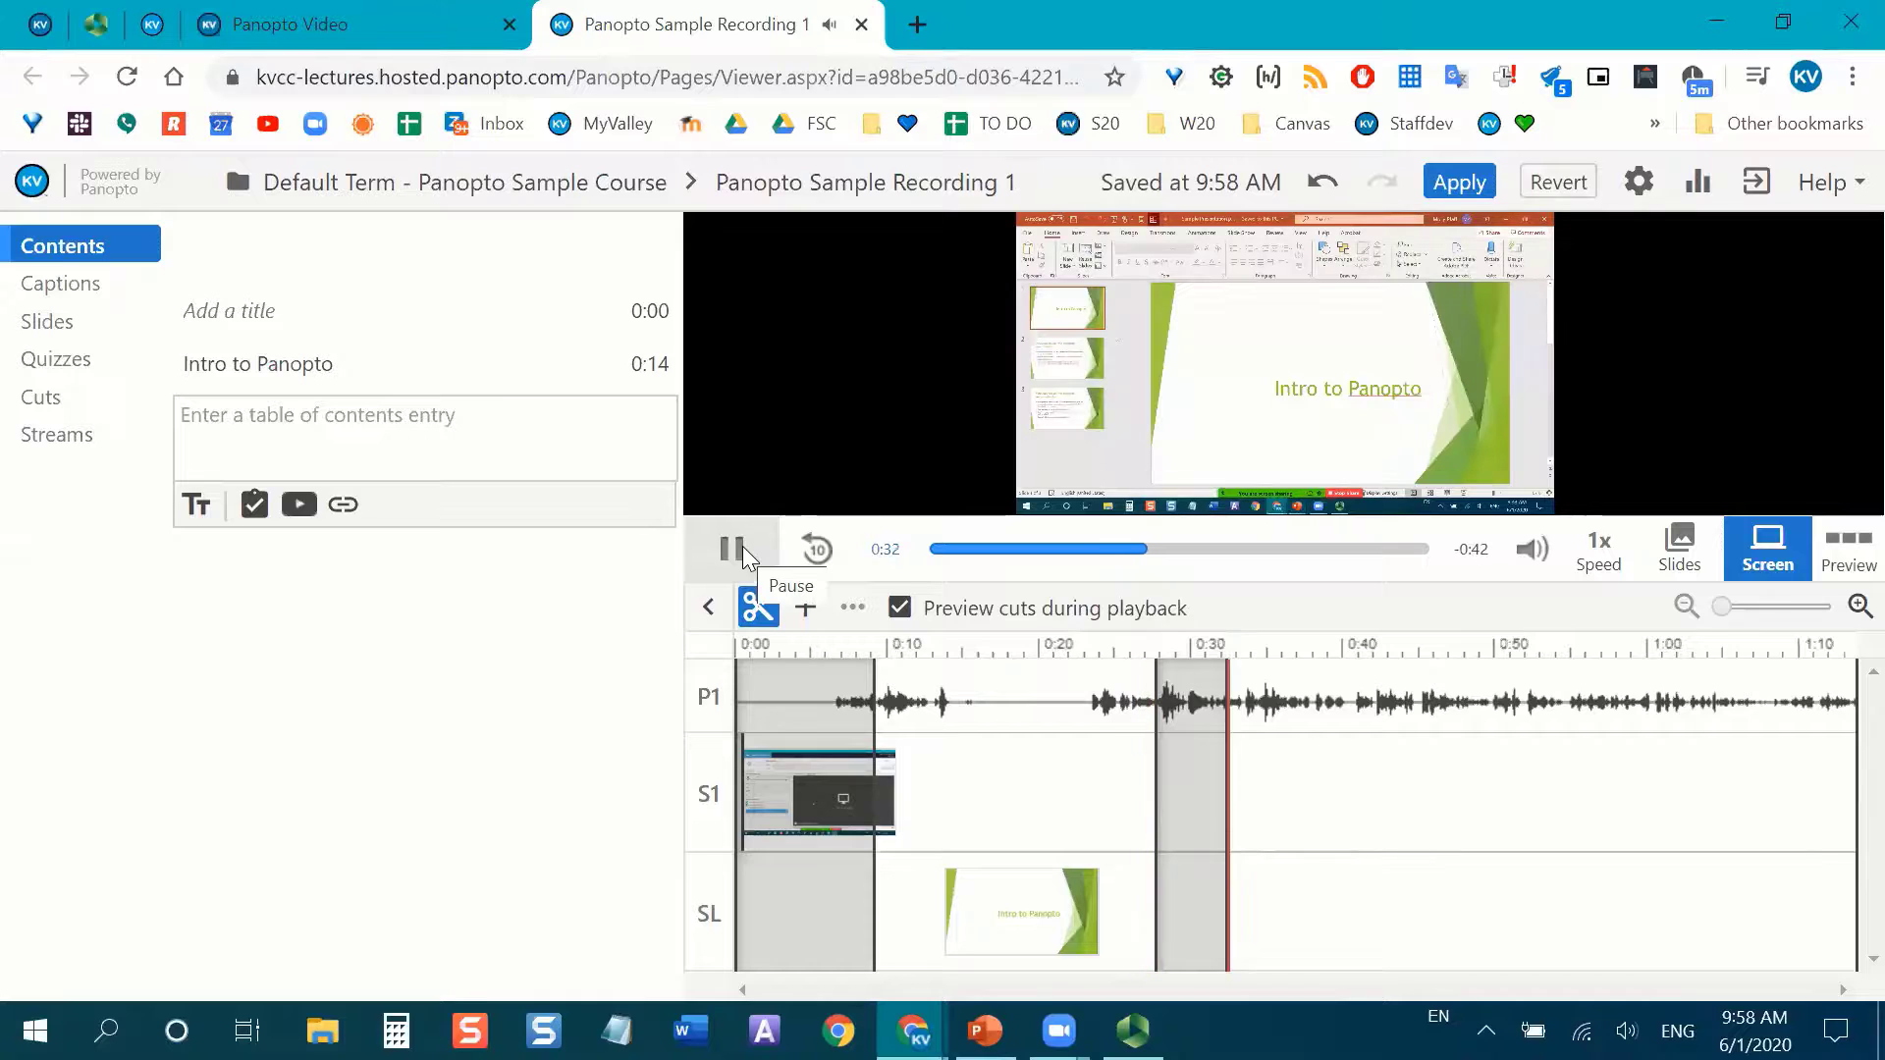
{"action": "left_click", "coordinate": [743, 553]}
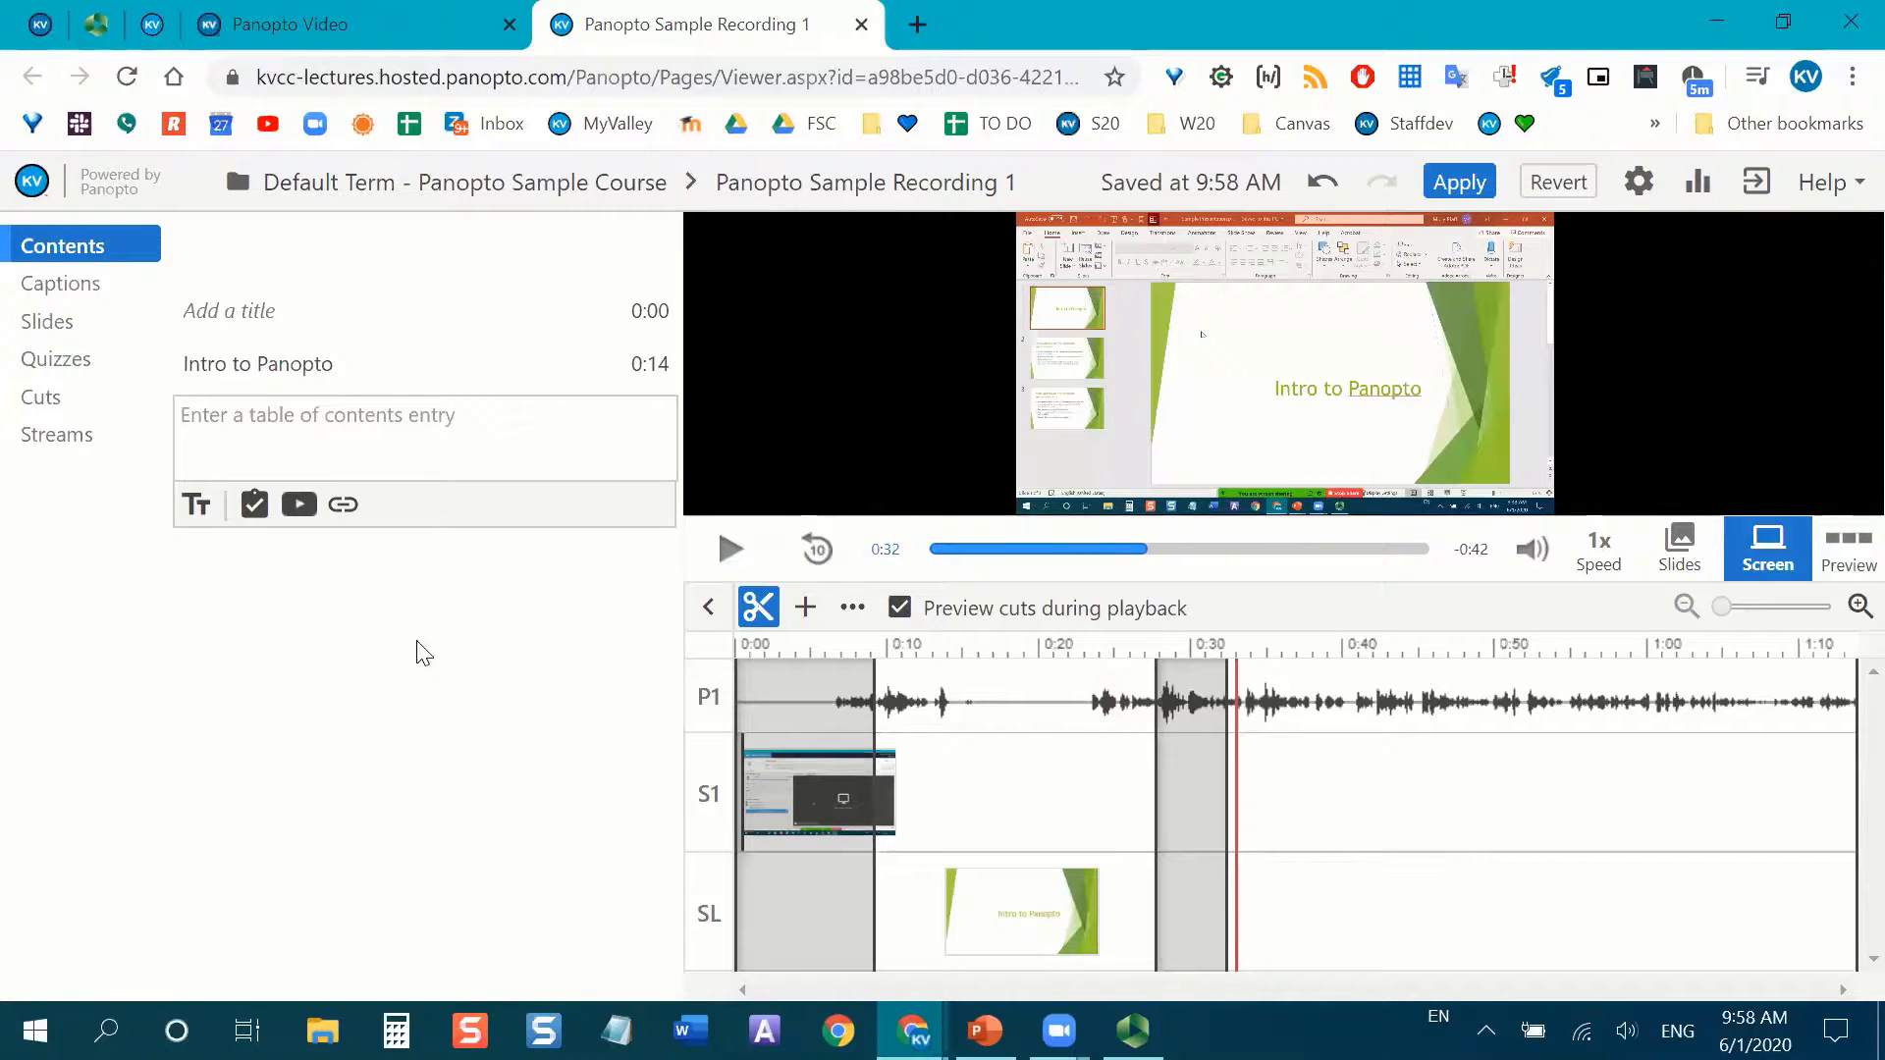
Try to apply the cuts to the recording and return to the course's Panopto Video folder.
{"action": "left_click", "coordinate": [1466, 189]}
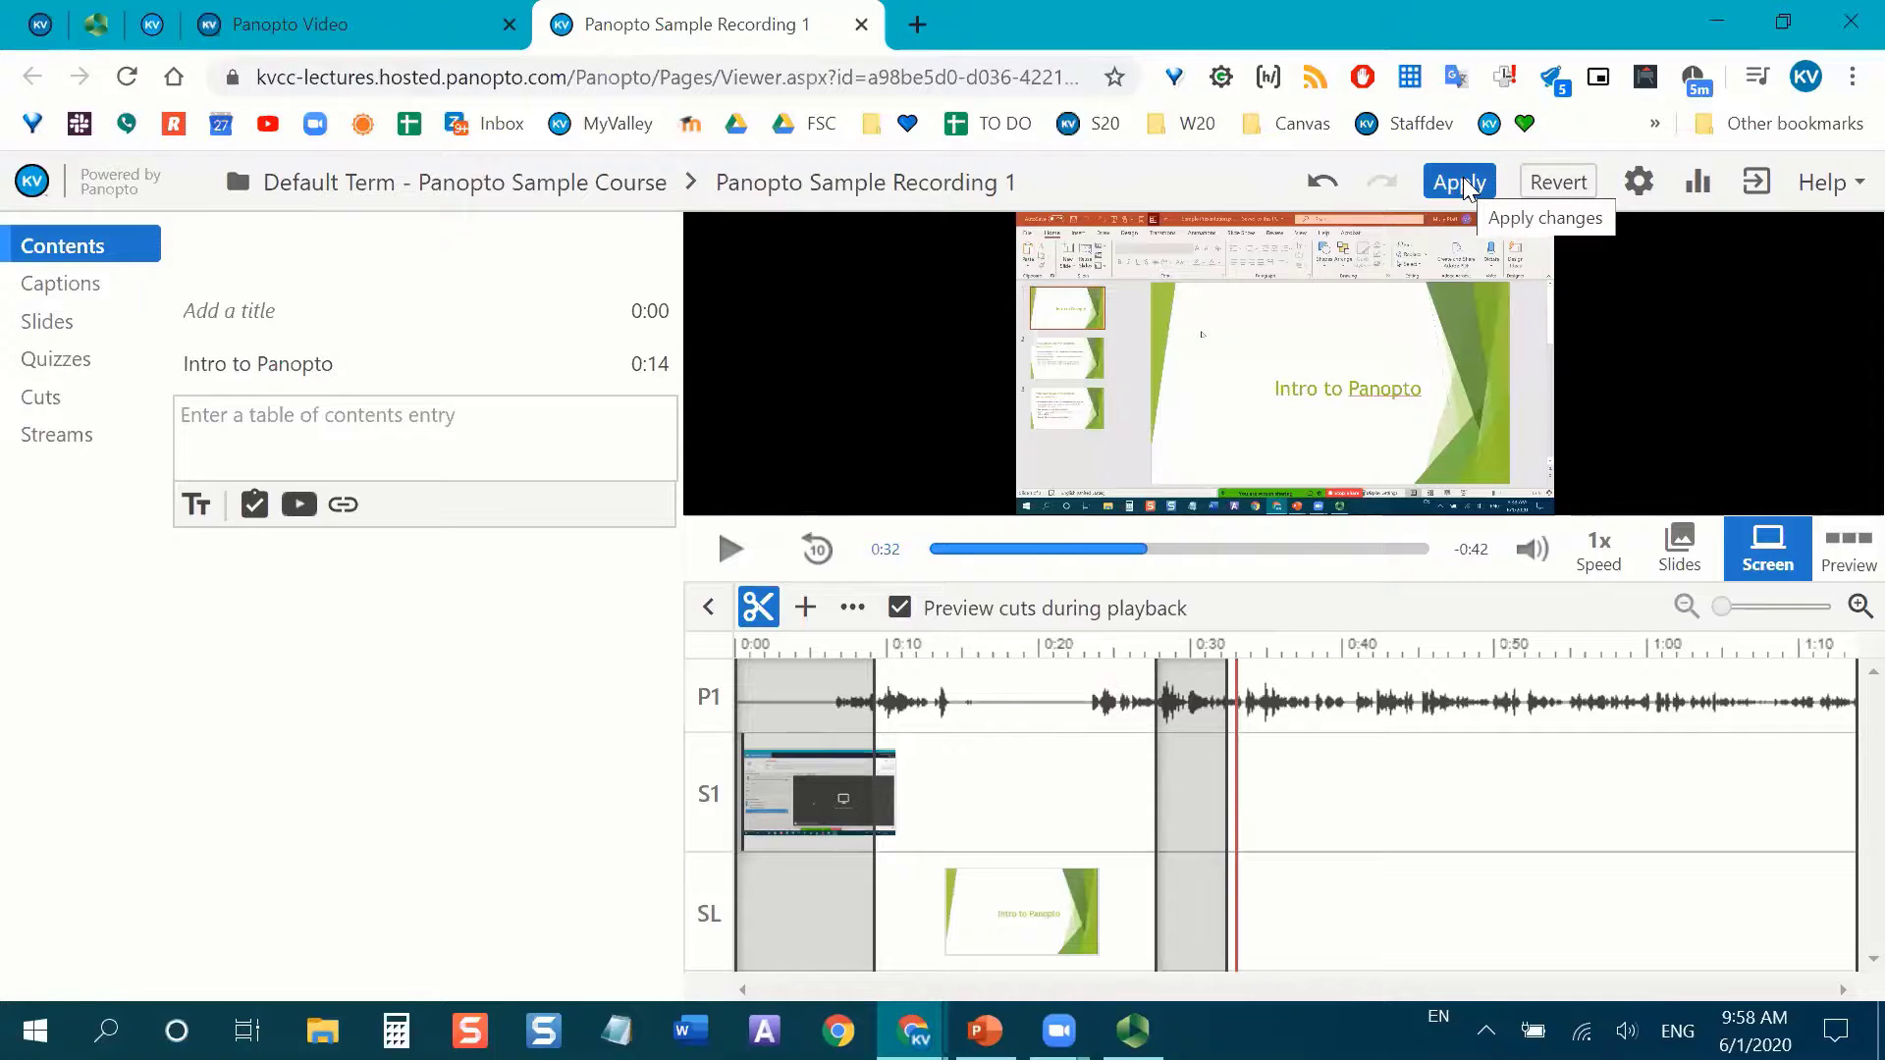
{"action": "left_click", "coordinate": [1463, 191]}
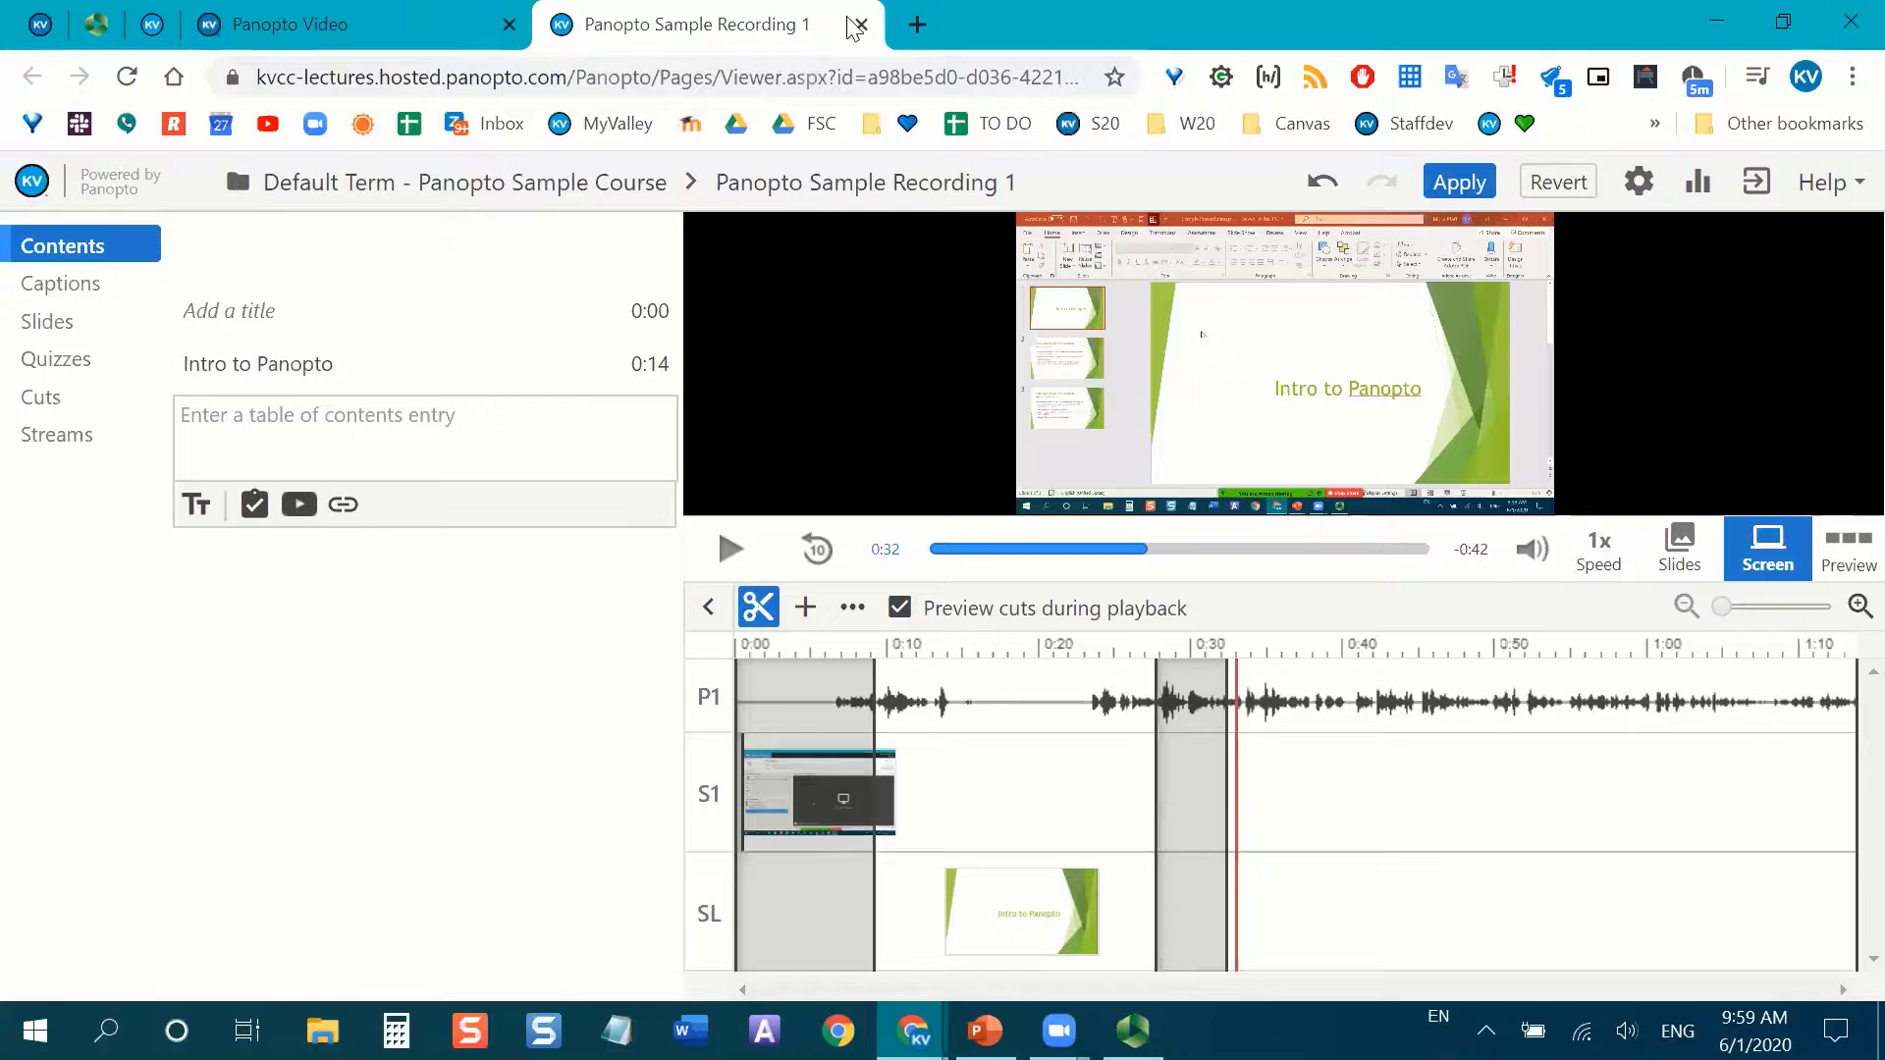
{"action": "left_click", "coordinate": [419, 13]}
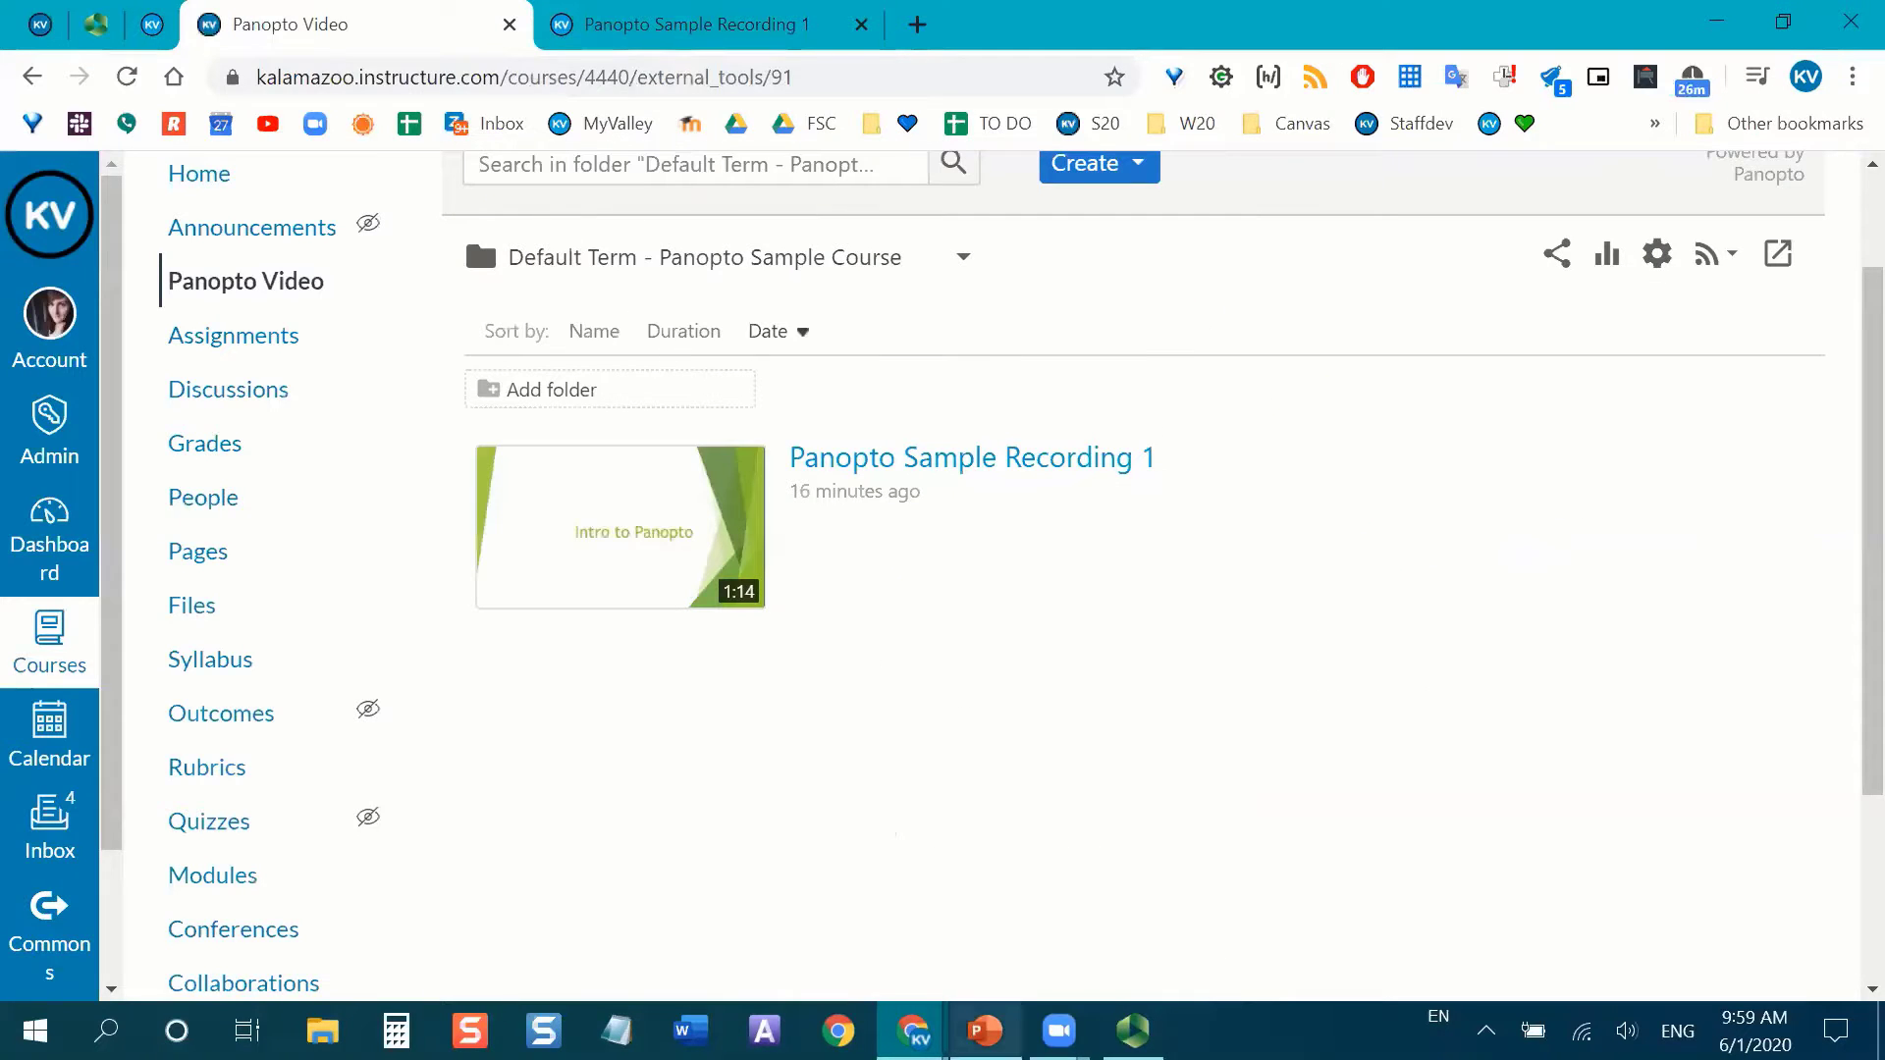
Switch to the PowerPoint slide show, advance to the Removing Content slide and reveal its points on the scissors tool and gray sections.
{"action": "key", "text": "alt+Tab"}
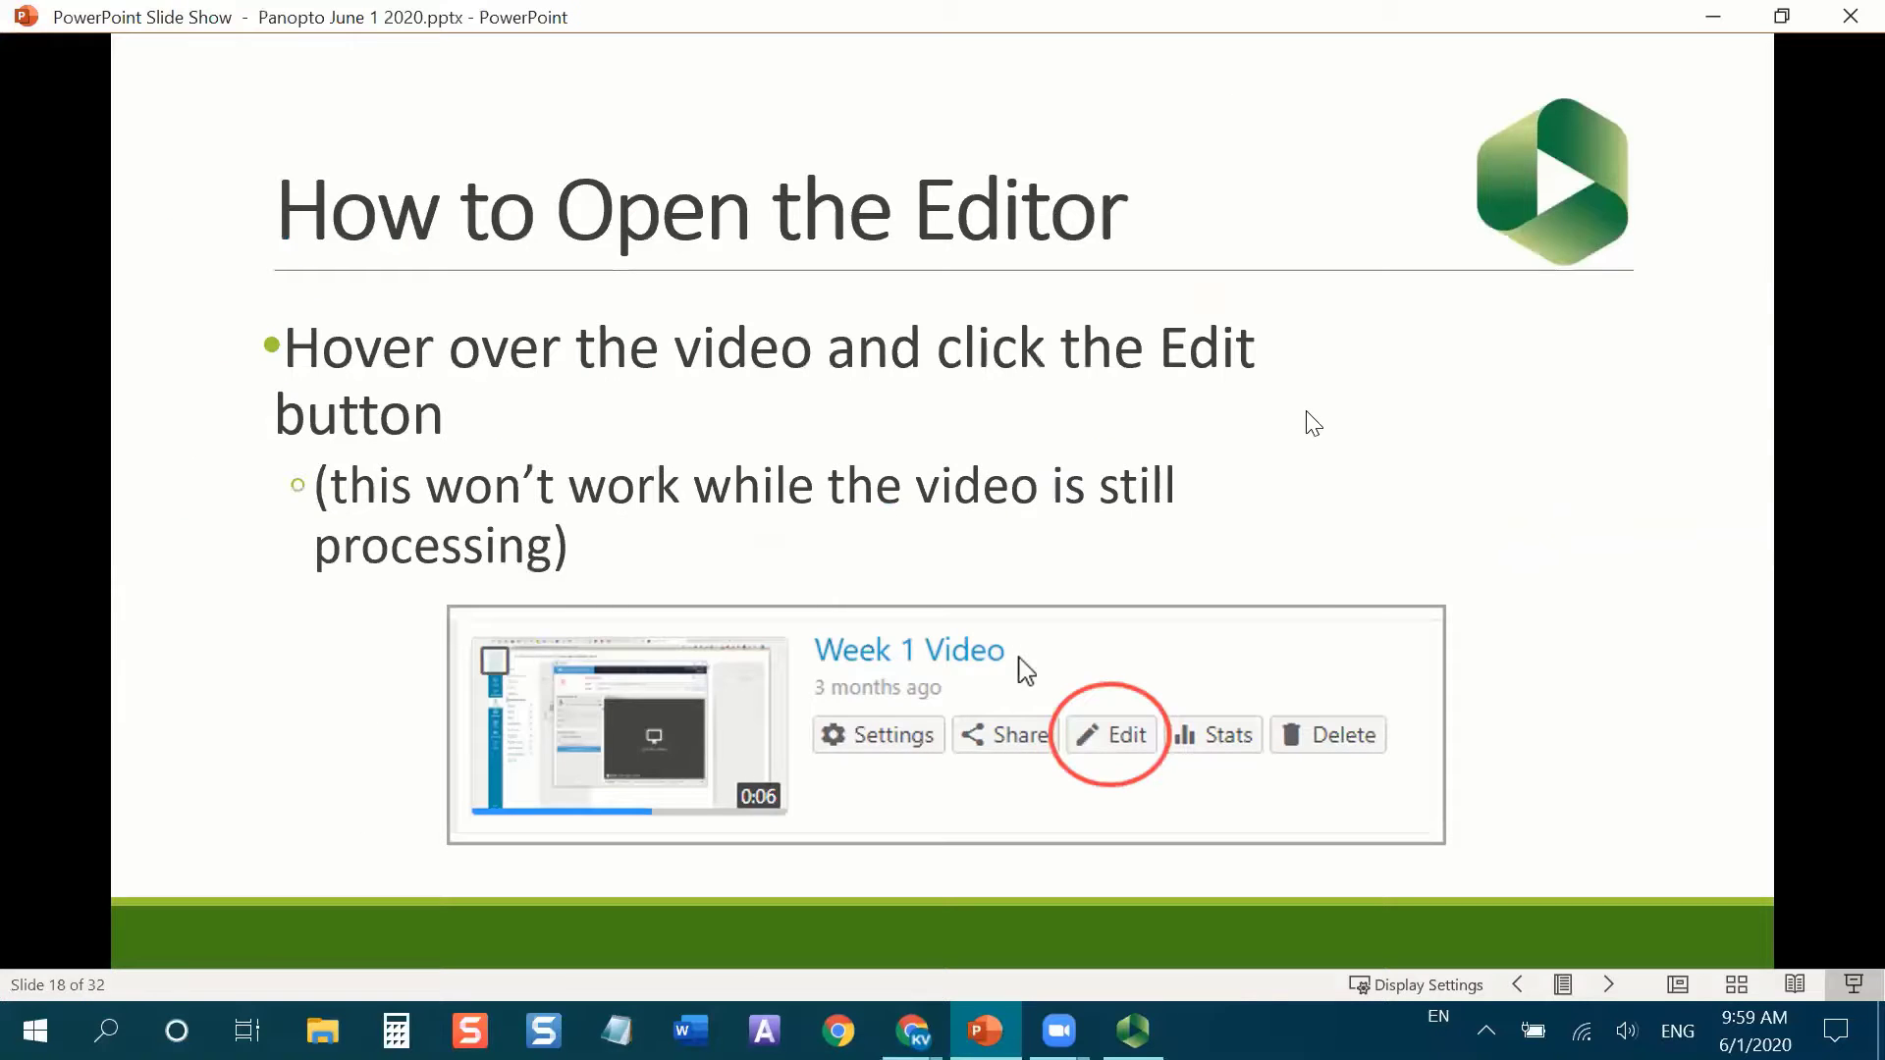
{"action": "key", "text": "Right"}
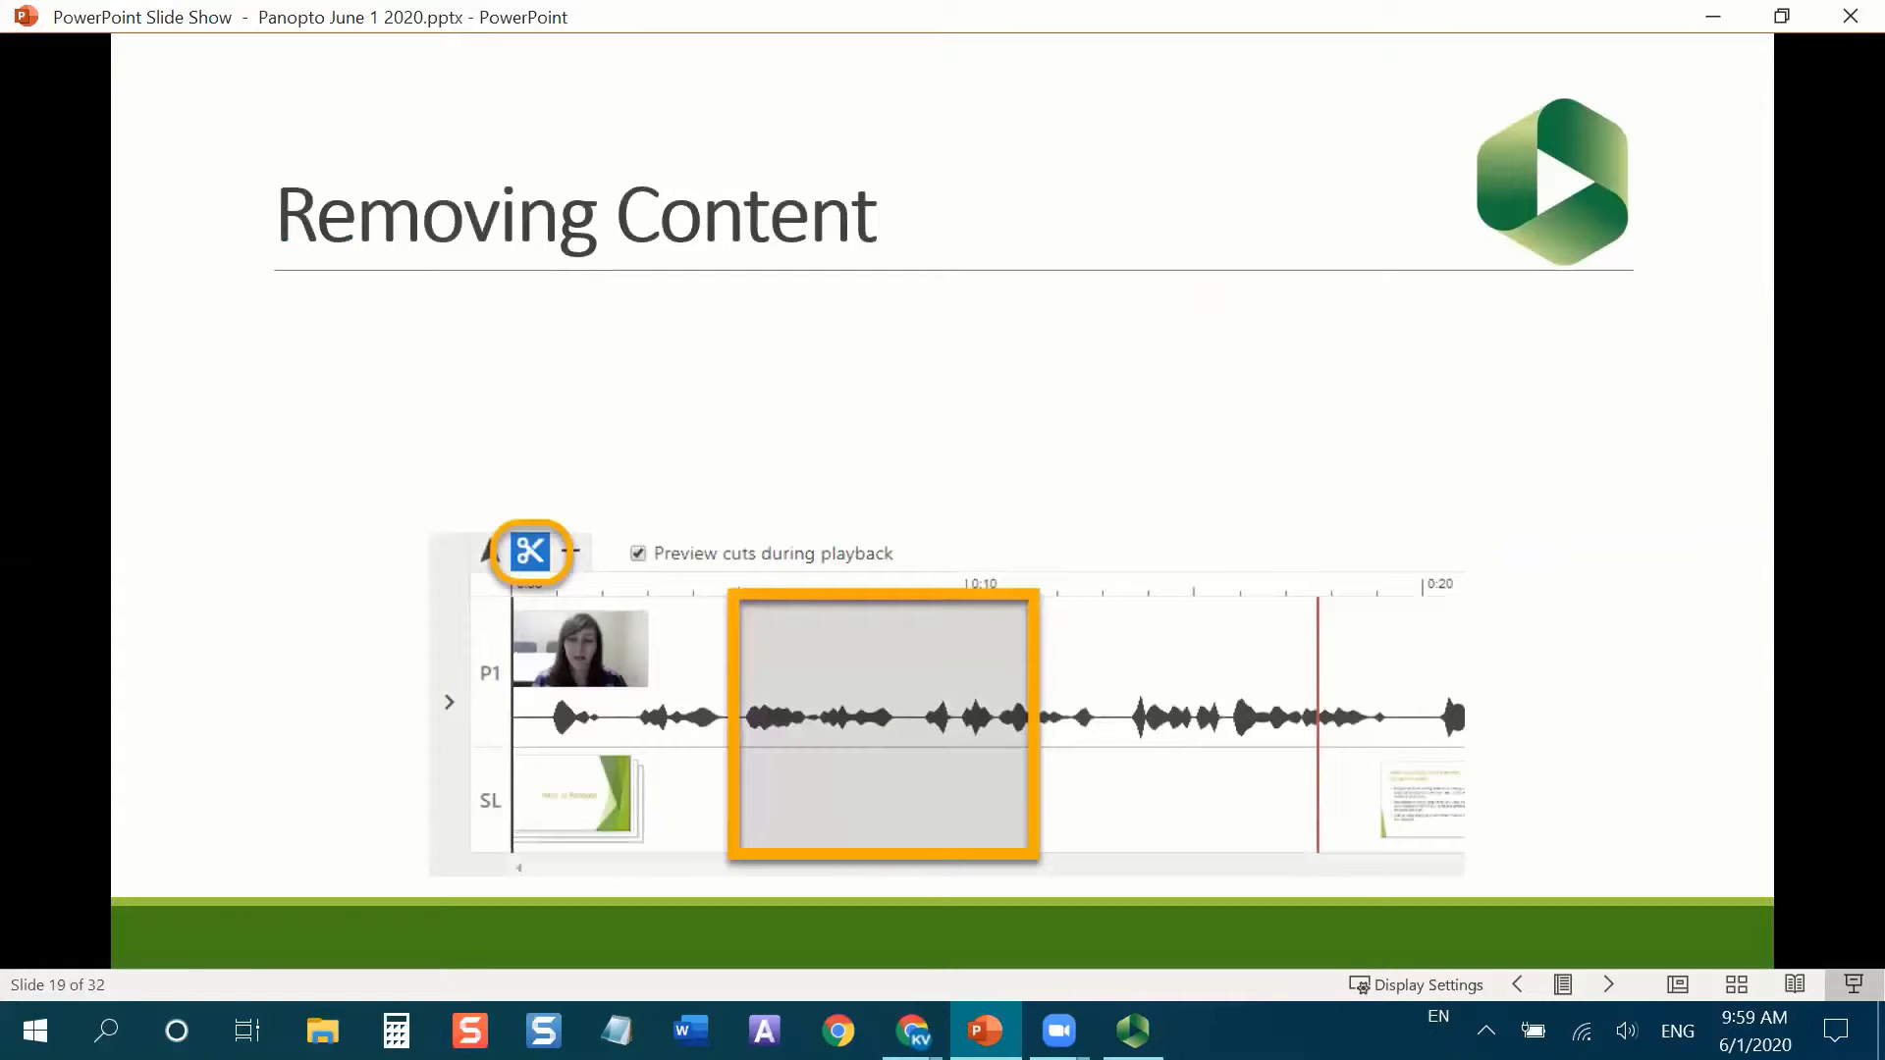
{"action": "key", "text": "Right"}
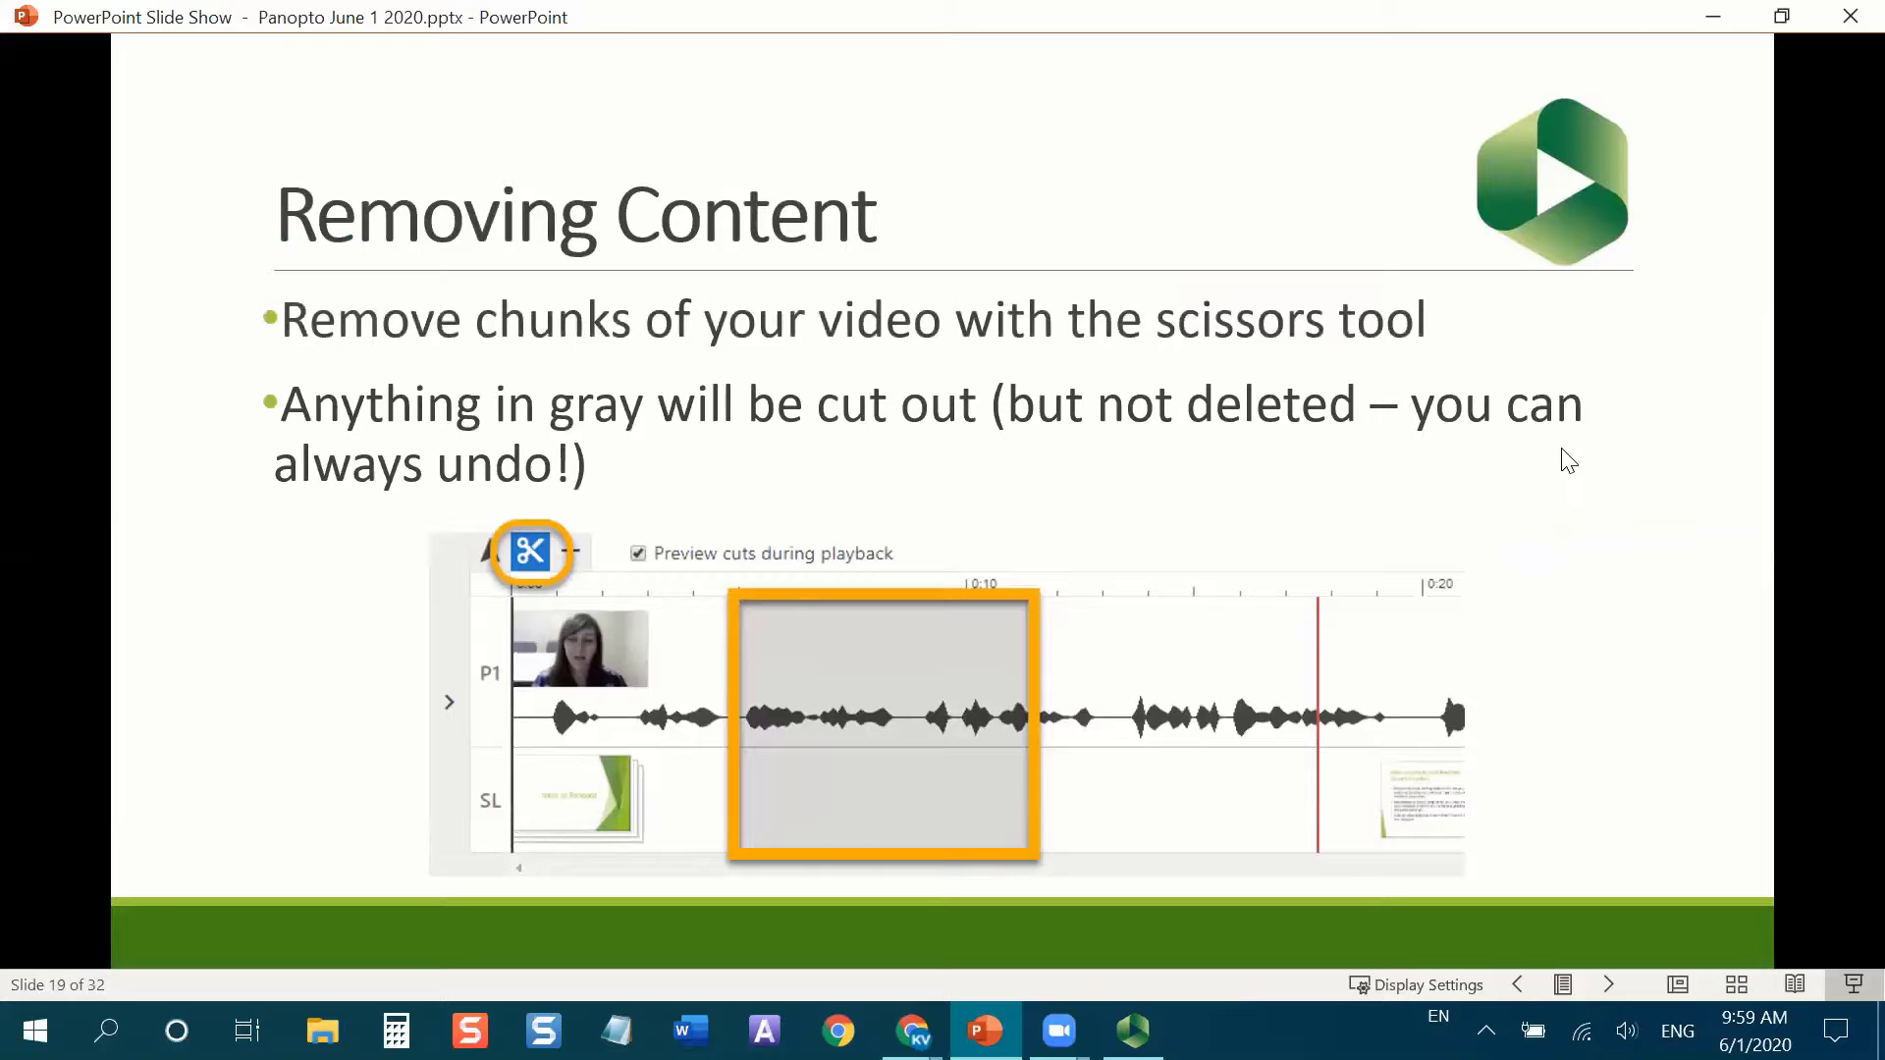
Advance to the Automatic Captions slide and reveal its points through editing the imported captions for accuracy.
{"action": "key", "text": "Right"}
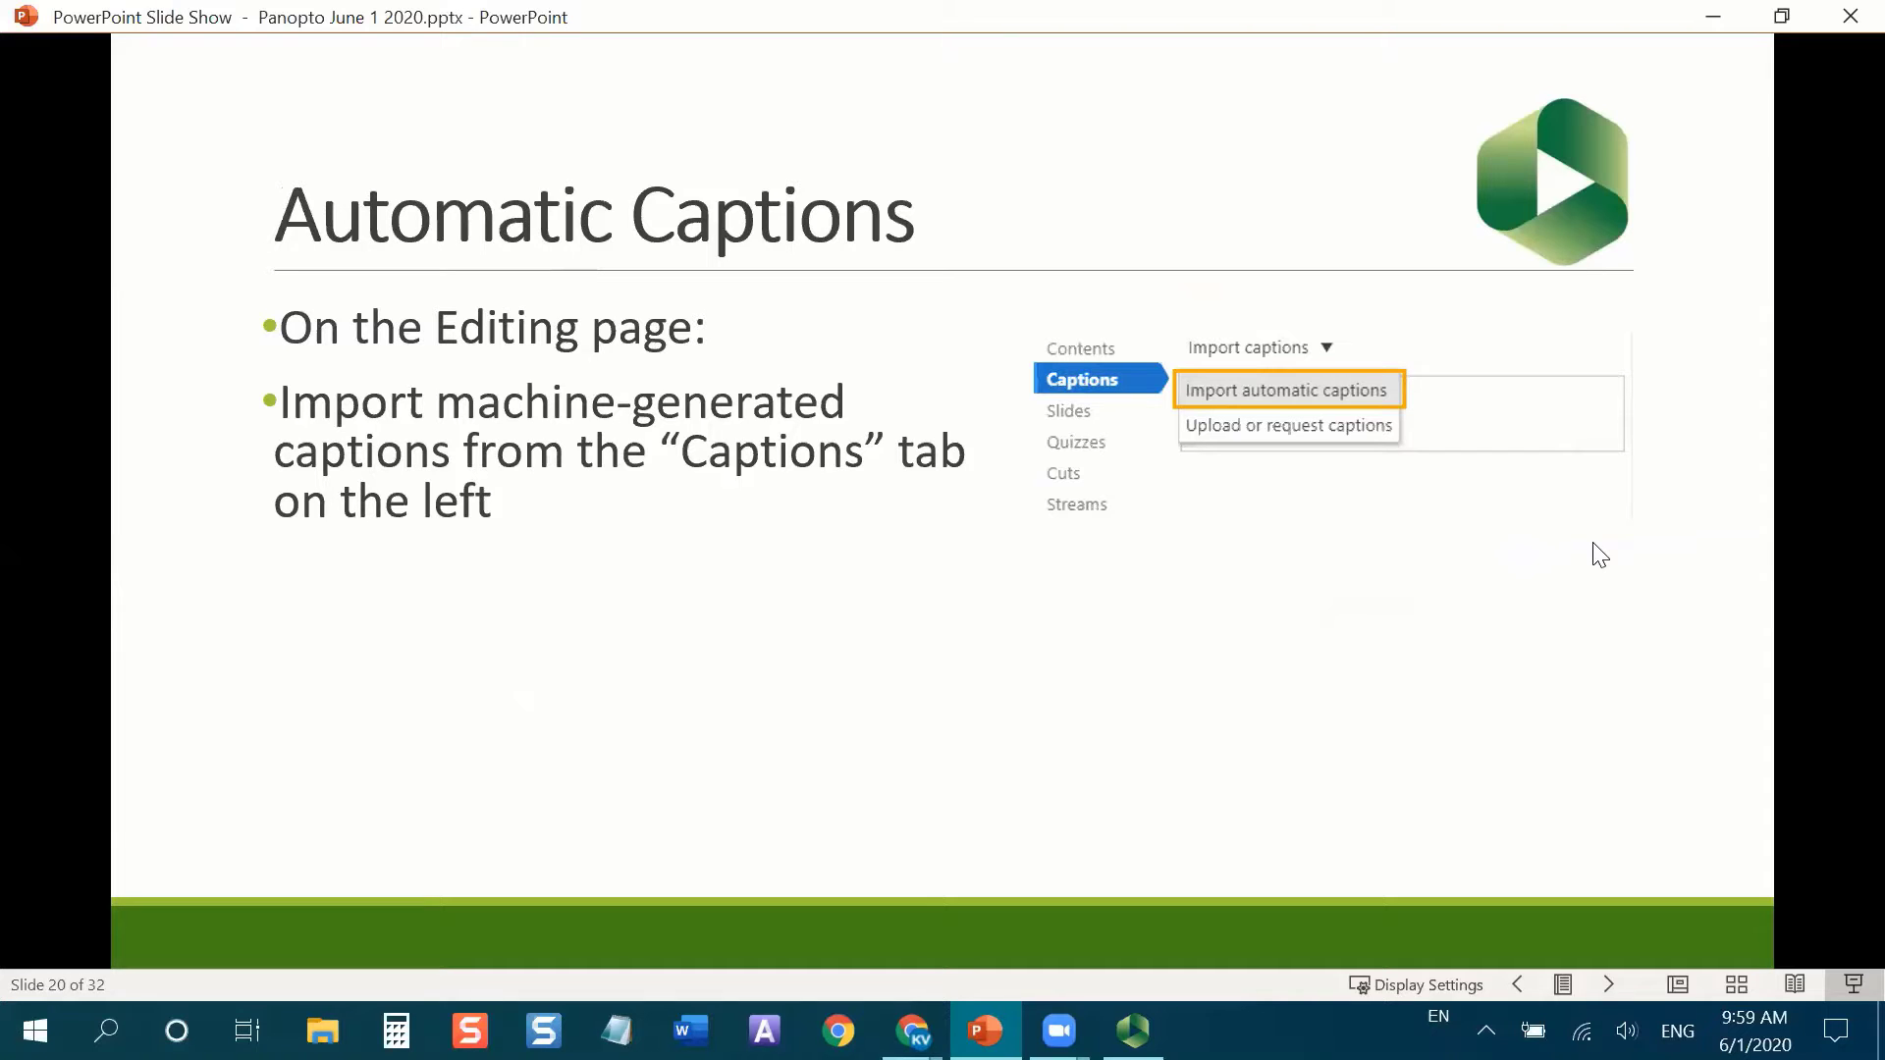
{"action": "left_click", "coordinate": [1543, 595]}
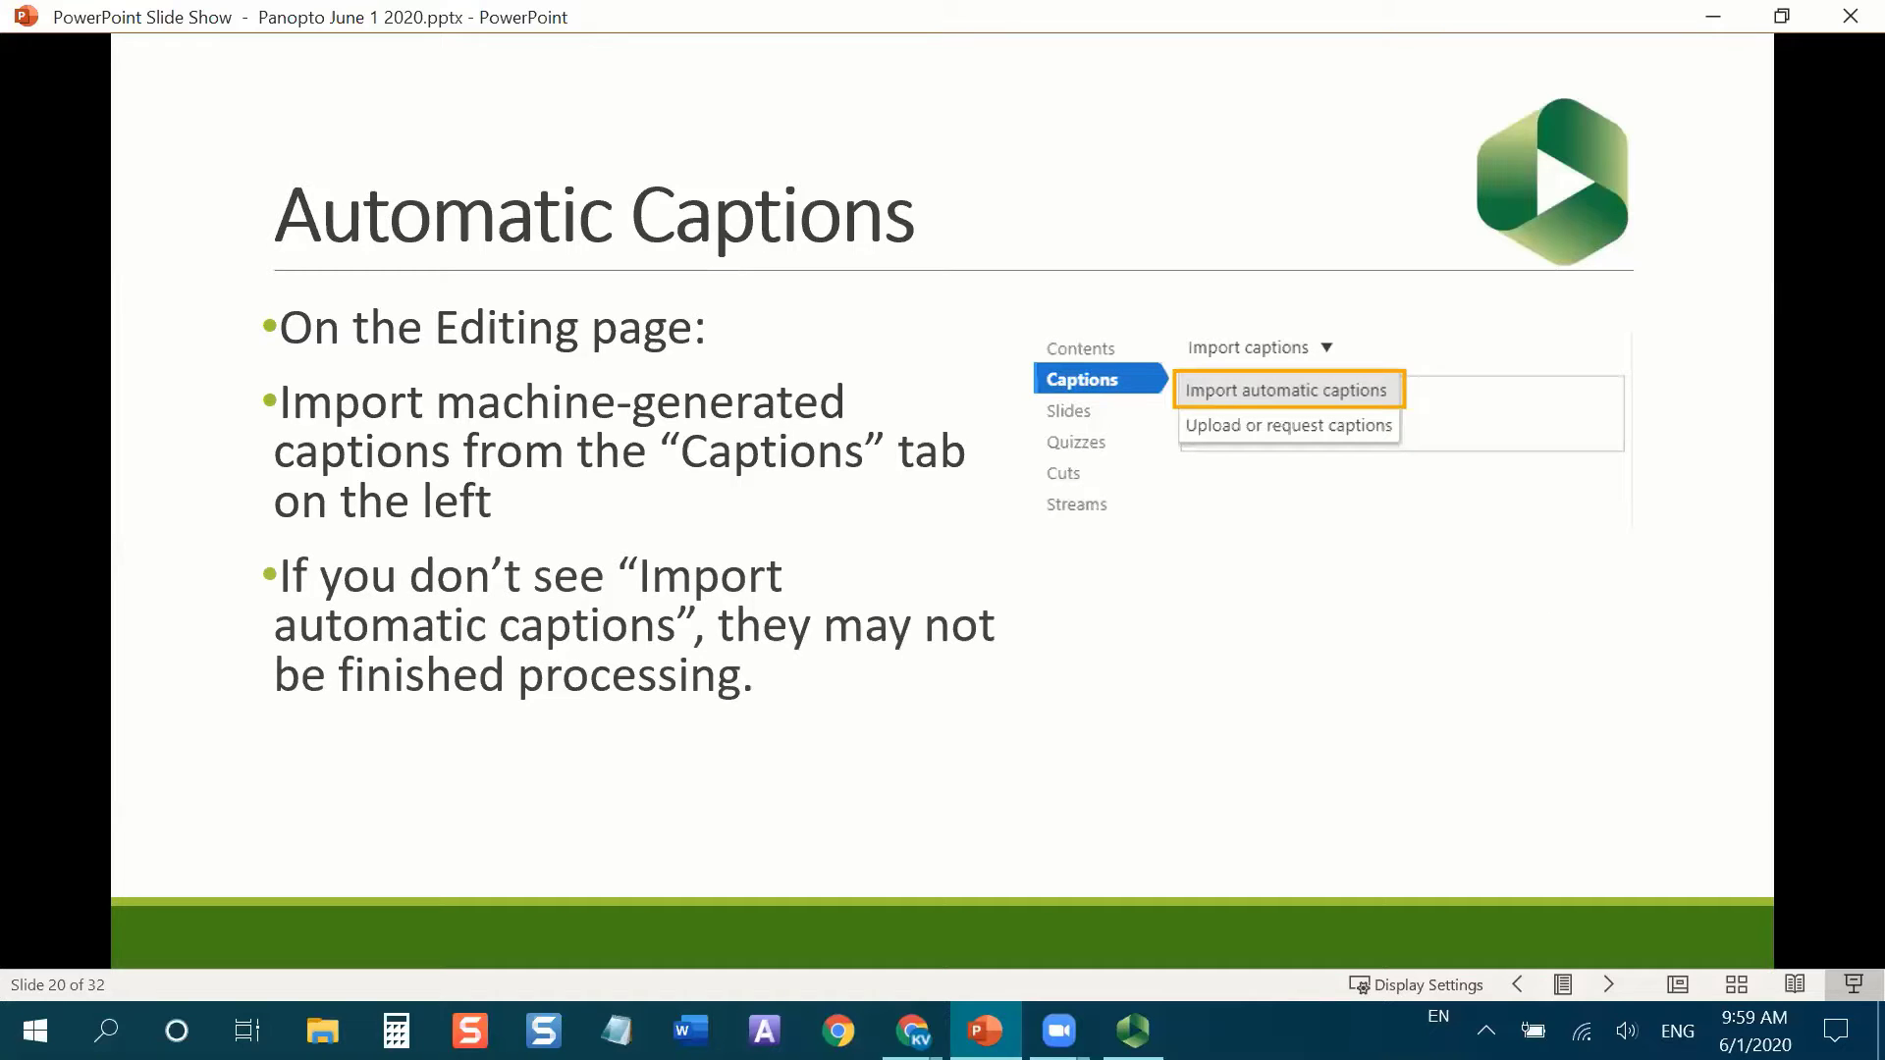
{"action": "key", "text": "Right"}
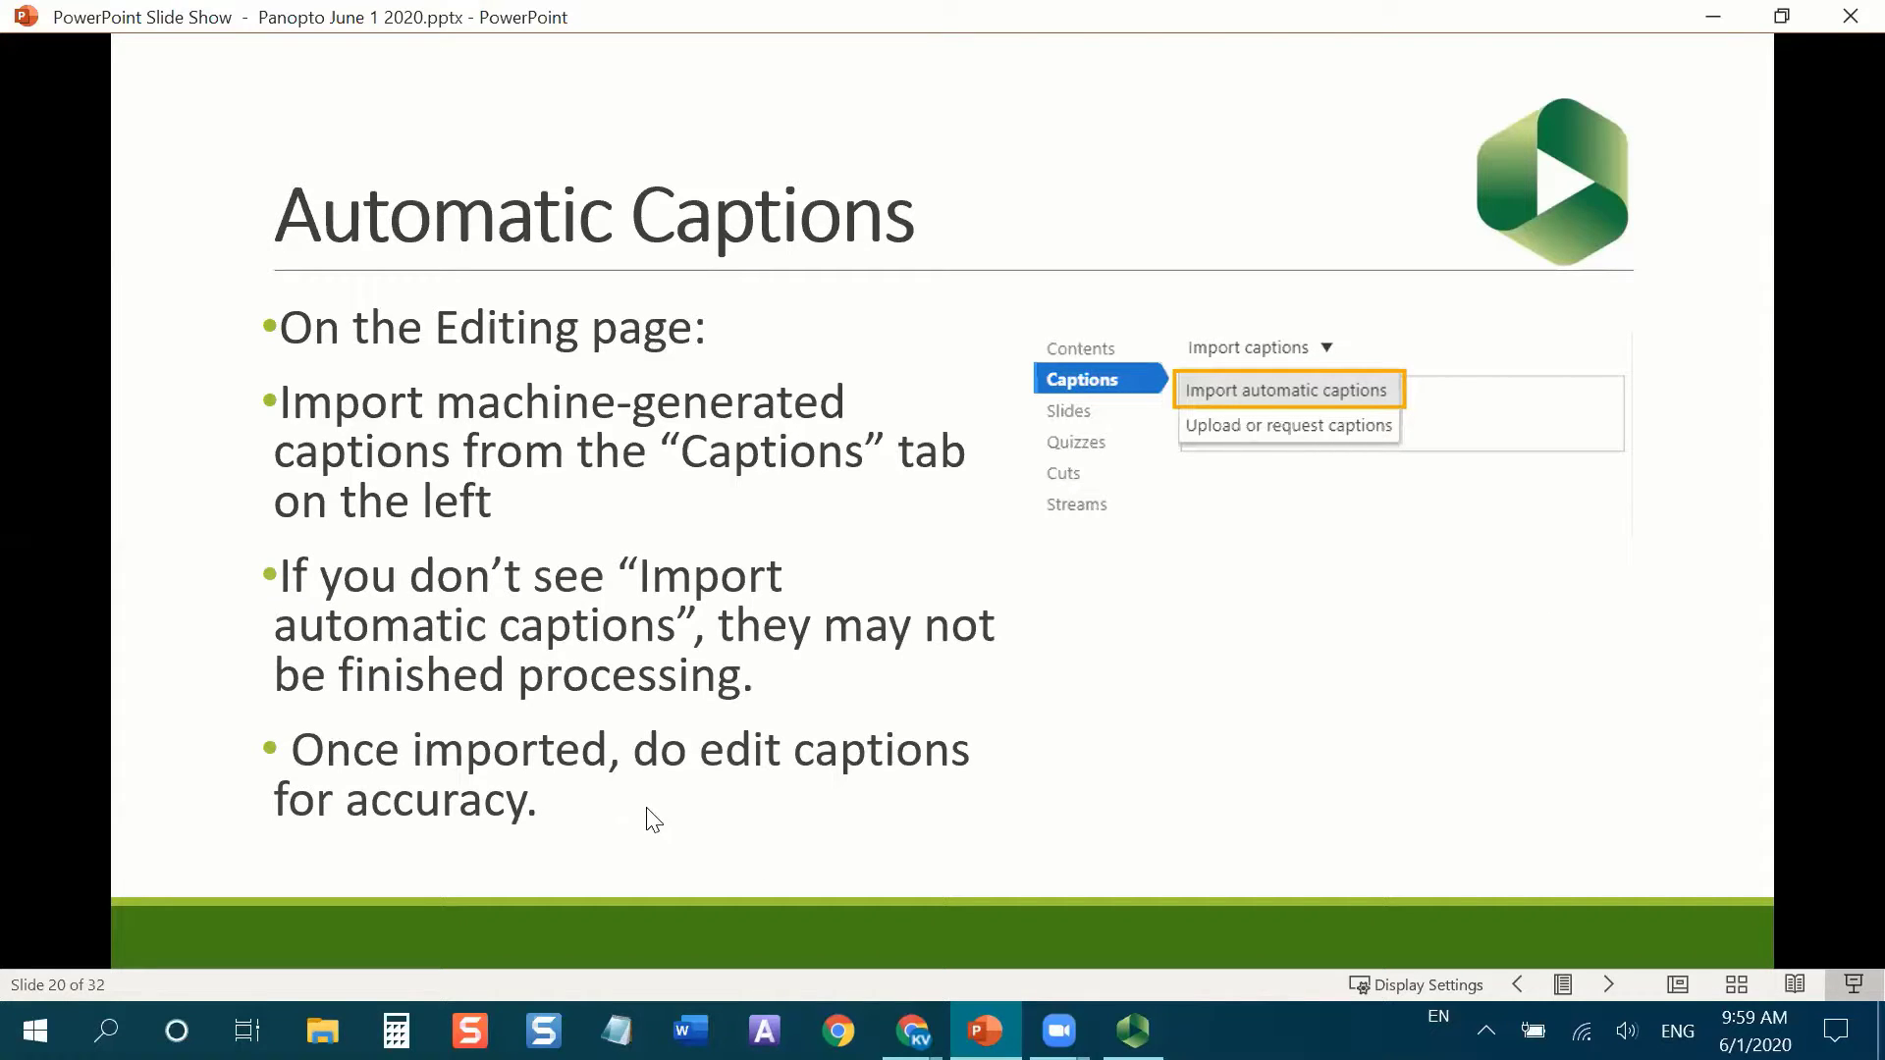